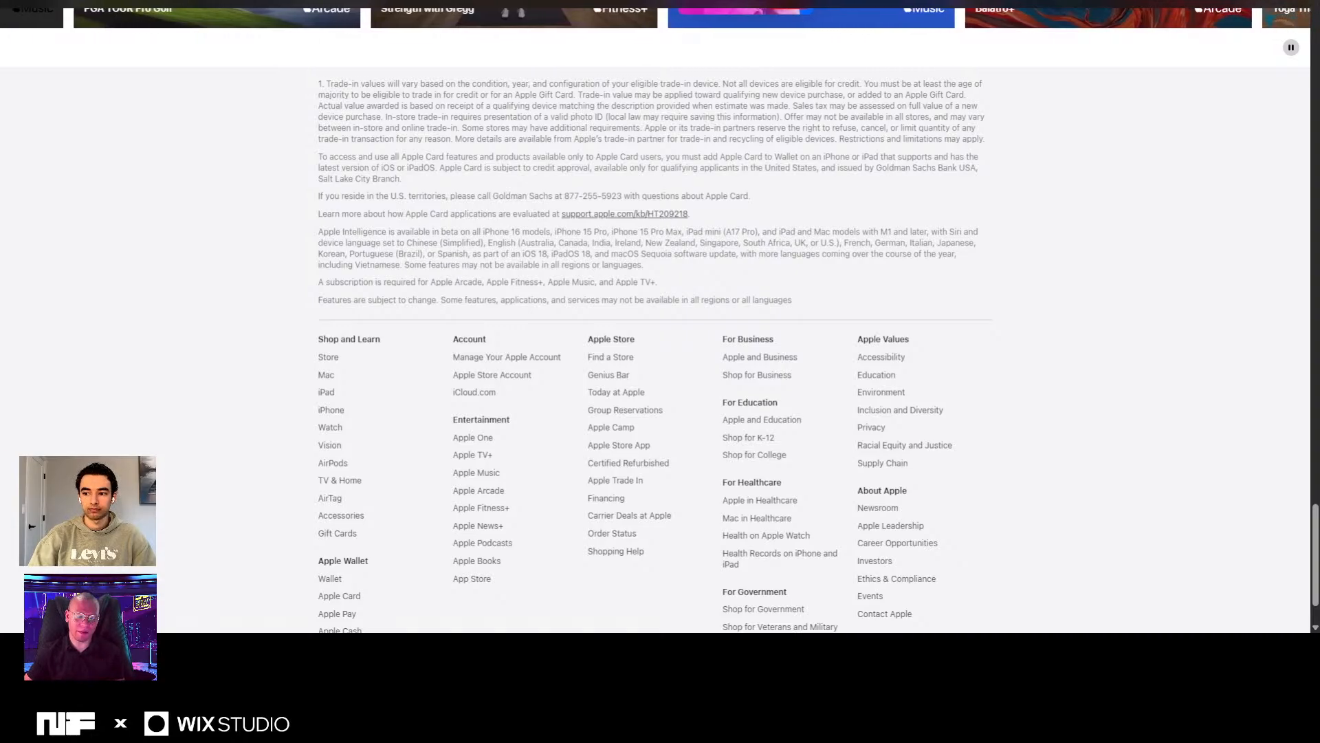
Review the Apple homepage from its footer links back up to the MacBook Pro banner.
scroll(660, 344, down, 2)
scroll(660, 344, up, 20)
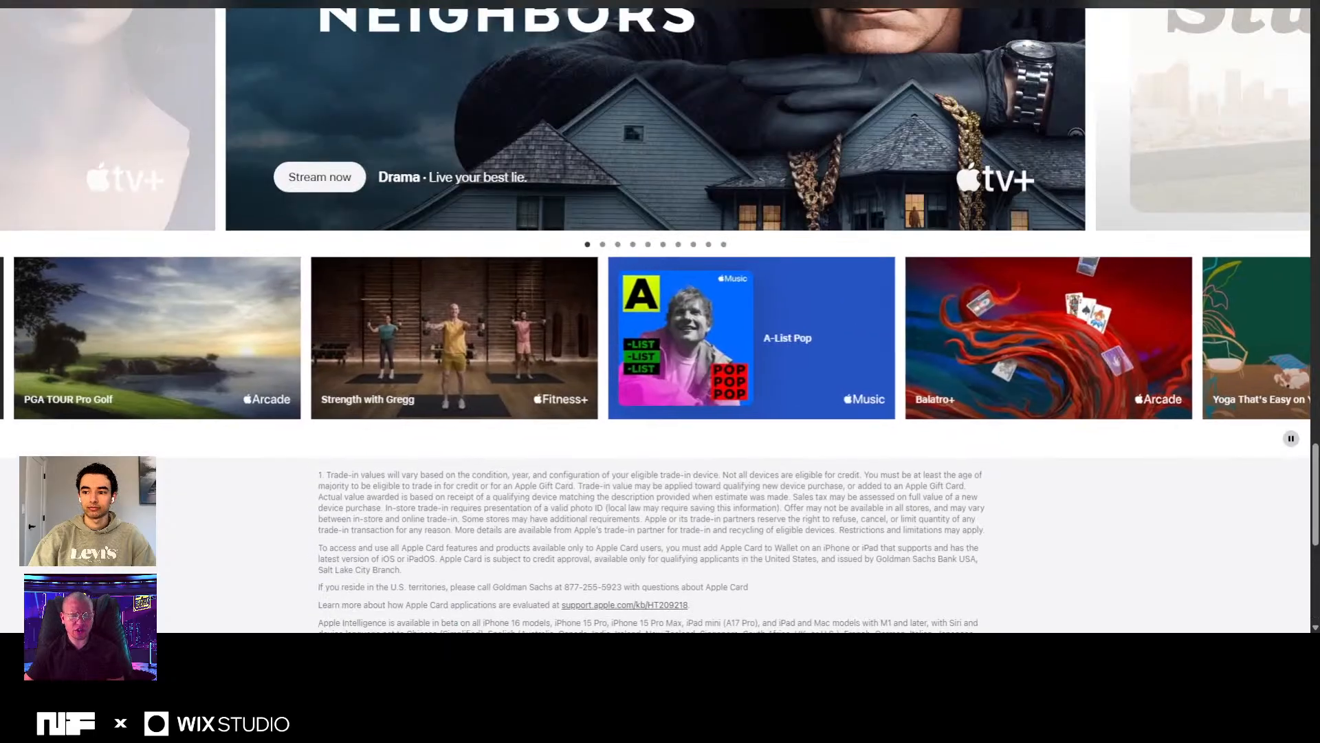
scroll(661, 316, up, 15)
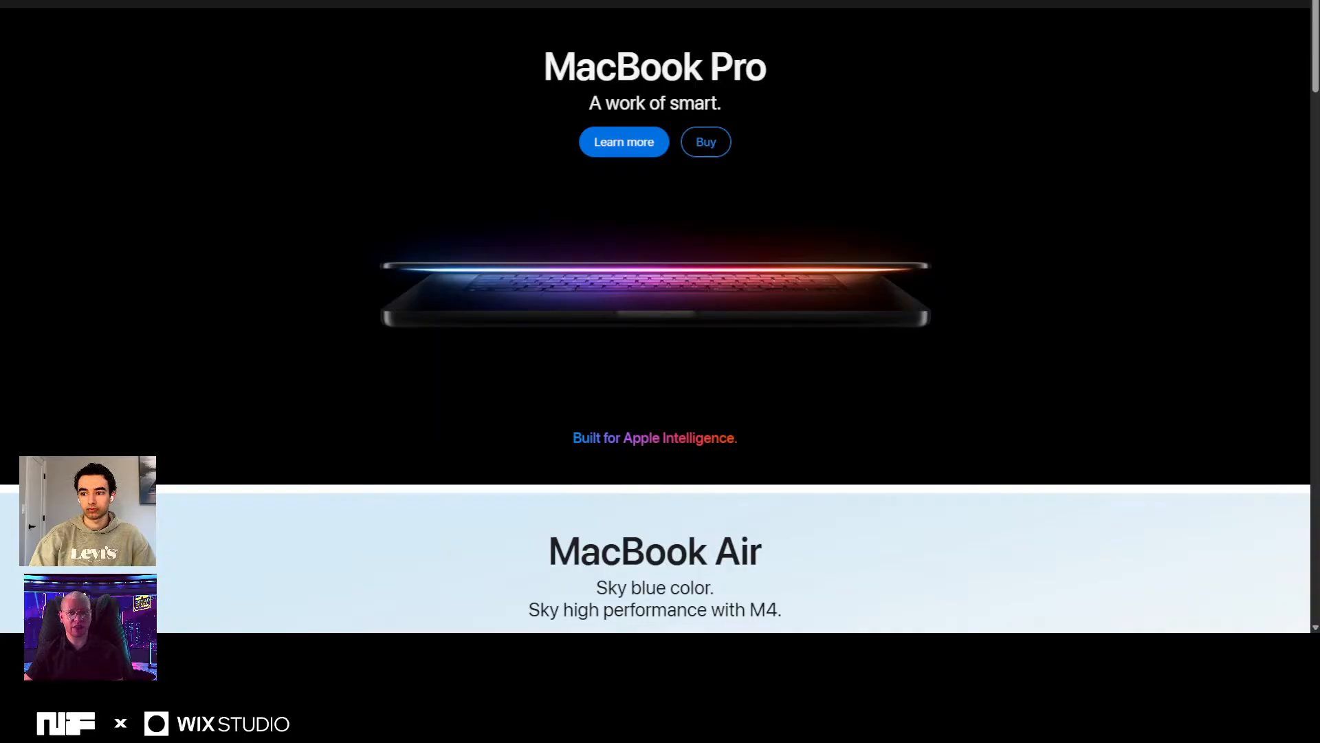
key(ctrl+t)
key(ctrl+w)
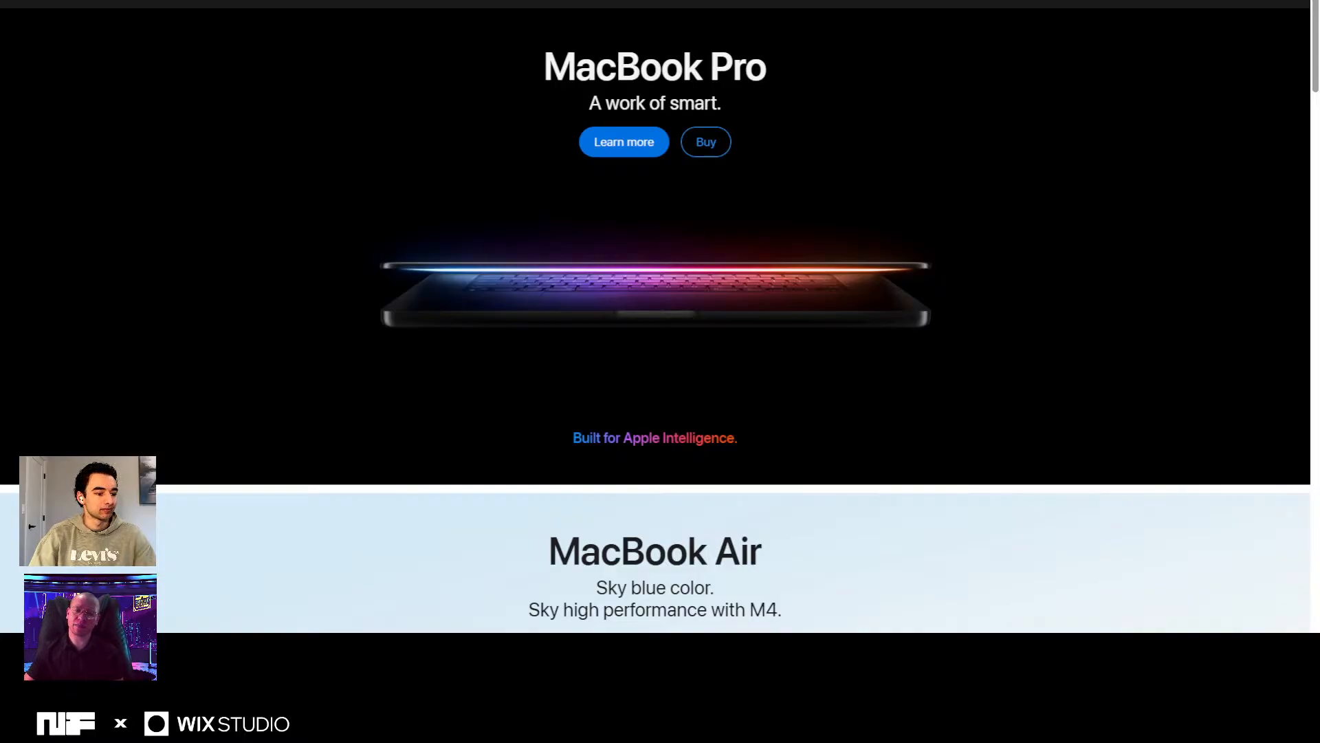
Search the web for "html to figma" in a new tab and open the html.to.design plugin page.
key(ctrl+t)
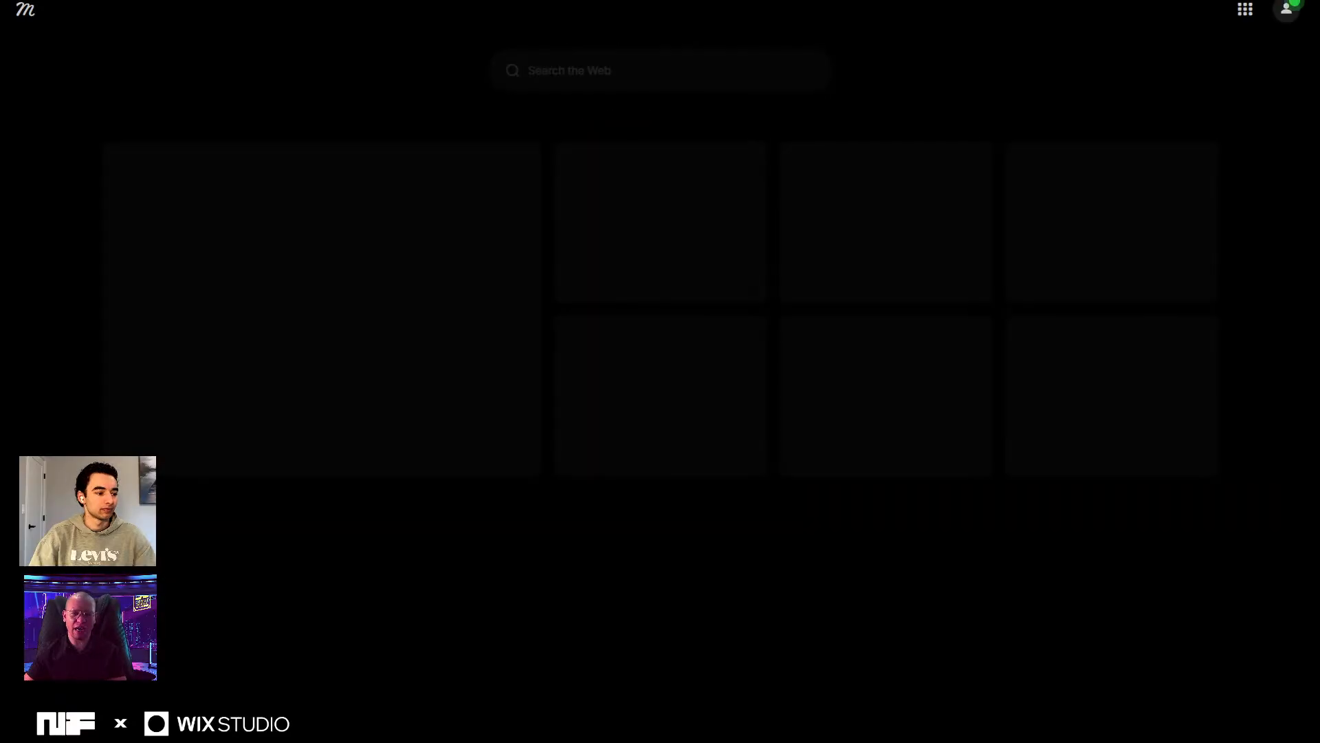
text(html validator)
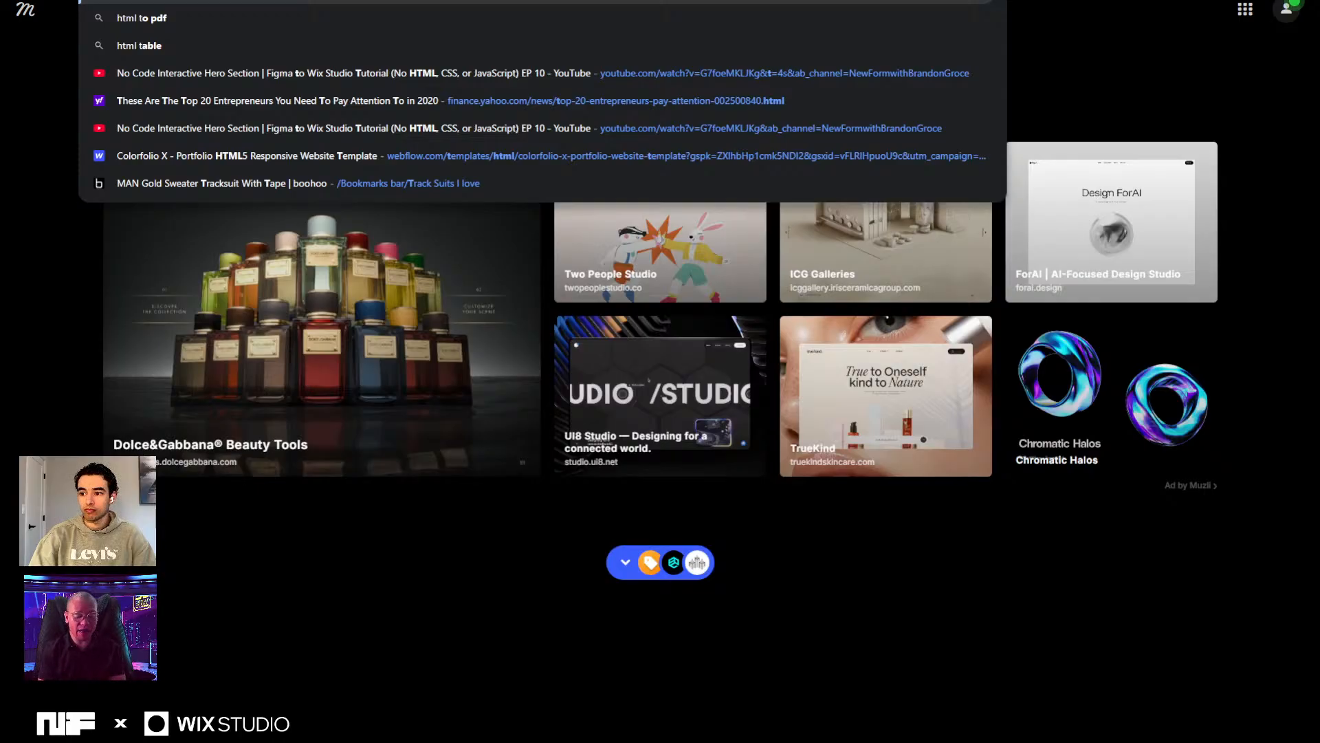
text(to)
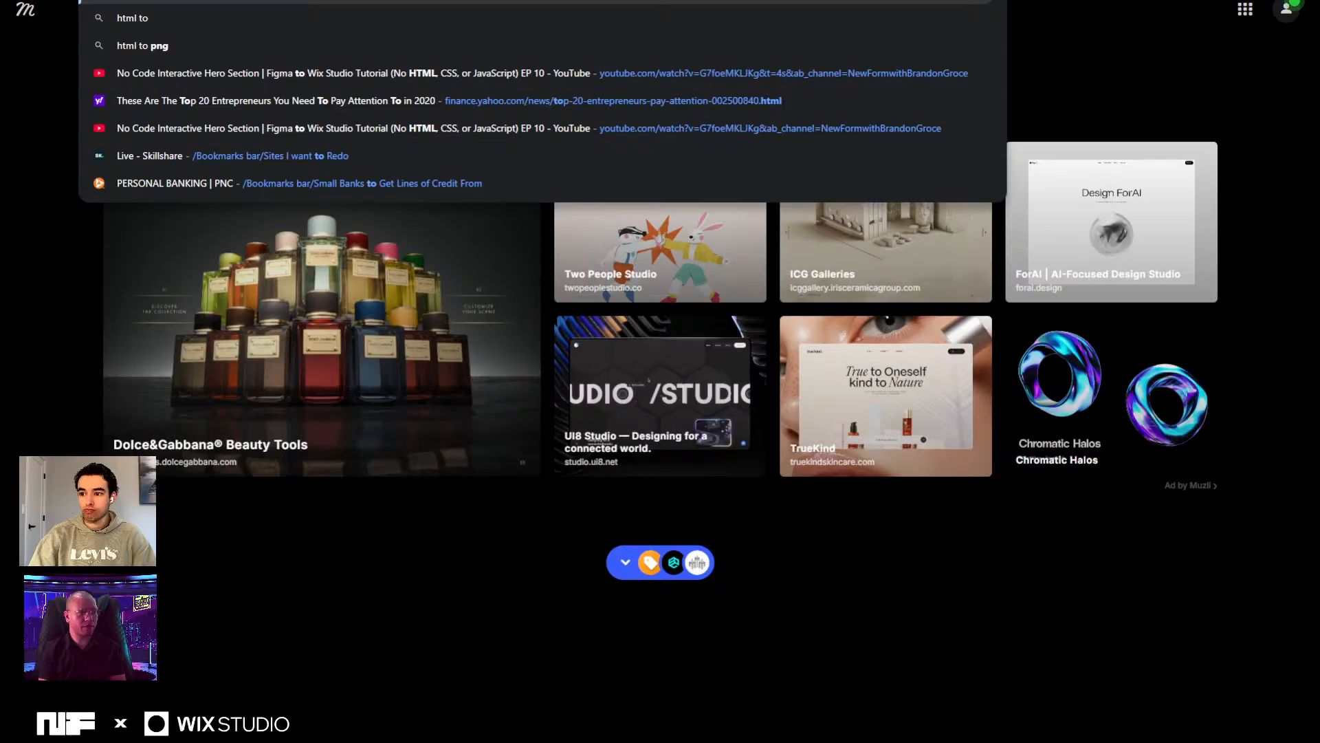
text(figma)
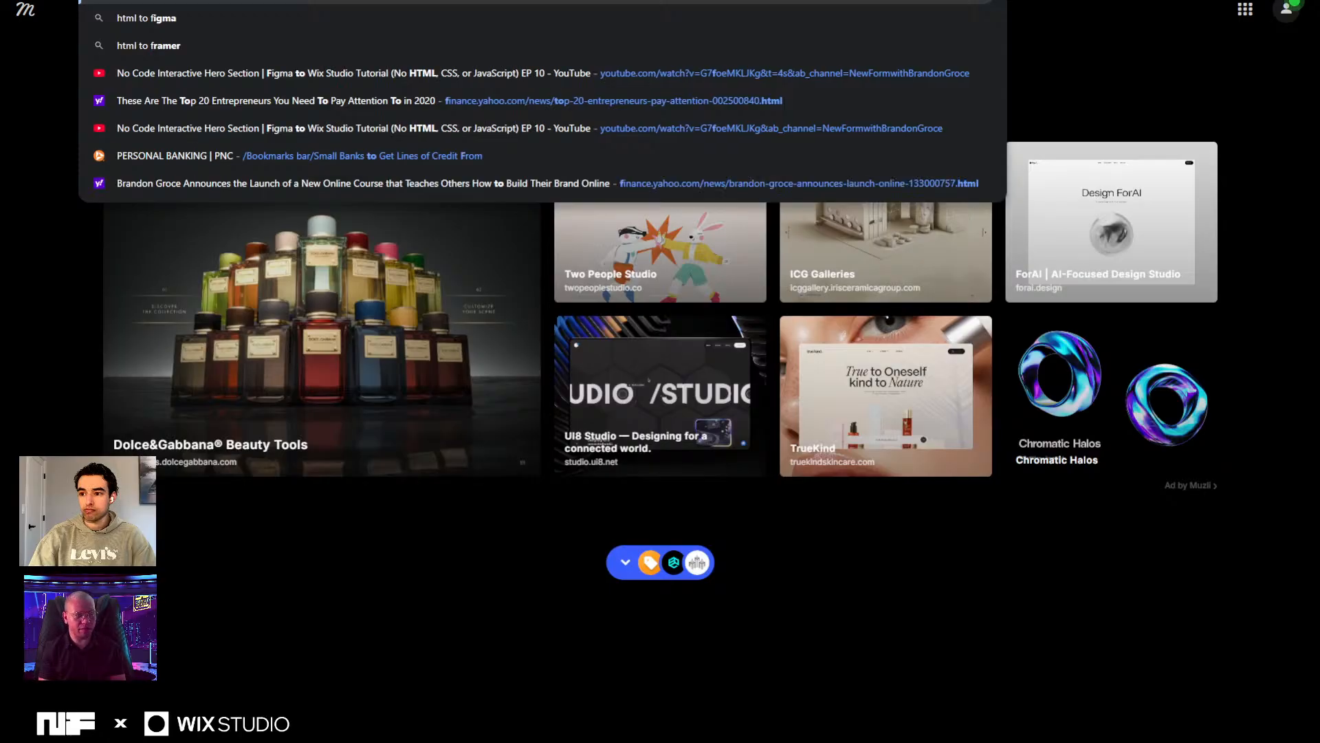
key(Return)
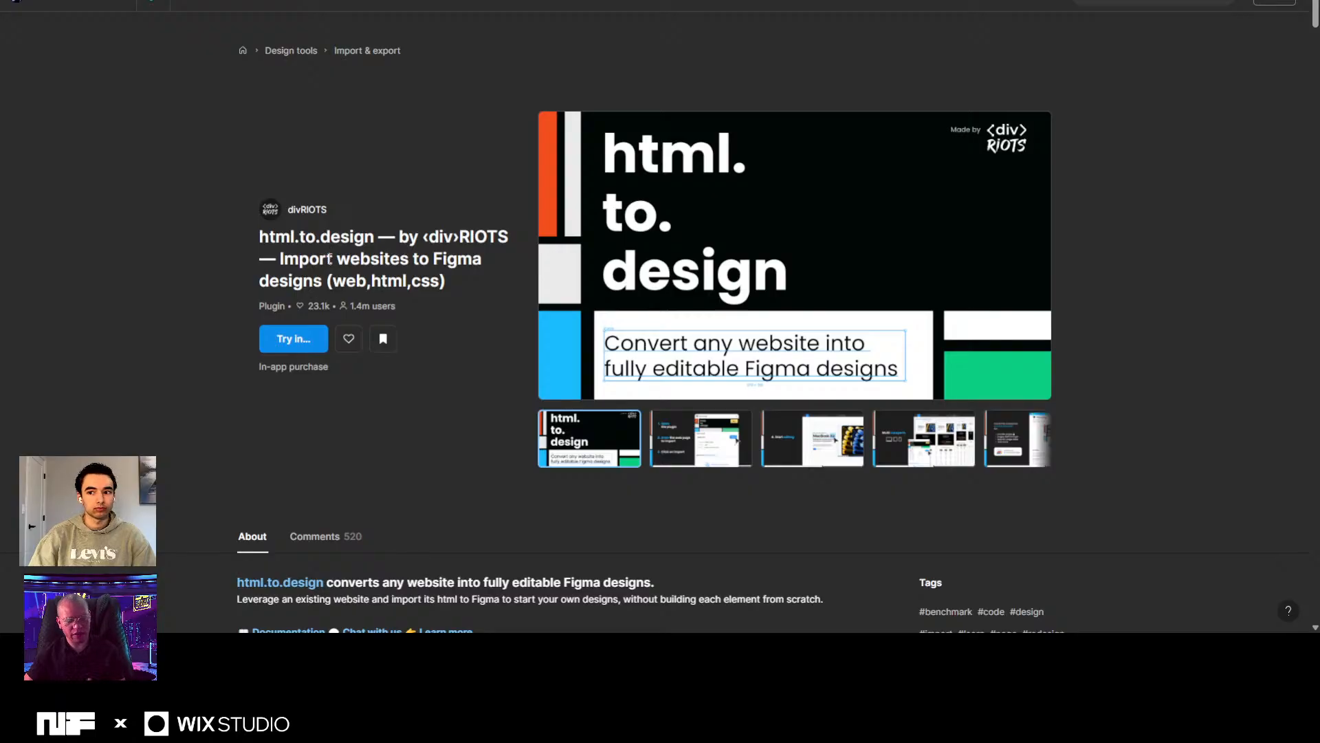
Read the html.to.design plugin page, including its import instructions, plan details and version history.
scroll(432, 238, down, 3)
scroll(432, 236, down, 6)
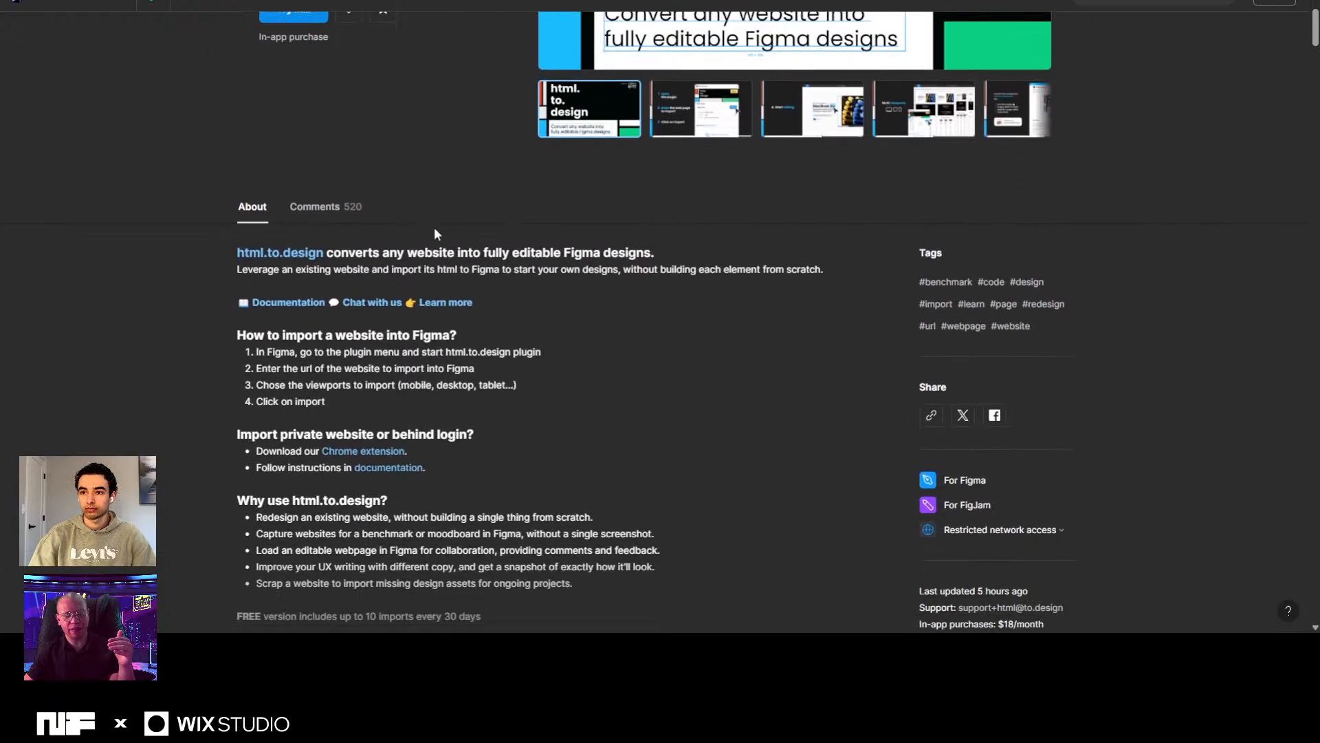
scroll(441, 227, down, 4)
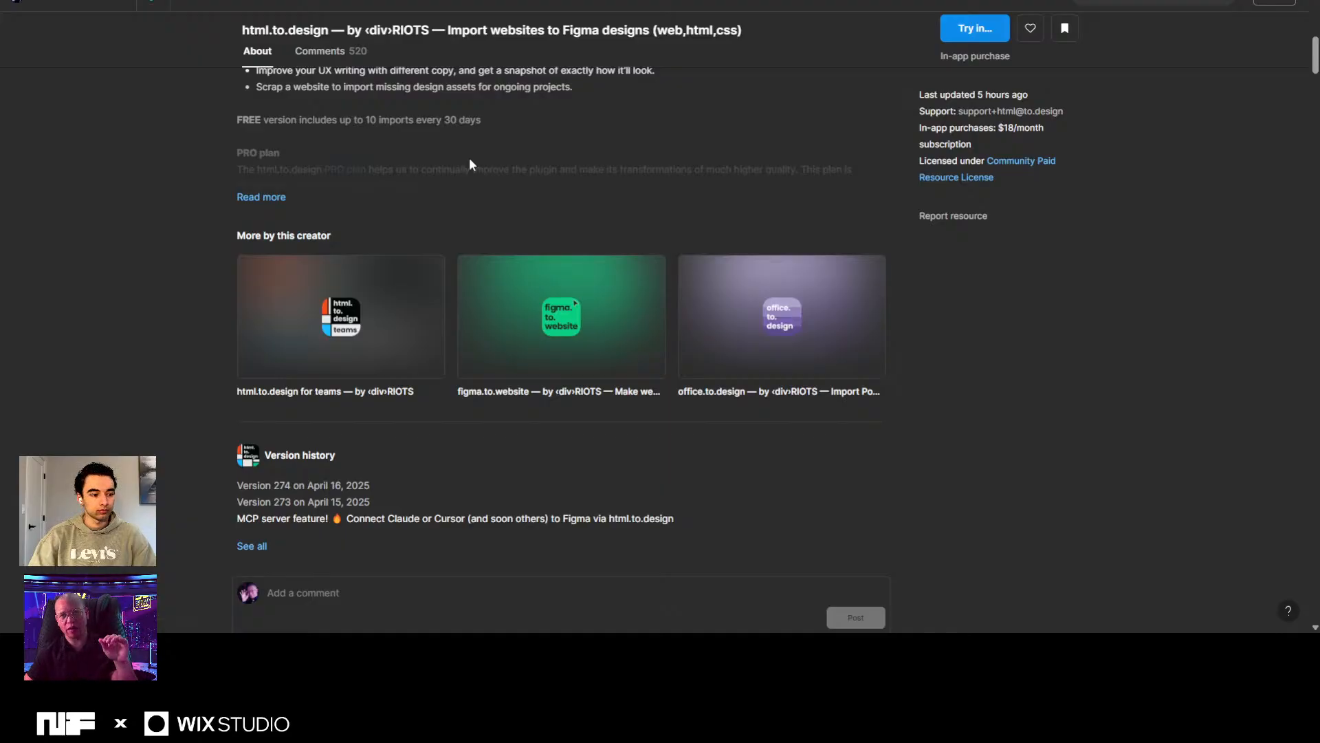
scroll(473, 158, up, 10)
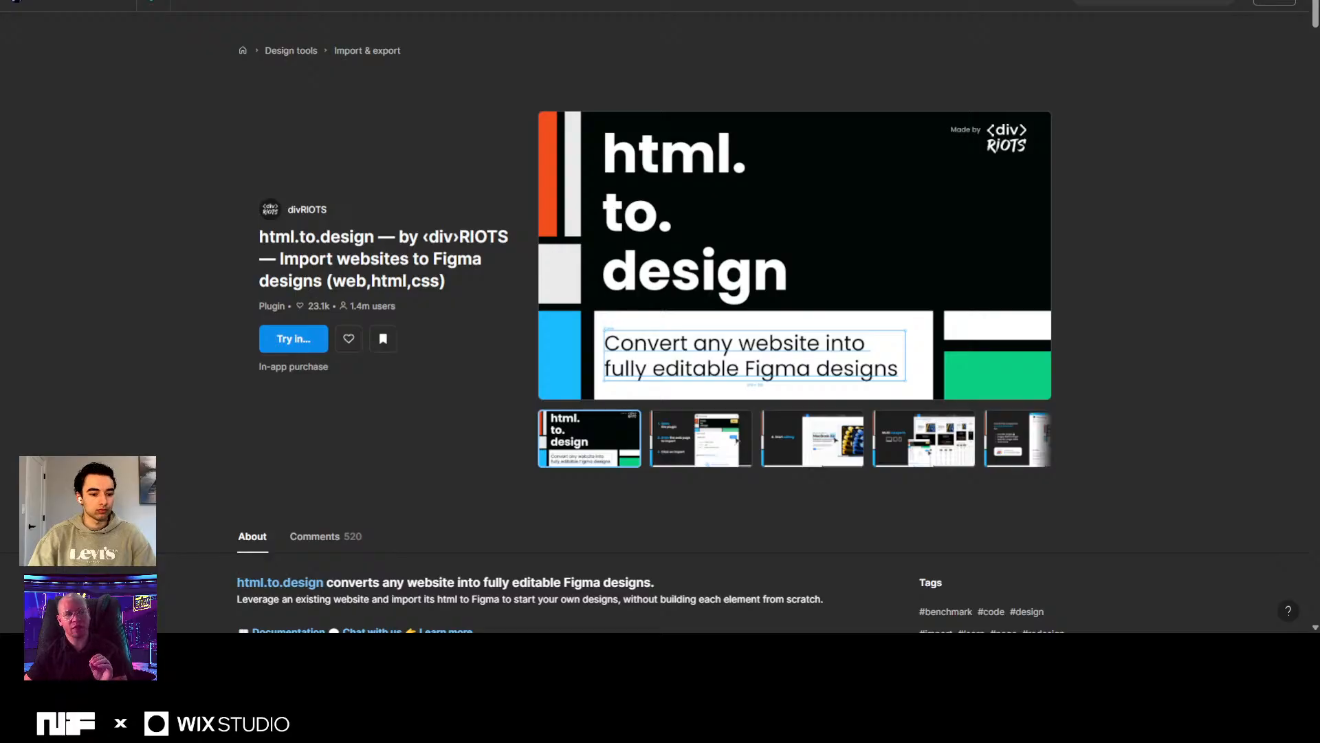
Switch to the Apple Inspired Site Template page and read its description and download options.
key(ctrl+Tab)
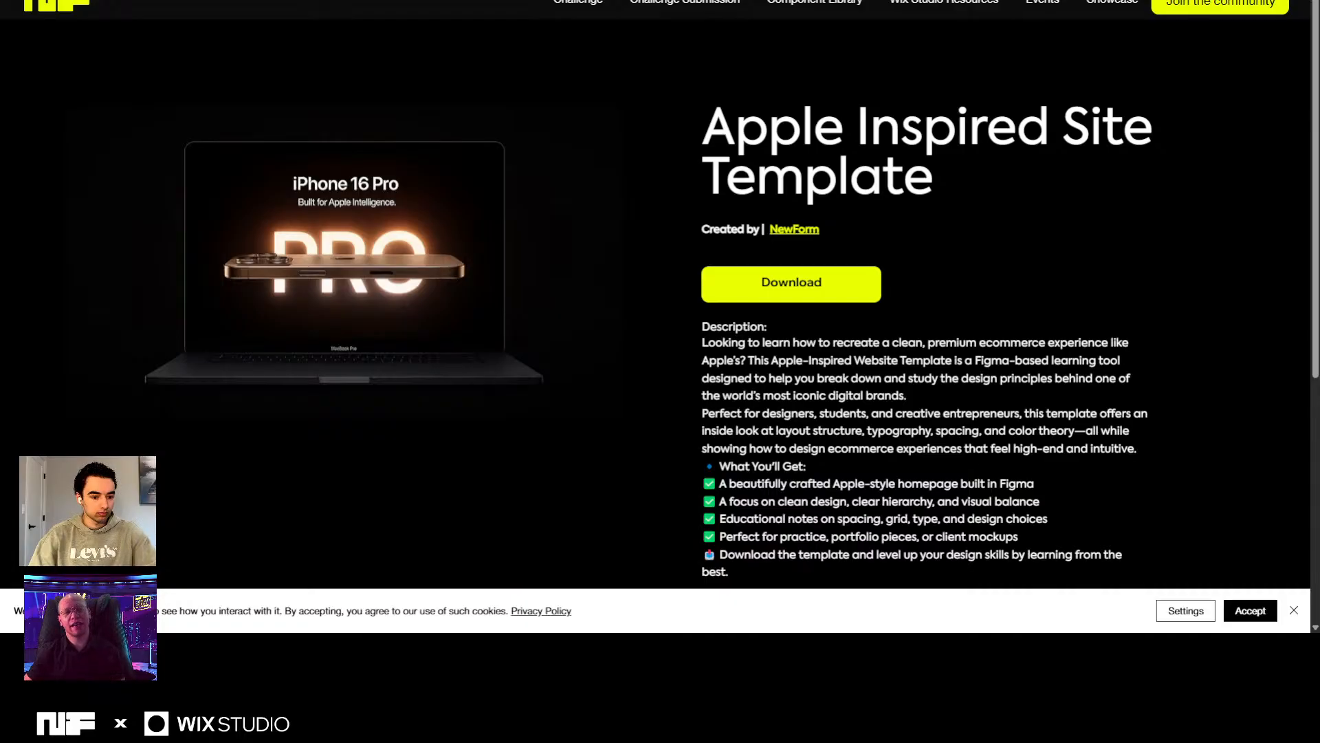
scroll(979, 176, down, 4)
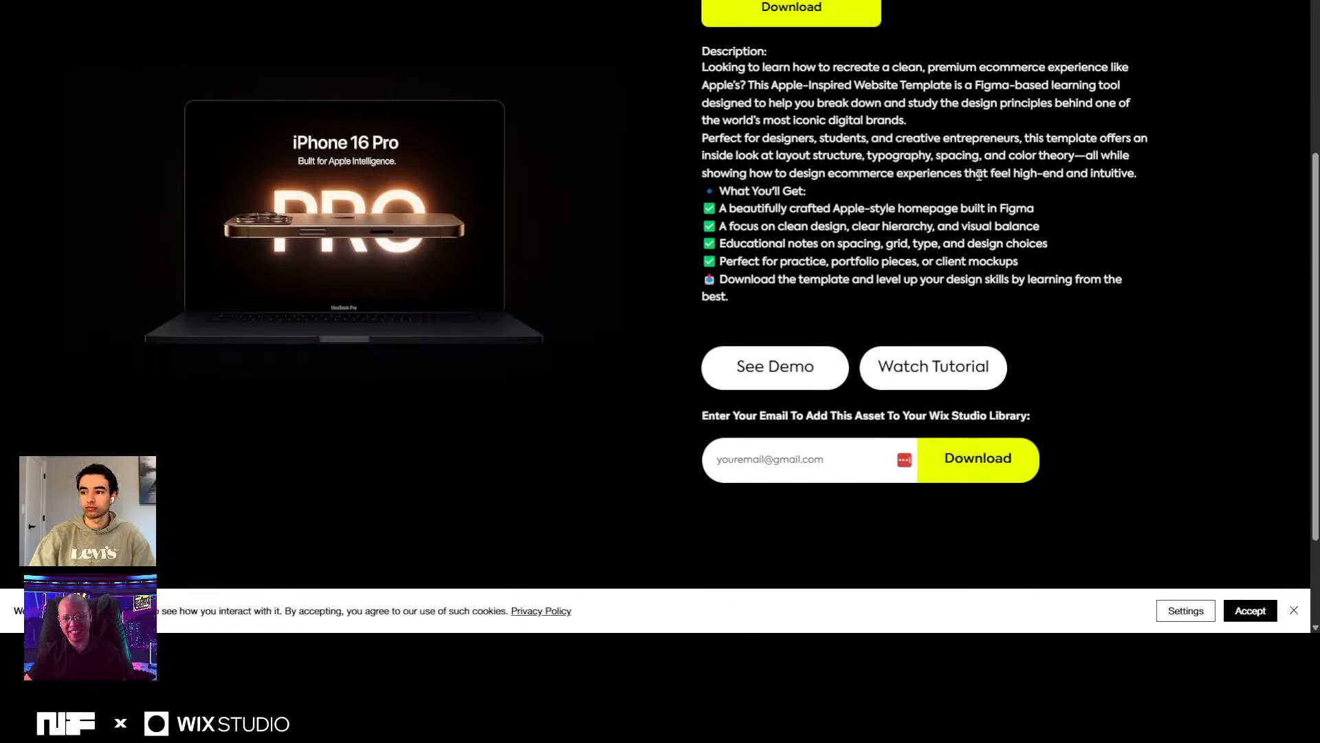
scroll(910, 217, up, 4)
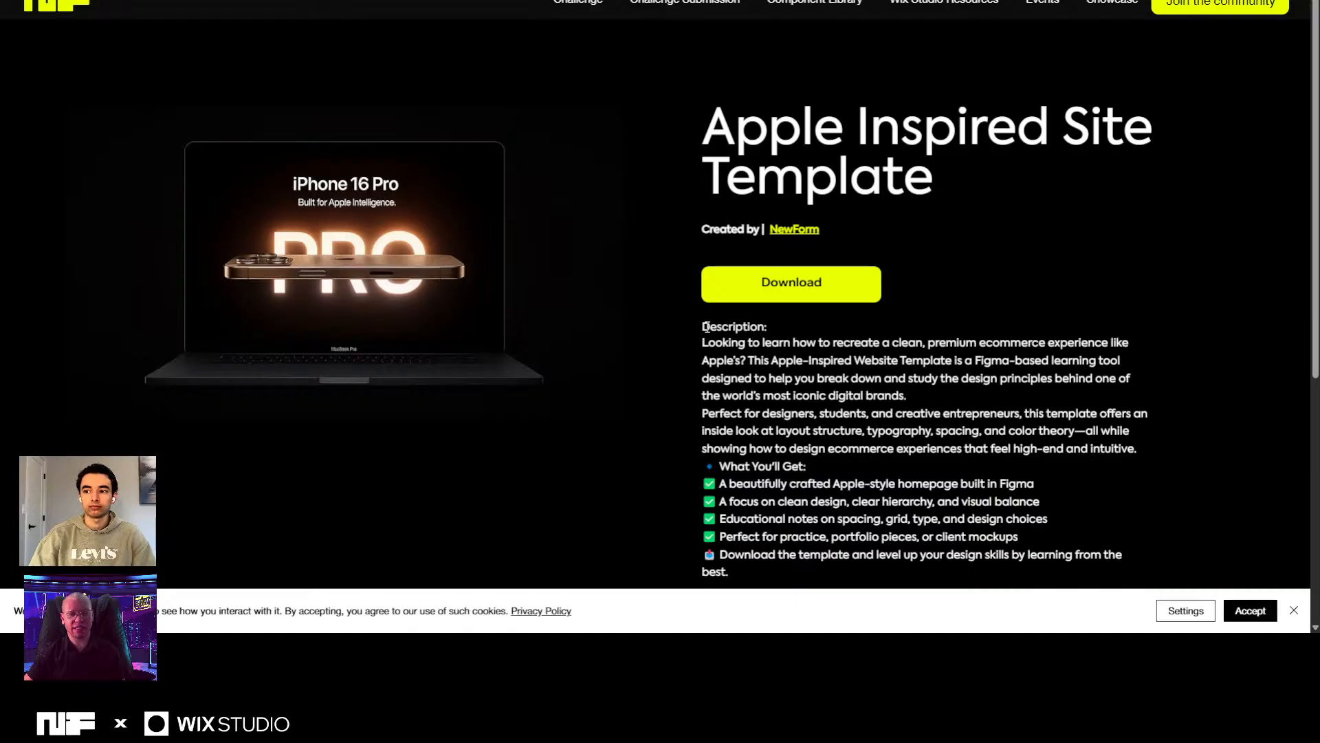
drag(706, 326, 1026, 412)
scroll(894, 308, down, 5)
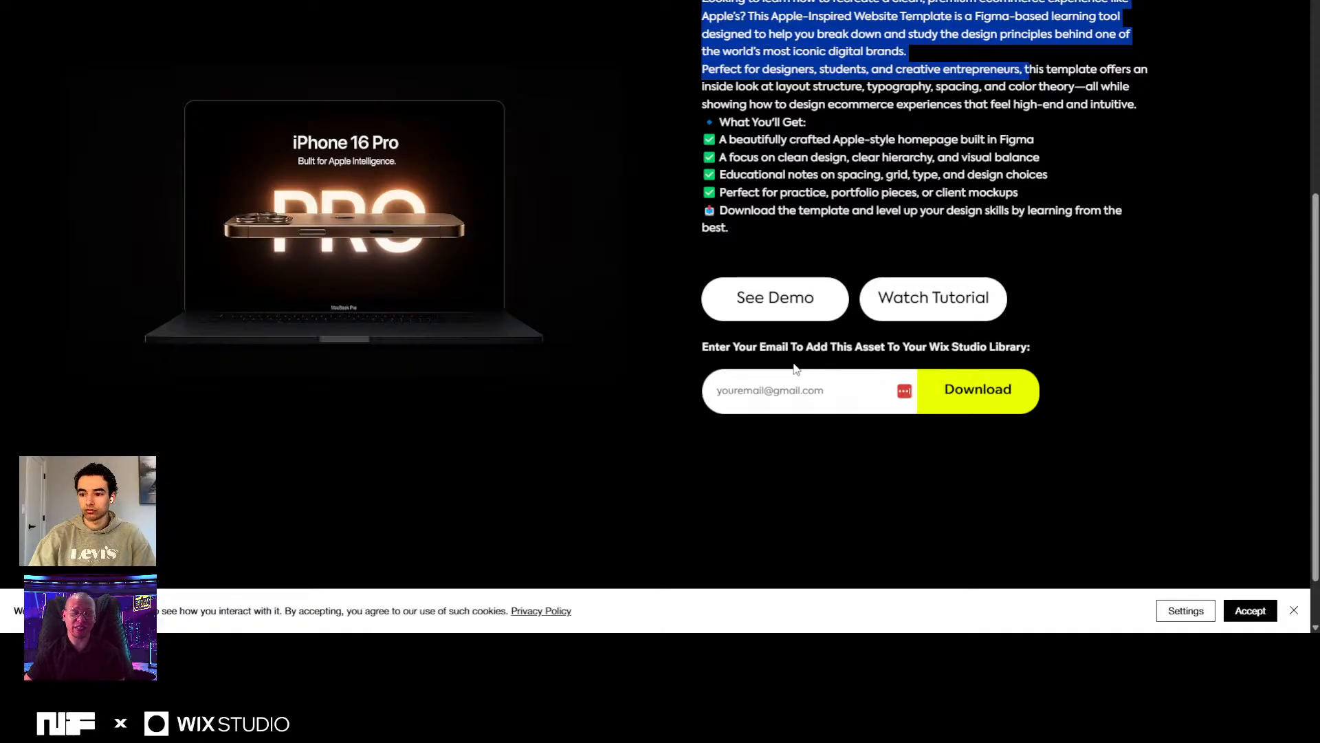
scroll(800, 191, up, 1)
scroll(800, 191, up, 5)
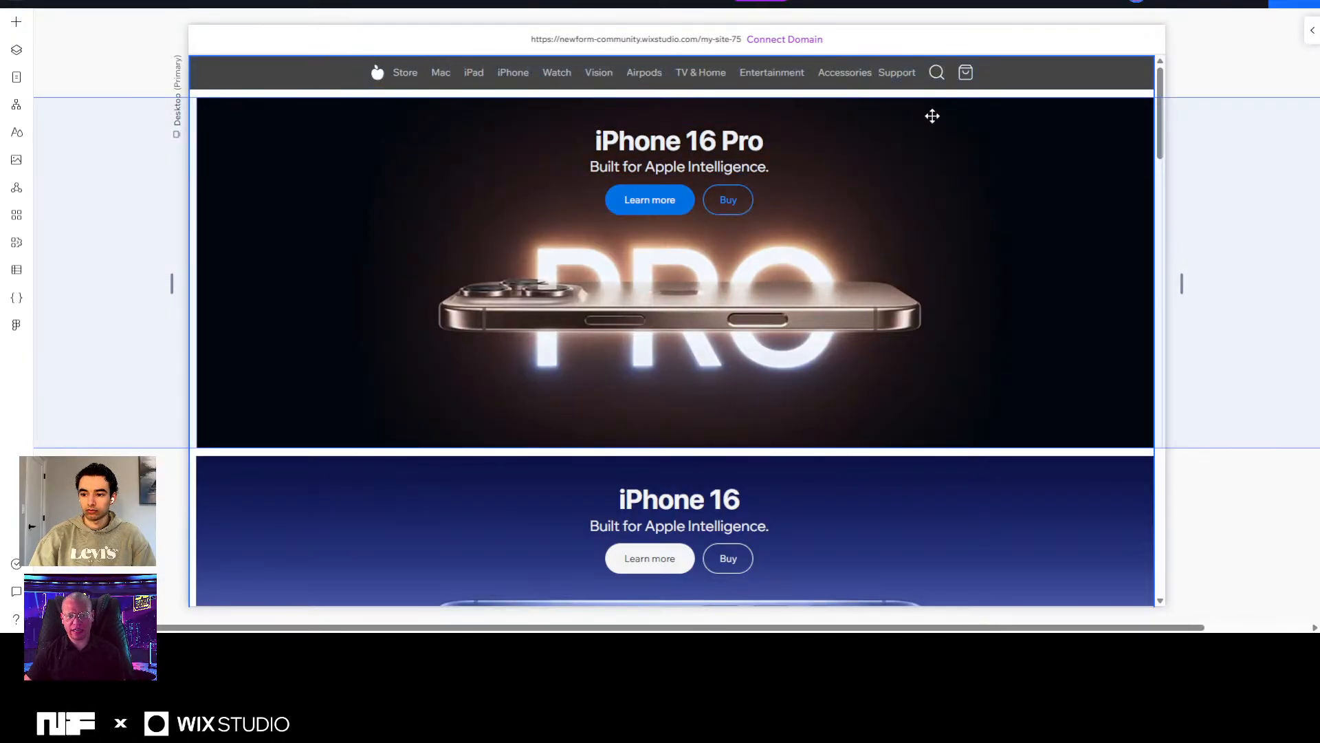
Look over the recreated Apple homepage in the Wix Studio editor from the iPhone 16 Pro hero to the iPad Pro tile.
scroll(962, 120, down, 7)
scroll(1014, 147, up, 7)
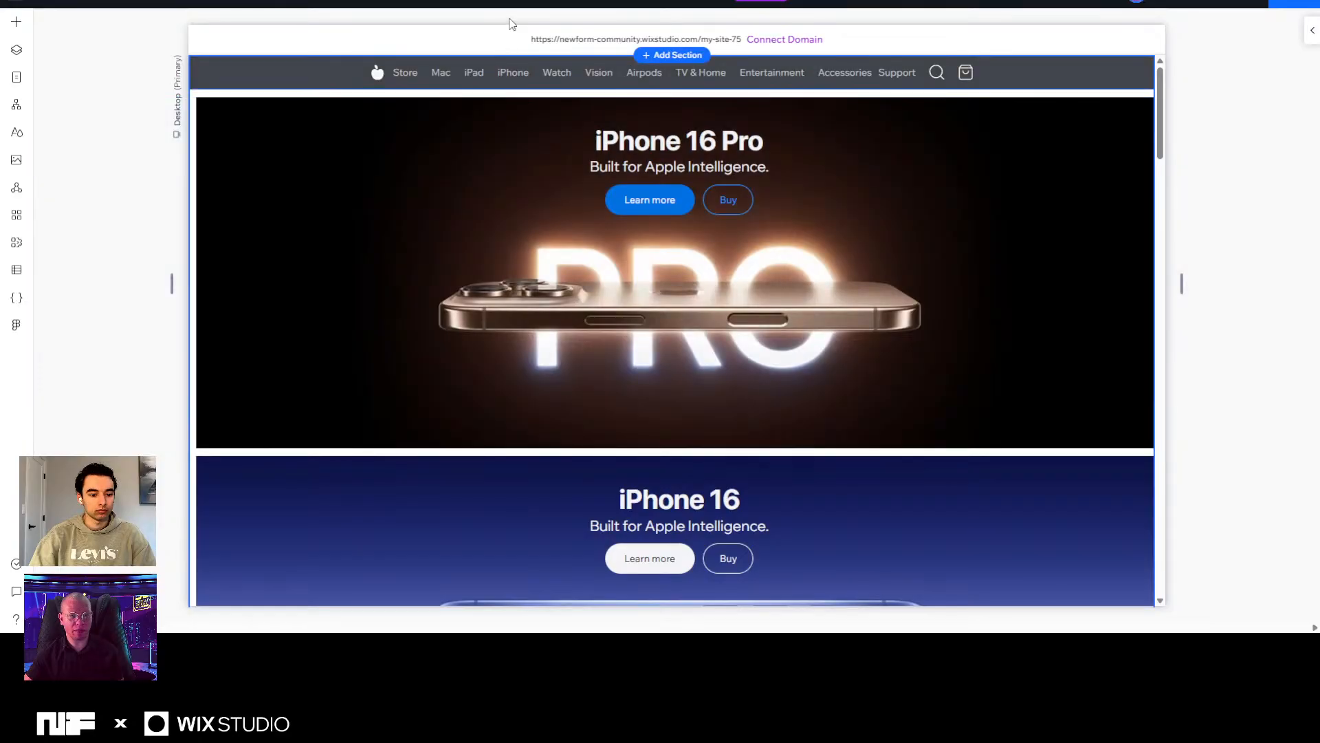
scroll(404, 175, down, 3)
scroll(324, 133, up, 3)
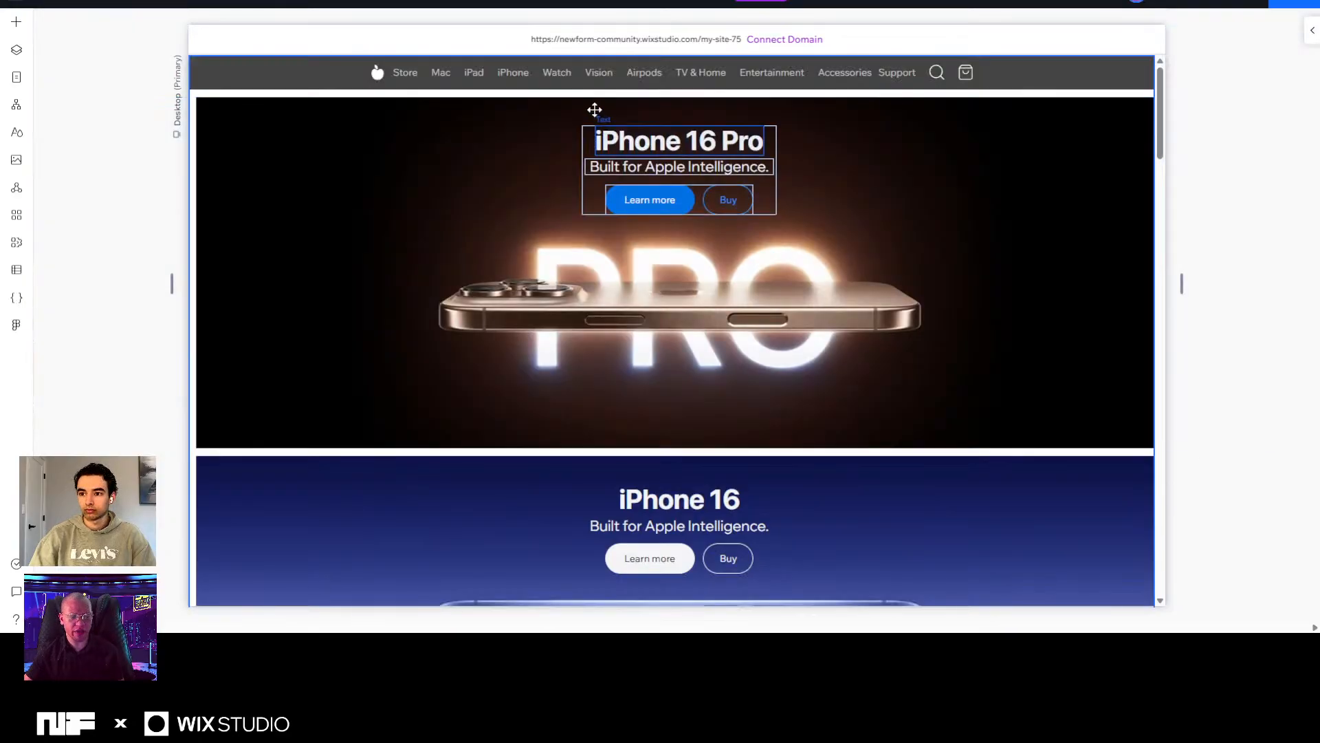
scroll(560, 283, down, 3)
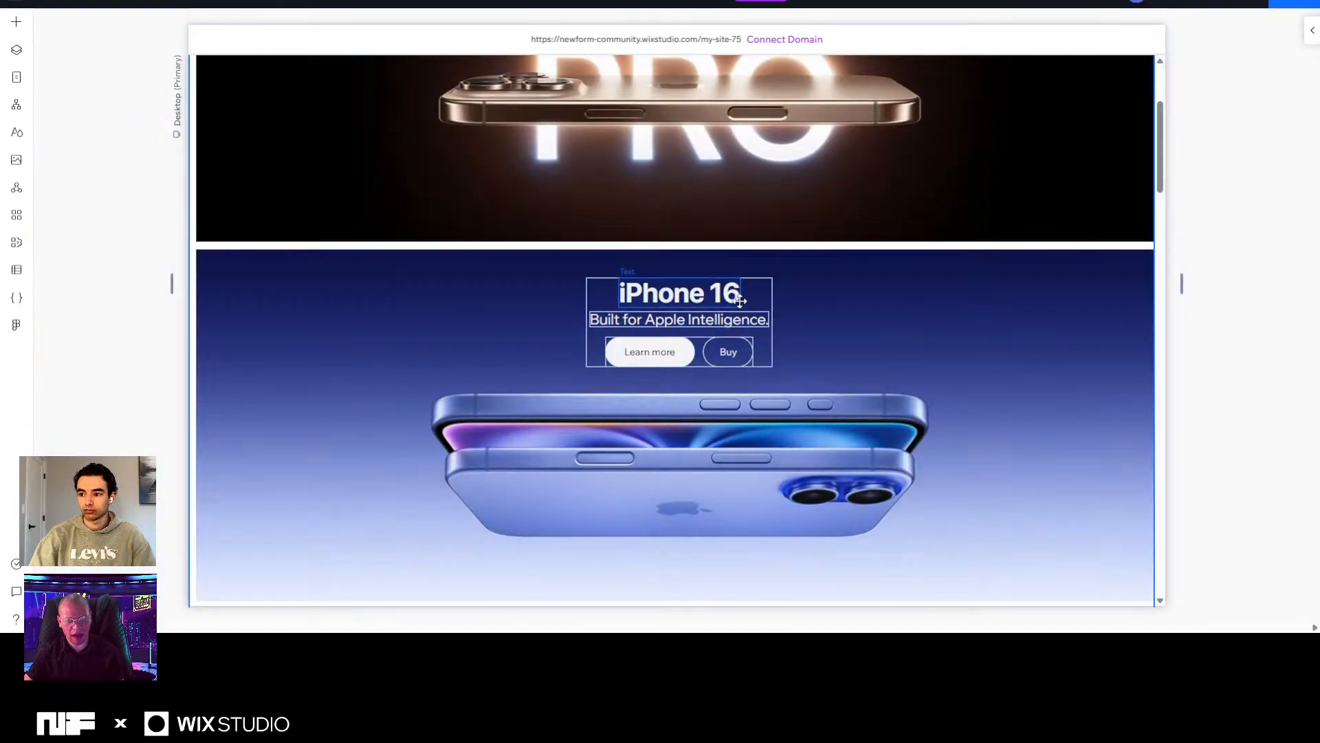
scroll(858, 291, down, 6)
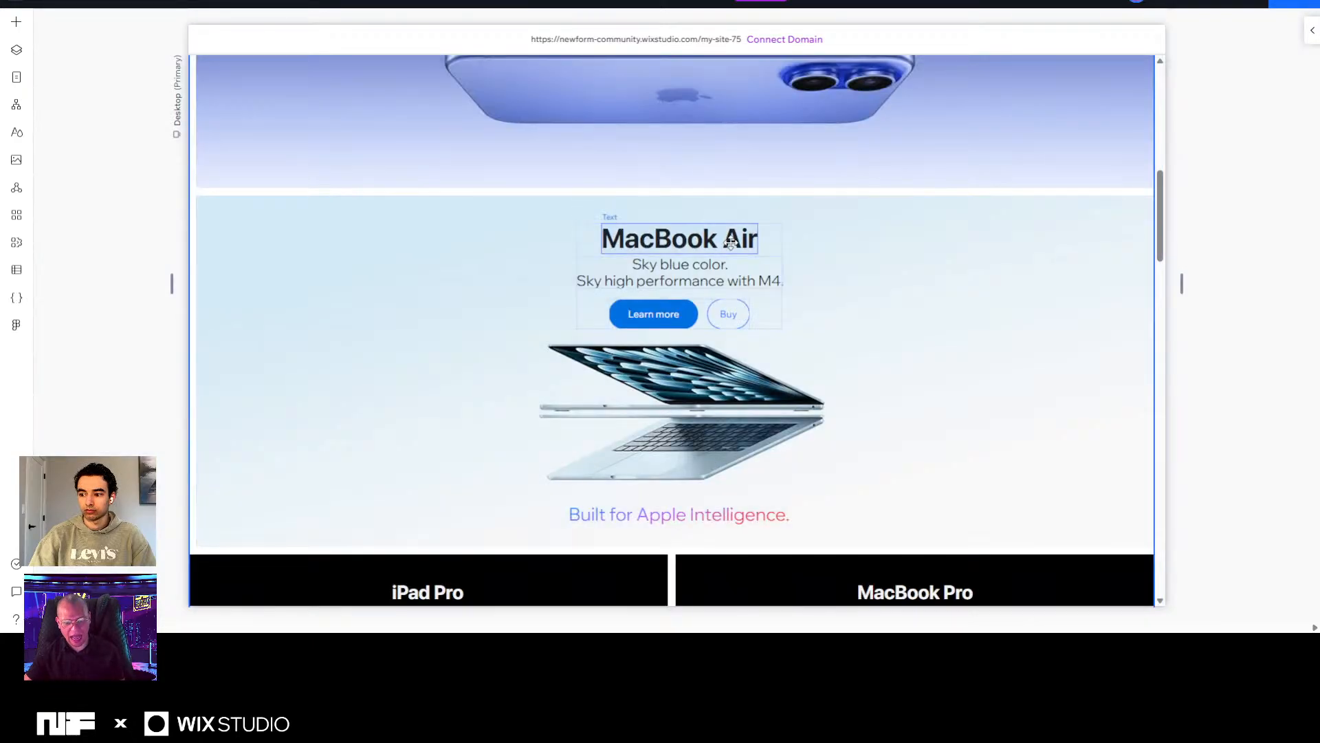
scroll(826, 241, down, 6)
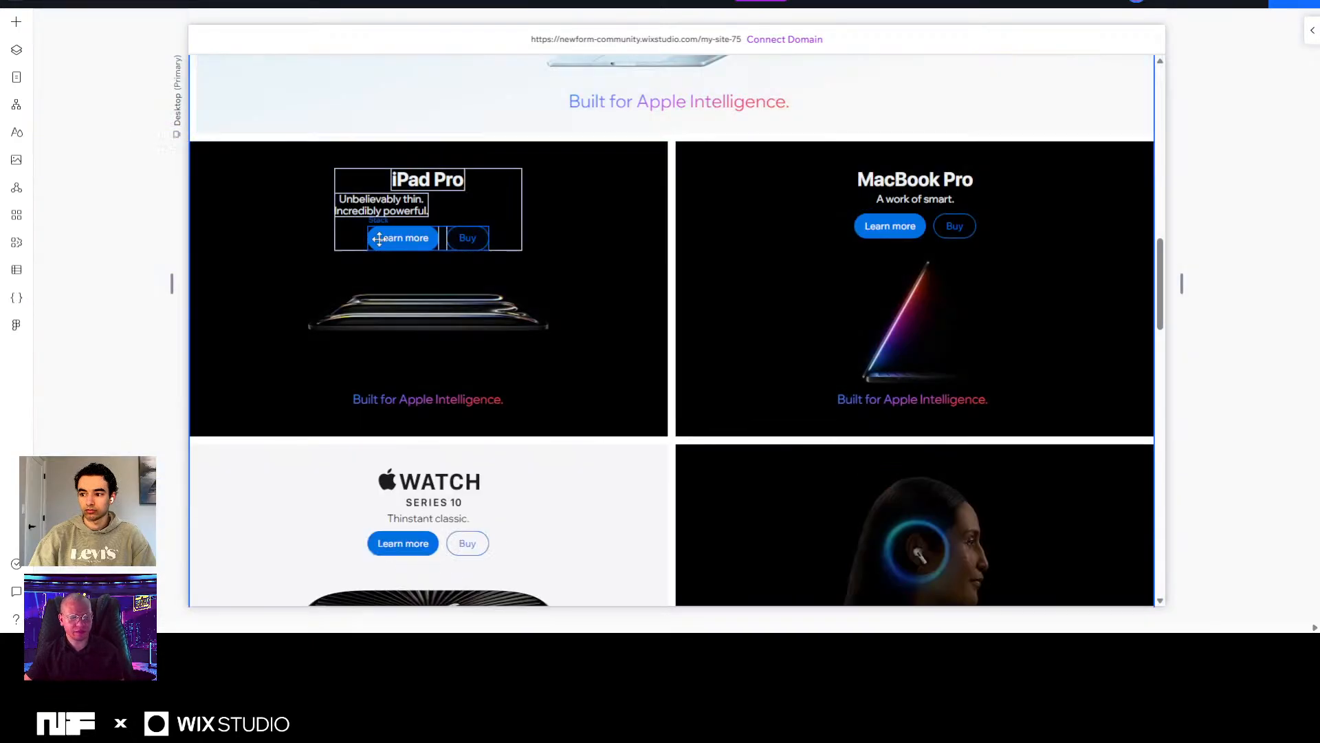
Center the "Unbelievably thin. Incredibly powerful." text horizontally in the iPad Pro tile and check the product tiles below it.
click(397, 204)
click(1312, 30)
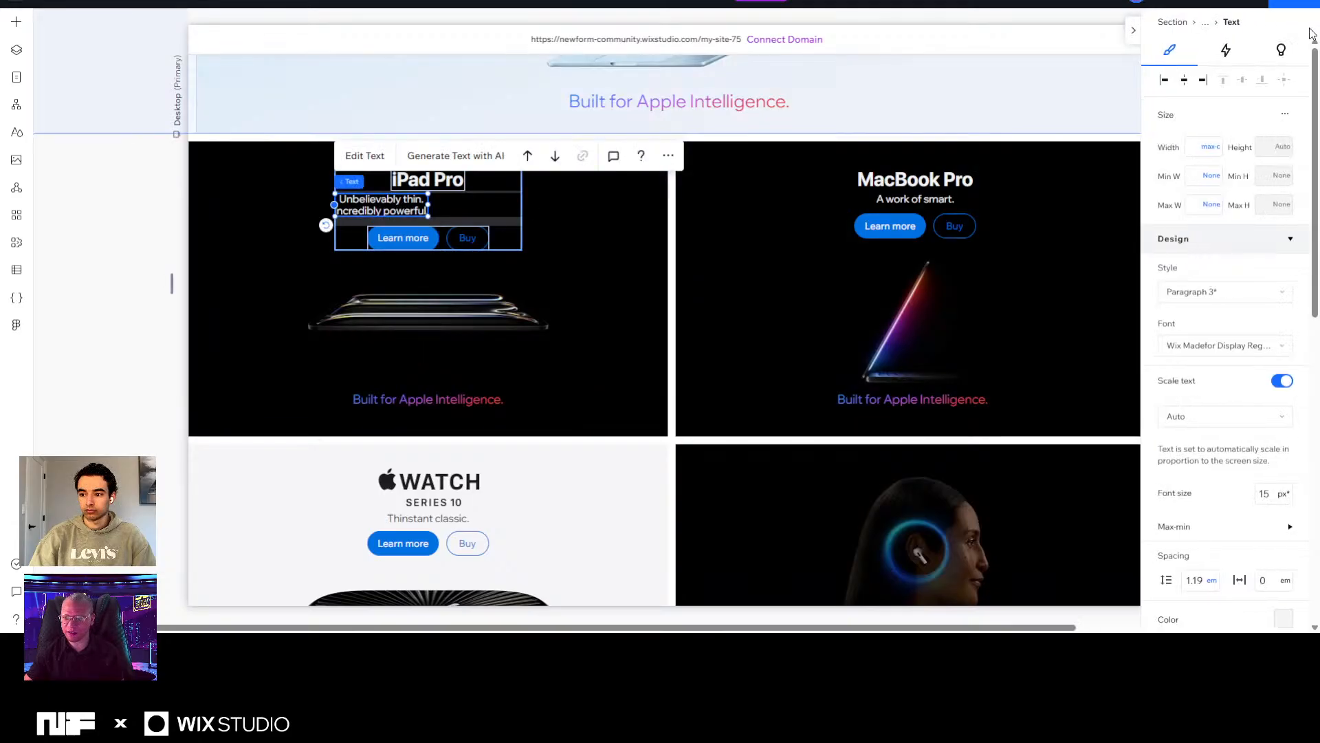
click(1185, 81)
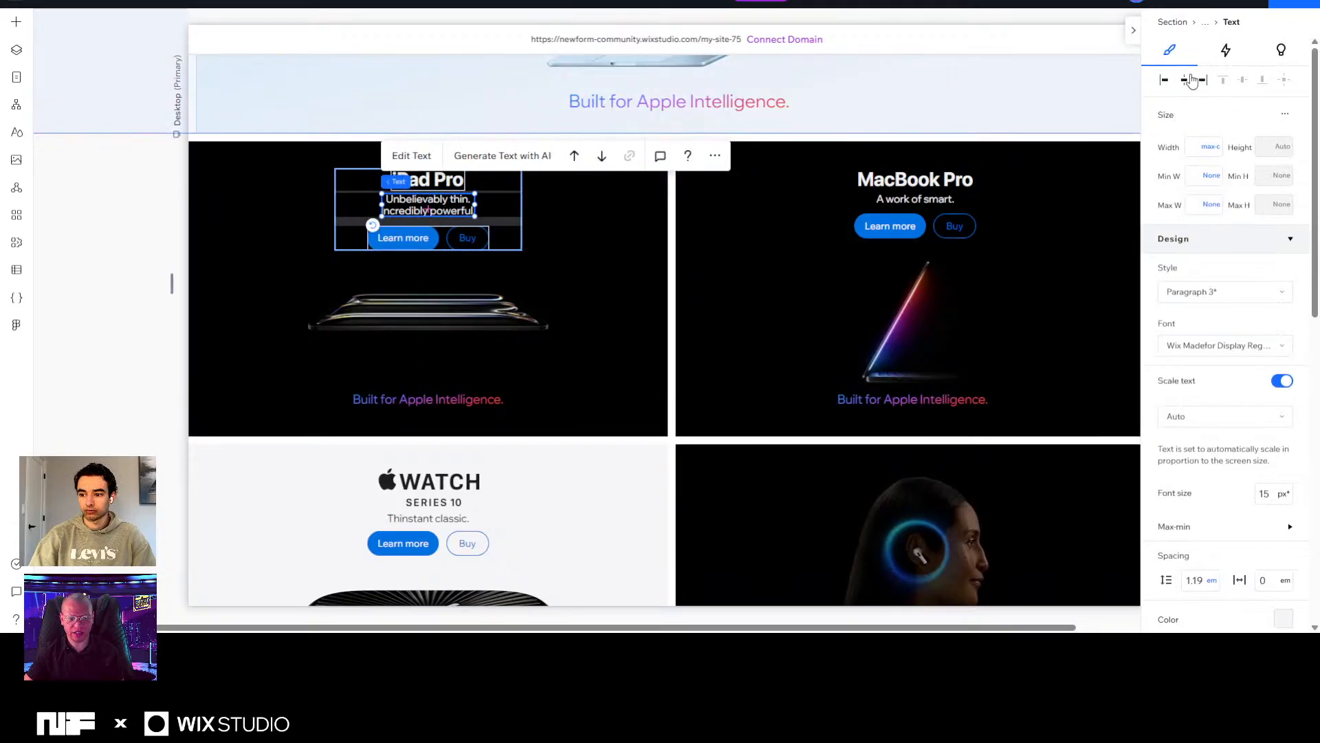
click(1138, 36)
scroll(798, 172, down, 3)
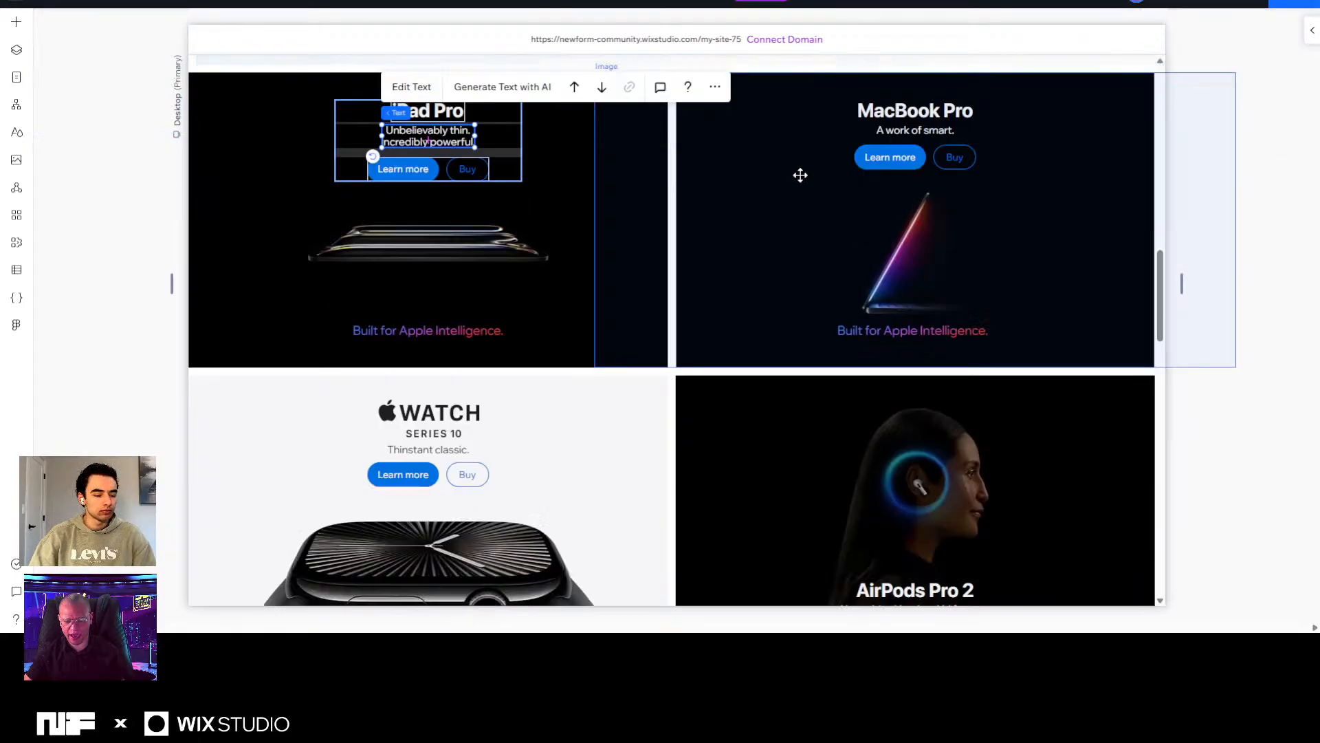
scroll(799, 174, down, 4)
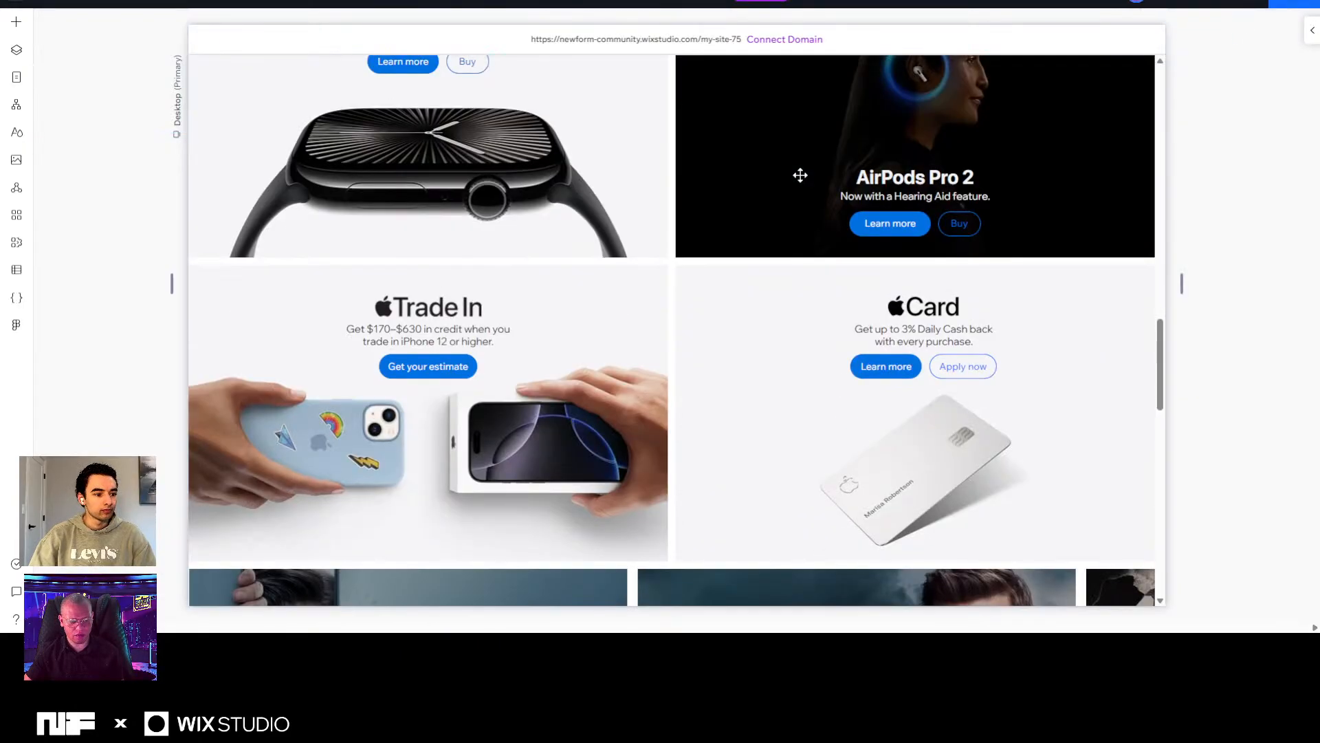
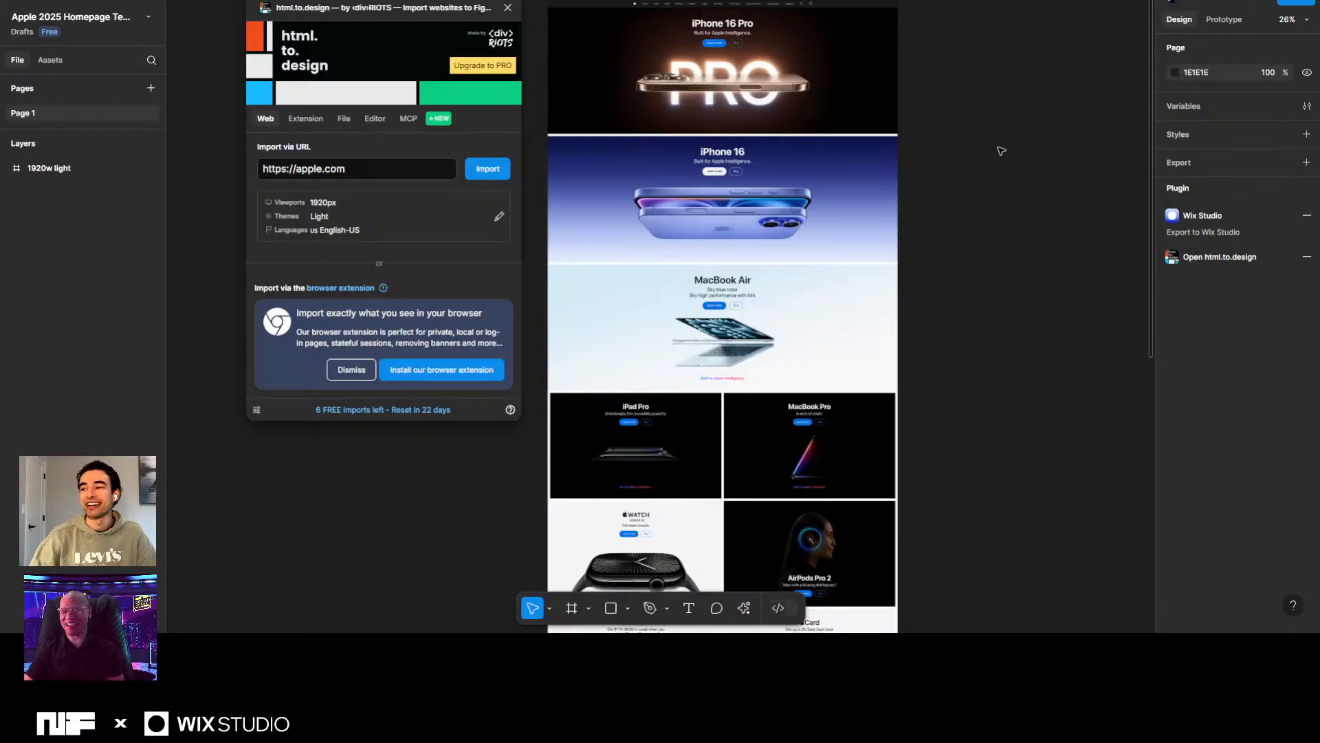
In Figma, move the html.to.design window slightly aside and look over the full 1920w light frame.
mouse_move(966, 133)
mouse_down()
mouse_move(961, 108)
mouse_move(957, 125)
mouse_up()
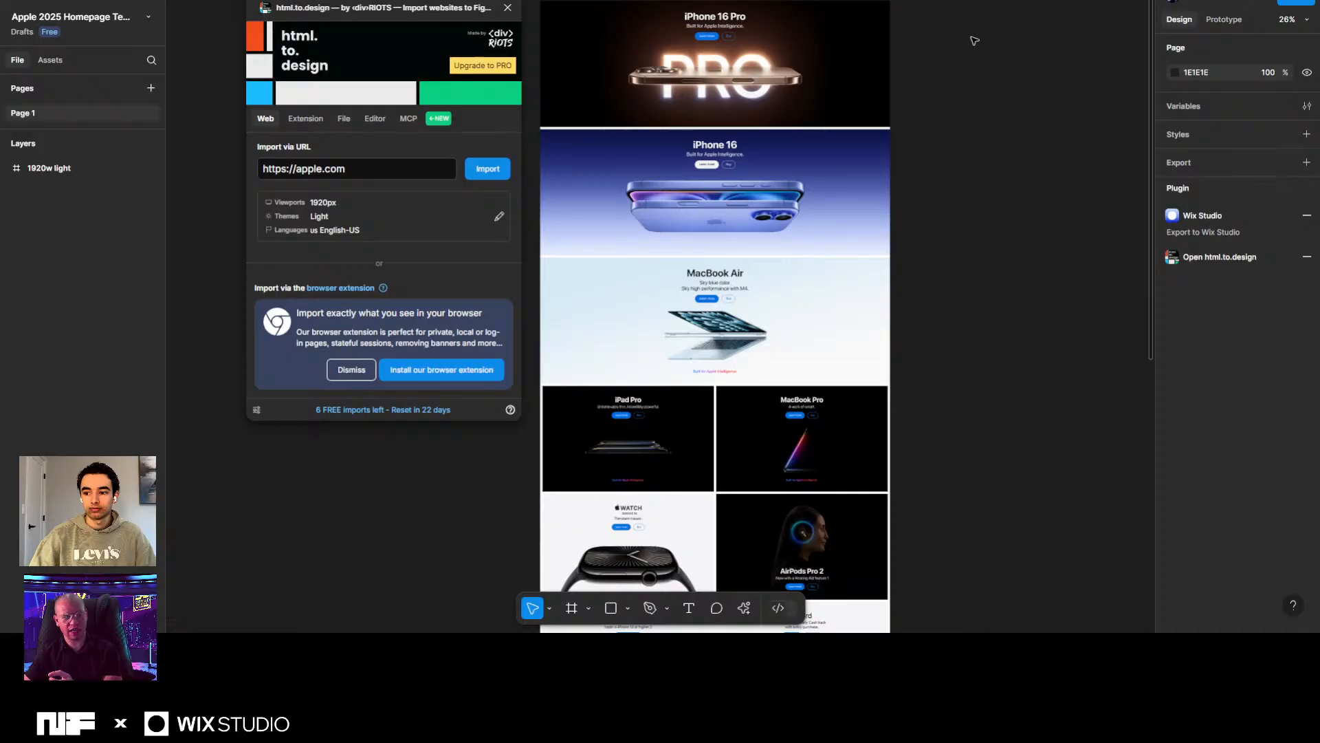
drag(303, 8, 289, 0)
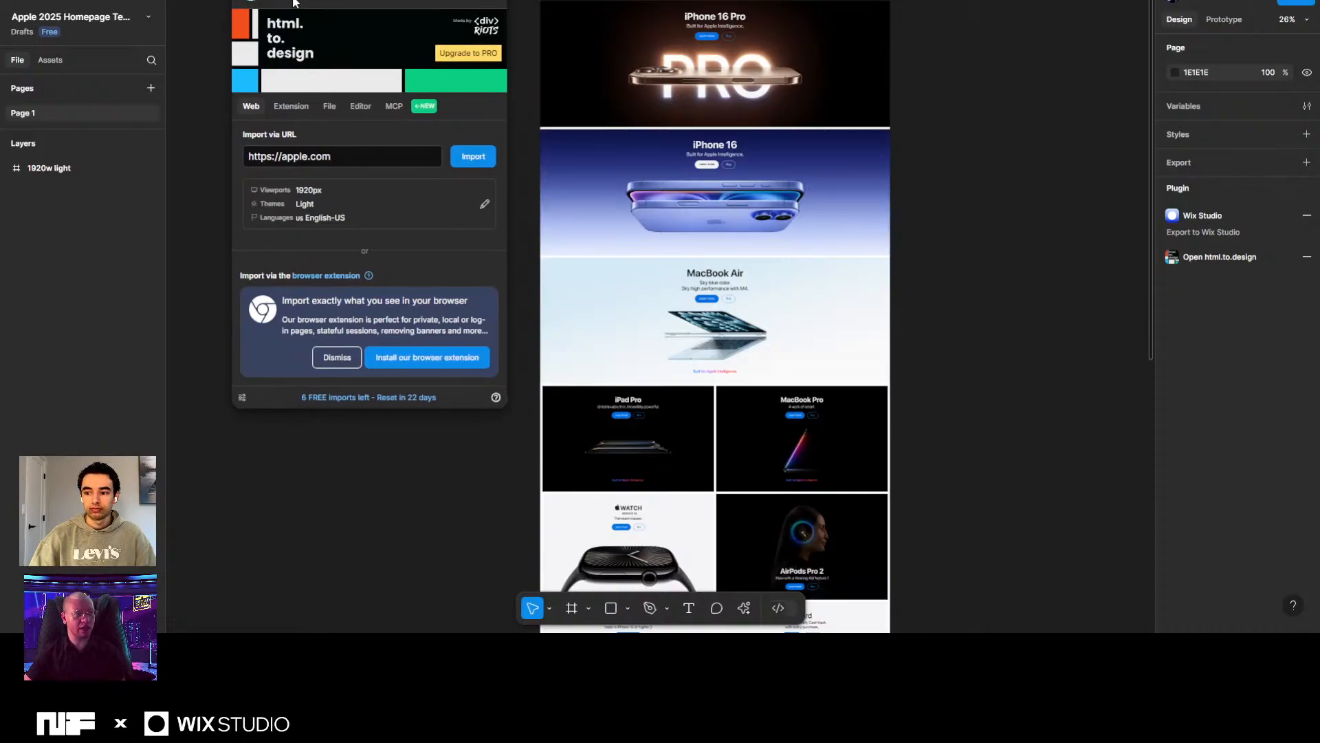
scroll(963, 72, down, 5)
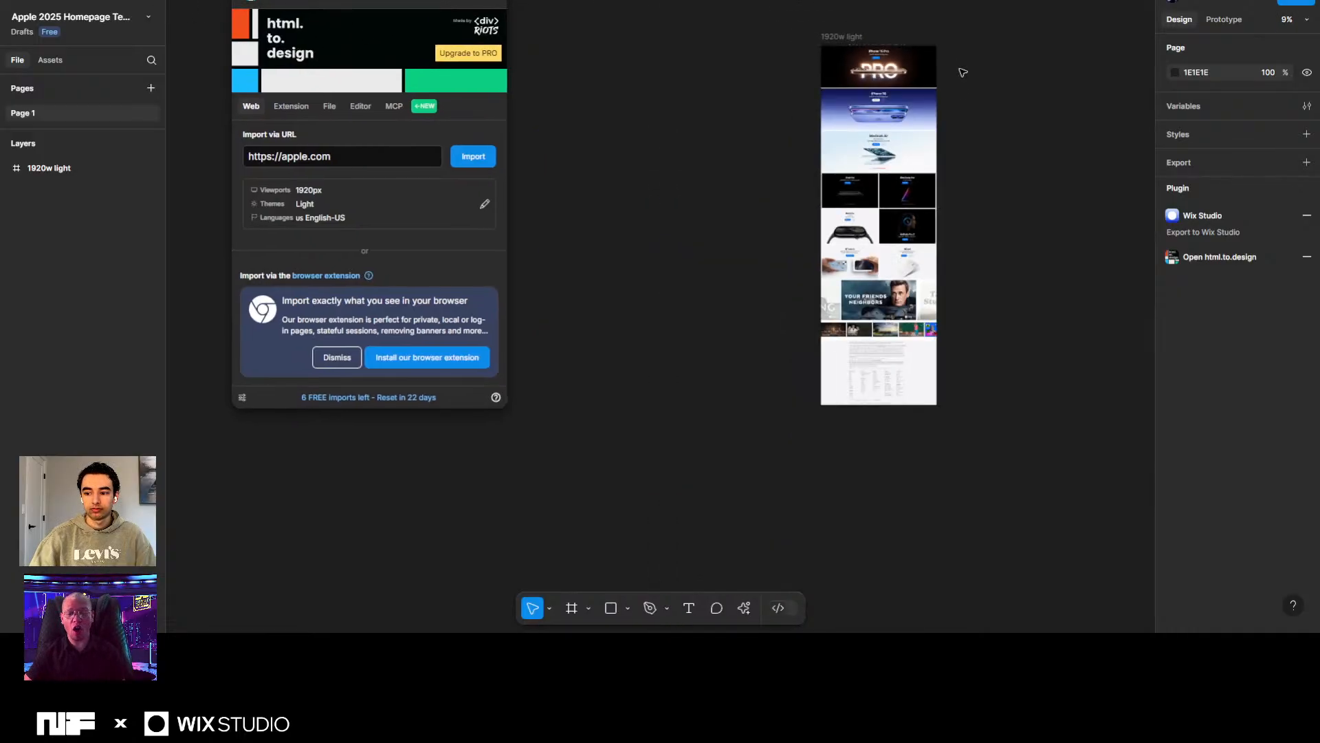
scroll(899, 83, up, 5)
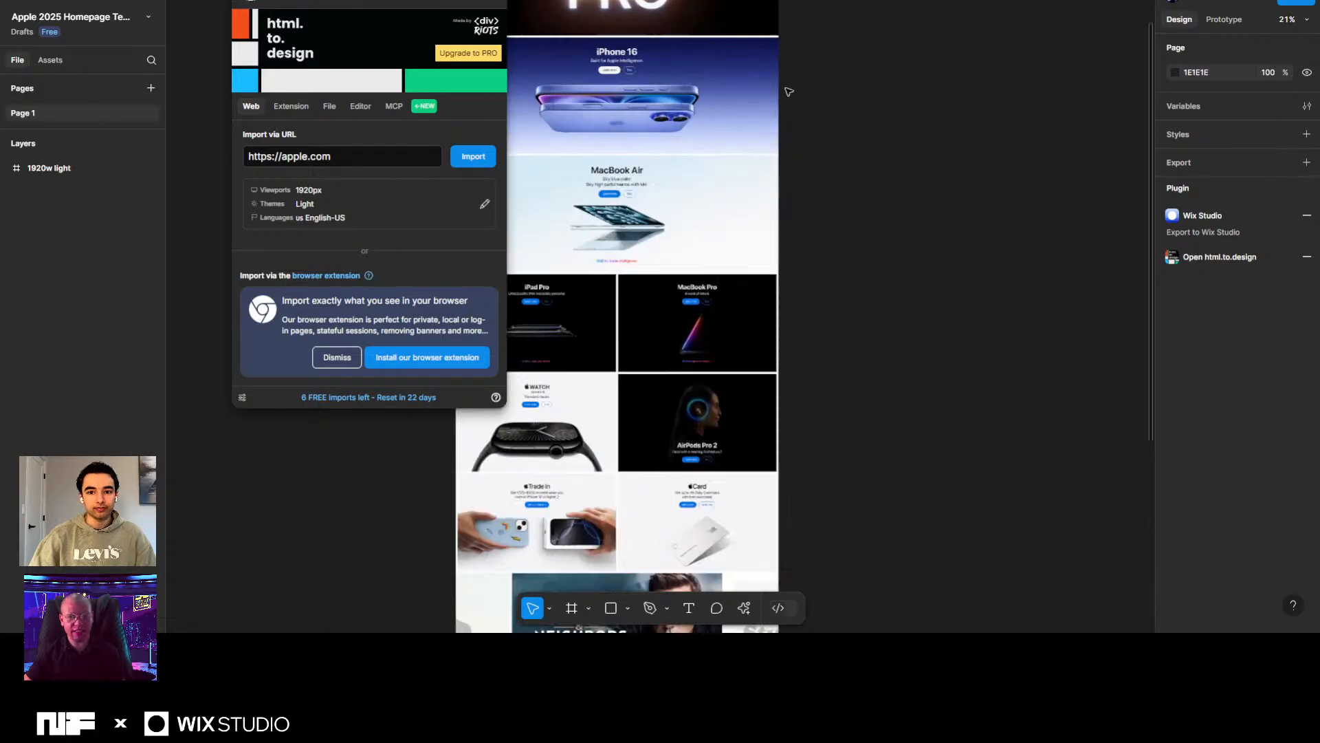
drag(880, 77, 961, 159)
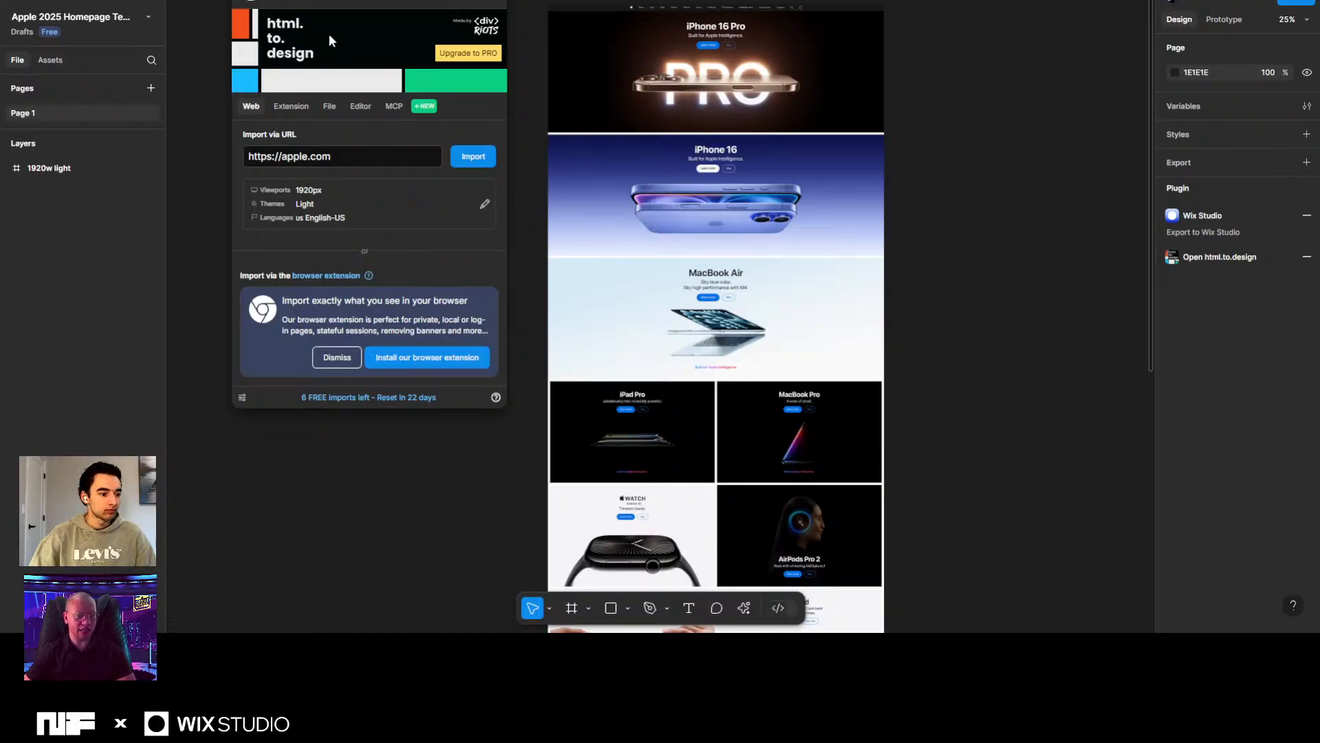
click(312, 156)
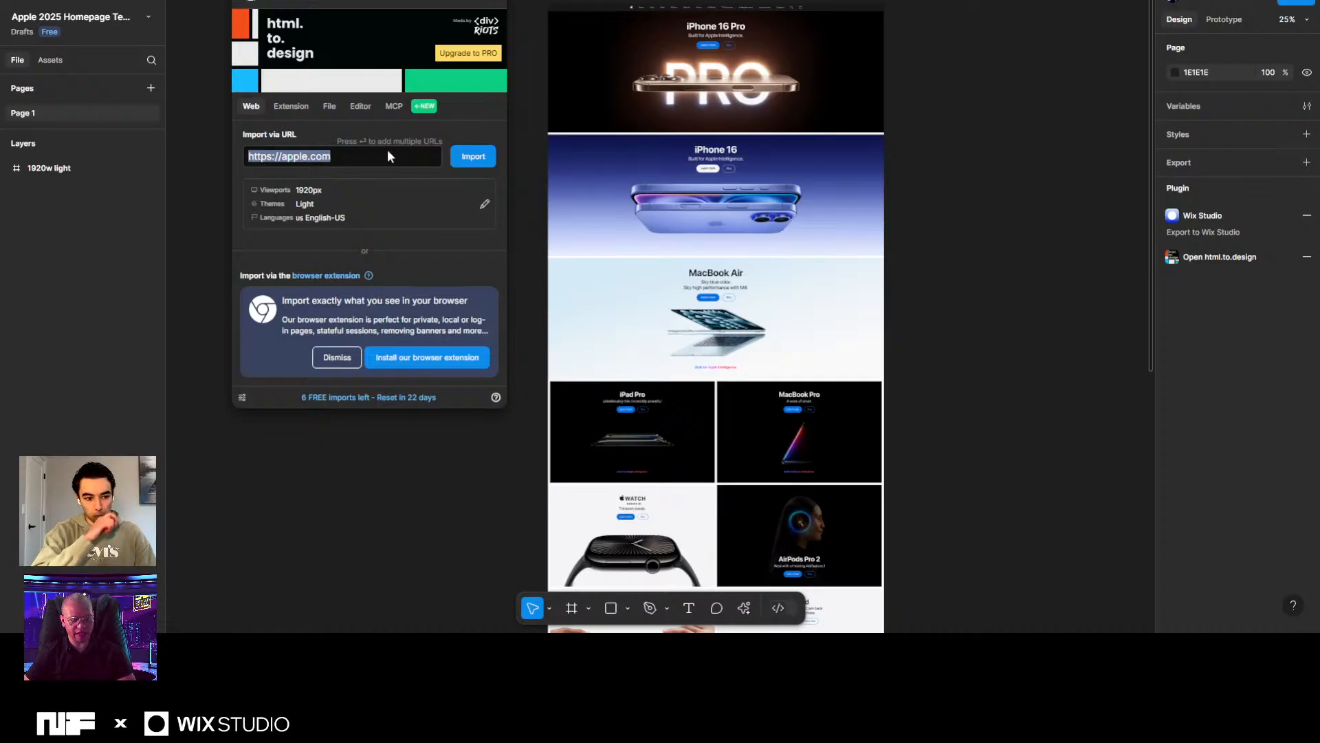
click(475, 156)
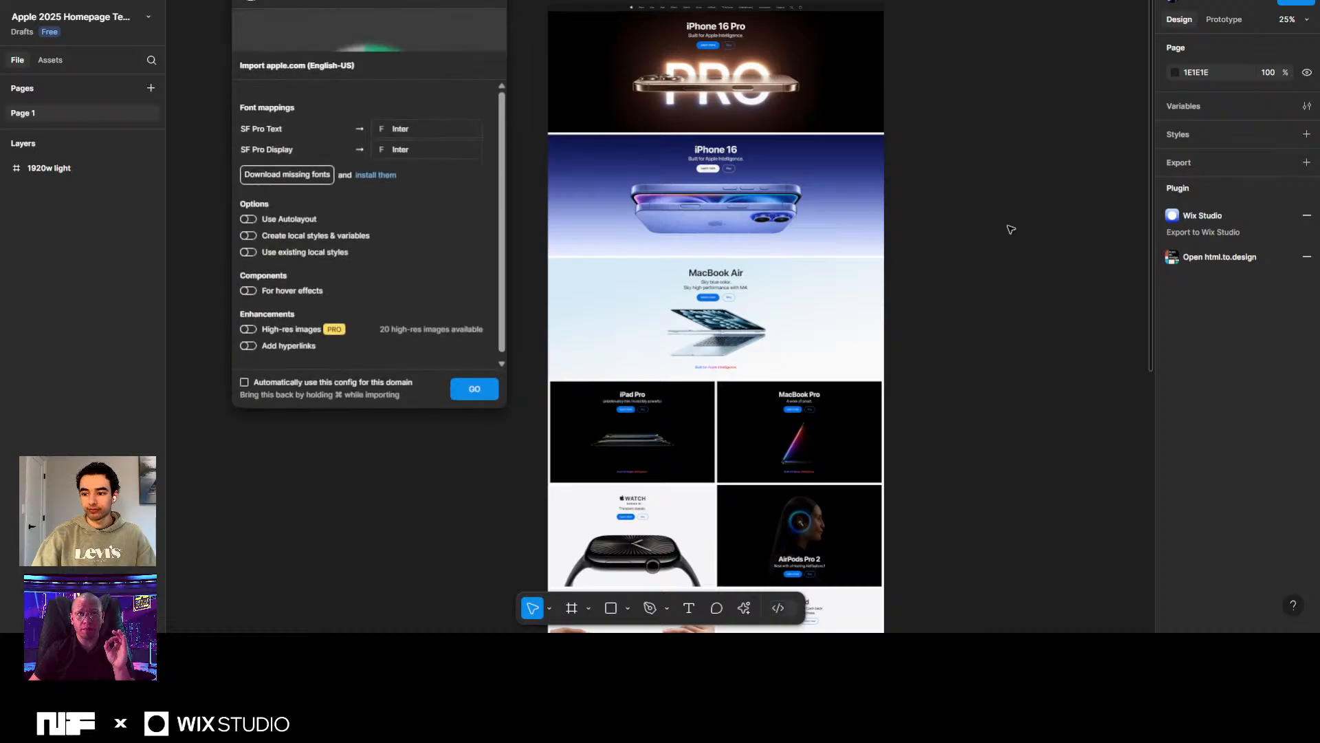
click(469, 389)
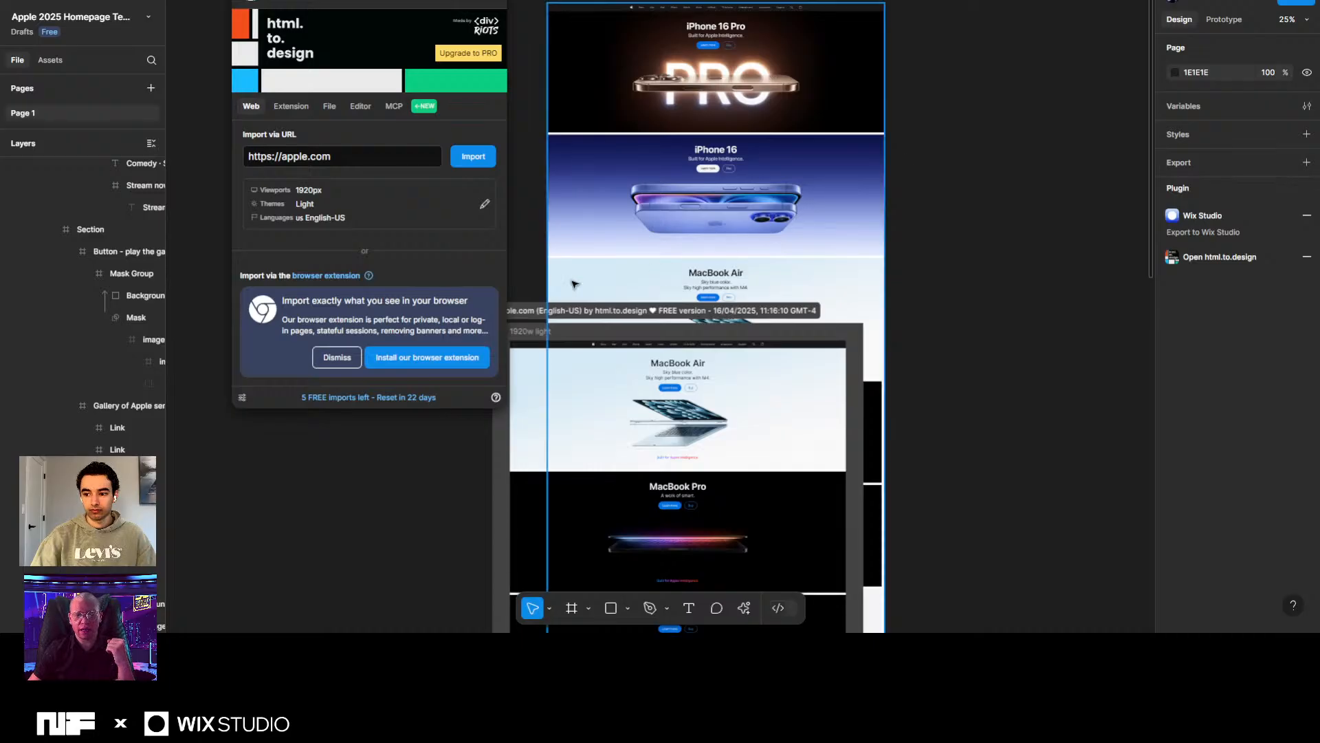
drag(523, 318, 1004, 2)
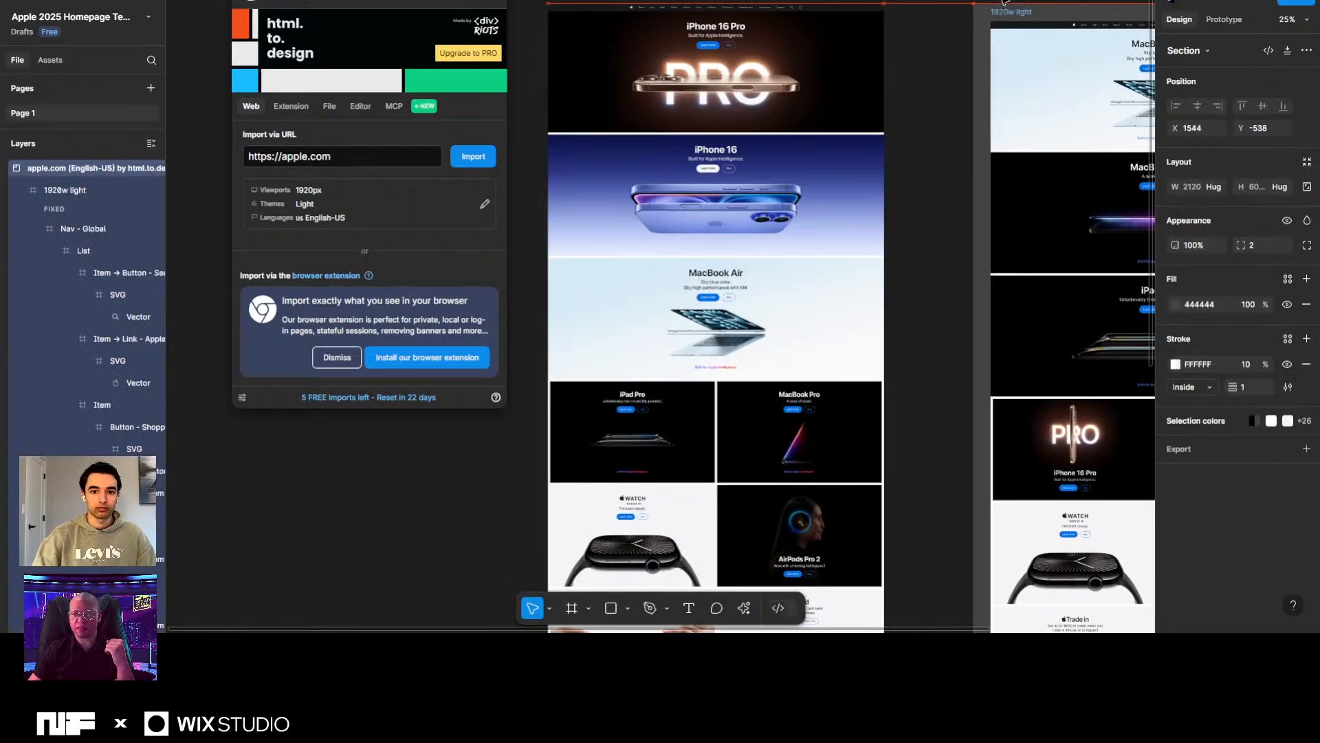
Close the html.to.design window and compare the newly imported Apple homepage section with the existing 1920w light frame.
scroll(988, 110, right, 5)
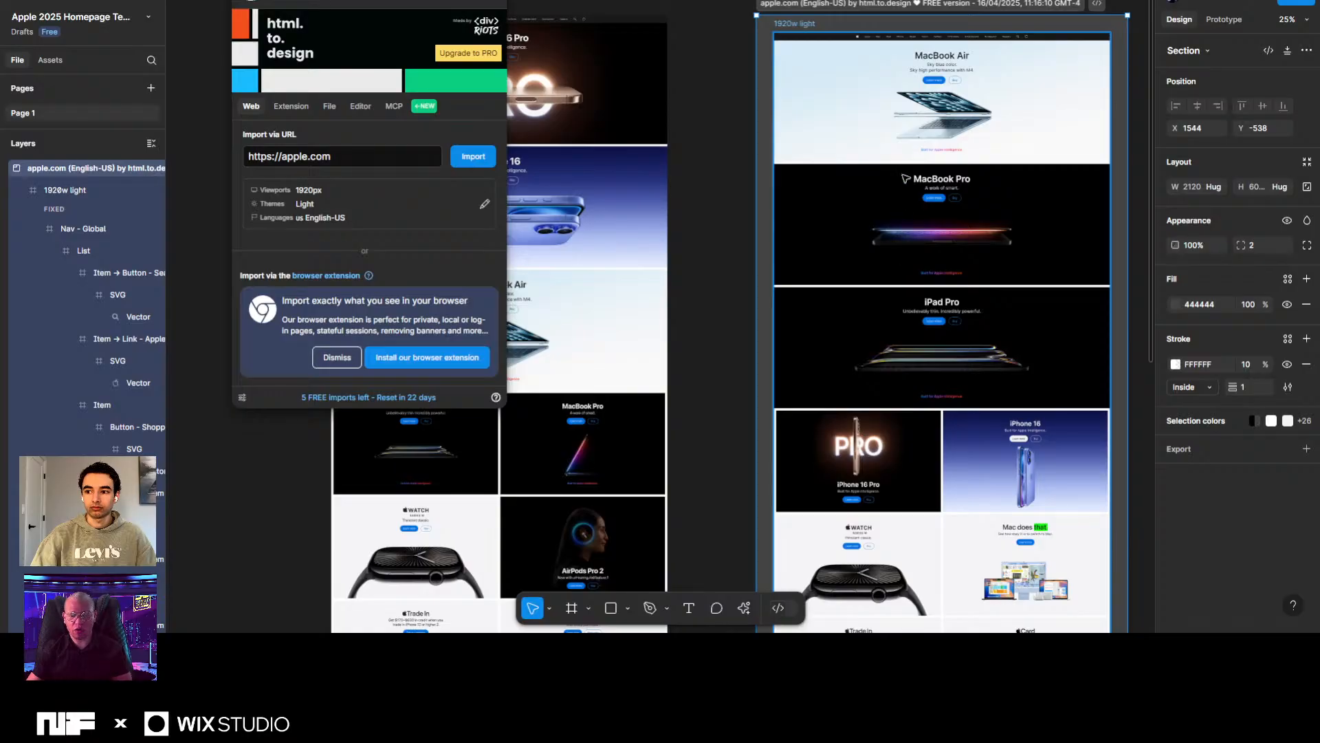
scroll(907, 178, right, 4)
scroll(906, 178, up, 3)
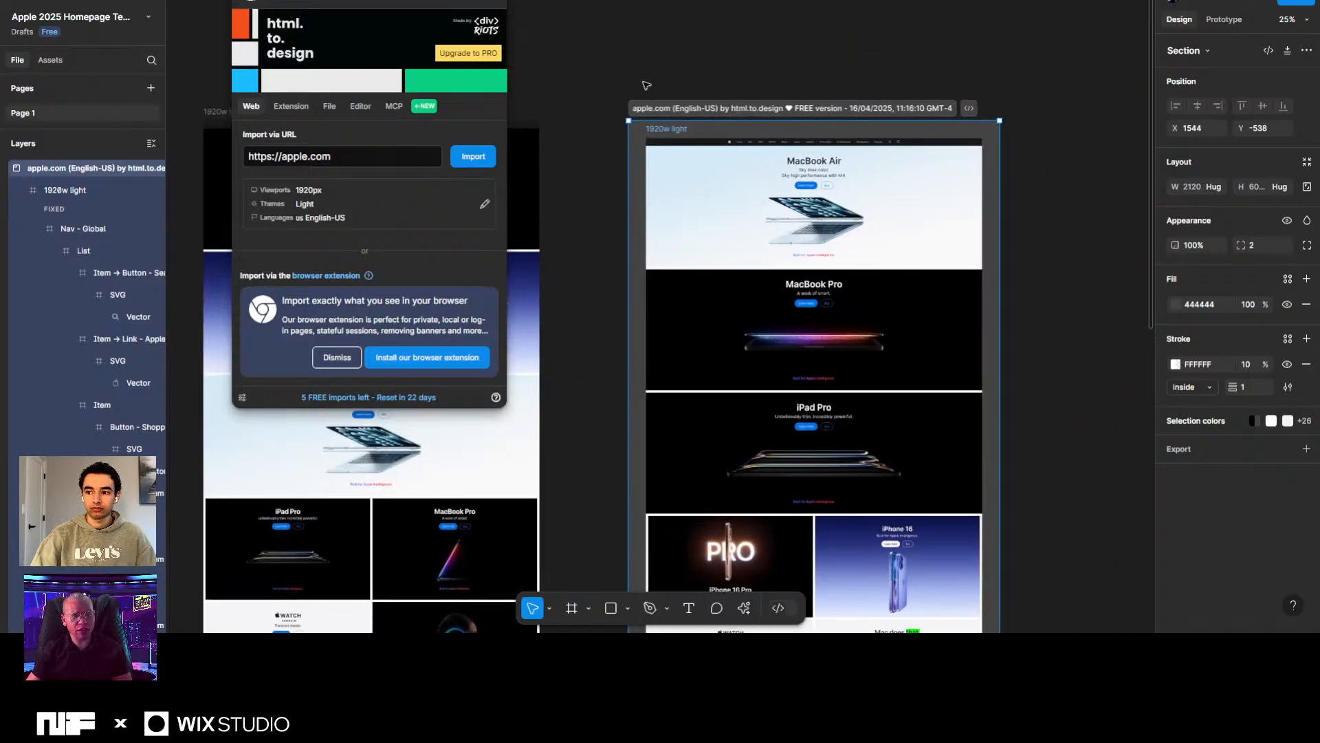
click(501, 6)
scroll(824, 273, down, 5)
scroll(823, 274, down, 6)
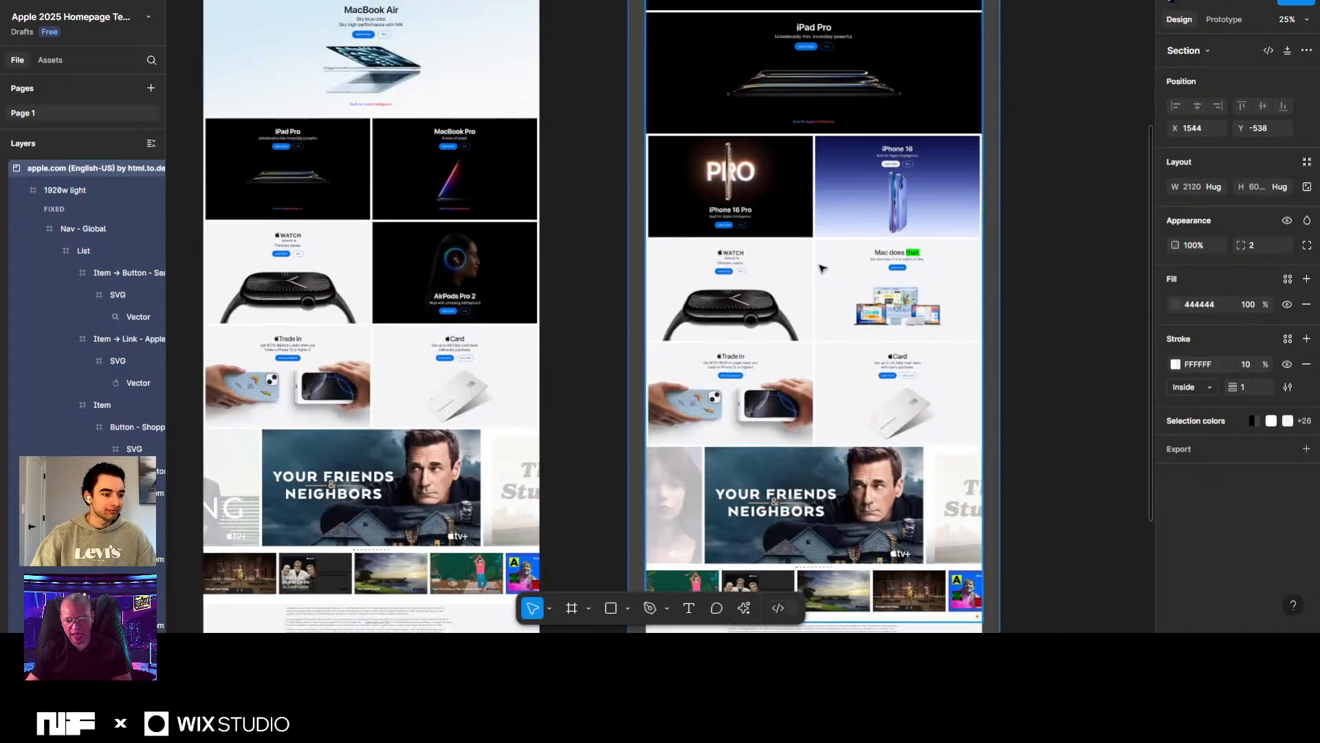
scroll(838, 268, up, 12)
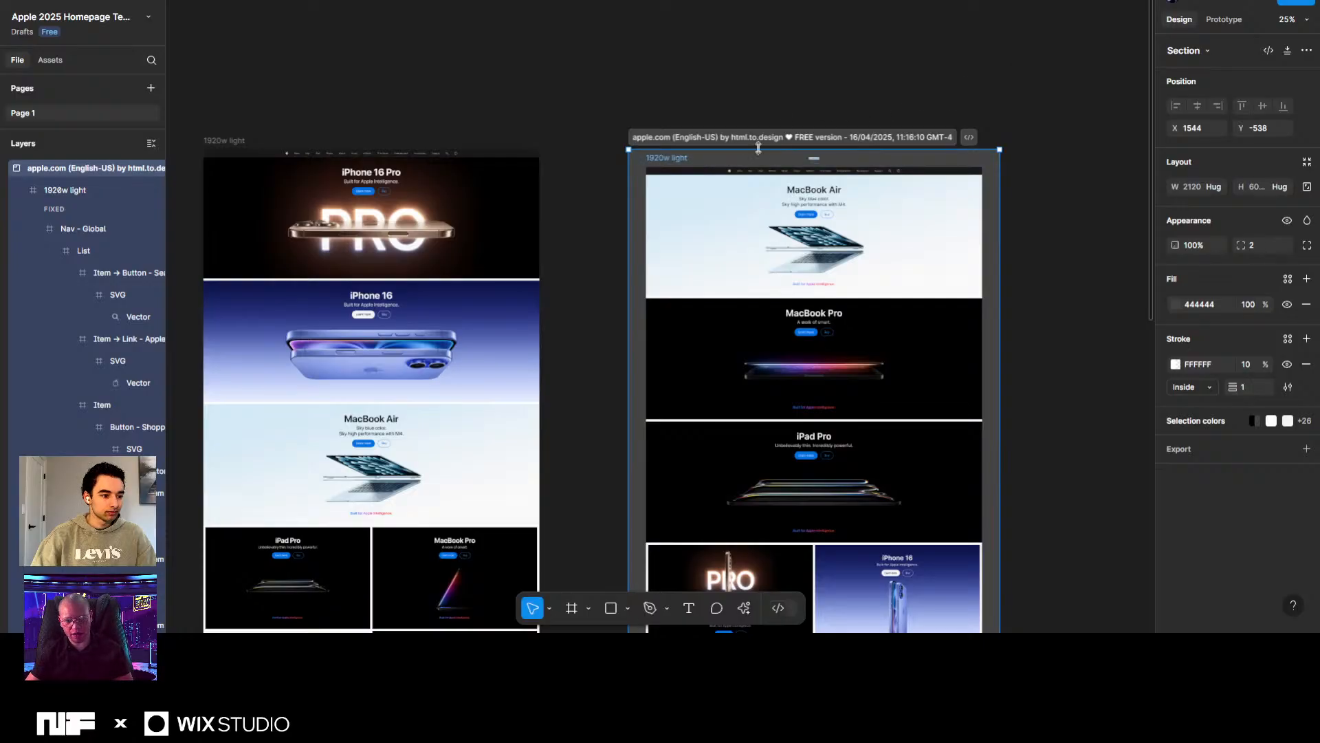
Ungroup the imported apple.com section and move its 1920w light frame away from the existing one, to about X 2061, Y -764.
click(733, 164)
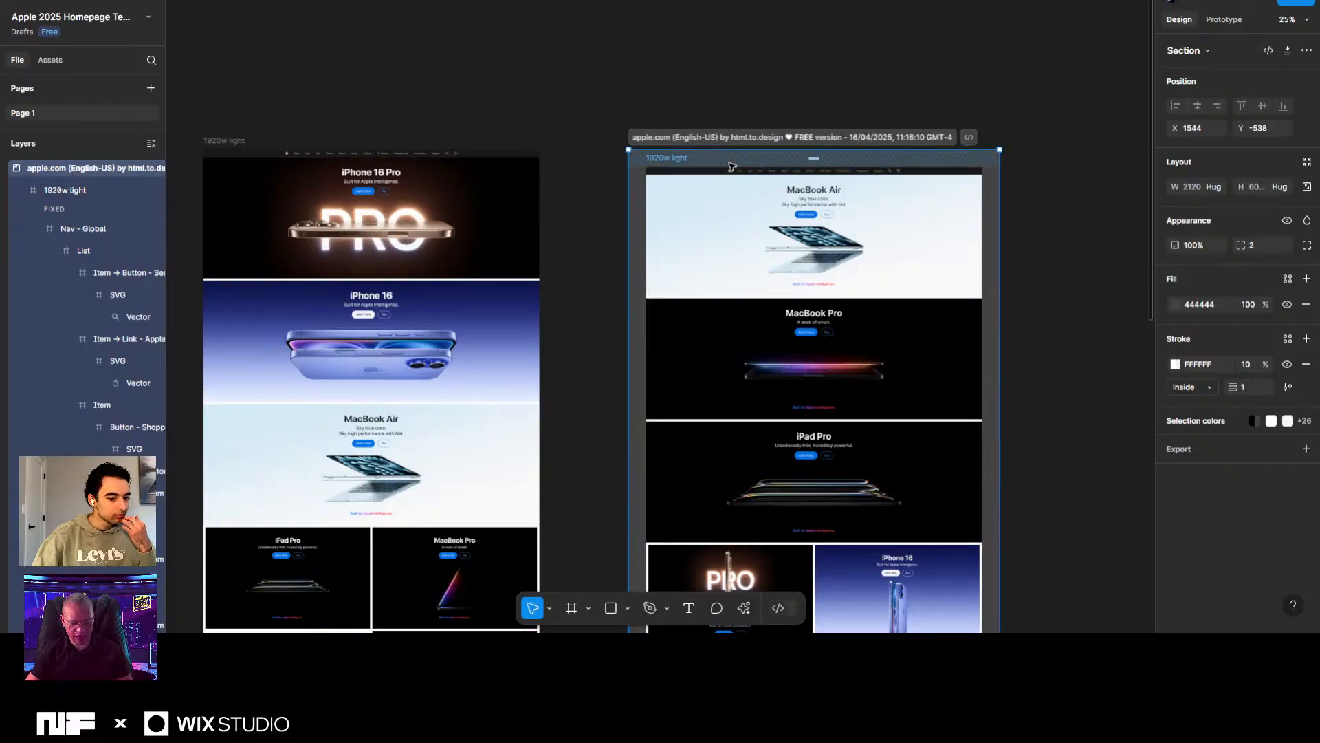
key(ctrl+shift+g)
click(760, 101)
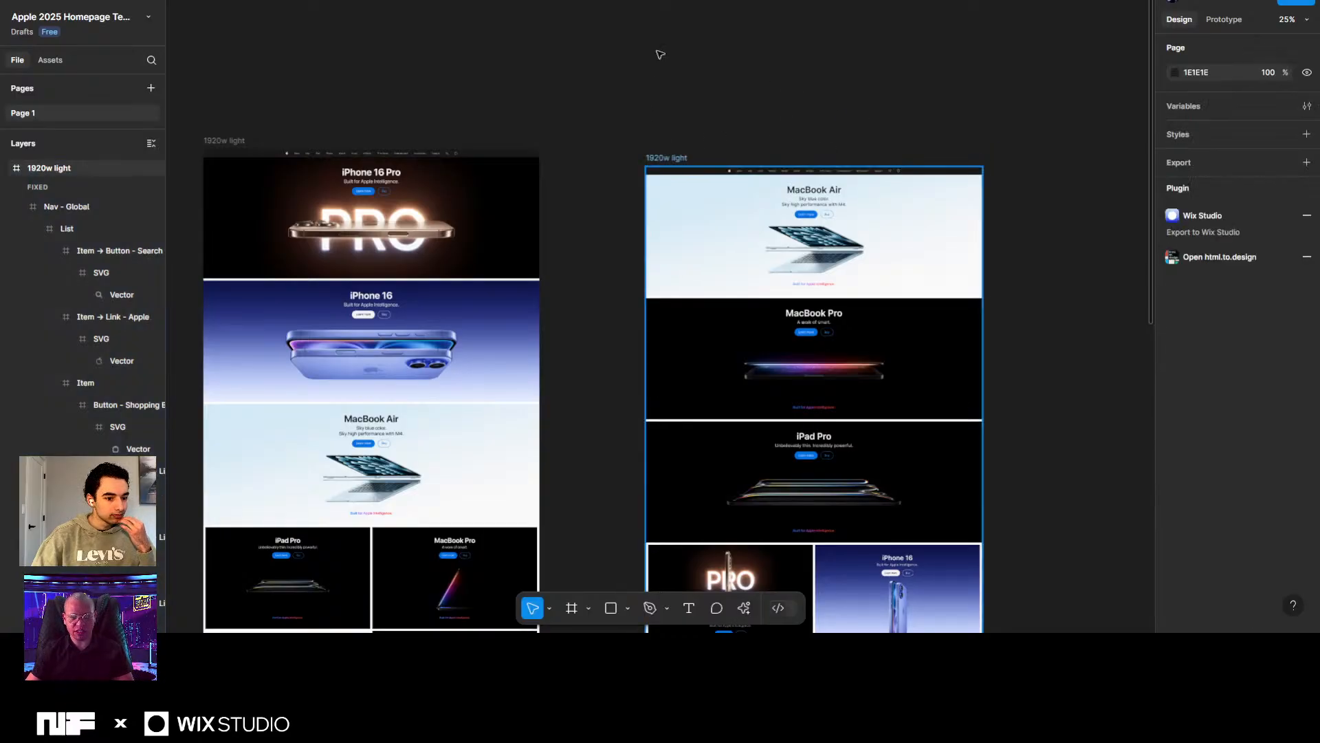
drag(664, 165, 762, 118)
Inspect the imported 1920w light frame from the MacBook Air hero through the product tiles to the footer.
scroll(637, 165, down, 3)
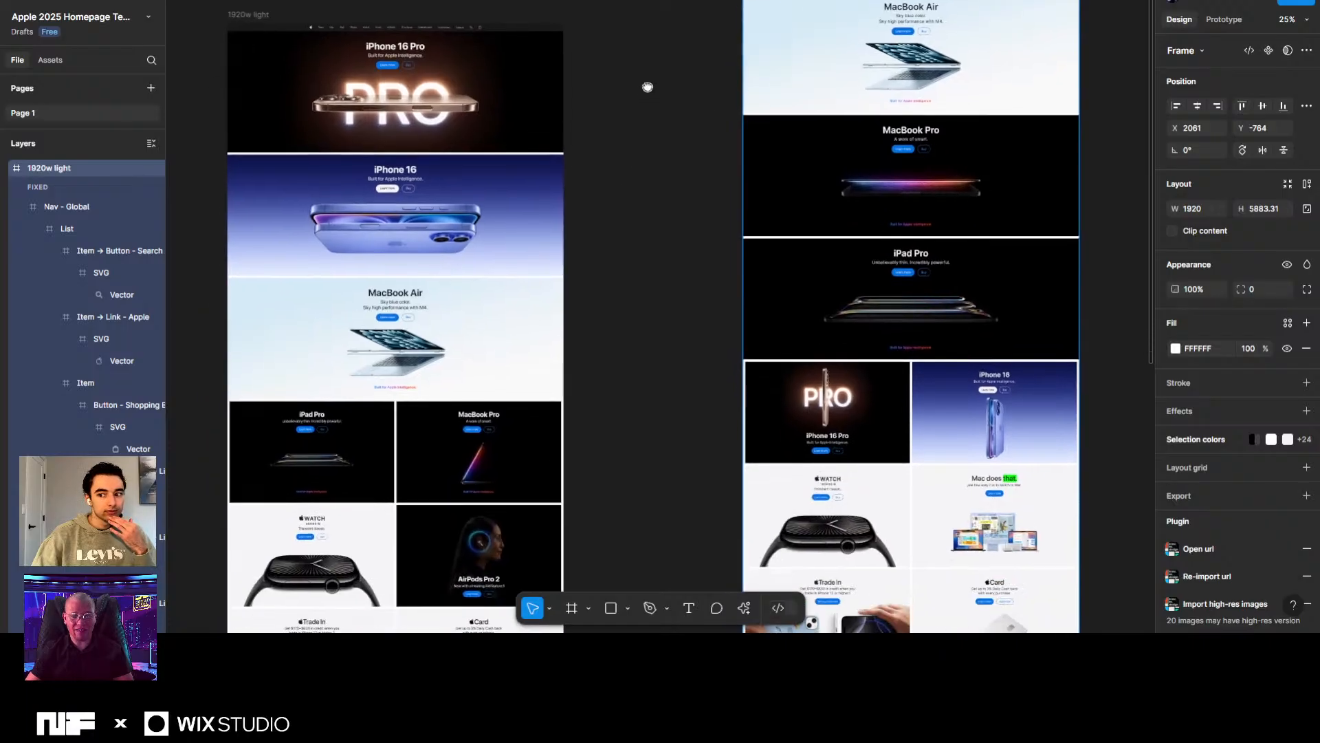
scroll(674, 112, down, 3)
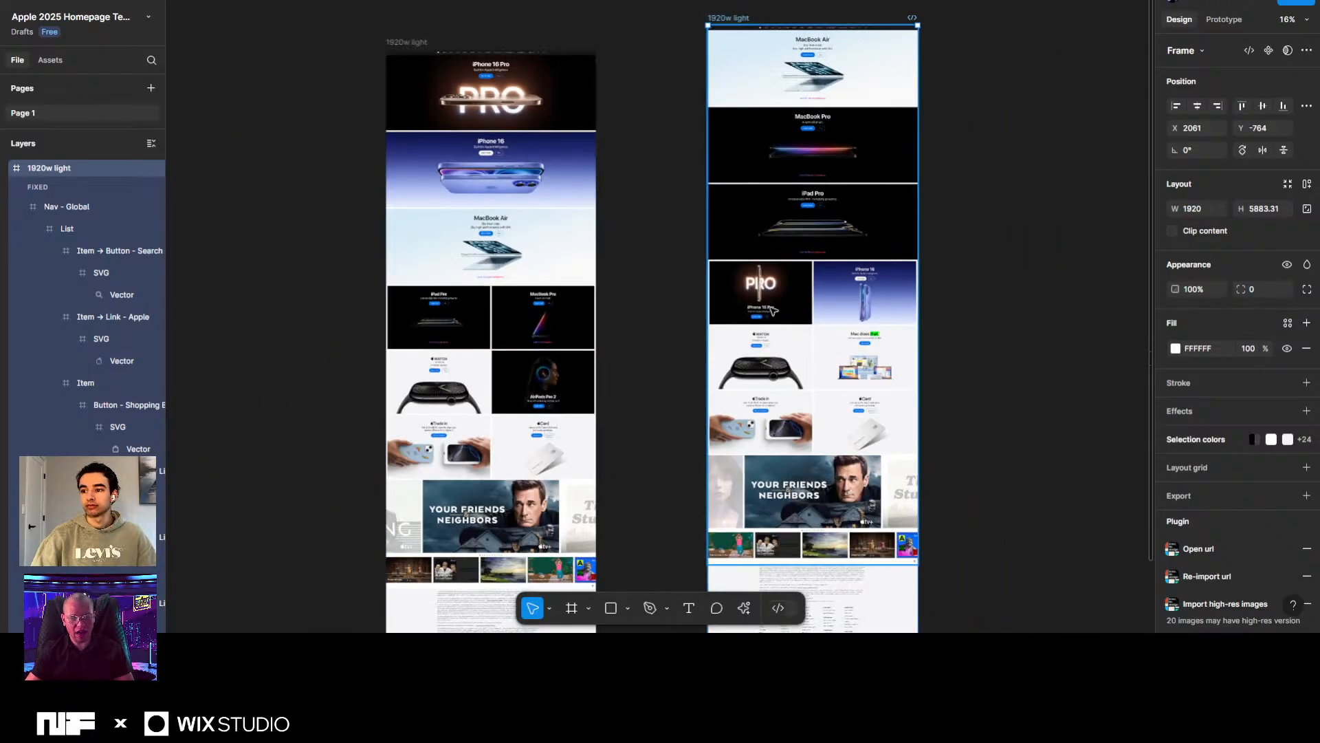
scroll(859, 316, up, 5)
scroll(872, 326, up, 5)
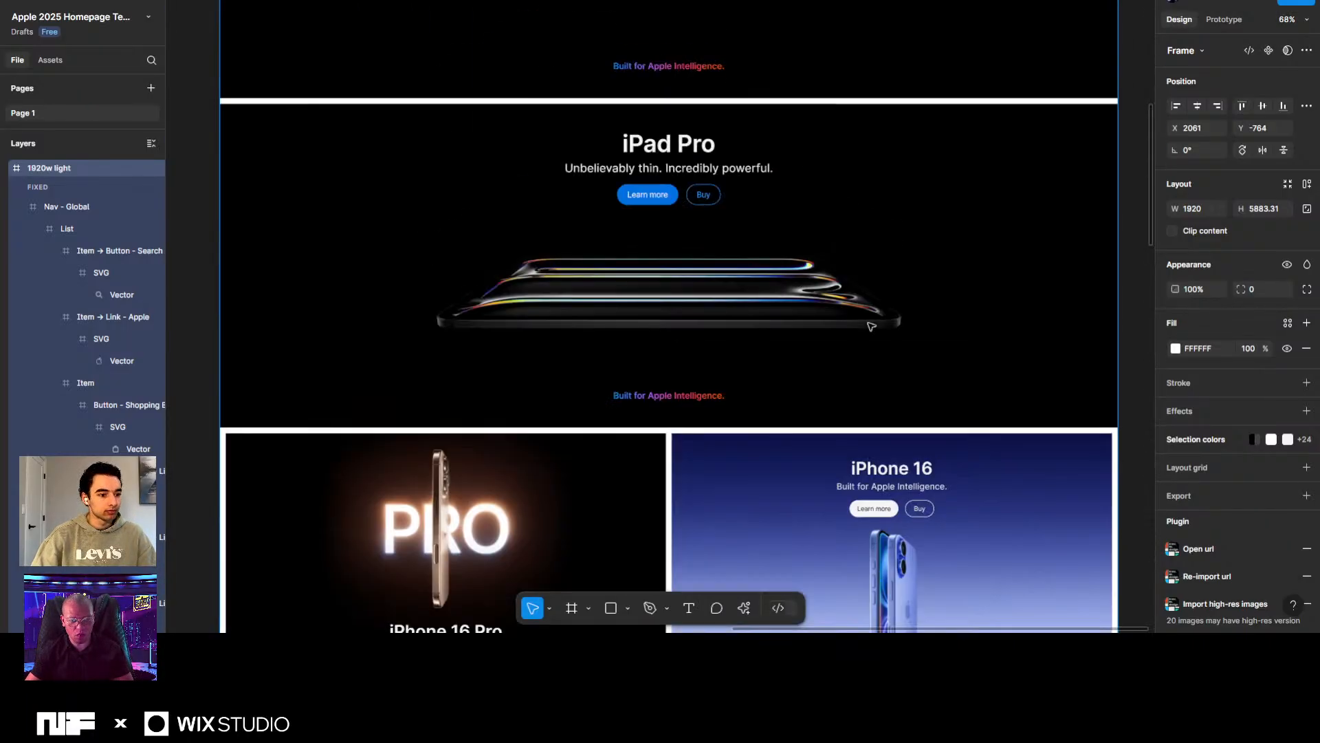
scroll(872, 326, up, 8)
scroll(872, 324, down, 14)
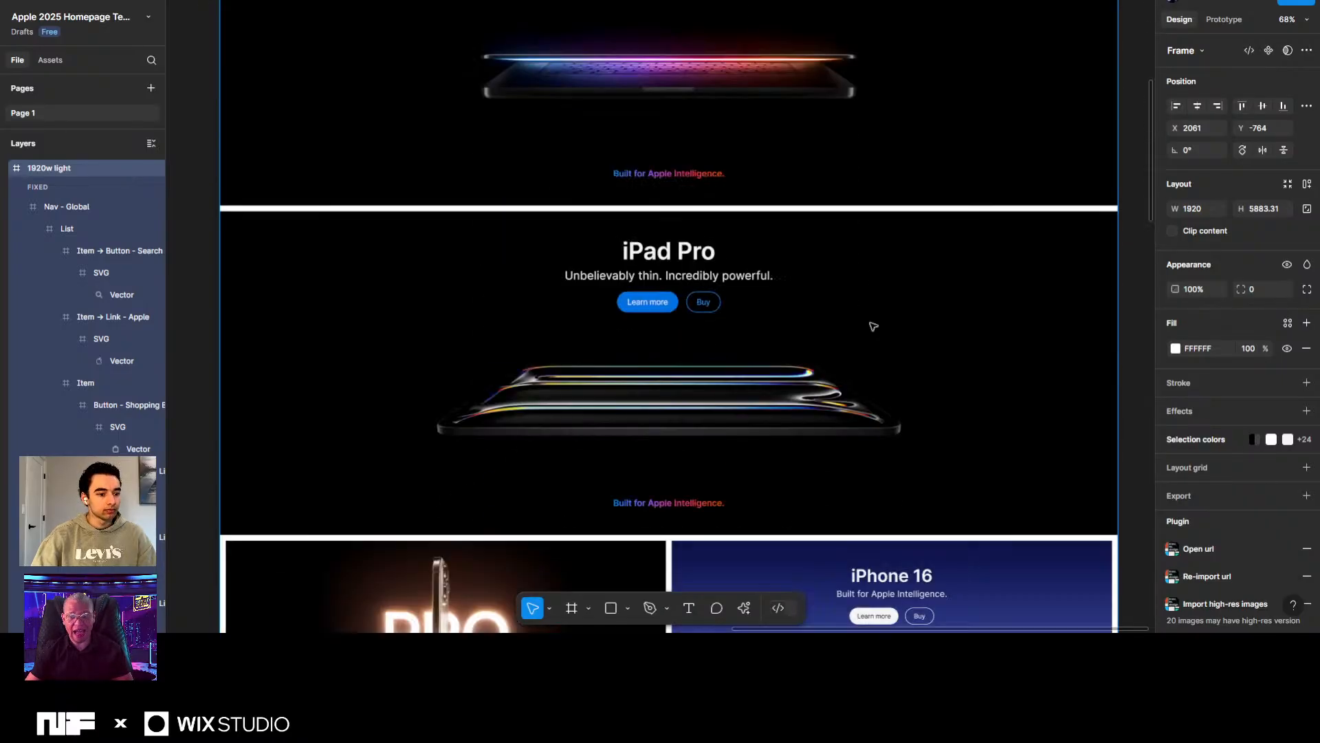
scroll(872, 324, down, 10)
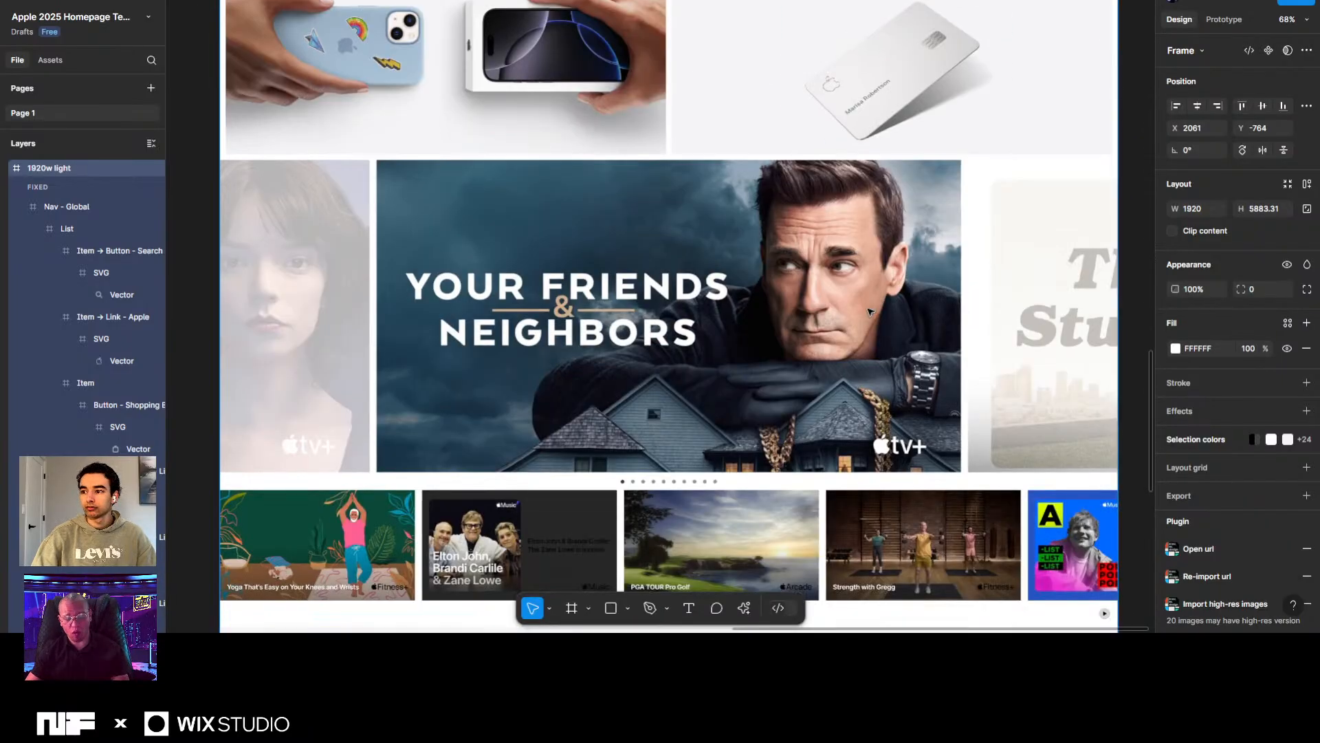
scroll(871, 312, down, 5)
ctrl+scroll(870, 312, down, 3)
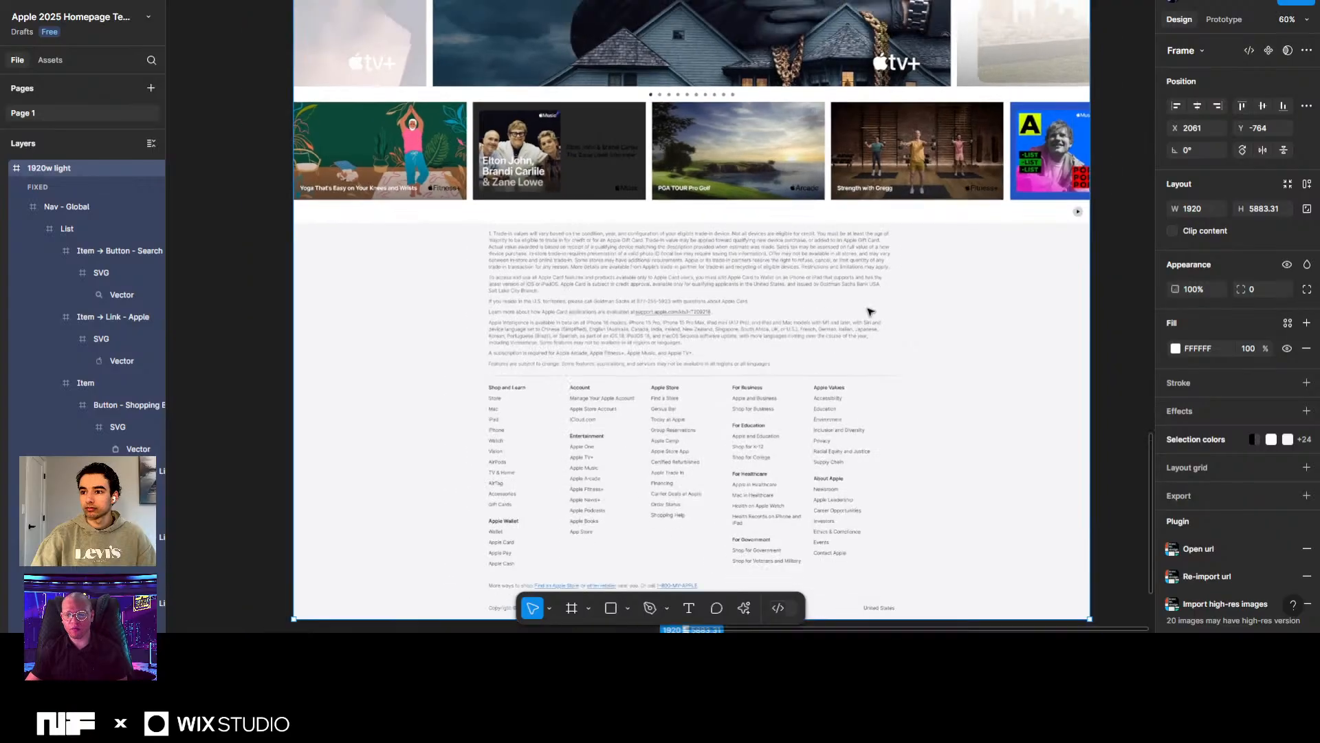
scroll(878, 333, up, 5)
scroll(890, 350, up, 15)
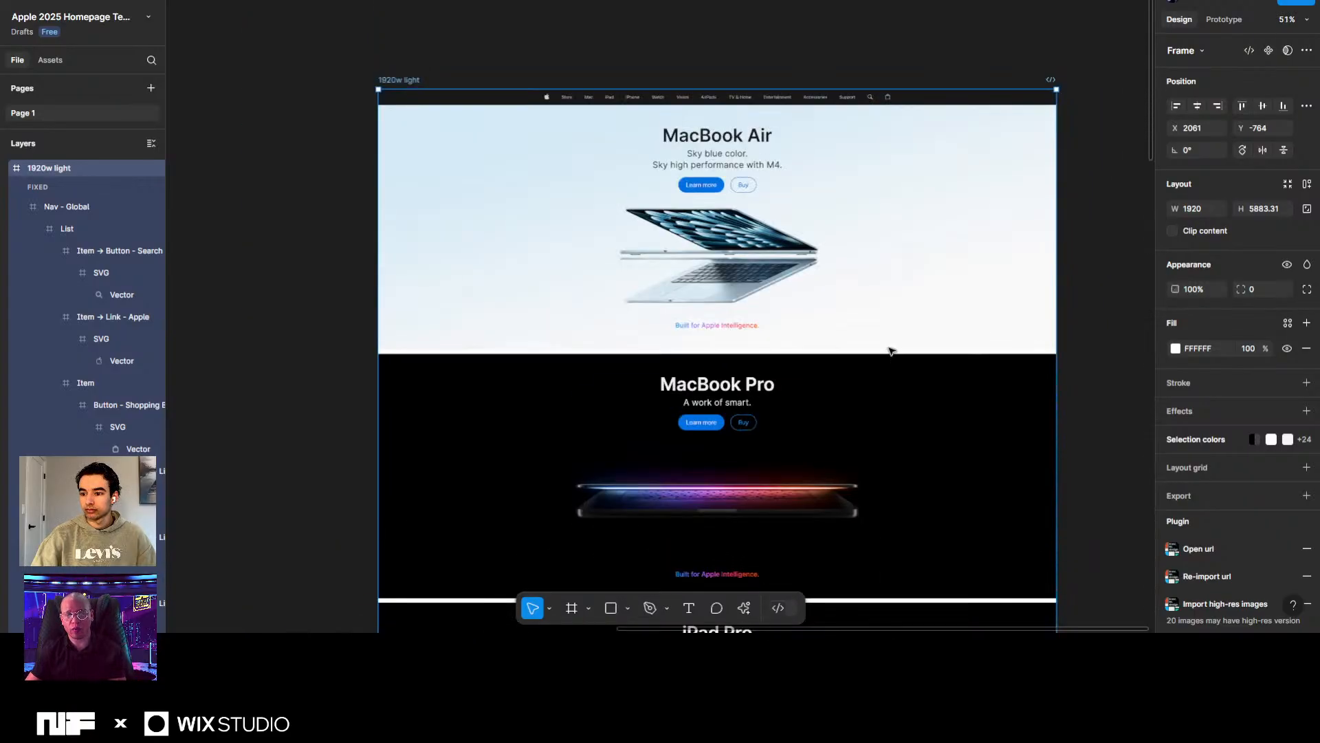
Move the imported 1920w light frame slightly on the canvas to about X 2024, Y -900, and deselect it.
click(652, 17)
click(382, 80)
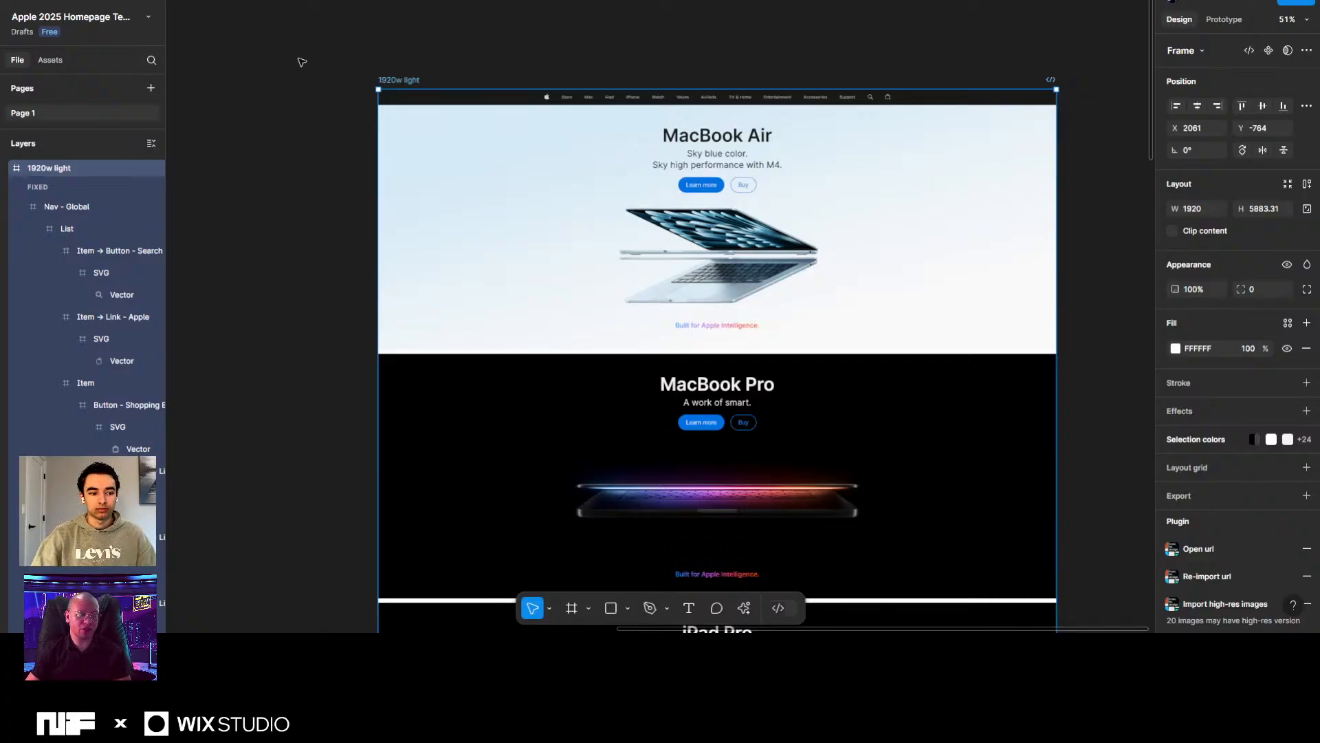
click(303, 66)
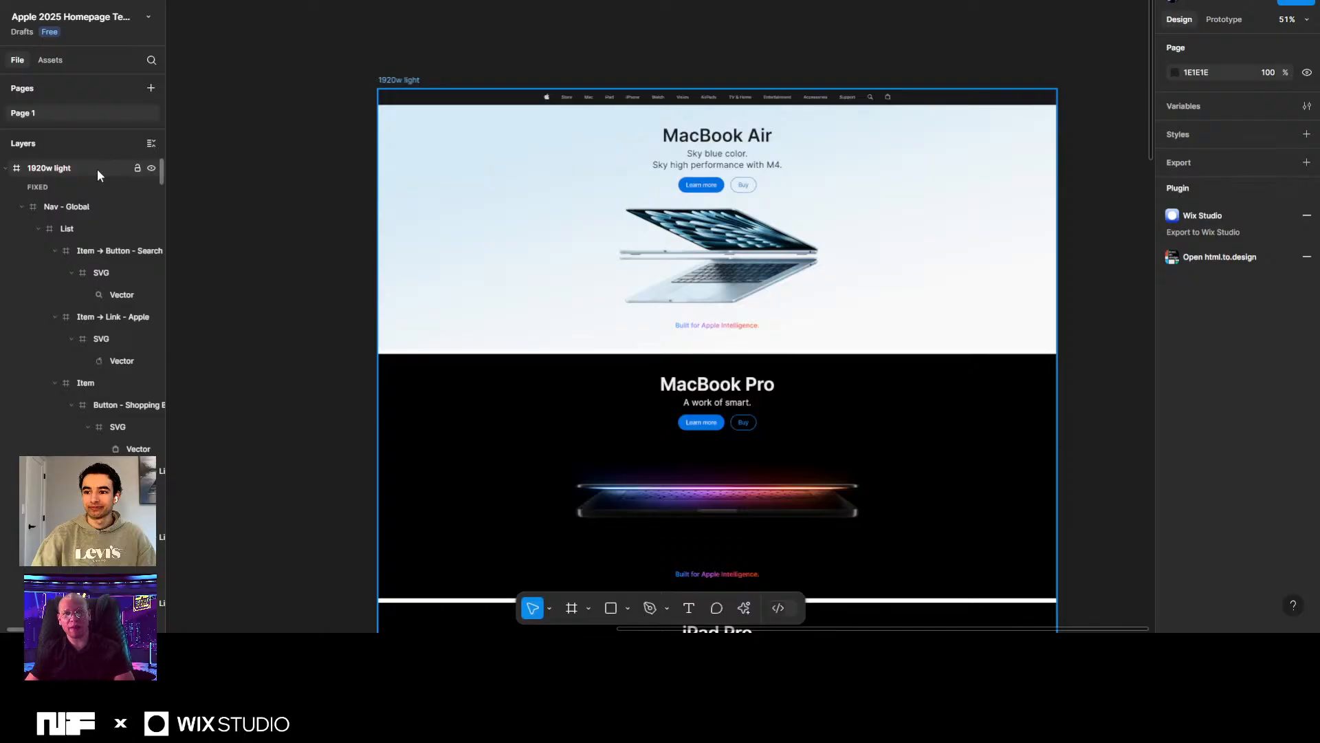
click(408, 83)
drag(409, 84, 396, 37)
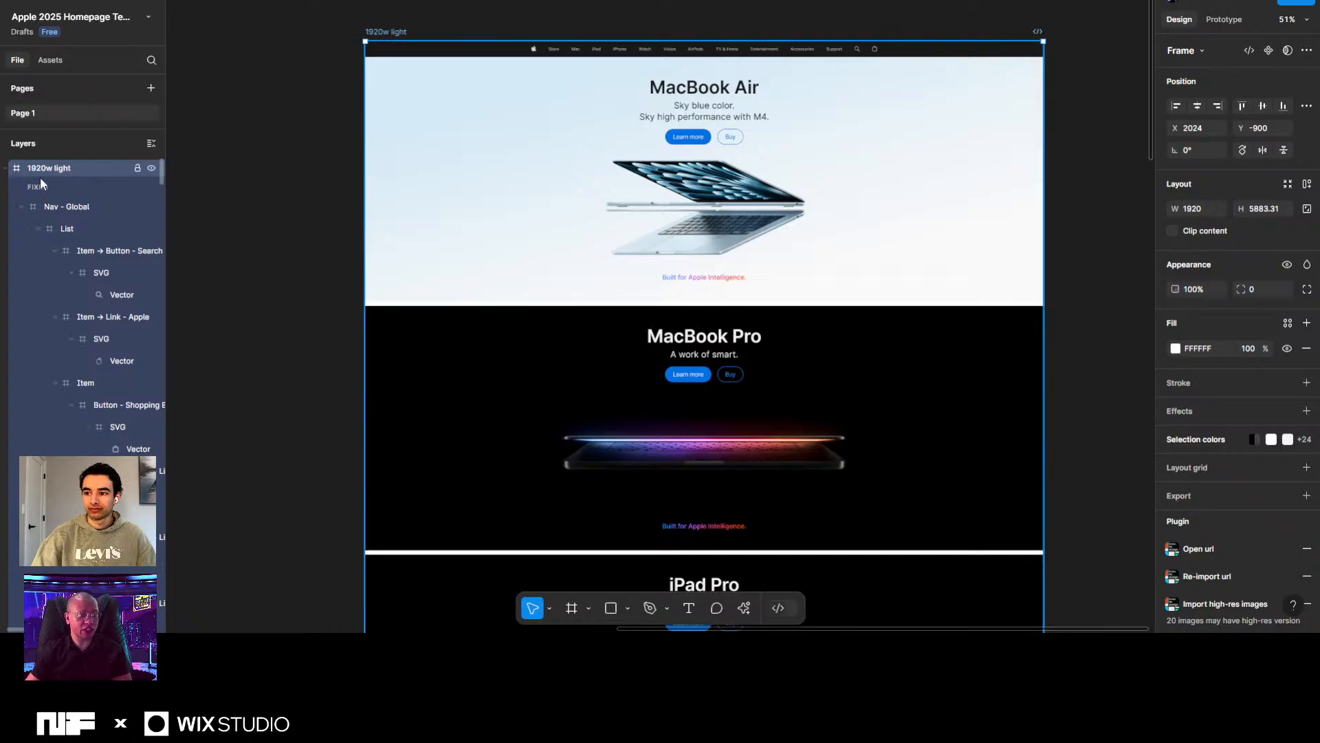
click(496, 2)
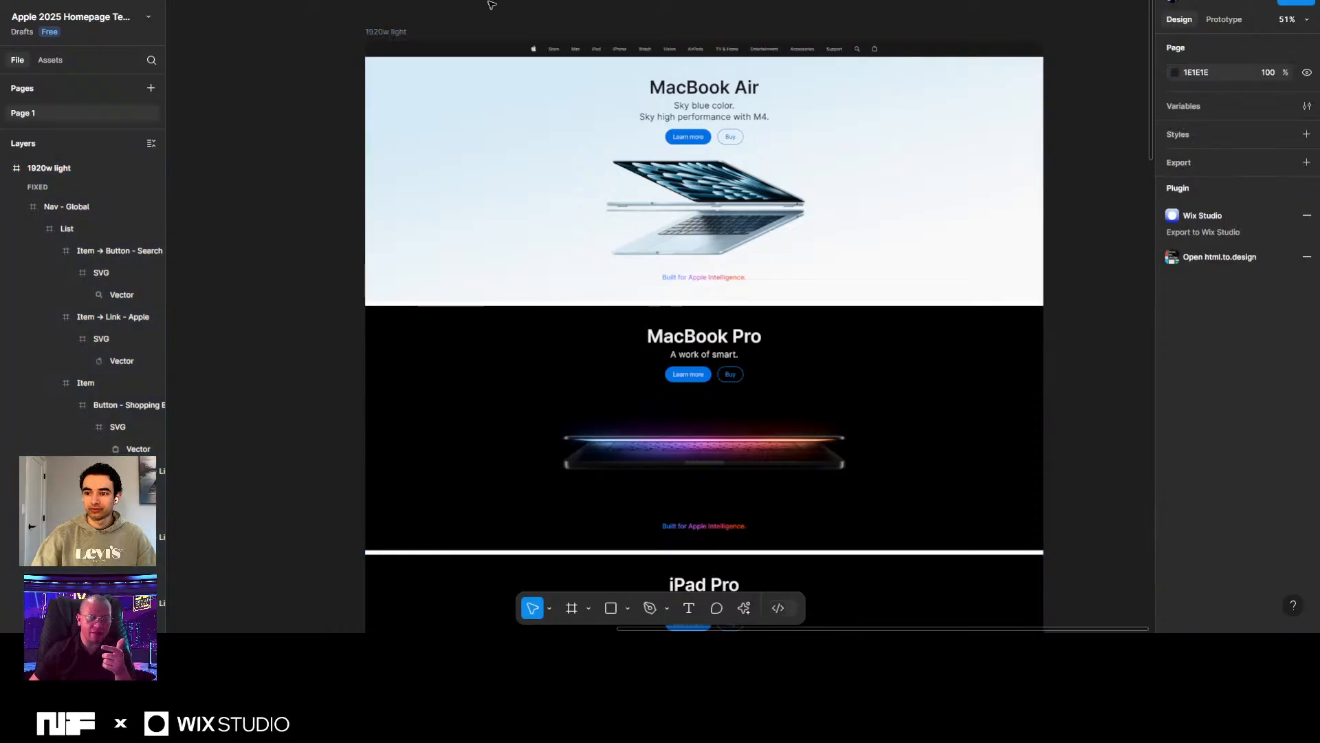
Run the Figma to Wix Studio plugin and start the export setup with the imported 1920w light frame selected.
click(18, 1)
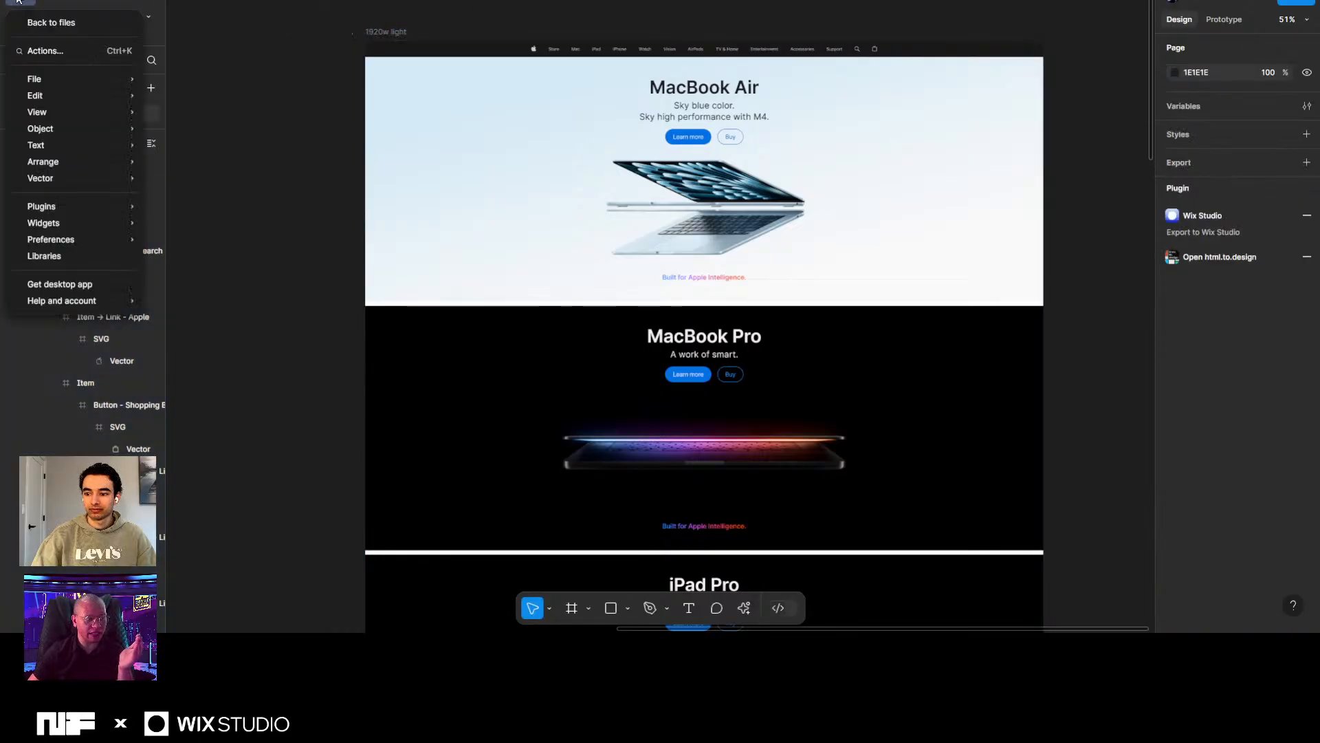
mouse_move(68, 208)
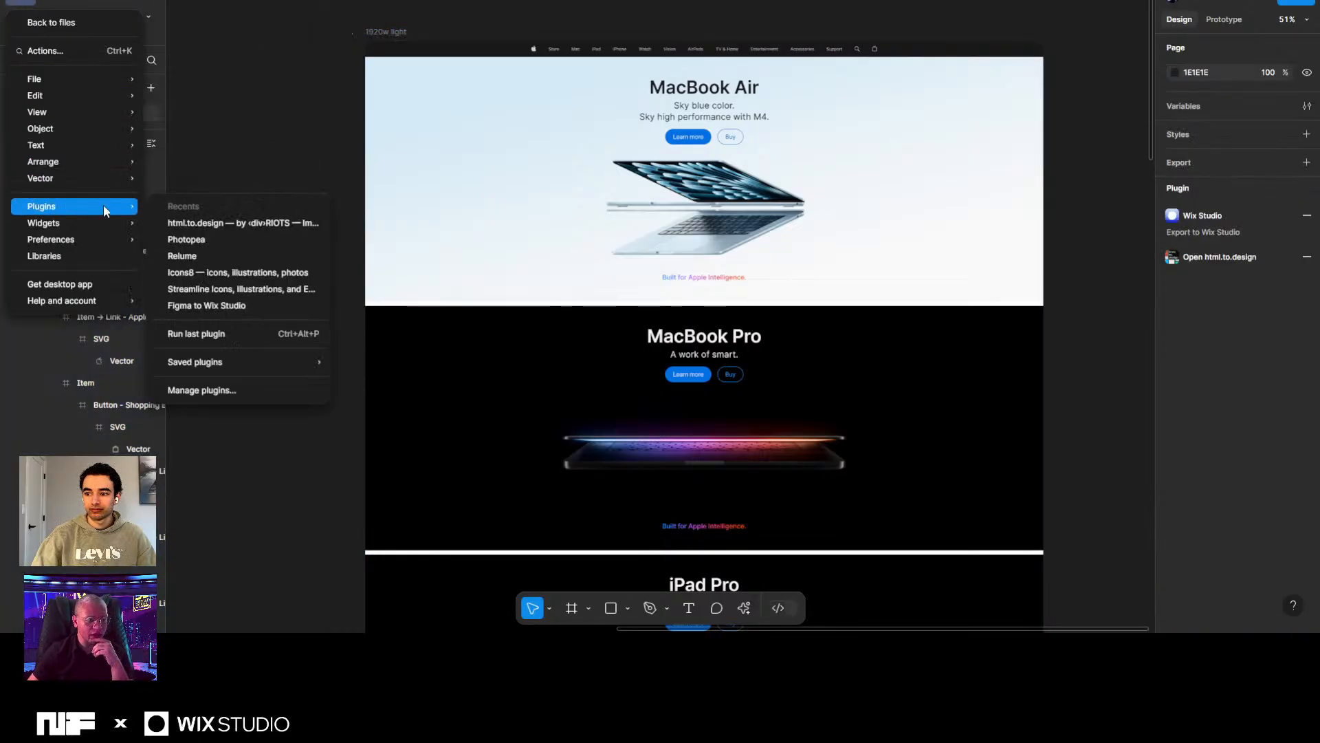
click(202, 306)
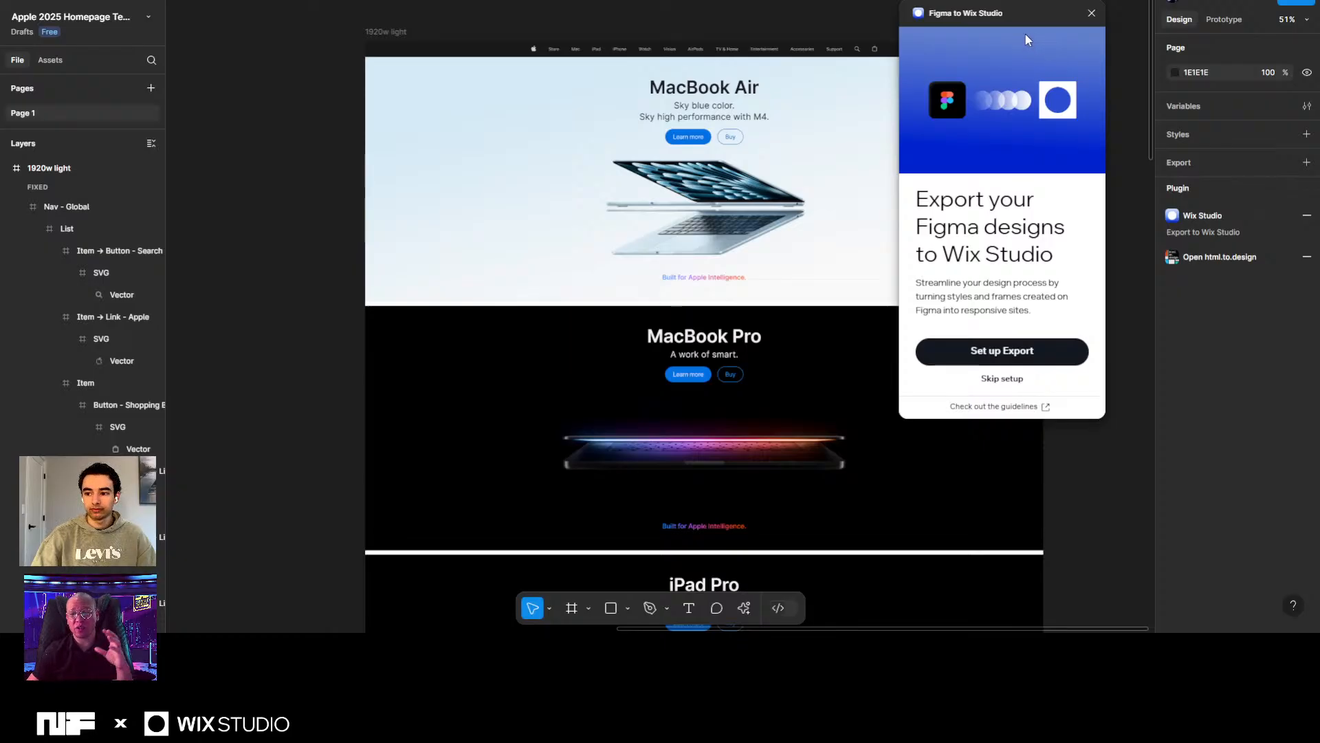
click(398, 34)
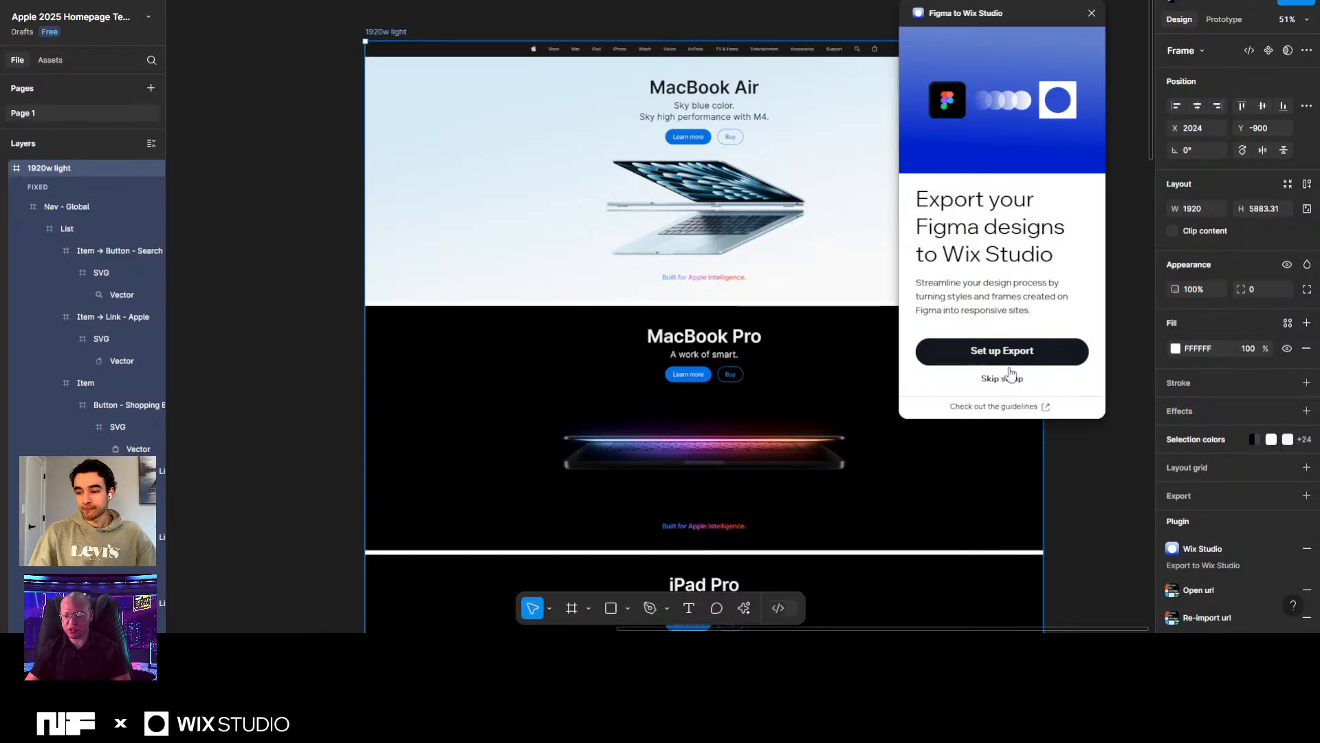
click(998, 352)
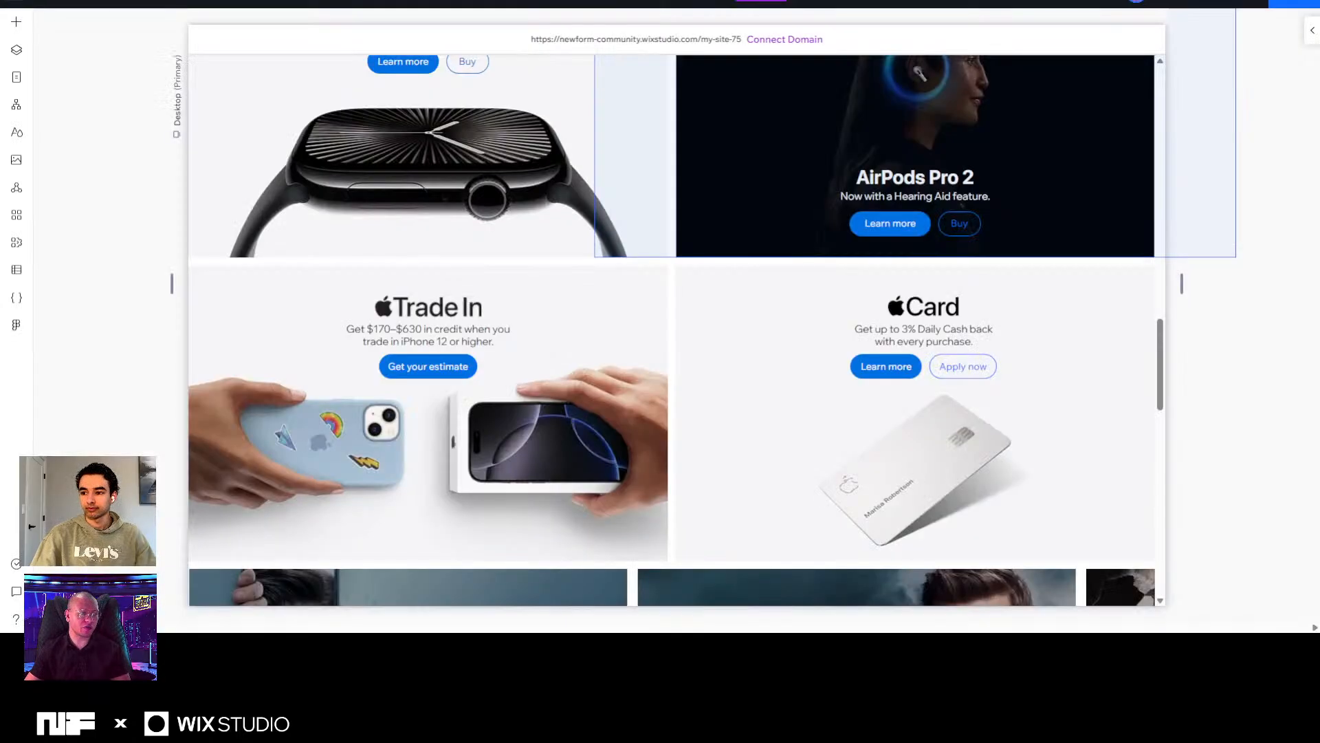
Switch to the Wix Studio editor and create a new site from a blank canvas.
click(21, 9)
mouse_move(50, 67)
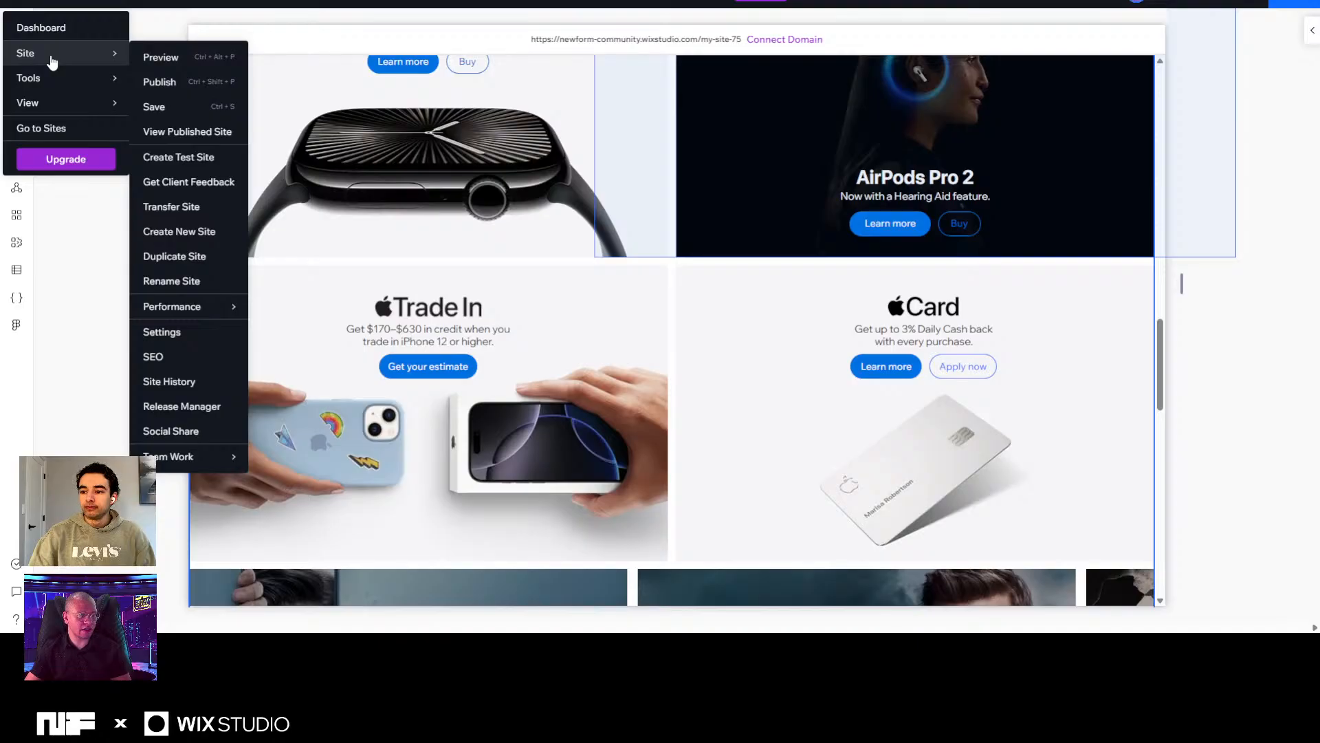
click(187, 235)
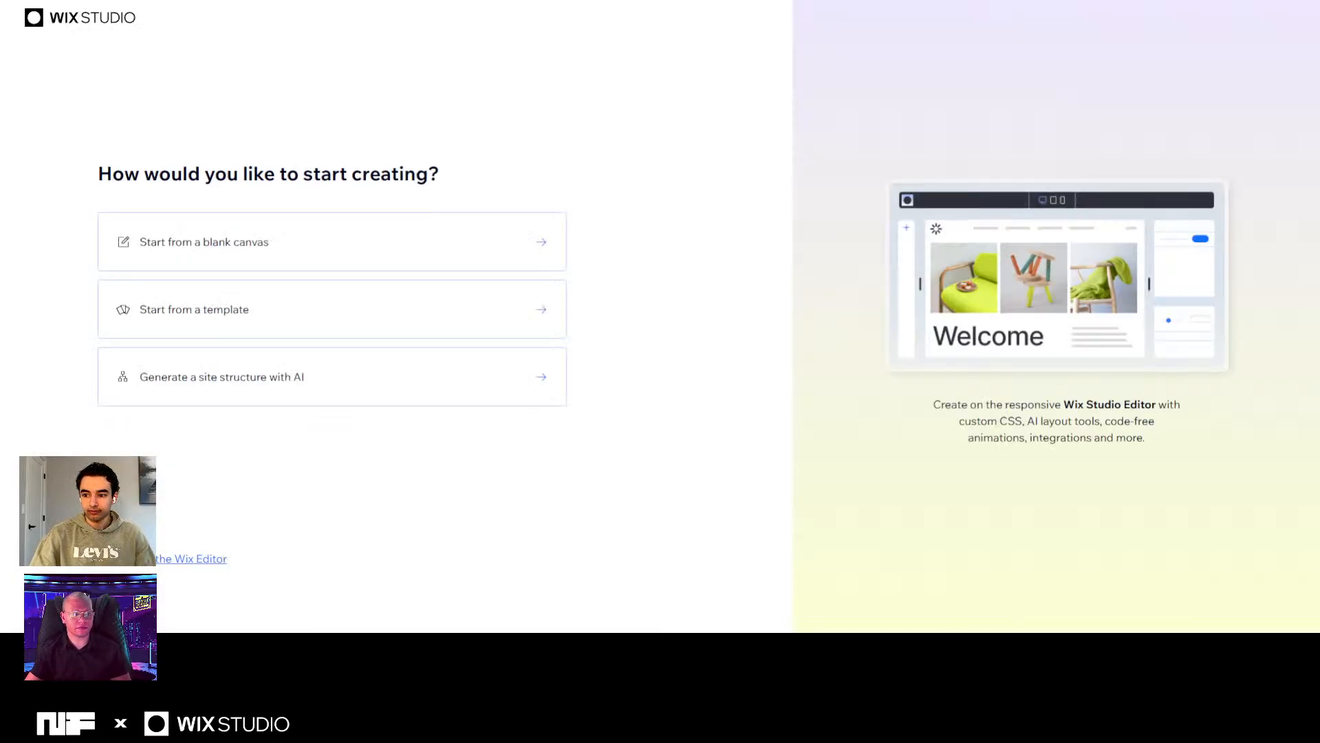
click(246, 241)
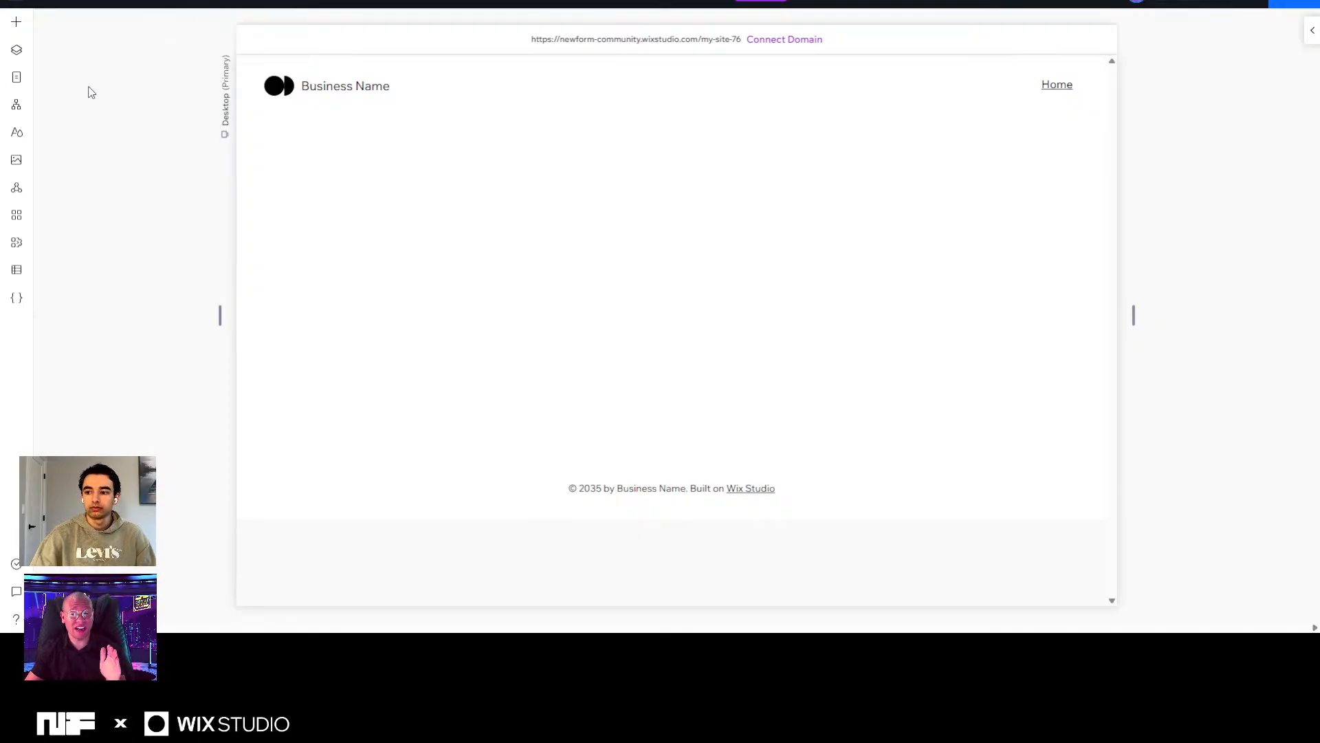
Connect the Apple Figma file to the new site's Import from Figma tool, using the share link copied from Figma.
click(24, 5)
mouse_move(53, 83)
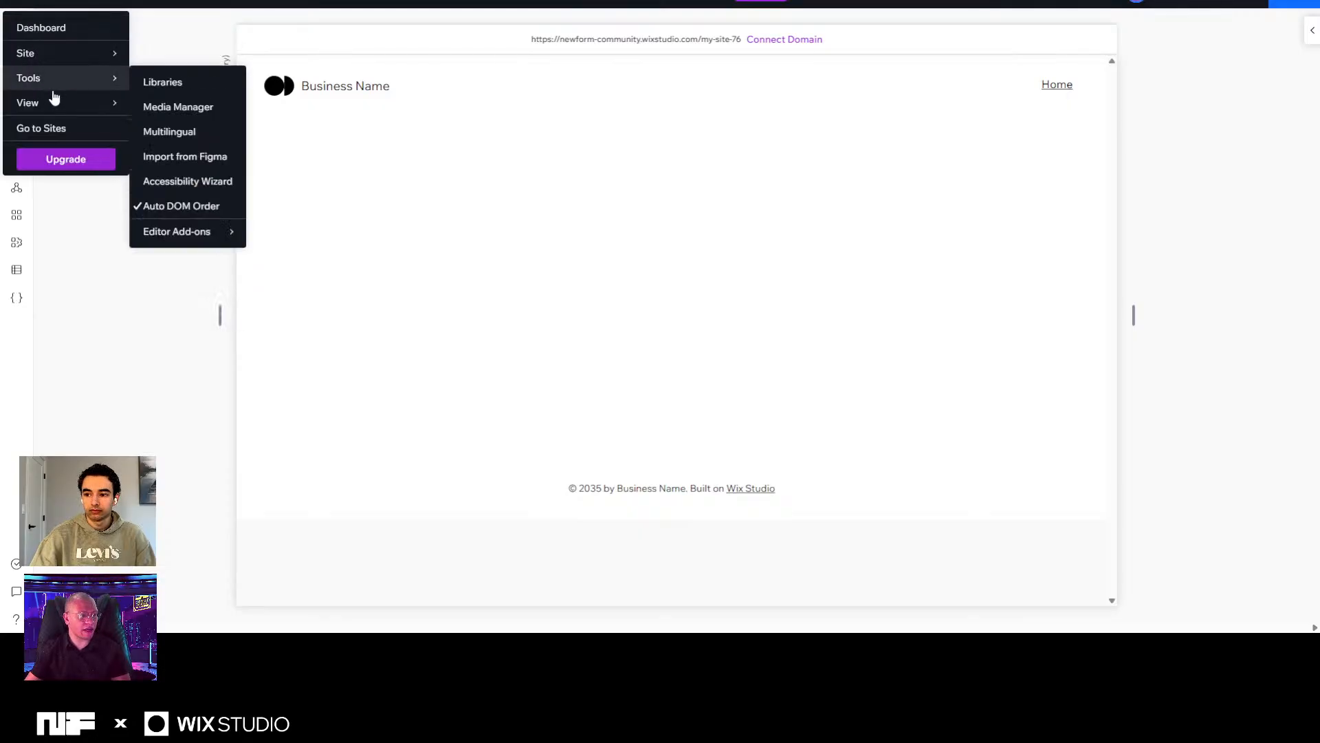
click(182, 157)
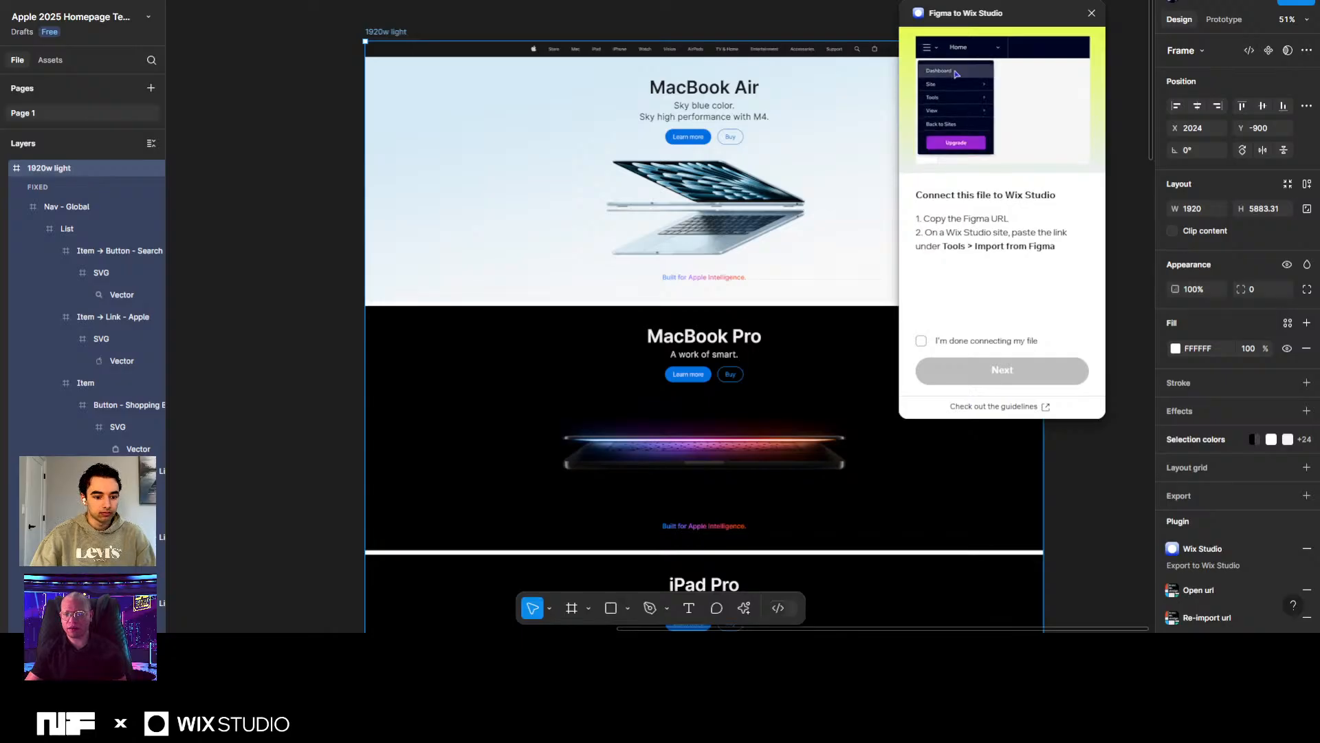
click(1299, 4)
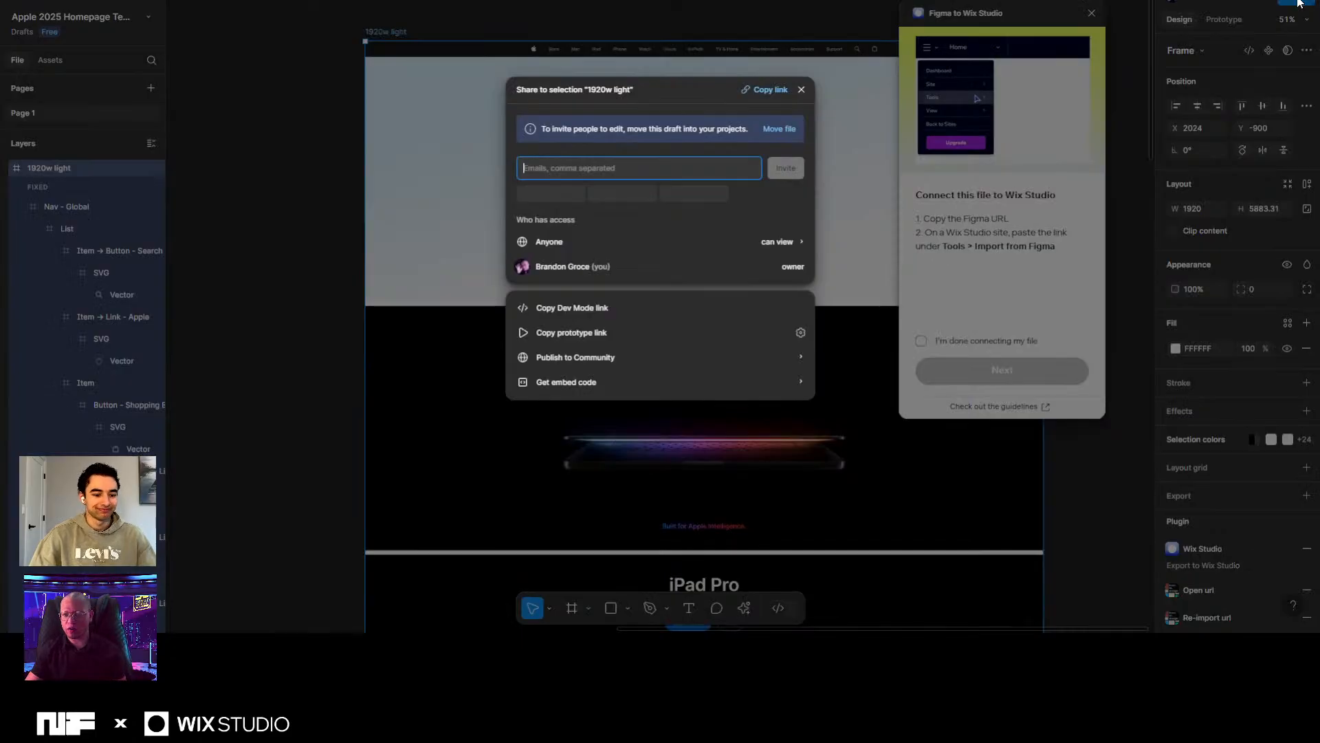
click(774, 90)
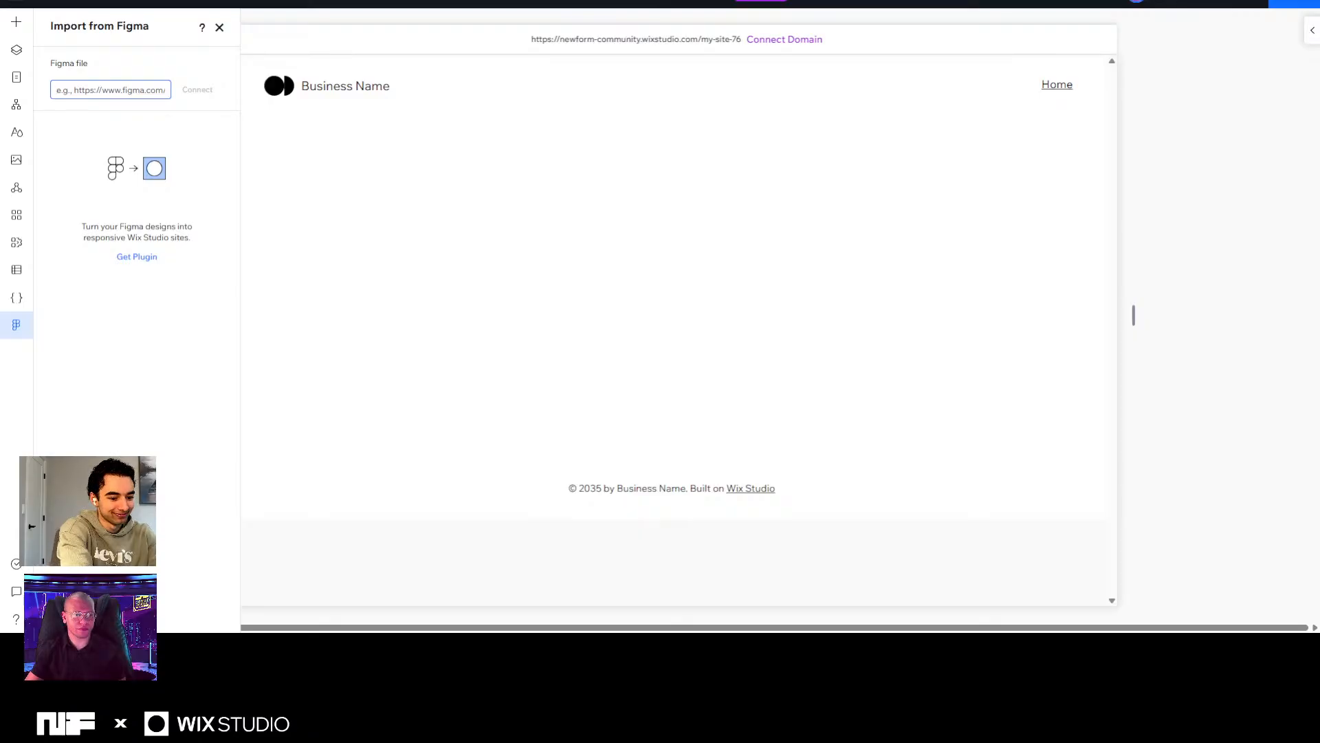
key(ctrl+v)
click(197, 90)
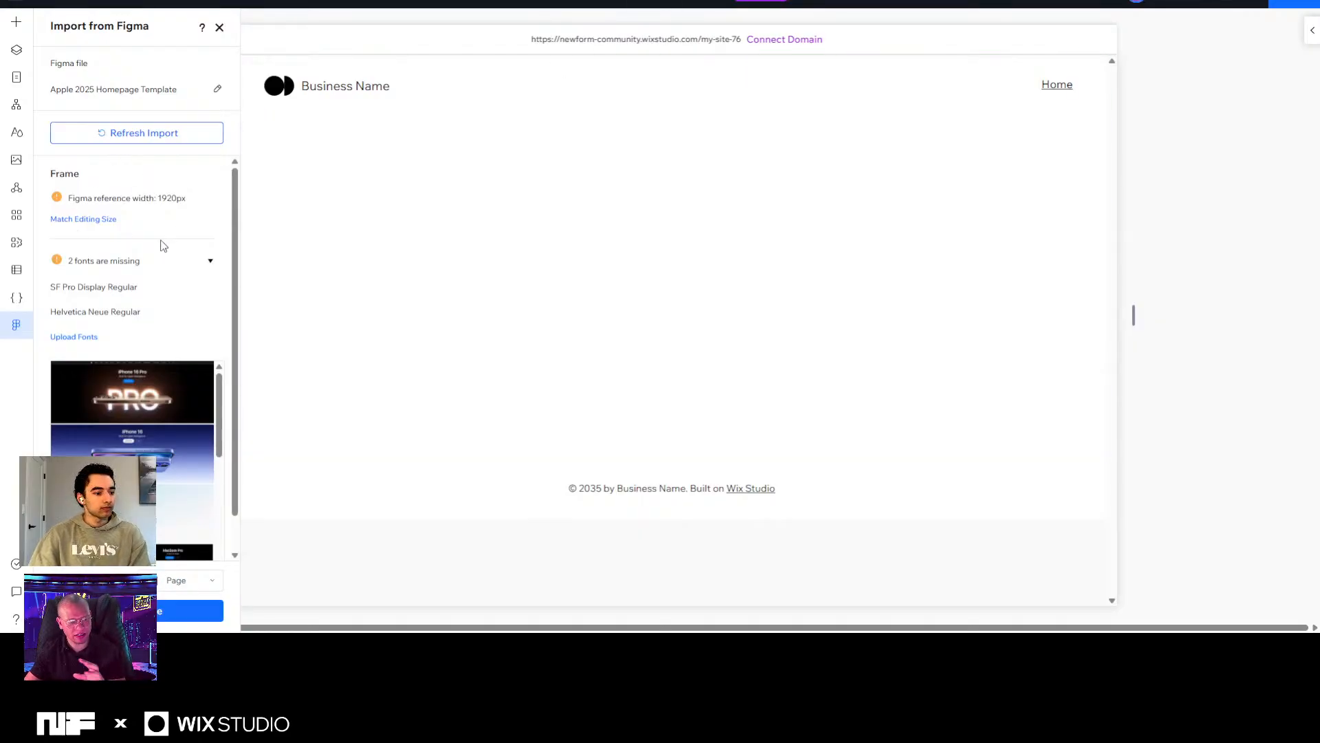
Set the desktop editing size to 1920 px and import the connected Figma frame as a page.
scroll(162, 251, down, 1)
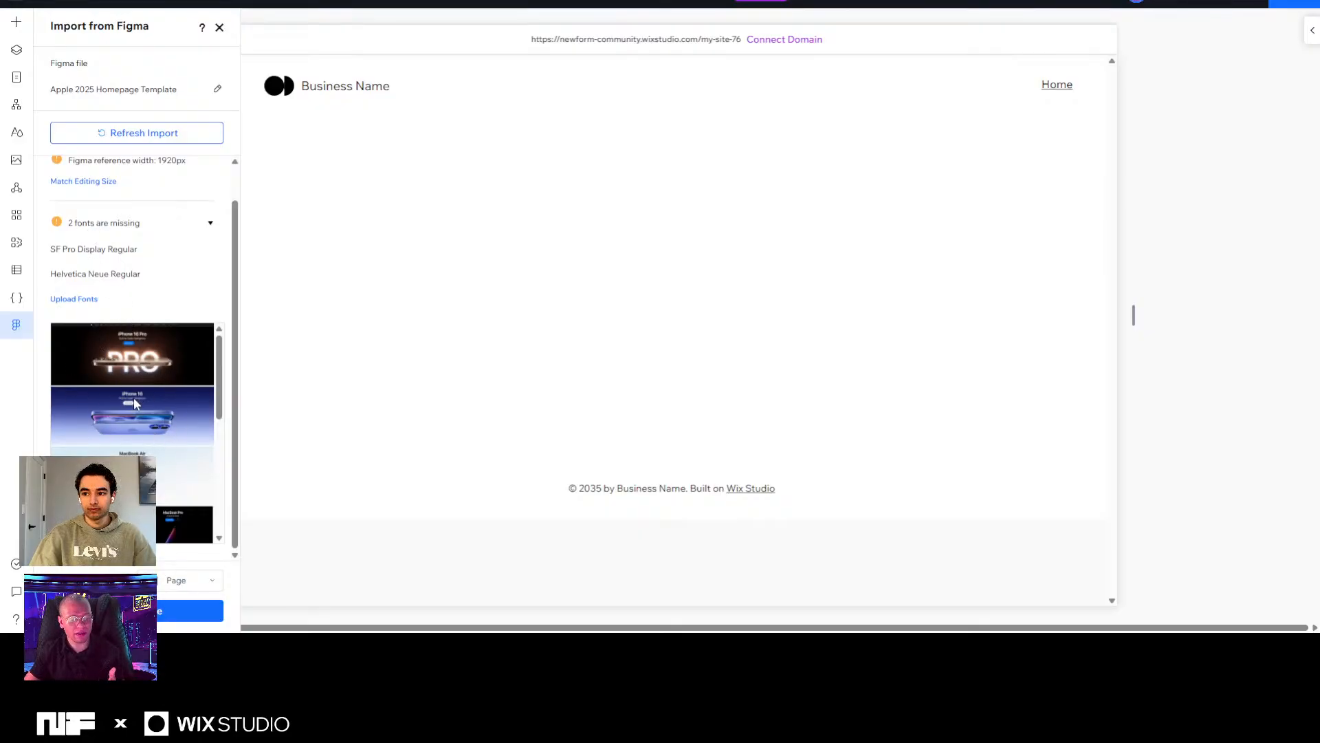
scroll(134, 395, up, 1)
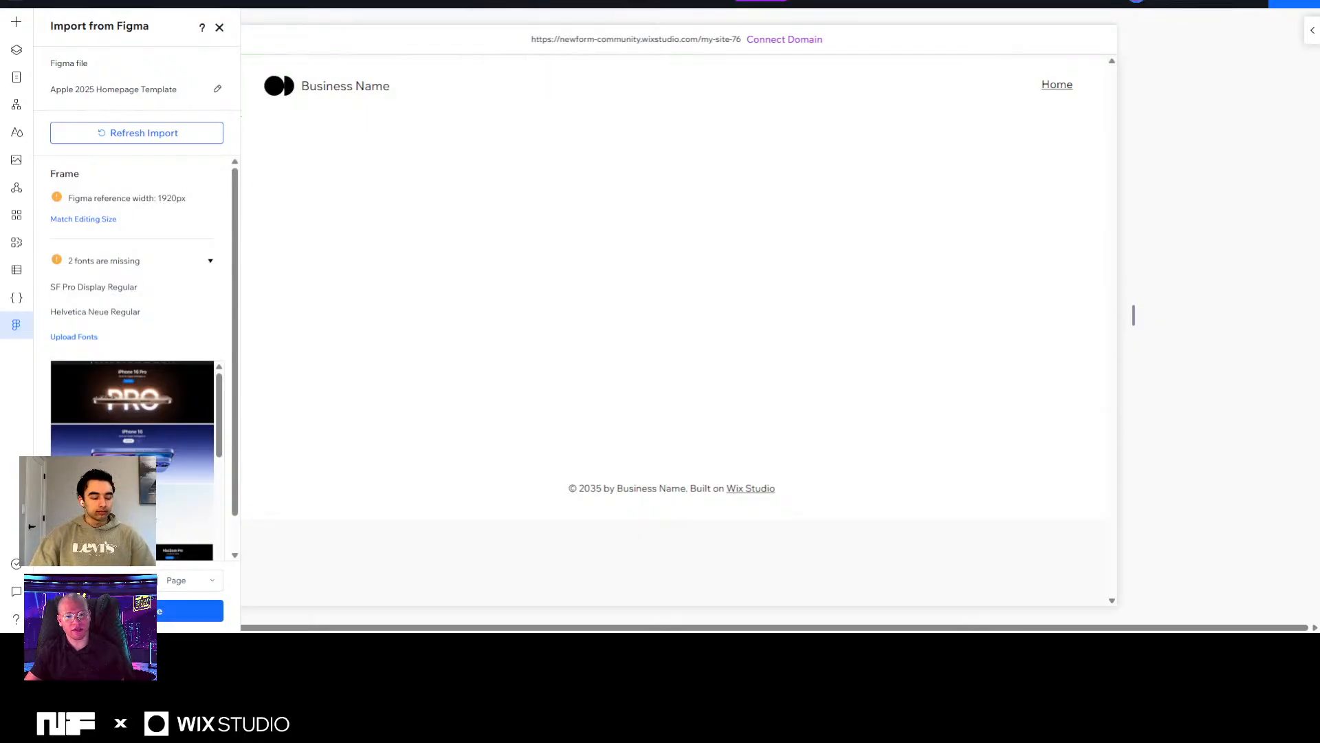
click(649, 5)
text(1920)
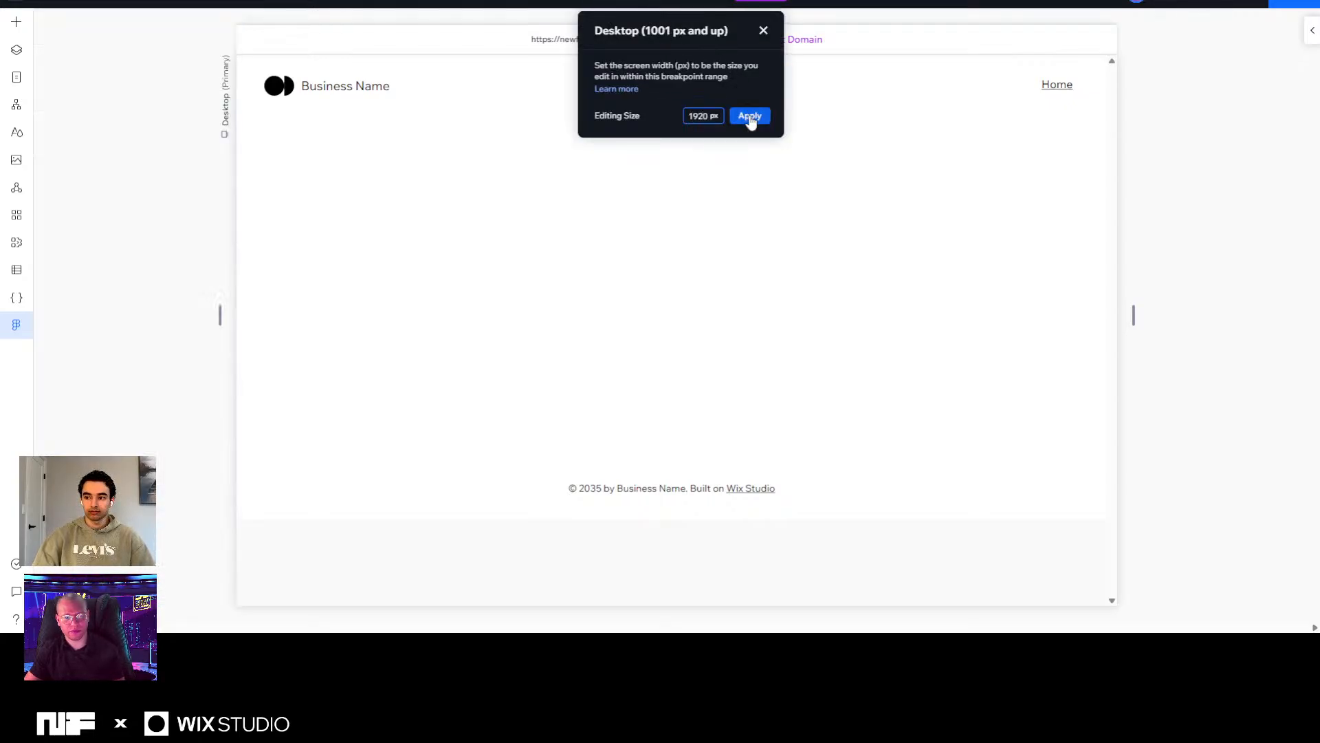
click(751, 117)
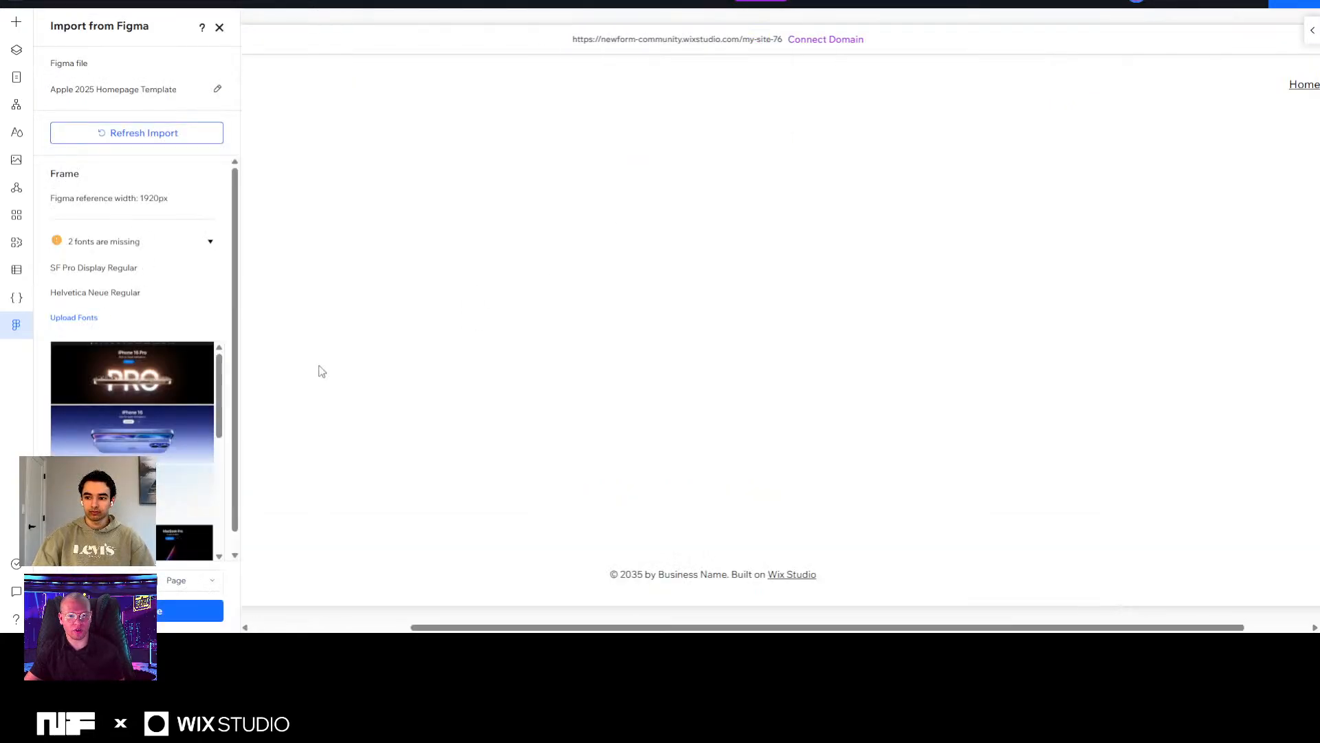
click(165, 610)
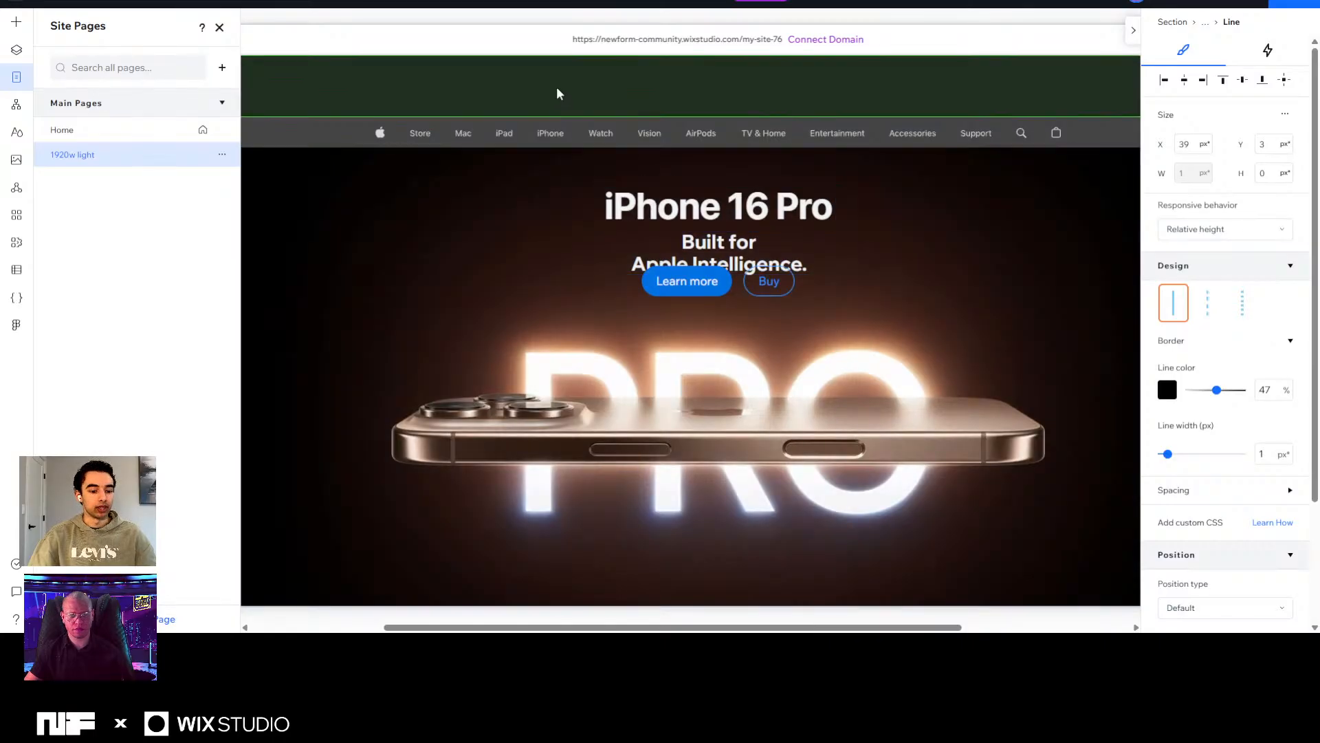
Delete the default header above the imported Apple navigation on the 1920w light page.
scroll(433, 218, down, 5)
scroll(442, 209, up, 5)
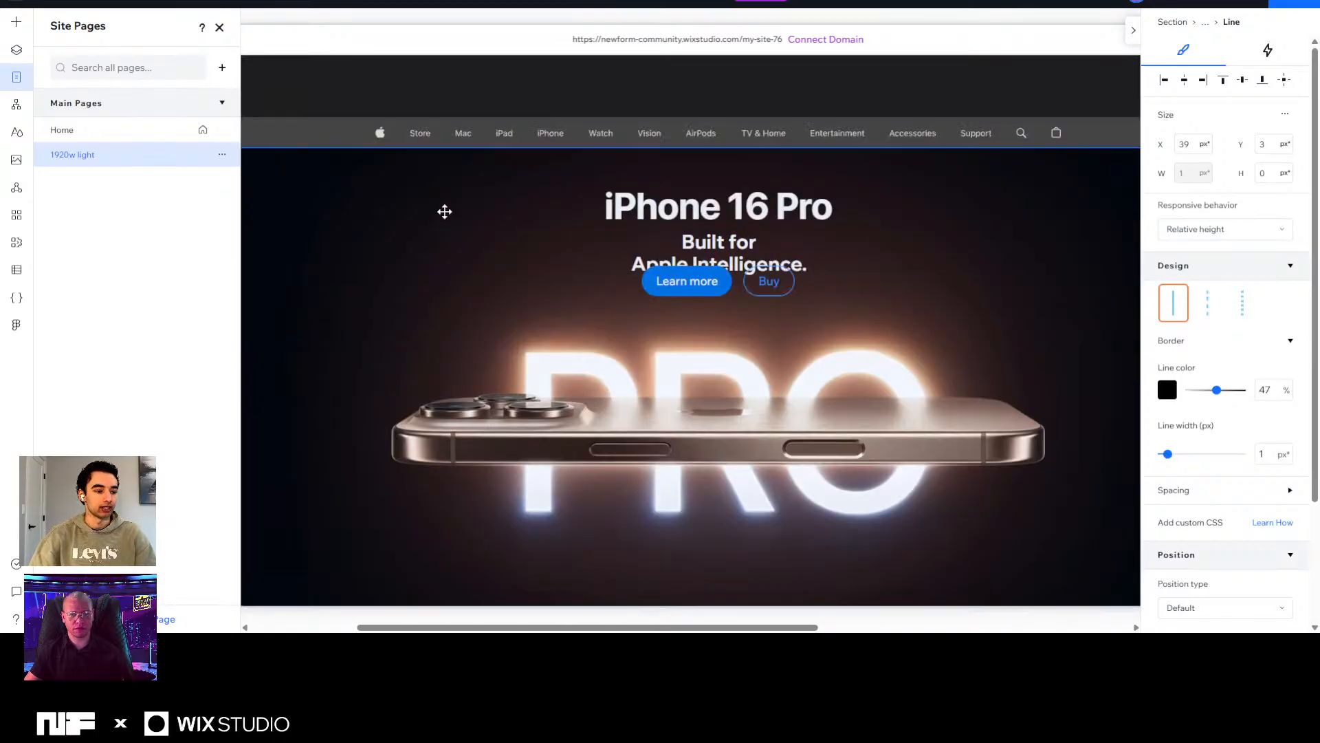
click(444, 91)
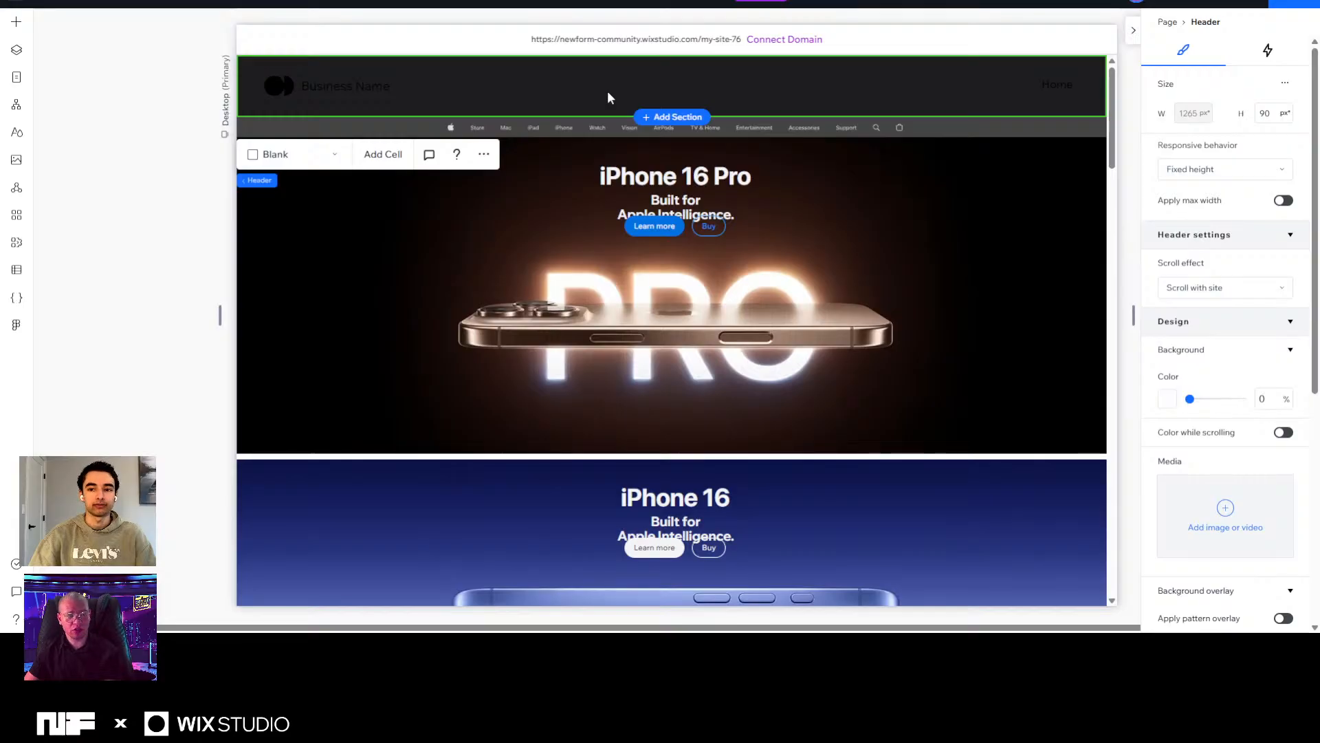
key(Delete)
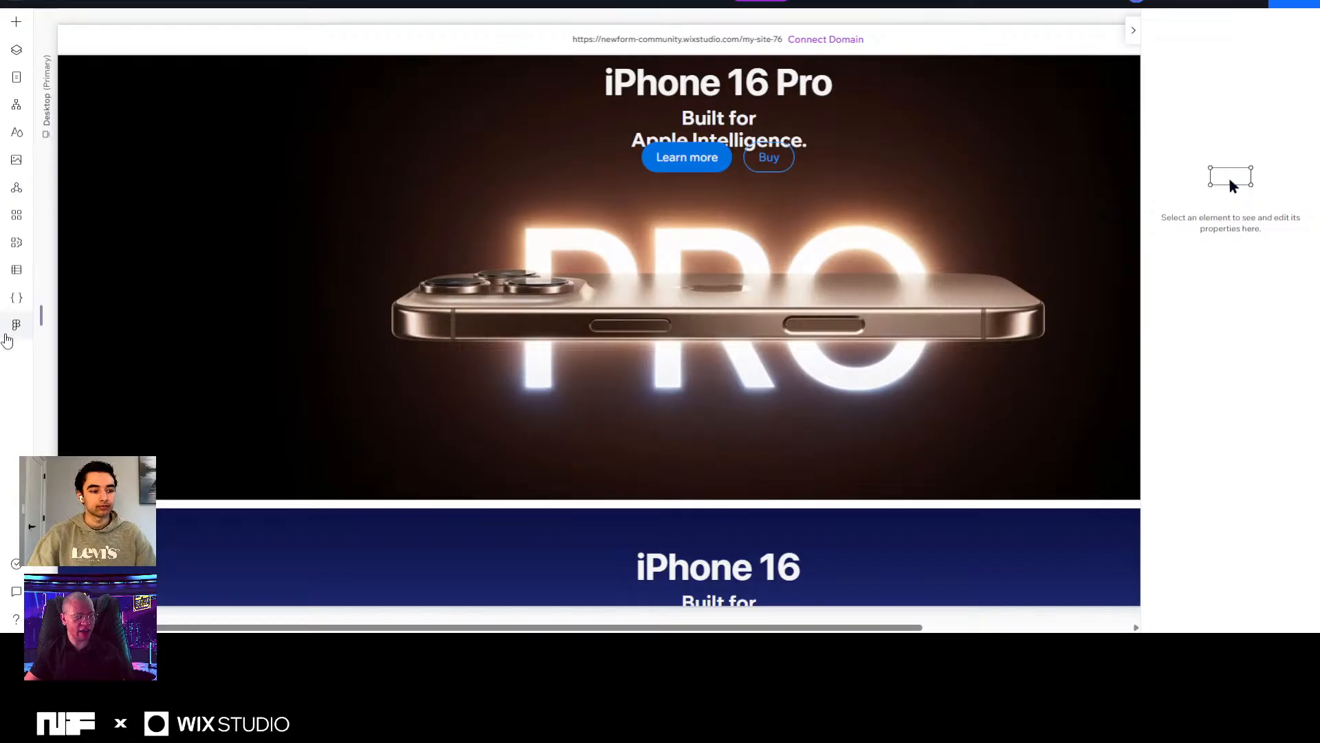
Turn the site's Import from Figma tool off and back on, and check the options for what to import the frame as.
click(16, 5)
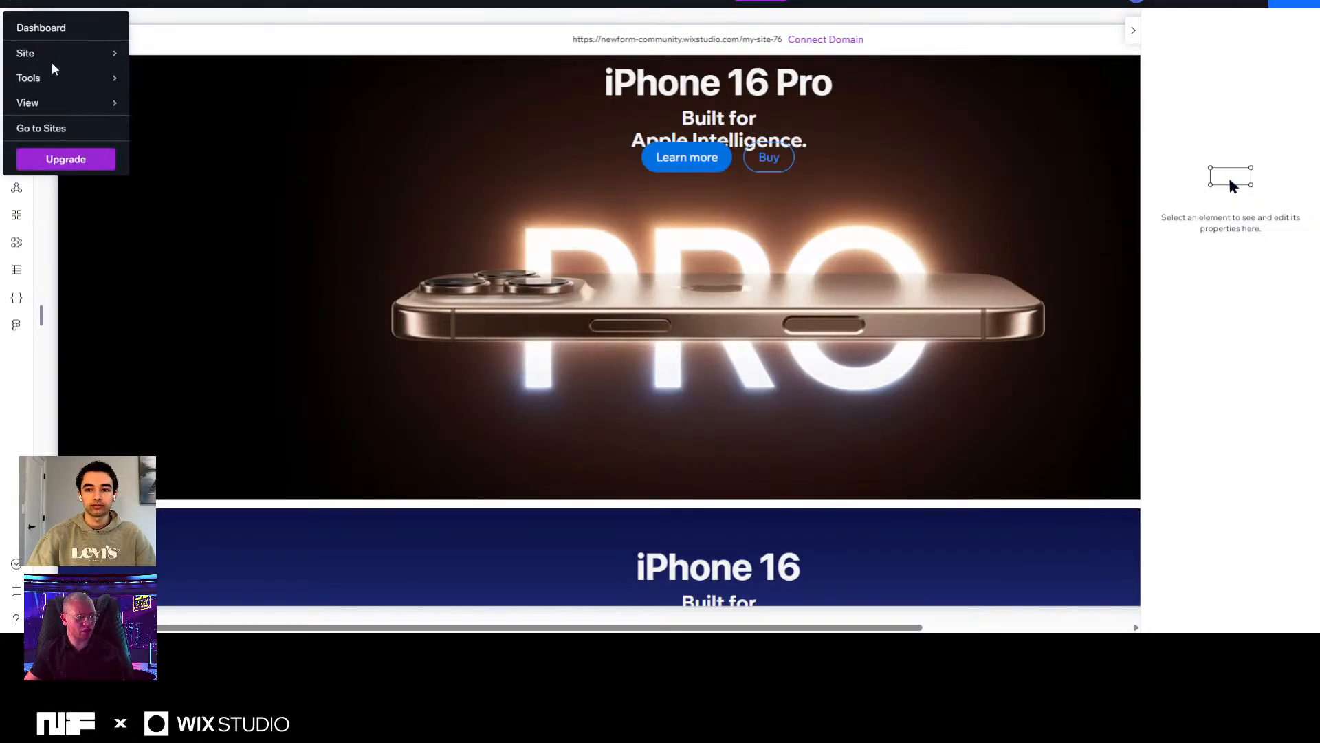
mouse_move(55, 53)
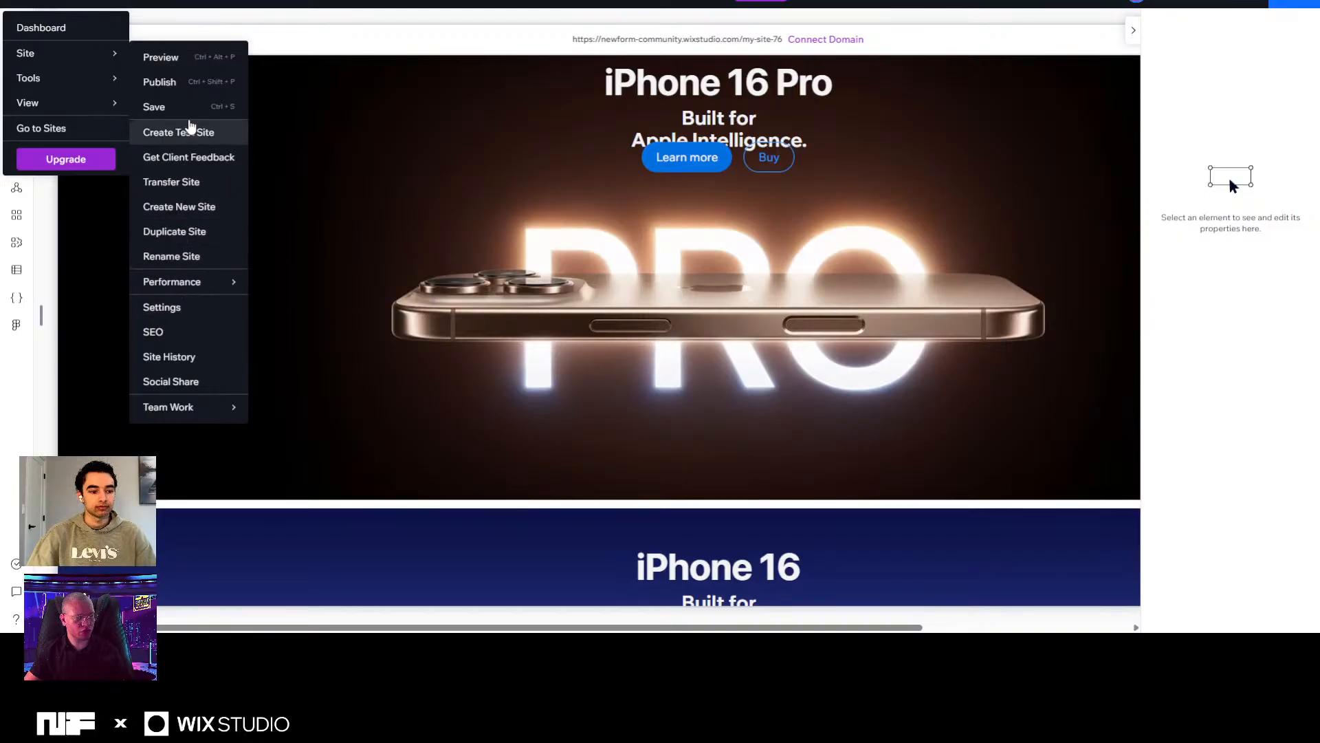
mouse_move(73, 83)
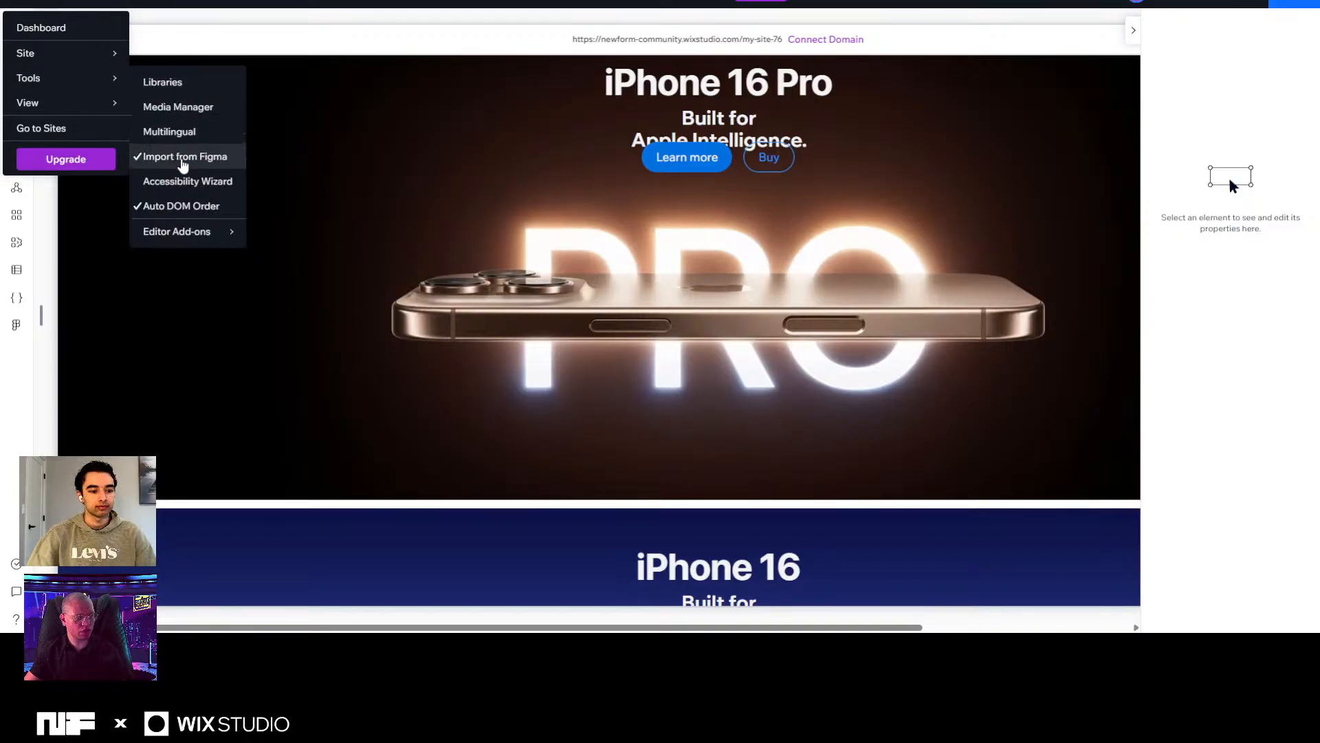
click(182, 160)
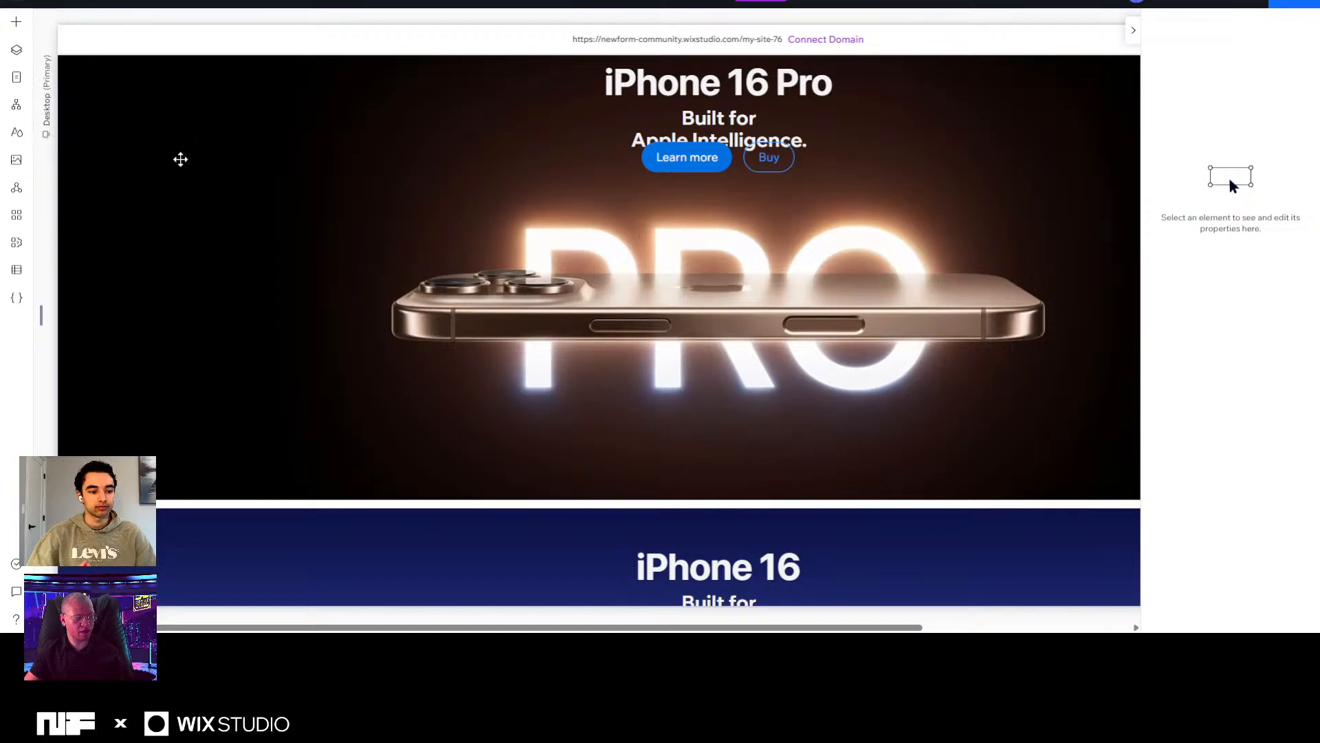
click(17, 21)
mouse_move(49, 81)
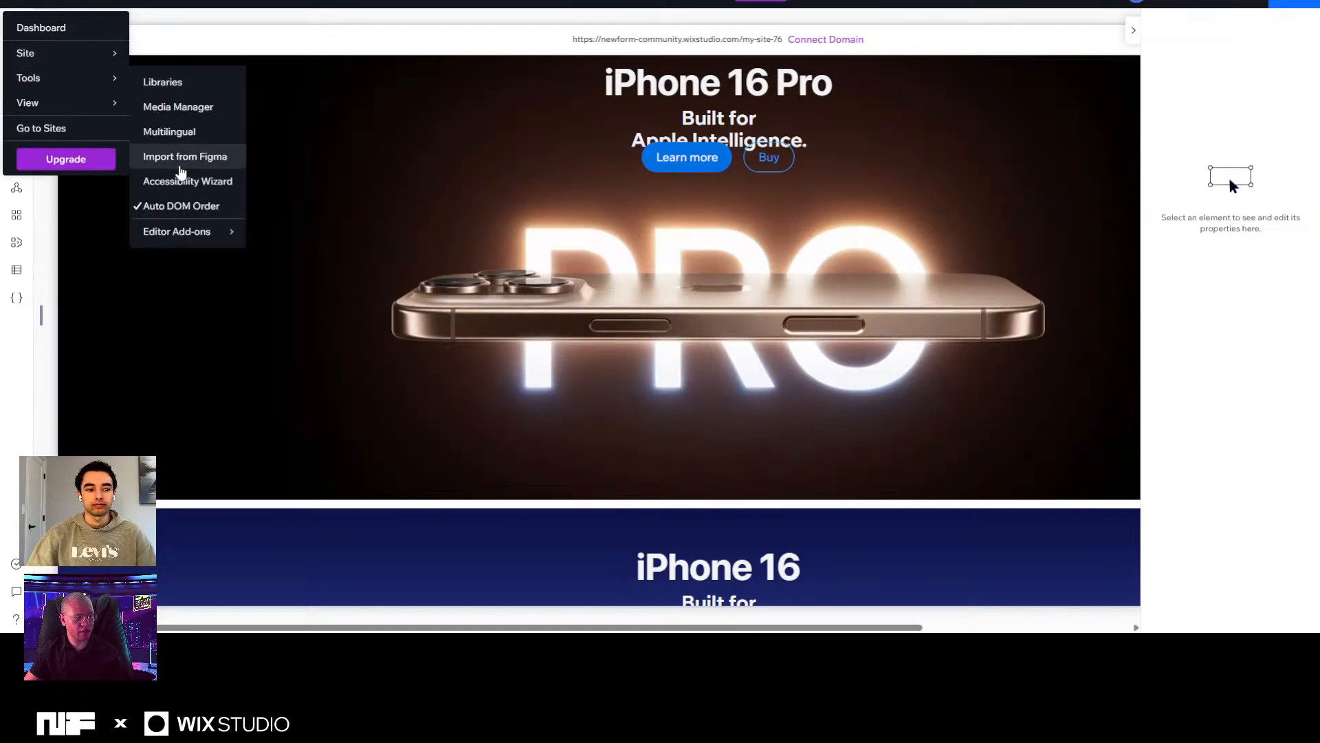
click(180, 167)
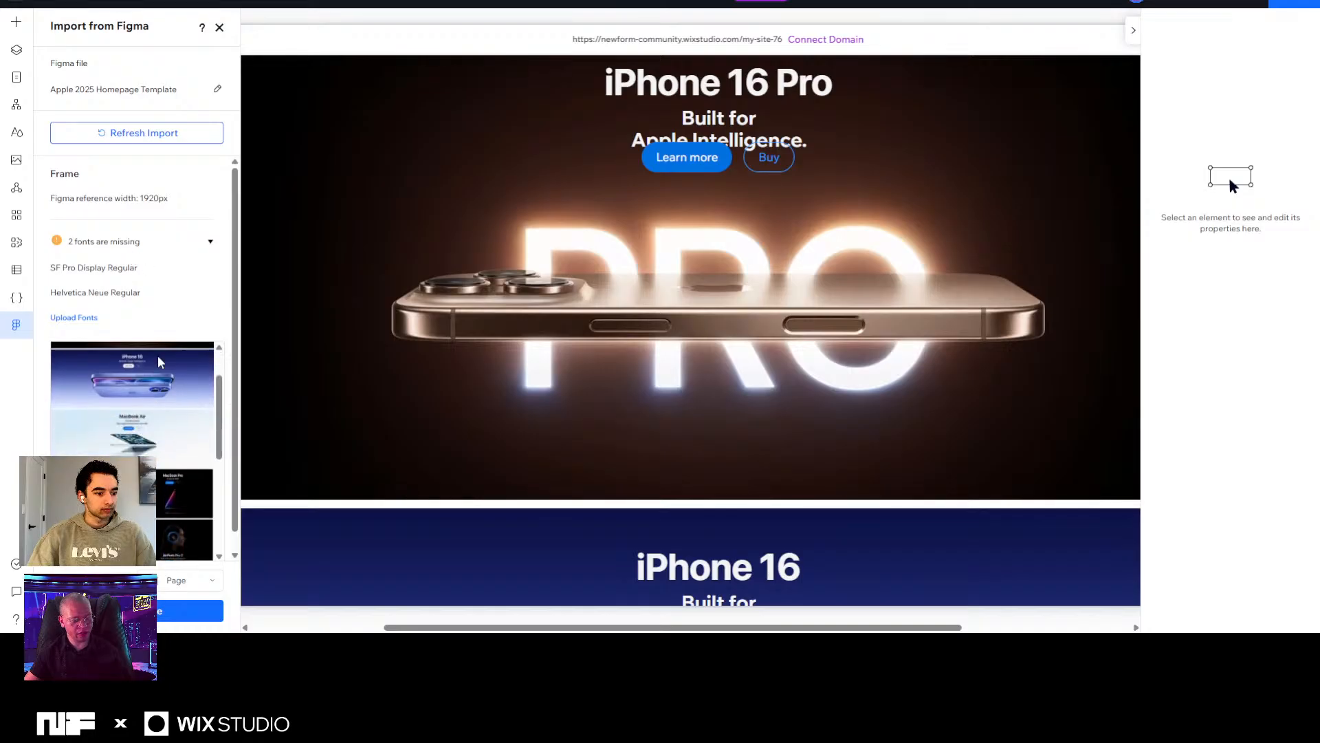
scroll(160, 363, down, 1)
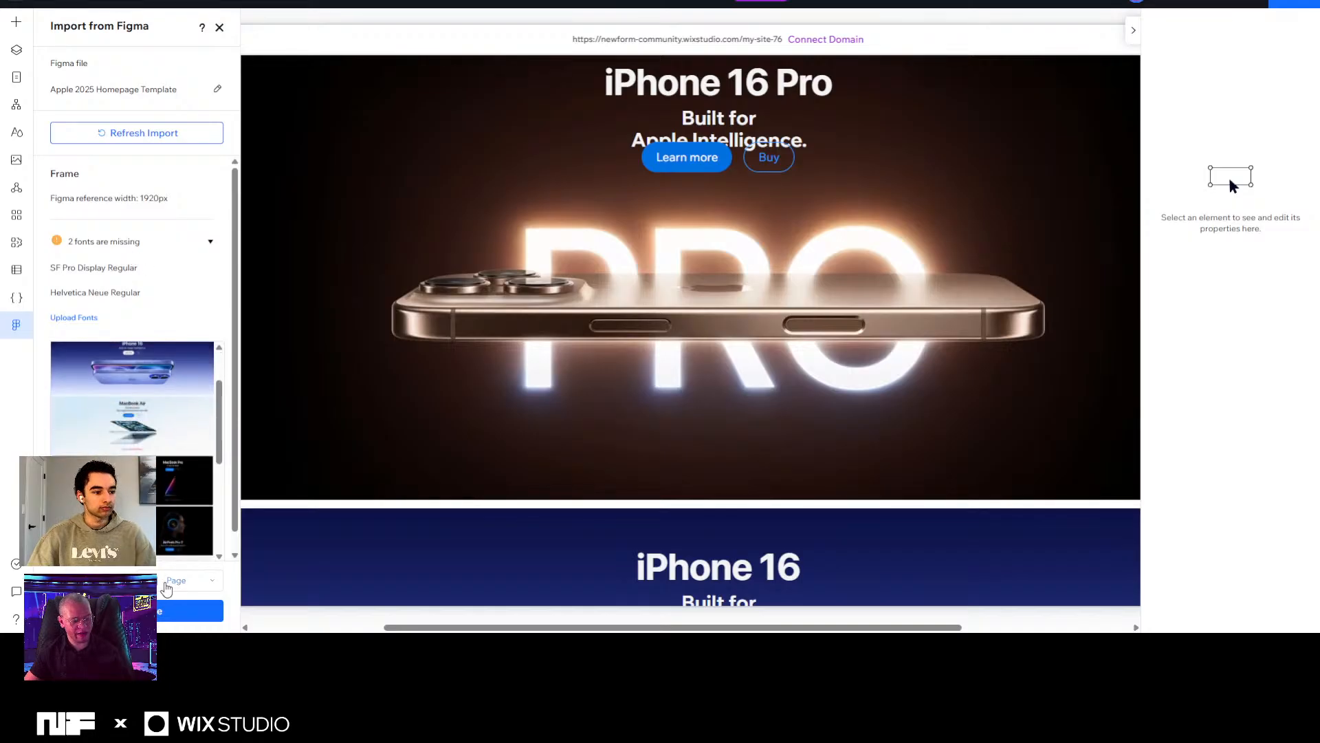
click(167, 582)
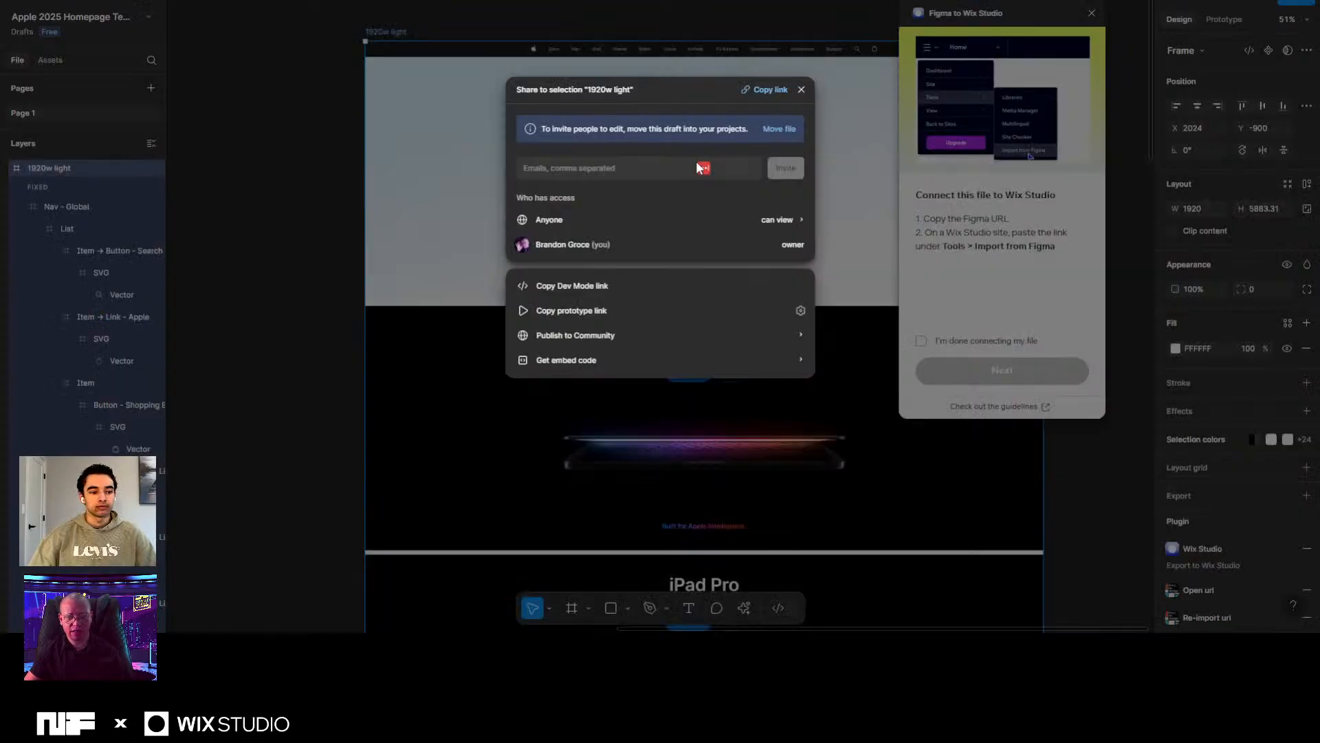
Switch to Figma, close the share dialog, and move the Figma to Wix Studio plugin window clear of the design.
click(806, 44)
key(Escape)
drag(1074, 19, 1289, 8)
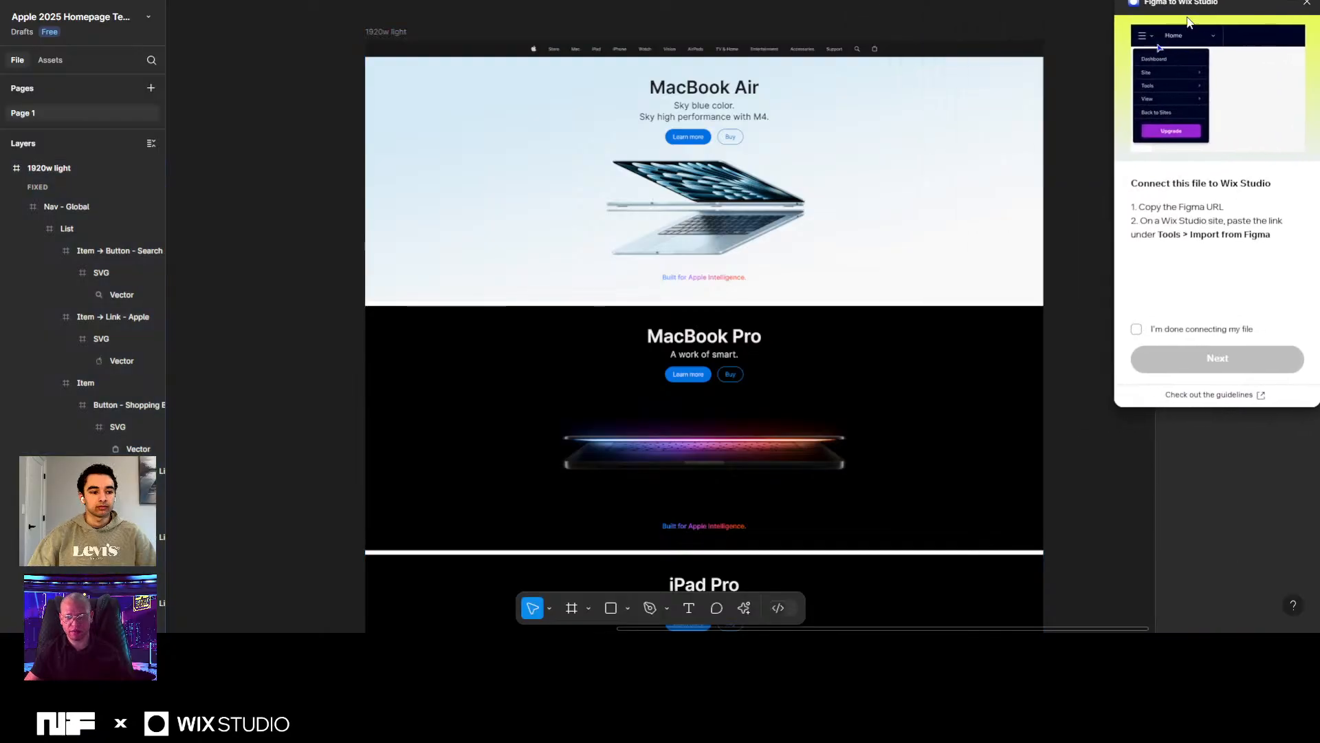
Place a copy of the Section containing MacBook Air, MacBook Pro and iPad Pro beside the 1920w light frame.
scroll(688, 19, down, 3)
click(535, 25)
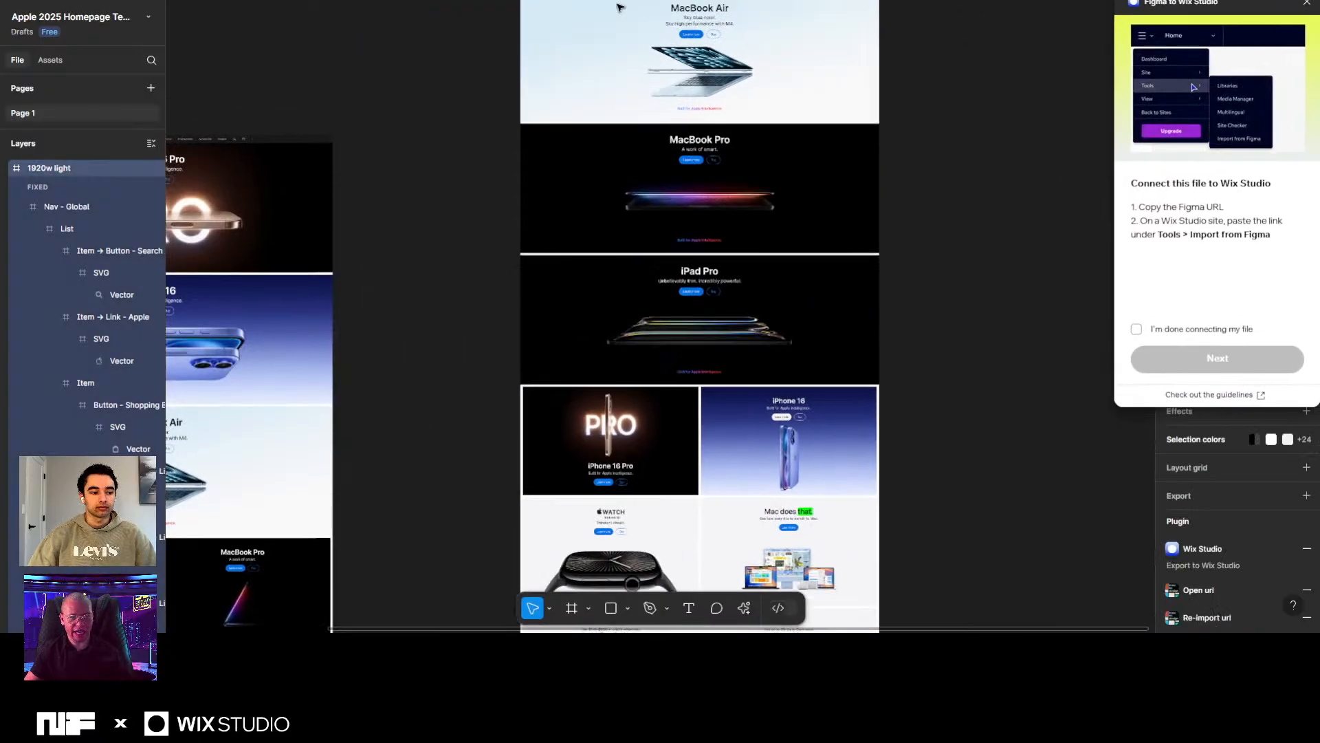
scroll(536, 109, up, 5)
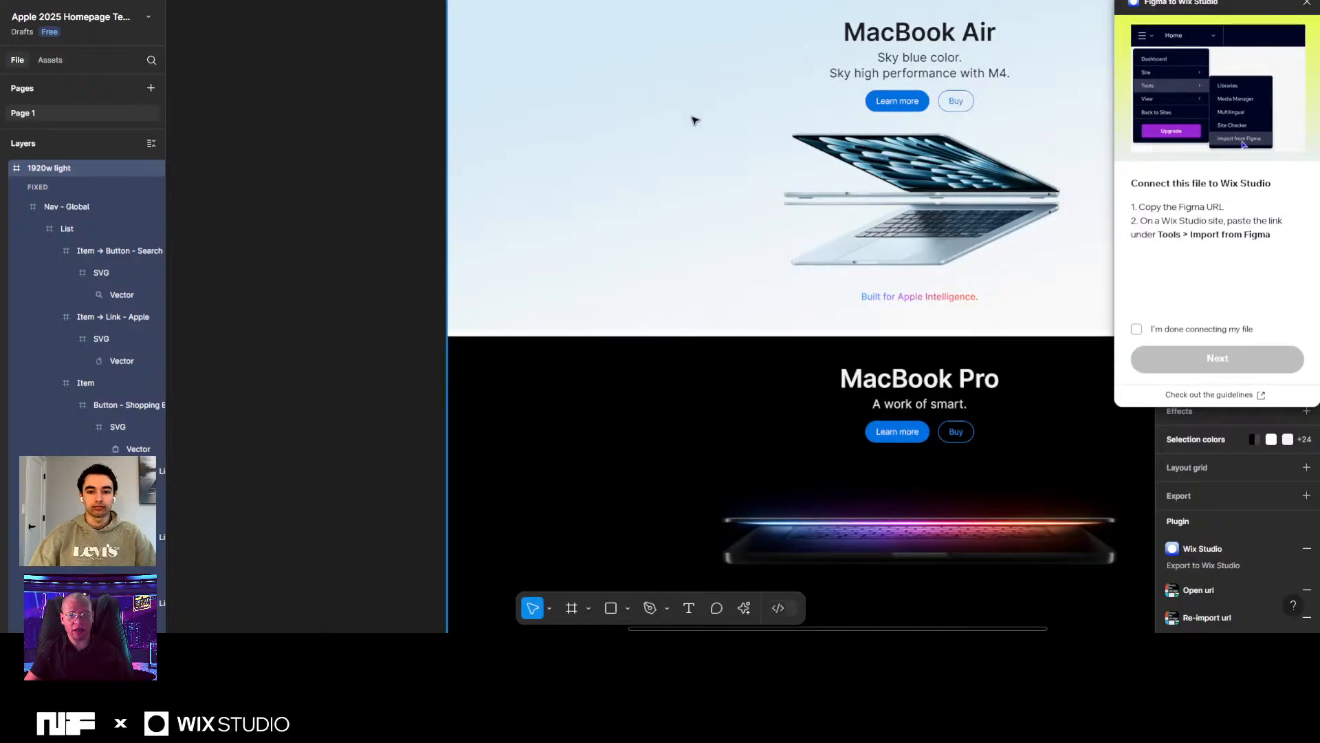
scroll(694, 121, up, 2)
scroll(693, 121, right, 2)
click(534, 183)
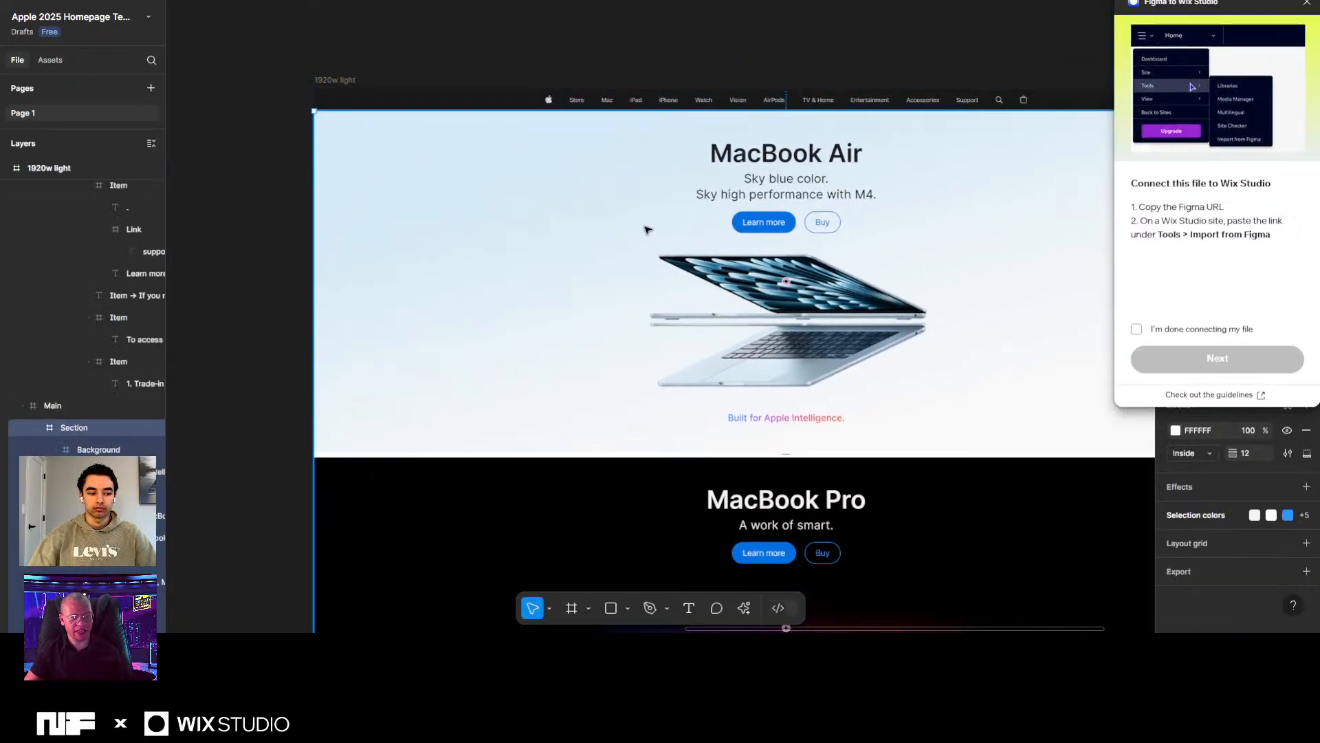
scroll(647, 227, down, 3)
scroll(413, 220, right, 4)
drag(386, 213, 870, 227)
scroll(870, 227, down, 2)
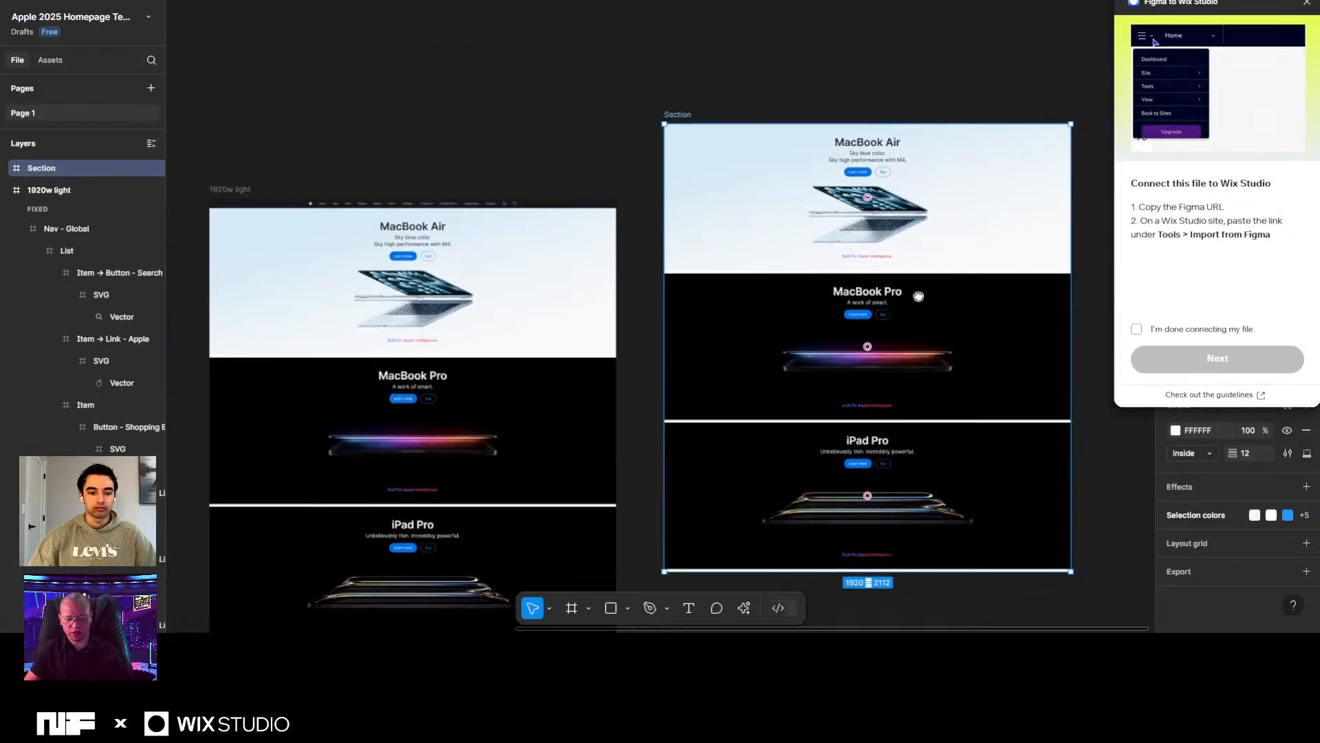
Move the copied Section frame farther away from the 1920w light frame on the empty canvas.
scroll(894, 207, down, 3)
click(1035, 127)
scroll(1004, 158, up, 3)
scroll(982, 183, up, 1)
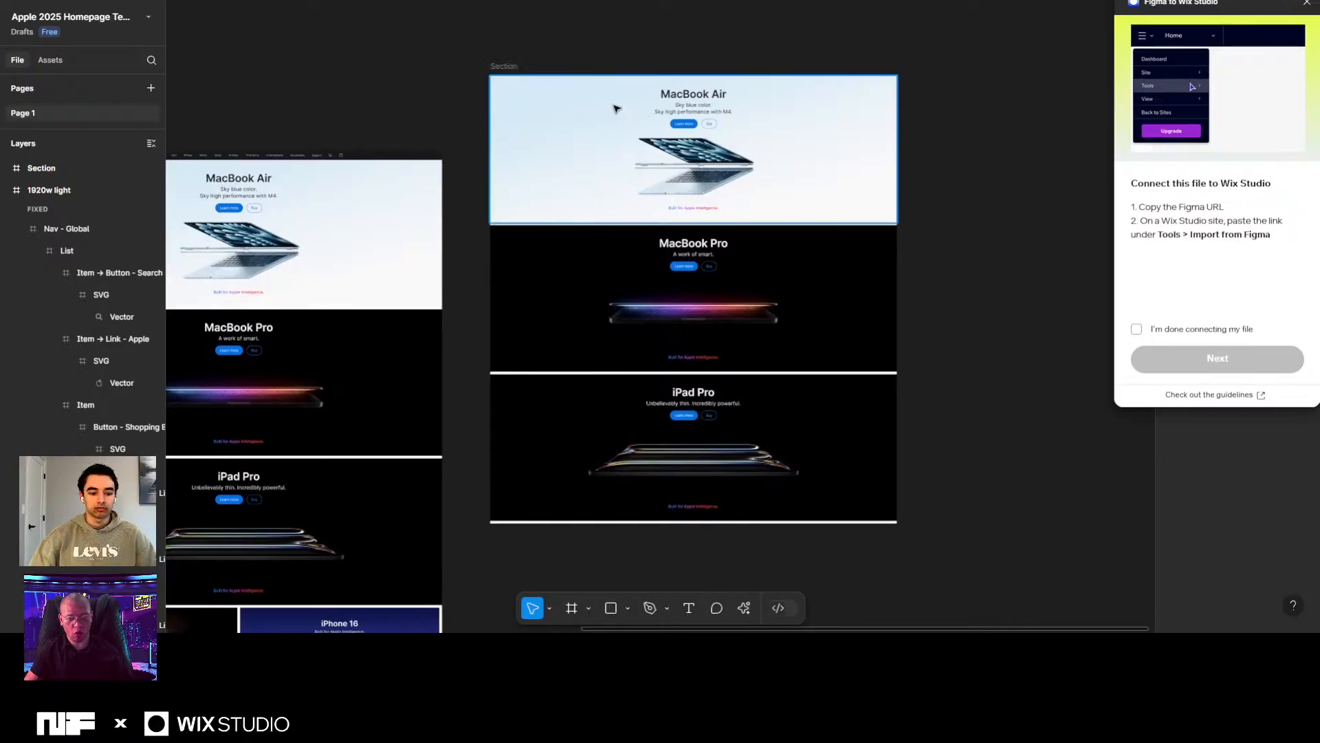
drag(513, 72, 615, 68)
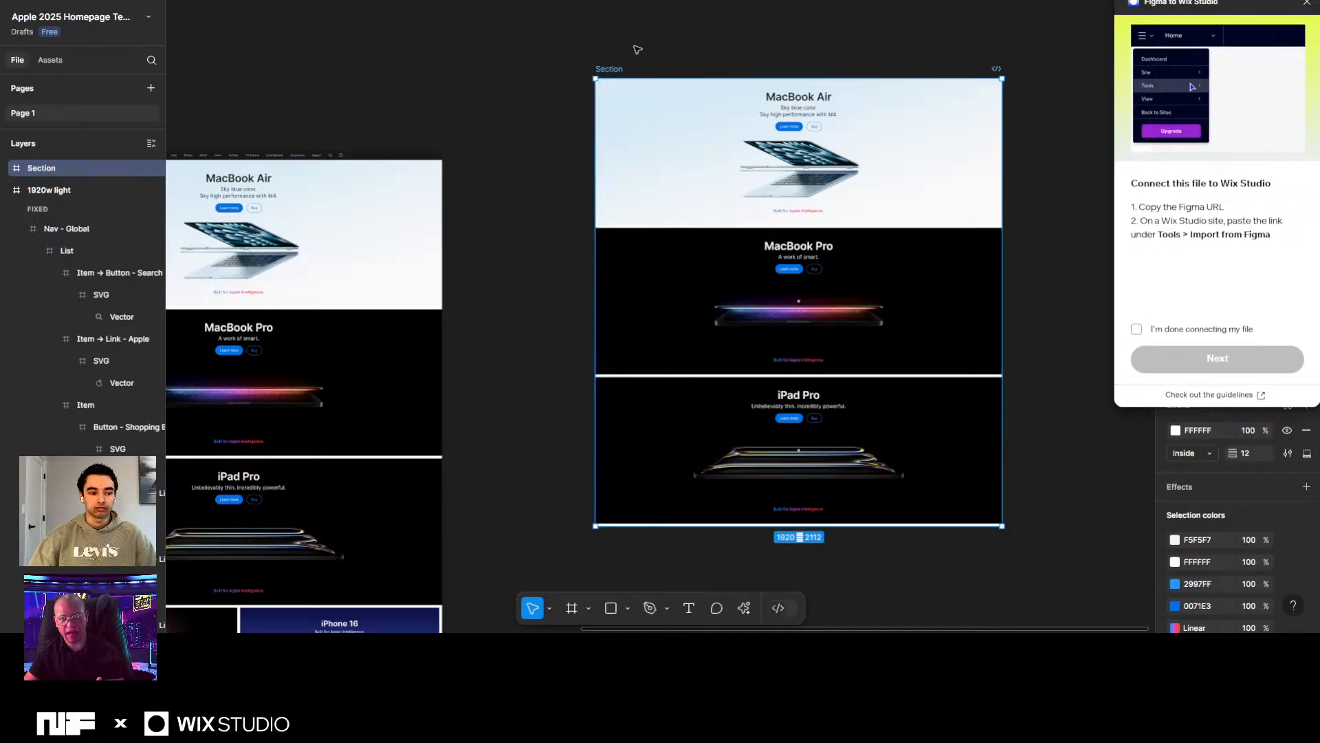
mouse_move(616, 75)
mouse_down()
mouse_move(720, 88)
mouse_move(636, 59)
mouse_up()
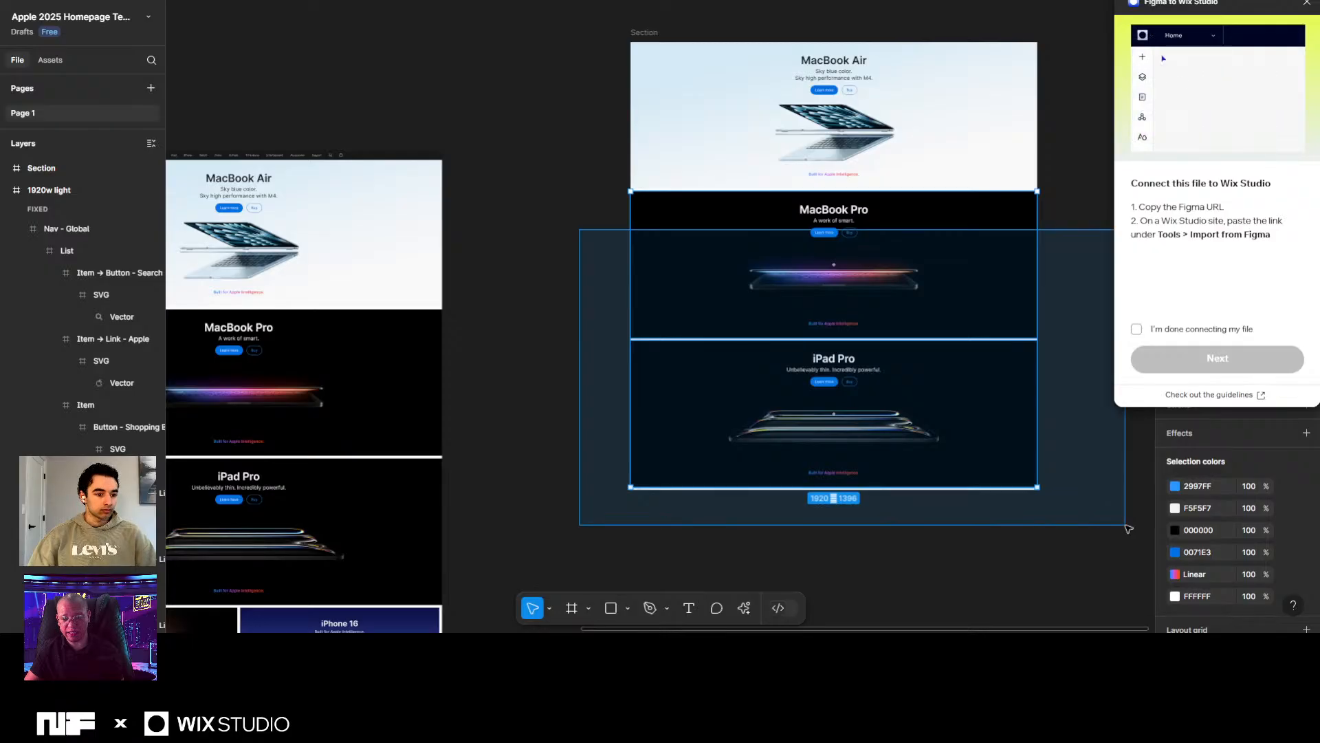
Delete the MacBook Pro and iPad Pro blocks from the copied Section, keeping only the MacBook Air block.
click(905, 196)
click(675, 46)
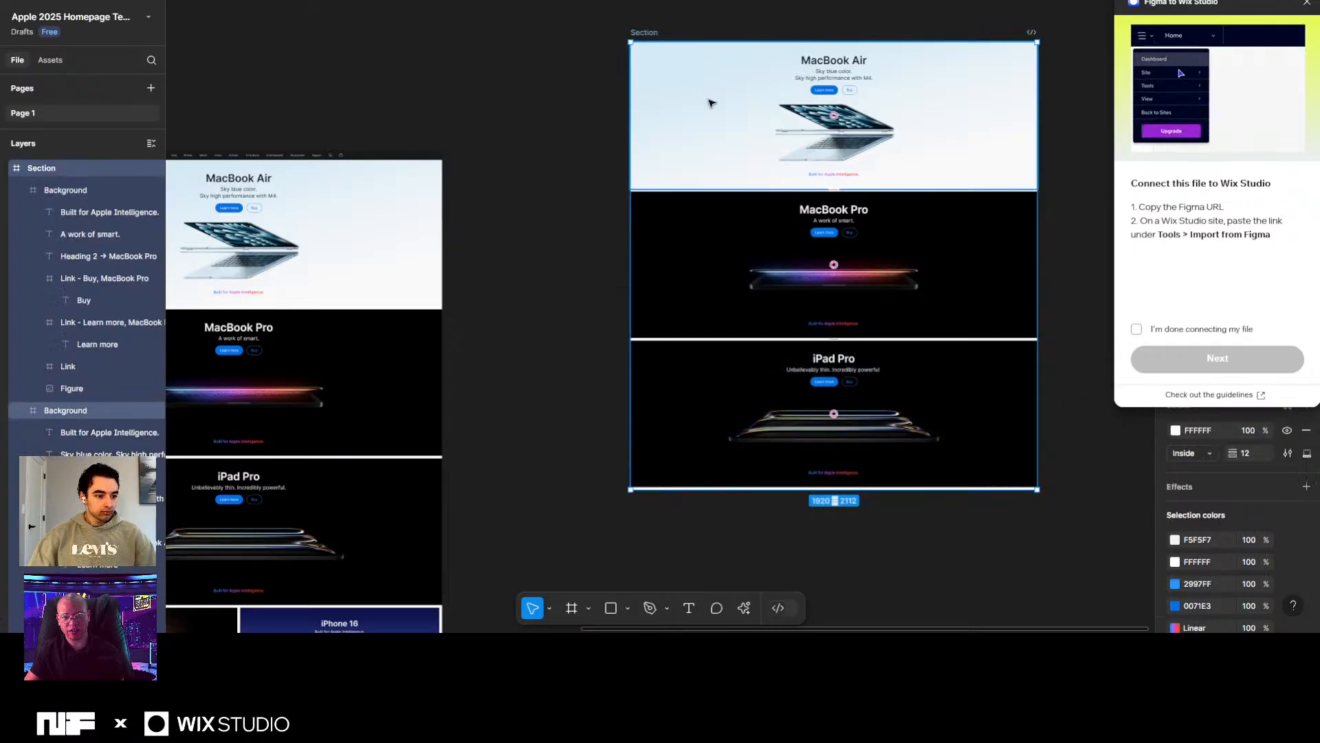
drag(524, 251, 1079, 517)
key(Delete)
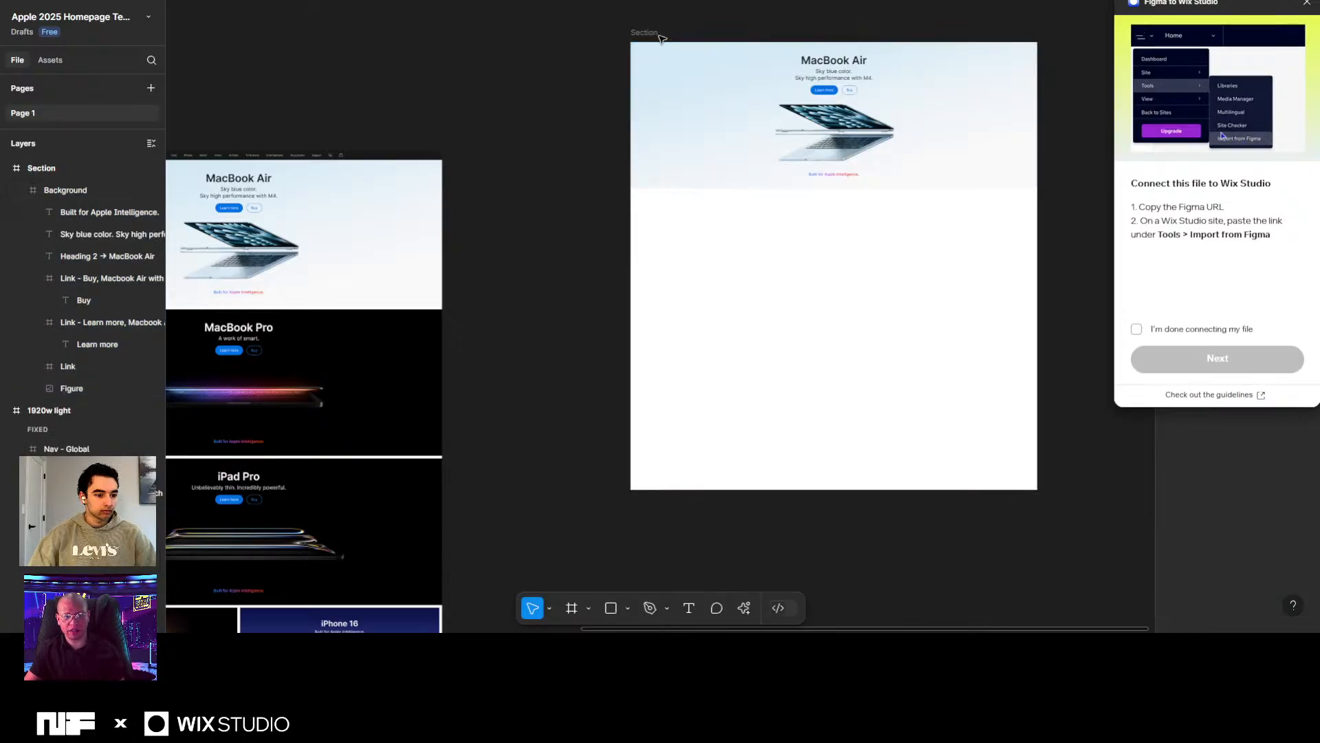
Shrink the copied Section to about 692 px high so it fits the MacBook Air block.
click(851, 362)
drag(856, 489, 879, 187)
scroll(605, 76, up, 2)
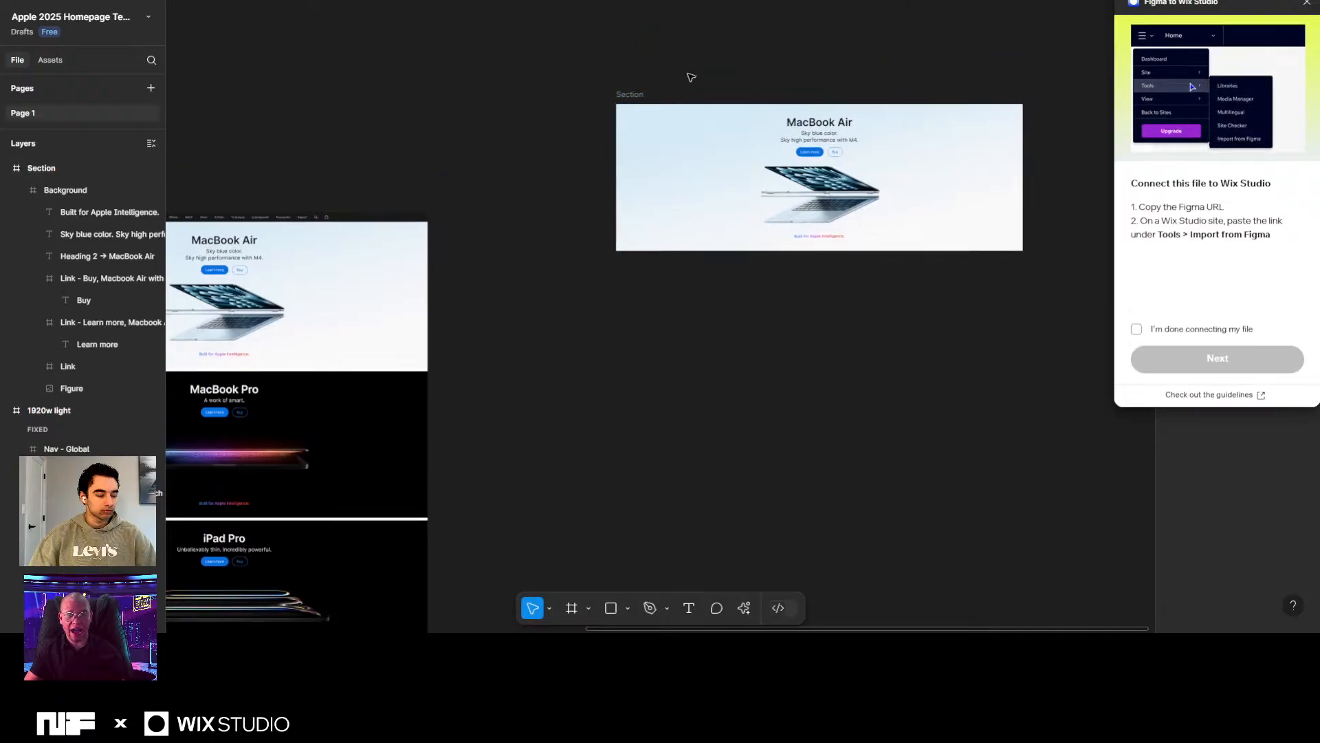
Reposition the standalone MacBook Air Section beside the 1920w light frame, selecting the full page frame for comparison.
drag(636, 117, 605, 310)
scroll(604, 309, down, 3)
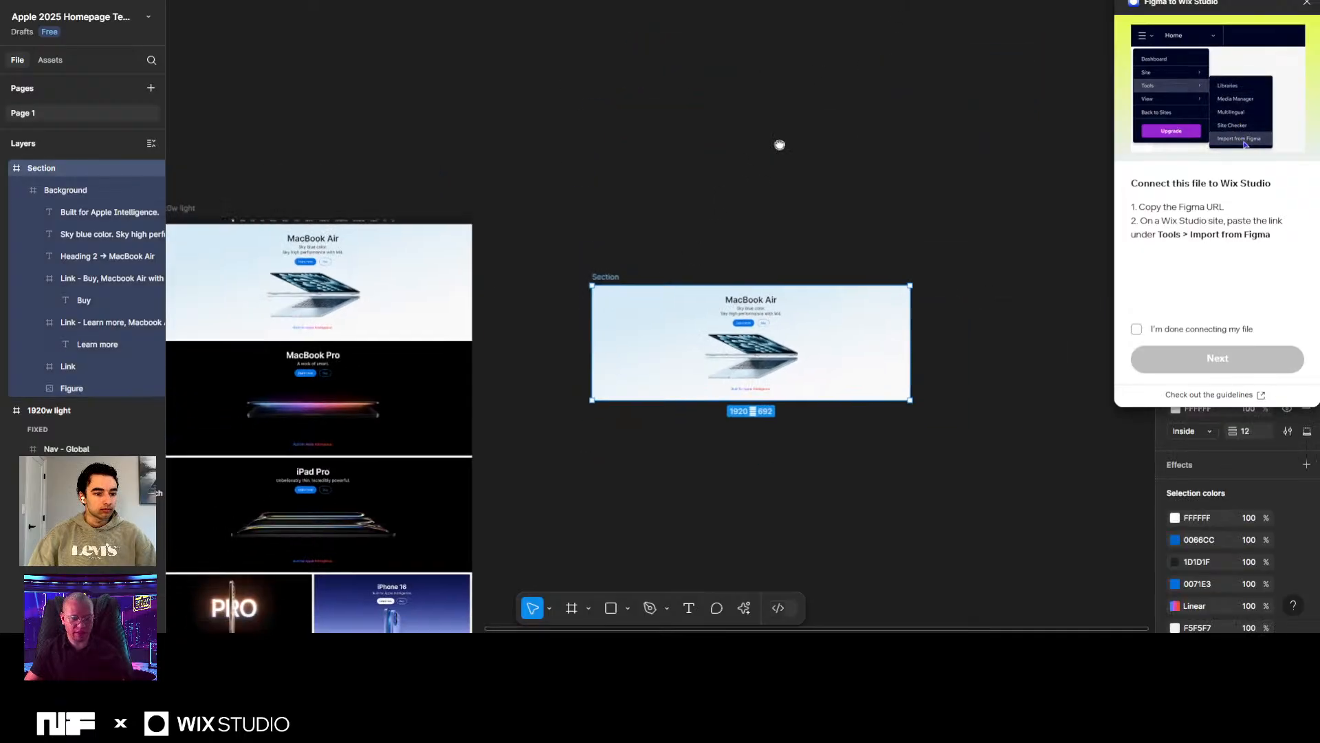
scroll(781, 141, down, 5)
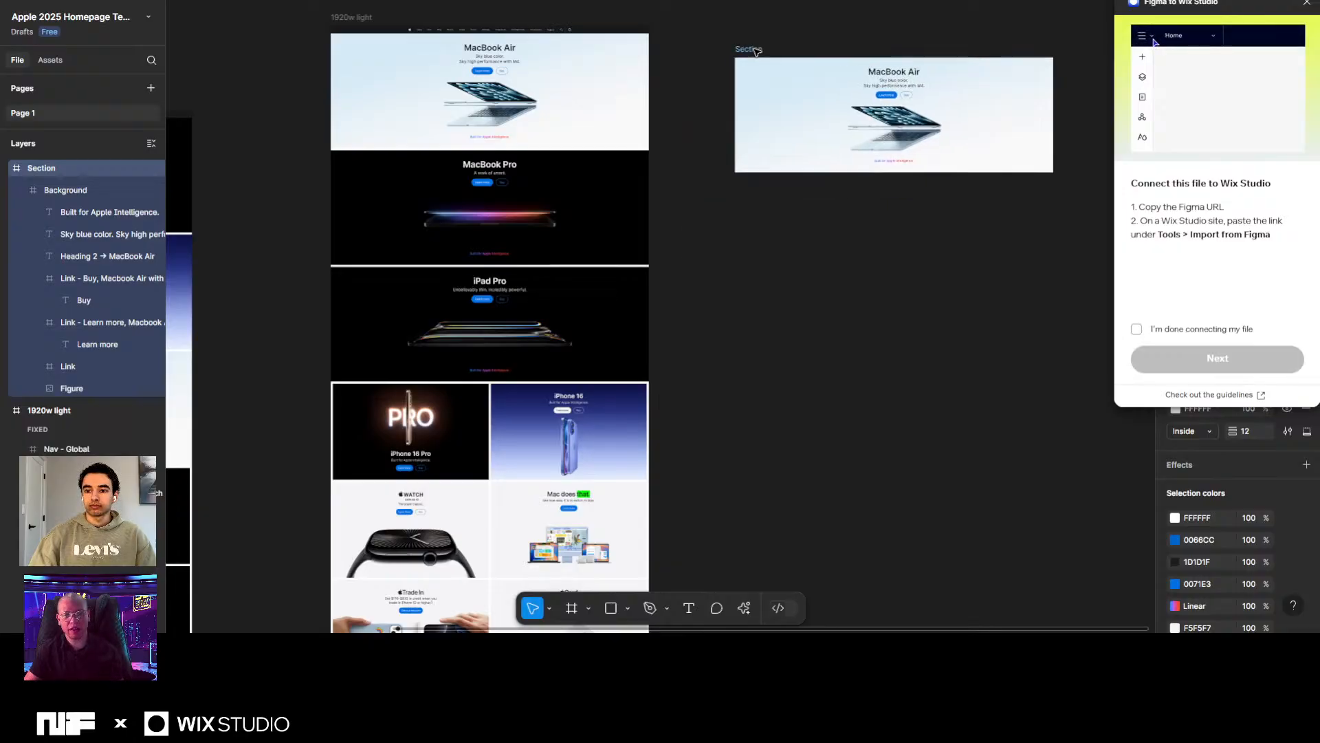
click(344, 18)
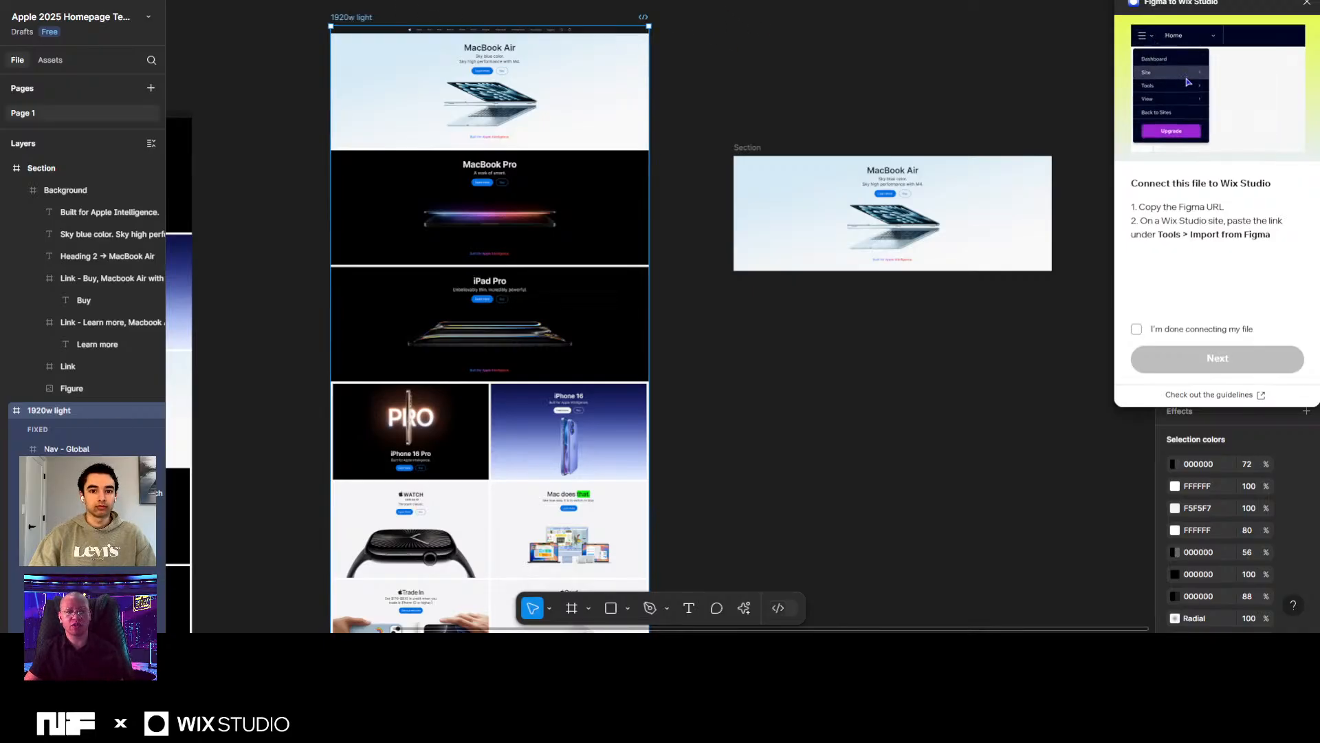
drag(764, 144, 782, 98)
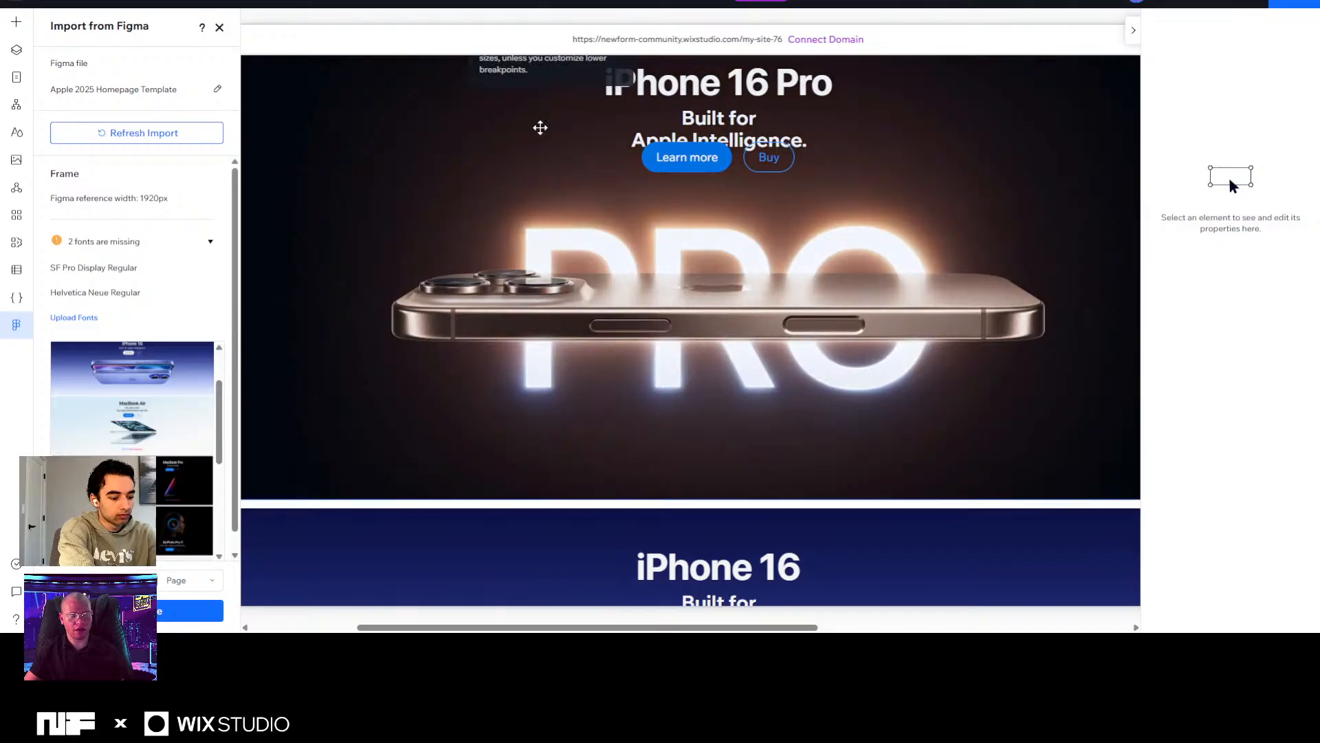
Switch to the Wix Studio editor, close the Import from Figma panel, and review the imported product sections down to the footnotes.
scroll(629, 195, down, 10)
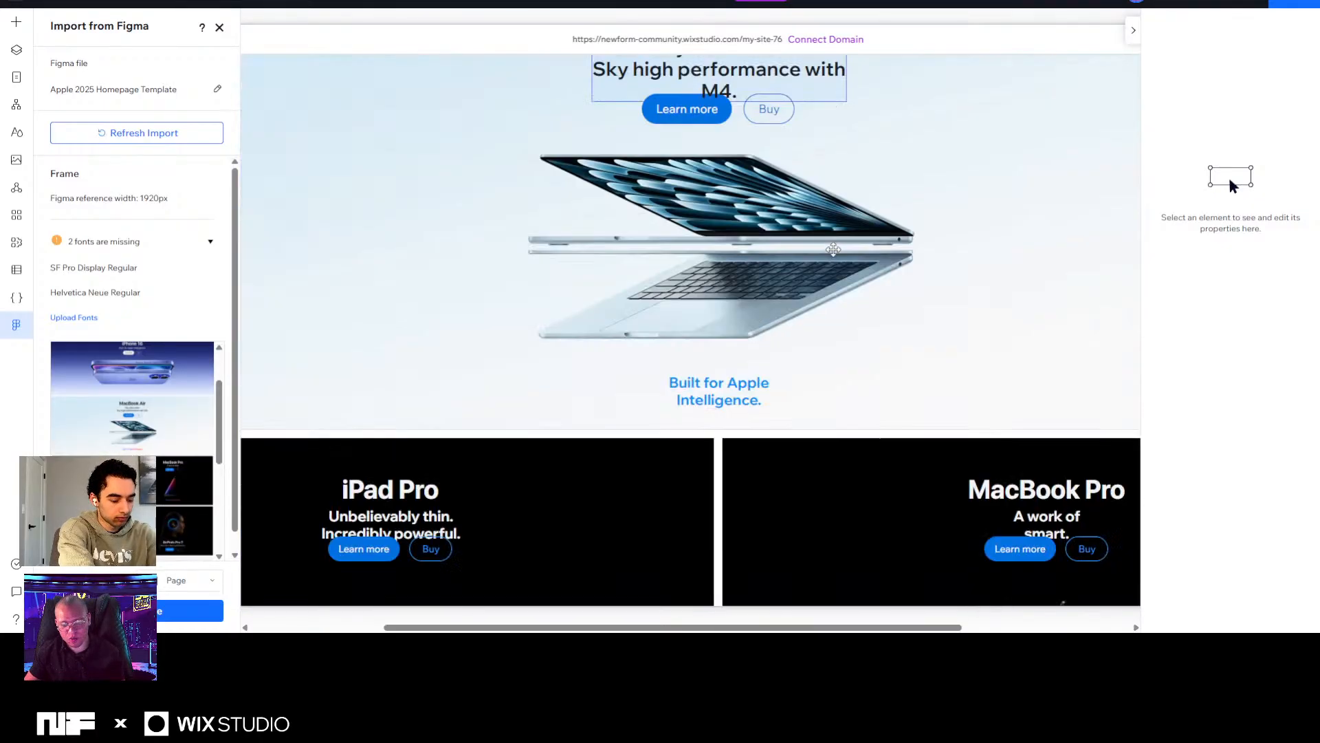
scroll(833, 249, down, 6)
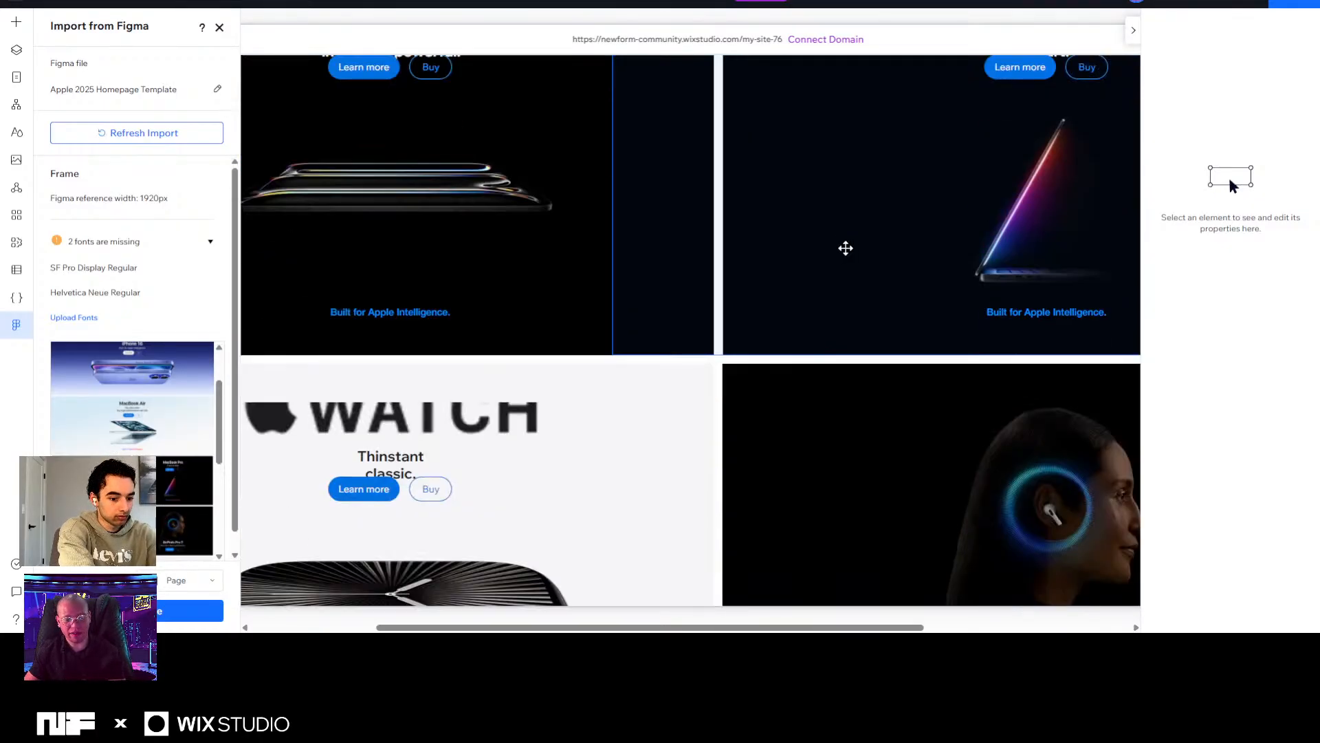
scroll(845, 249, down, 5)
click(220, 29)
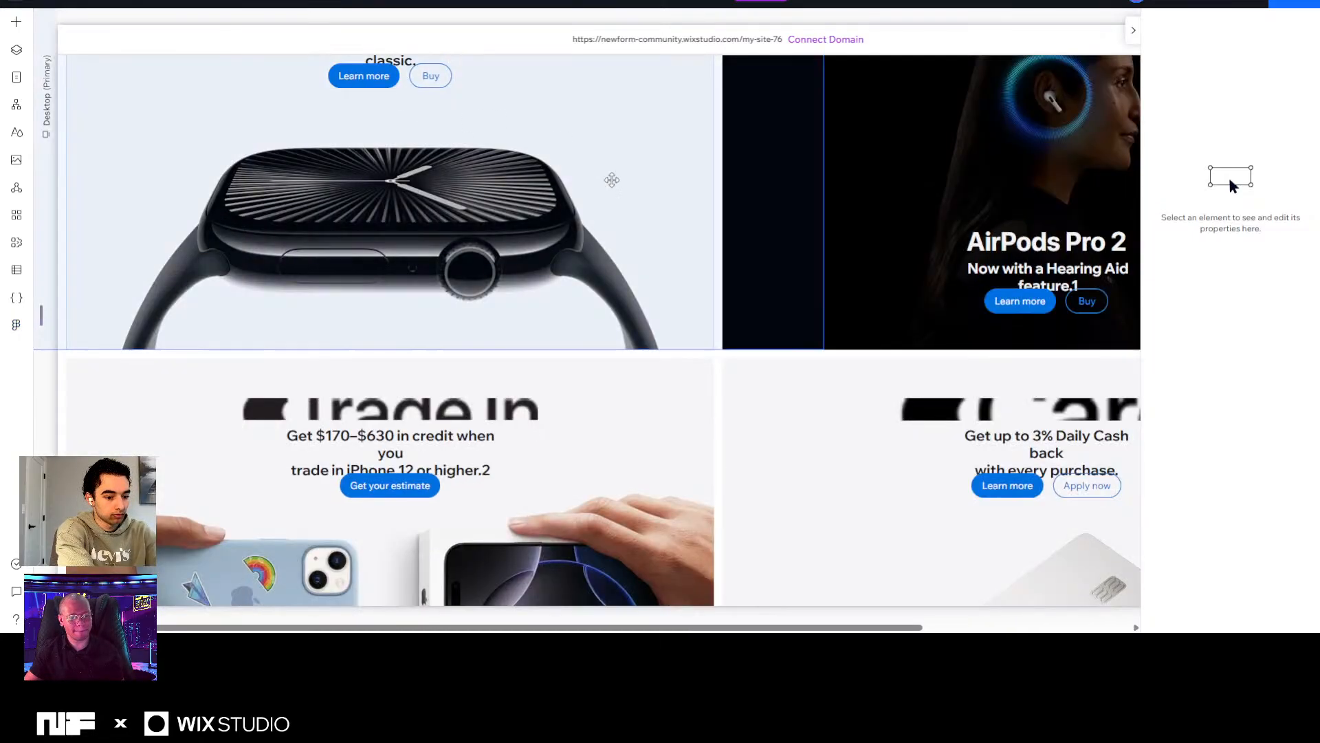
scroll(829, 301, down, 10)
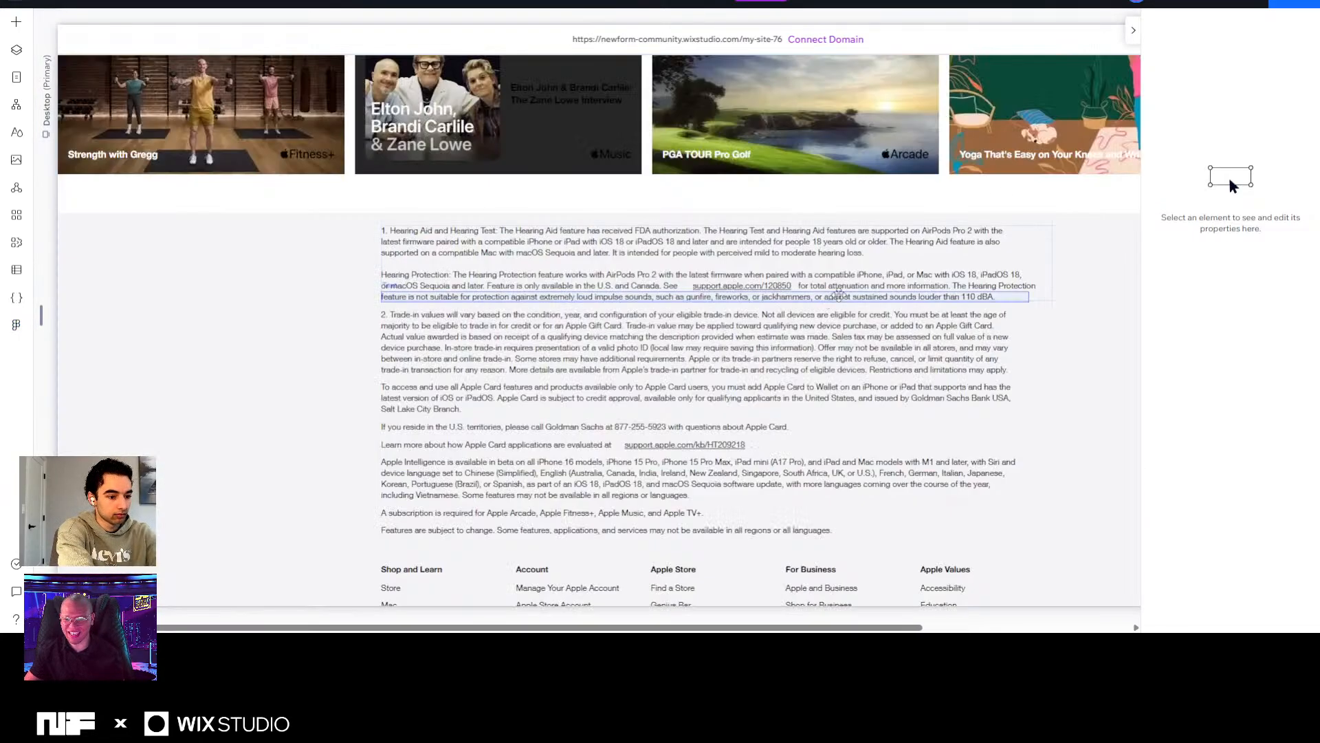
Collapse the inspector and examine the imported page's Trade In and Card tiles, media gallery and footer at the wider view.
click(1134, 30)
scroll(1063, 354, up, 5)
scroll(1063, 354, up, 6)
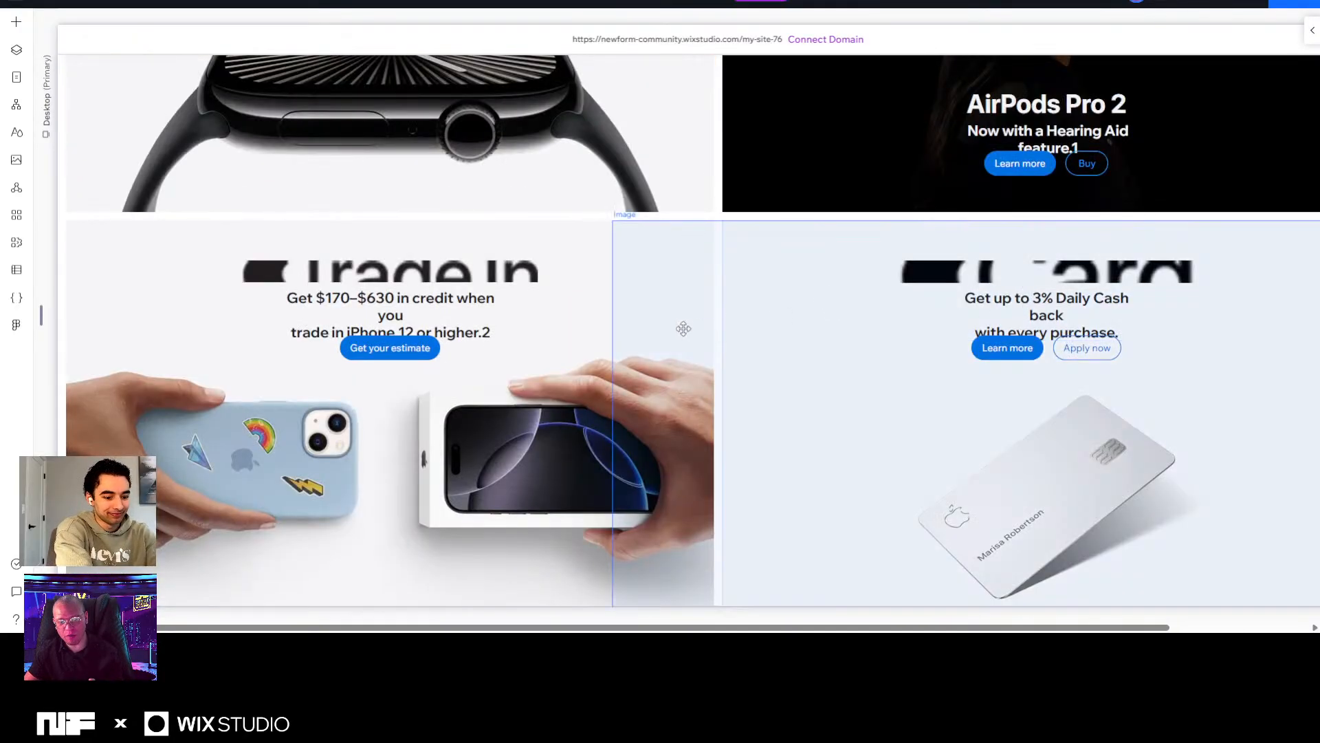
scroll(684, 331, down, 5)
scroll(718, 368, down, 8)
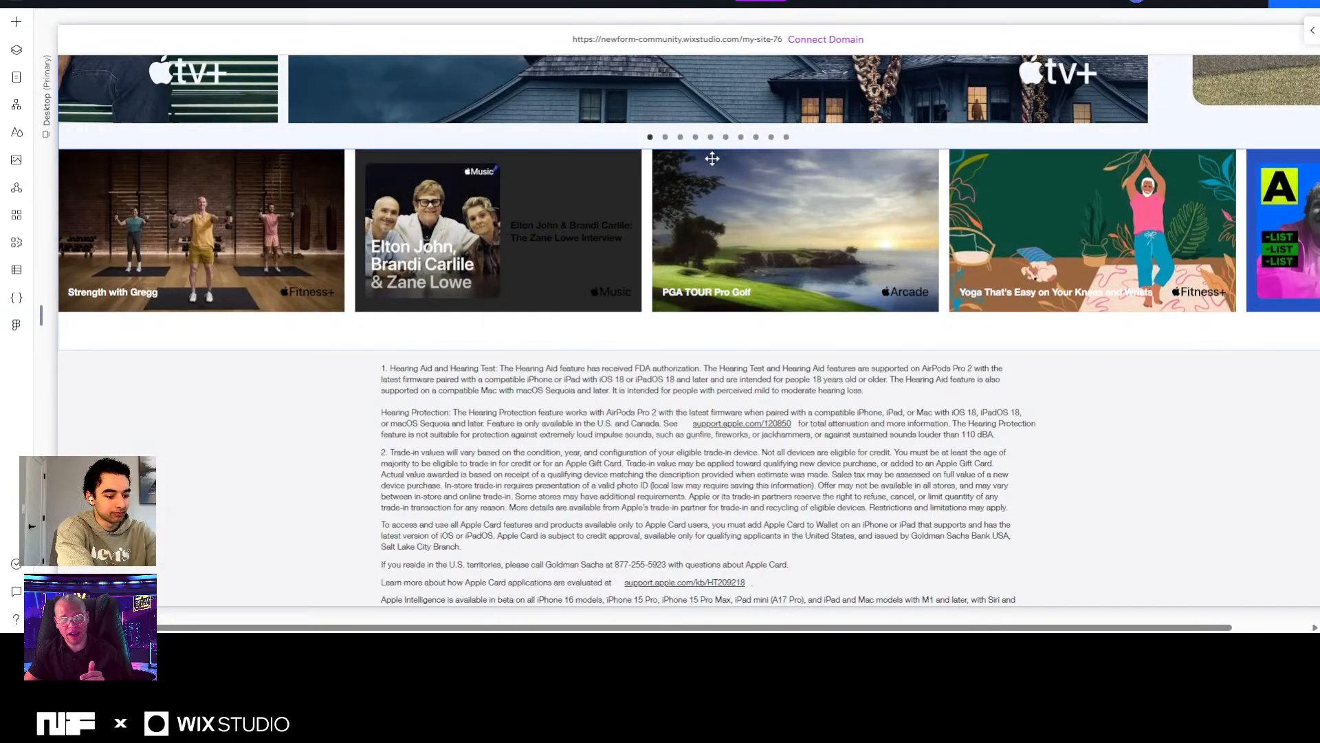
scroll(788, 262, down, 4)
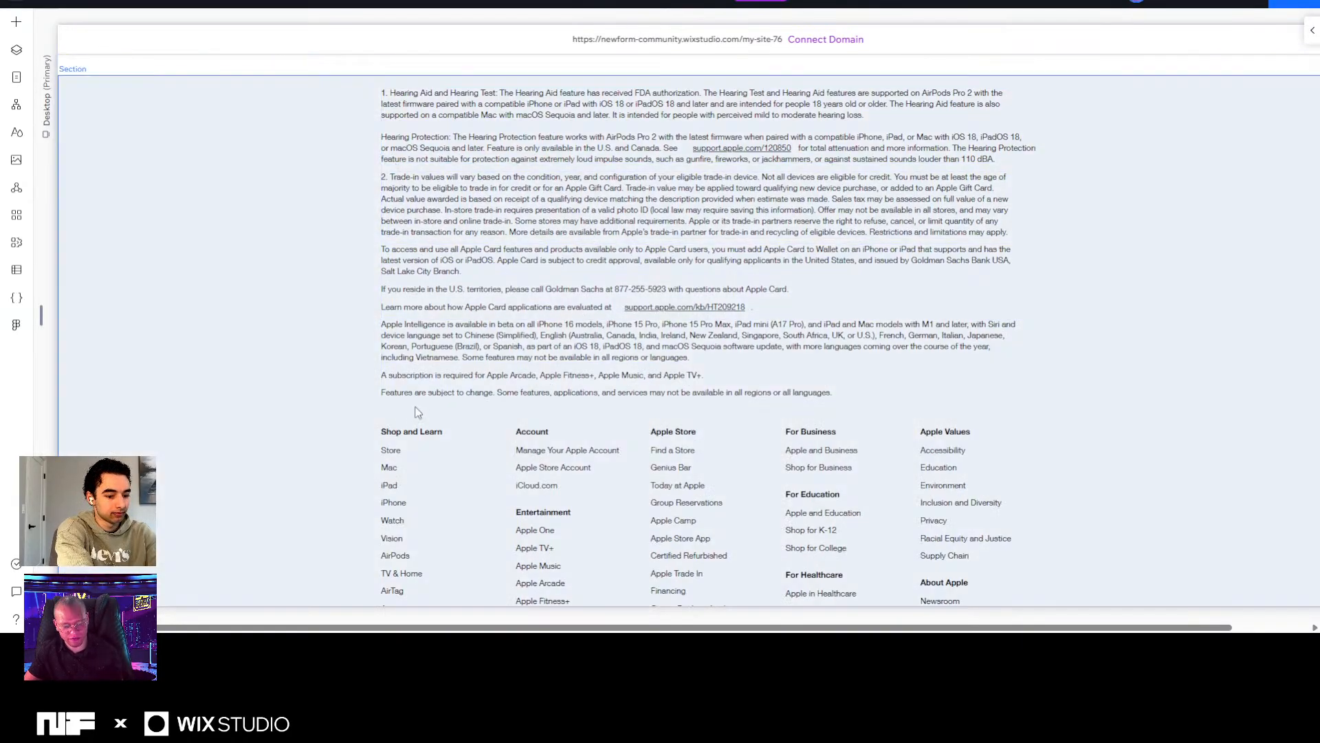
scroll(413, 372, down, 1)
scroll(652, 292, up, 5)
scroll(777, 276, up, 15)
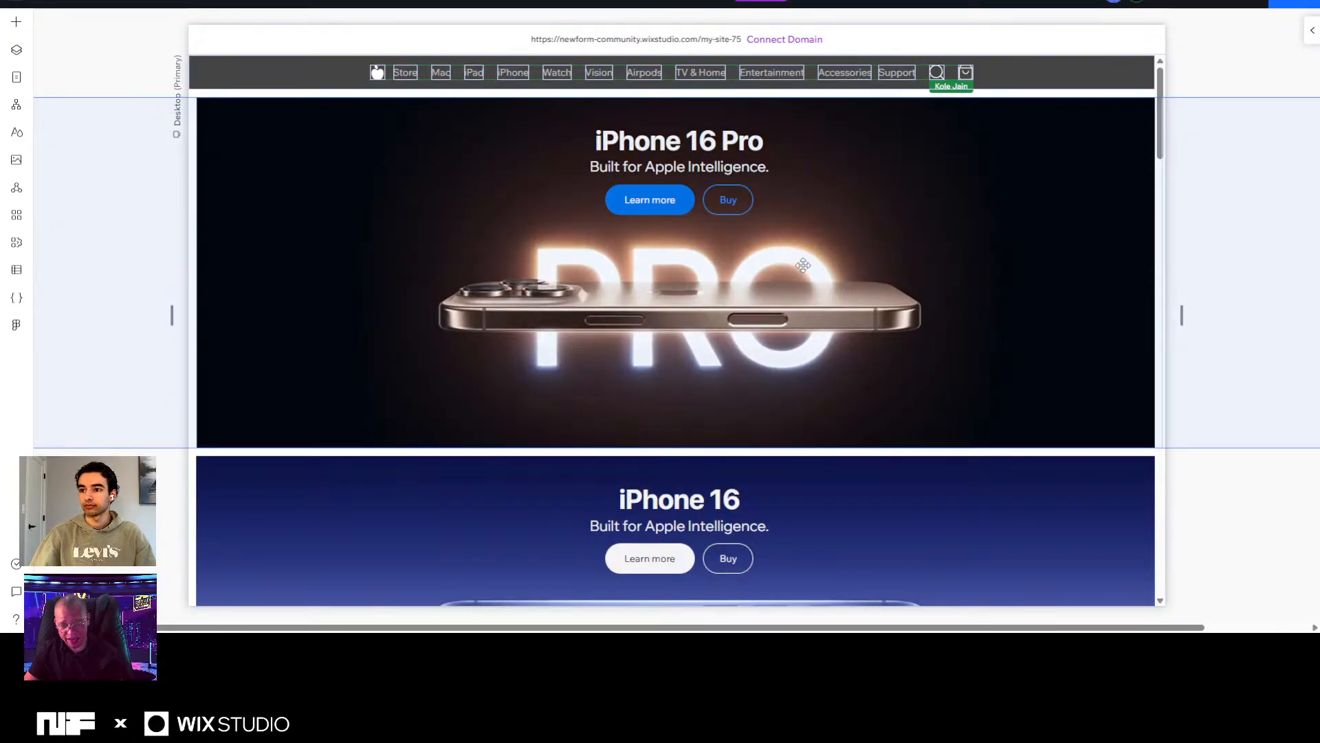
Switch to the my-site-75 version and select the vertical stack holding the iPhone 16 Pro hero text and buttons.
click(694, 171)
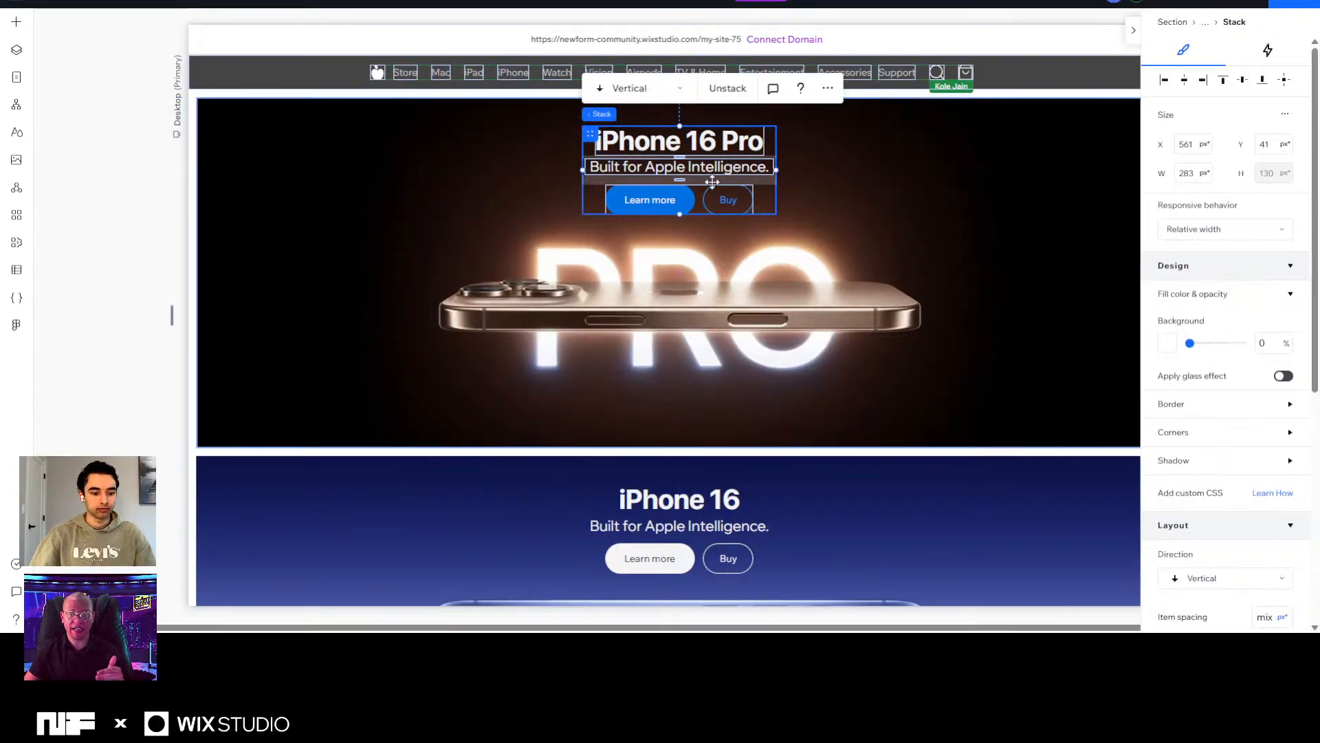
Review the my-site-75 page down to its footer and compare its product sections with those in the my-site-76 version.
scroll(860, 201, down, 15)
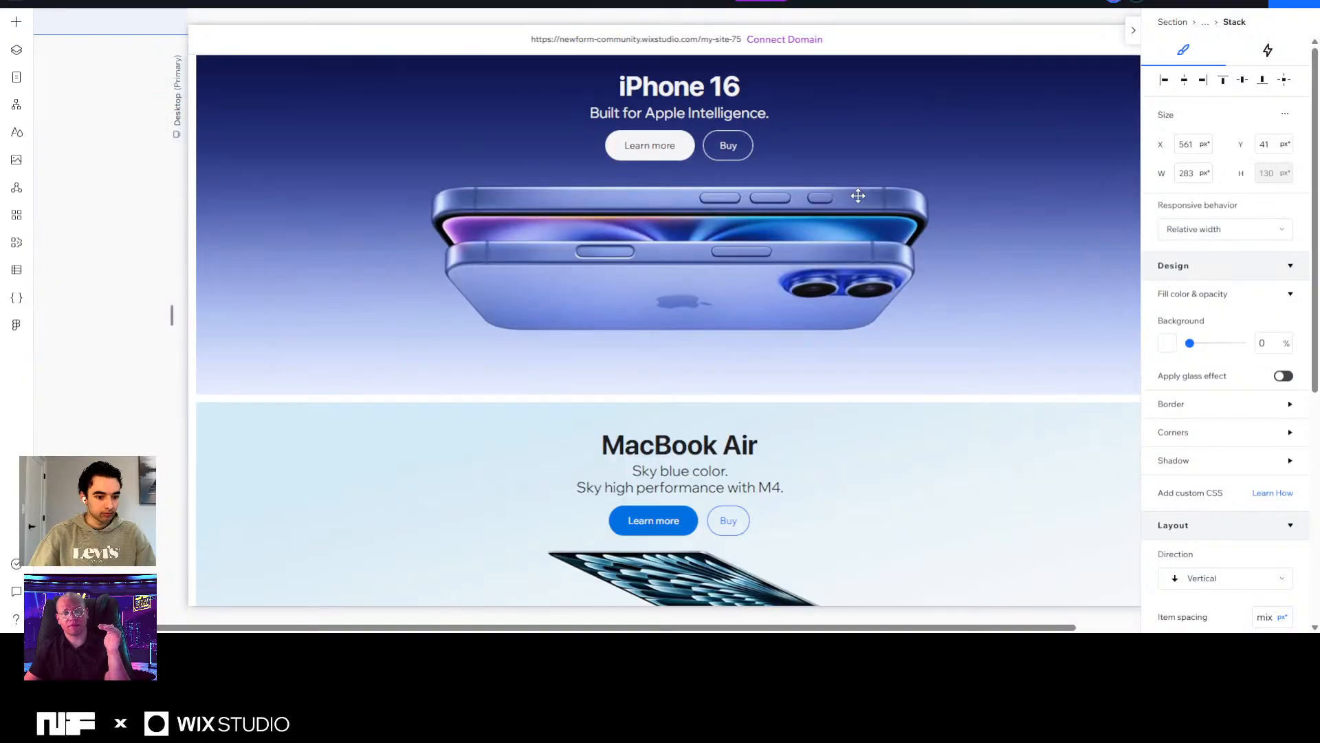
scroll(860, 201, down, 15)
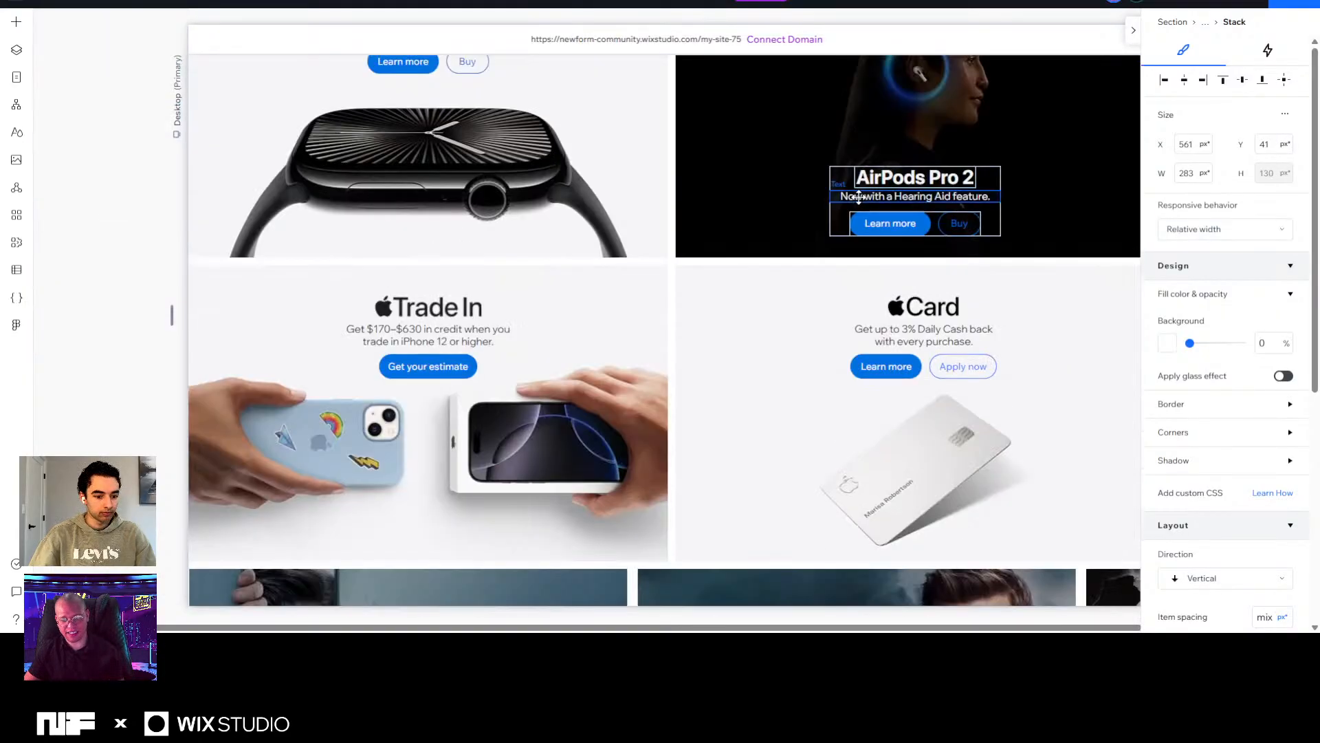
scroll(859, 197, down, 5)
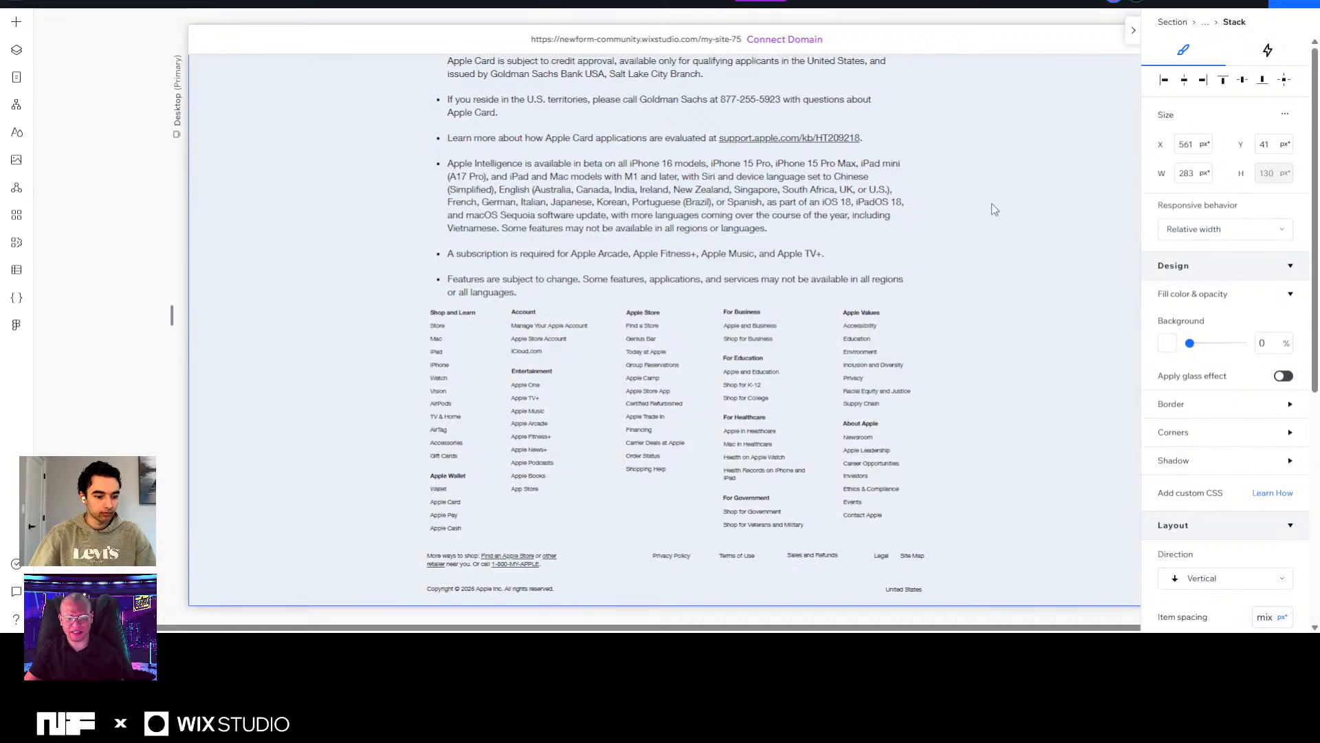
scroll(993, 205, up, 20)
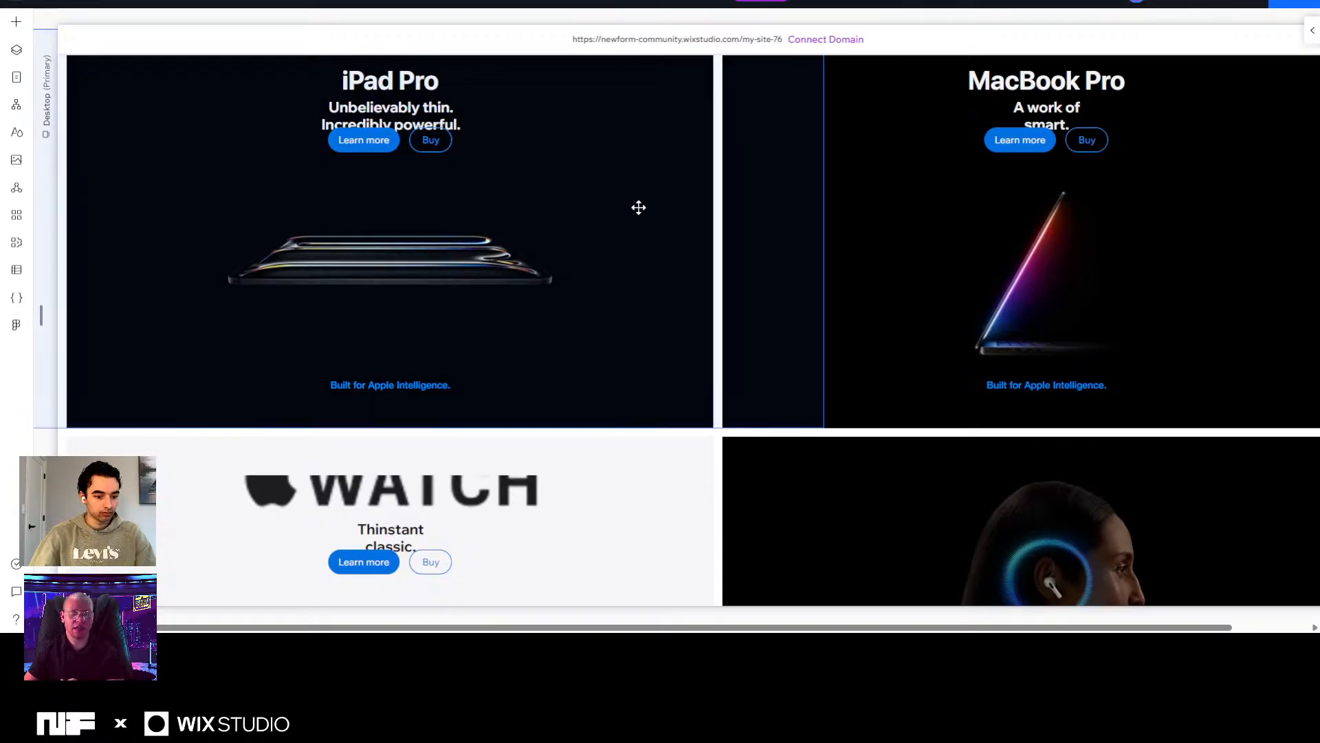
scroll(638, 206, up, 6)
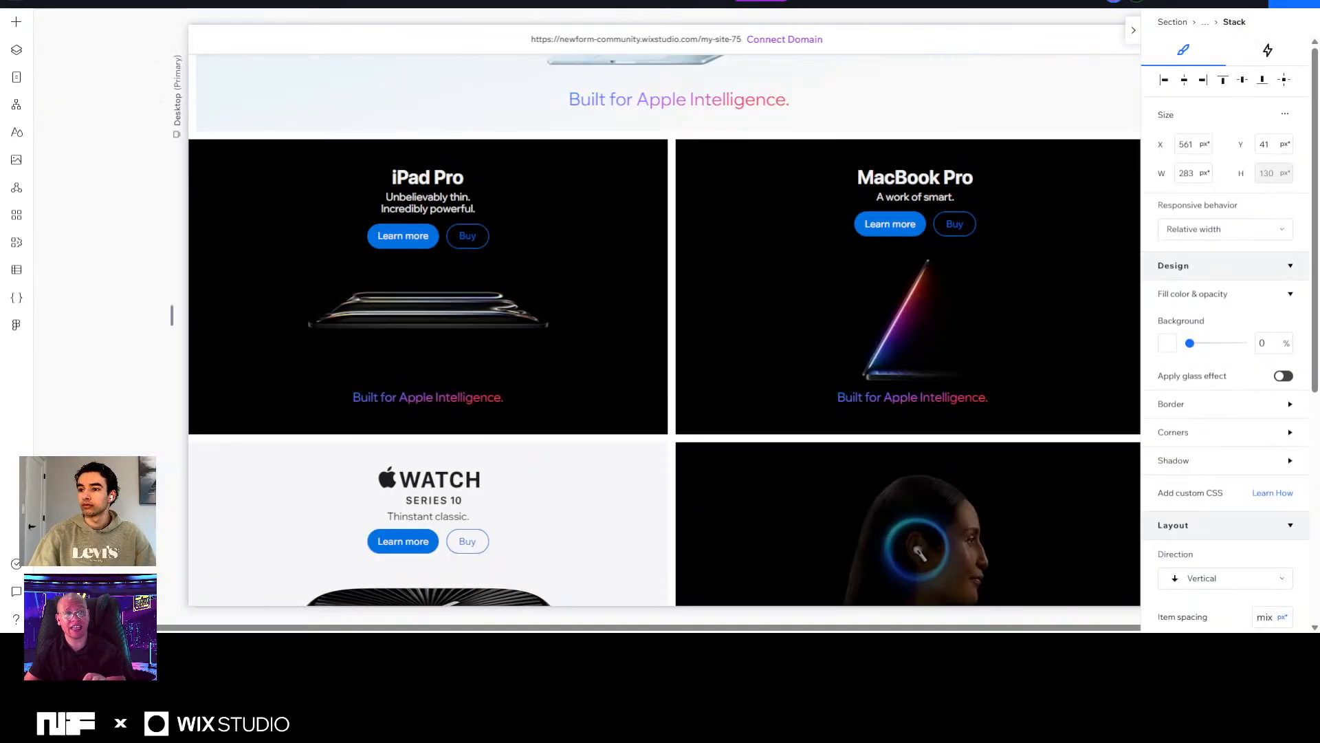
scroll(791, 267, up, 10)
scroll(800, 265, up, 3)
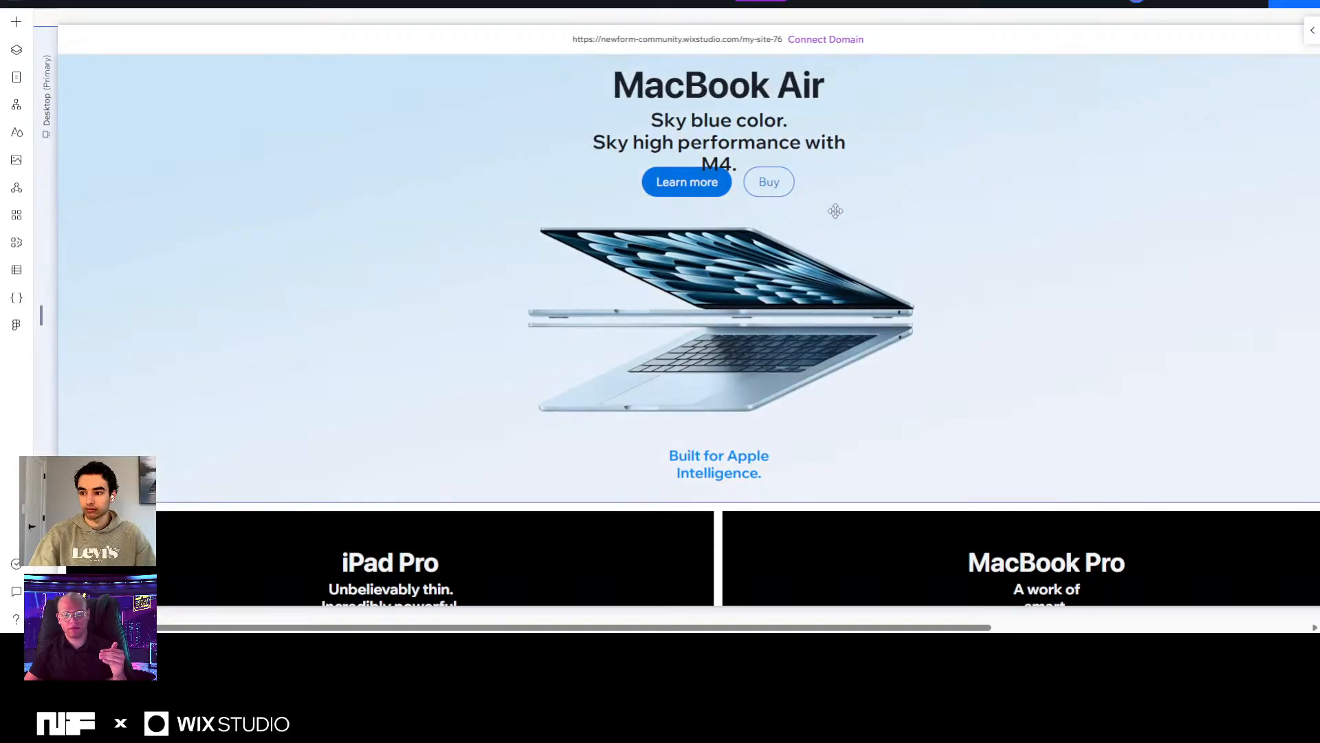
scroll(829, 205, up, 6)
scroll(829, 204, up, 4)
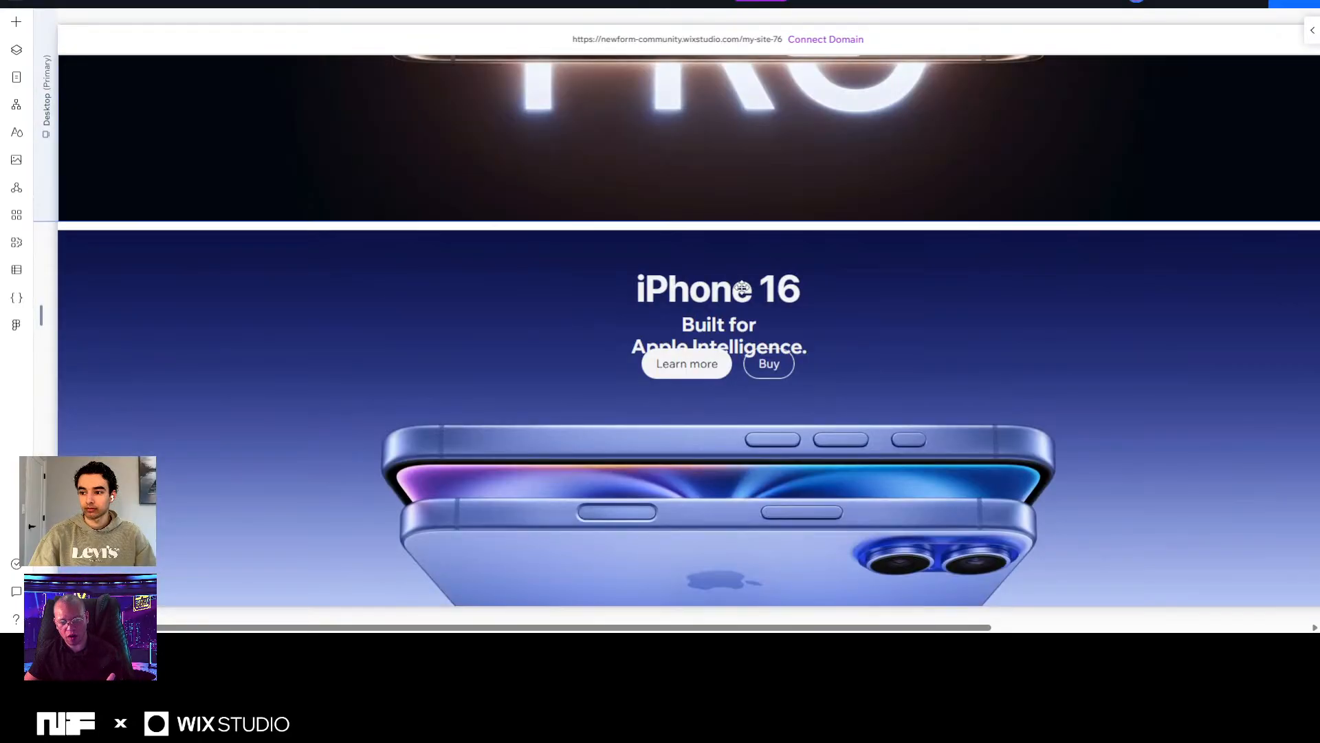
In my-site-76, widen the iPhone 16 Pro hero's "Built for Apple Intelligence." text box to about 415 px so it fits one line.
scroll(732, 168, up, 4)
click(733, 158)
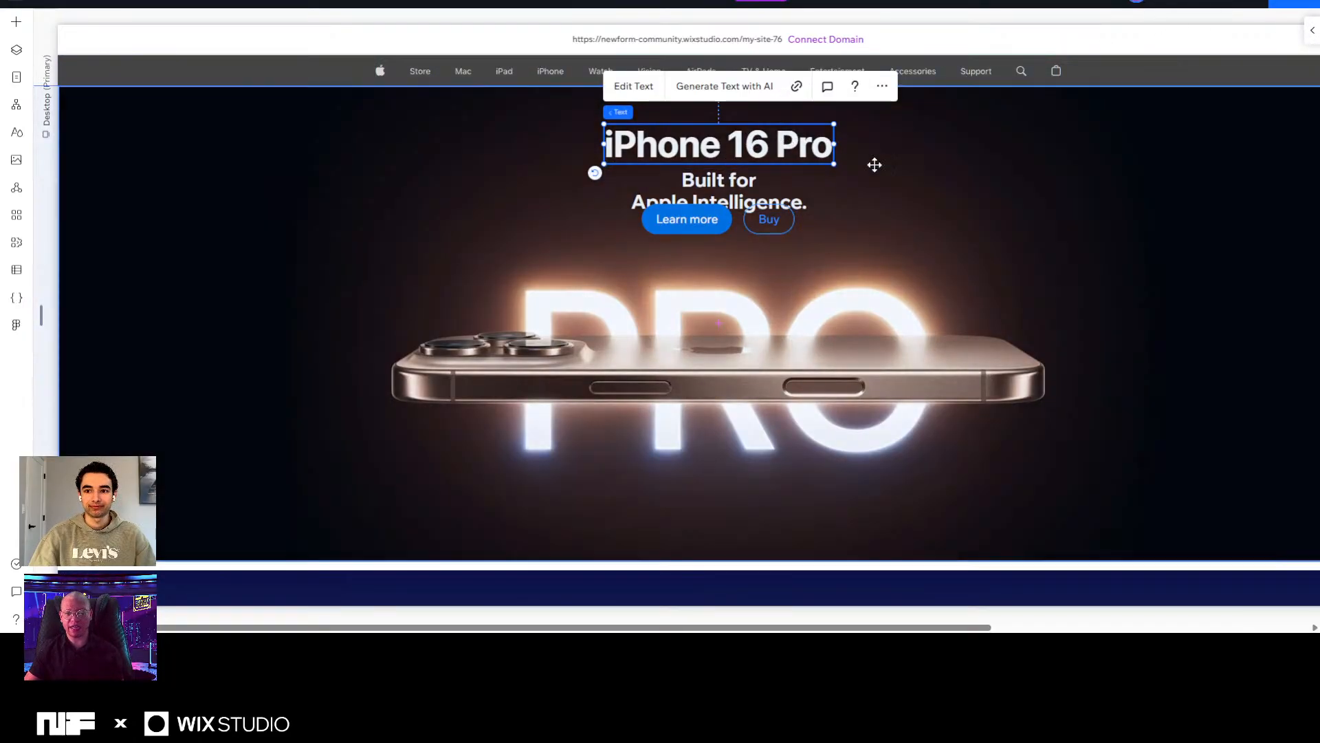
click(716, 182)
drag(828, 191, 873, 200)
key(ctrl+z)
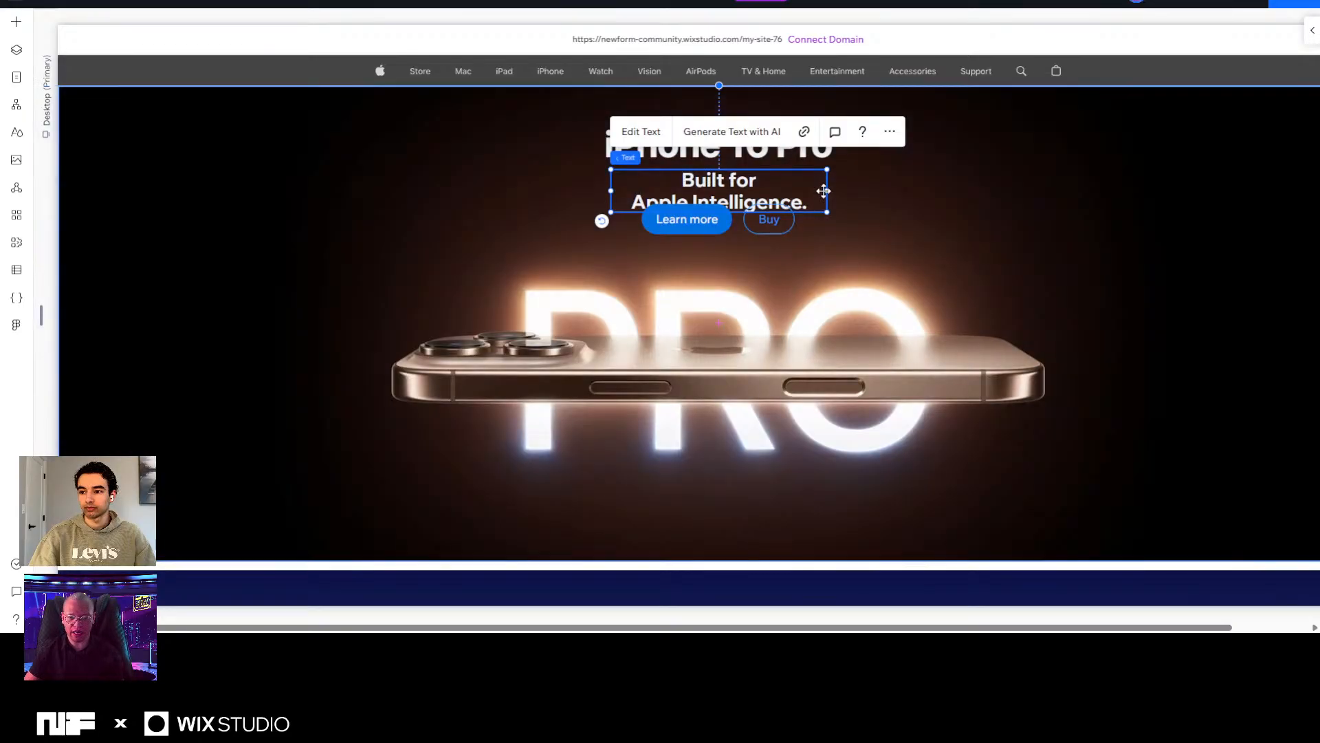
drag(824, 190, 896, 180)
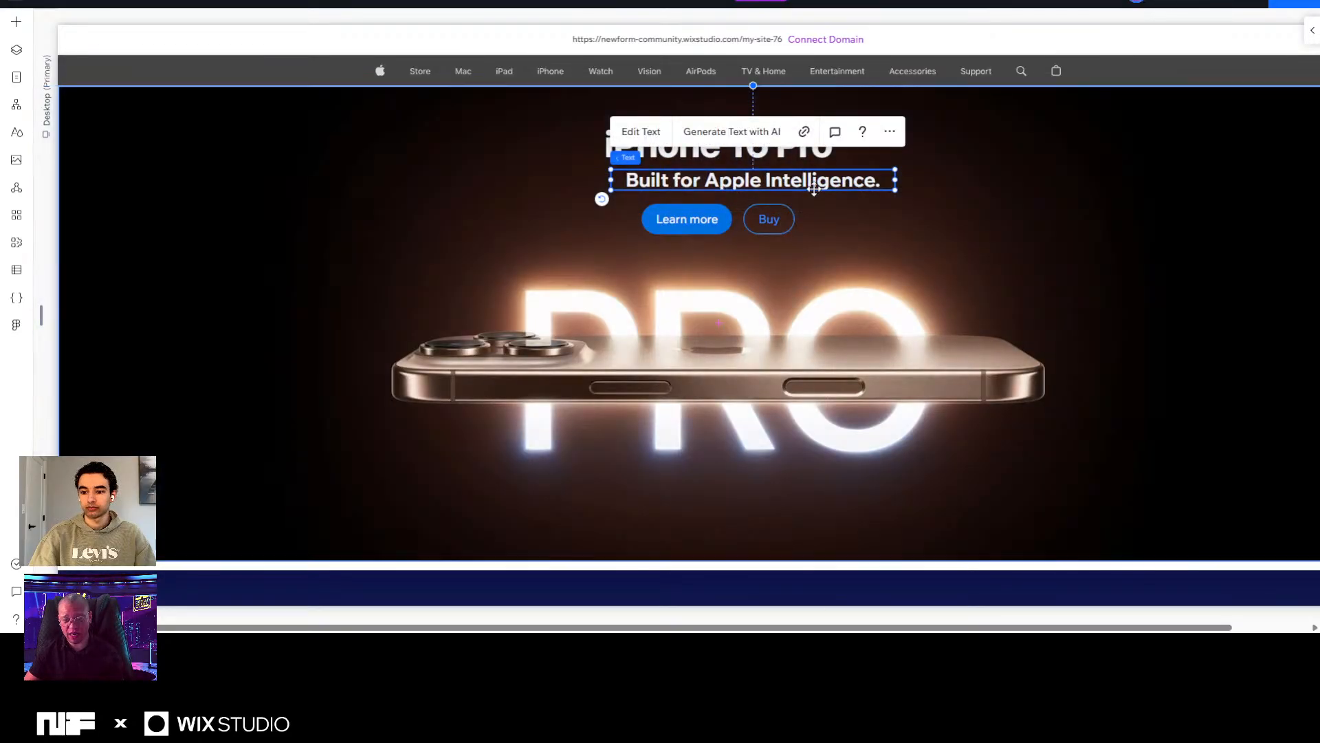
Try the Vertical direction on the hero's Learn more and Buy button stack and return it to Horizontal.
click(756, 155)
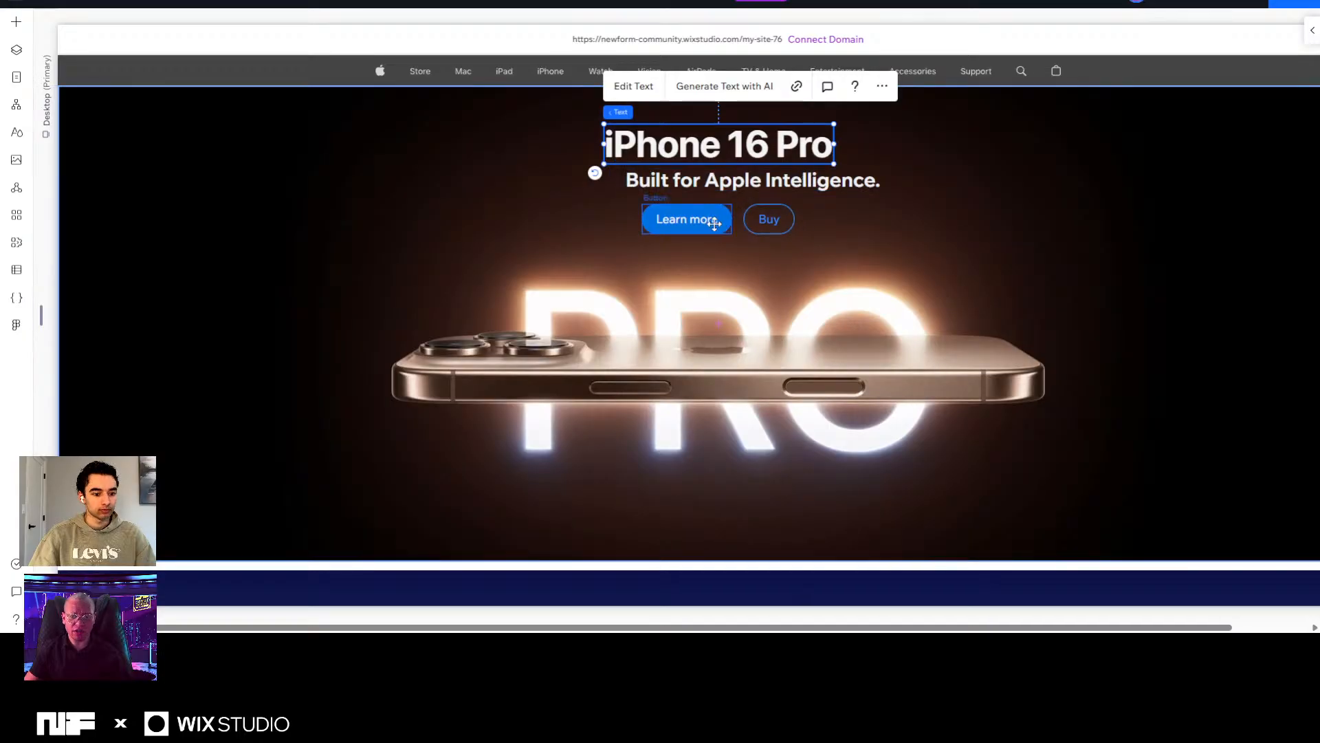
click(770, 219)
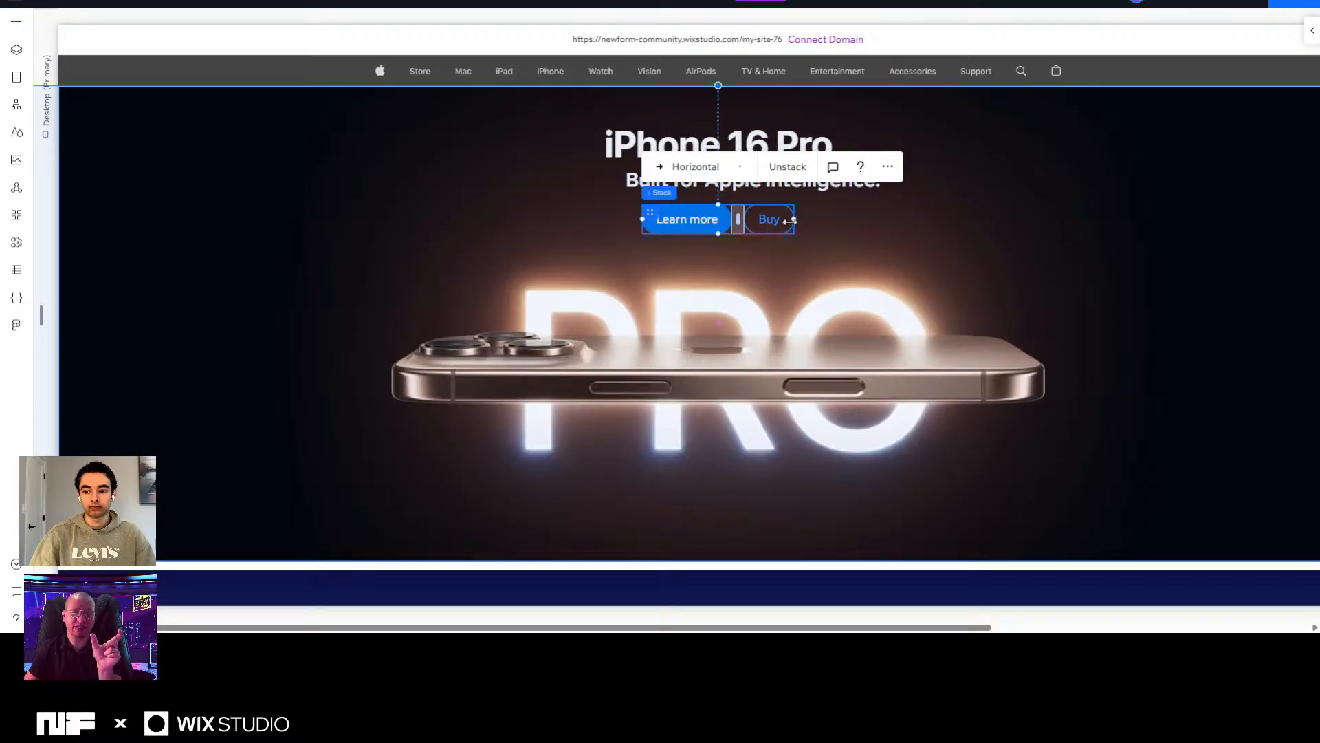
click(695, 168)
click(700, 147)
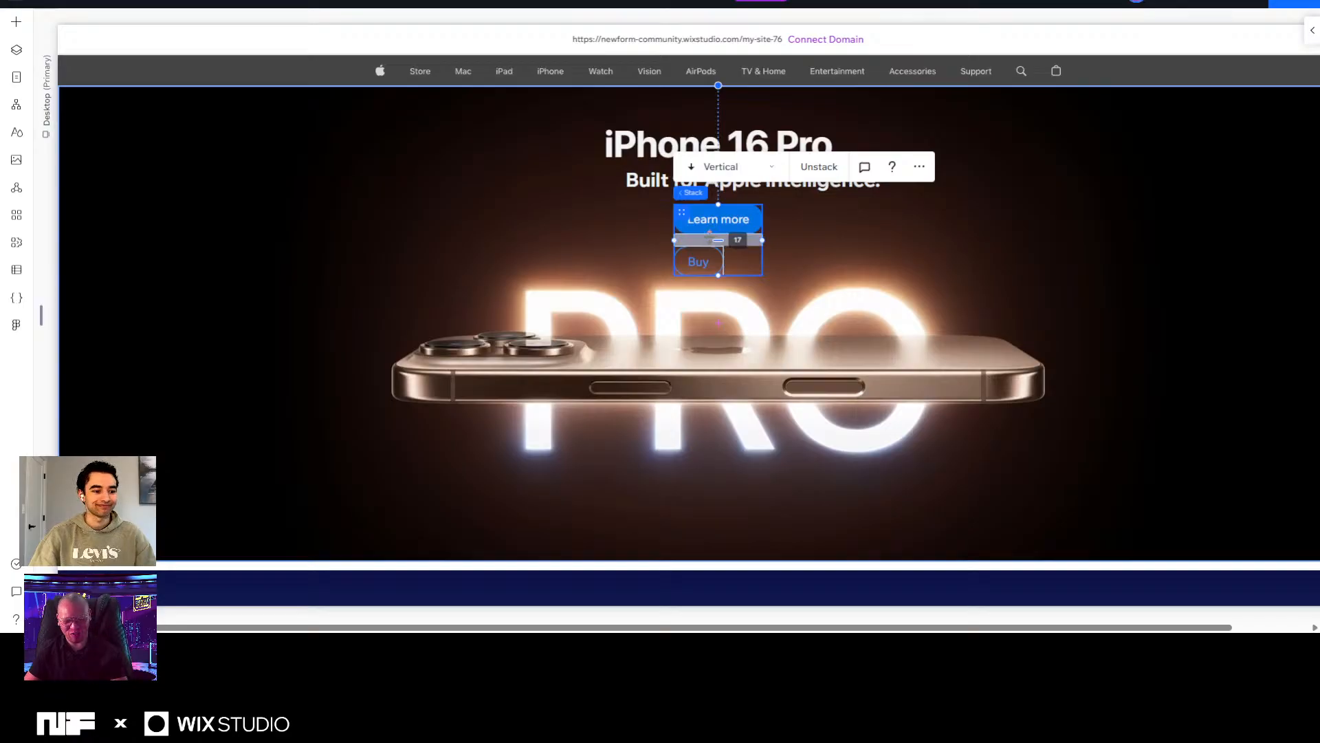
click(730, 166)
click(719, 195)
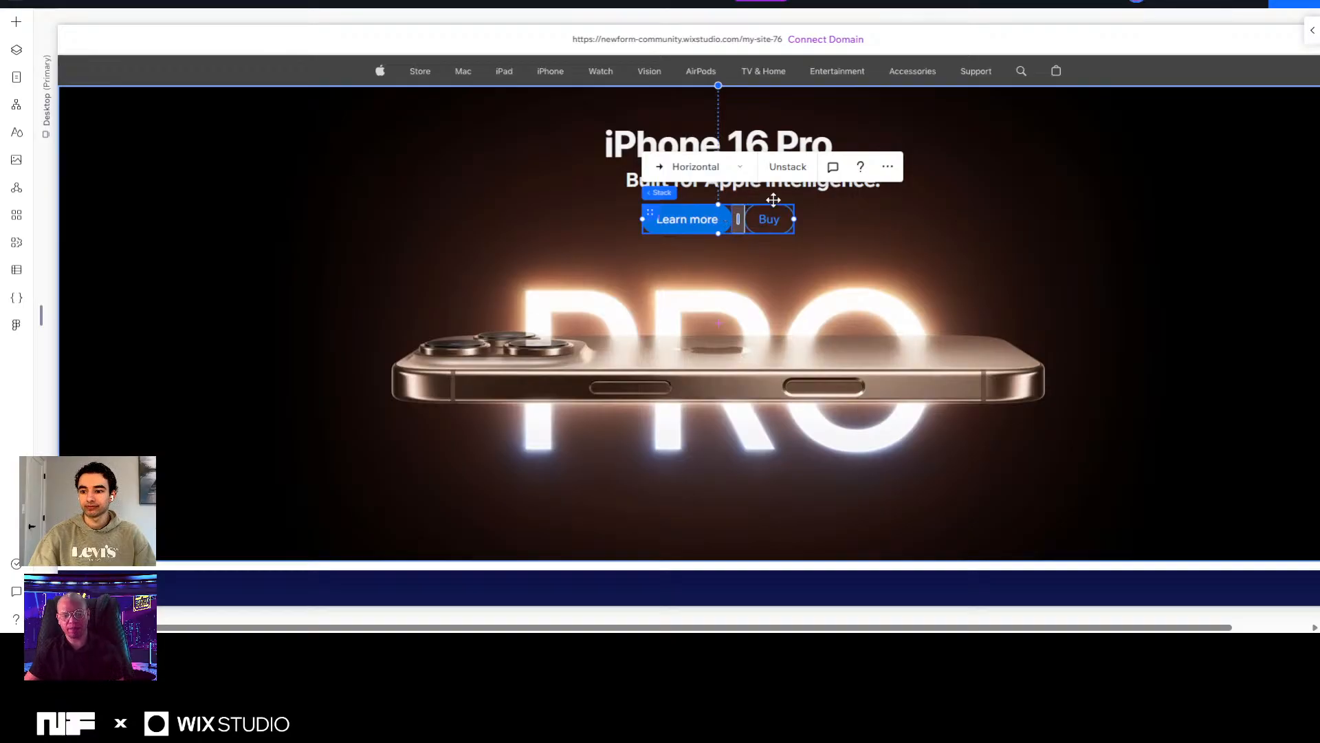
Change the font of the hero's "Built for Apple Intelligence." text to Wix Madefor Display Regular.
click(822, 186)
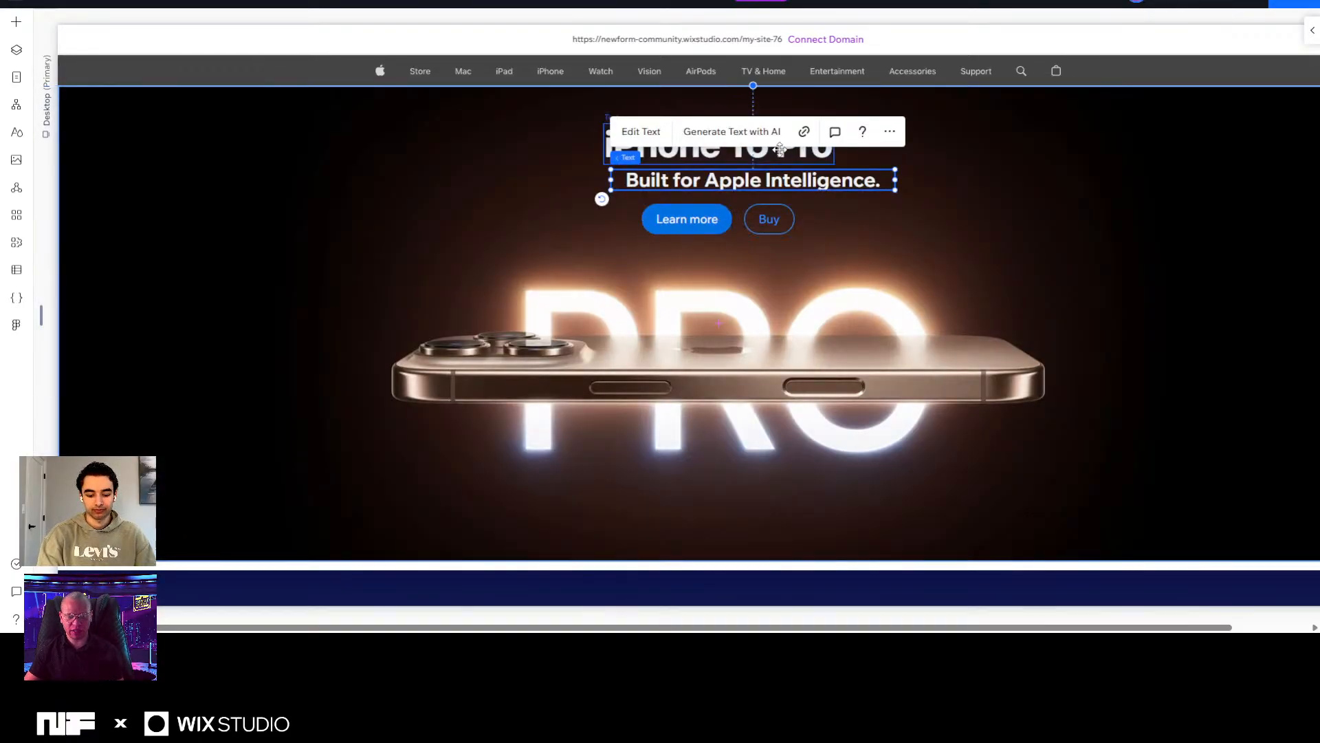
click(782, 155)
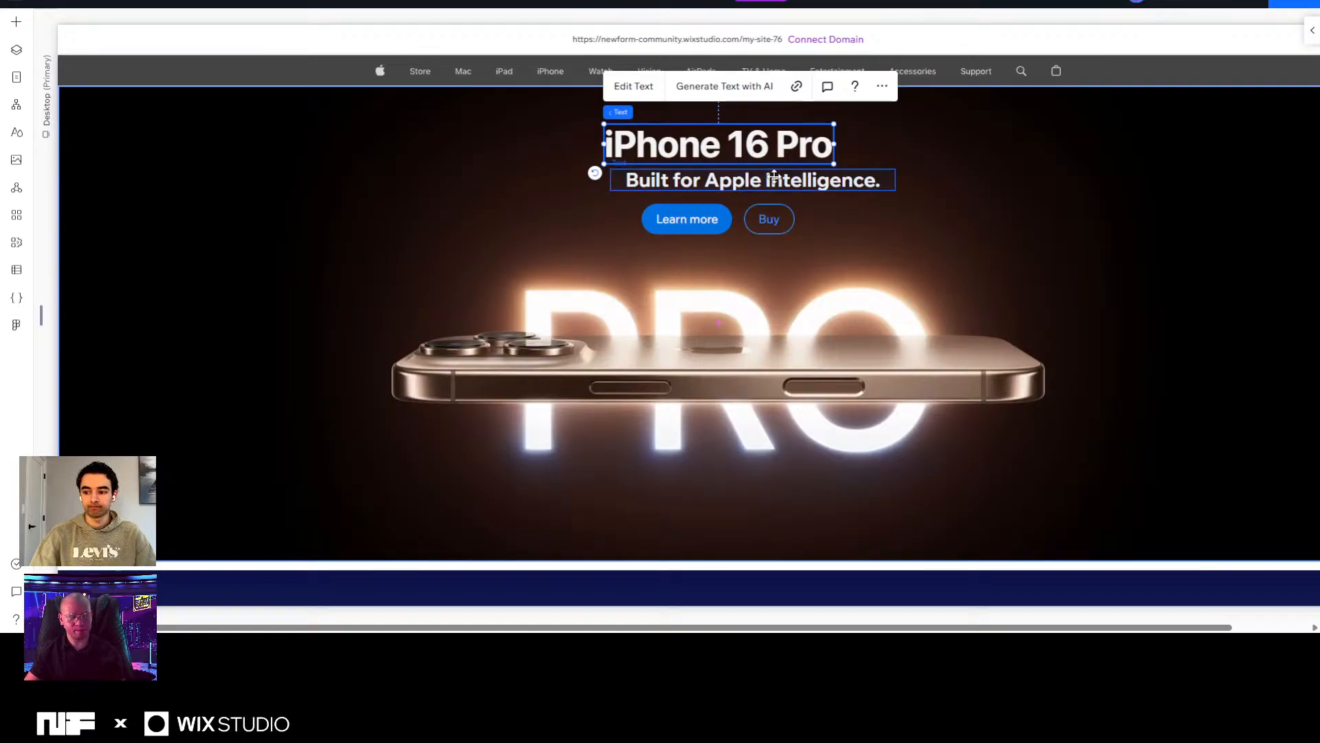
click(703, 175)
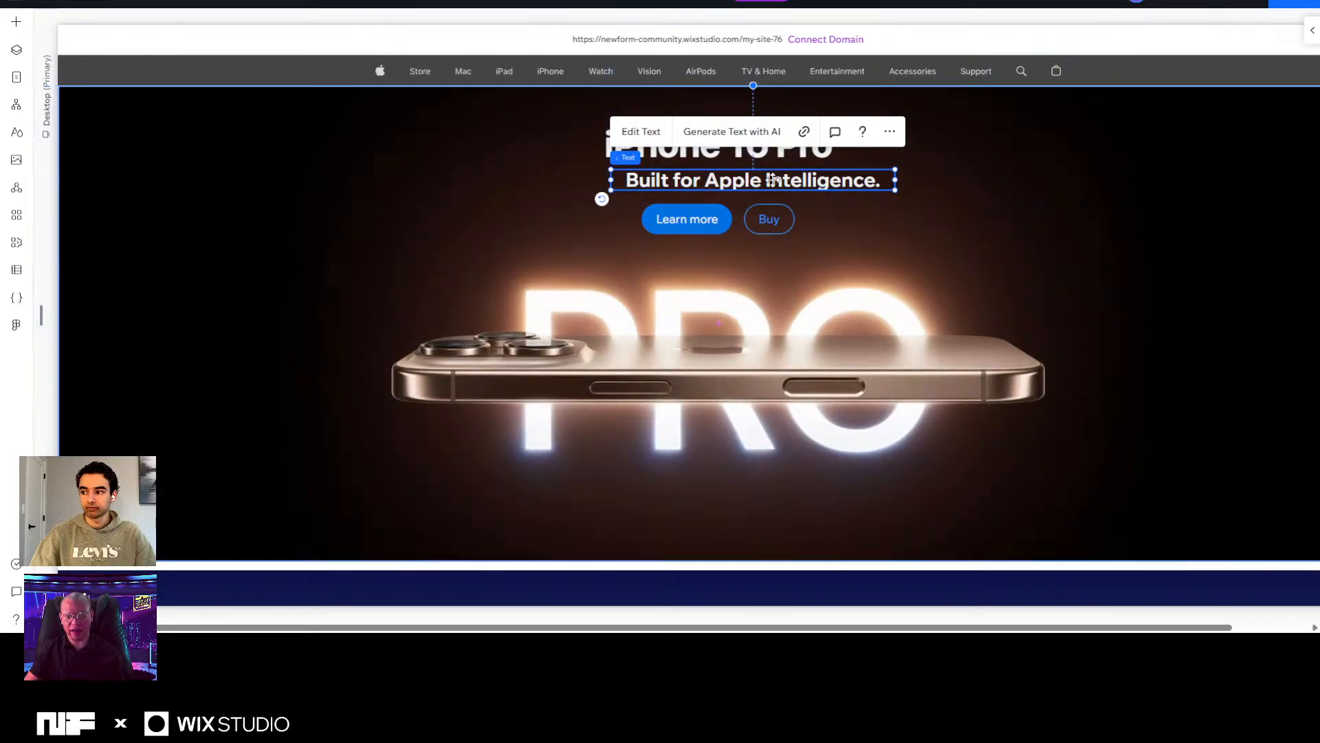
click(1311, 31)
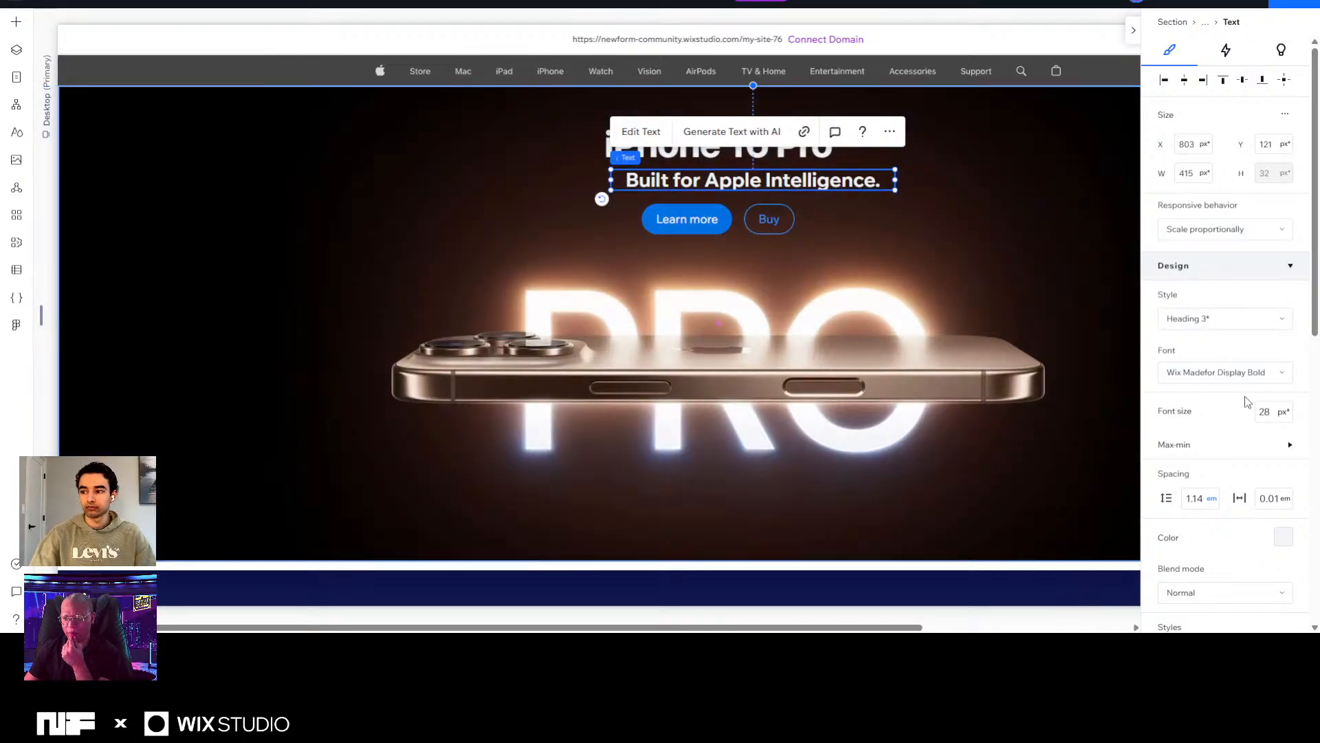
click(1192, 378)
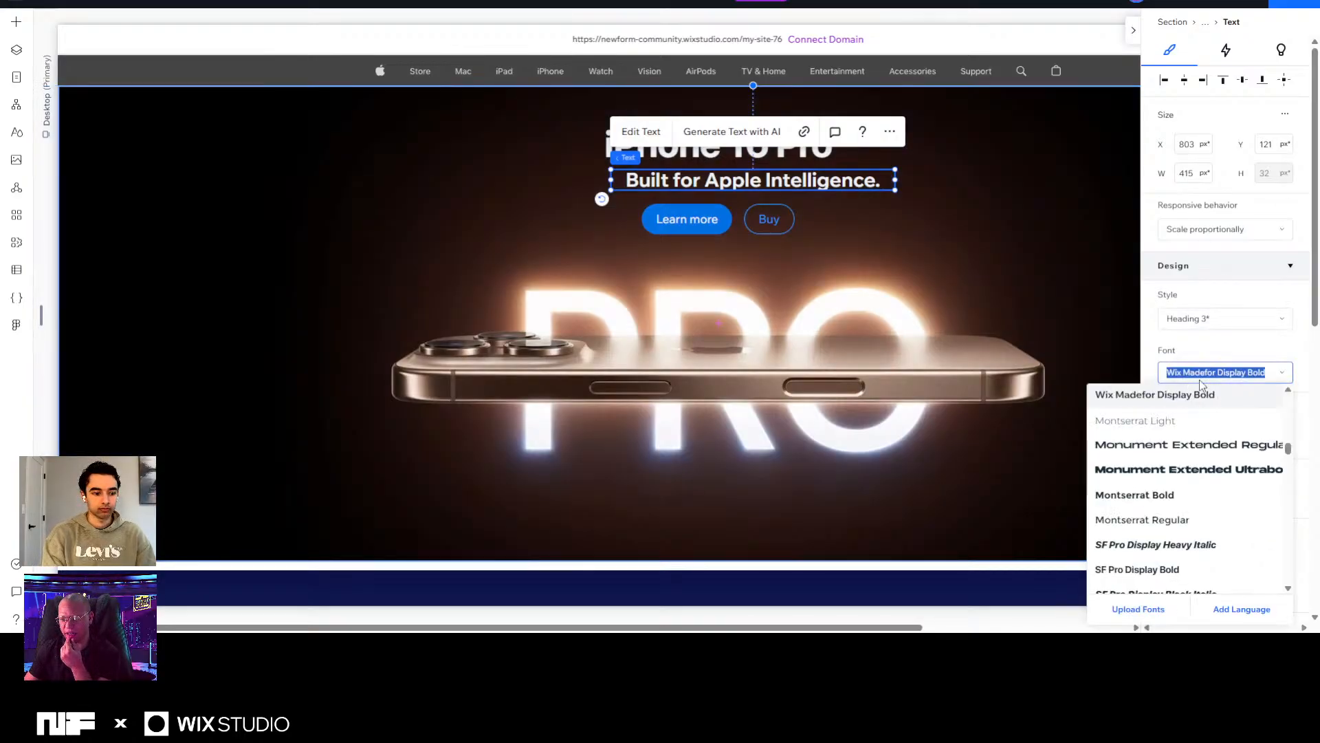
scroll(1227, 421, up, 1)
scroll(1227, 421, up, 1)
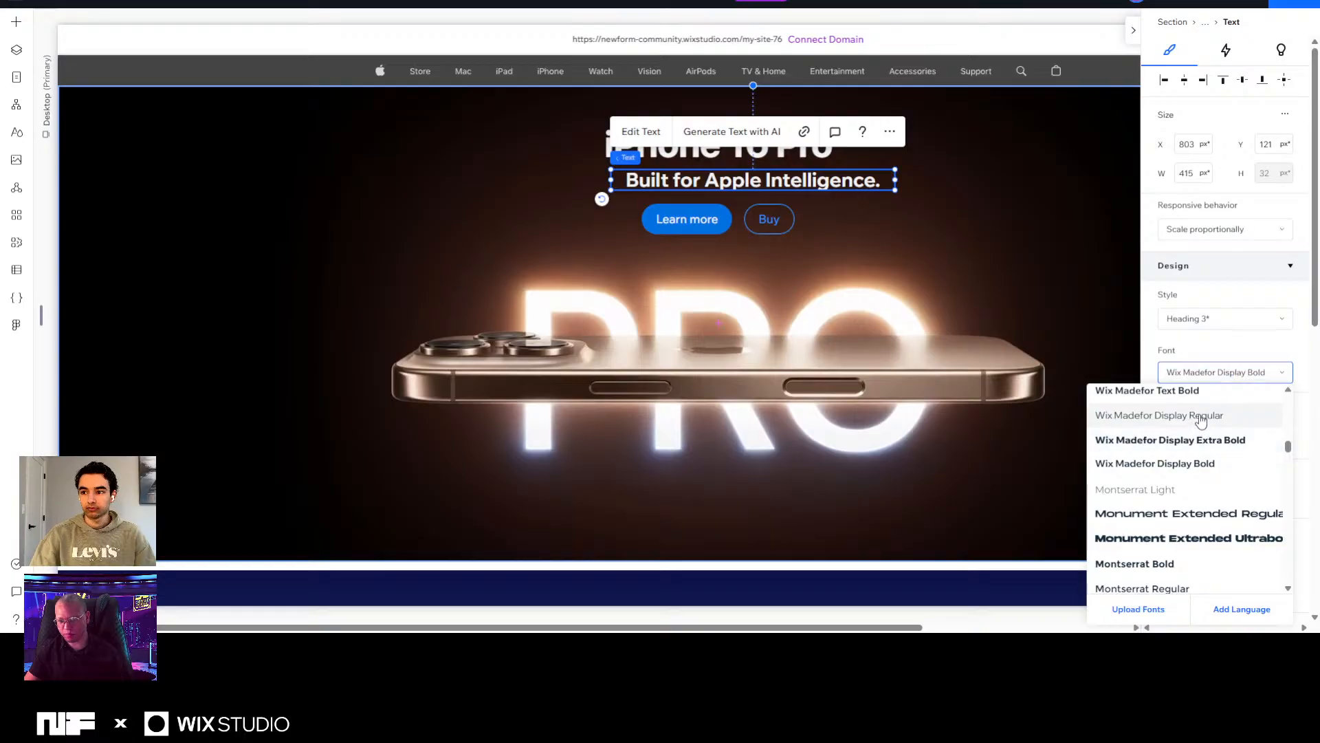
click(1203, 415)
Align the iPhone 16 Pro heading, tagline and button stack on their horizontal centers and combine them into one stack.
click(750, 219)
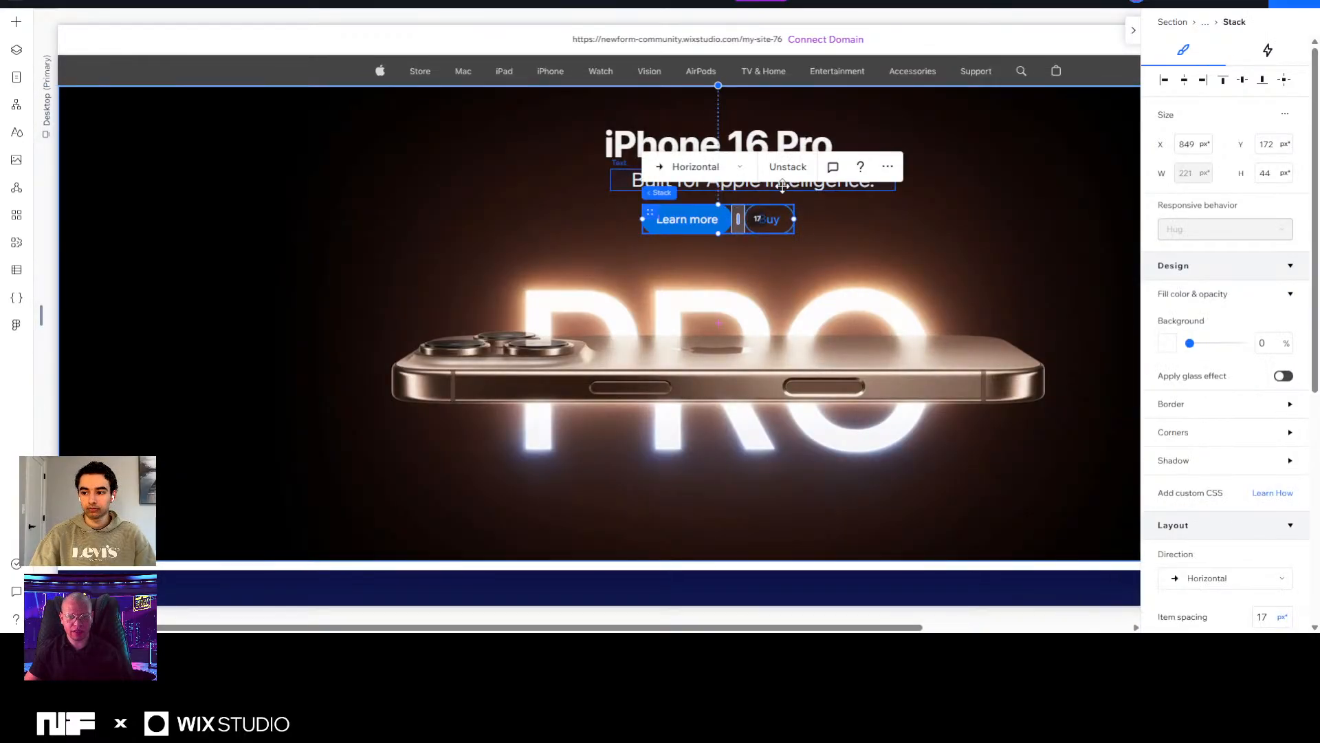
shift+click(783, 184)
shift+click(788, 150)
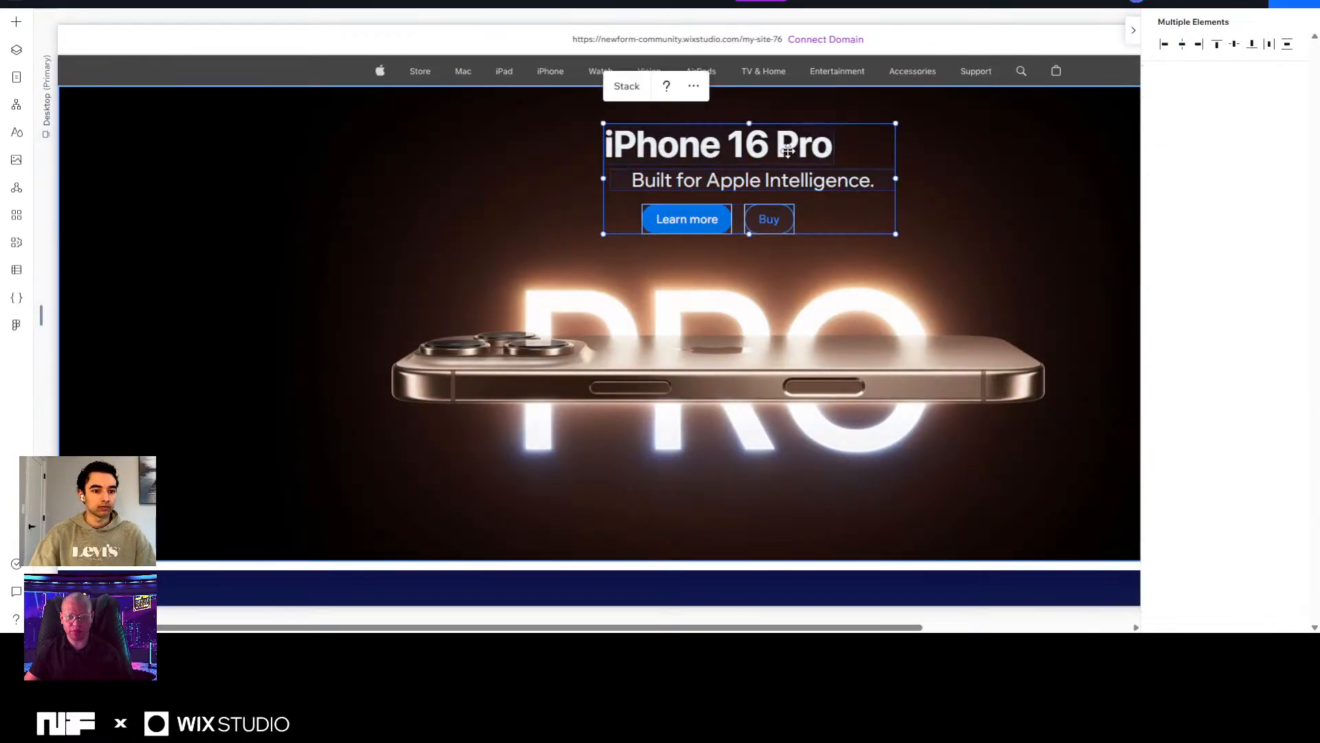
click(1182, 45)
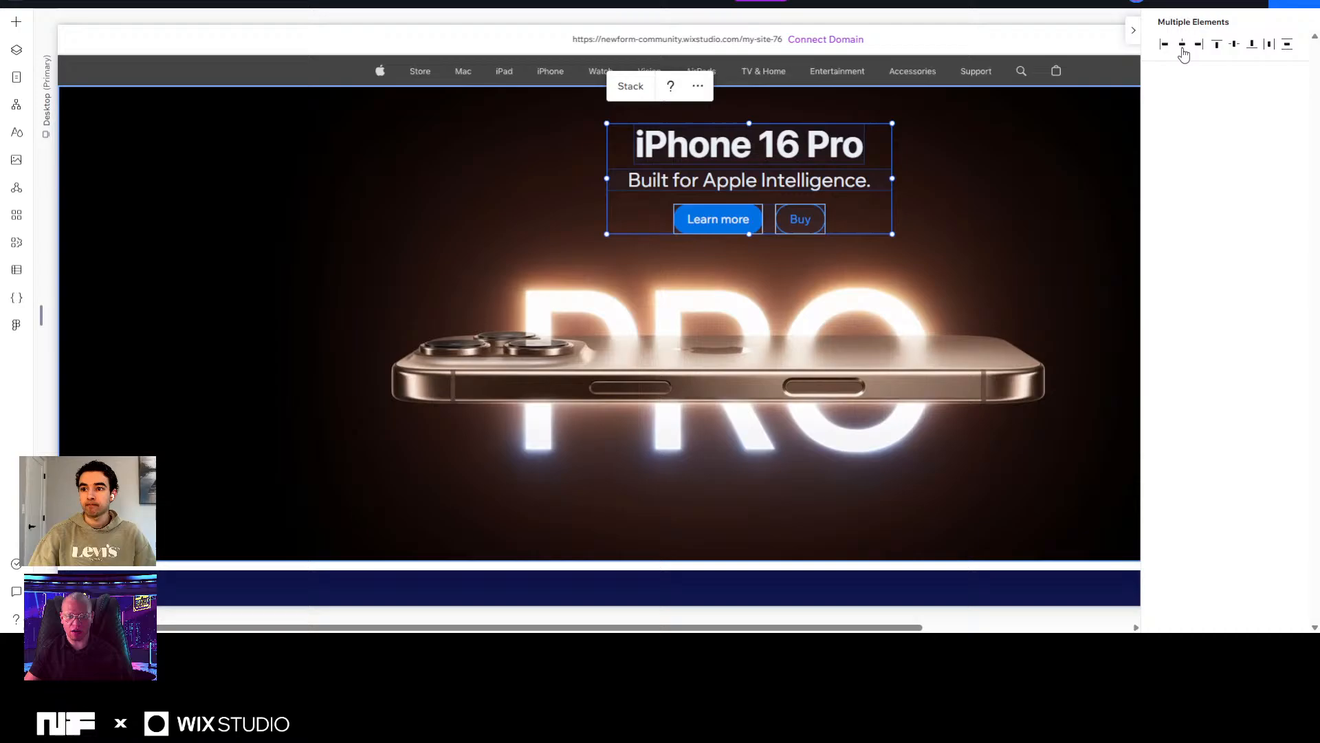
click(631, 88)
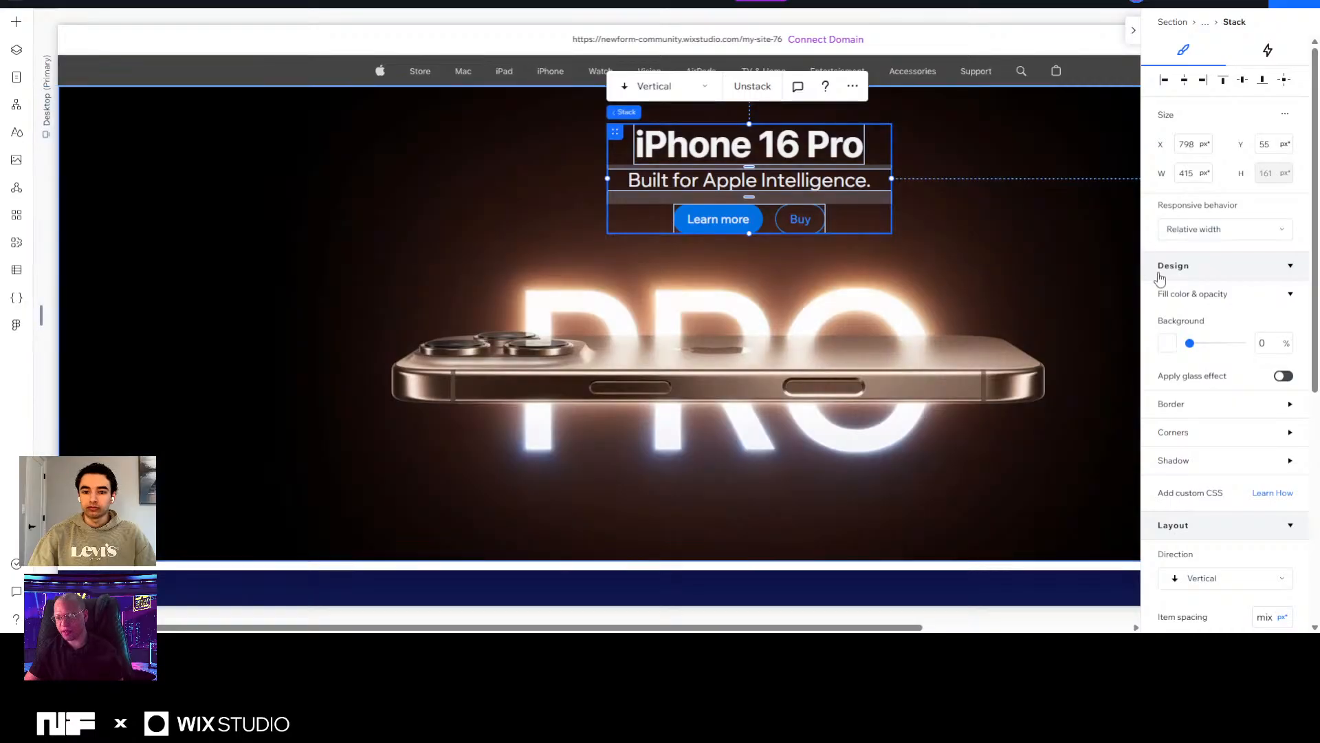
Set the new hero stack's item spacing to 10 px, center it horizontally in the section, and collapse the inspector.
scroll(1229, 498, down, 2)
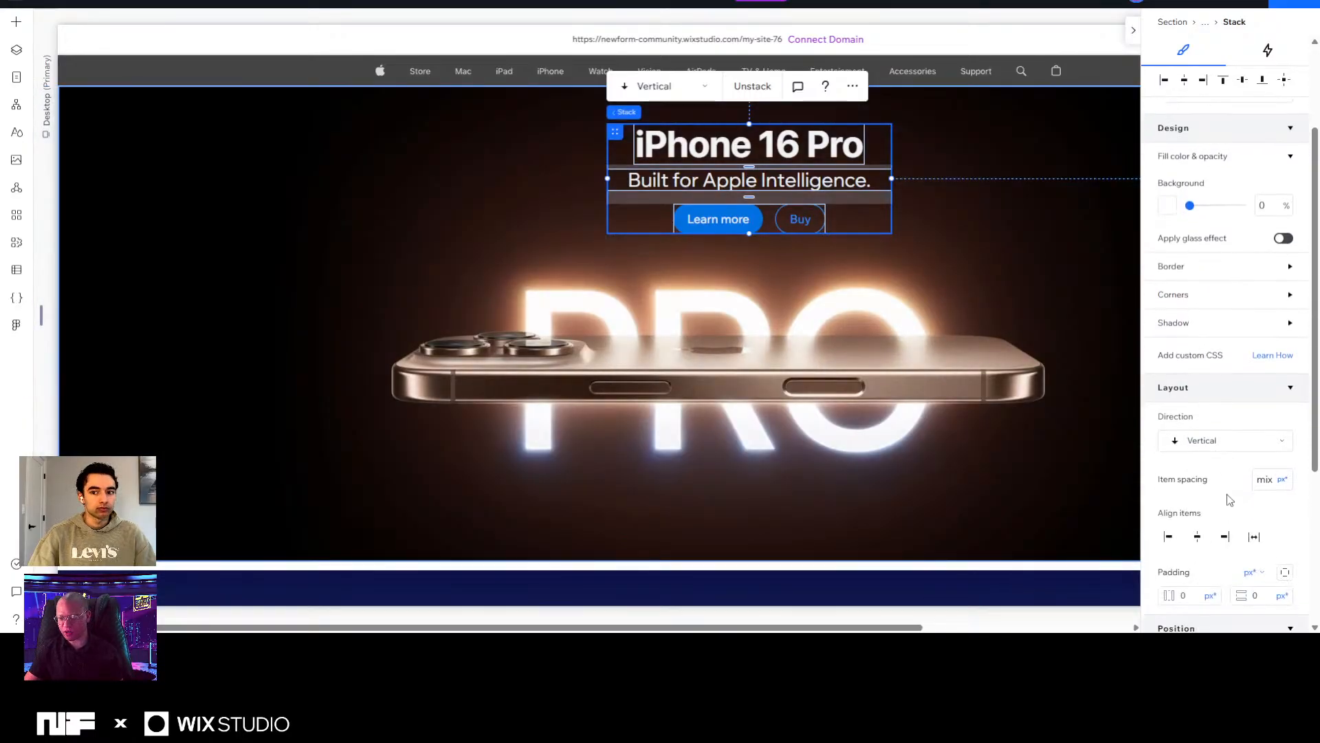
click(1269, 481)
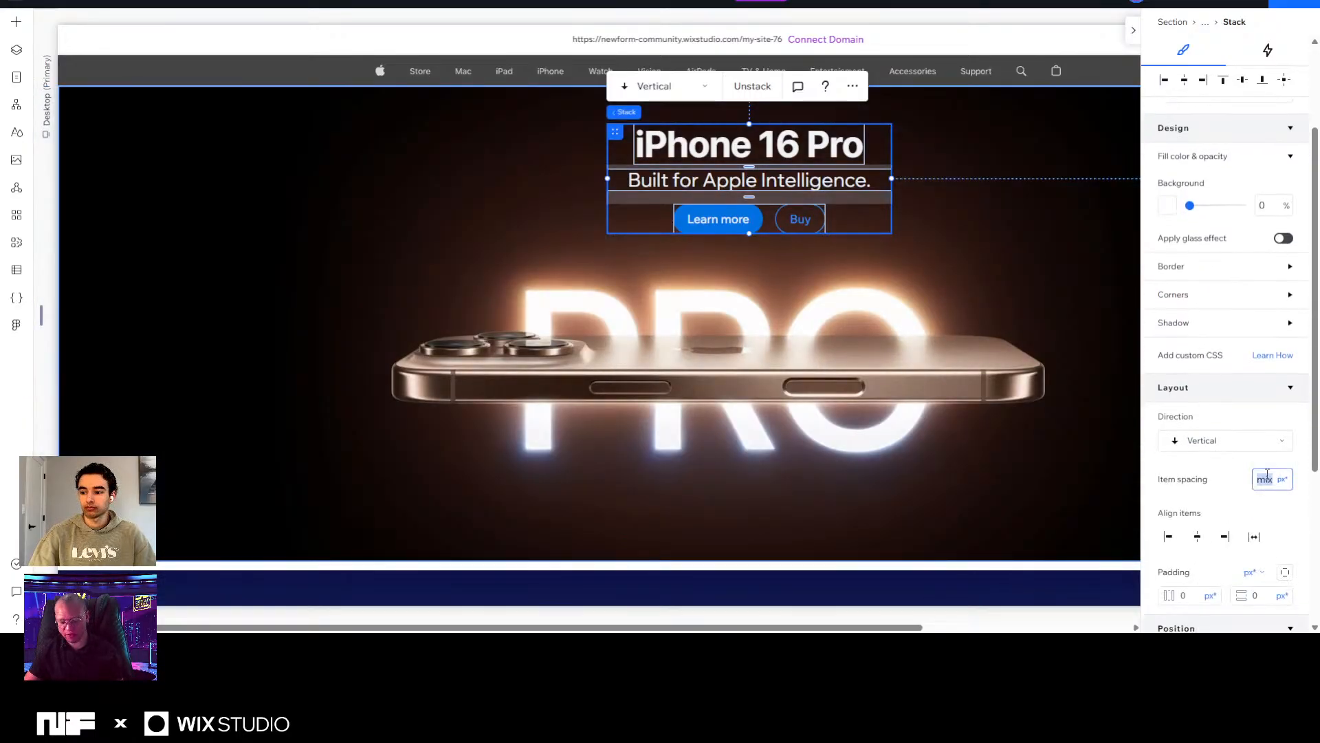
text(10)
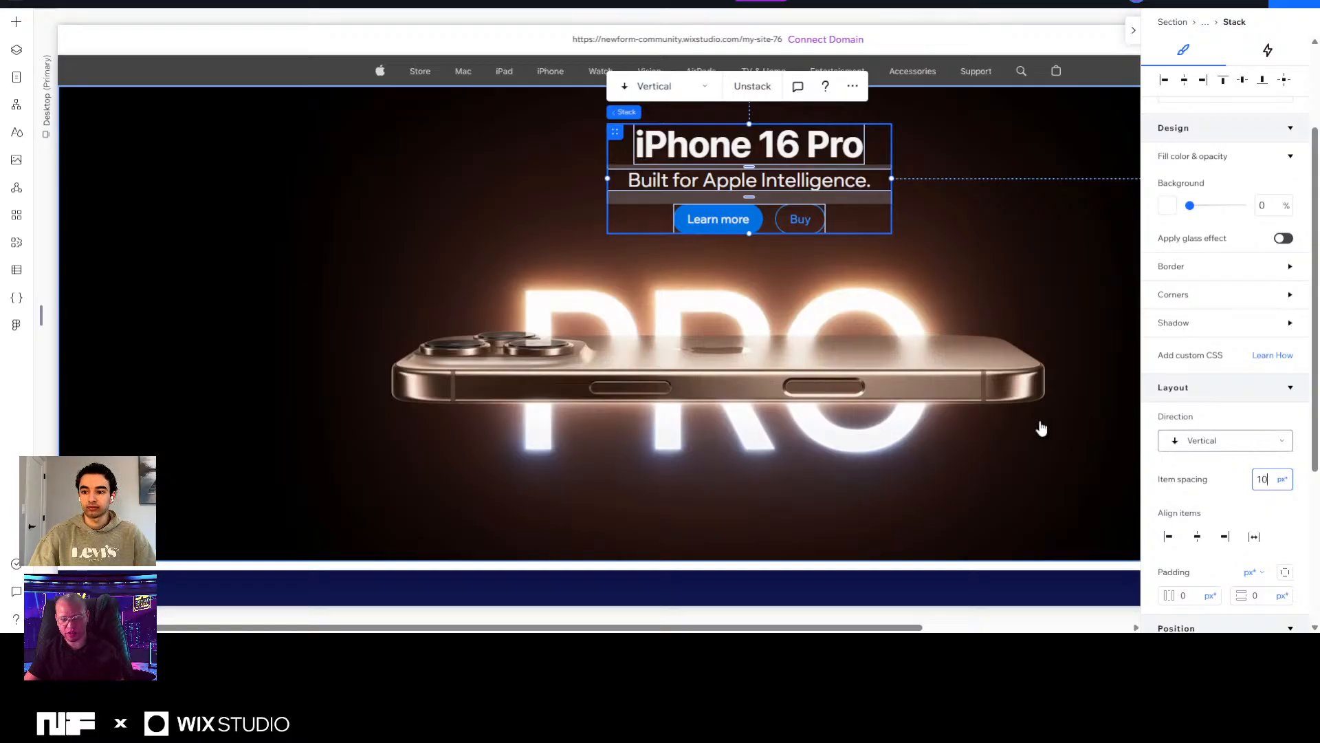
key(Return)
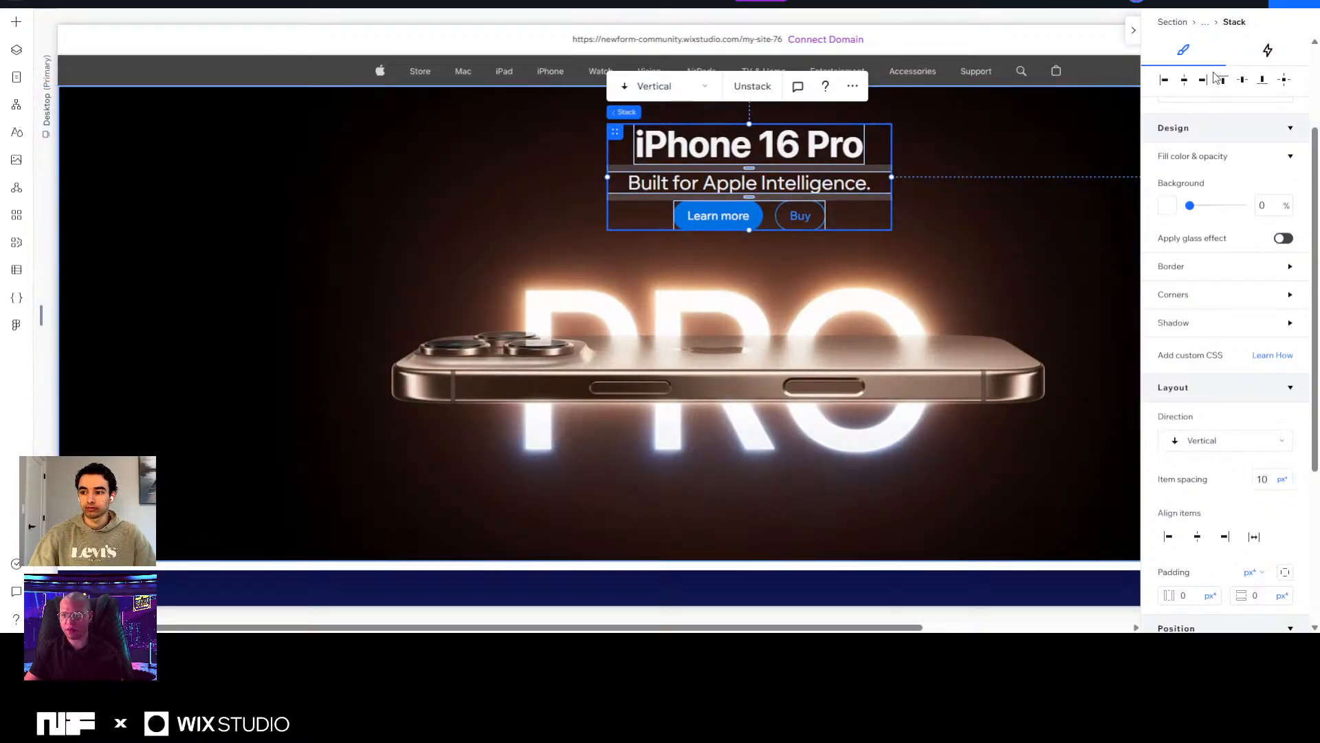
click(1188, 86)
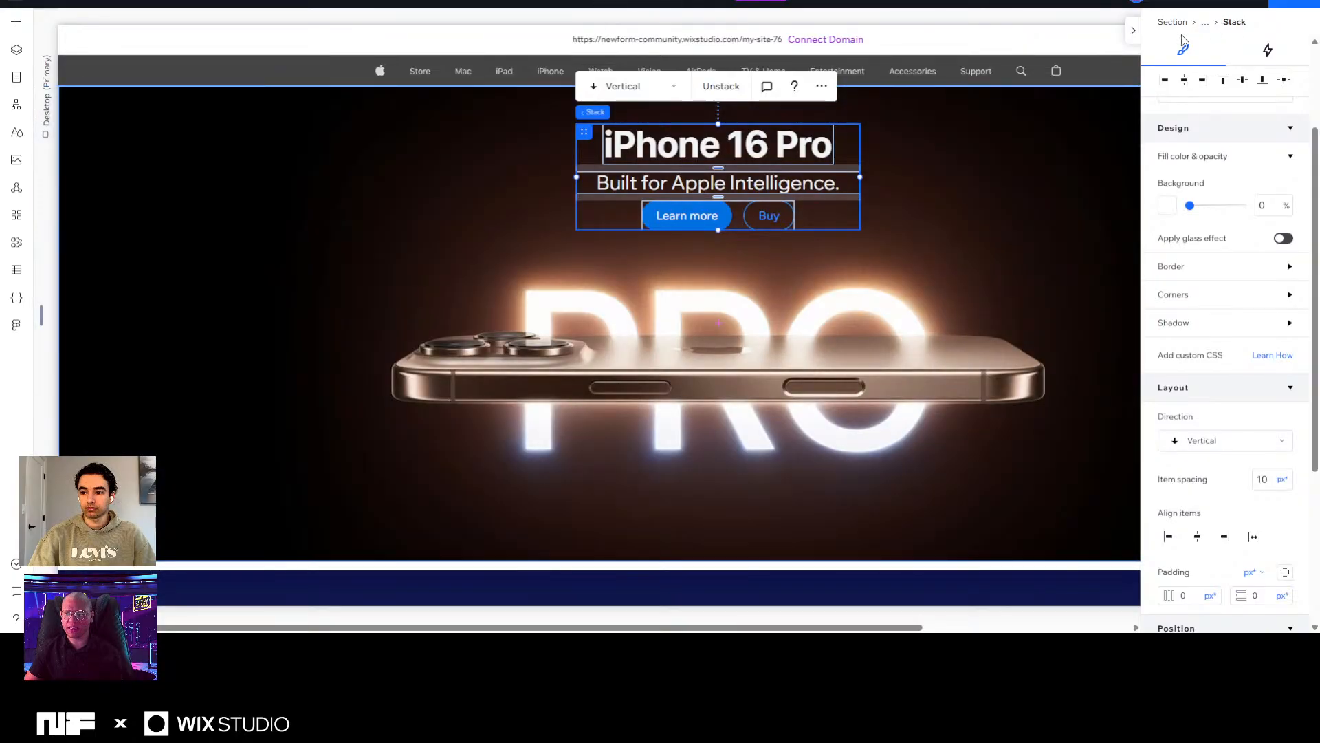
click(1133, 29)
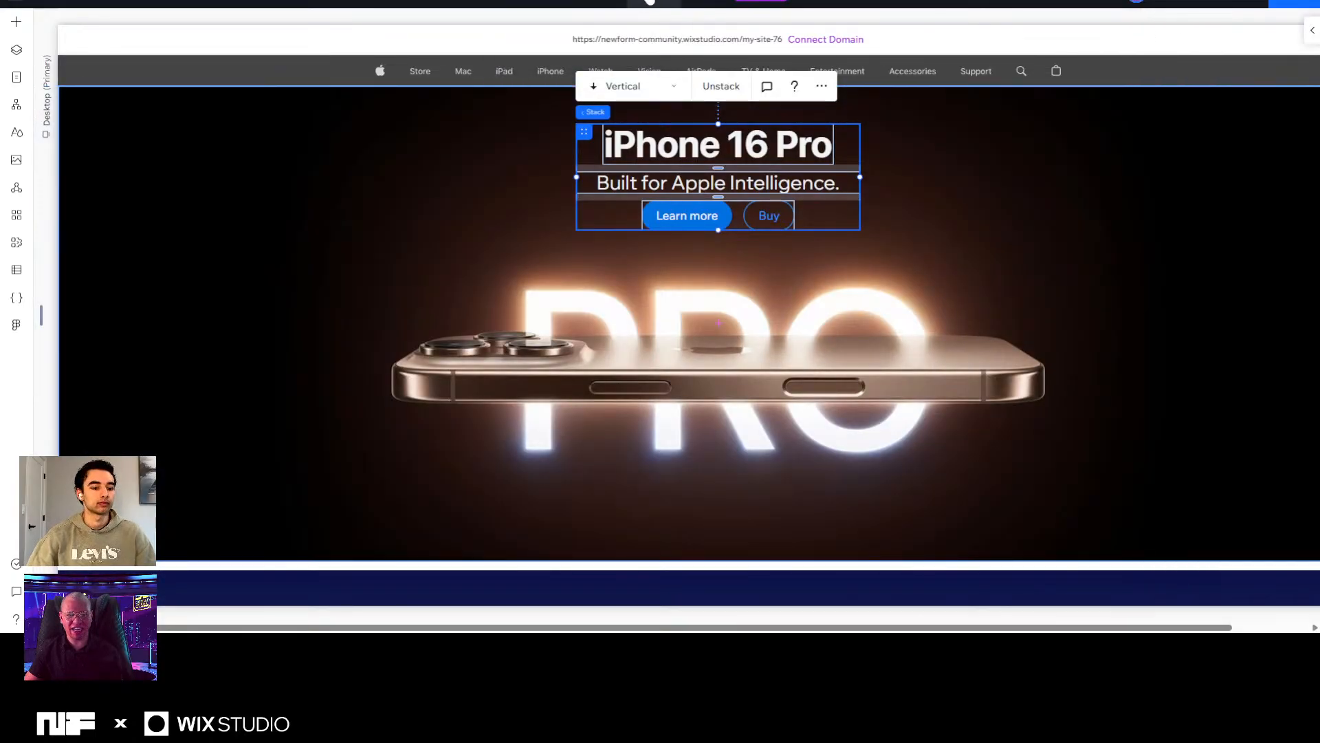
Set the desktop breakpoint's editing size to 1440 px and switch to the Tablet (1000px and below) view.
click(643, 2)
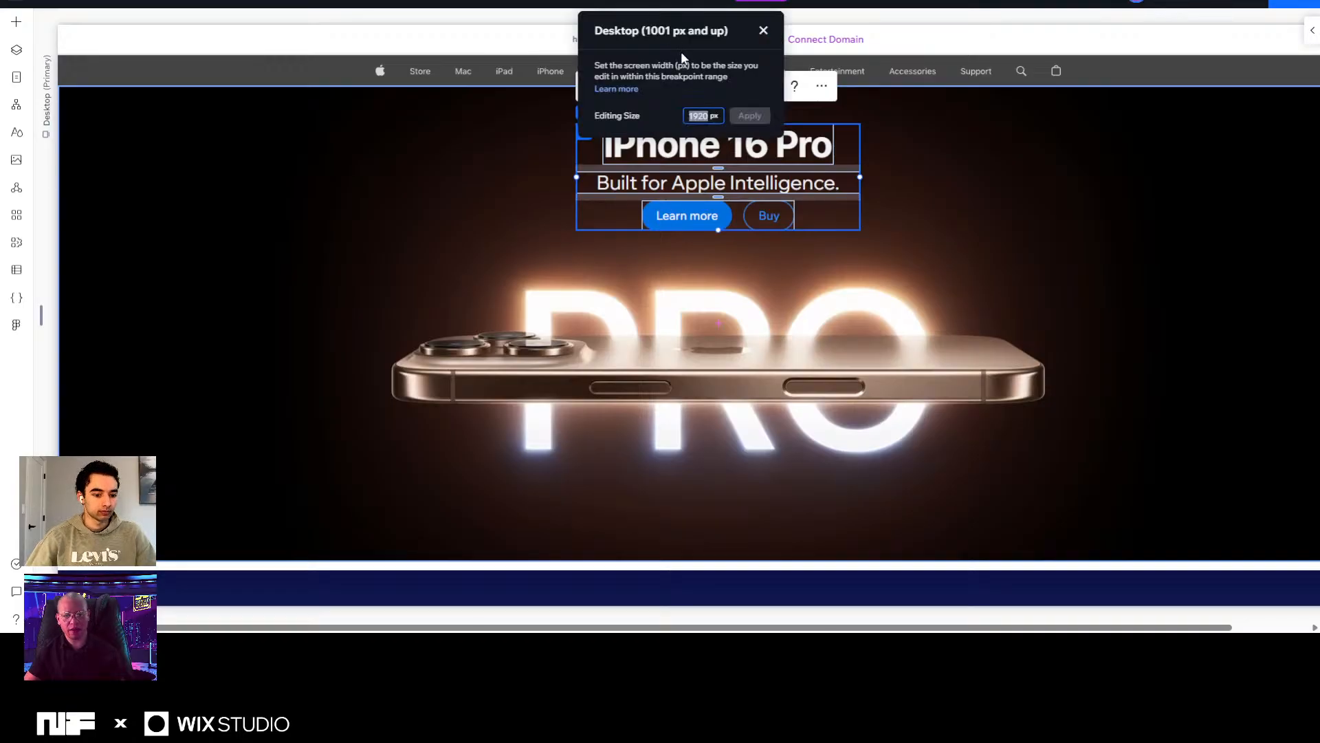
text(14)
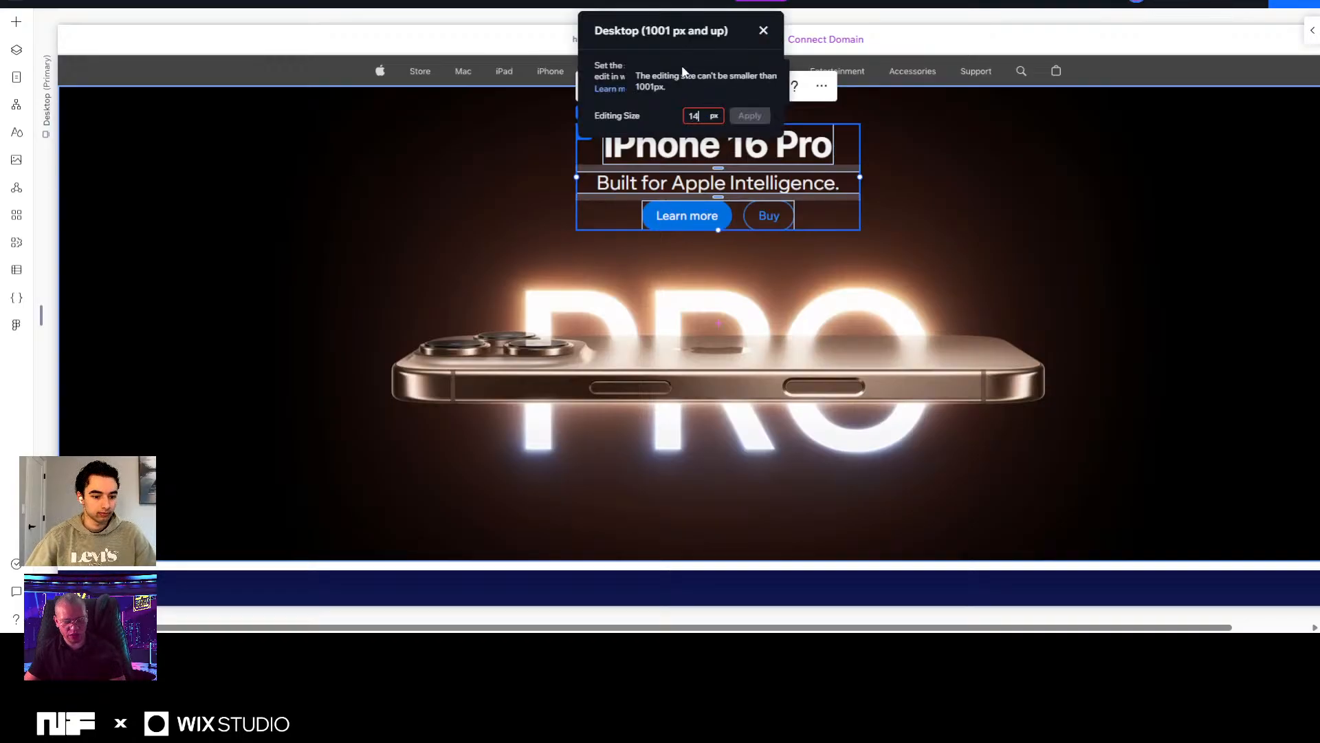
text(40)
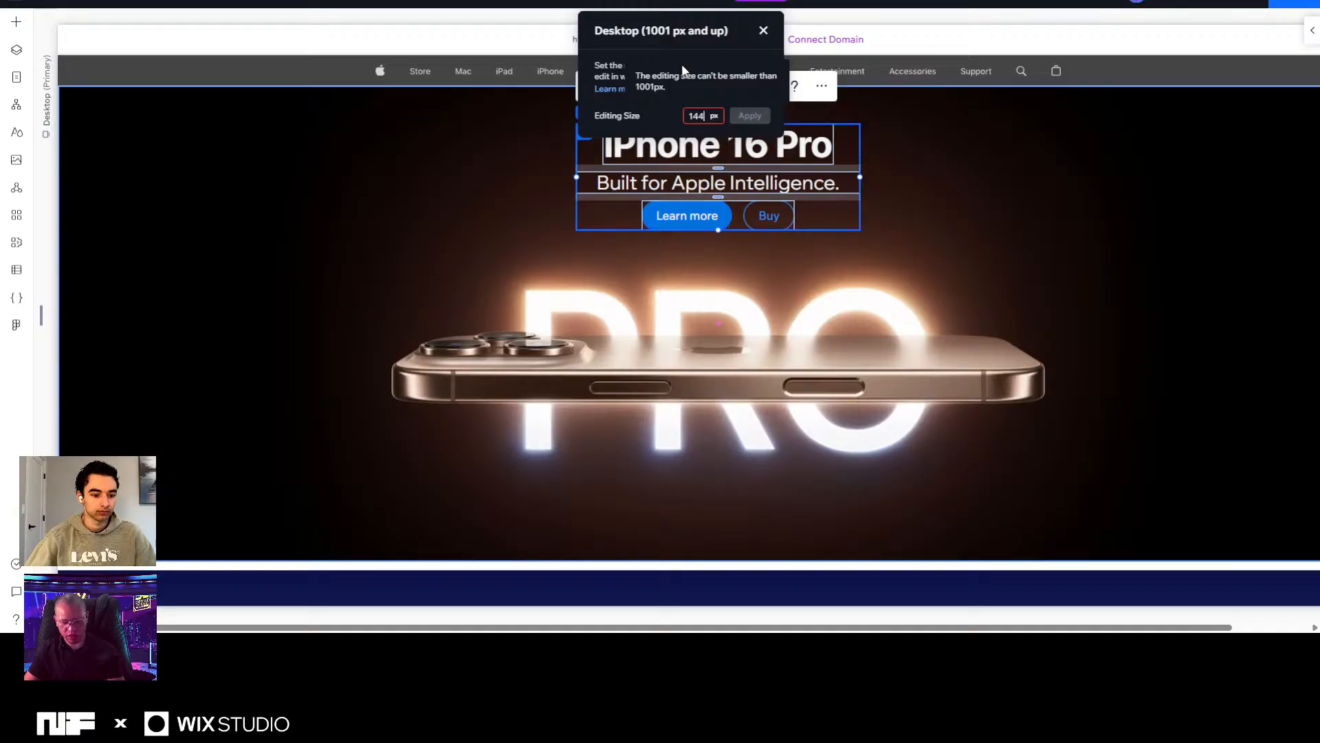
key(Return)
click(1252, 157)
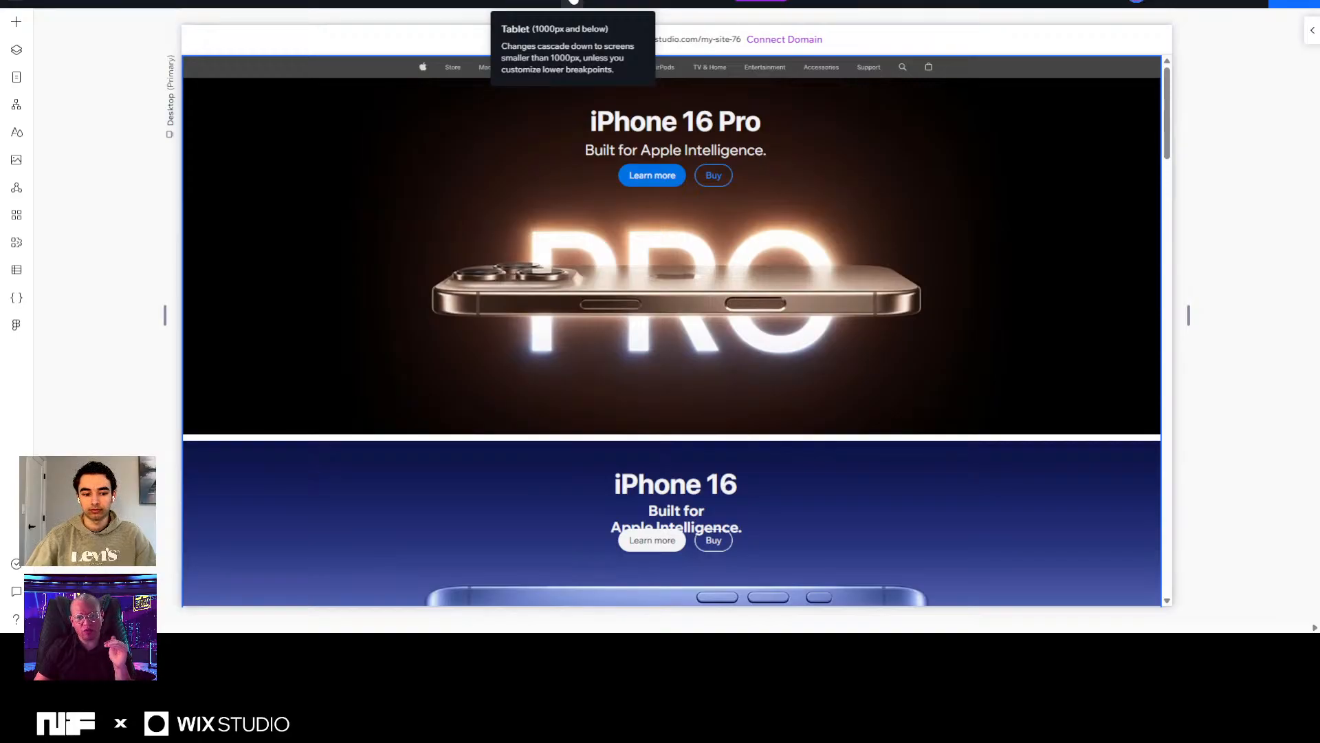
click(574, 2)
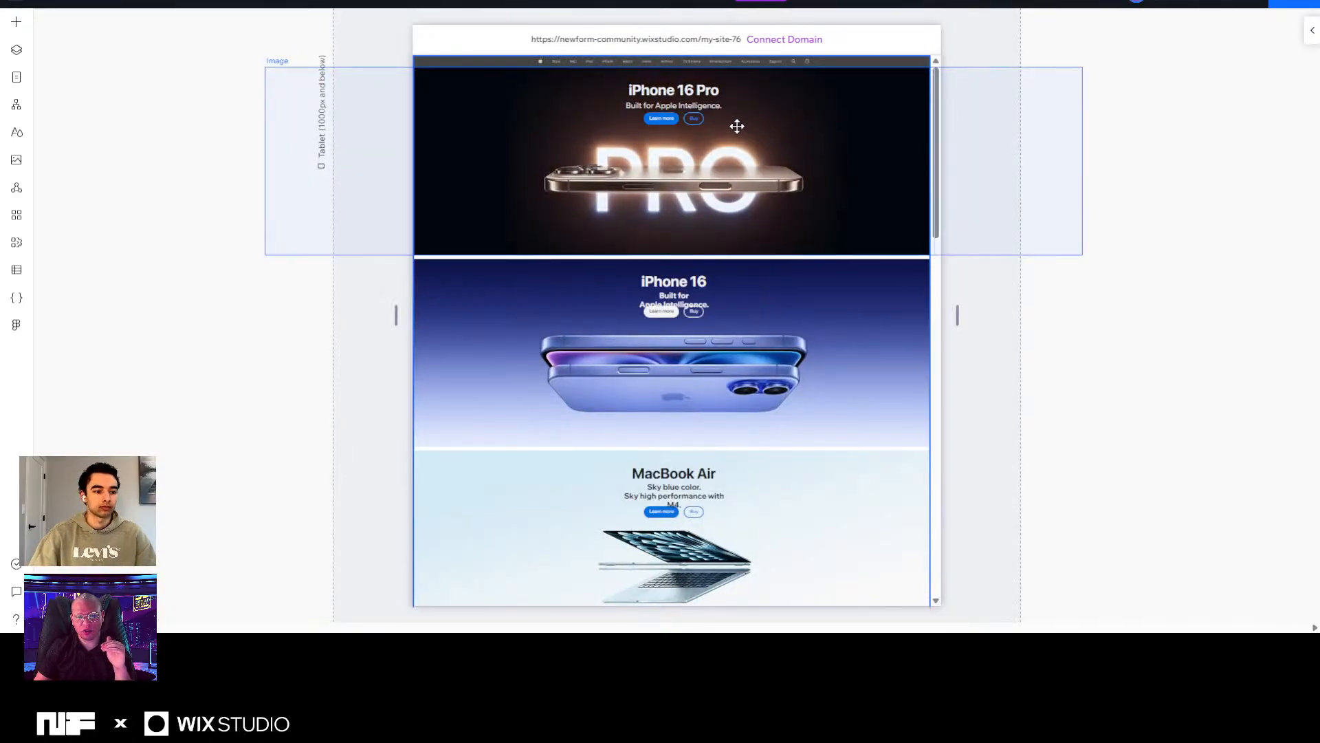
Check how the imported page scales from hero to footer in the Mobile (750px and below) view, and return to the Desktop view.
click(634, 6)
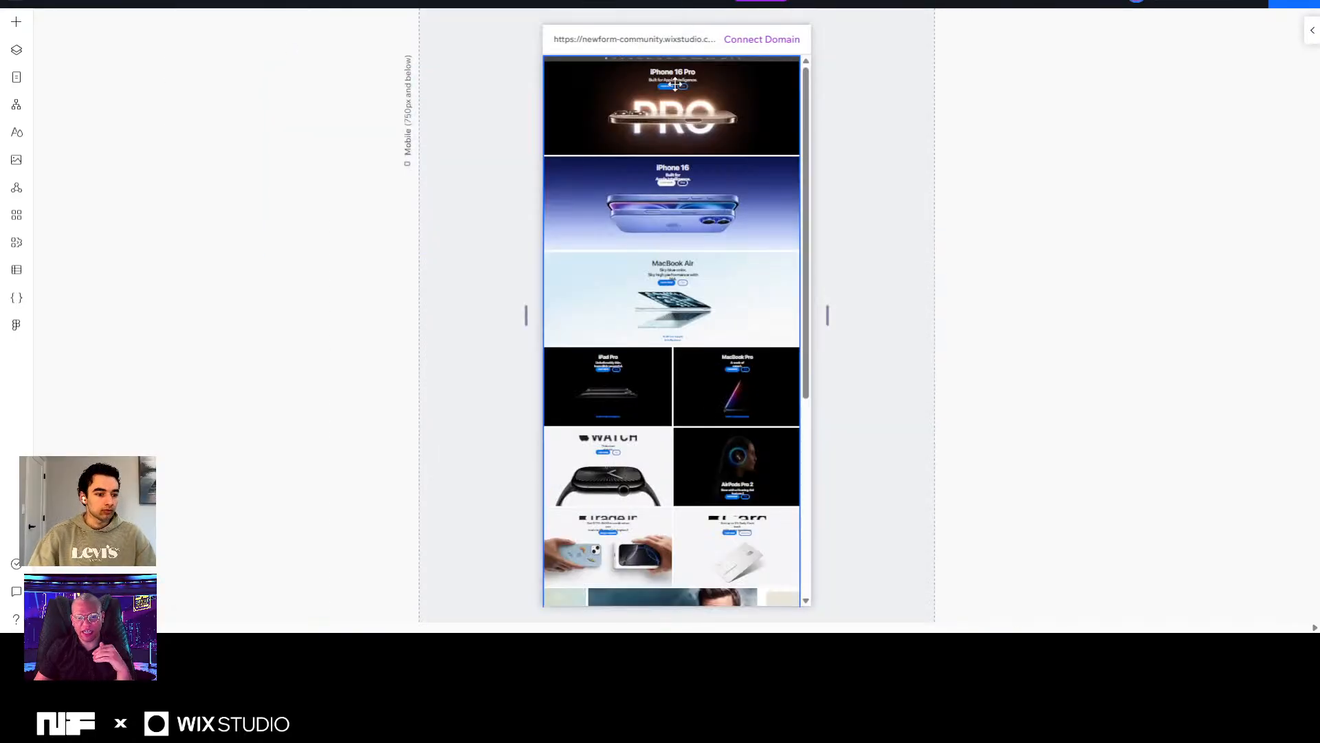
scroll(744, 205, down, 5)
scroll(729, 172, up, 5)
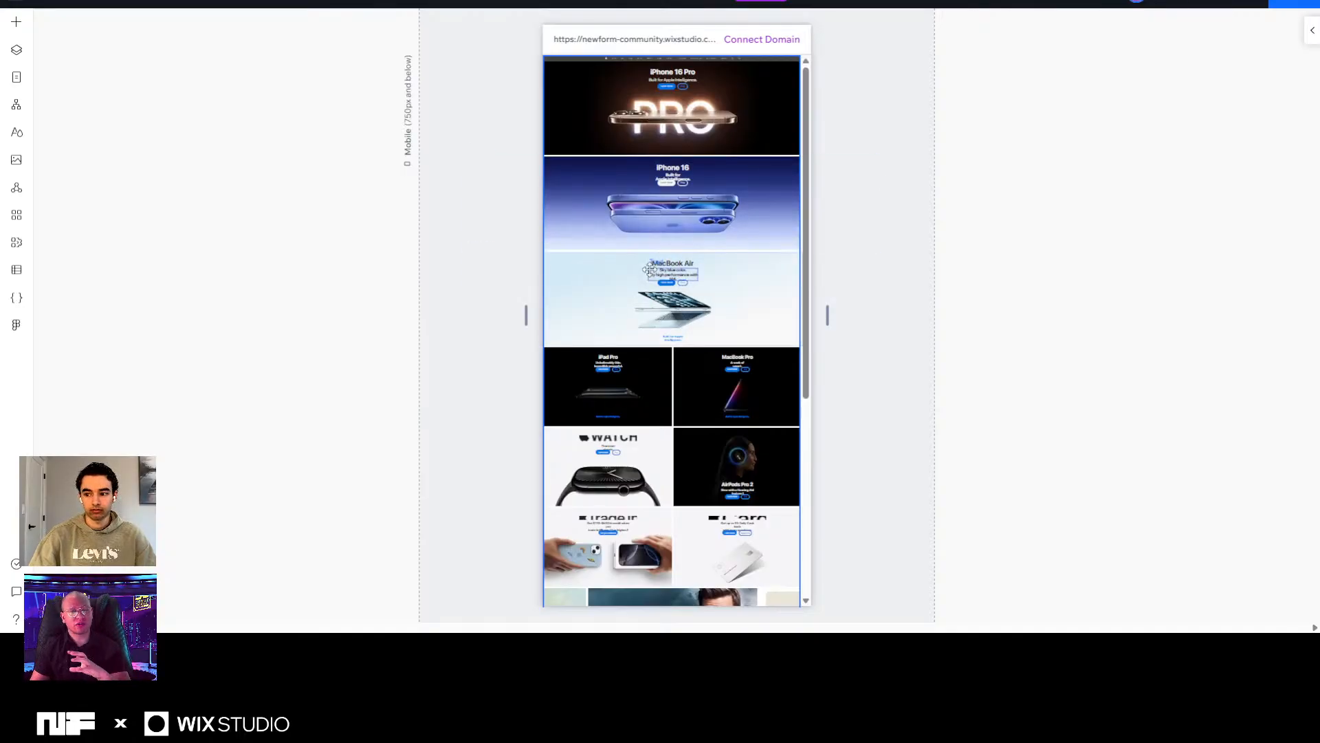
scroll(650, 249, down, 5)
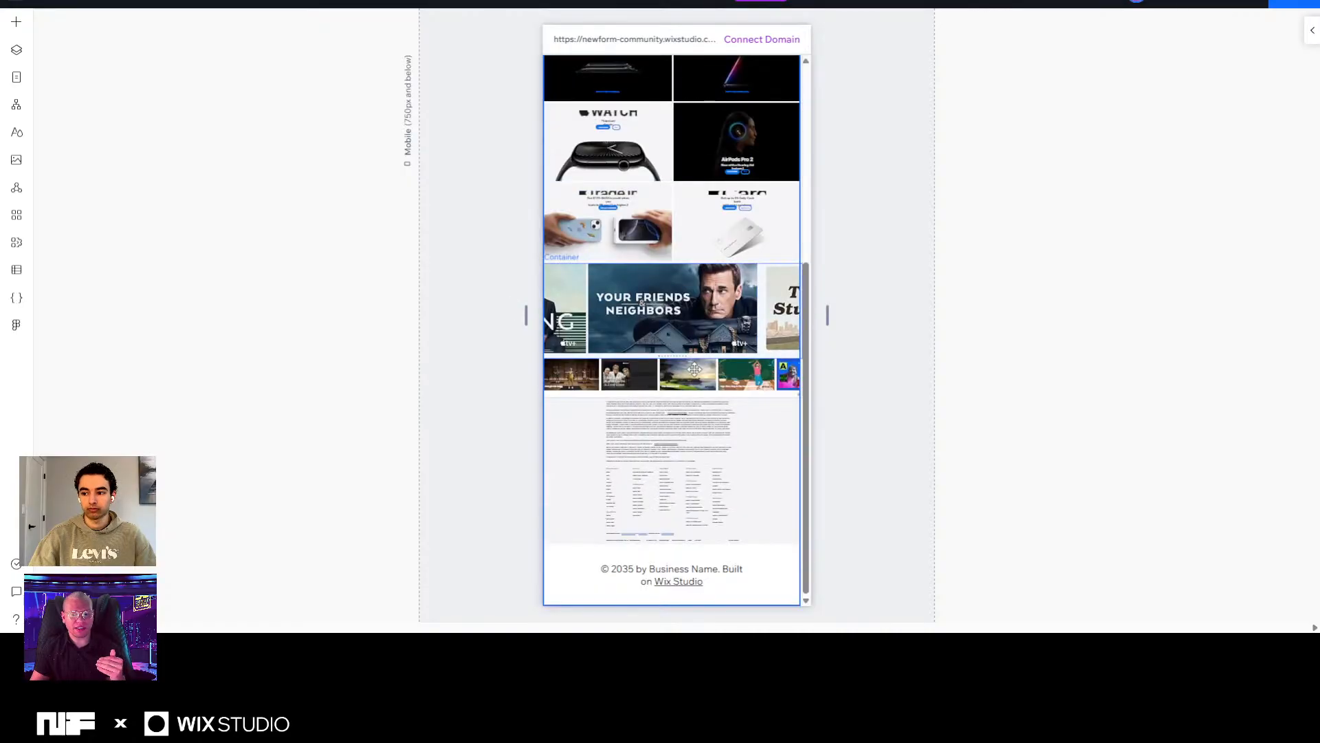
scroll(709, 189, up, 5)
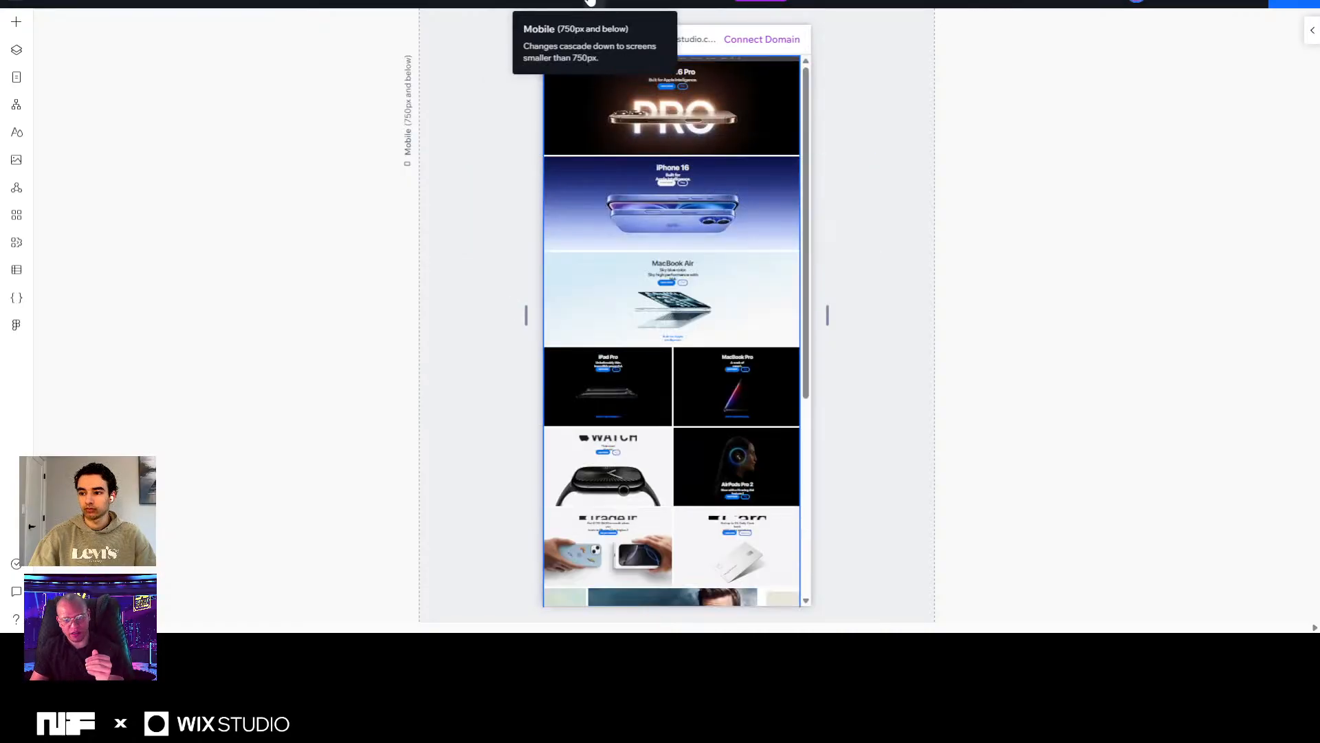
click(555, 3)
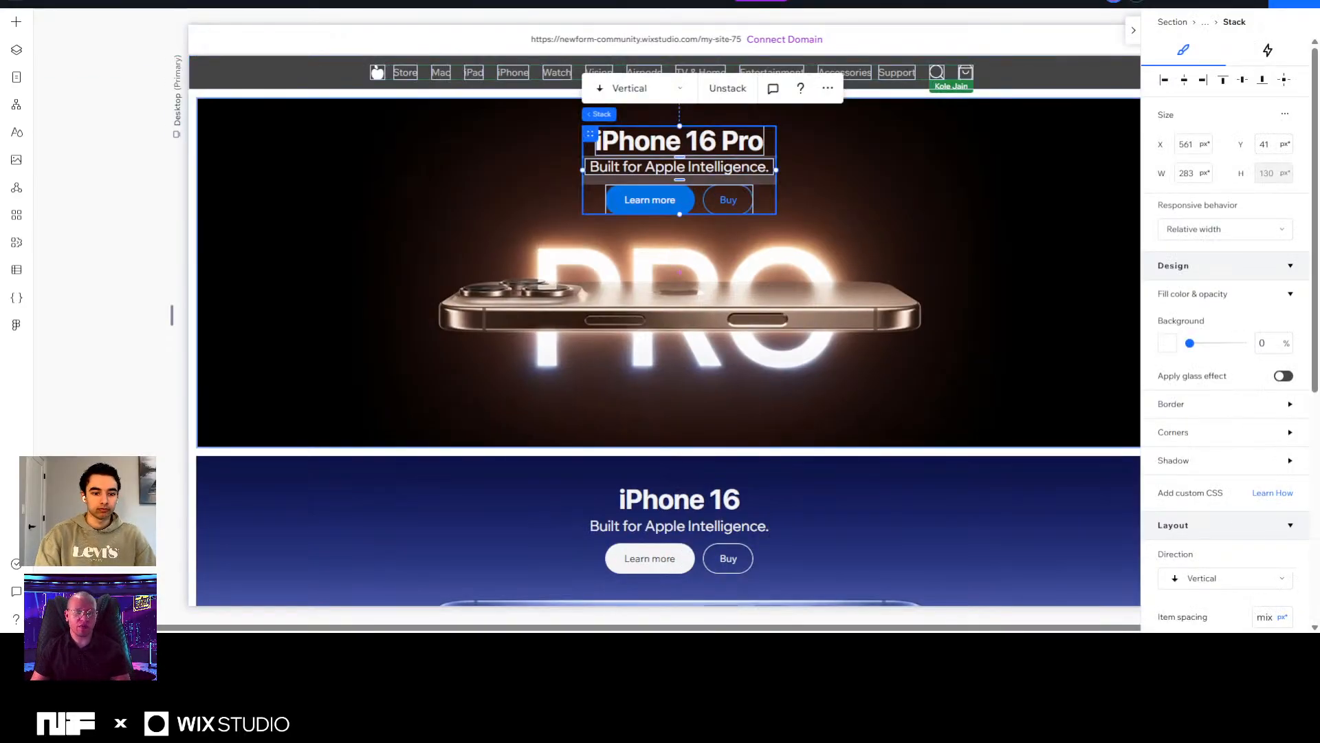
Collapse the inspector on the finished my-site-75 version and review its page down to the footer in the Tablet (1000px and below) view.
click(1134, 30)
click(1211, 59)
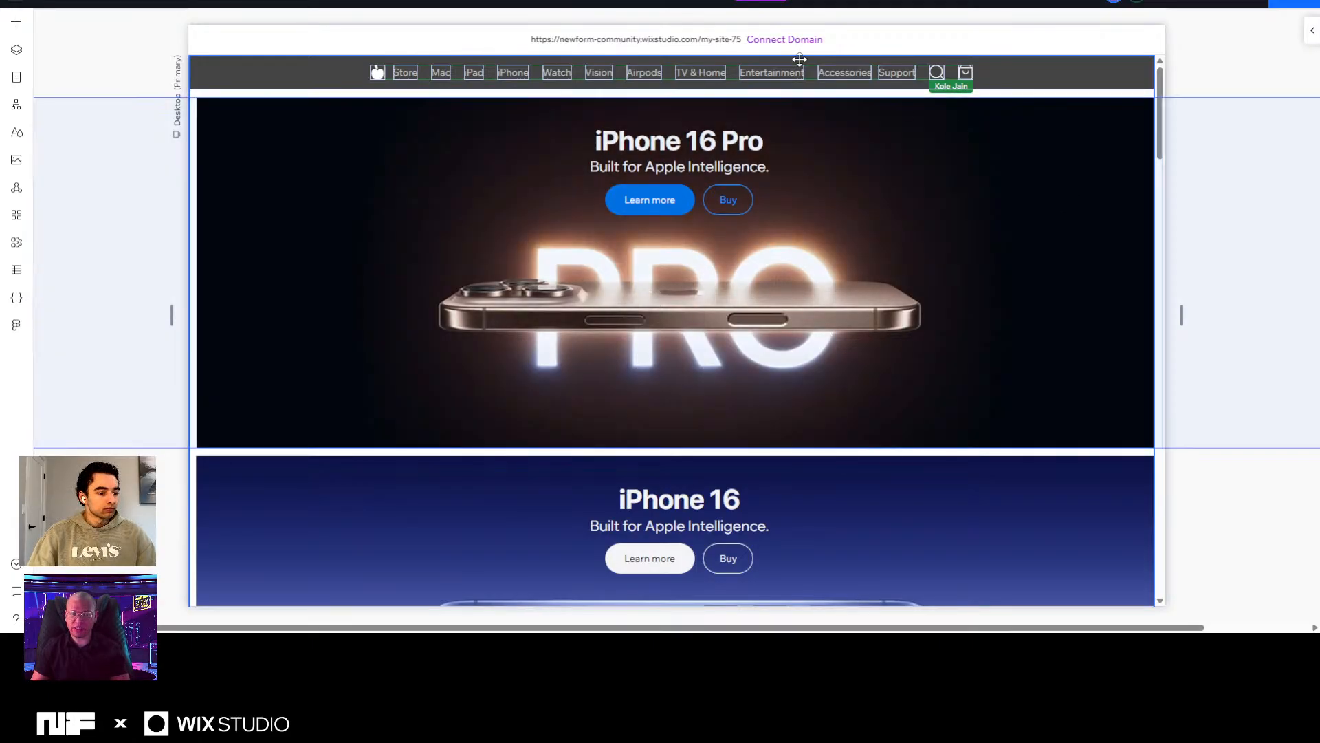
click(575, 3)
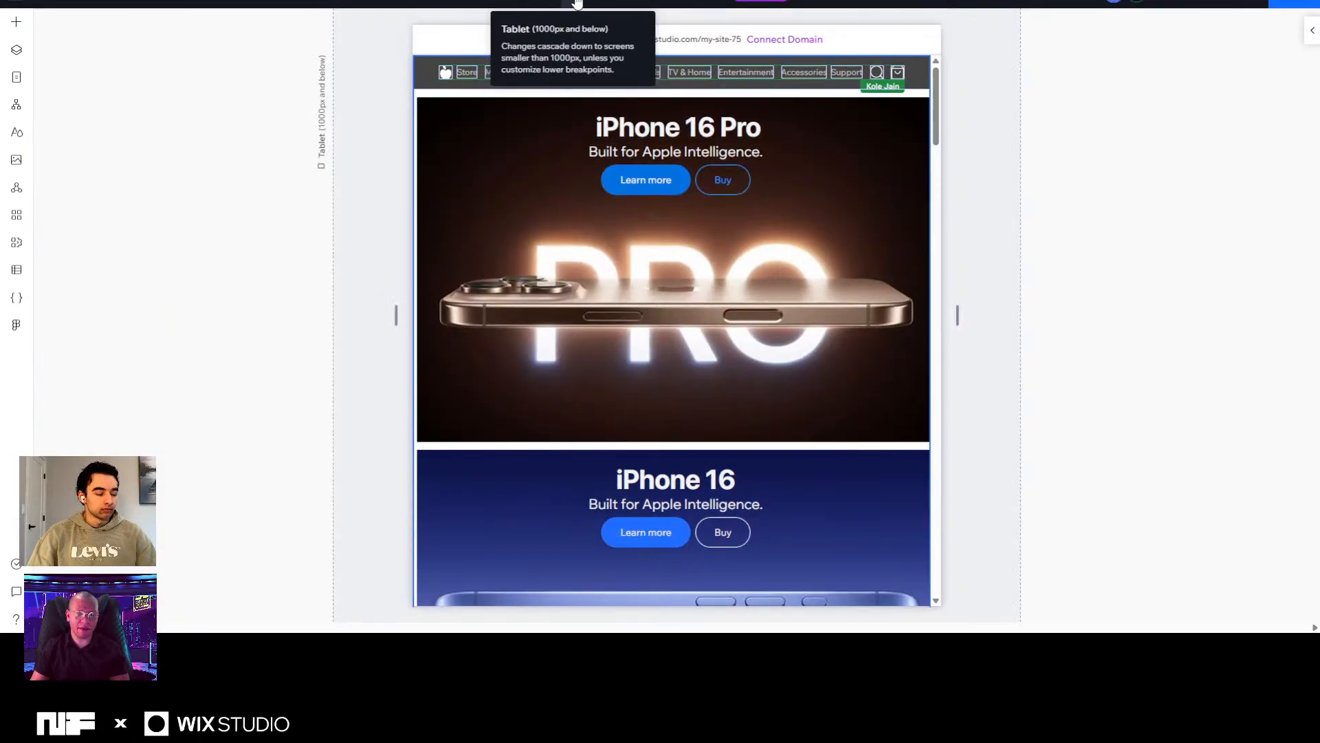
scroll(686, 182, down, 15)
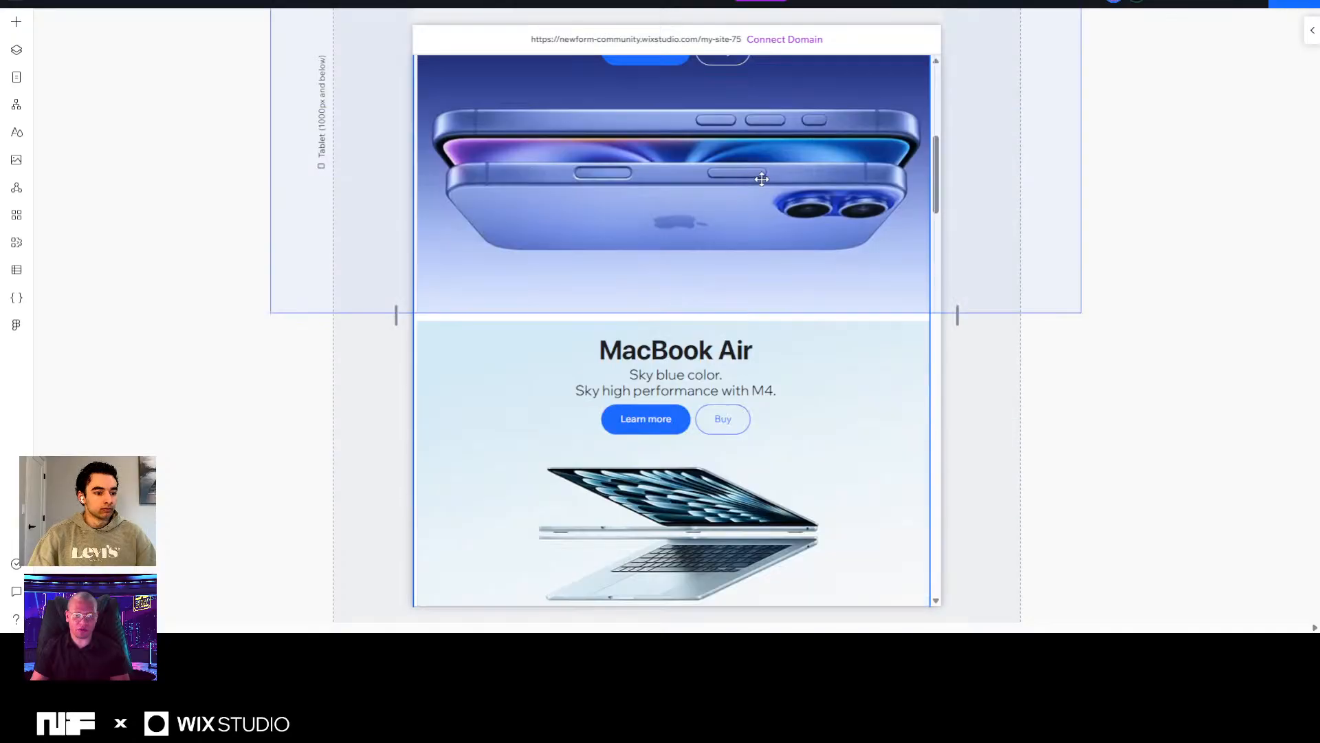
scroll(801, 170, down, 15)
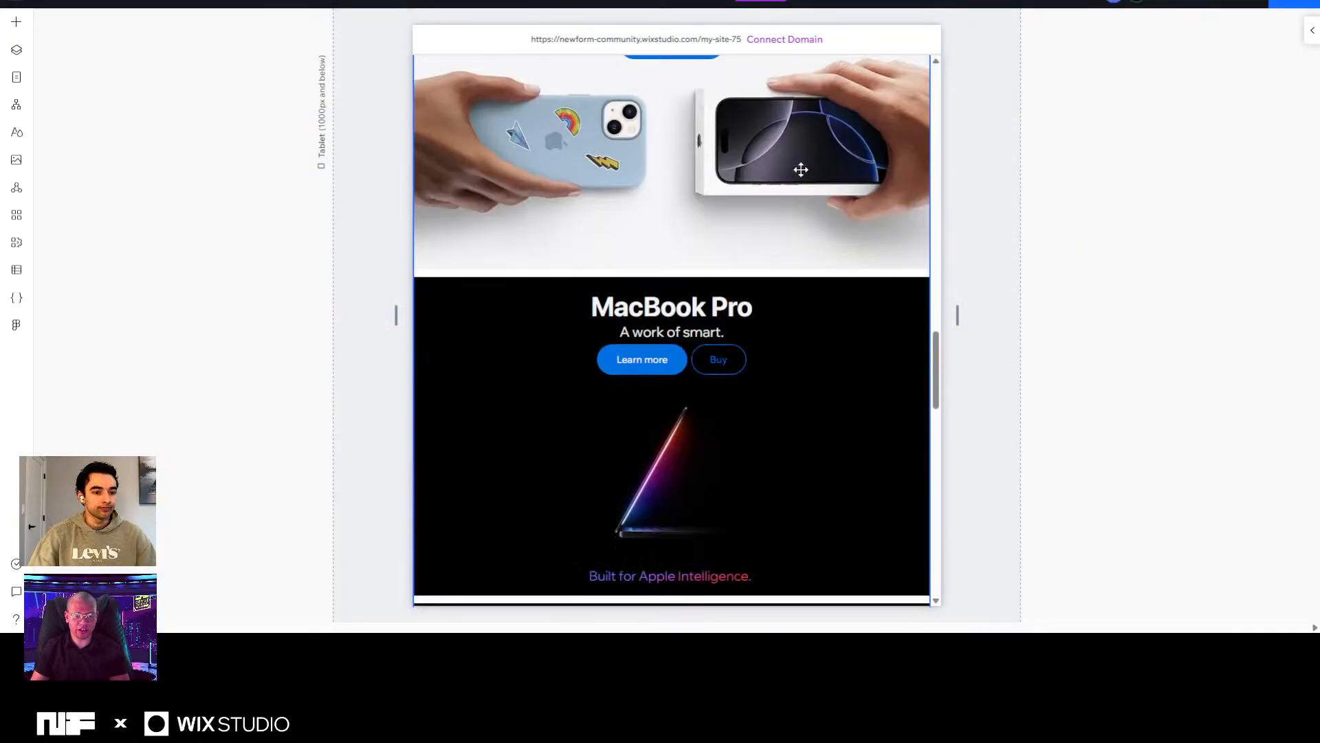
scroll(802, 170, down, 15)
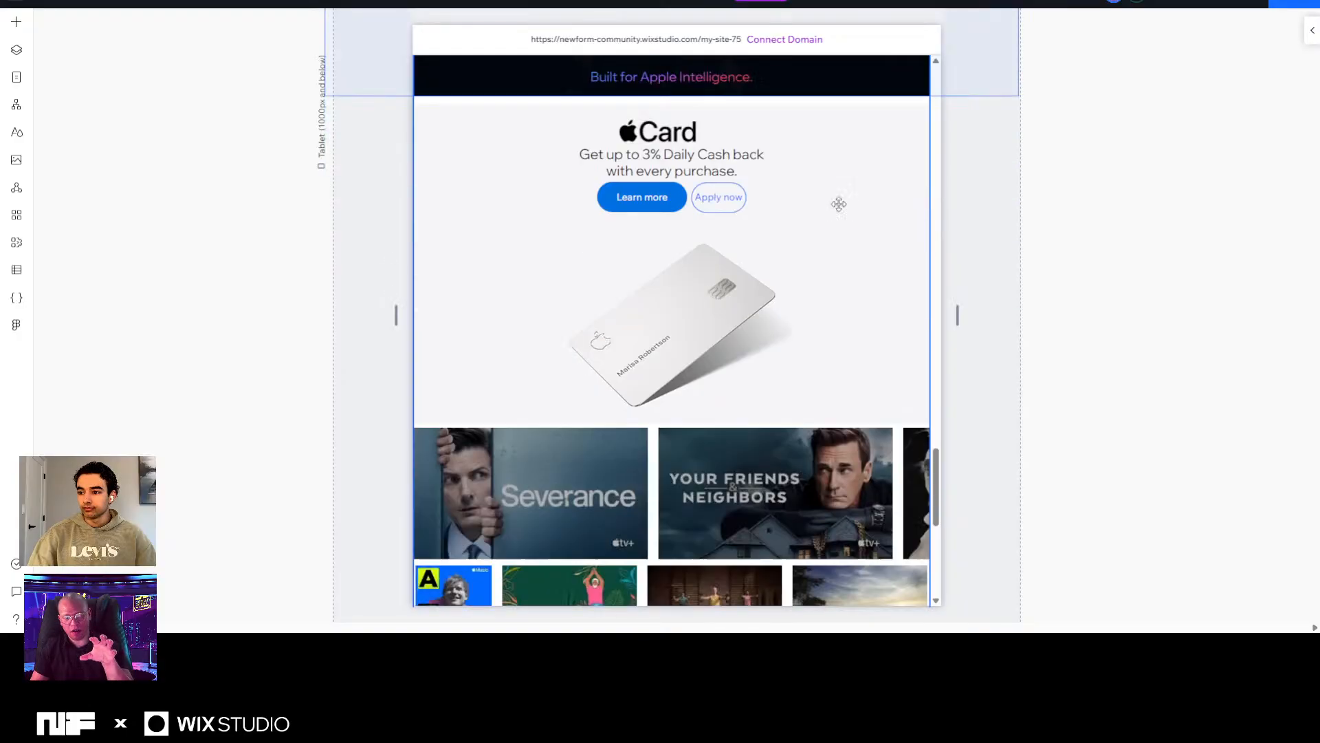
scroll(839, 204, down, 3)
scroll(824, 286, down, 12)
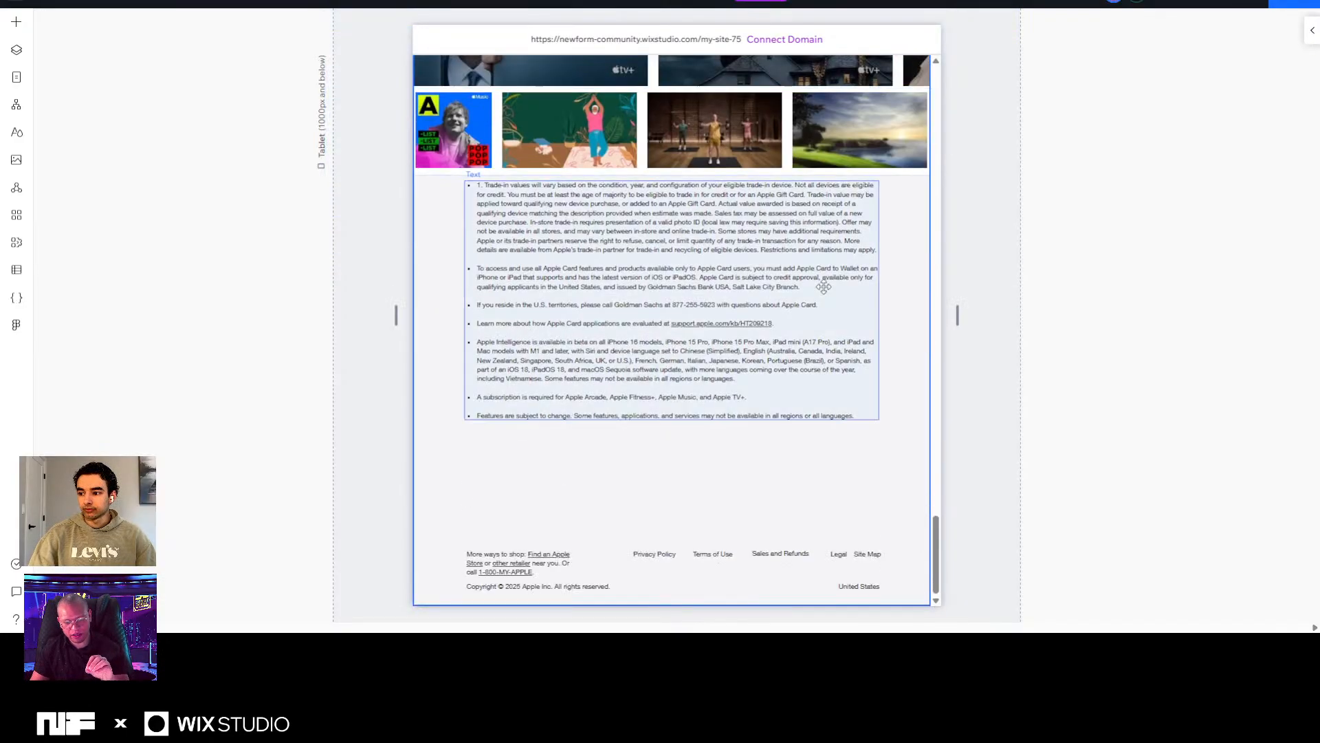
Recheck my-site-75's galleries, footer and stacked product sections from the page end back up to the hero in the Tablet view.
scroll(827, 278, up, 4)
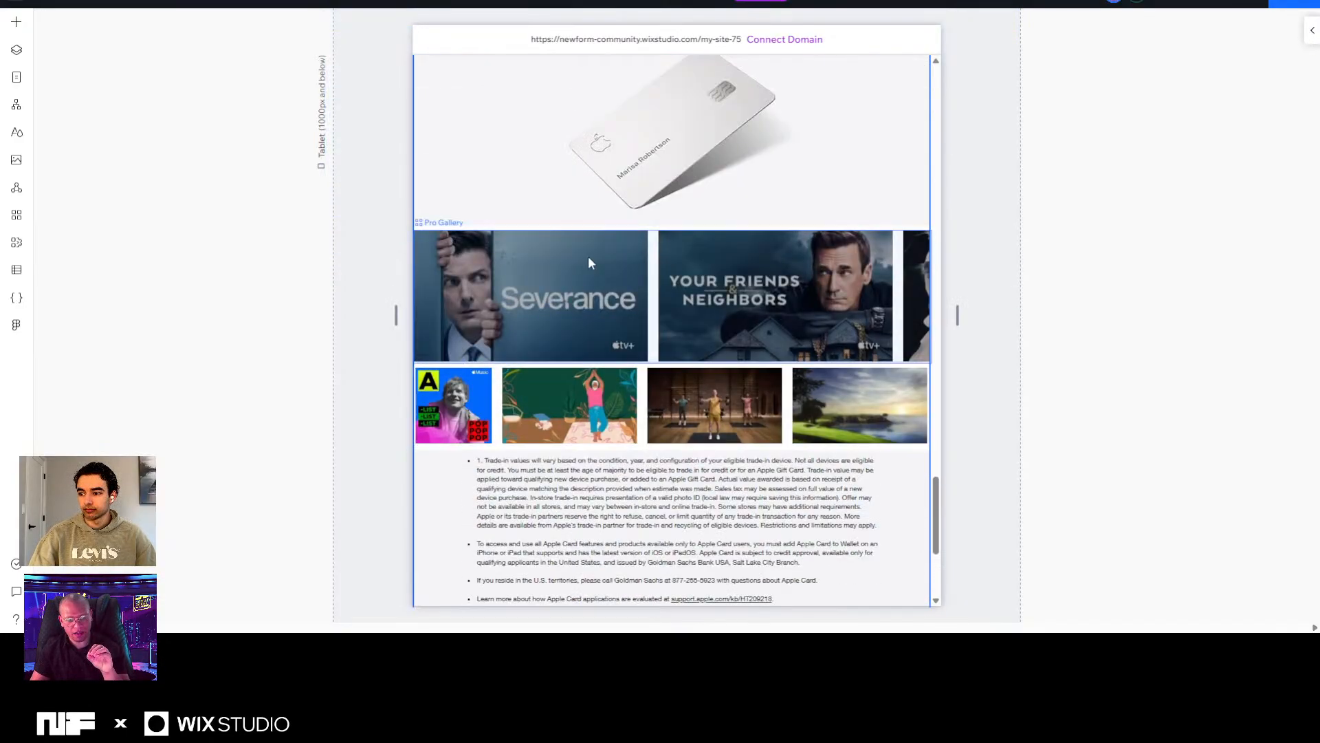
scroll(791, 341, down, 5)
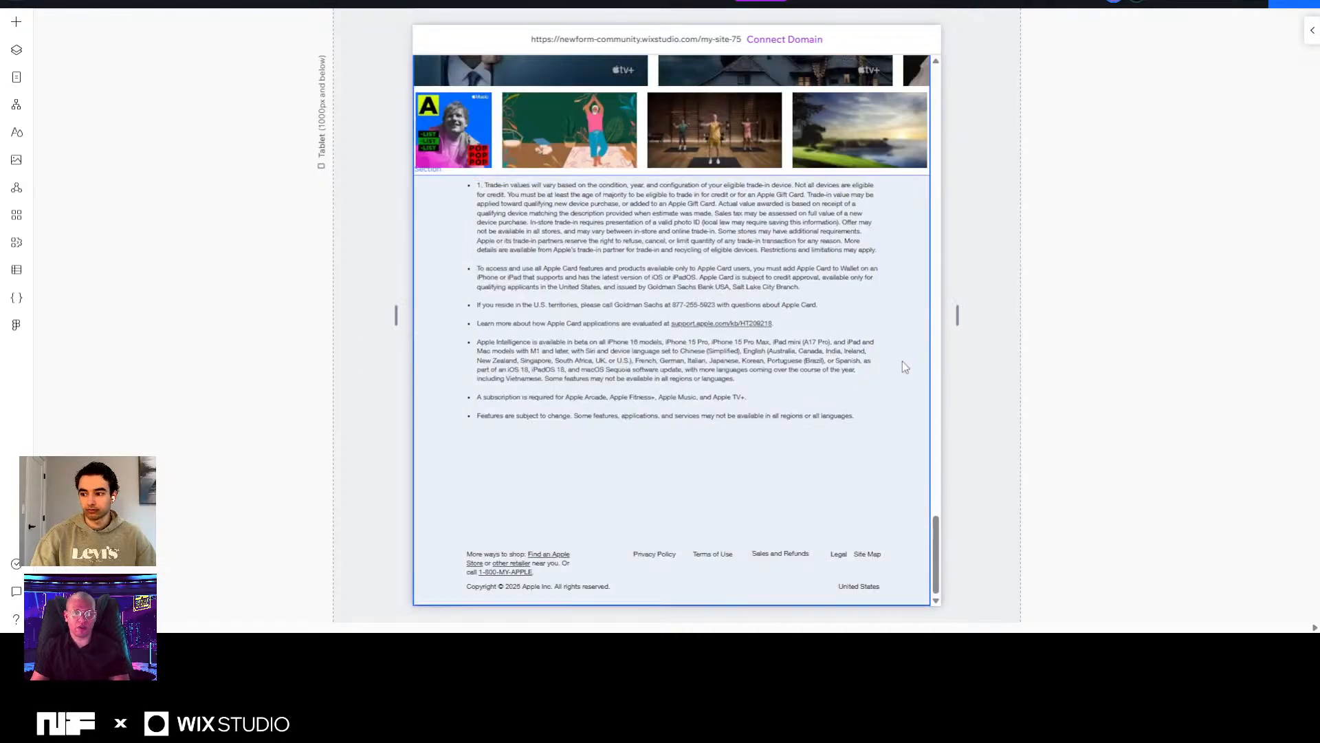
scroll(903, 362, up, 6)
scroll(901, 354, up, 10)
scroll(901, 345, down, 5)
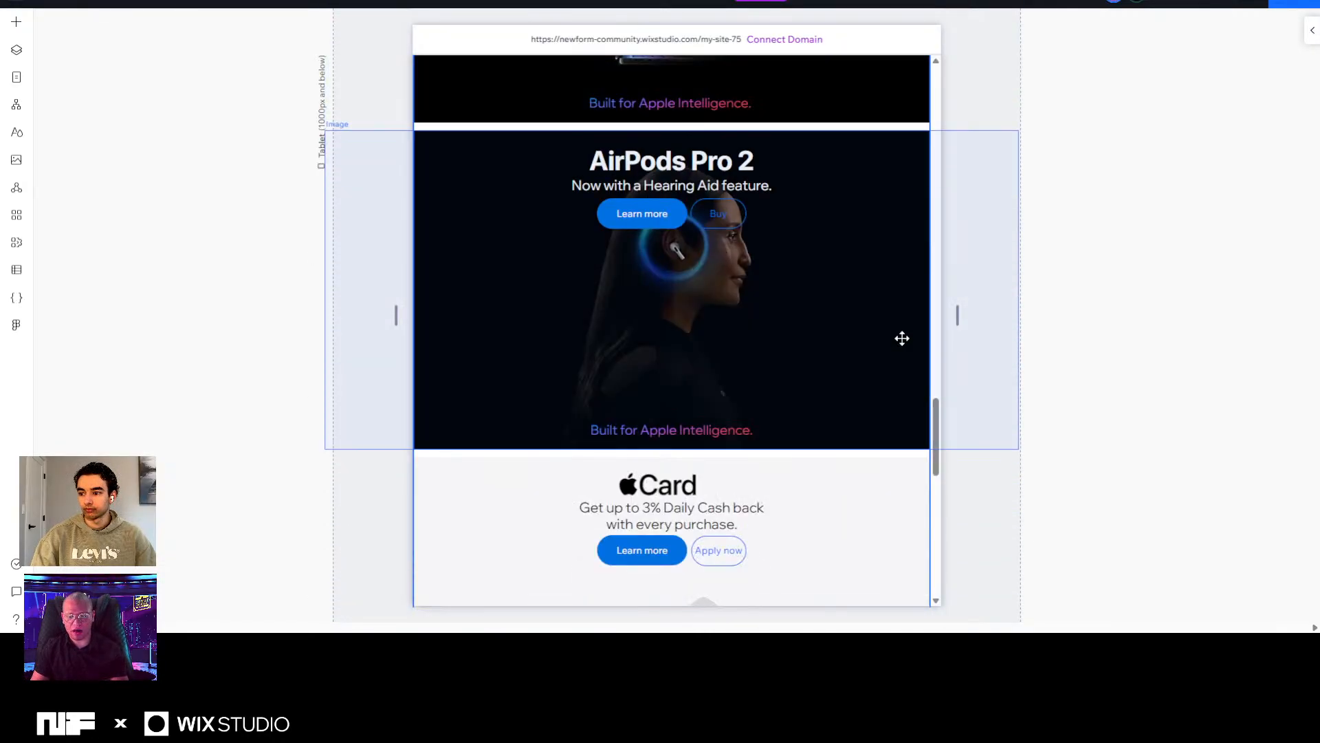
scroll(902, 341, up, 6)
scroll(902, 335, up, 5)
scroll(848, 292, up, 4)
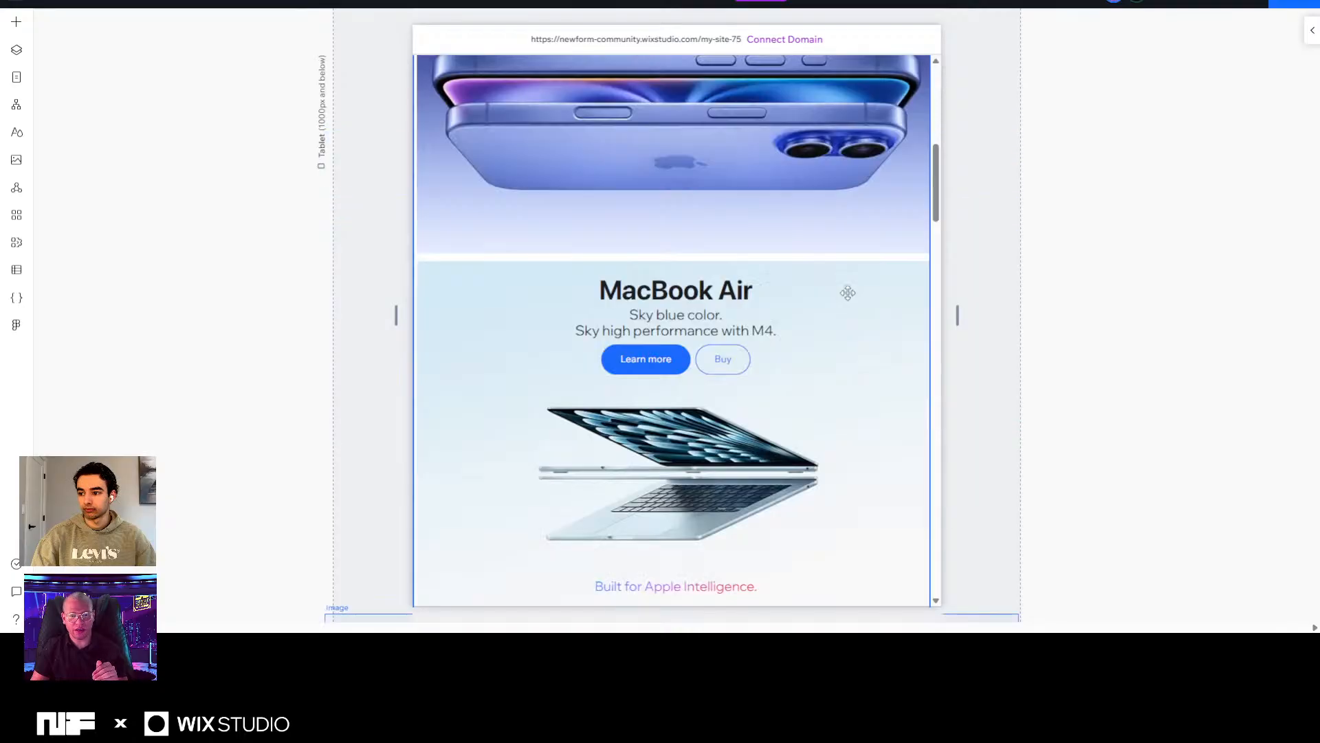
scroll(847, 293, up, 5)
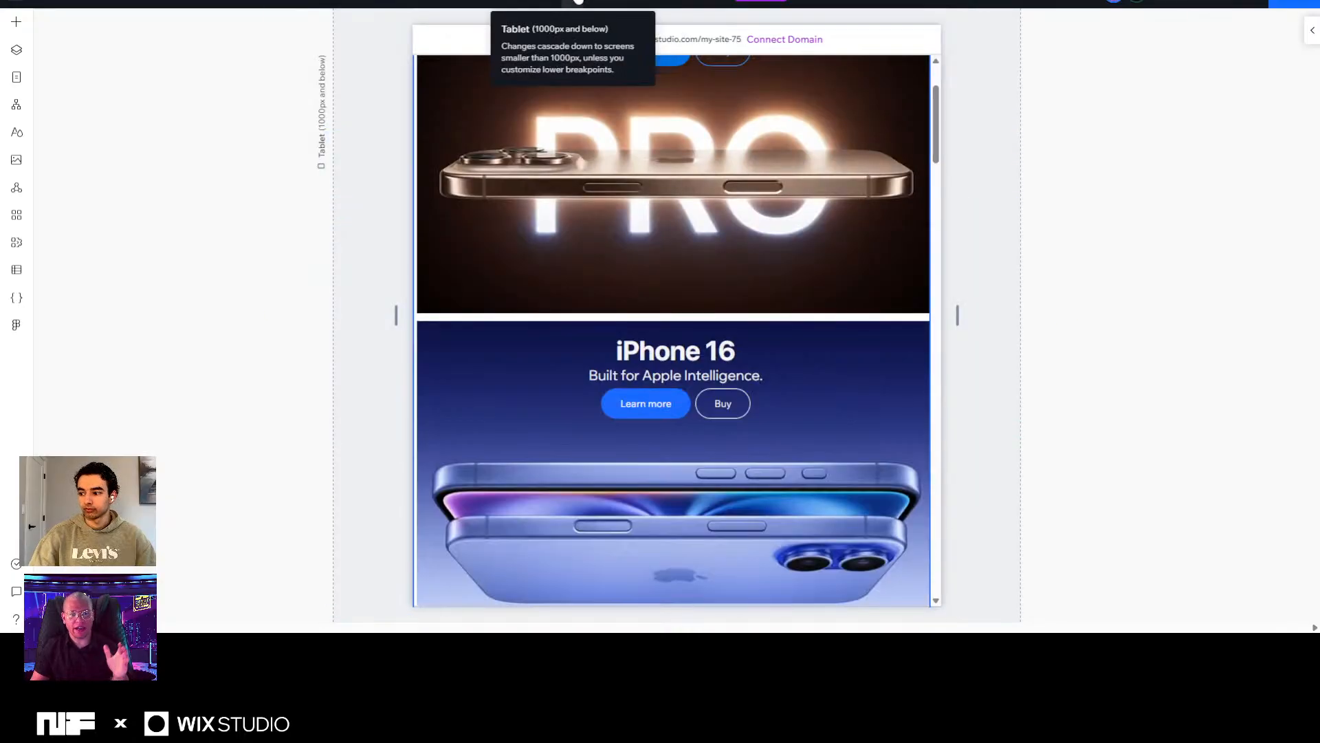
Review the hero, iPhone 16, MacBook Air and iPad Pro sections of my-site-75 in the Mobile (750px and below) view.
click(601, 2)
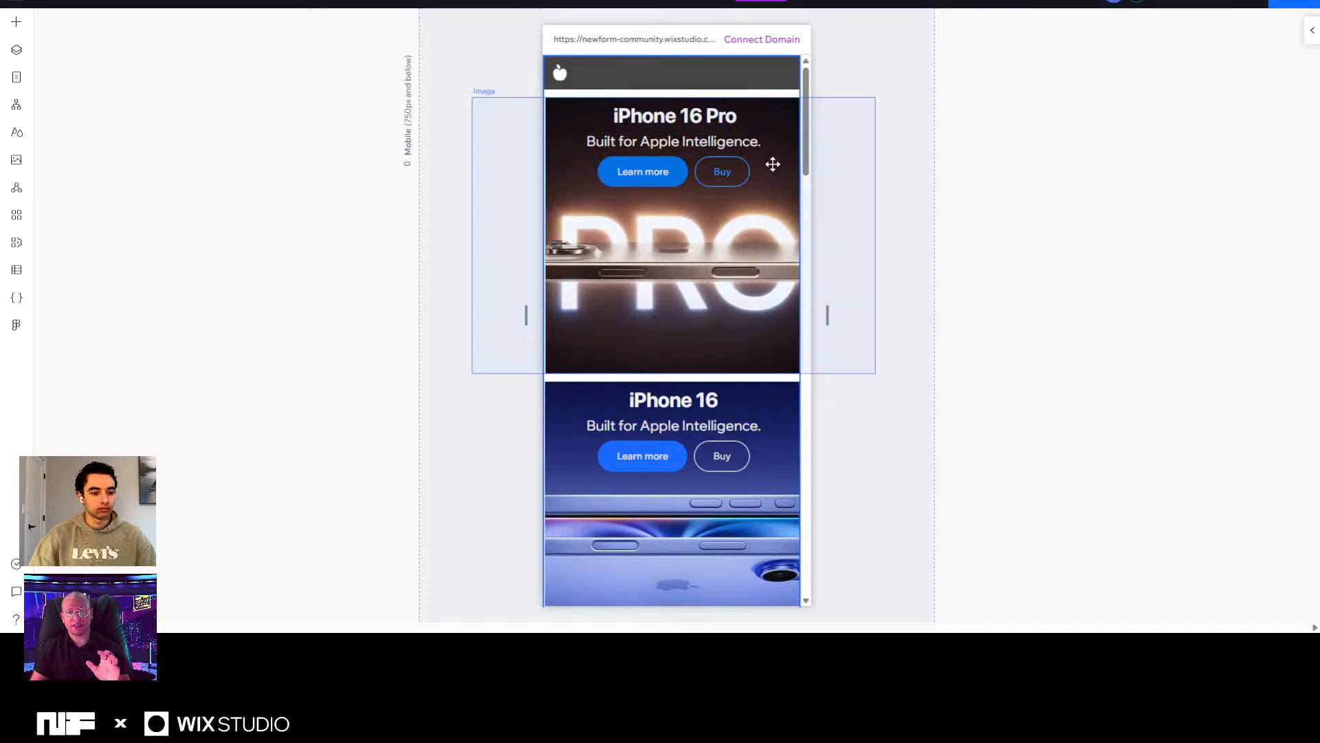
scroll(774, 168, down, 2)
scroll(774, 199, down, 7)
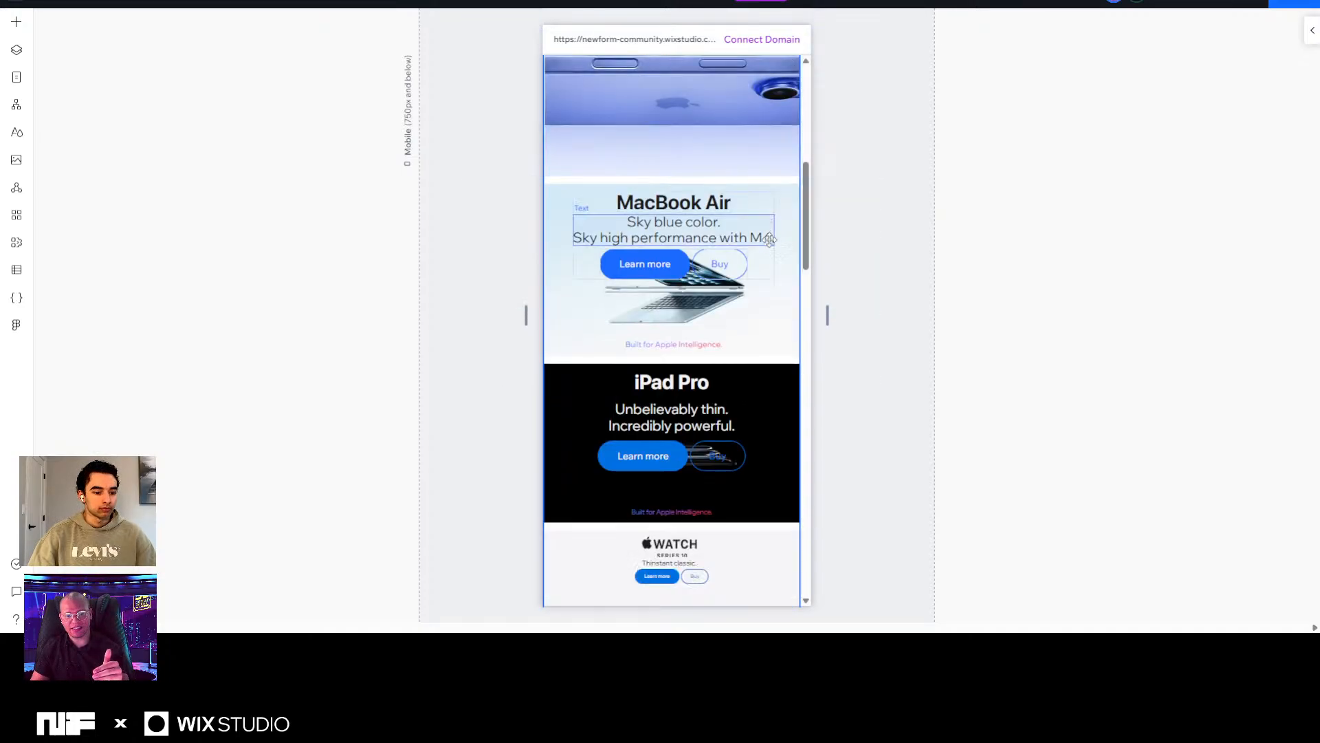
Examine the my-site-76 import in the Mobile view to compare its sections with the my-site-75 version.
click(561, 2)
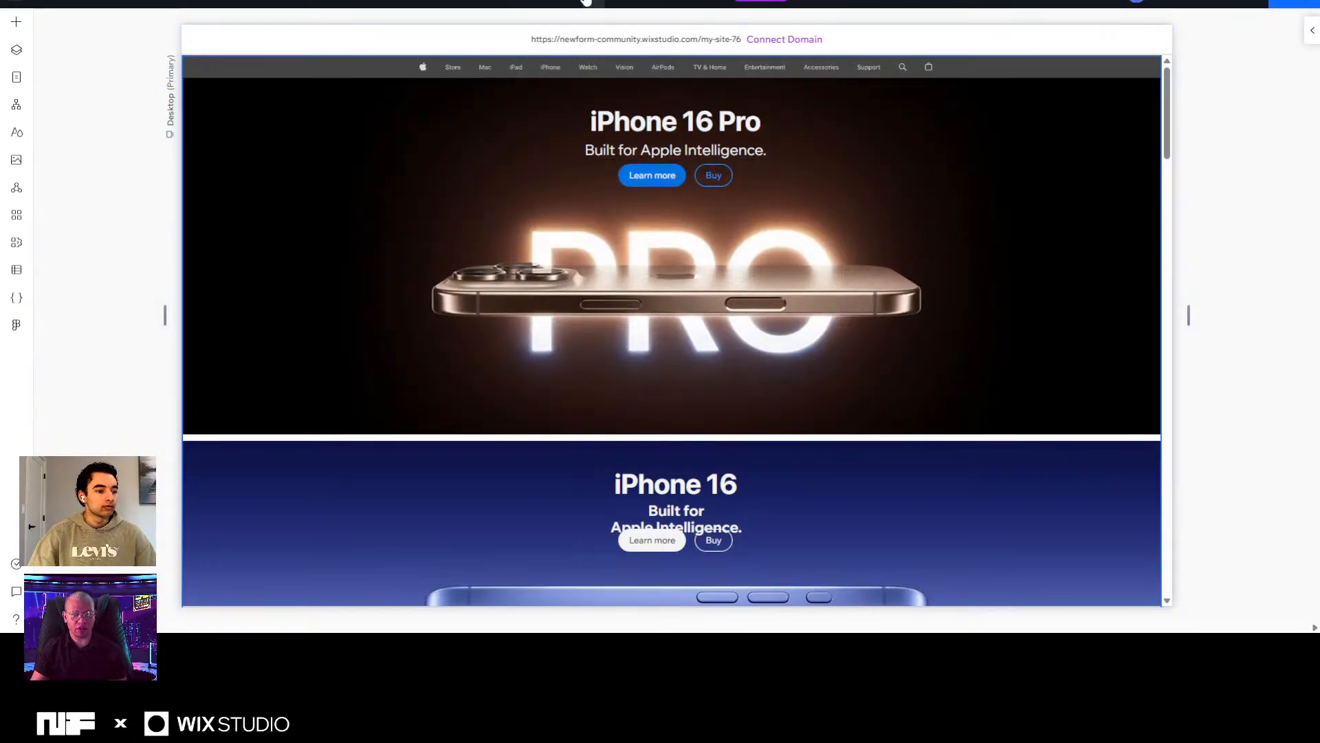
click(590, 2)
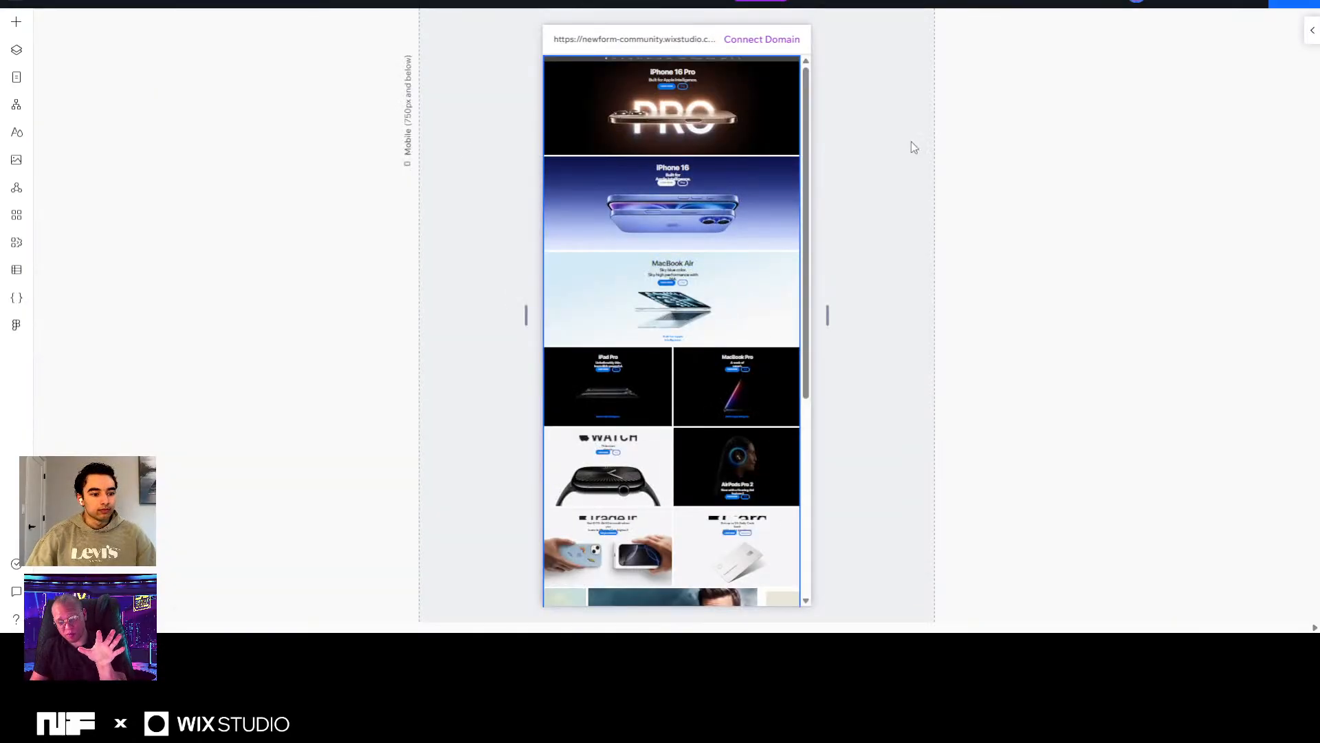
scroll(677, 191, down, 2)
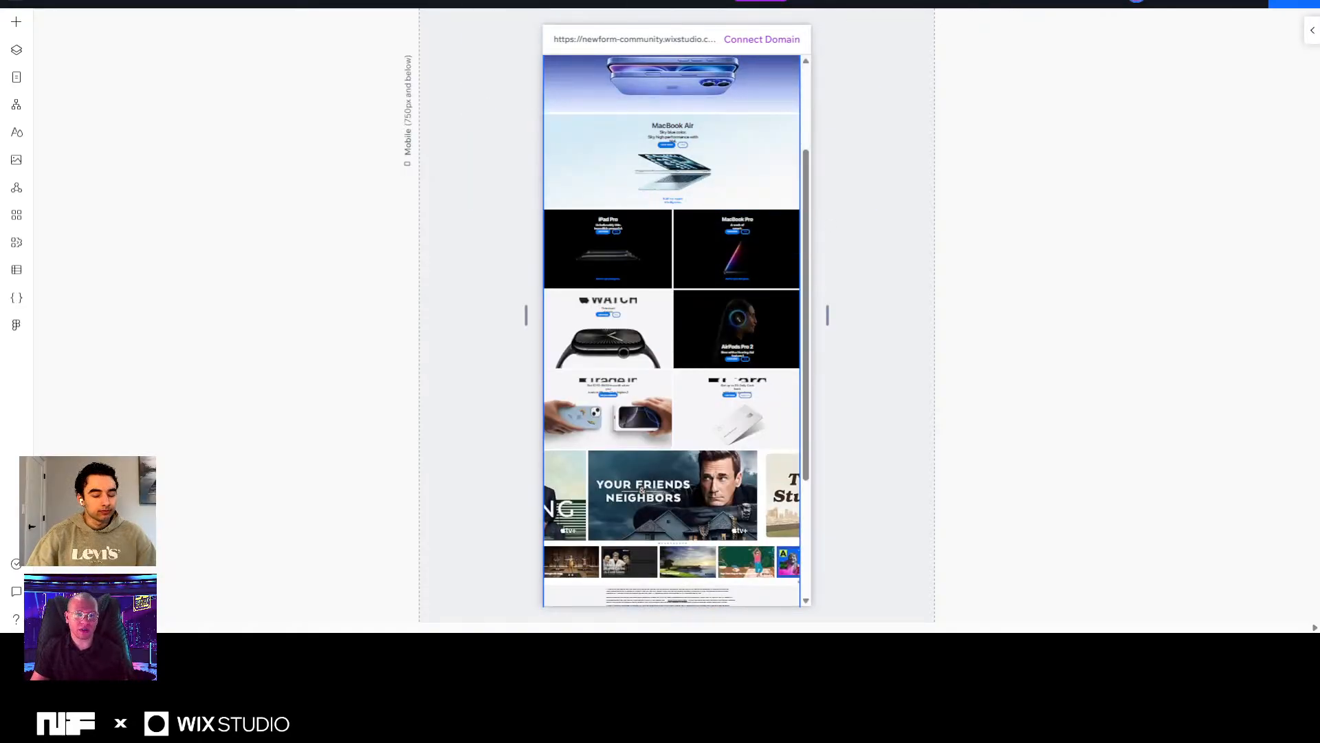
scroll(672, 230, up, 6)
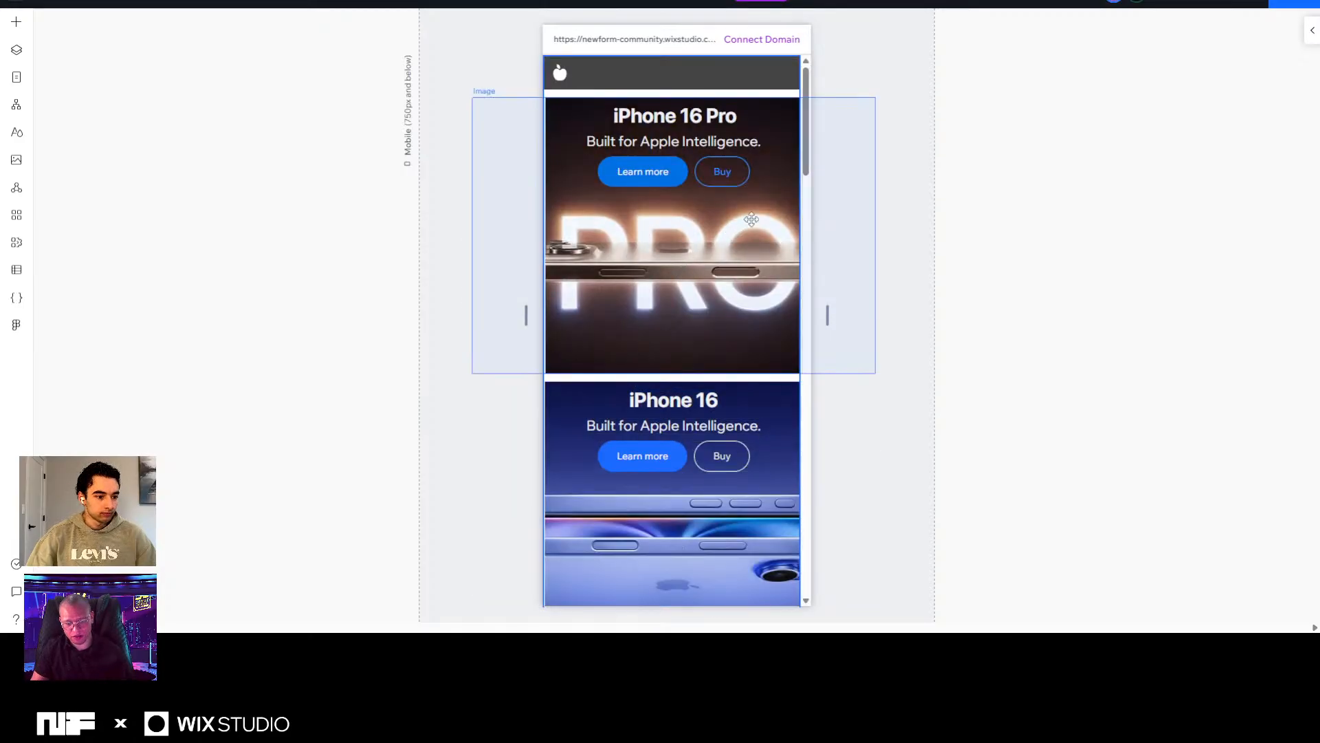
Examine my-site-75's mobile sections from iPhone 16 to Trade In, focusing on how the text and button stacks fit.
scroll(751, 227, down, 4)
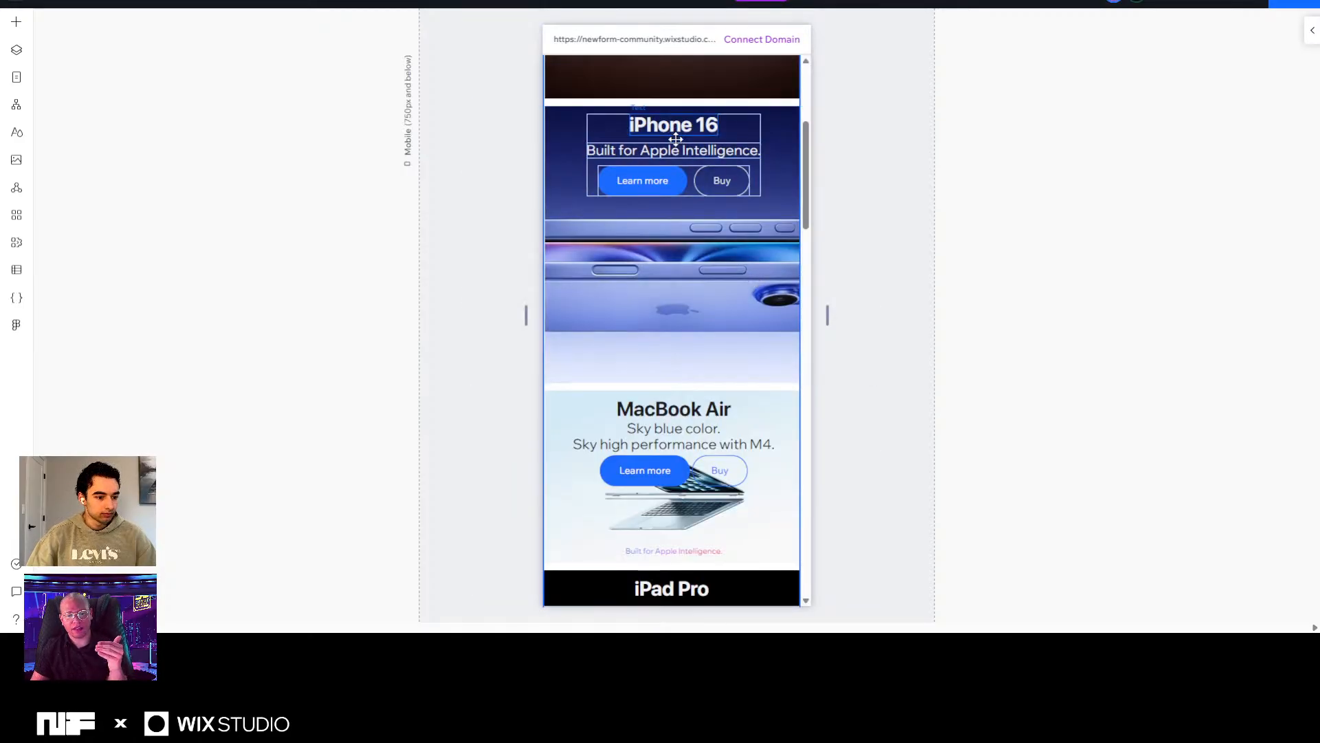
scroll(691, 179, down, 4)
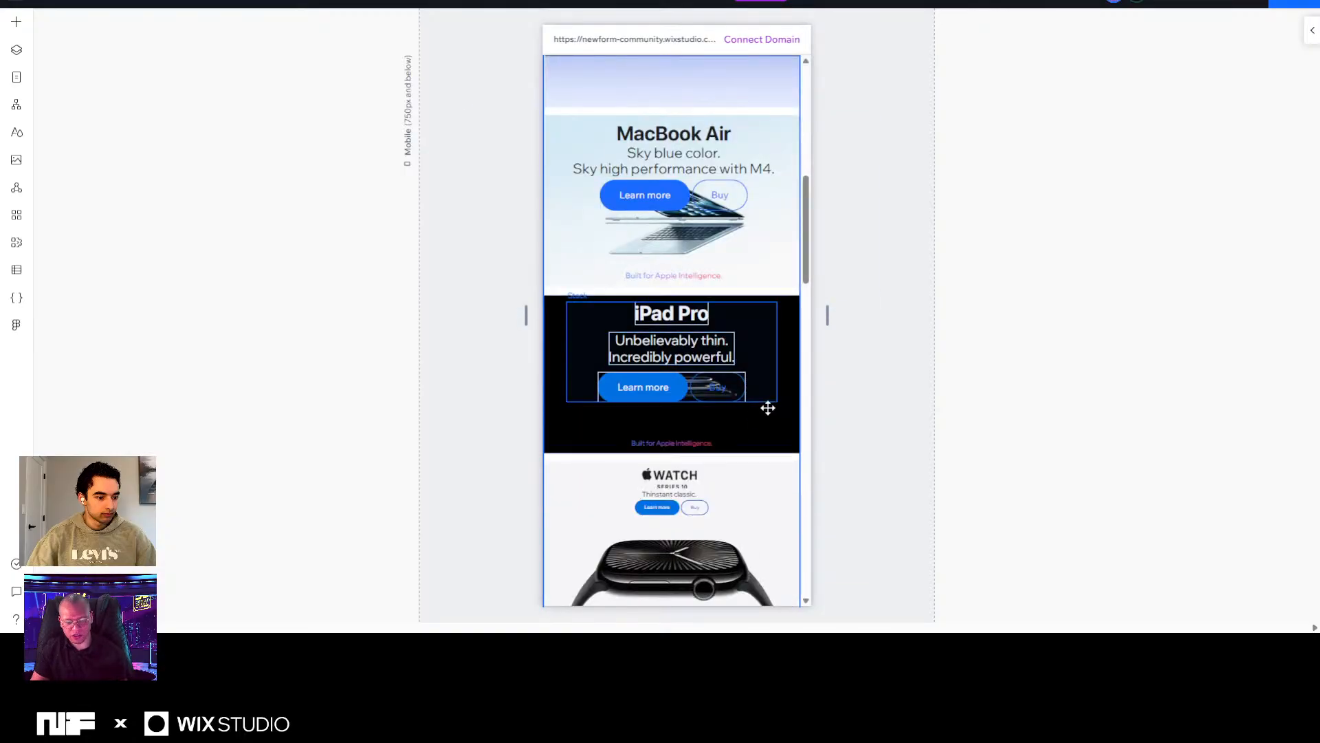
scroll(750, 398, down, 3)
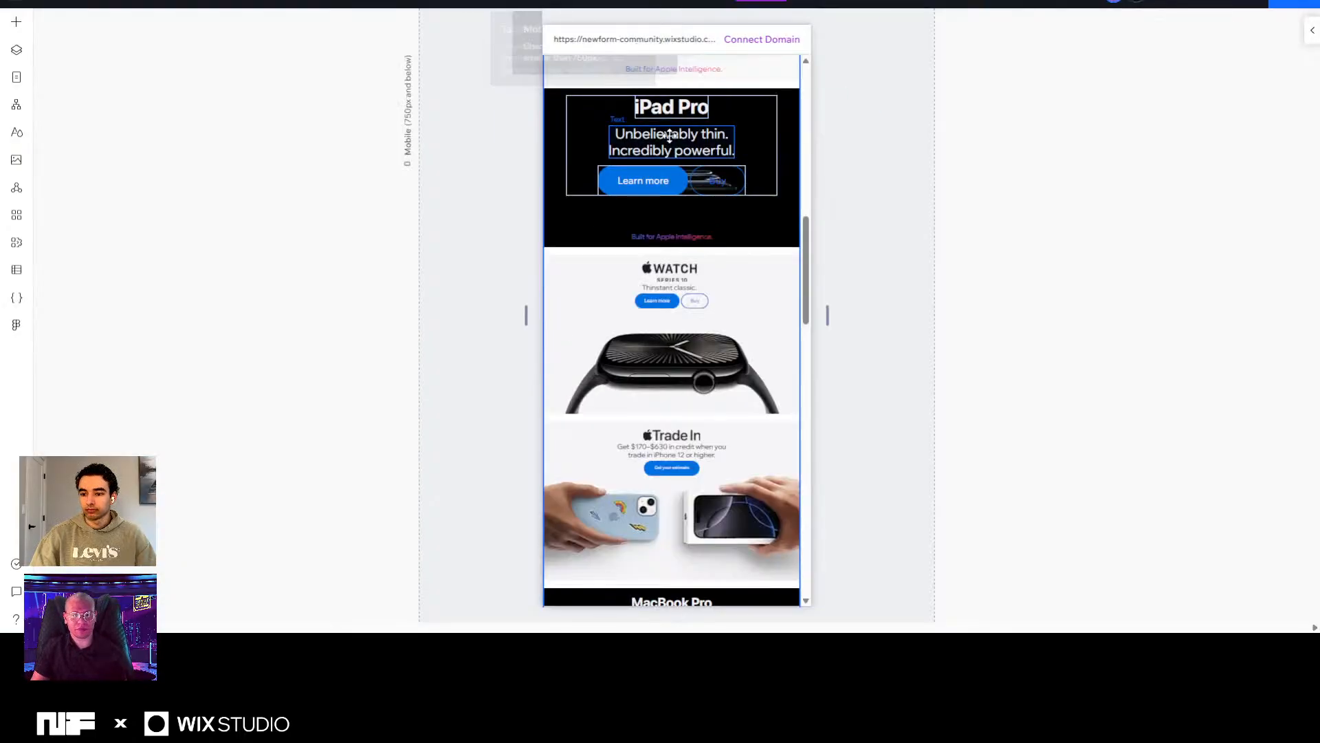
scroll(669, 136, up, 10)
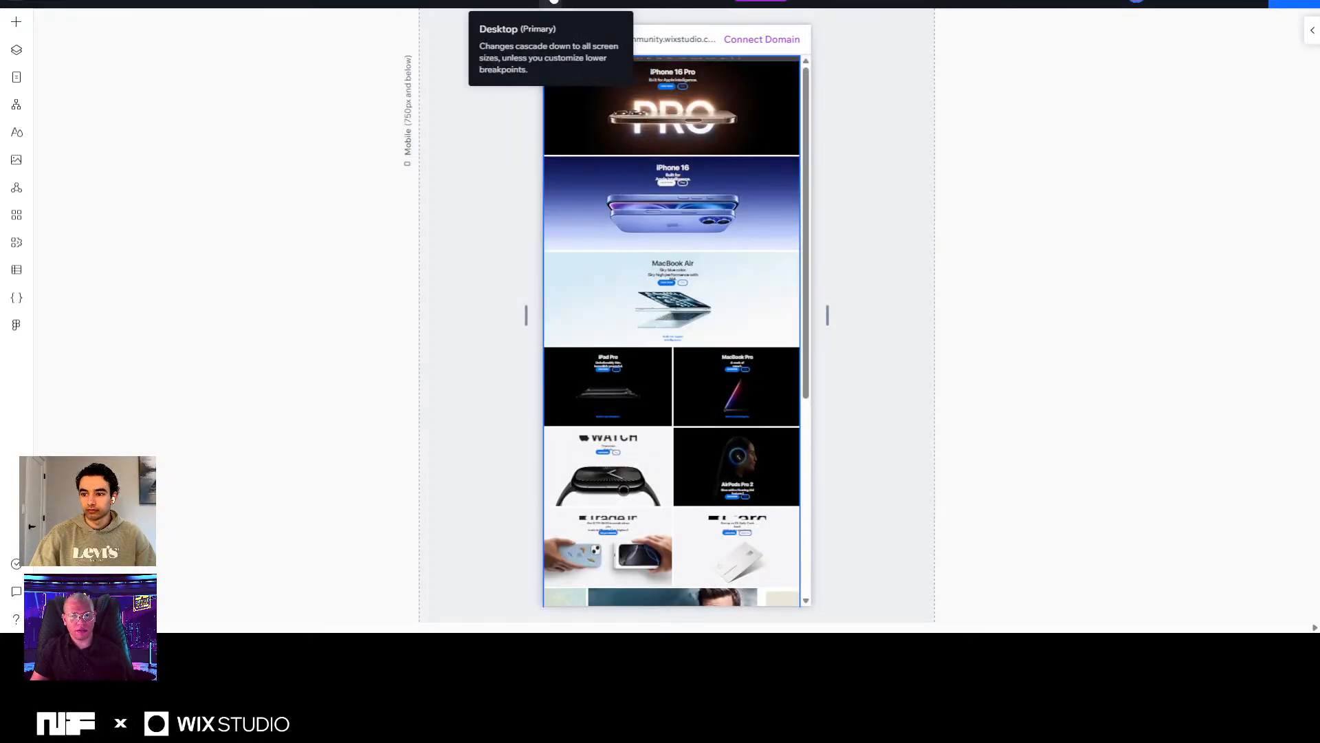
Return my-site-76 to the Desktop view and inspect the layout and position settings of the hero's button stack.
click(555, 2)
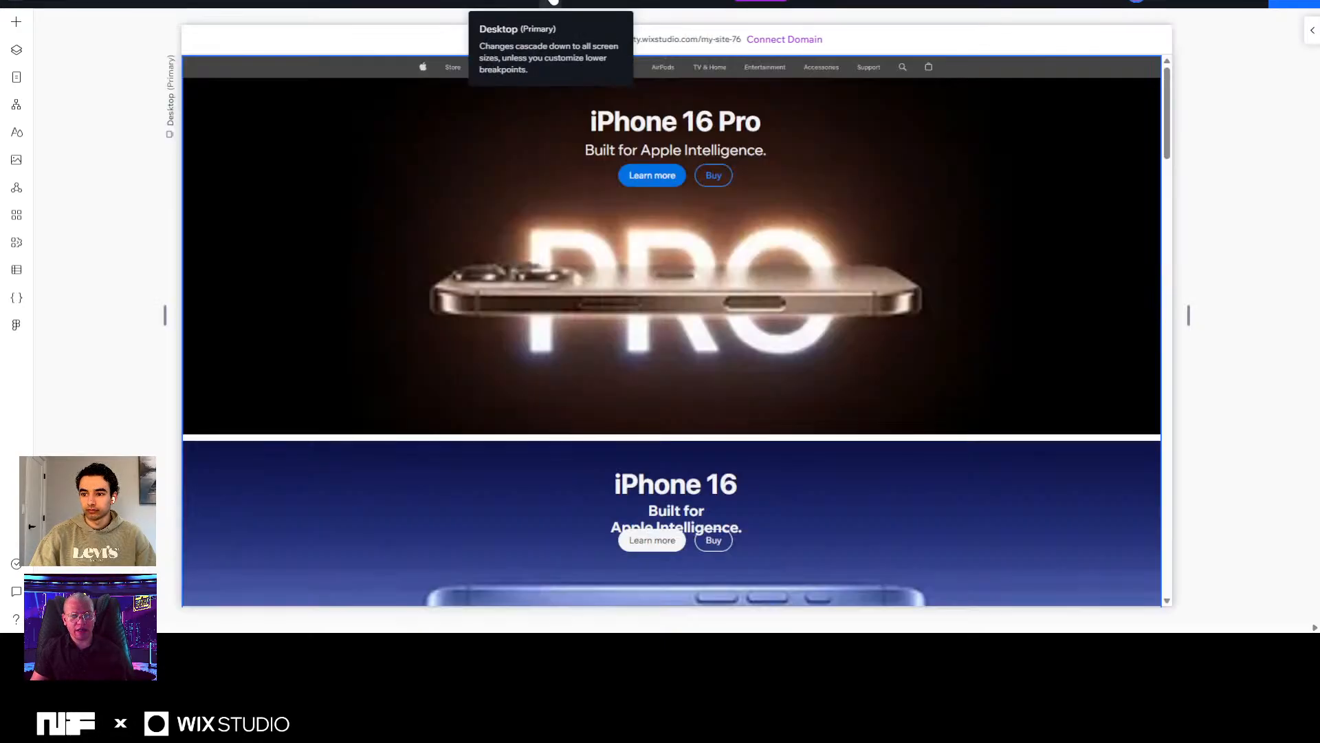
click(681, 121)
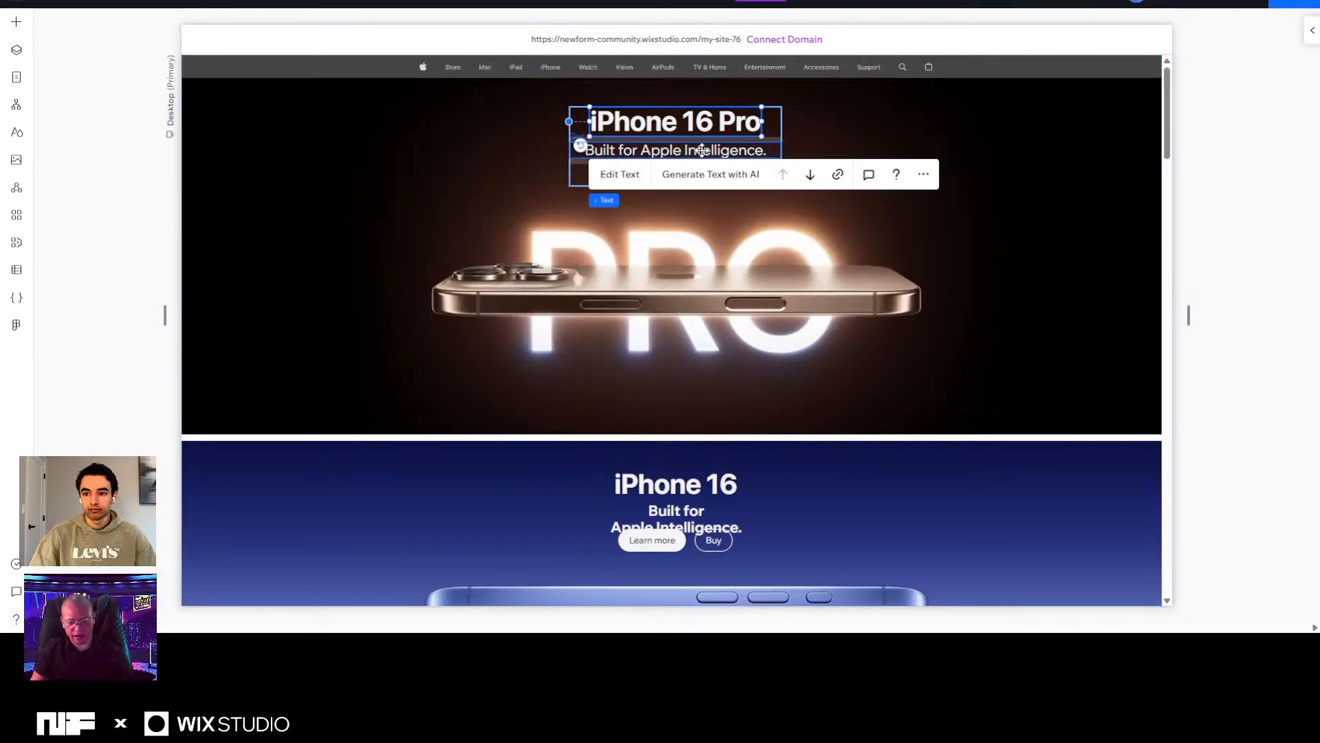
click(691, 175)
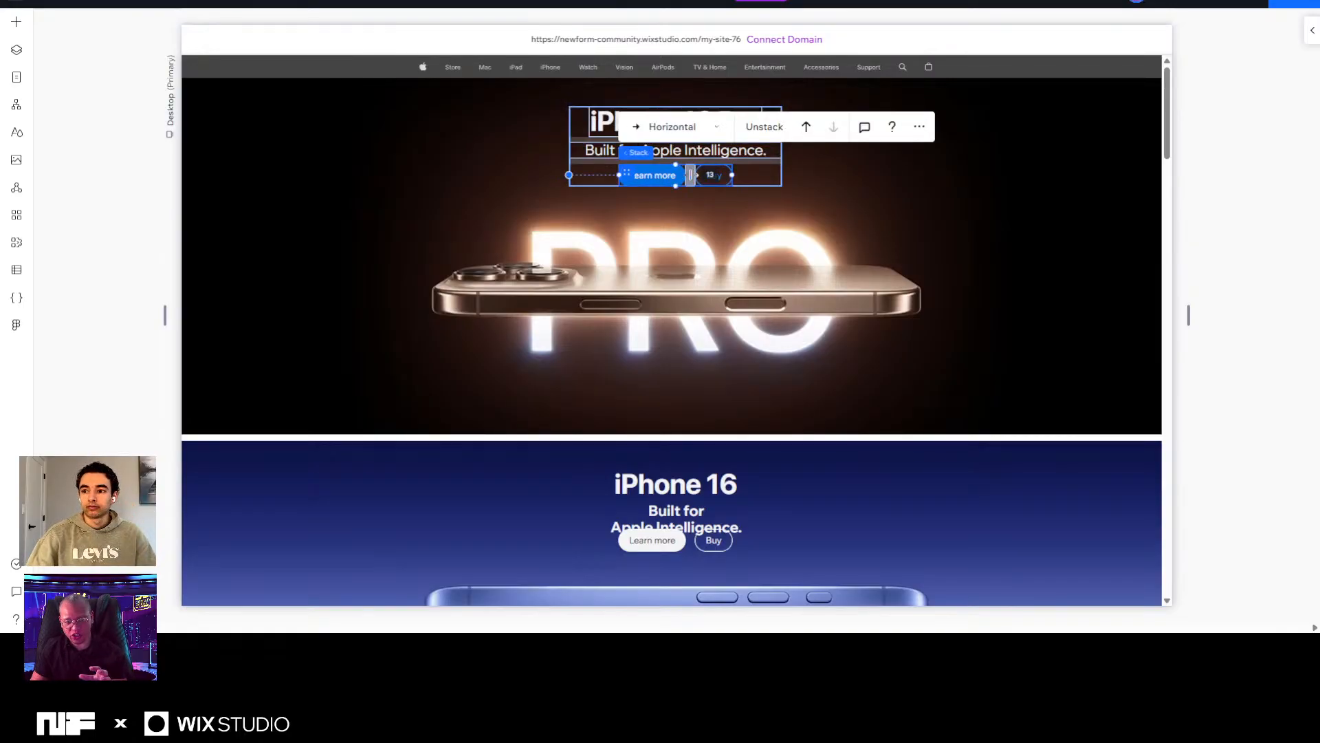
click(1308, 31)
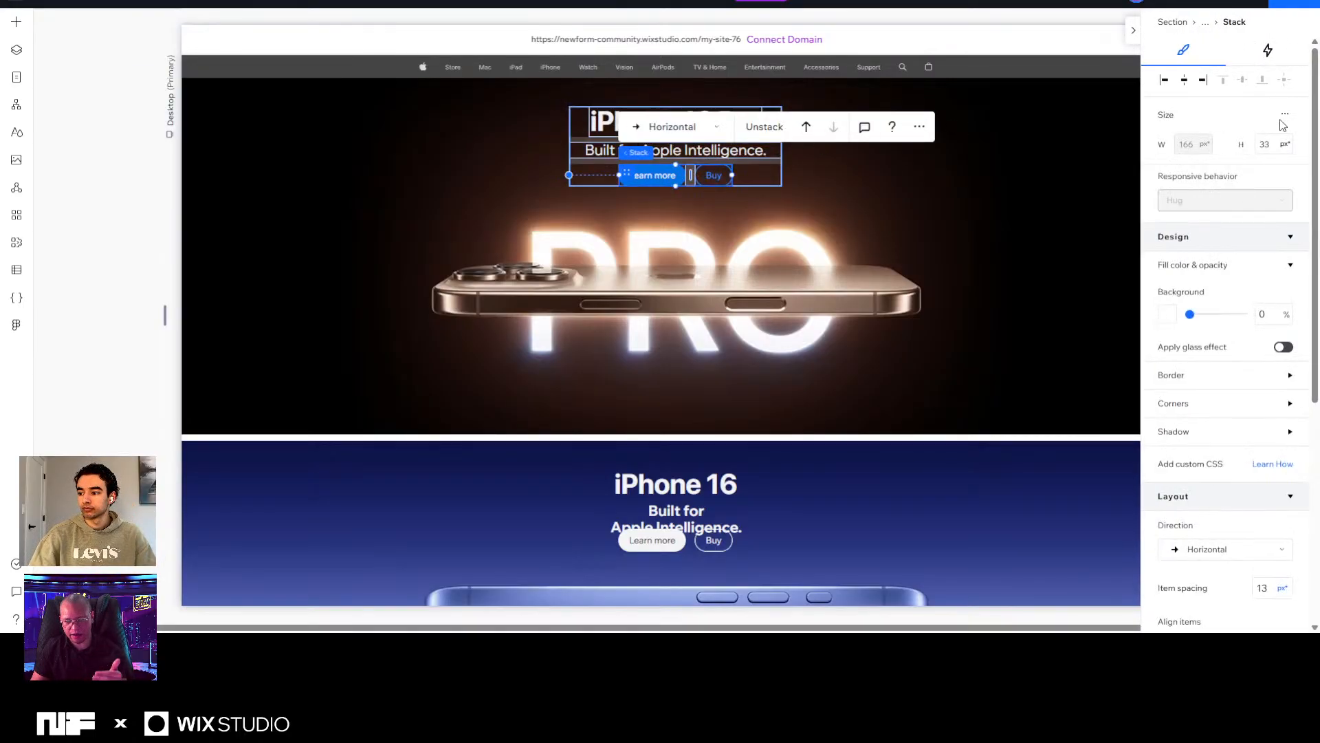
scroll(1231, 365, down, 5)
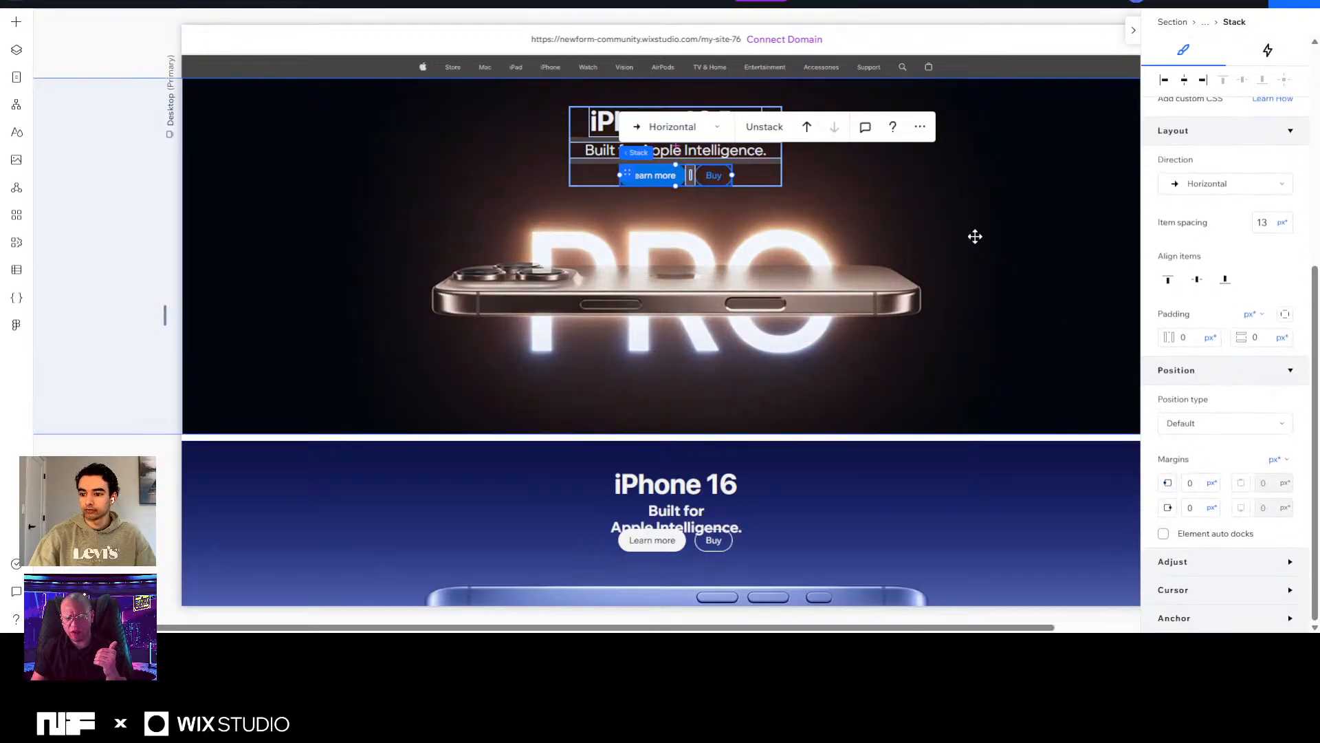
click(1135, 32)
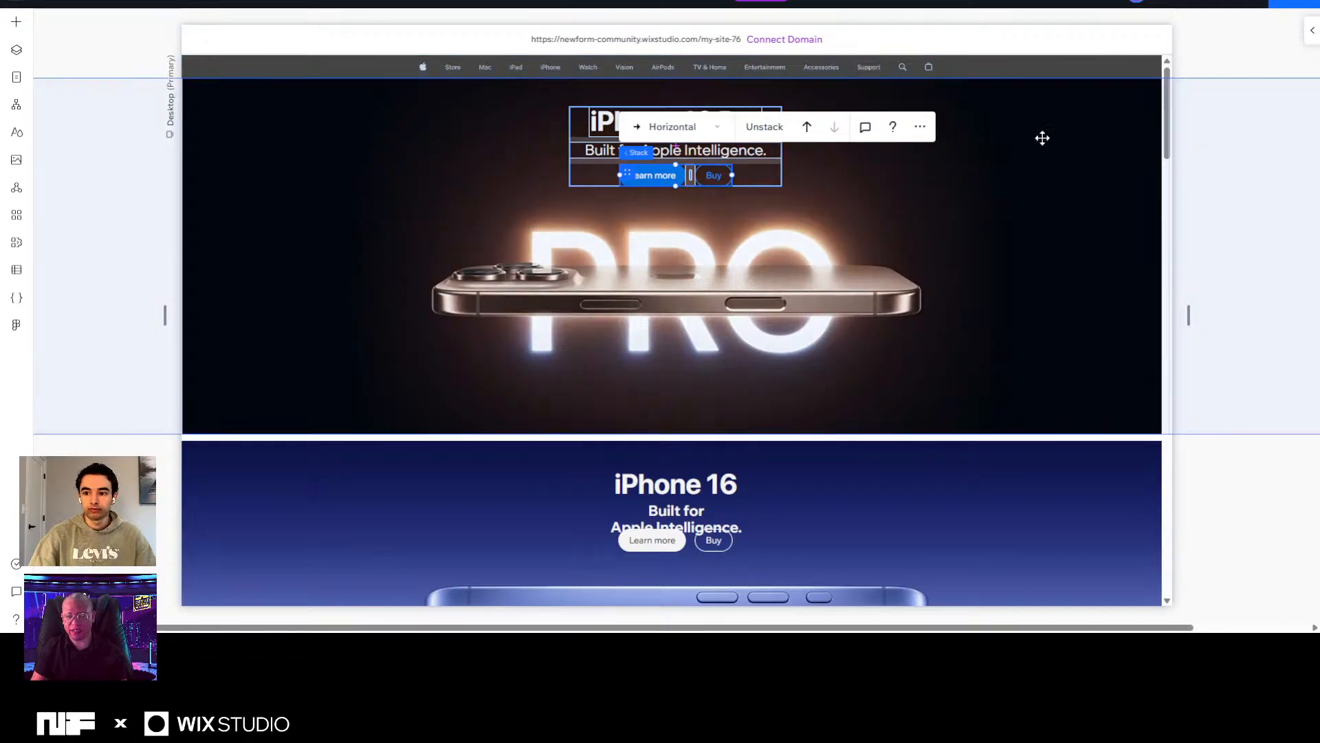
click(1195, 119)
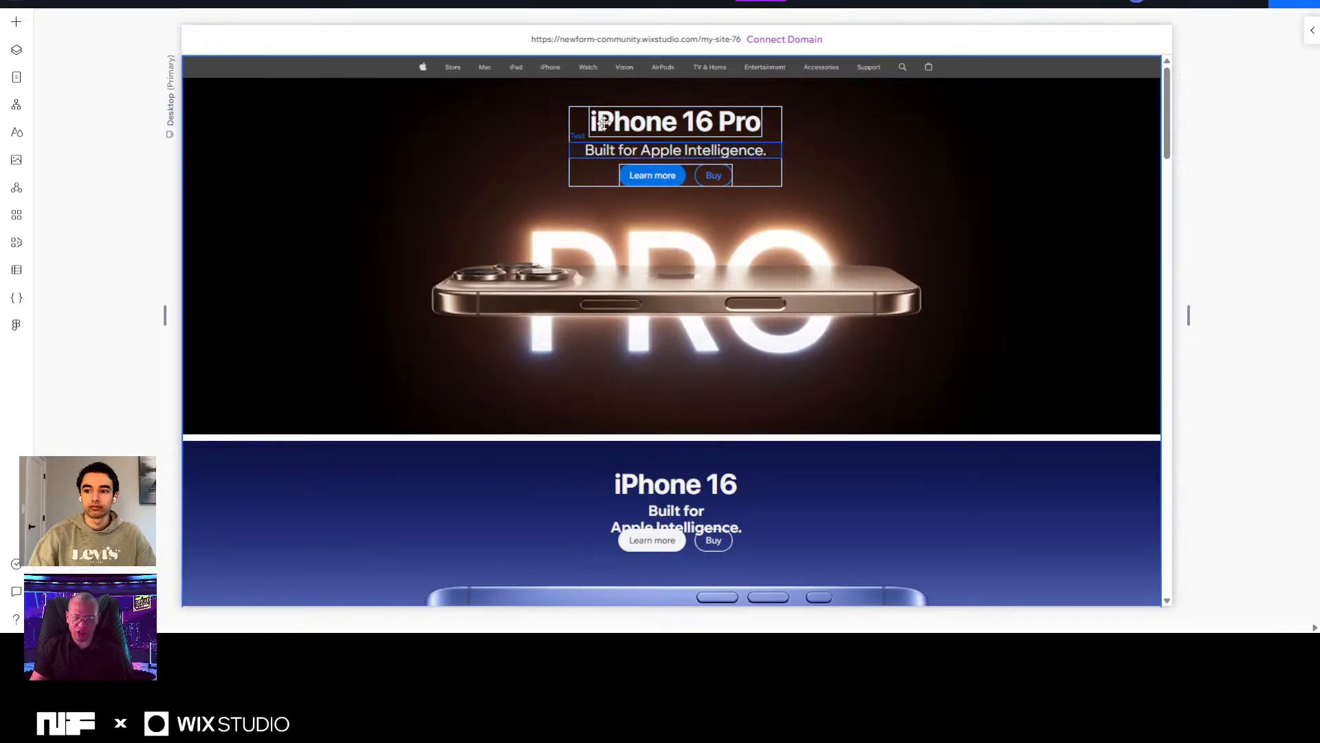
Set the iPhone 16 tagline's font to Wix Madefor Display Regular and widen its text box to about 299 px.
scroll(597, 137, down, 5)
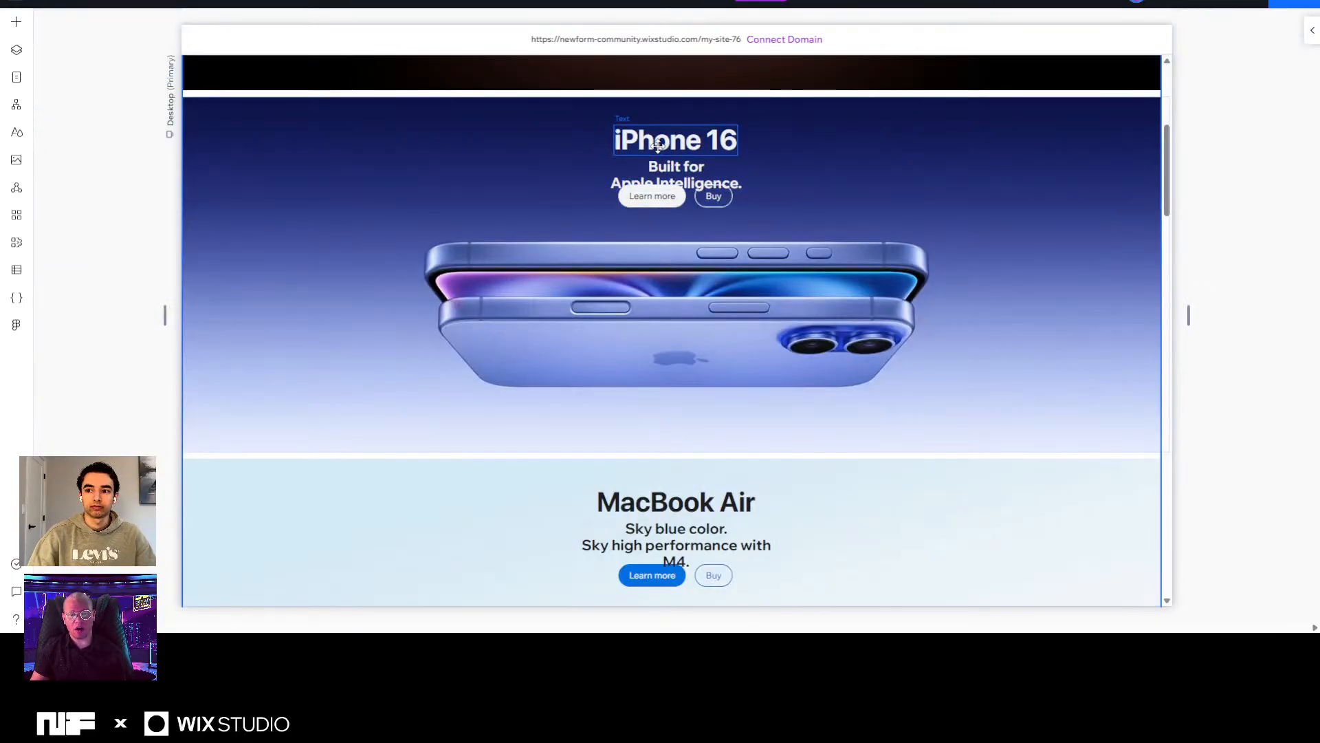
click(667, 166)
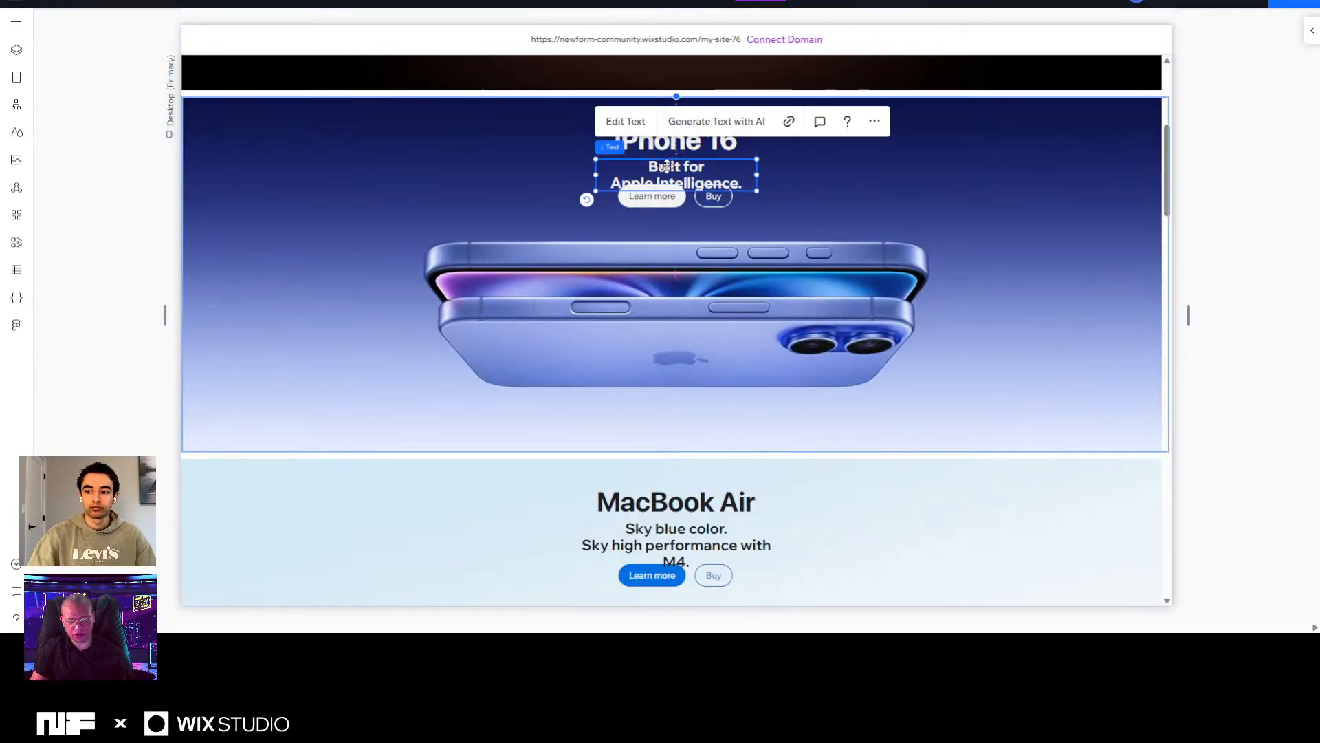
click(1311, 46)
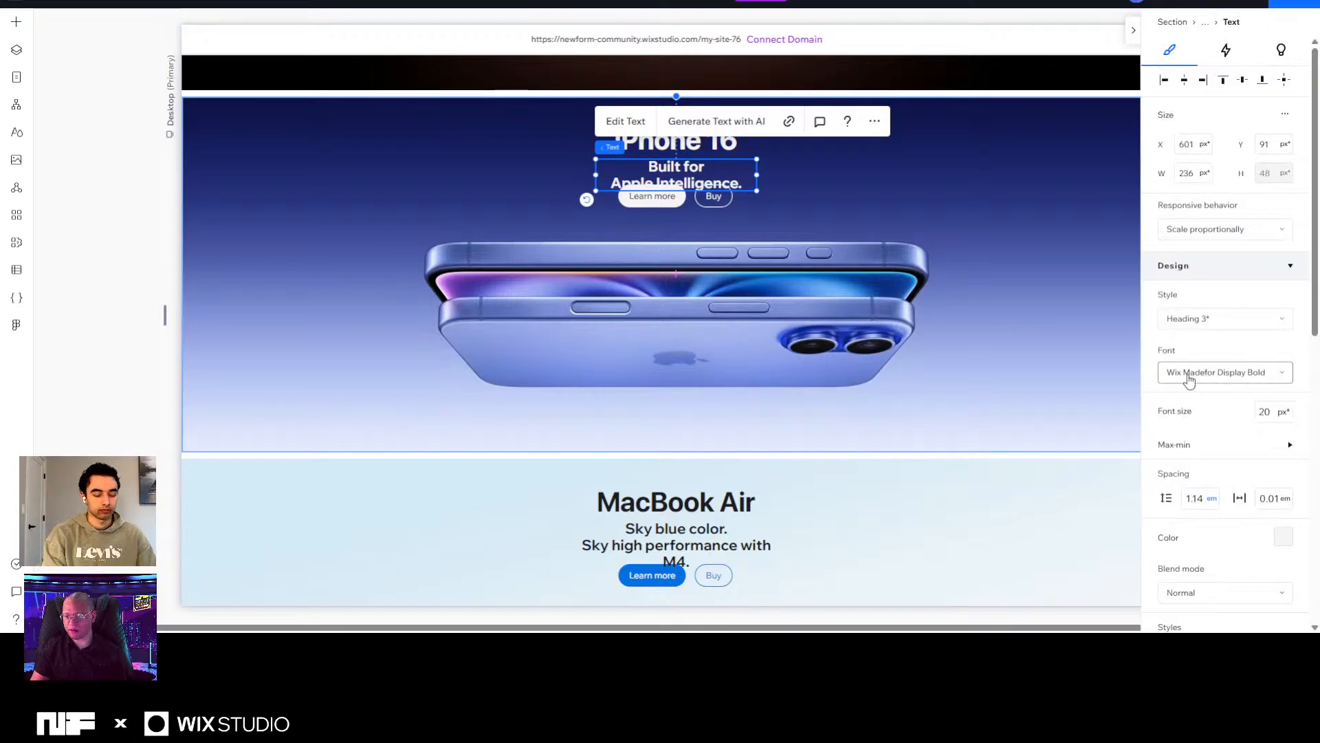
click(1217, 372)
scroll(1171, 421, up, 2)
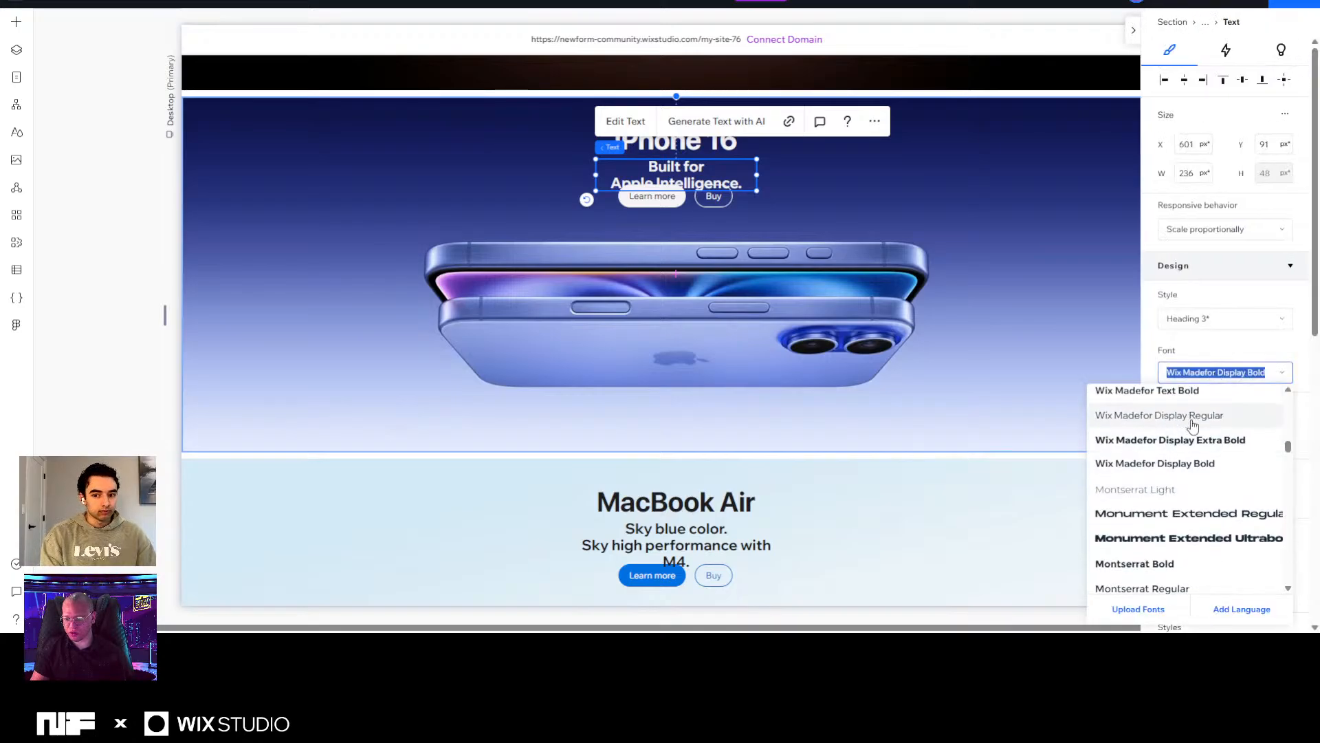
click(1171, 419)
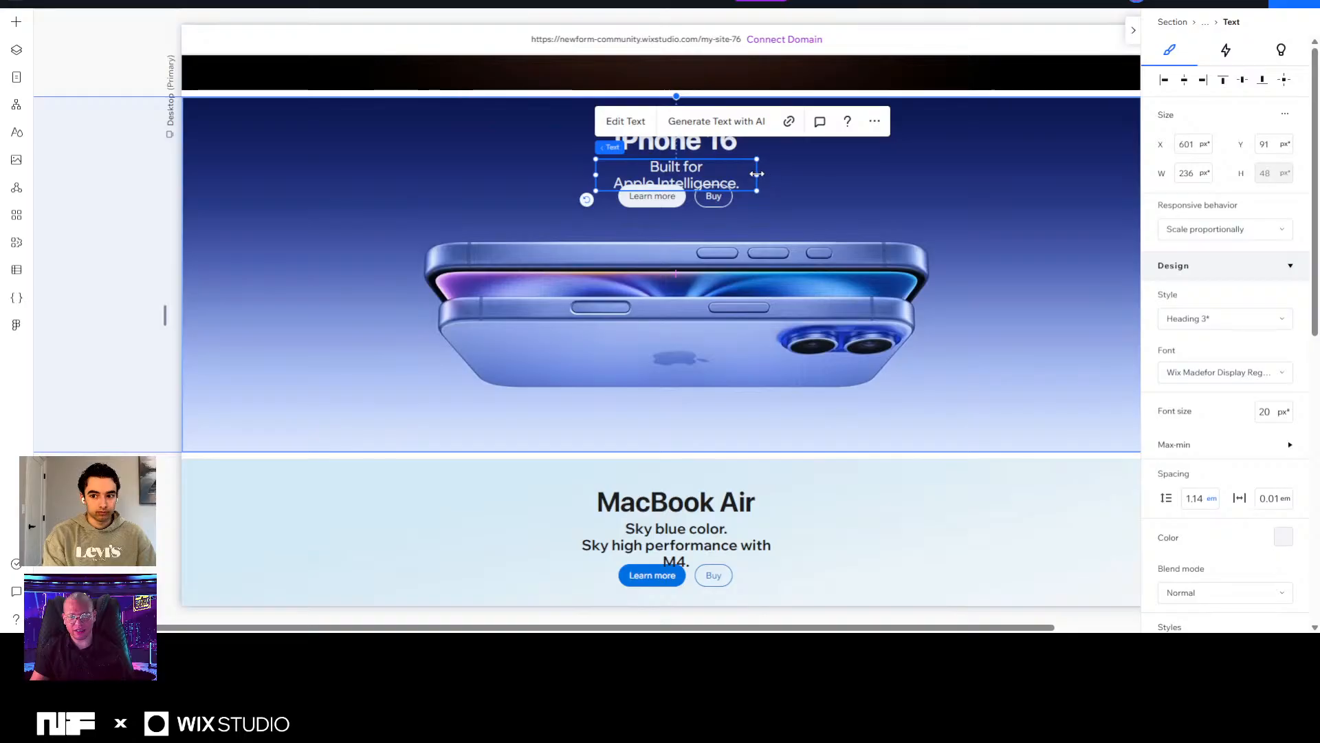
drag(756, 174, 802, 180)
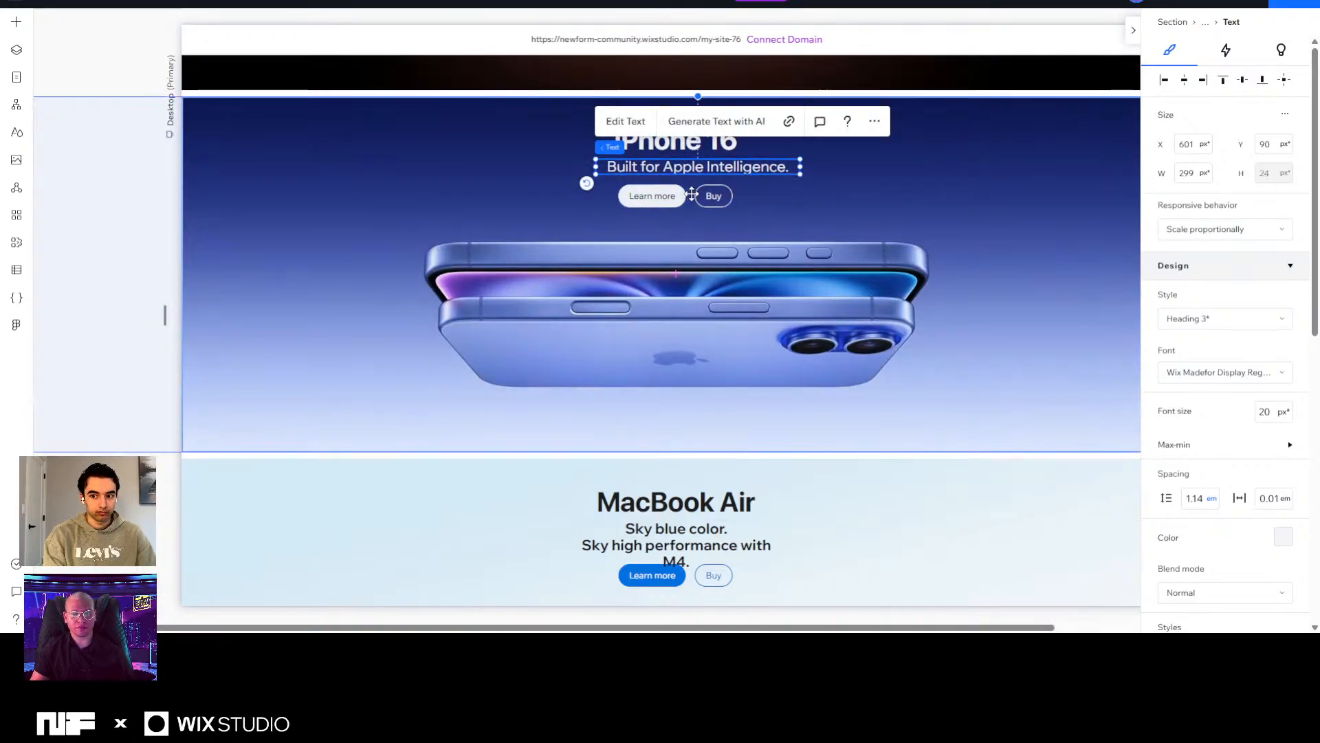
Combine the Learn more and Buy buttons of the iPhone 16 section into a horizontal stack.
click(670, 195)
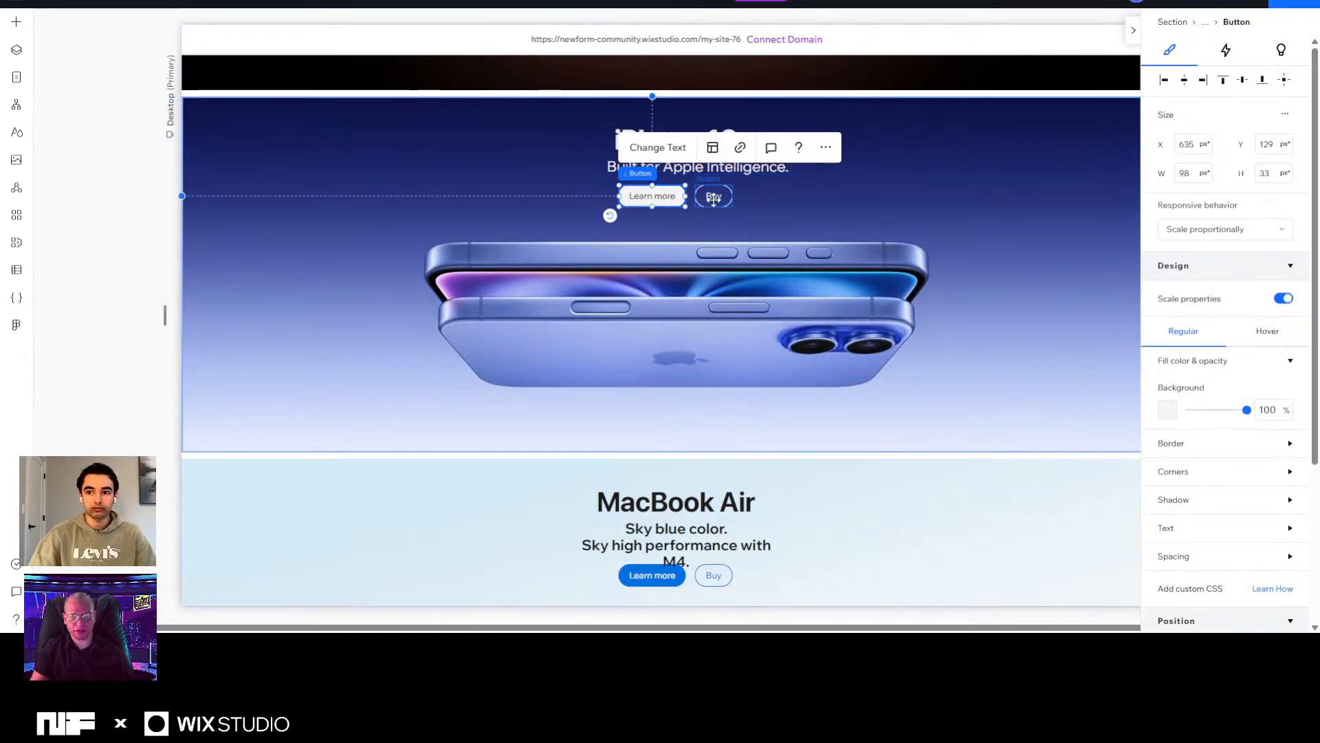
shift+click(714, 196)
click(636, 147)
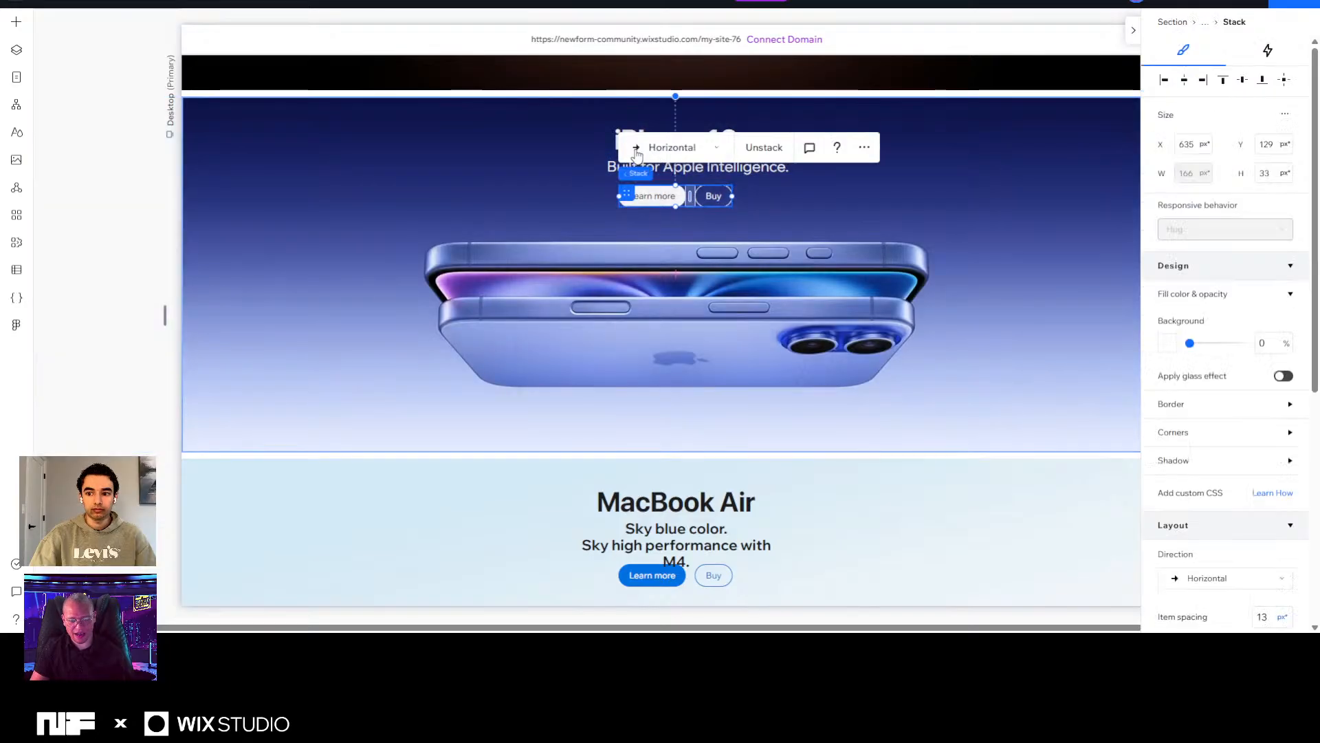
Center-align the iPhone 16 heading, tagline and button stack, combine them into a vertical stack and center it horizontally in the section.
shift+click(744, 167)
shift+click(724, 139)
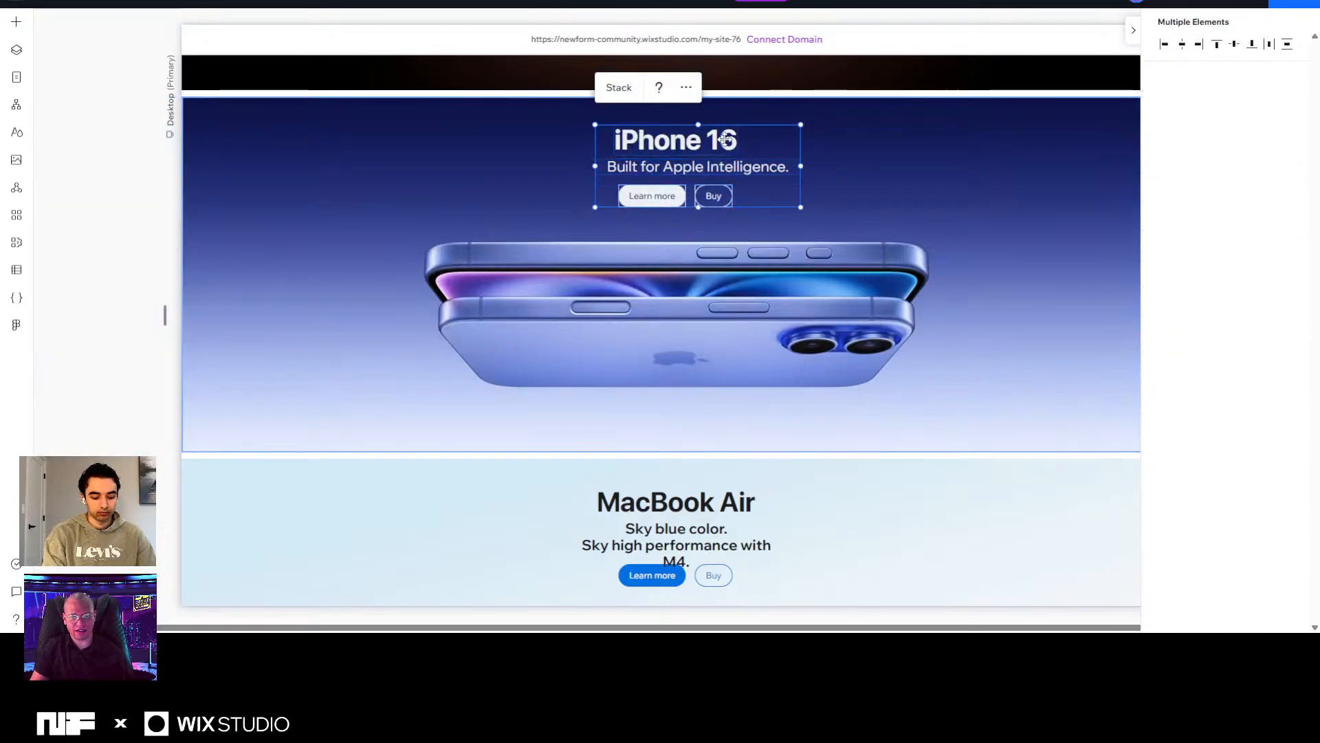
click(1181, 48)
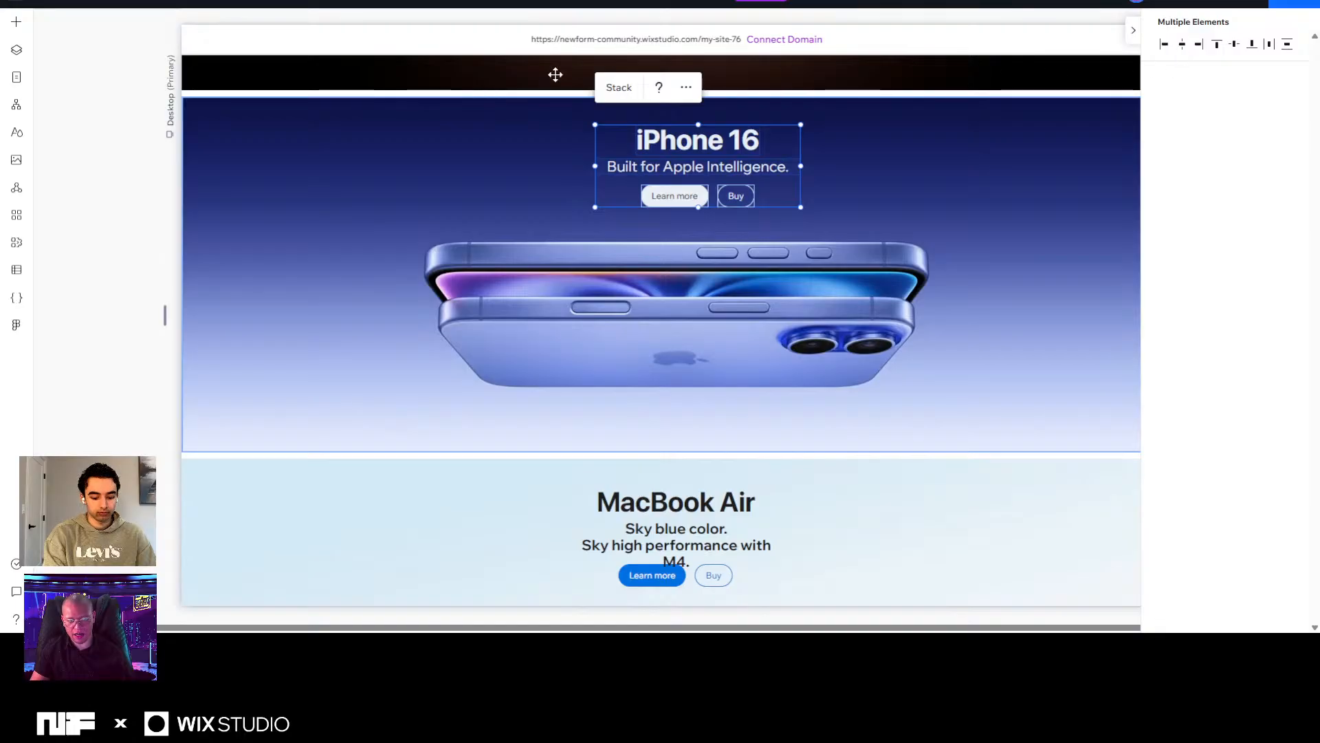
click(619, 87)
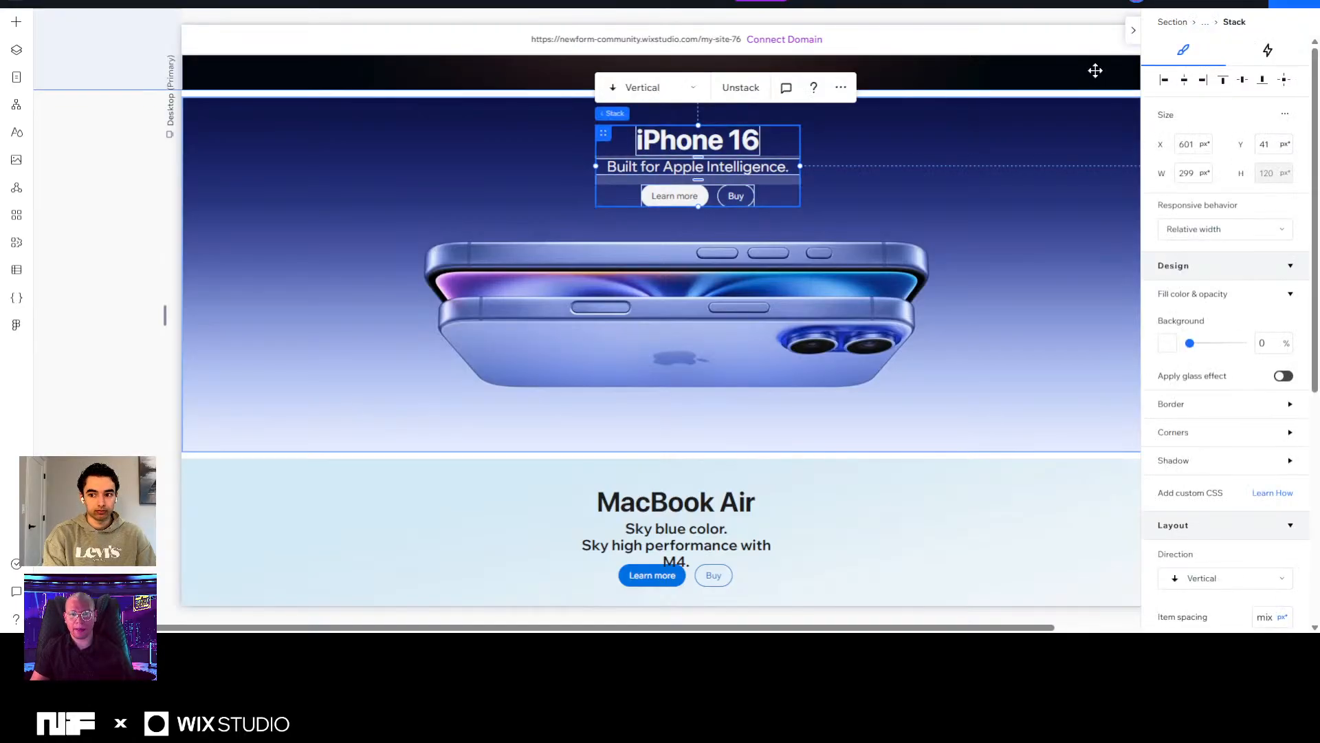
click(1185, 80)
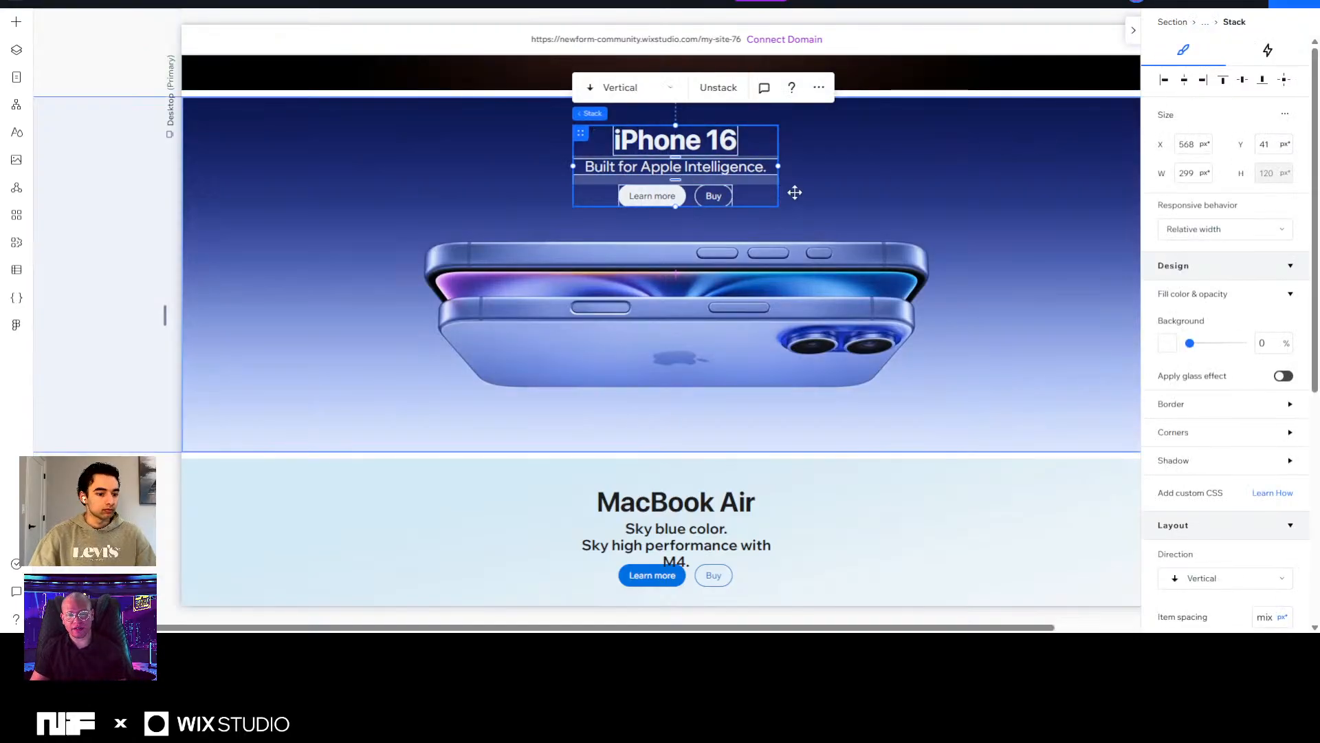
Set the MacBook Air tagline's font to Wix Madefor Display Regular and widen its text box to about 329 px.
scroll(795, 192, down, 5)
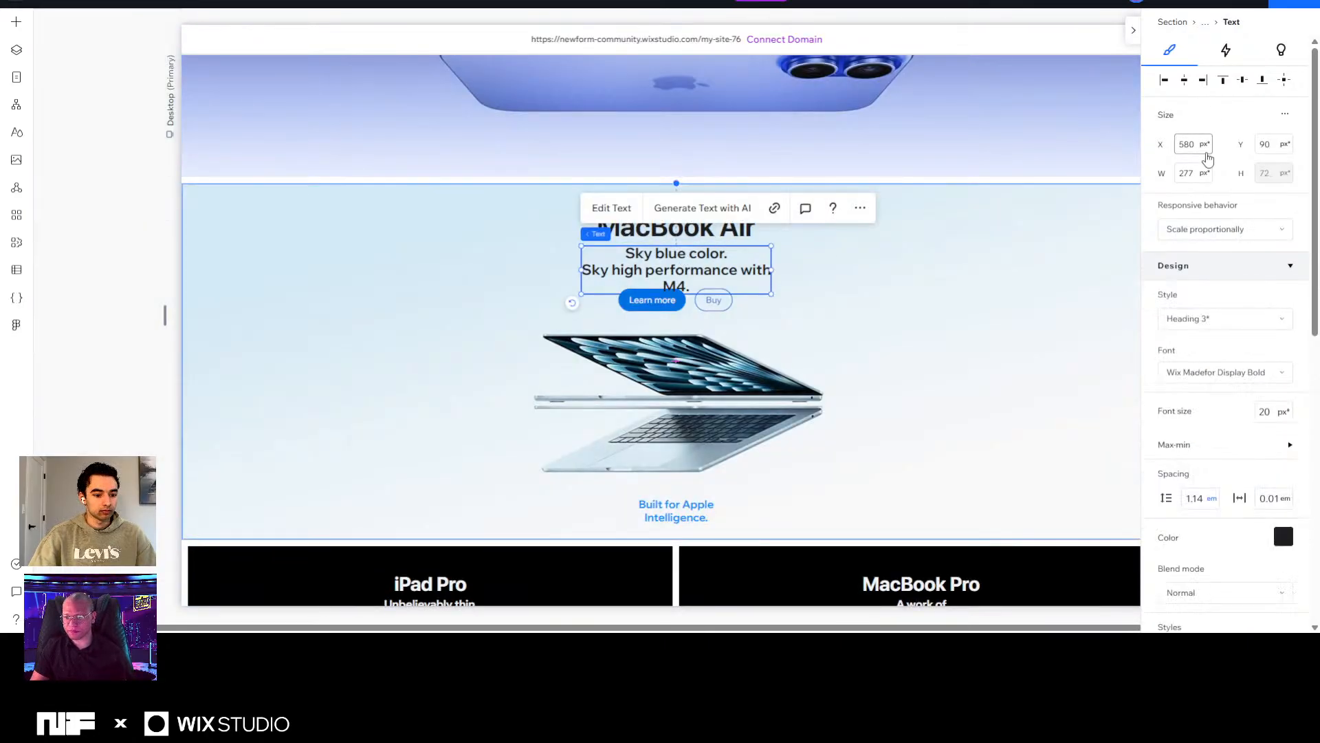
click(1237, 378)
scroll(1176, 426, up, 1)
click(1195, 424)
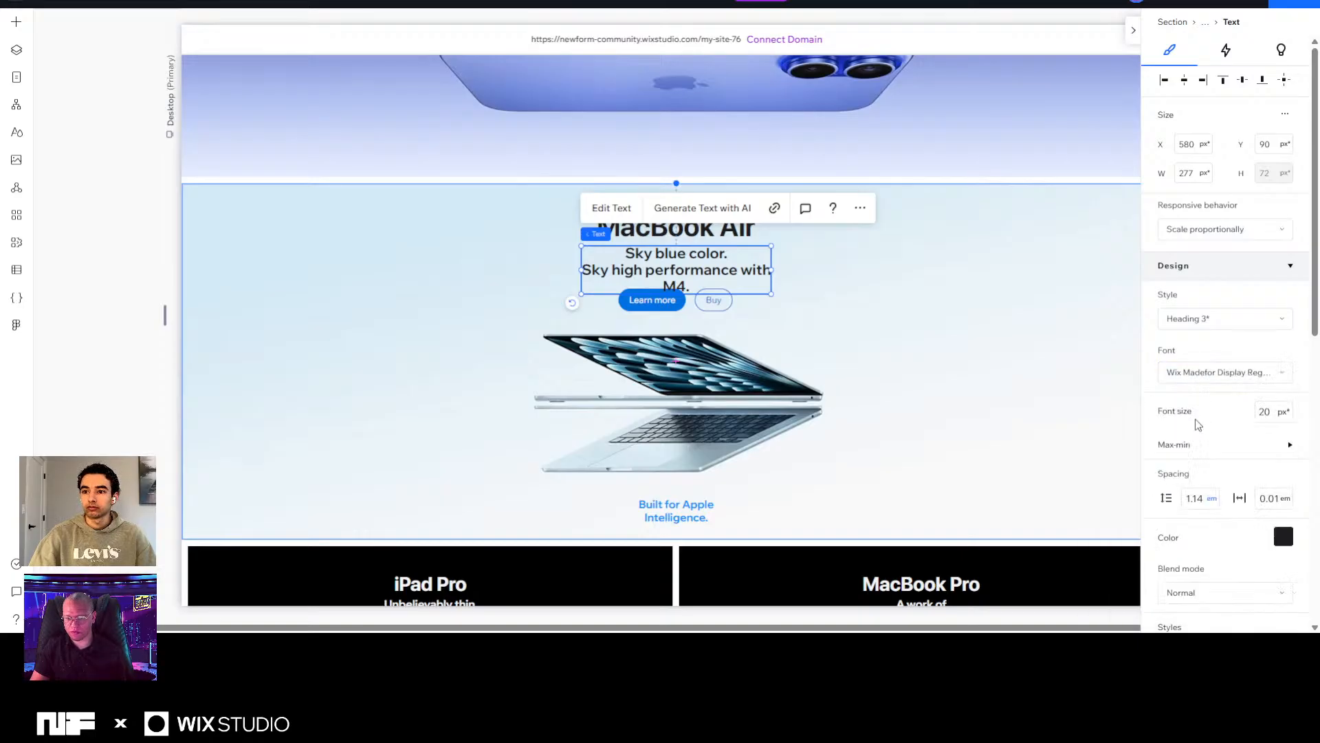
drag(773, 270, 807, 269)
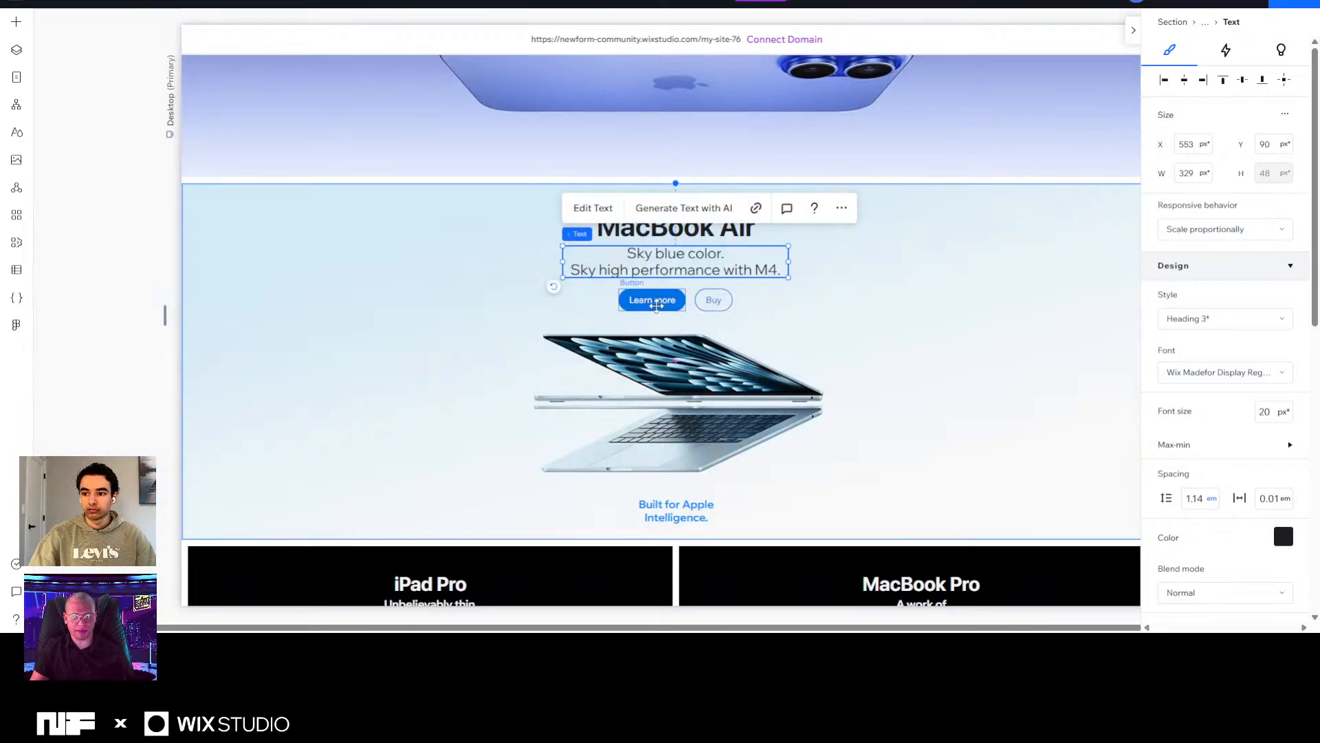
Stack the MacBook Air section's Learn more and Buy buttons, and combine them with the tagline and heading into a vertical stack.
click(713, 300)
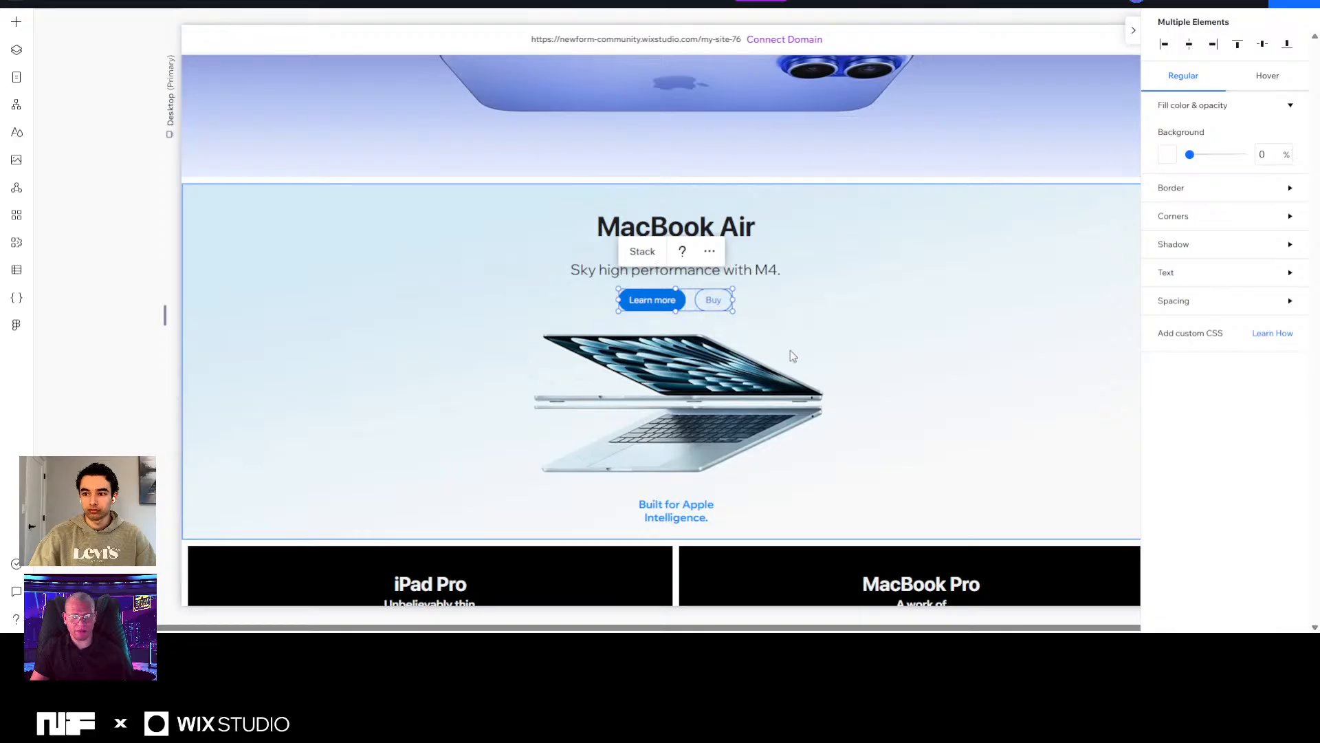
shift+click(731, 273)
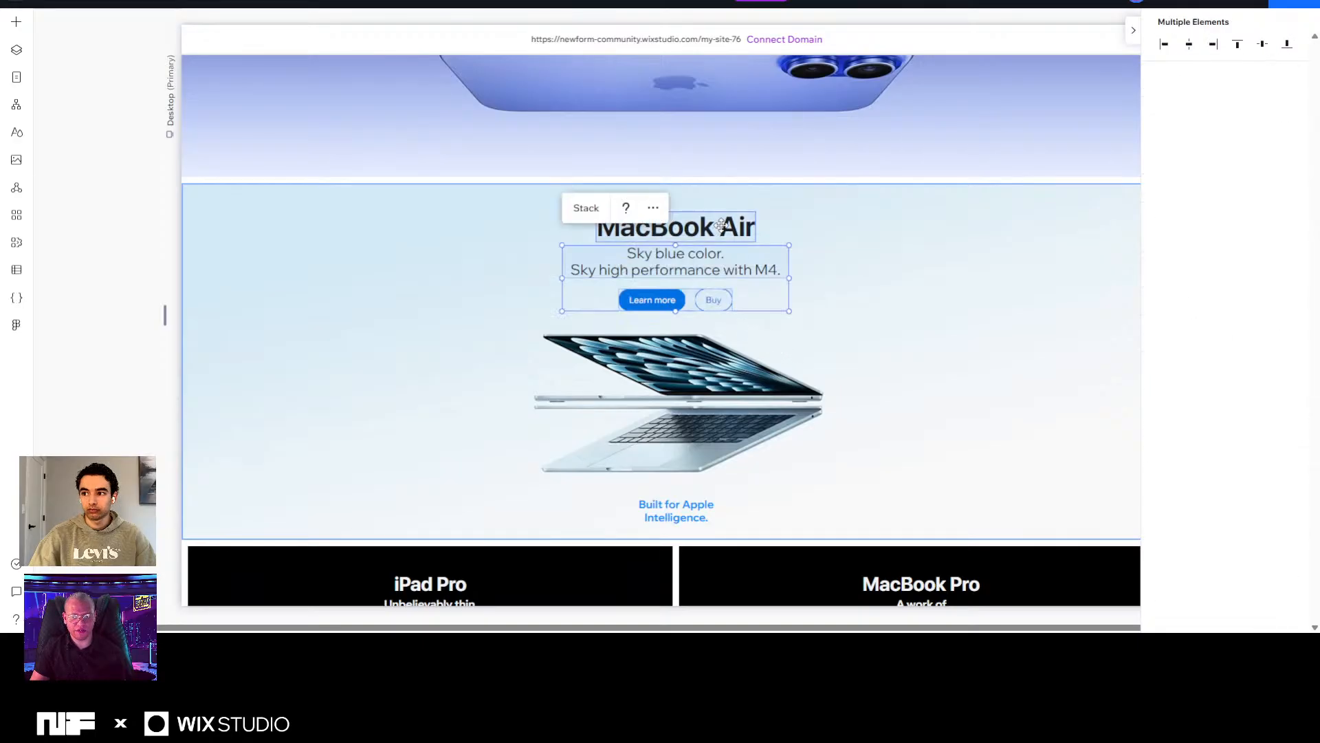
shift+click(720, 225)
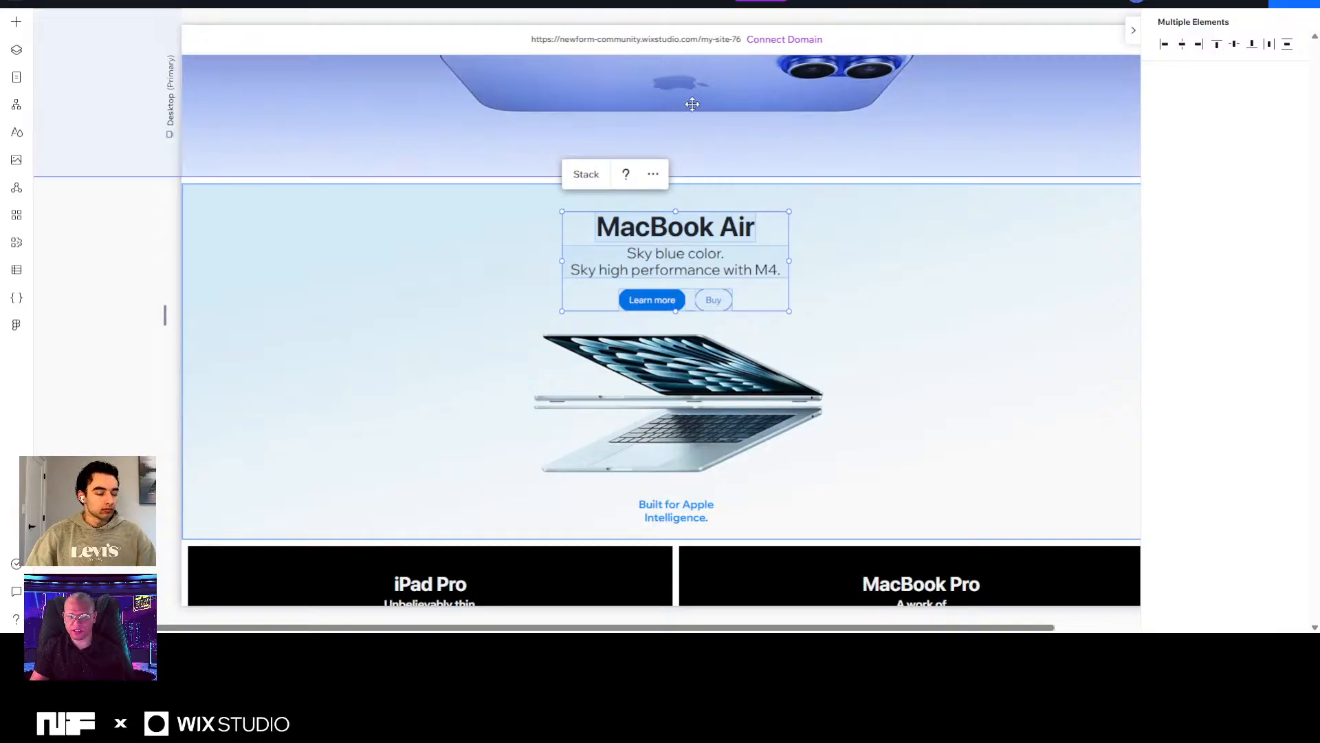
click(573, 182)
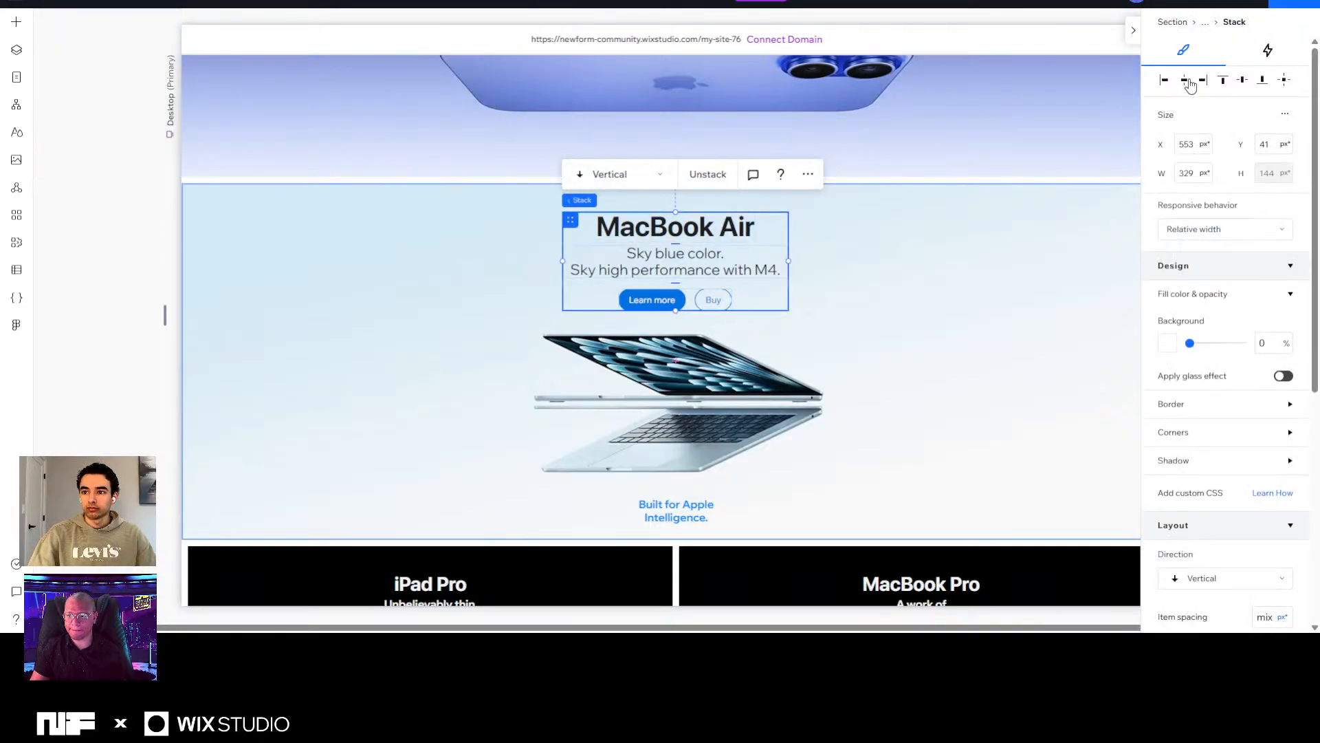
click(1135, 35)
Widen the blue "Built for Apple Intelligence." text below the MacBook Air to about 233 px and center it horizontally in the section.
click(729, 512)
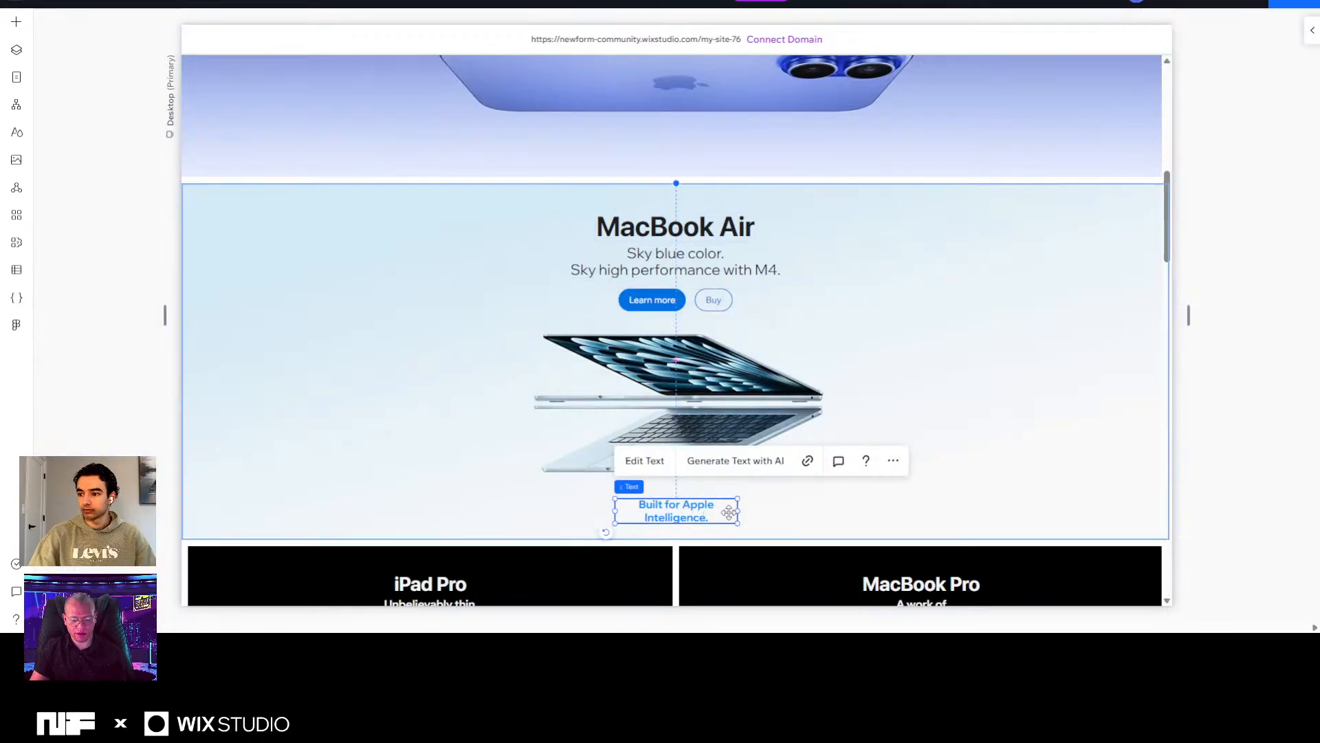
drag(737, 513, 775, 515)
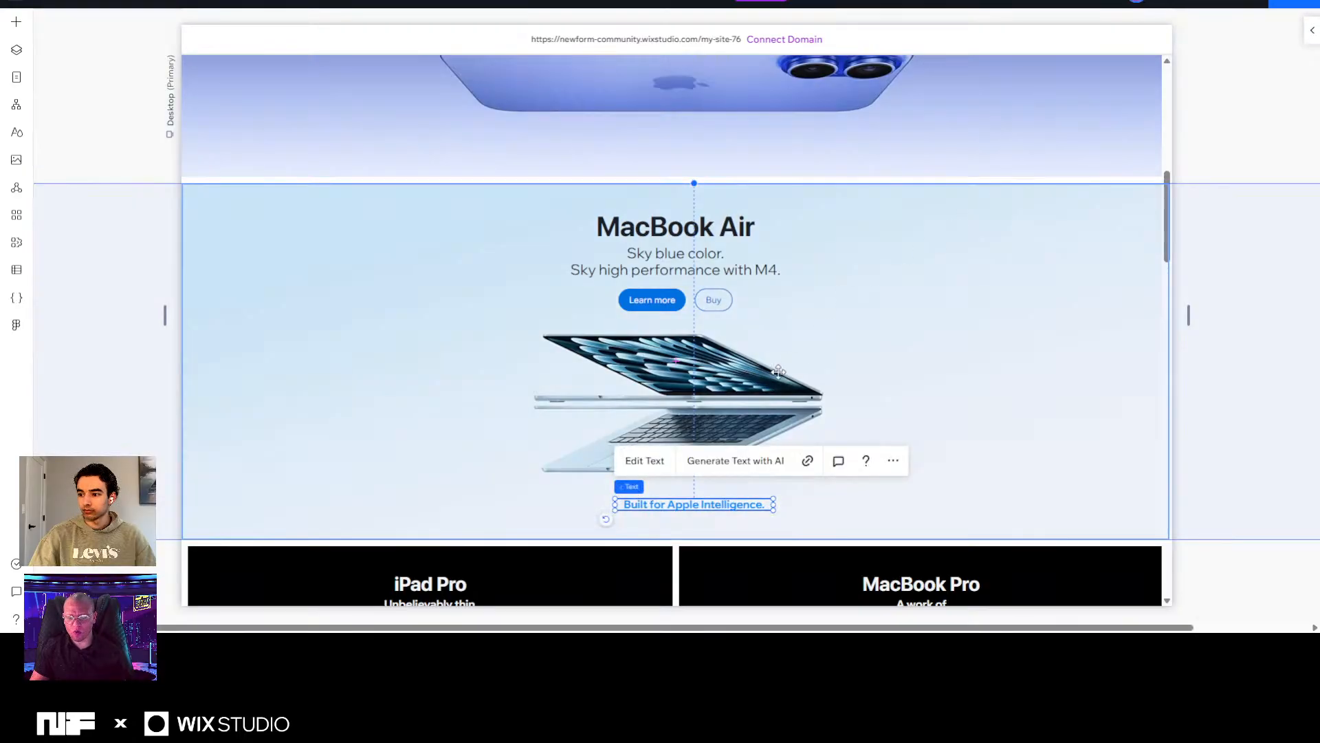
click(1312, 30)
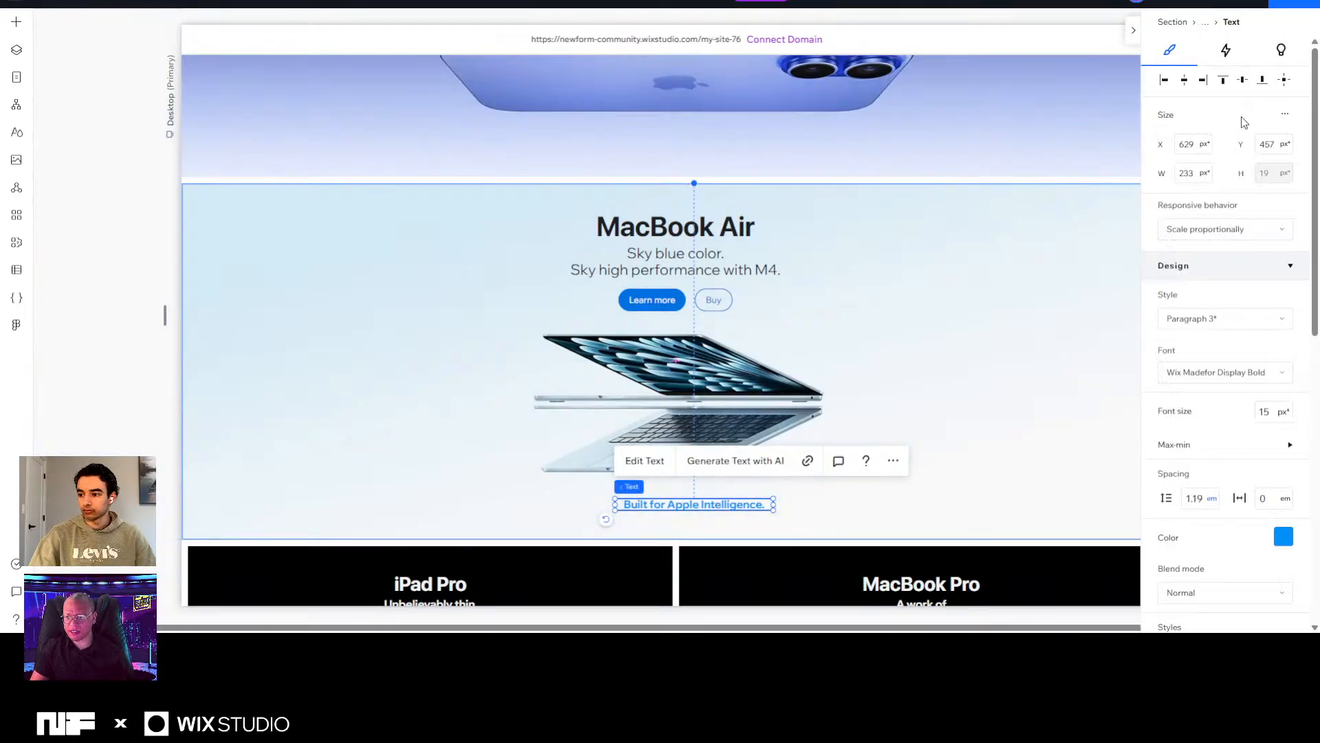
click(1184, 81)
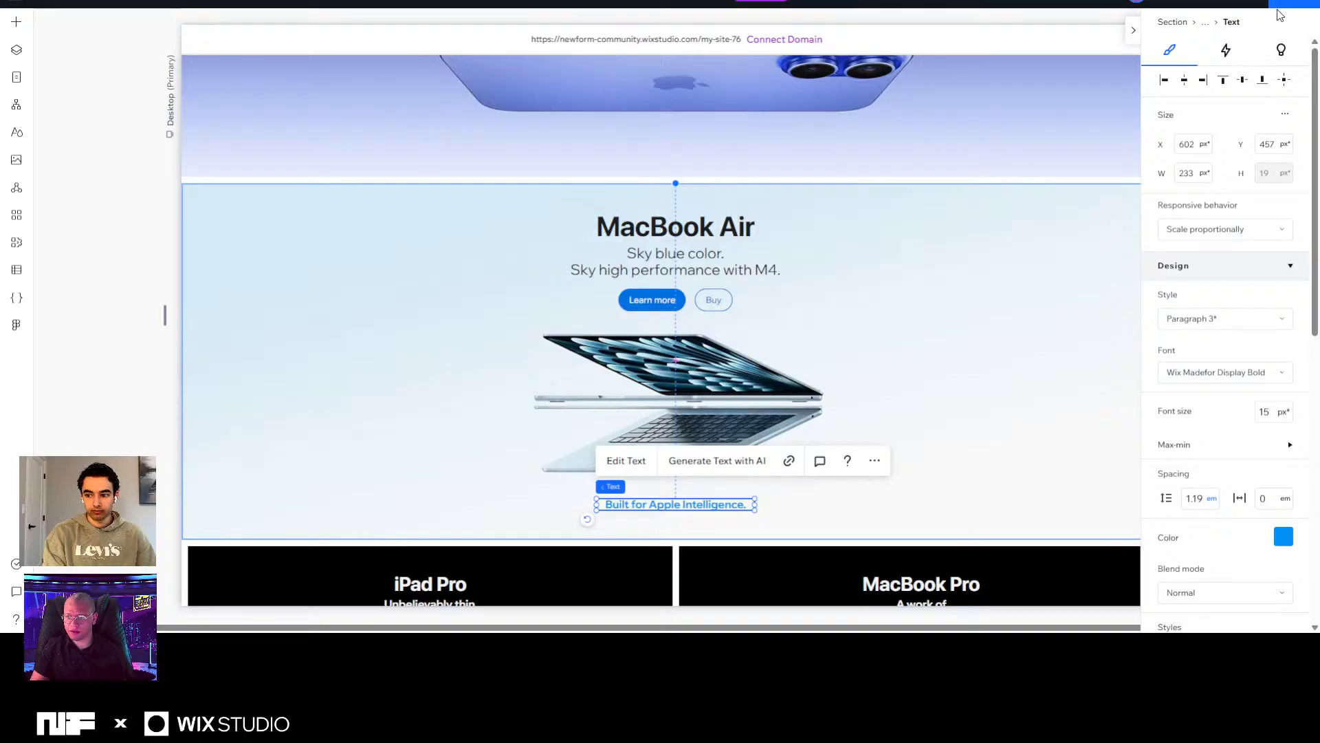
click(1133, 30)
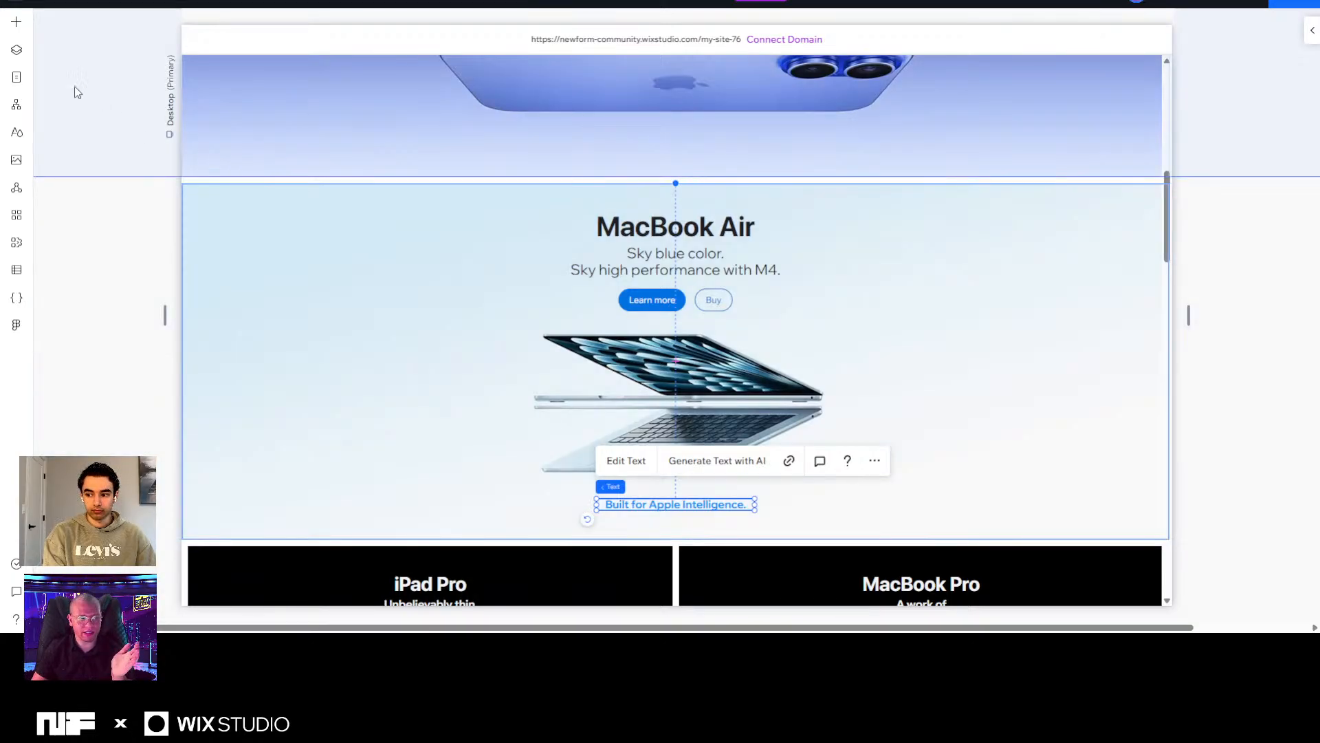
Add the "Interactive Experience" gradient text mask beside the MacBook Air image, in the section's lower right area.
click(15, 26)
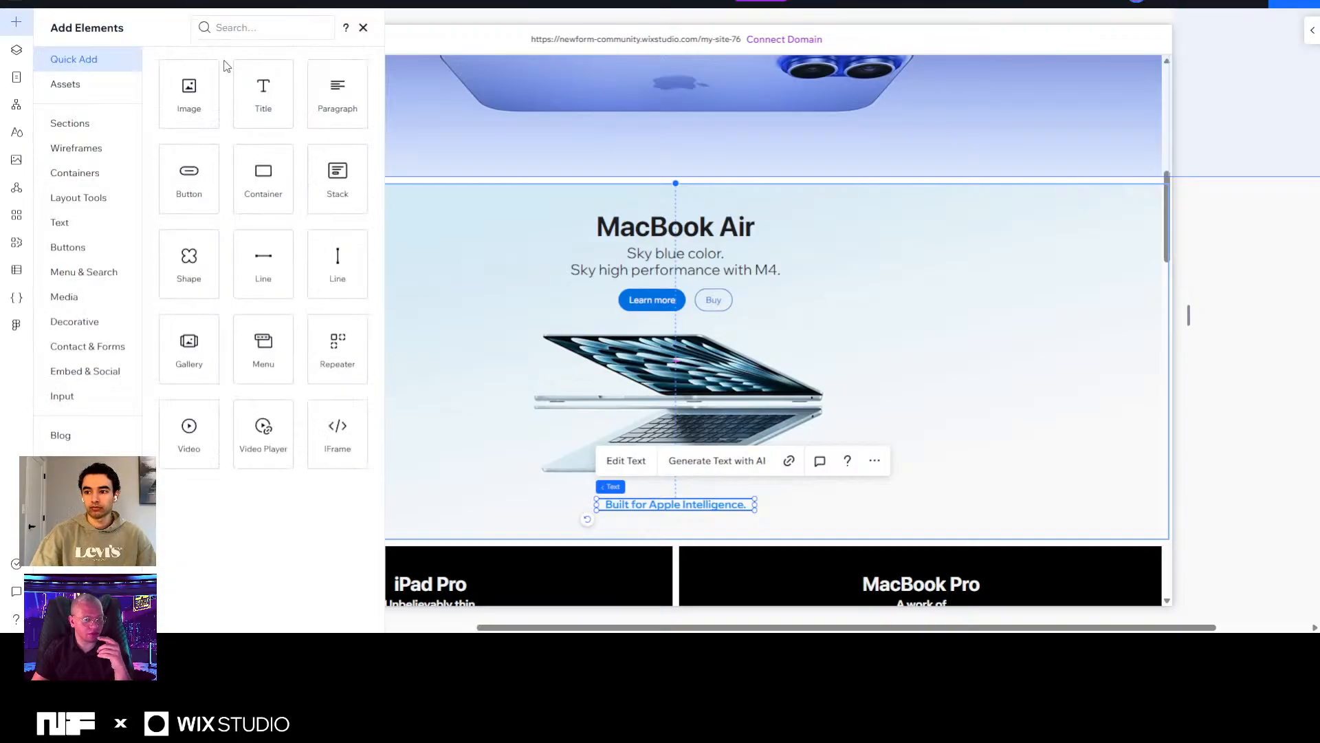
click(77, 226)
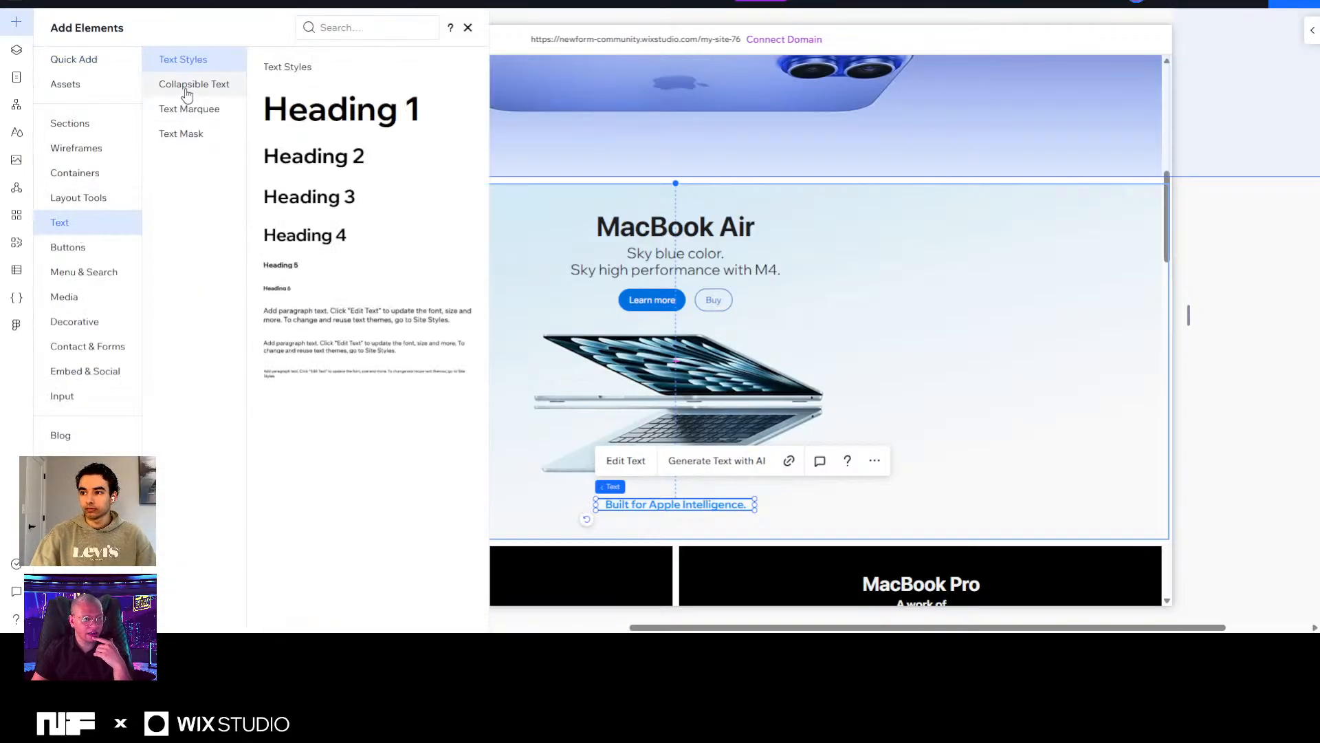
click(187, 138)
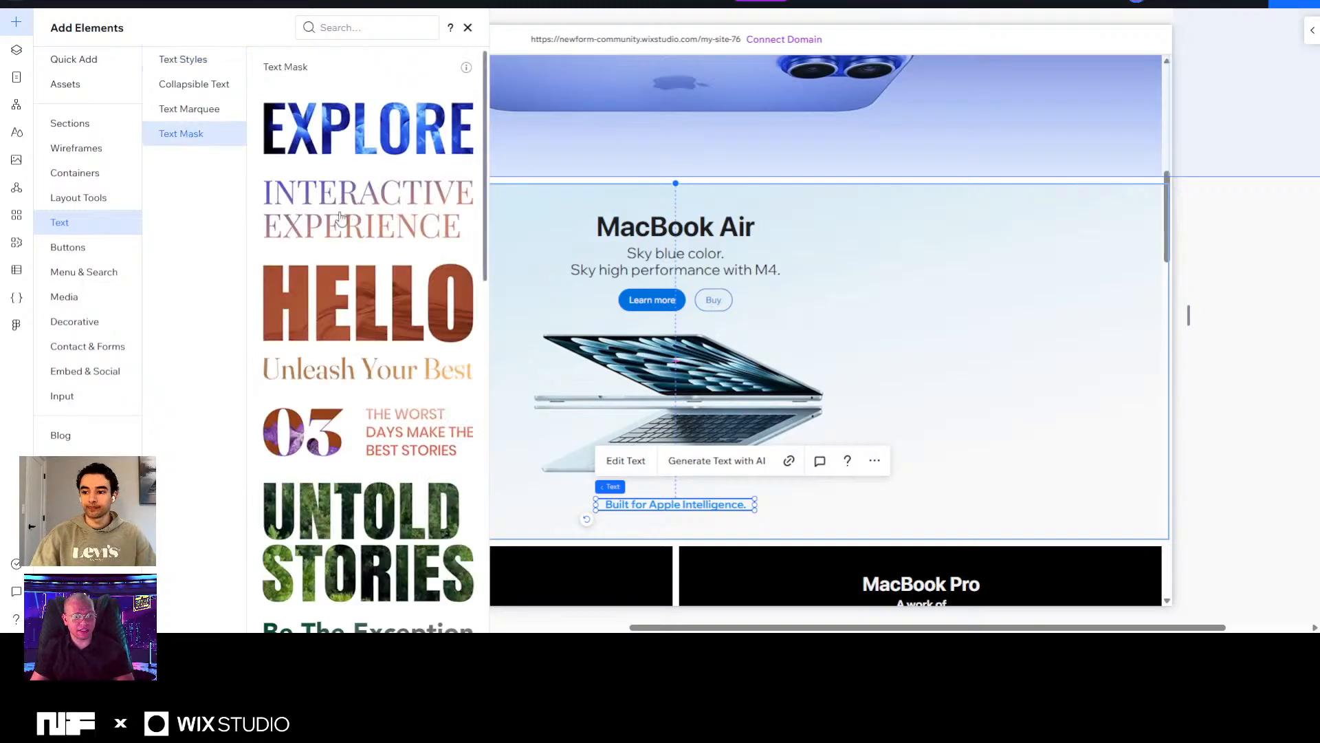
drag(291, 217, 922, 477)
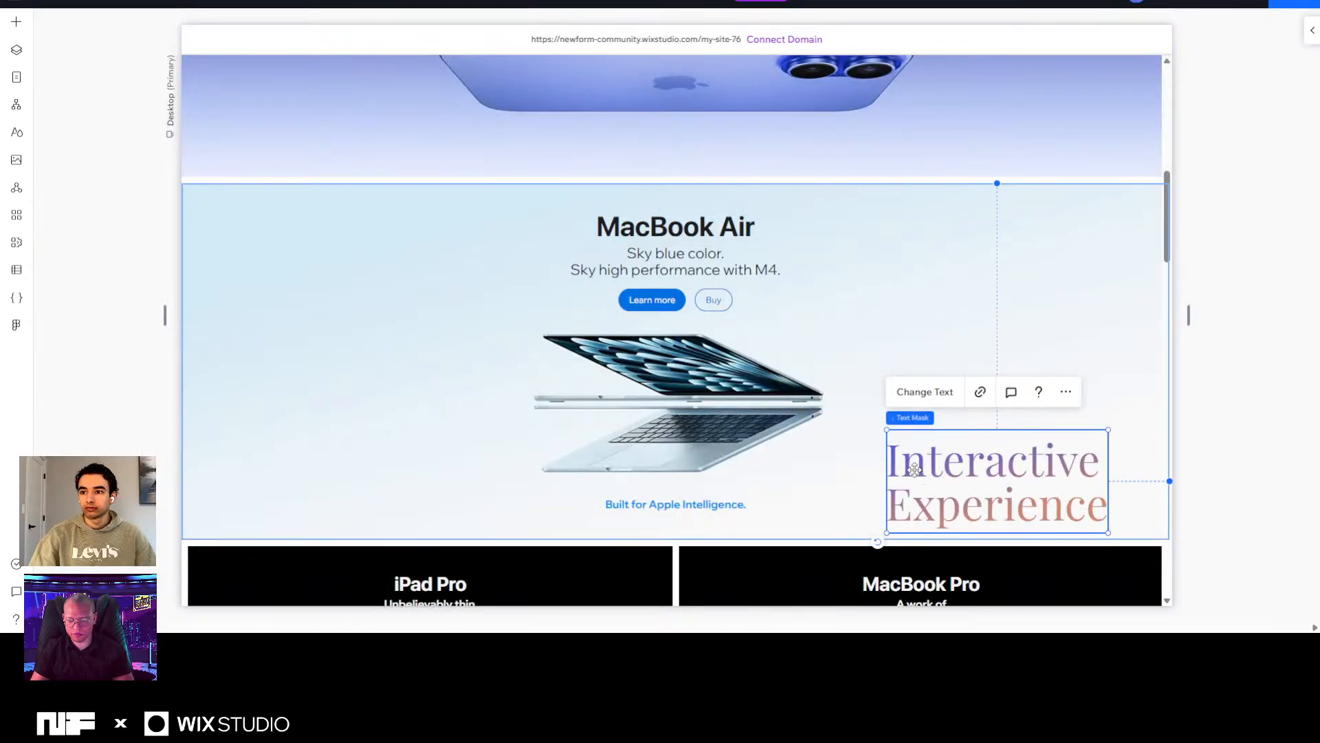
Copy the blue "Built for Apple Intelligence." text and replace the text mask's wording with it.
click(664, 505)
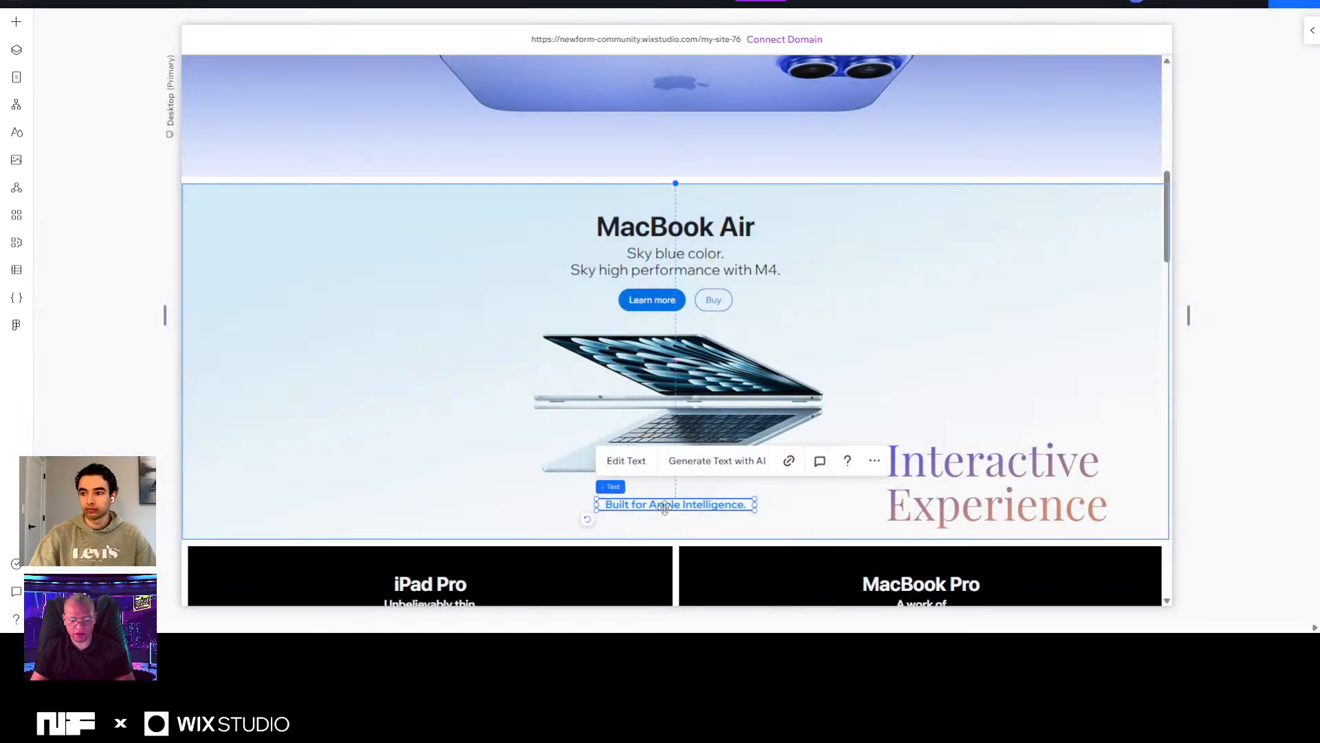
double_click(664, 505)
triple_click(664, 505)
key(ctrl+c)
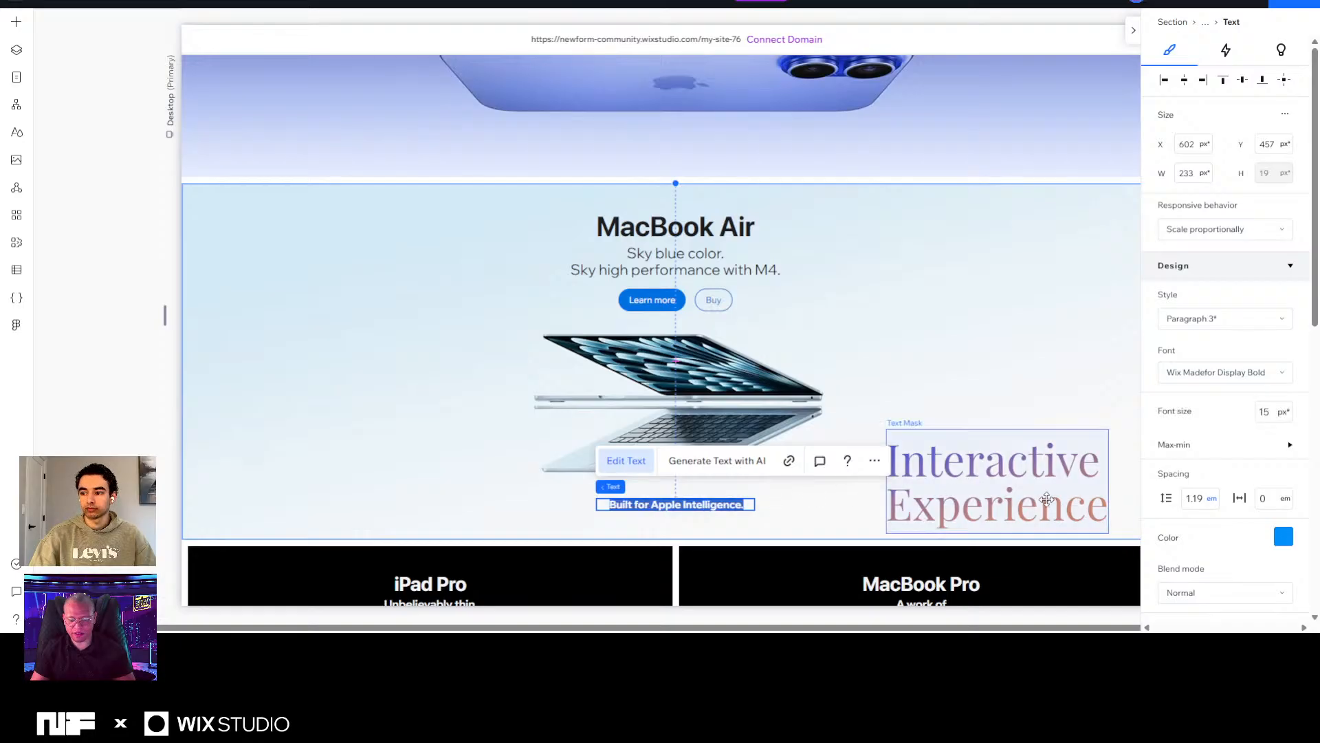
click(928, 450)
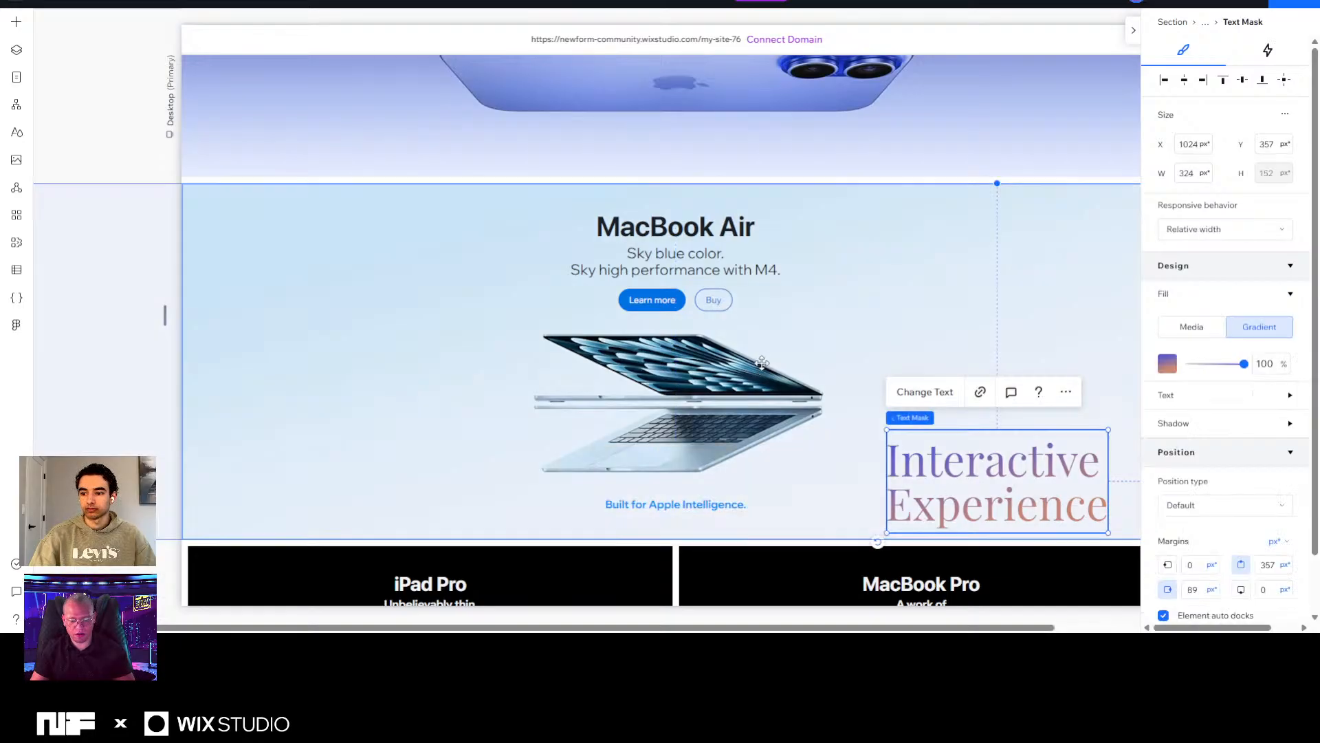
click(937, 393)
click(732, 512)
key(ctrl+a)
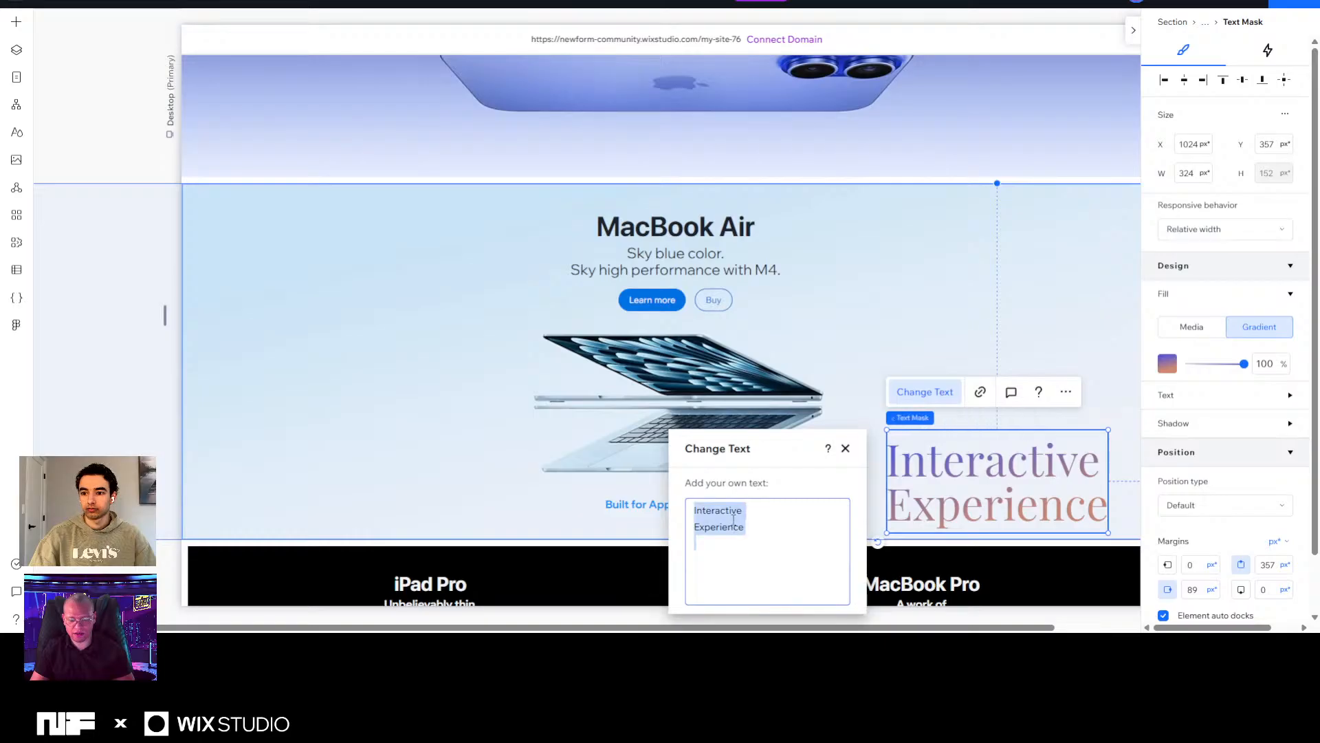
key(ctrl+v)
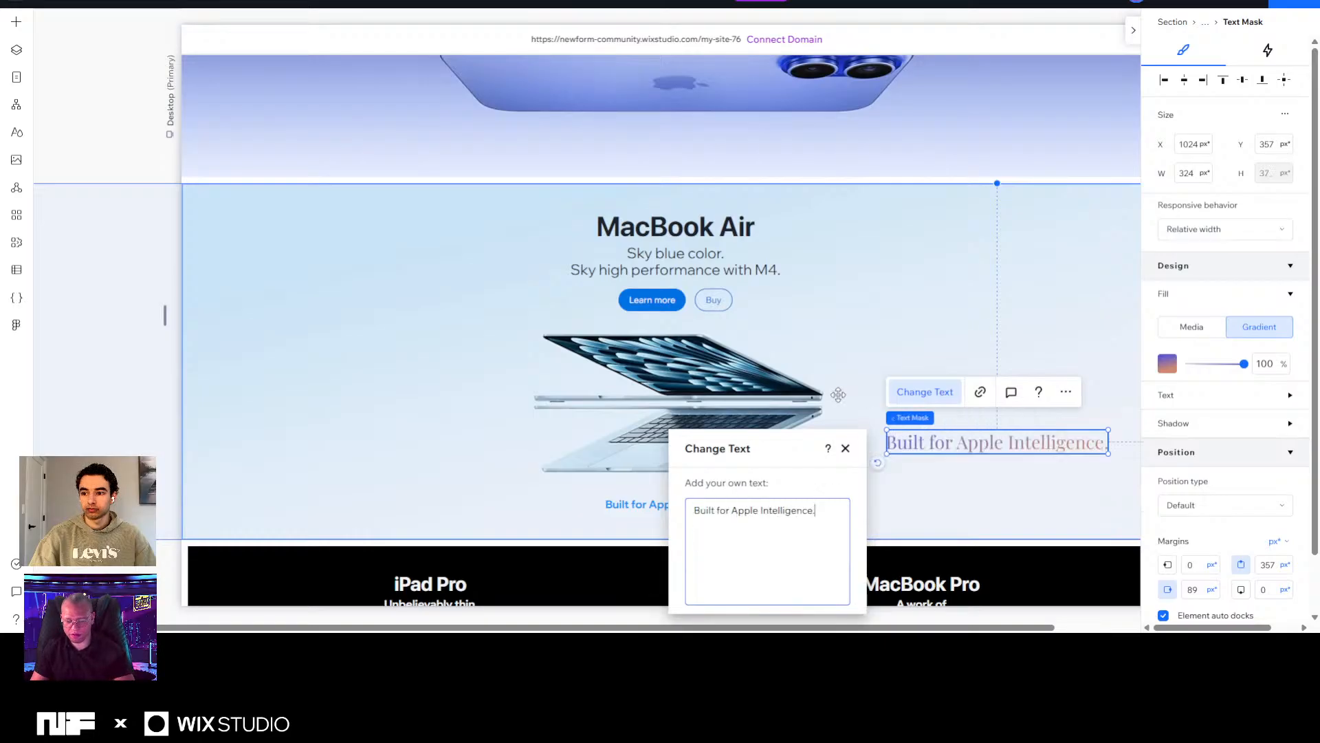
click(917, 310)
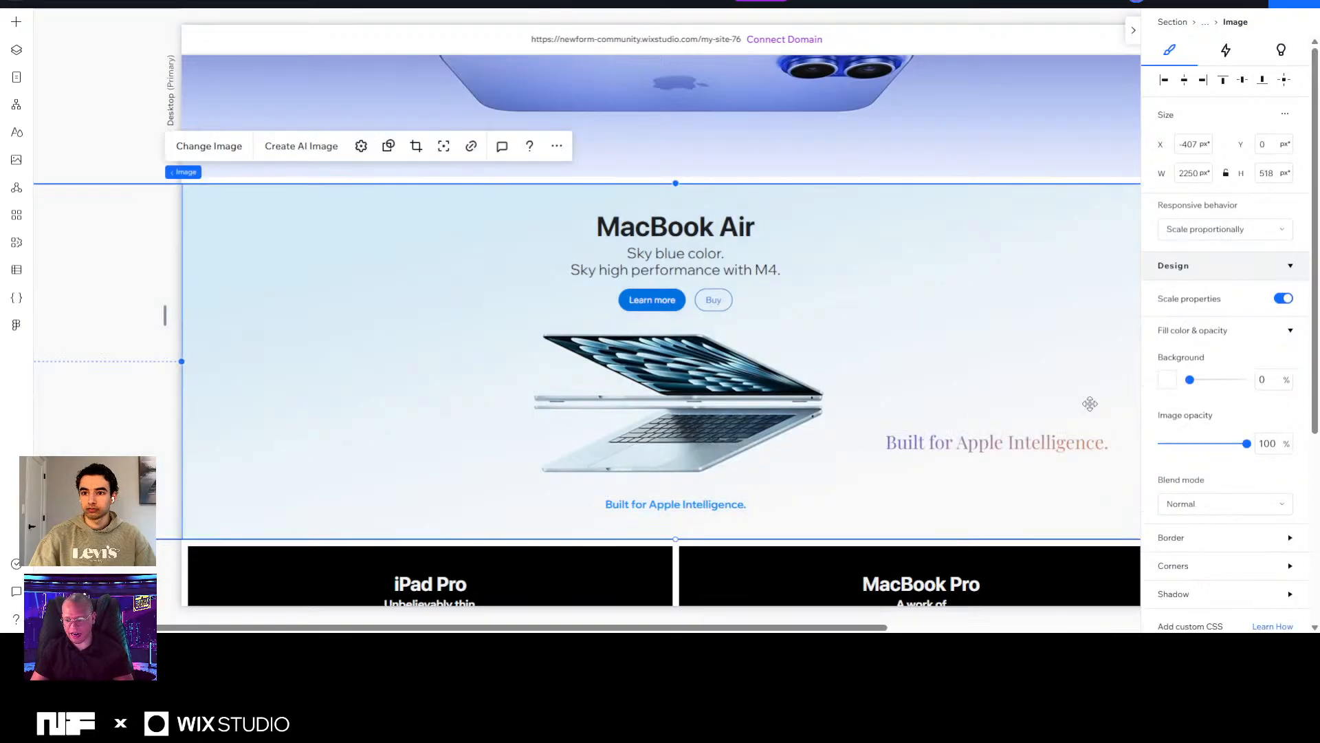
click(1037, 440)
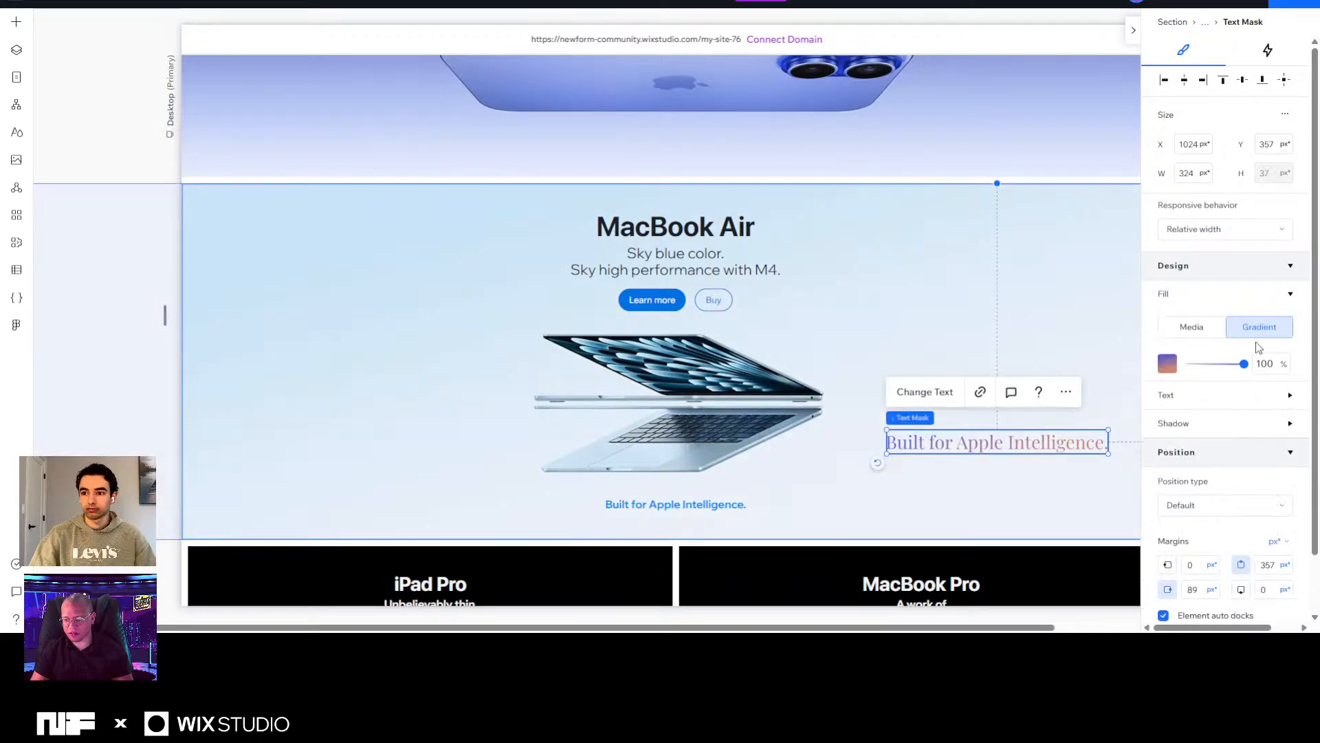
Set the text mask's font to Wix Madefor Text Bold and narrow the mask so its text becomes slightly smaller.
click(1214, 401)
scroll(1222, 450, down, 2)
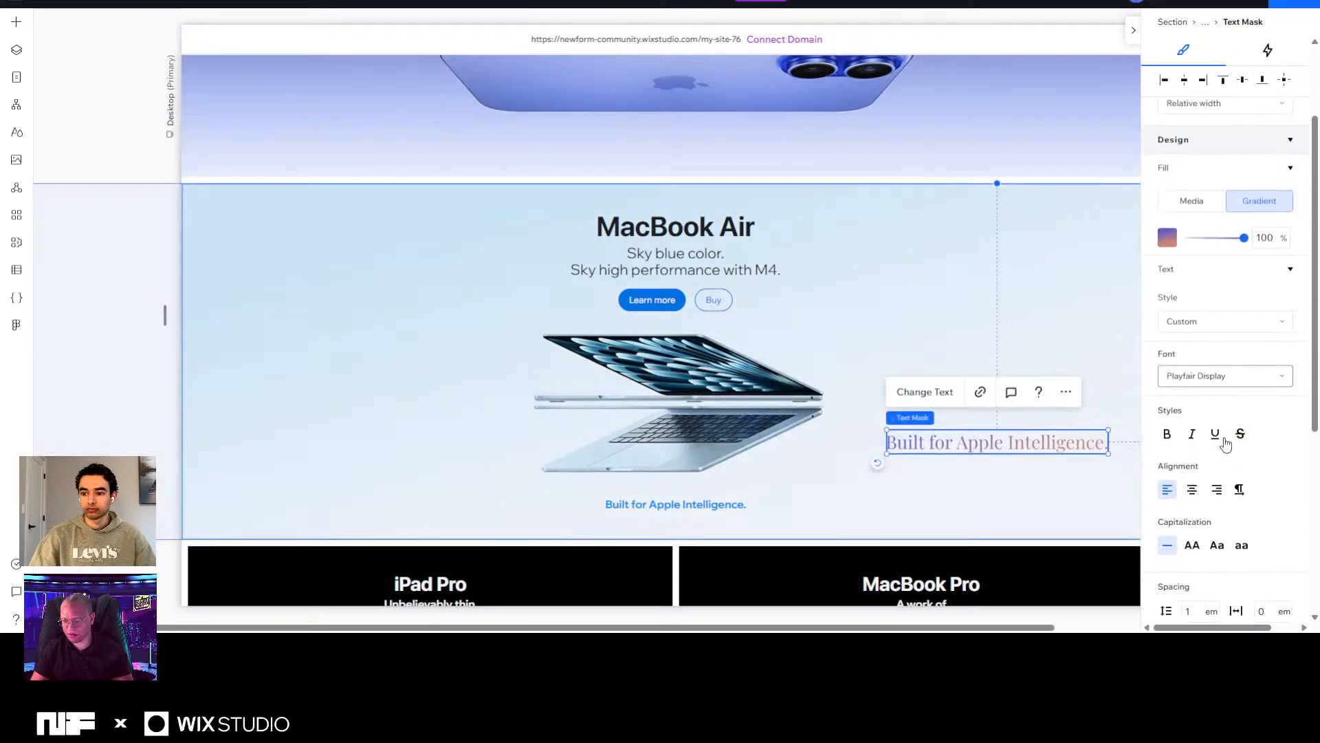
click(1211, 364)
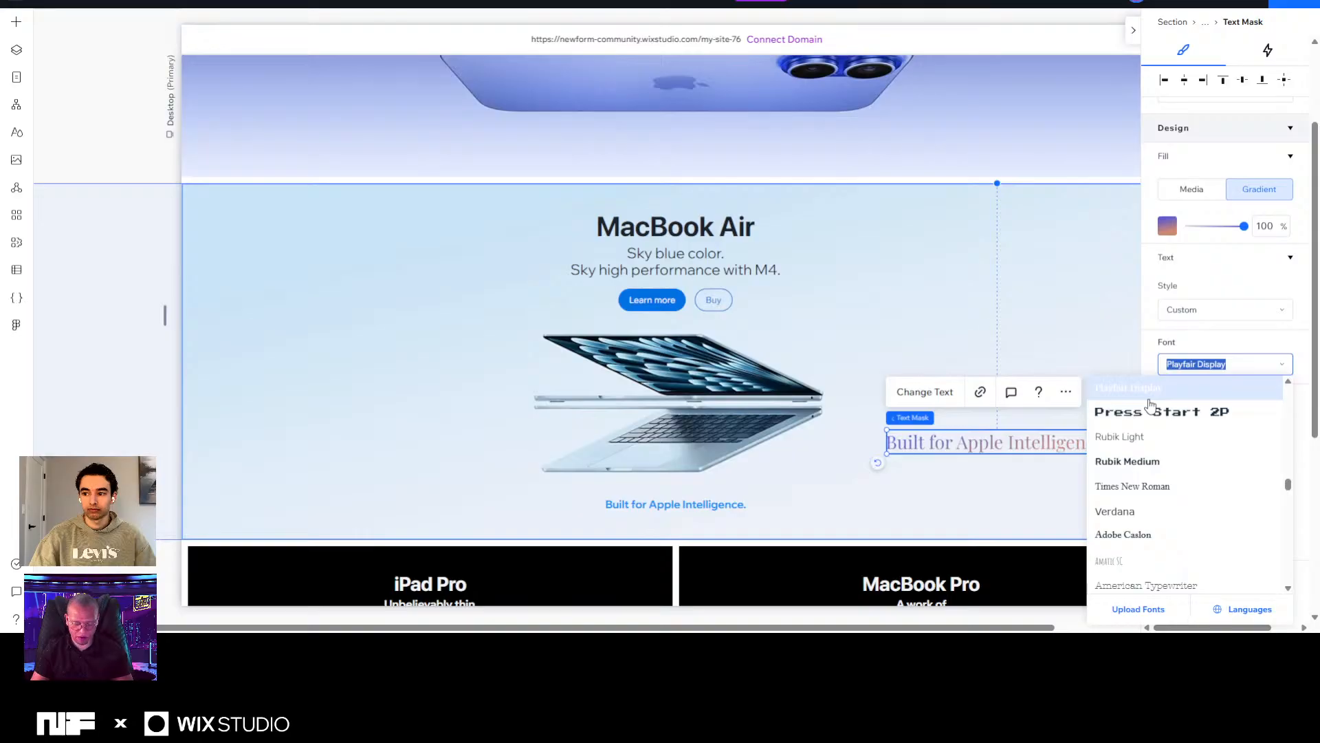
text(Wix Madefor Text Regular)
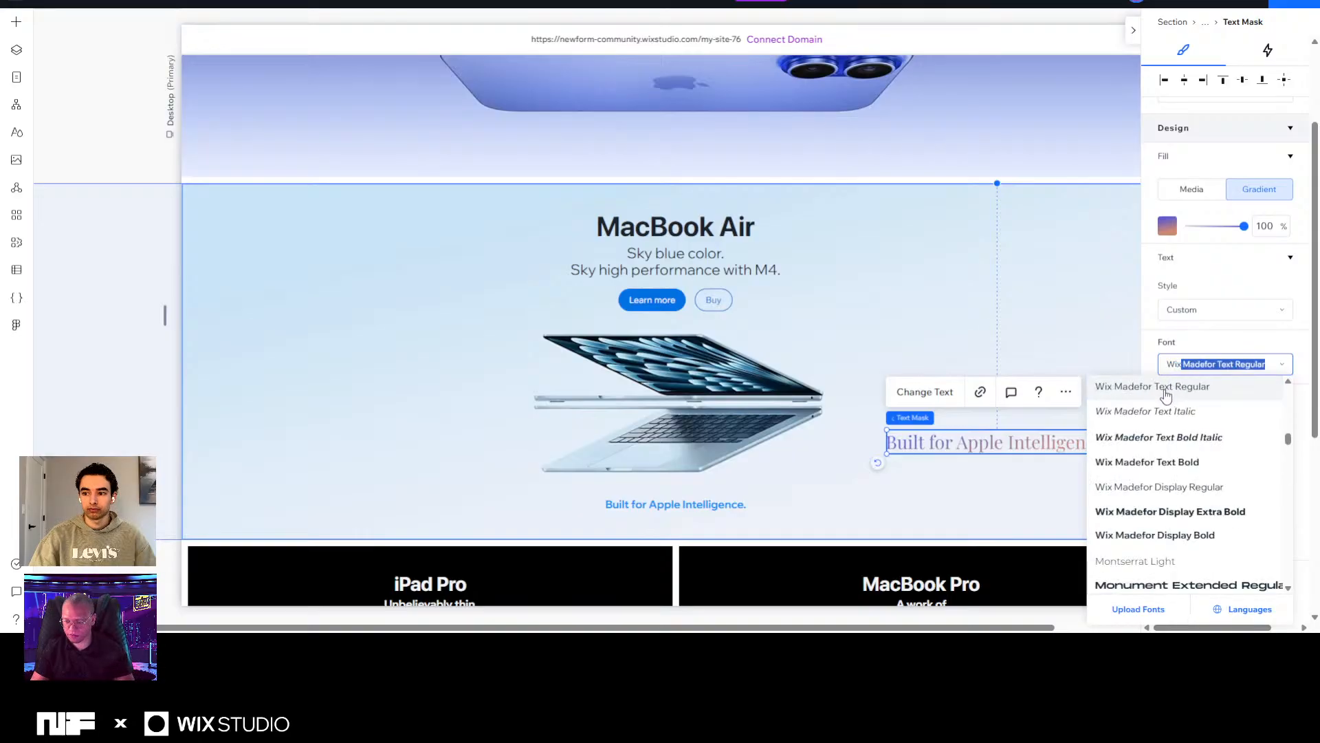
click(1193, 385)
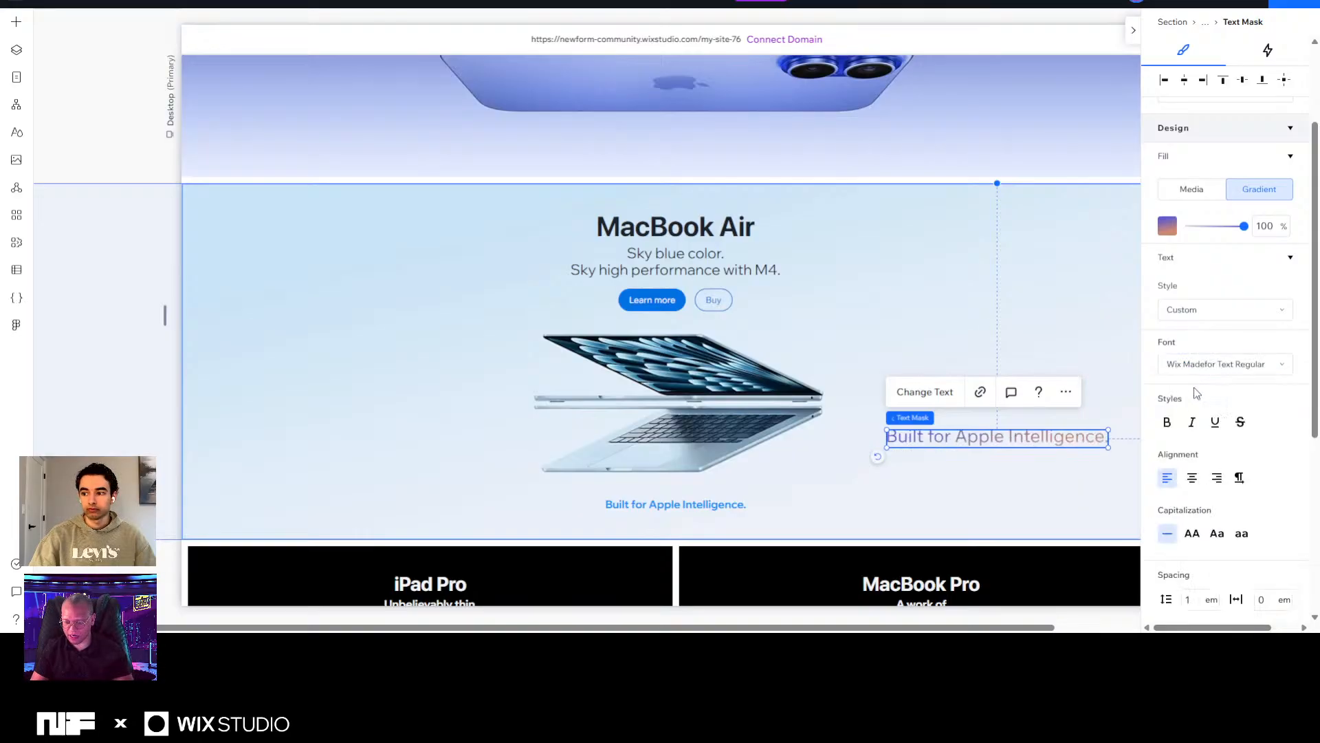
click(1229, 364)
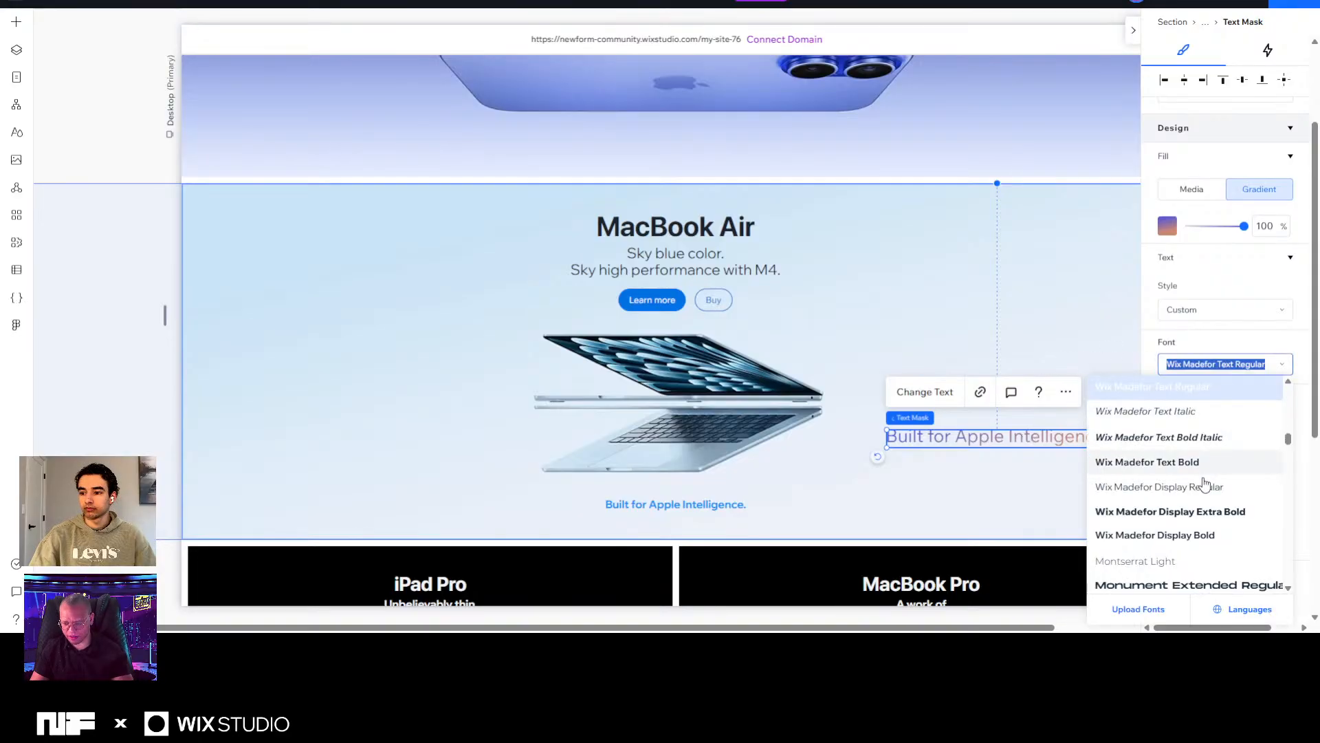
click(1203, 462)
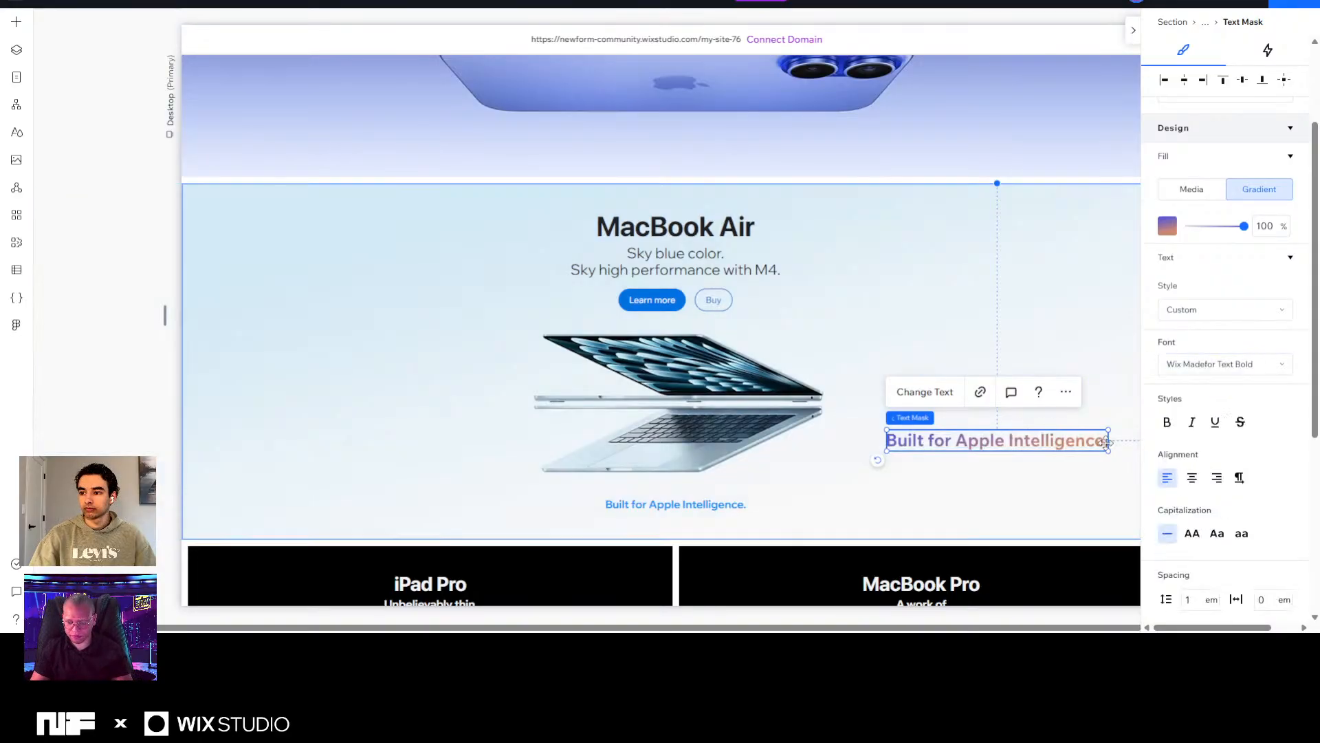
mouse_move(1108, 450)
mouse_down()
mouse_move(1131, 451)
mouse_move(1087, 440)
mouse_up()
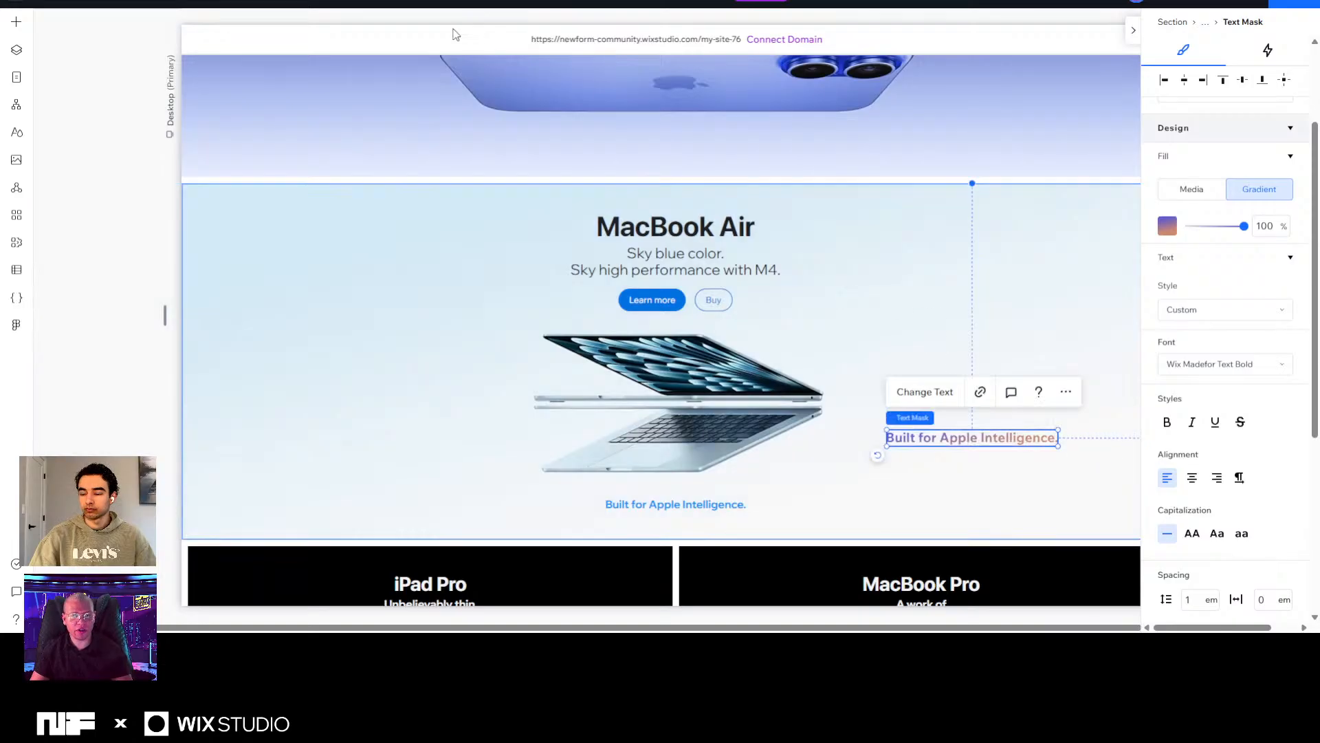
Switch to the finished reference site's desktop layout and open the settings of the gradient text below its MacBook Air image.
click(456, 4)
scroll(653, 300, down, 15)
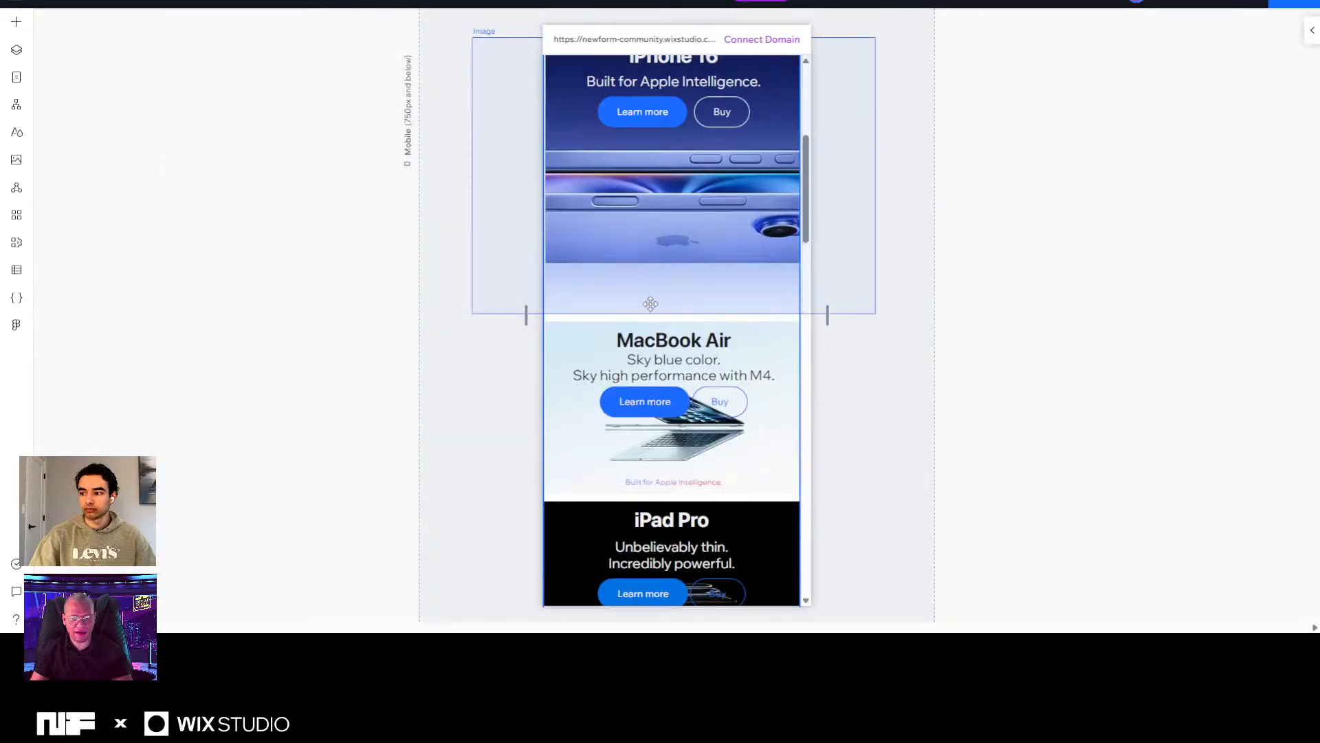
scroll(653, 300, up, 10)
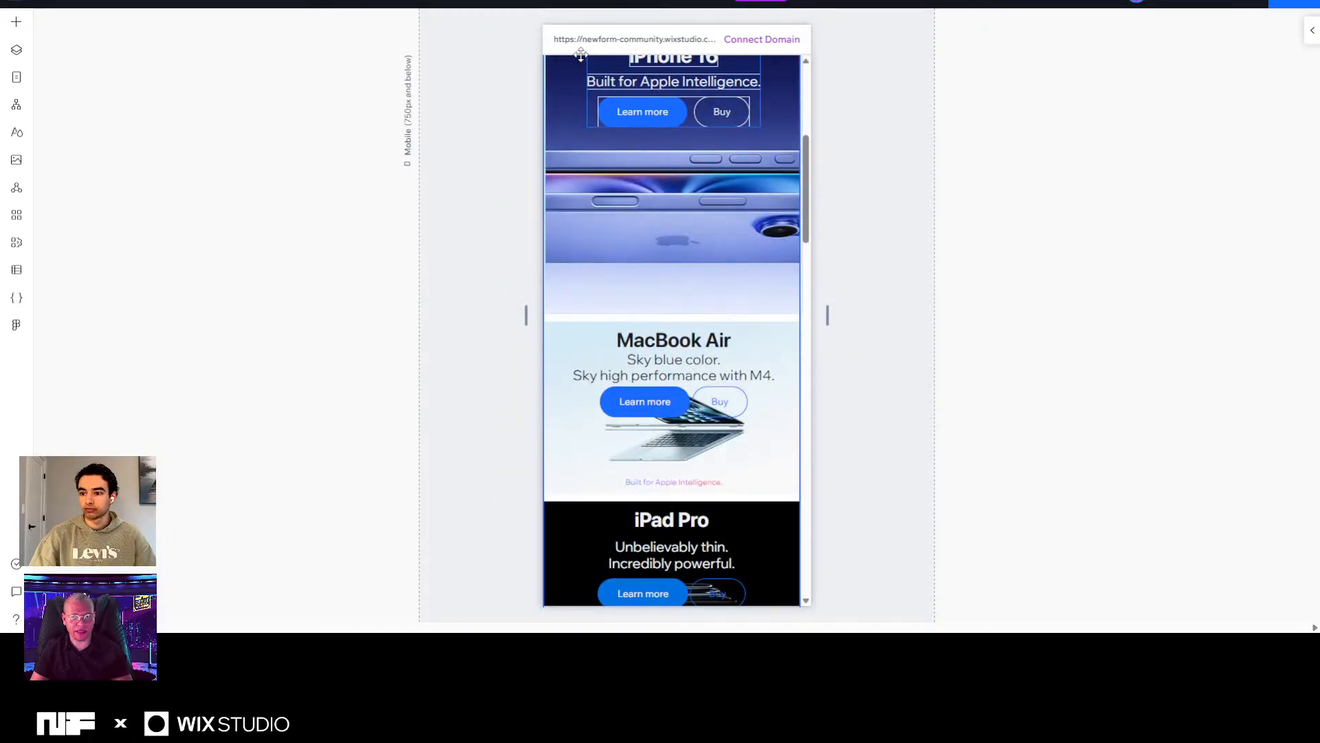
click(552, 2)
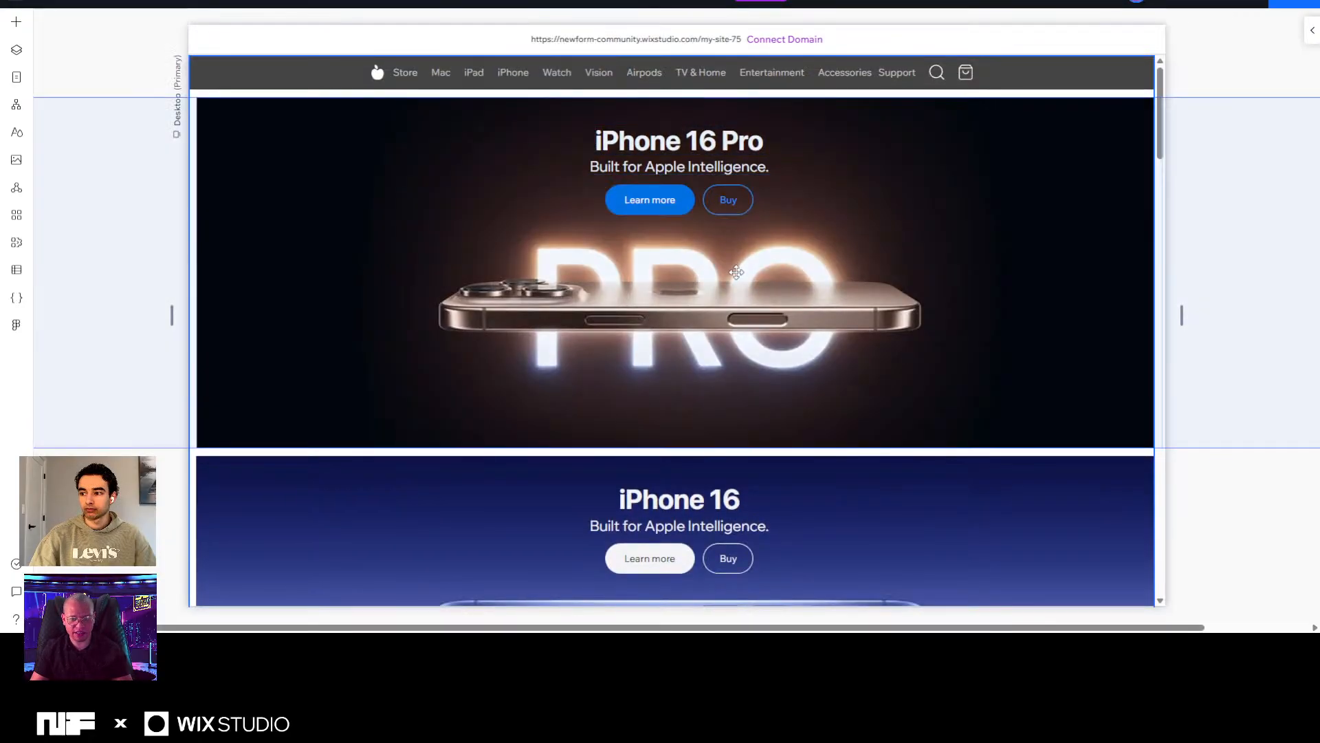
scroll(738, 267, down, 10)
click(695, 309)
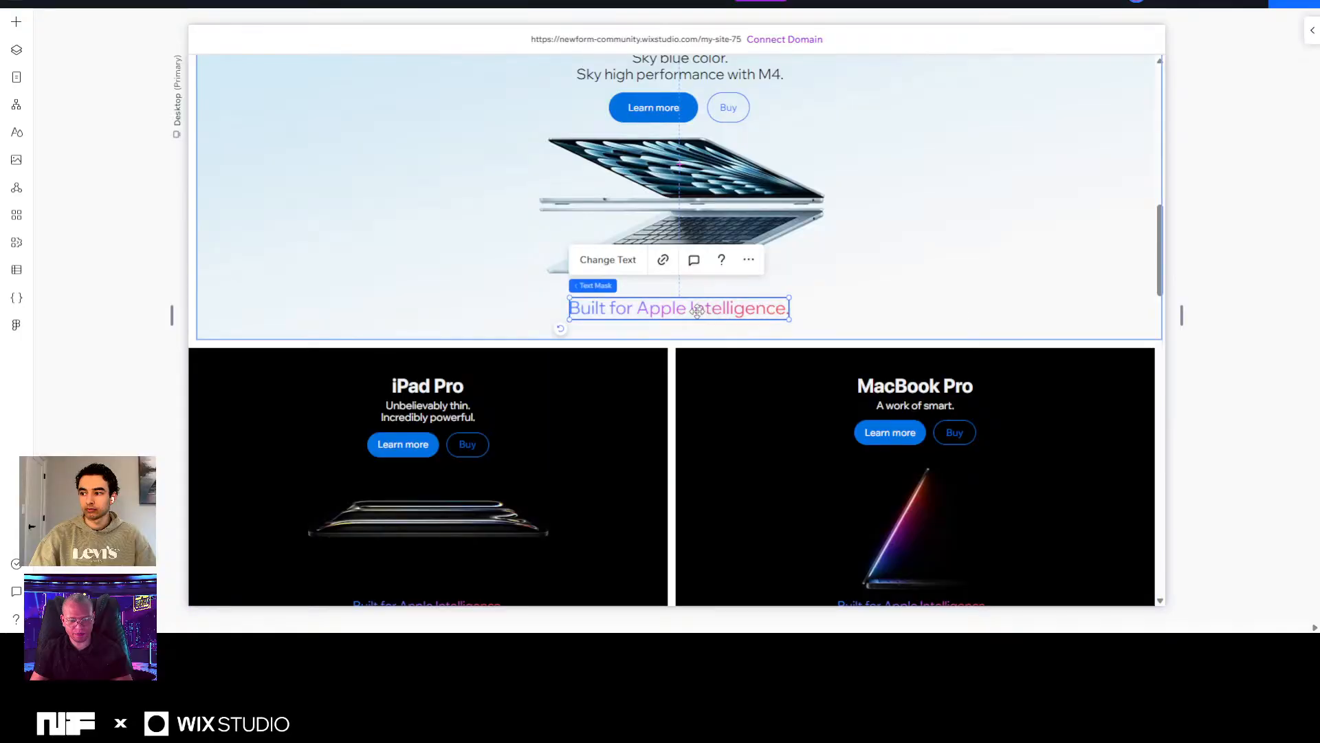
click(1310, 33)
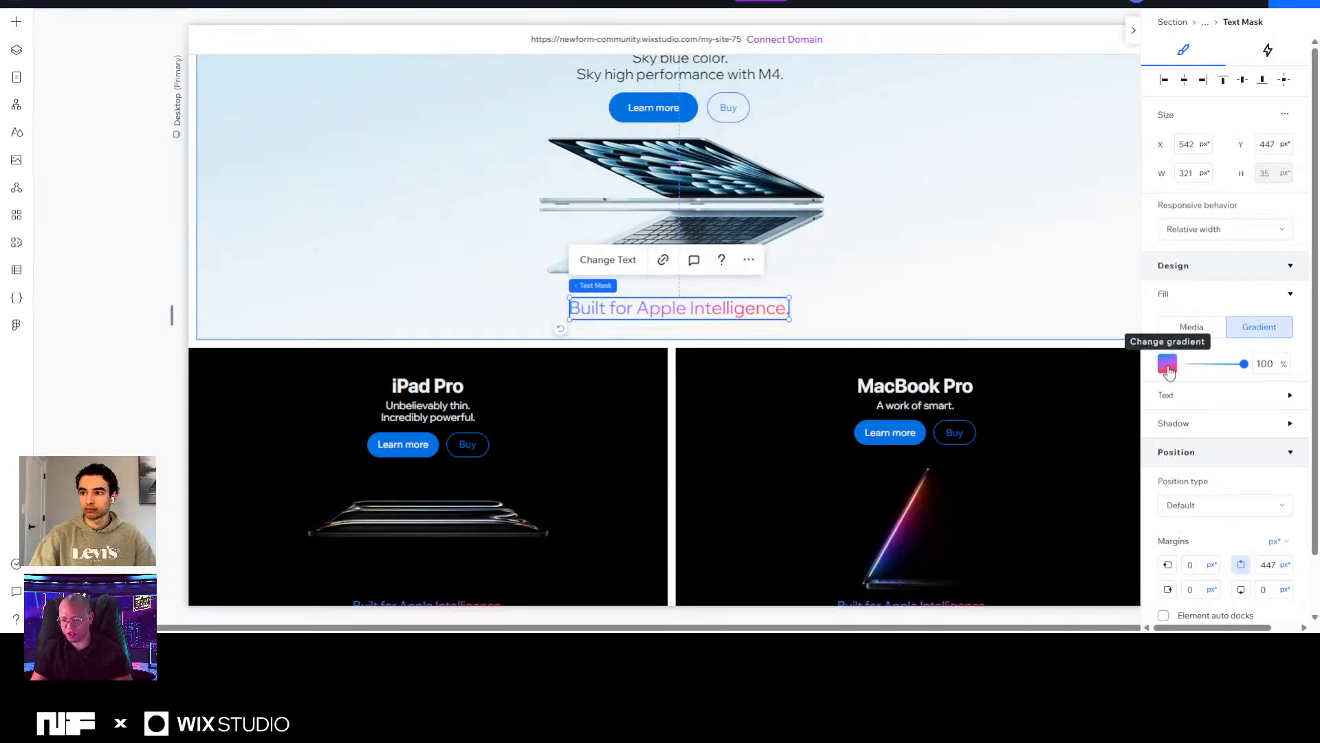
Copy the hex code #0090F7 from the blue first stop of the reference text's gradient.
click(1168, 365)
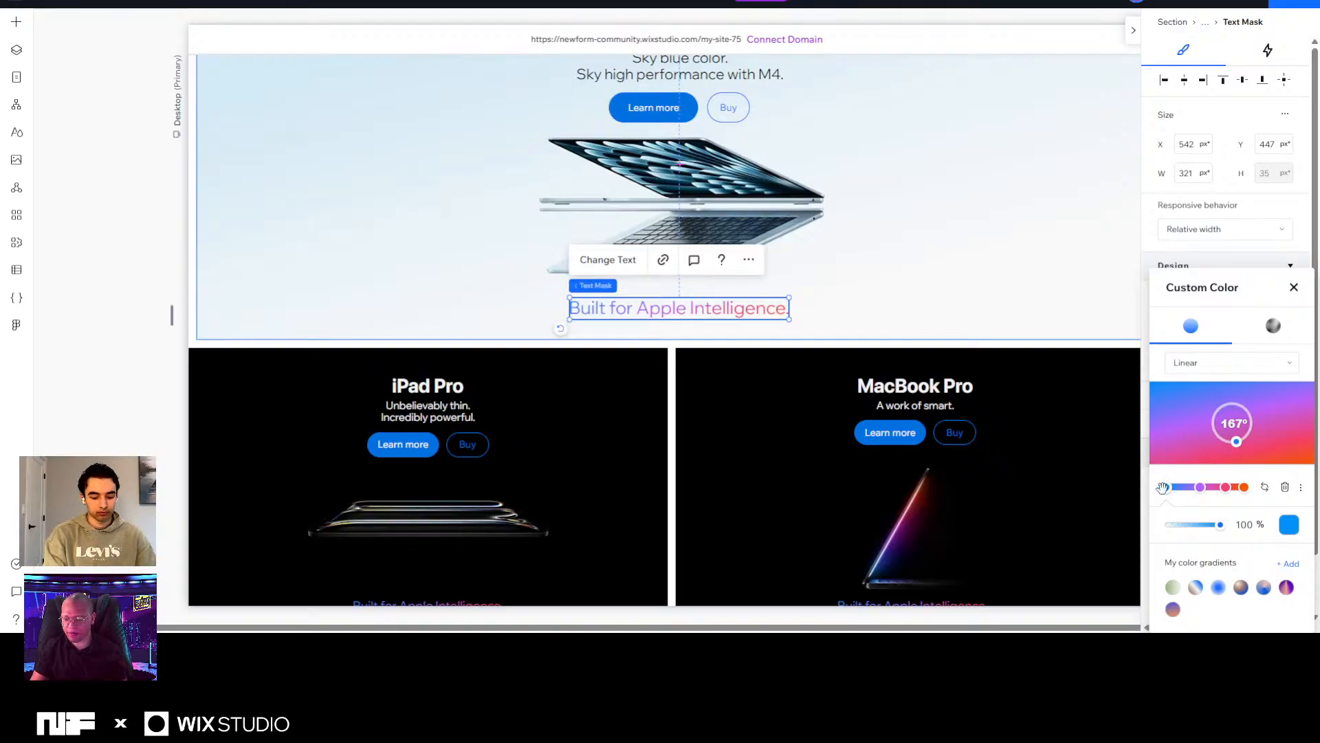
click(1291, 526)
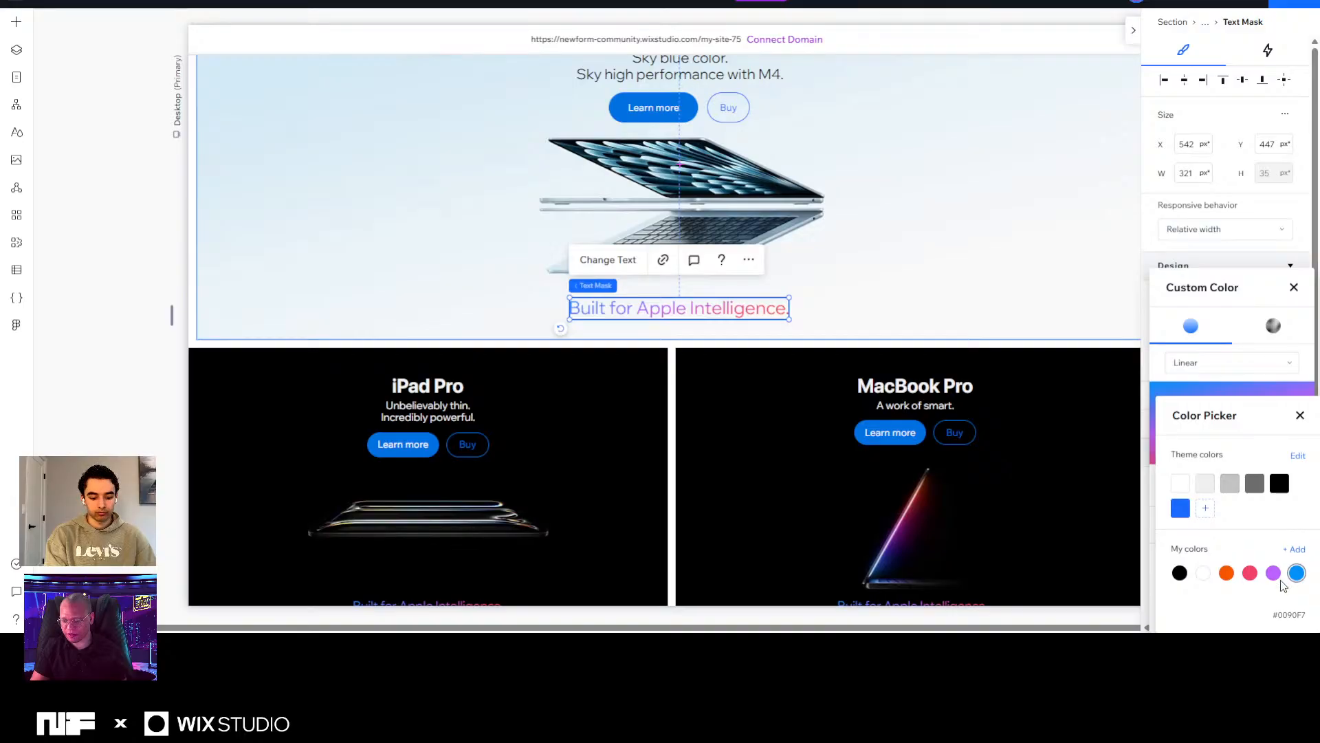
drag(1281, 617, 1311, 618)
key(ctrl+c)
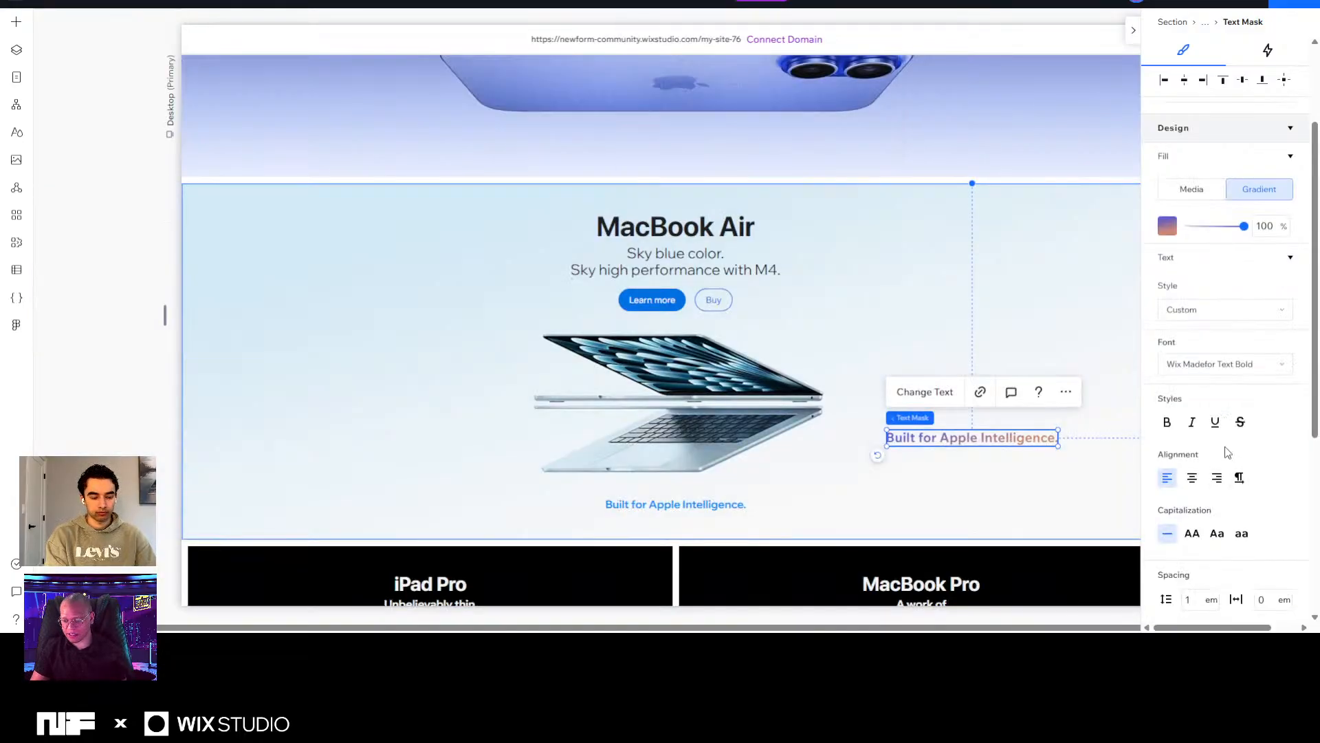
Back on the working site, set the first color stop of the text mask's gradient to #0090F7.
scroll(1227, 454, down, 1)
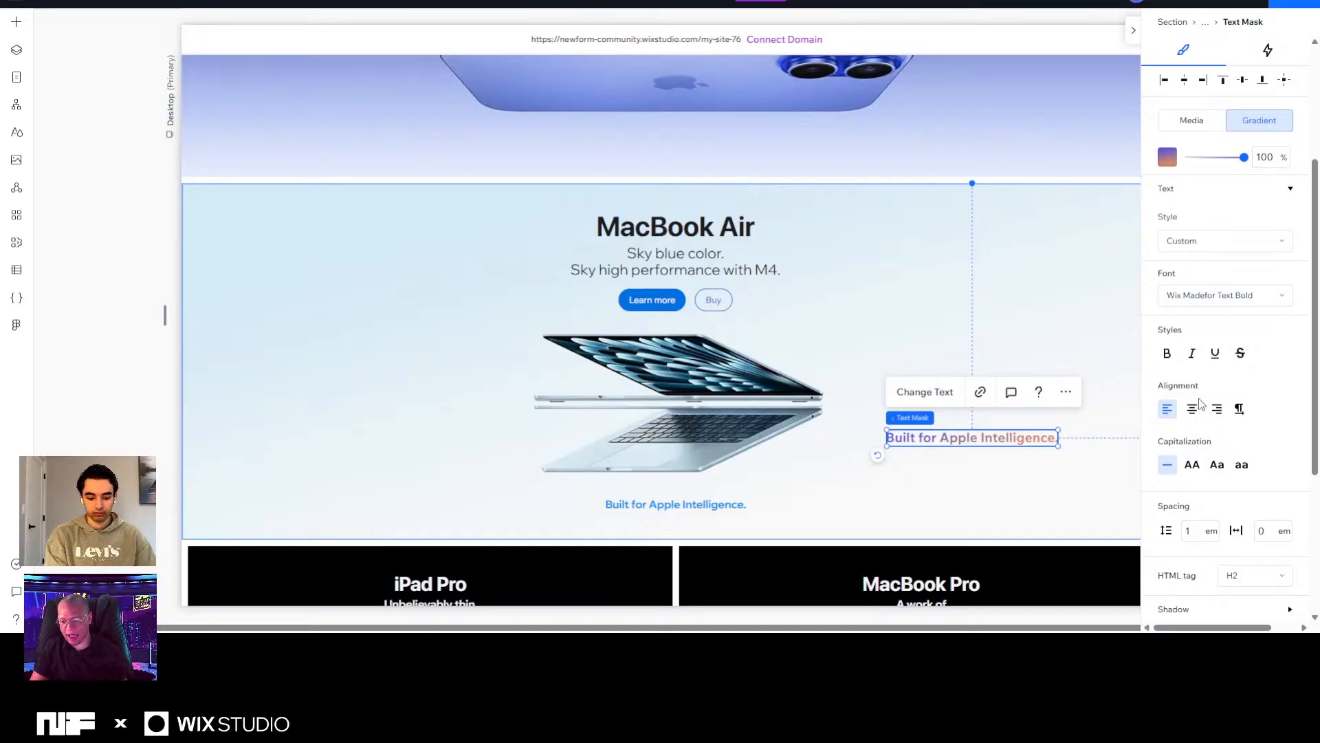
click(1168, 158)
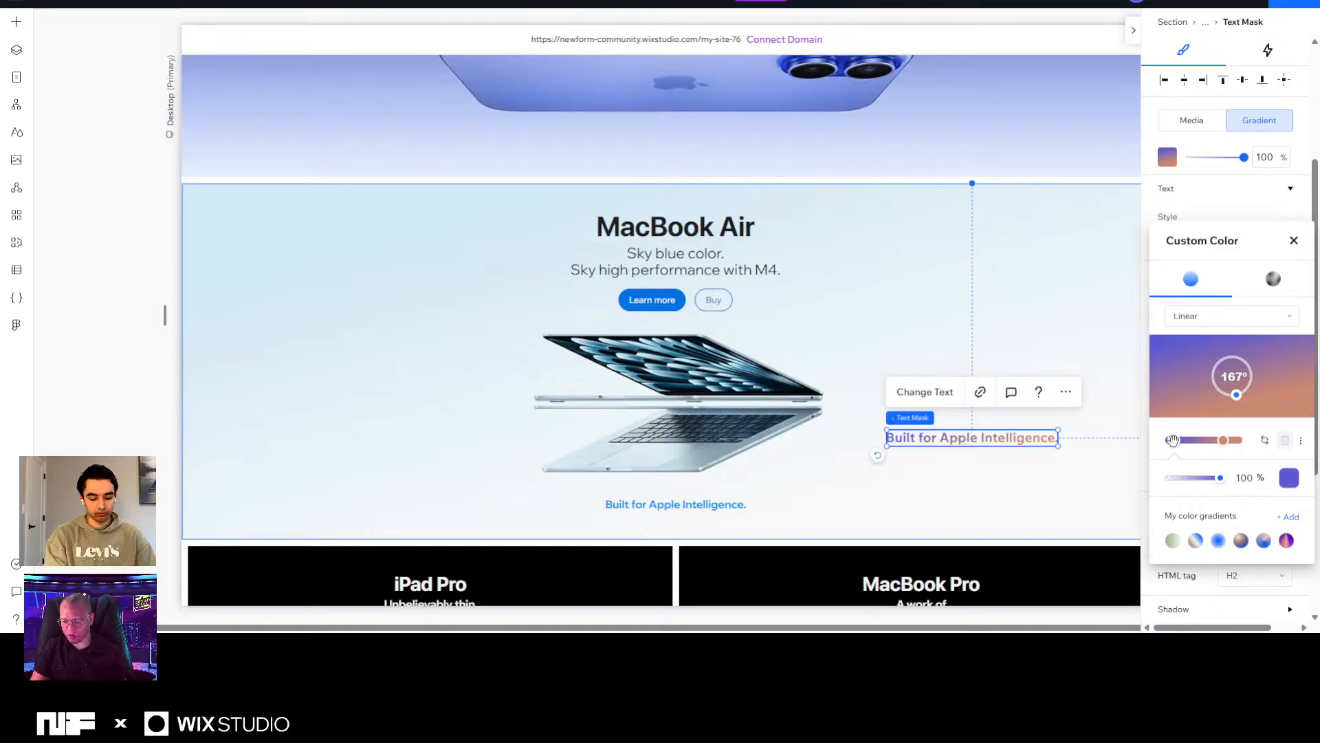
click(1289, 479)
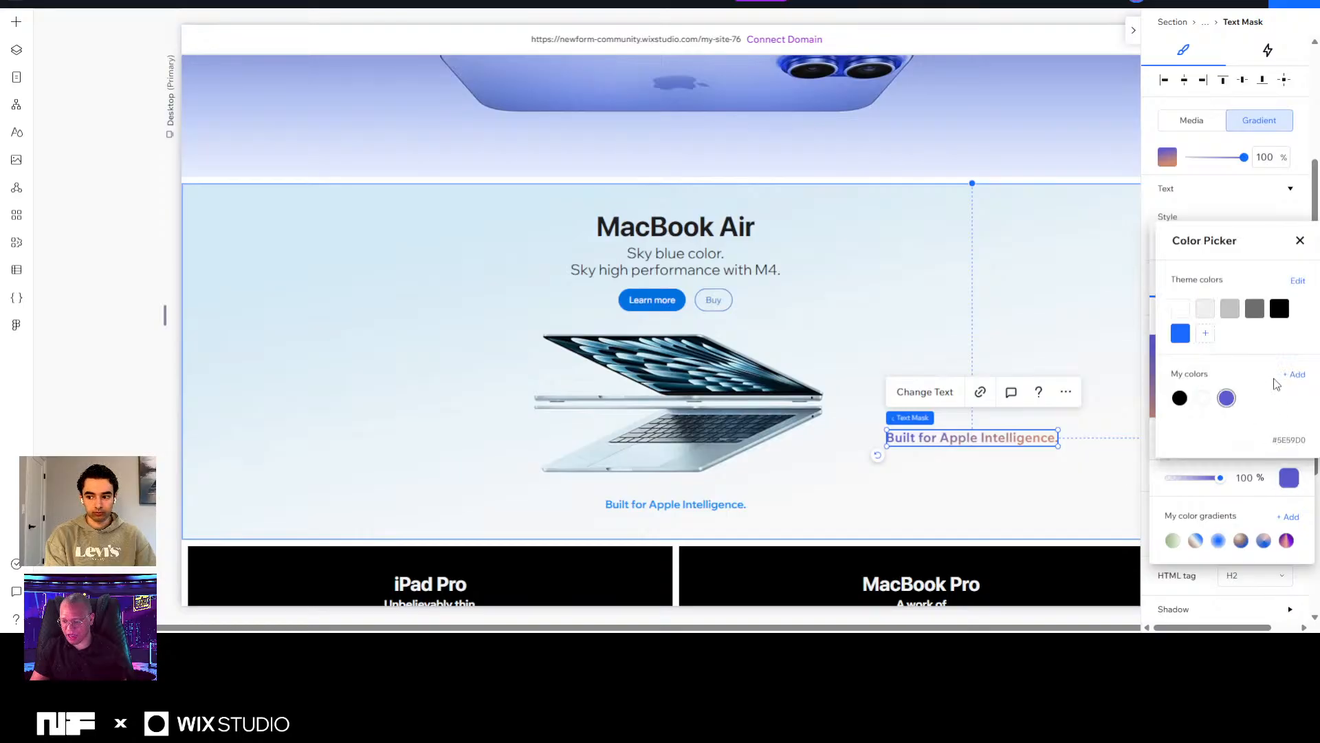
click(1205, 334)
double_click(1253, 445)
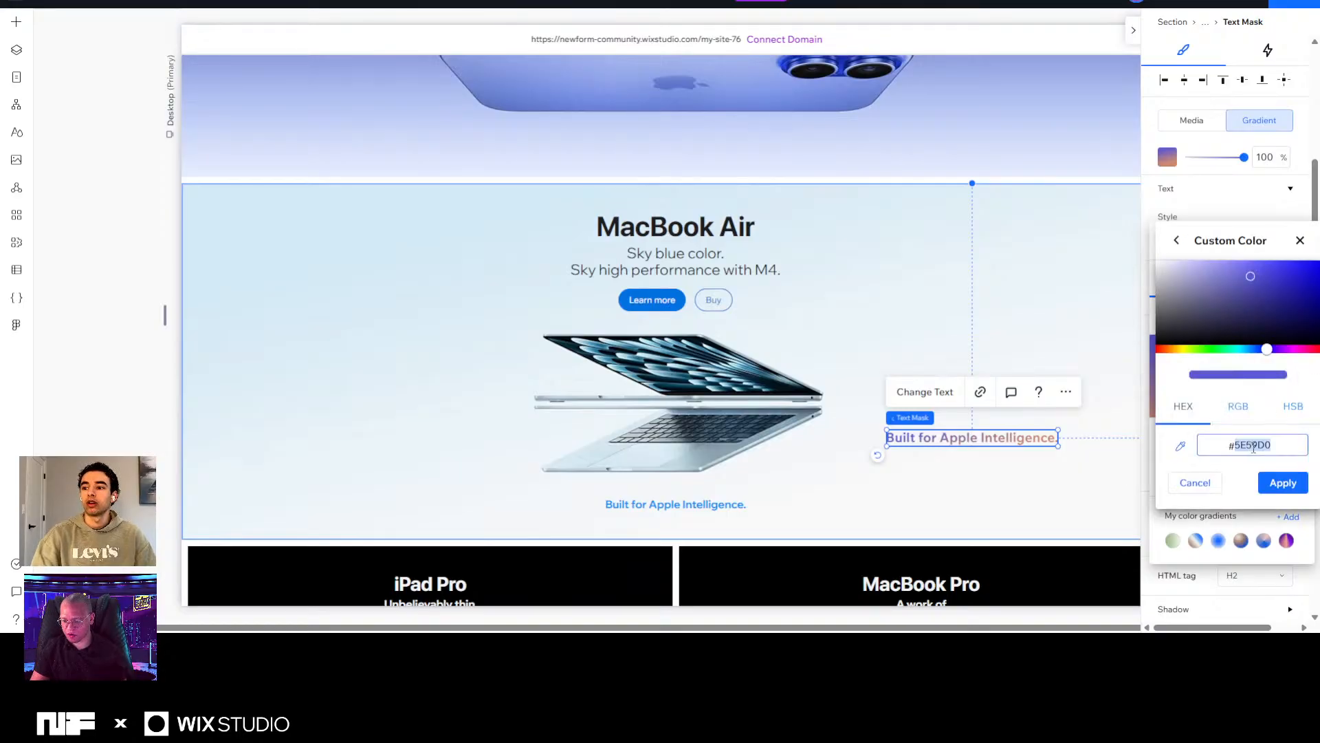
key(ctrl+v)
click(1283, 483)
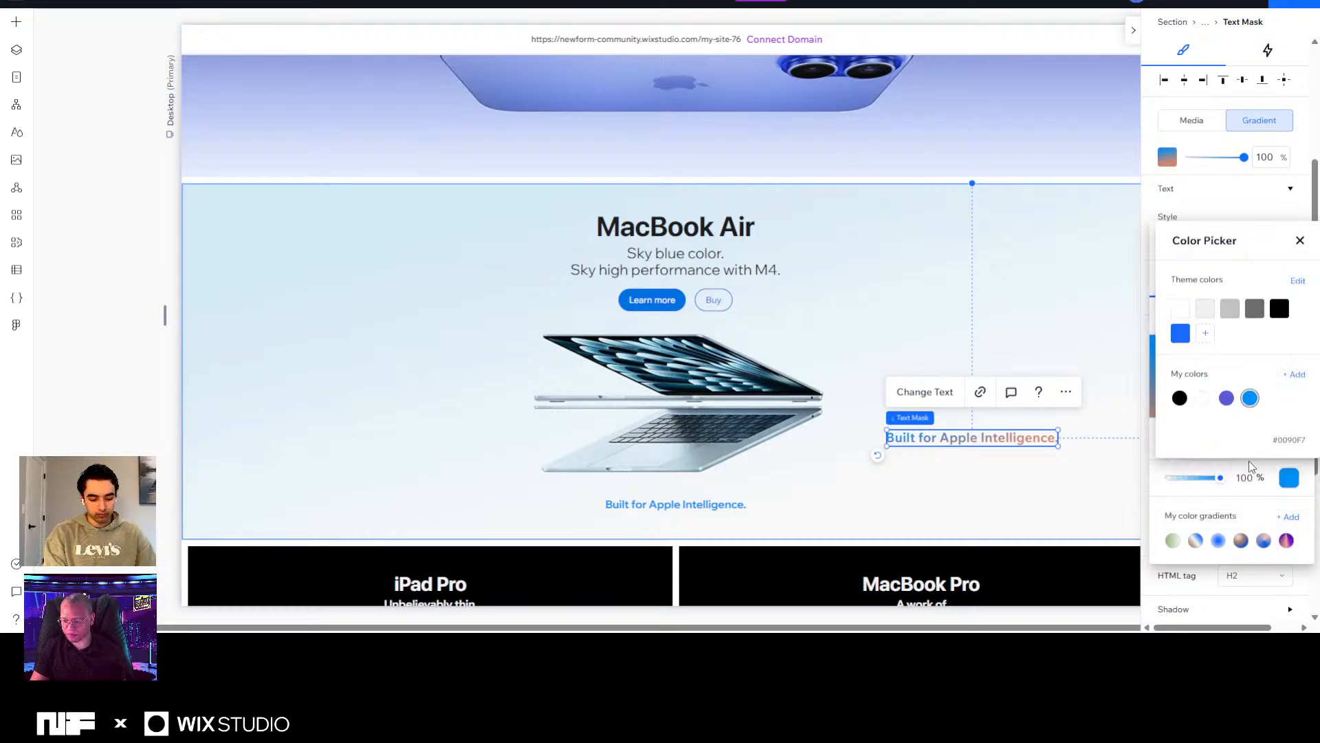
click(1257, 472)
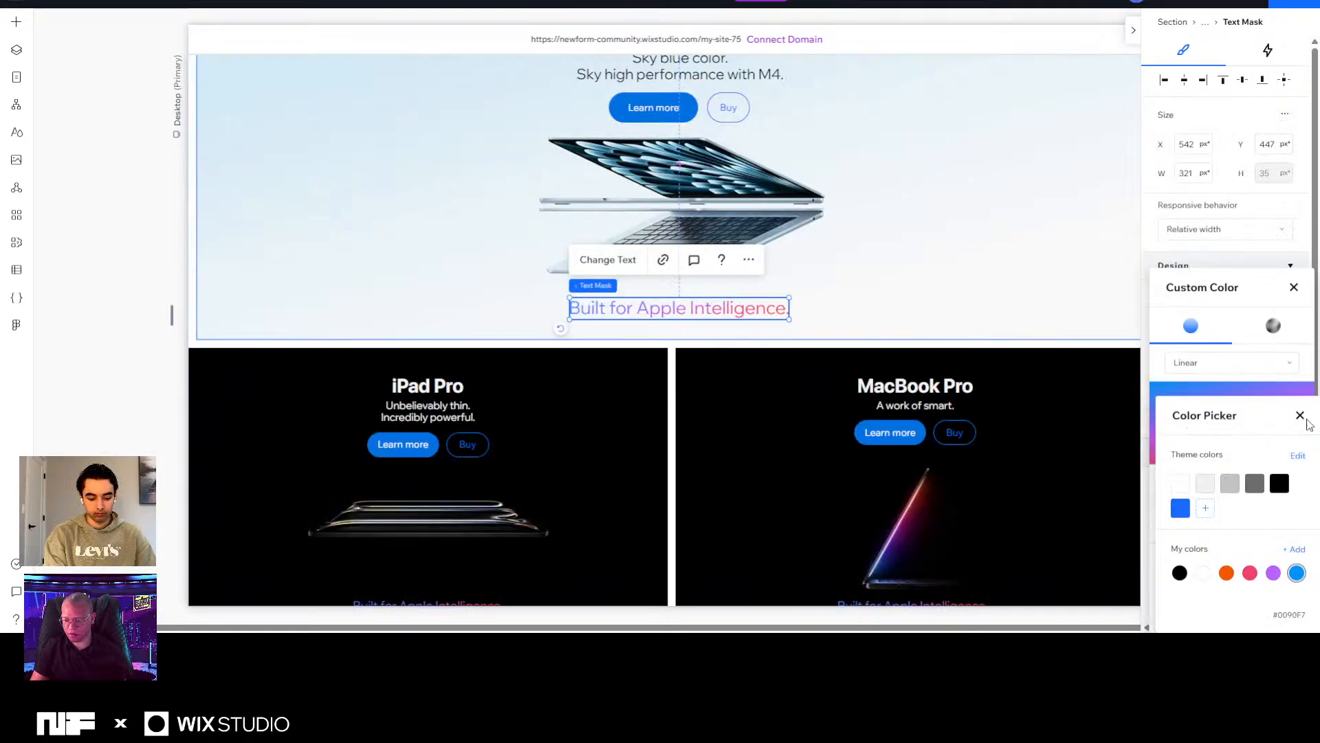
On the reference site, select the gradient's orange last stop and copy its hex code F55600.
click(1299, 415)
click(1242, 487)
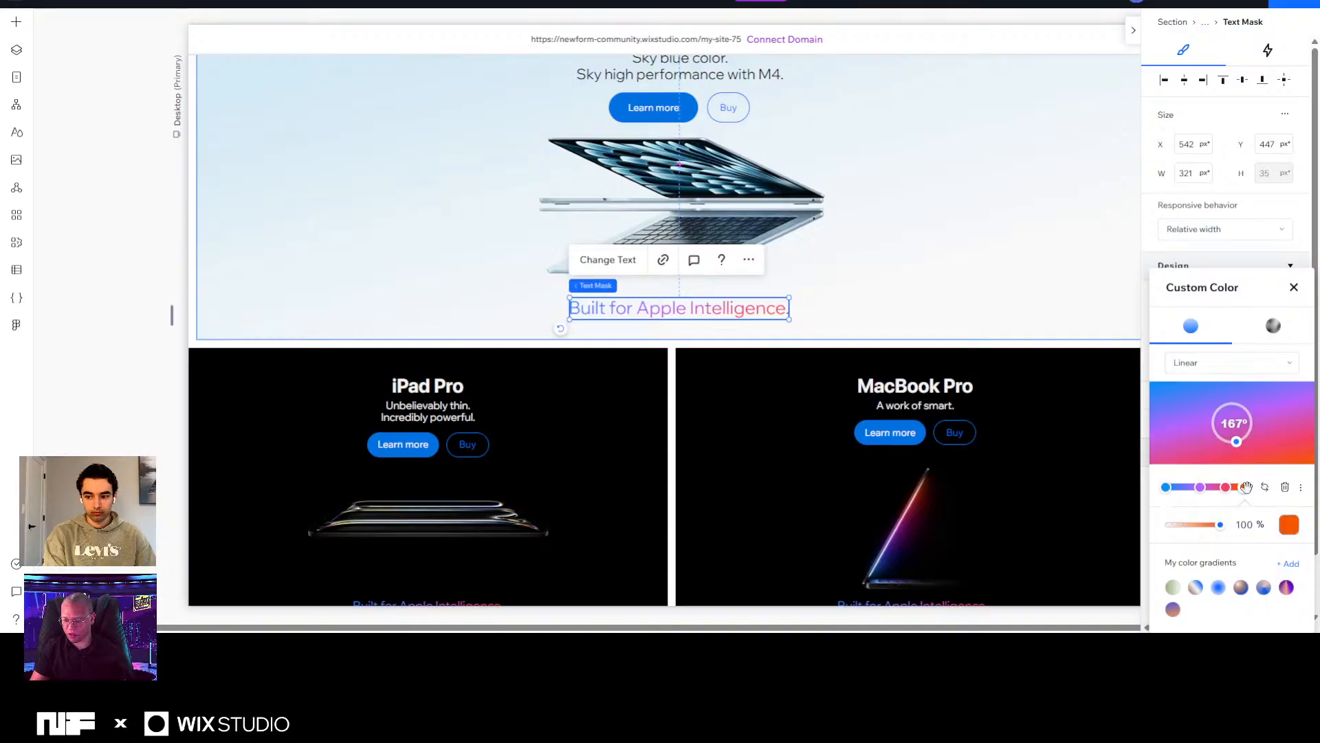
click(1289, 525)
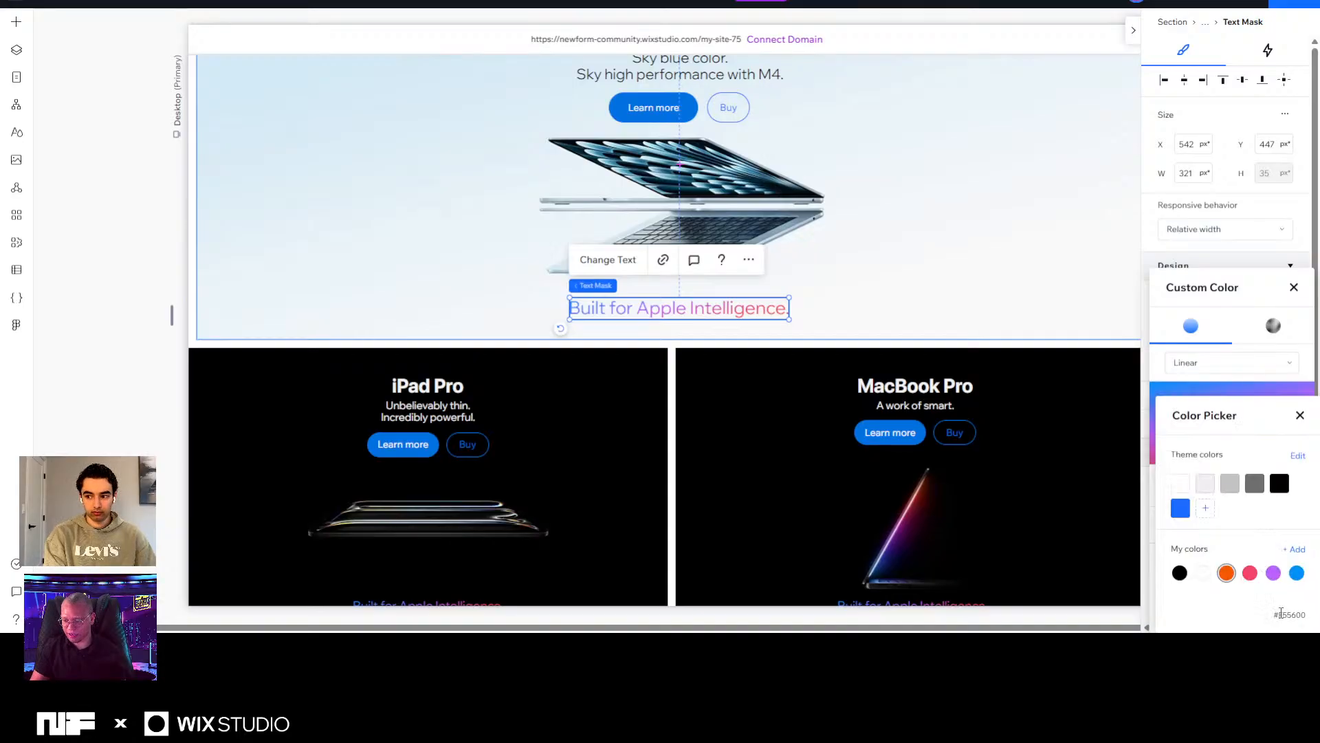
drag(1281, 613, 1310, 619)
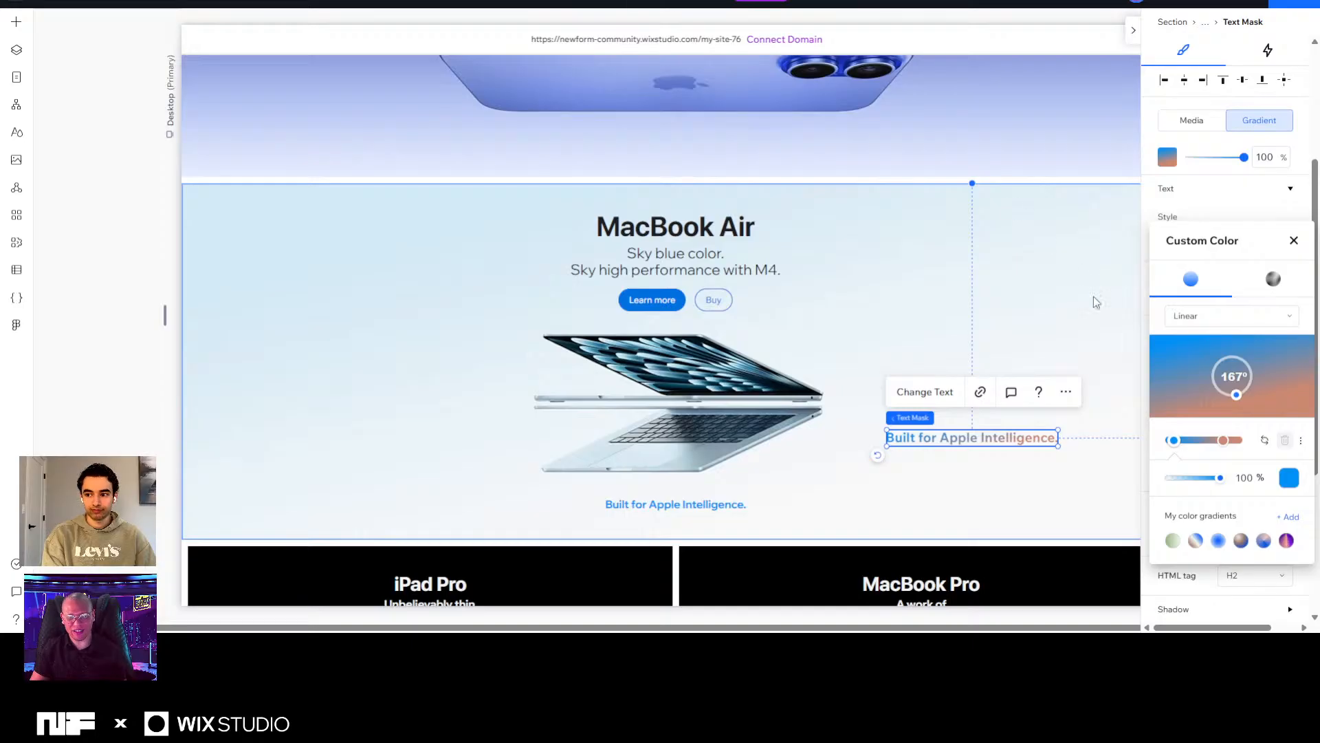
On the working site's text mask, move the gradient's second stop closer to the end and set its color to #F55600.
drag(1225, 440, 1235, 441)
click(1289, 477)
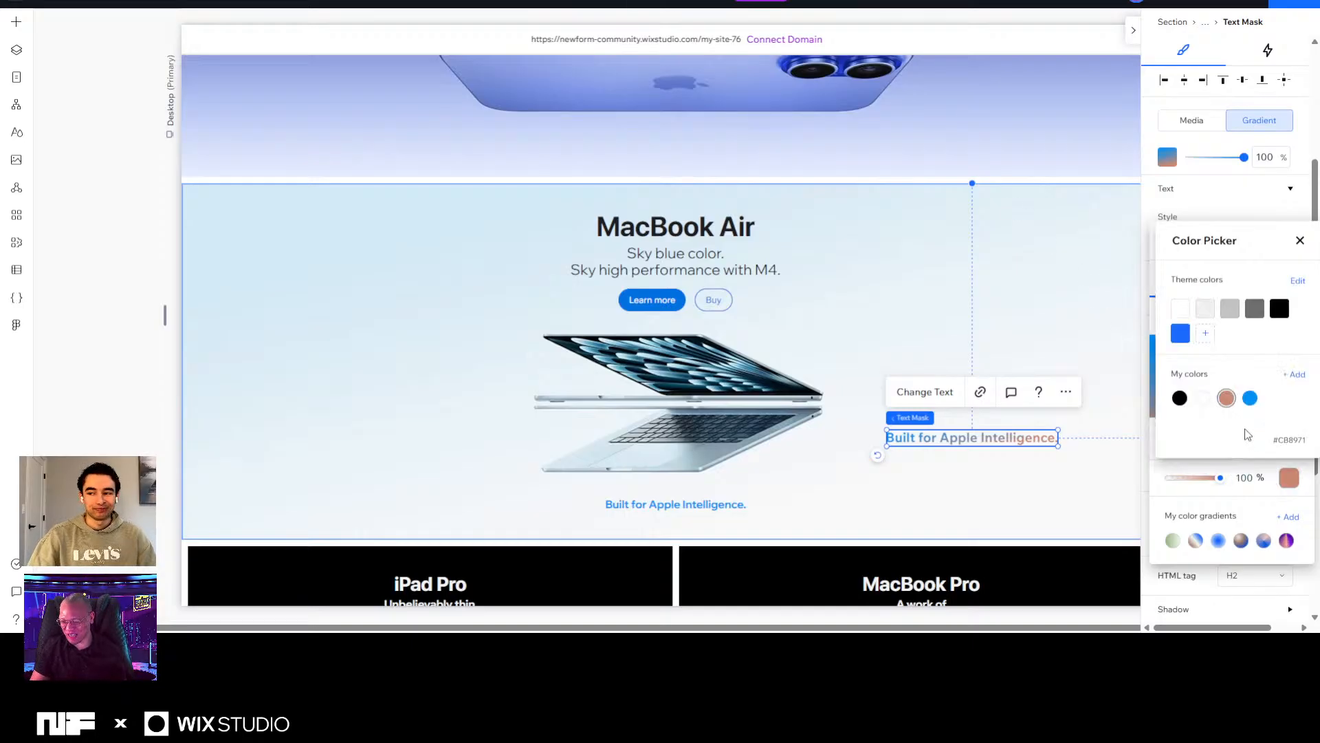
click(1293, 373)
click(1251, 444)
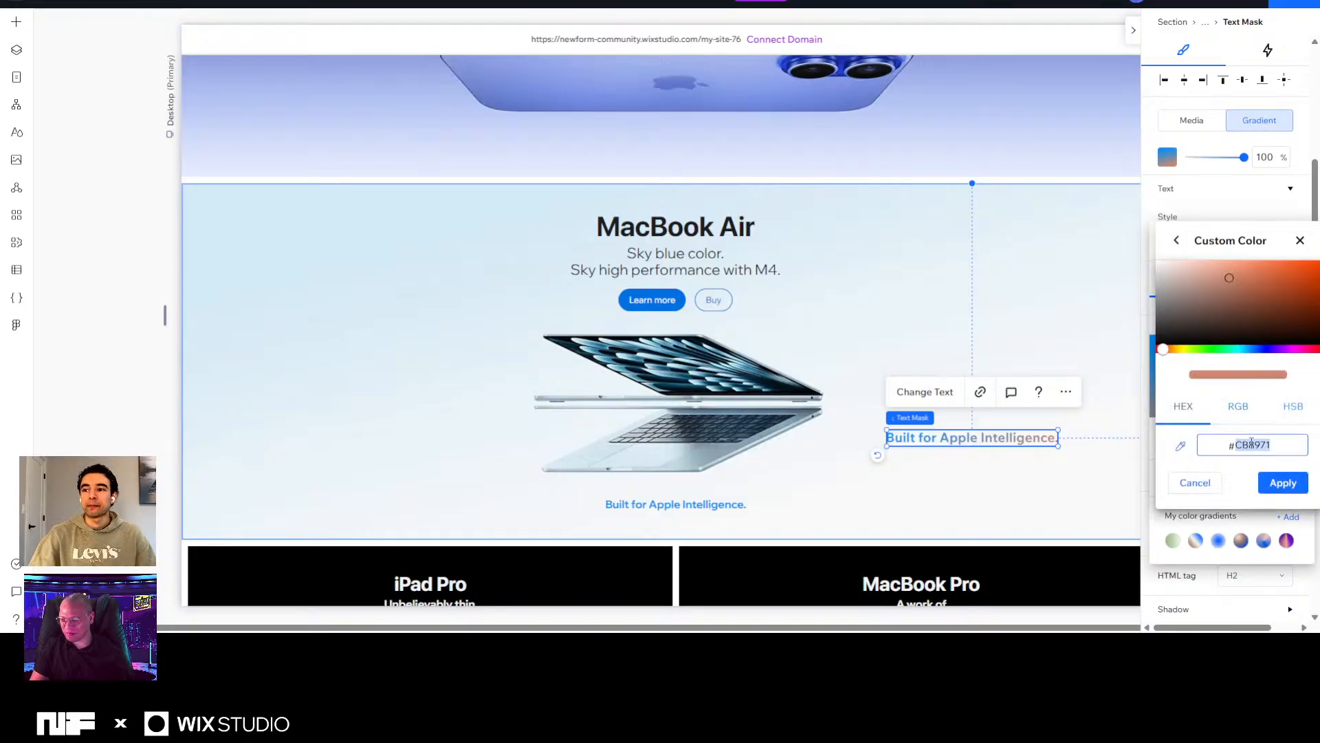
text(F55600)
click(1283, 484)
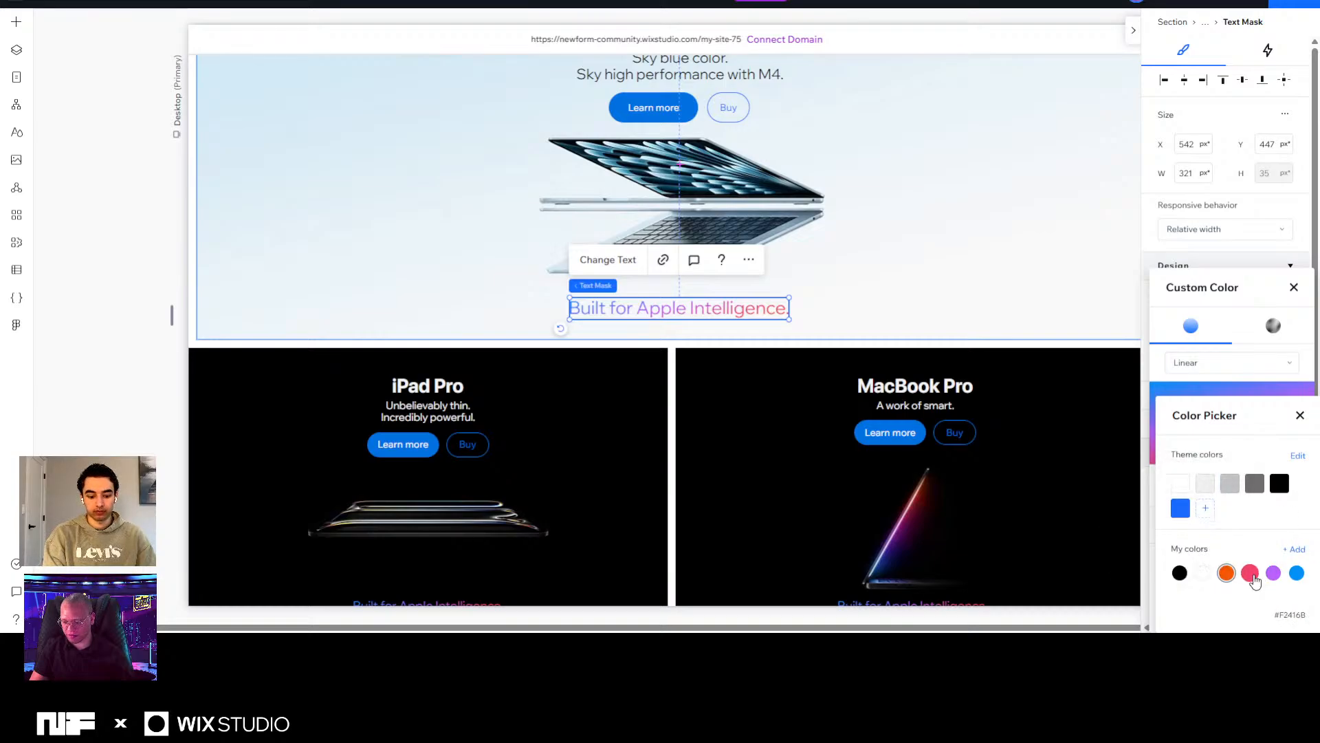
Copy the hex code #F2416B of the pink color used in the reference gradient.
click(1251, 575)
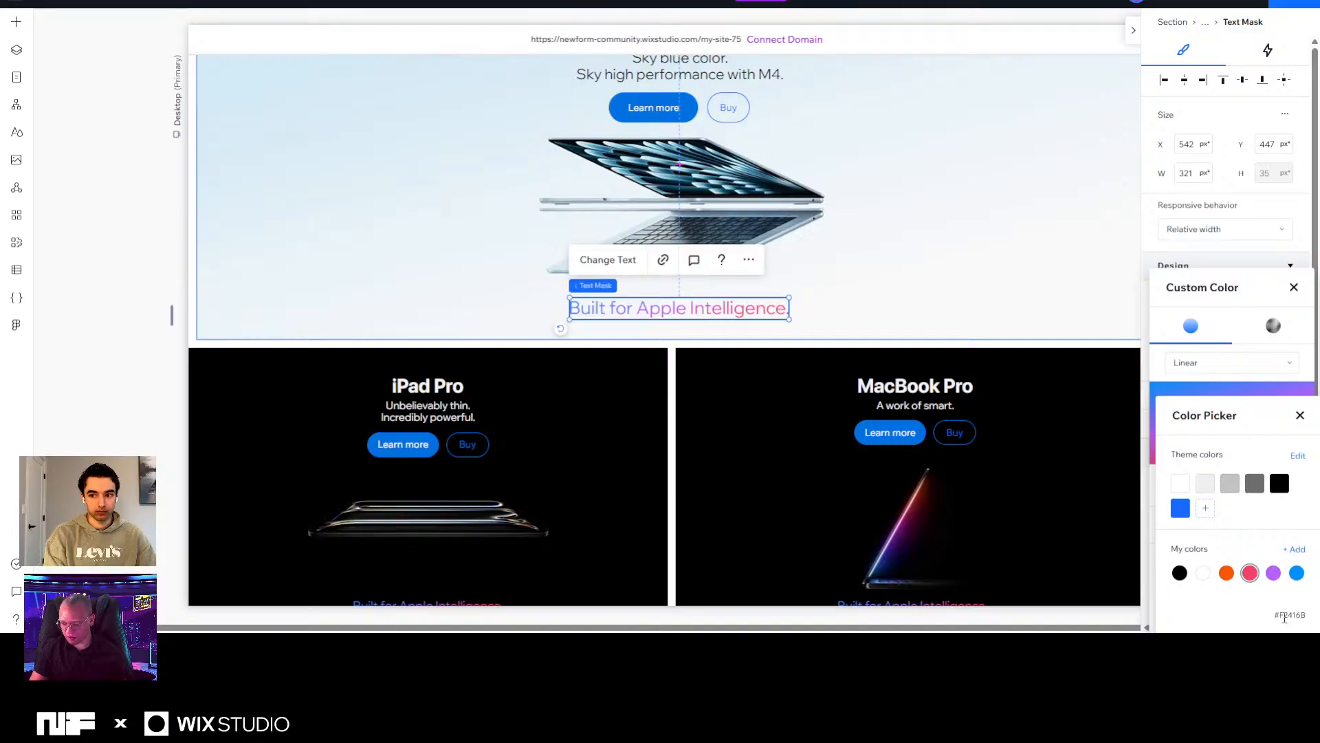
drag(1296, 612, 1312, 617)
key(ctrl+c)
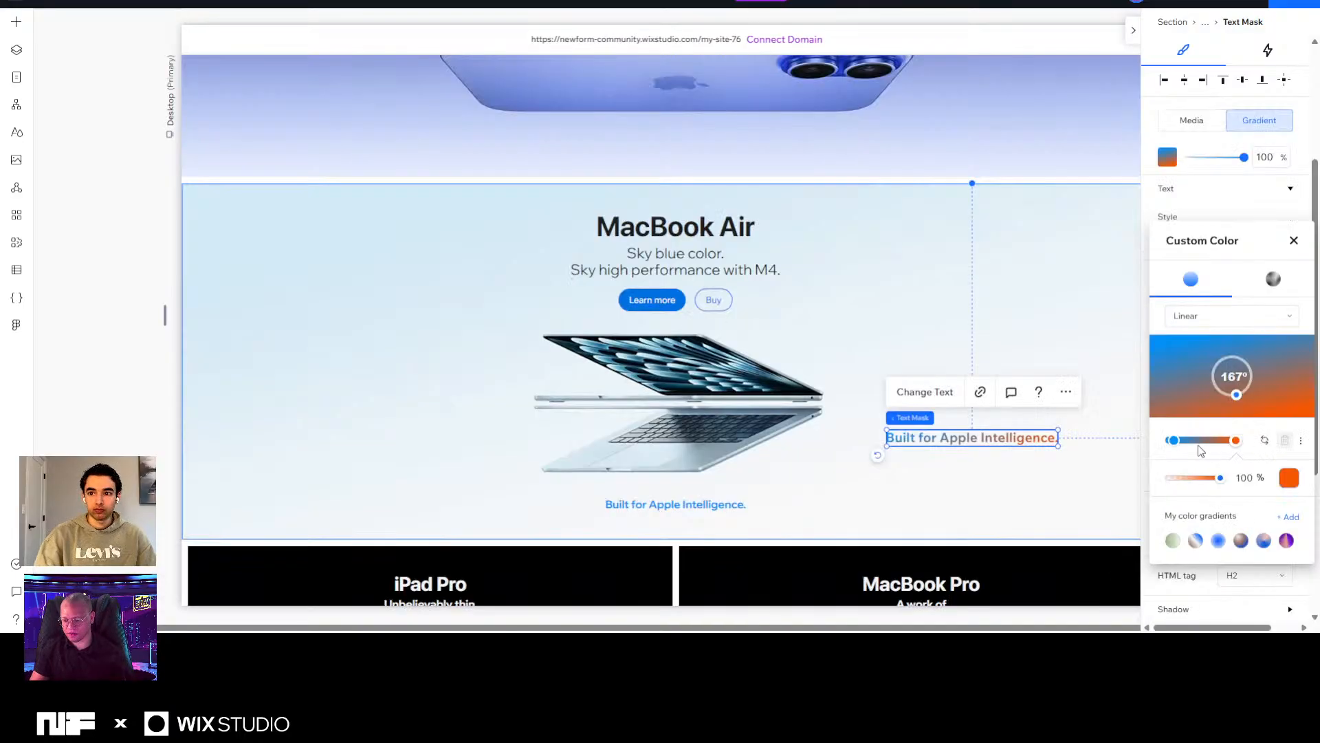
Add a stop between blue and orange in the working text mask's gradient, color it #F2416B, and shift the blue stop to the start.
click(1191, 442)
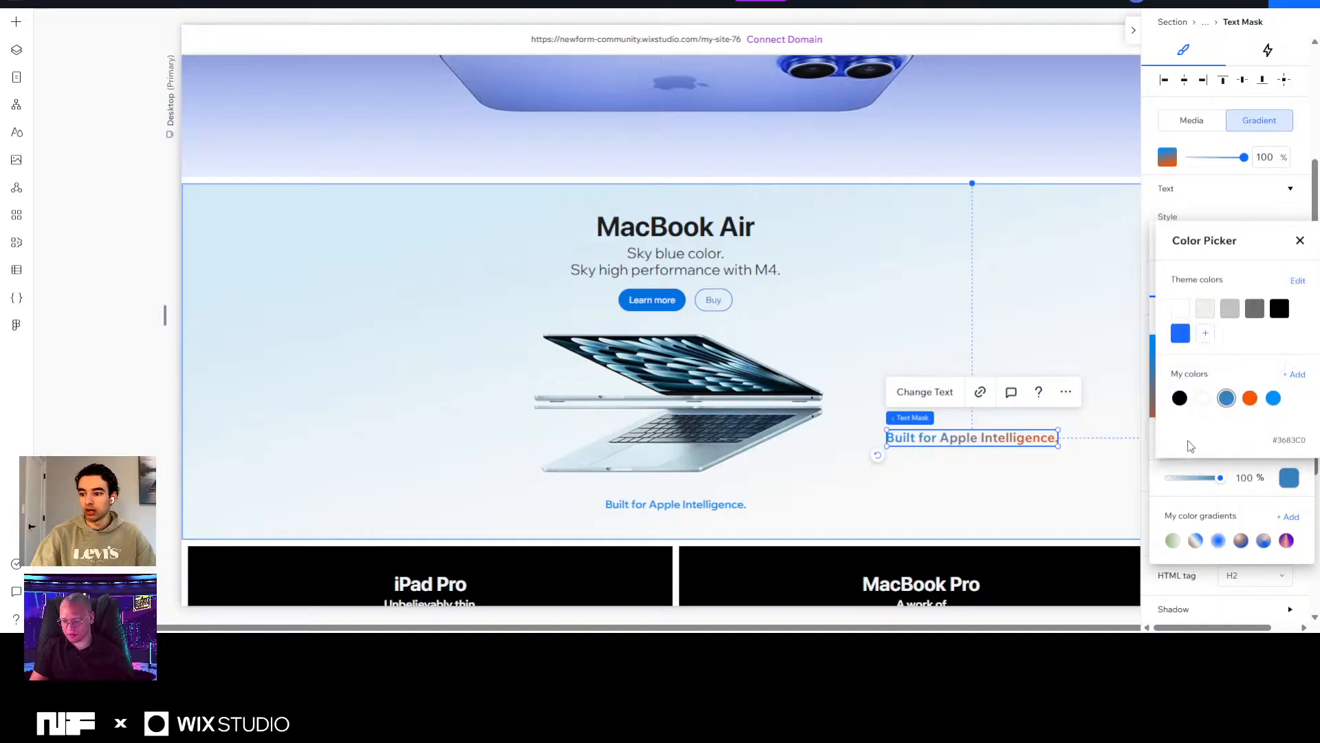
click(1293, 373)
click(1252, 445)
key(ctrl+a)
key(ctrl+v)
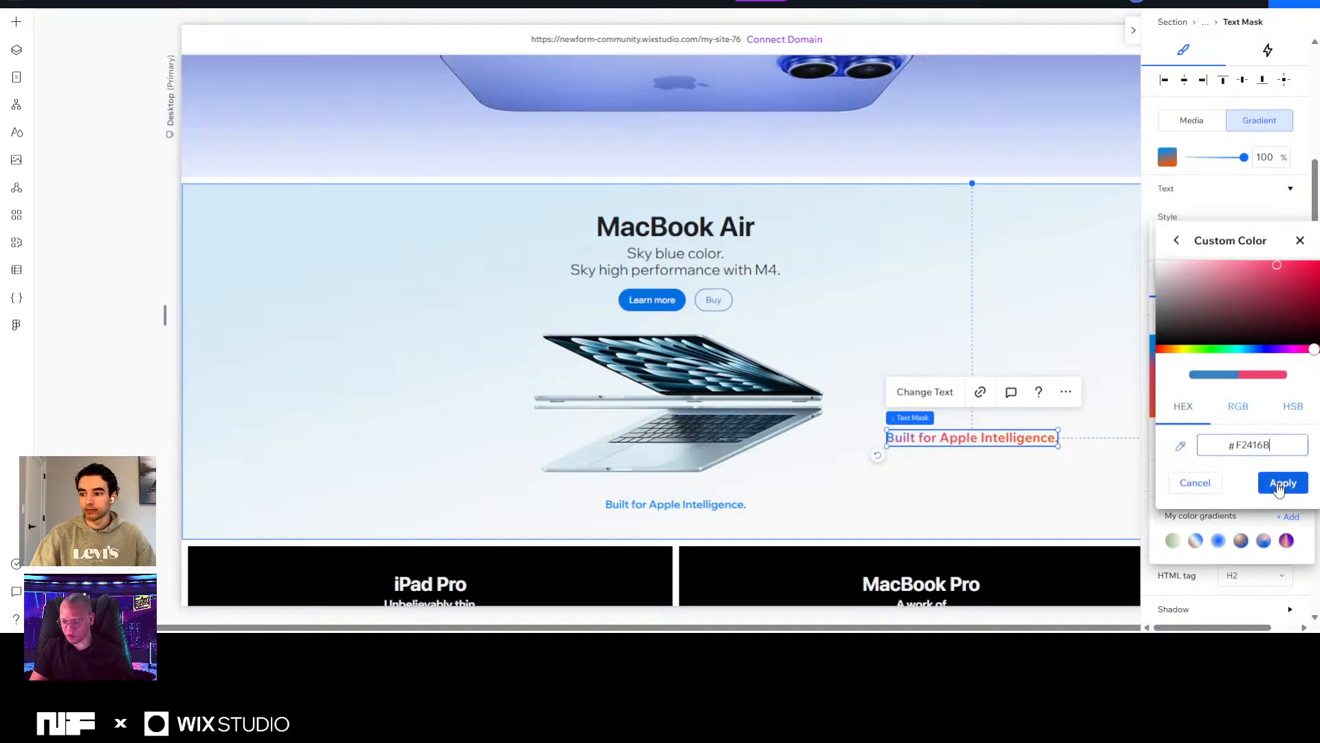
click(1280, 485)
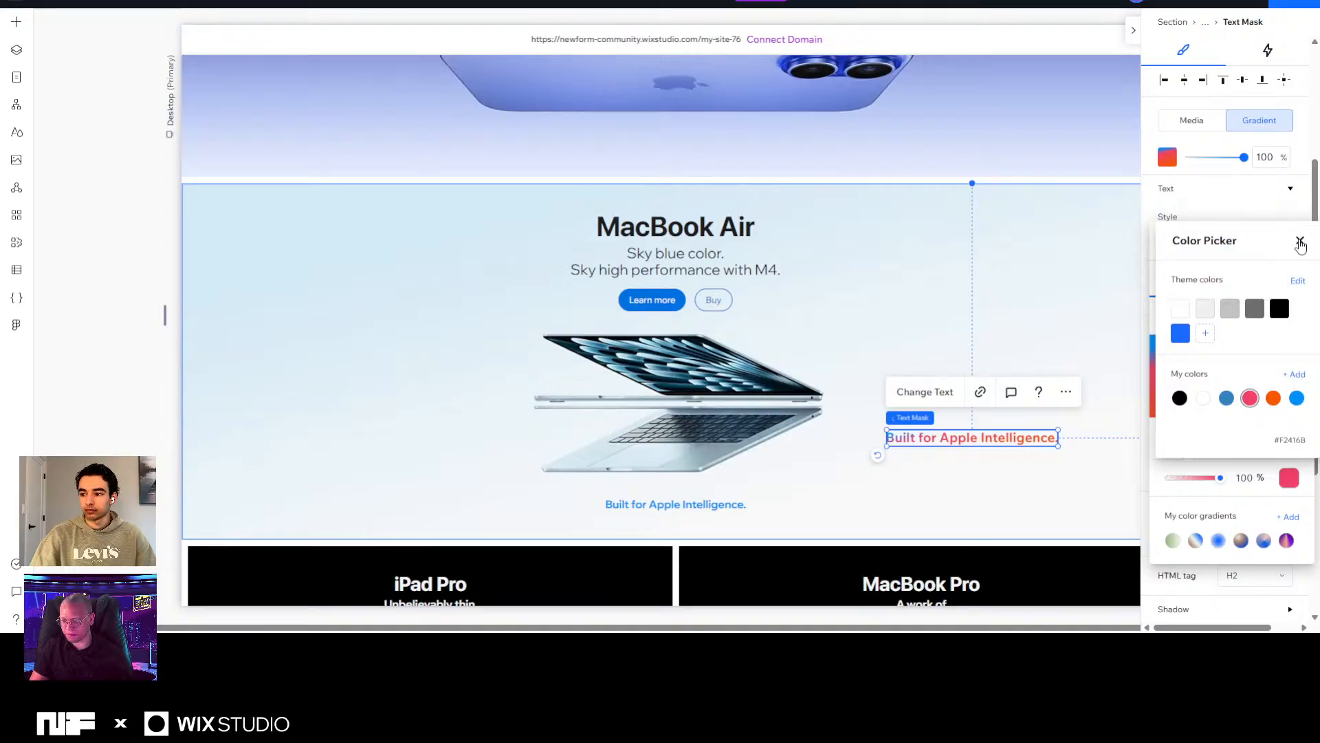
click(1300, 242)
click(1165, 440)
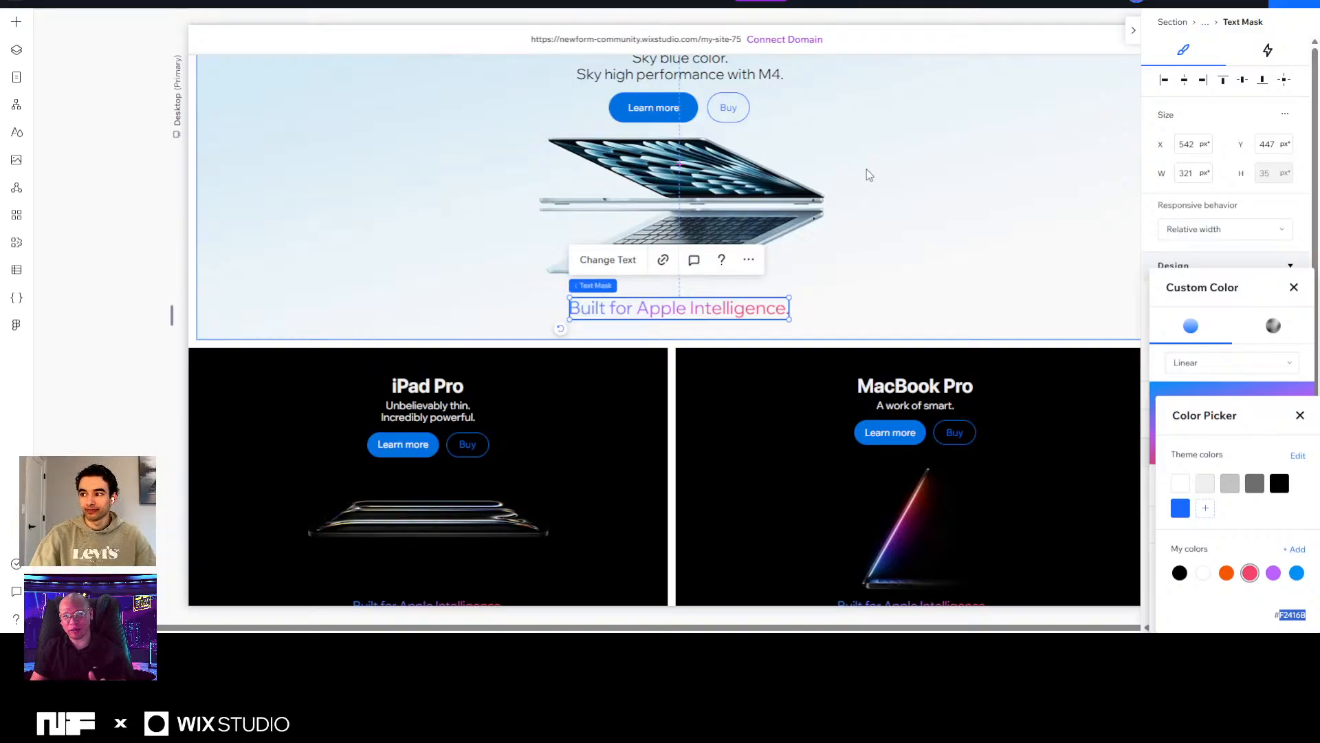
Copy the hex code #BA62FC of the purple color used in the reference gradient.
click(1274, 574)
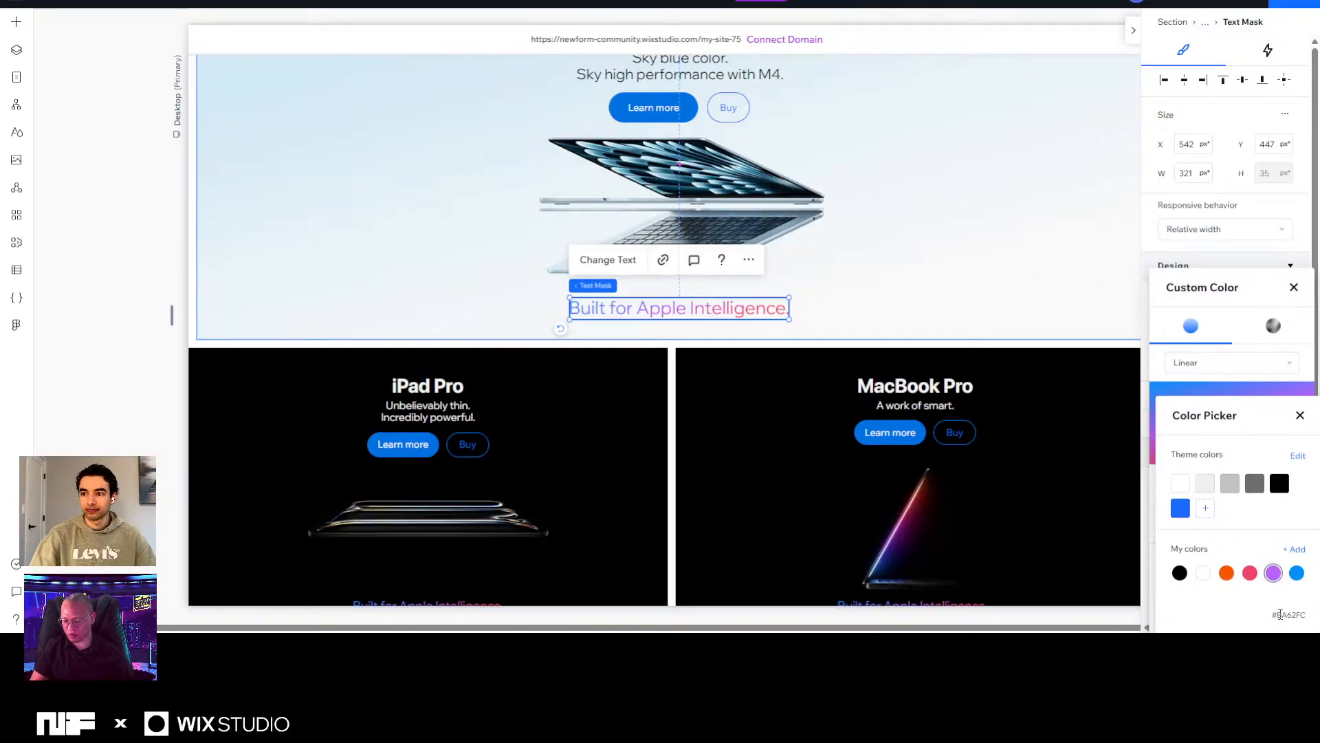
drag(1277, 614, 1311, 618)
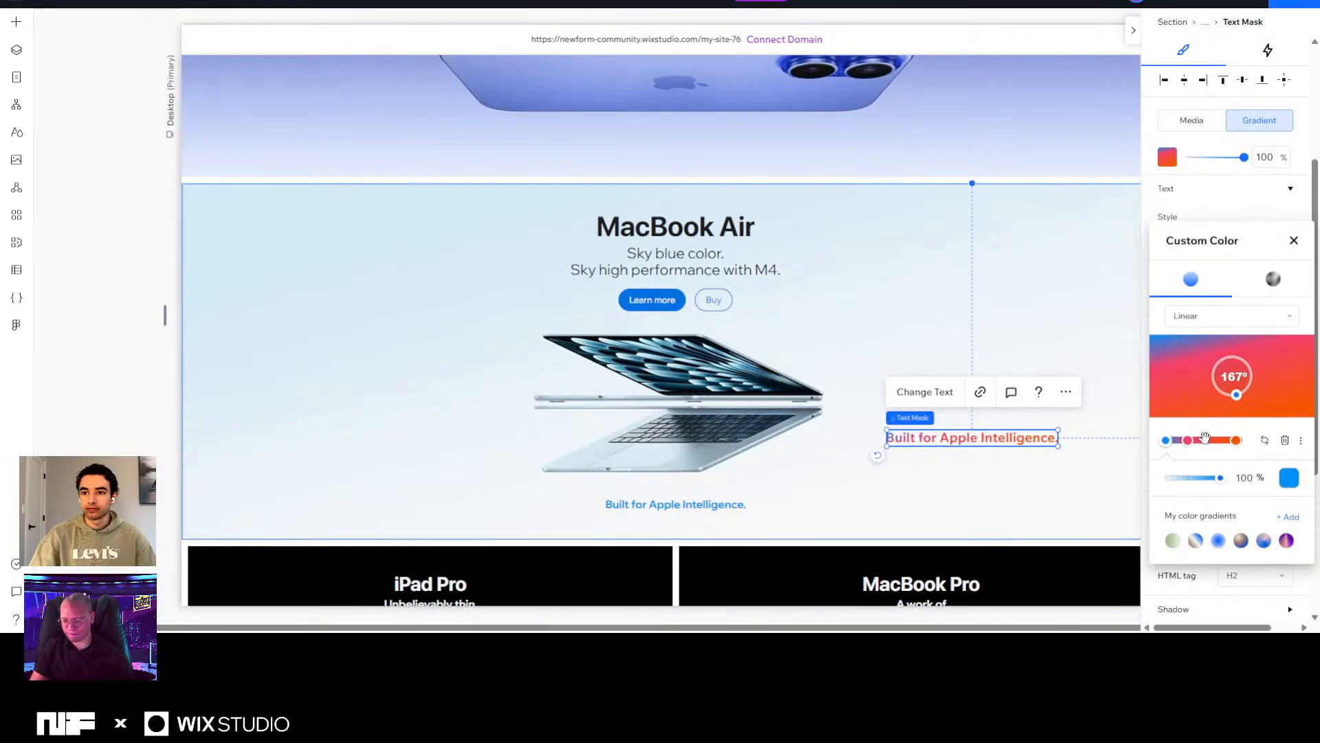
Add a stop between pink and orange in the working text mask's gradient and color it #BA62FC.
click(1216, 441)
click(1296, 399)
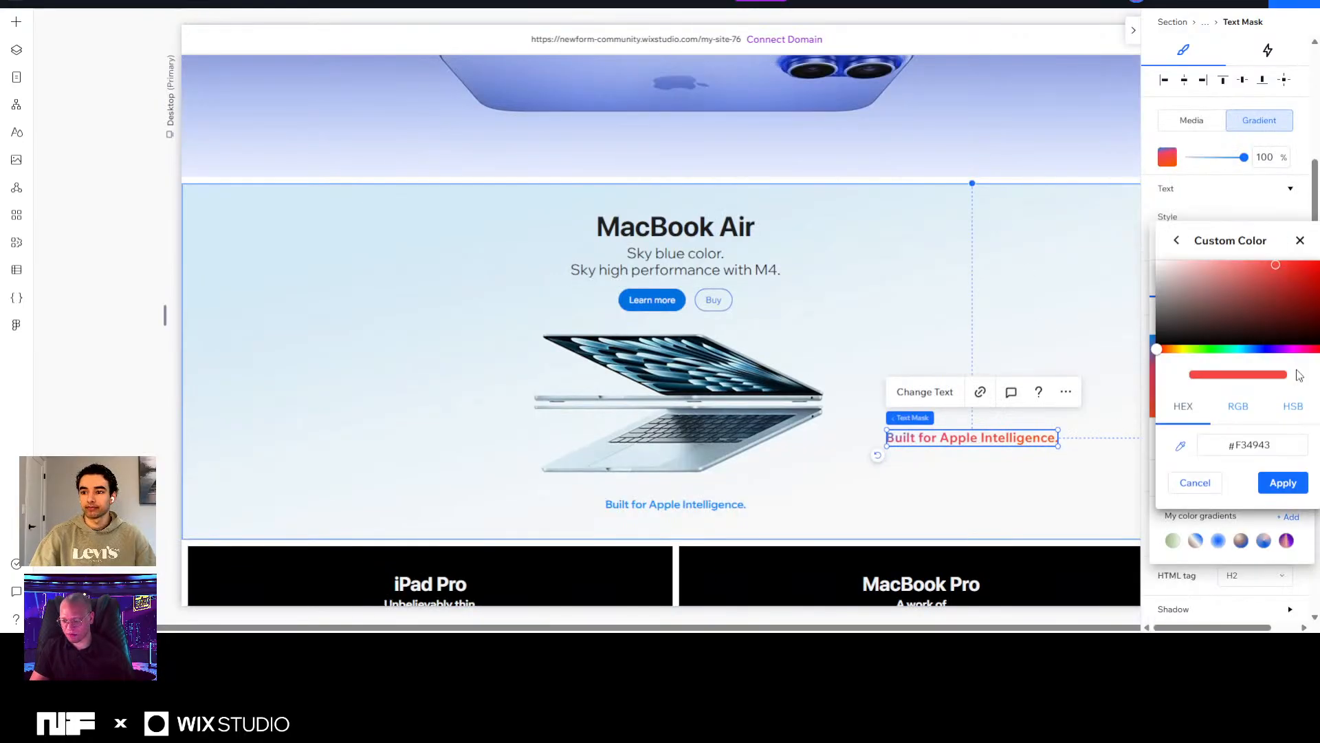
click(1252, 445)
key(ctrl+a)
text(#BA62FC)
click(1284, 484)
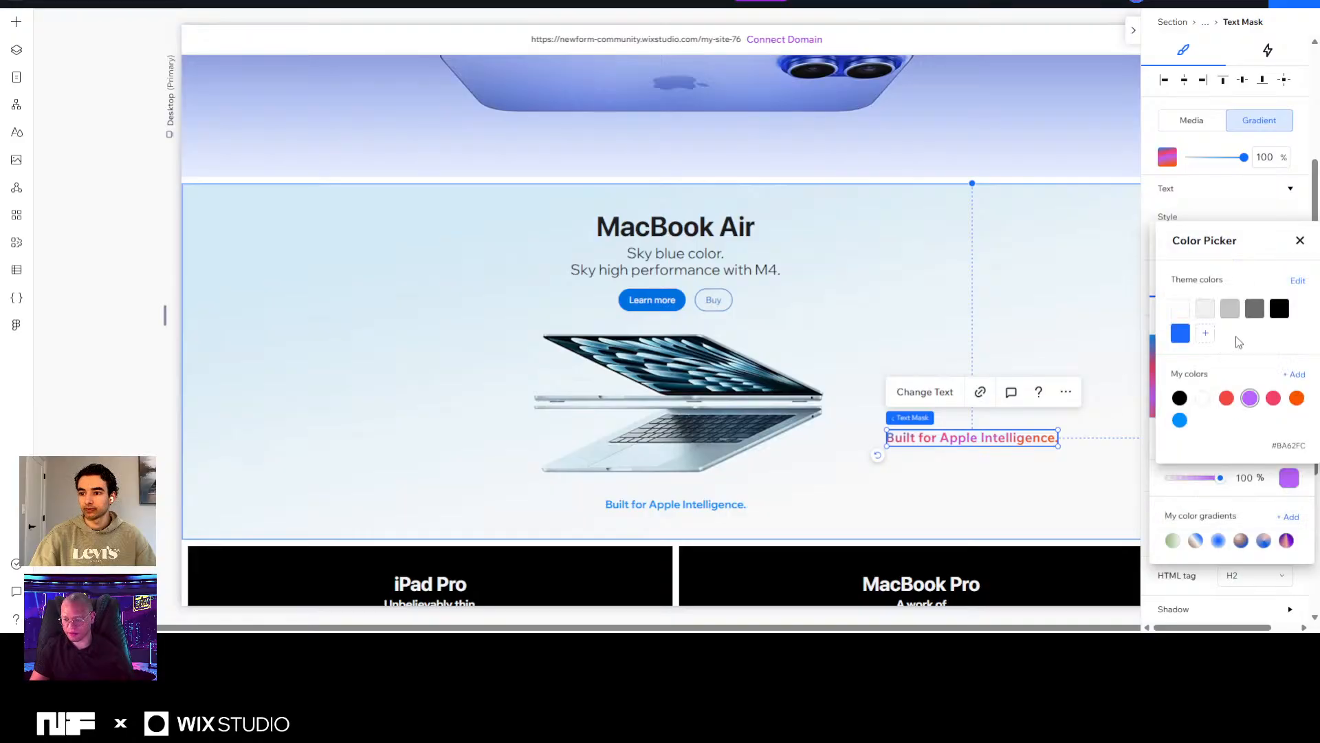
click(1301, 240)
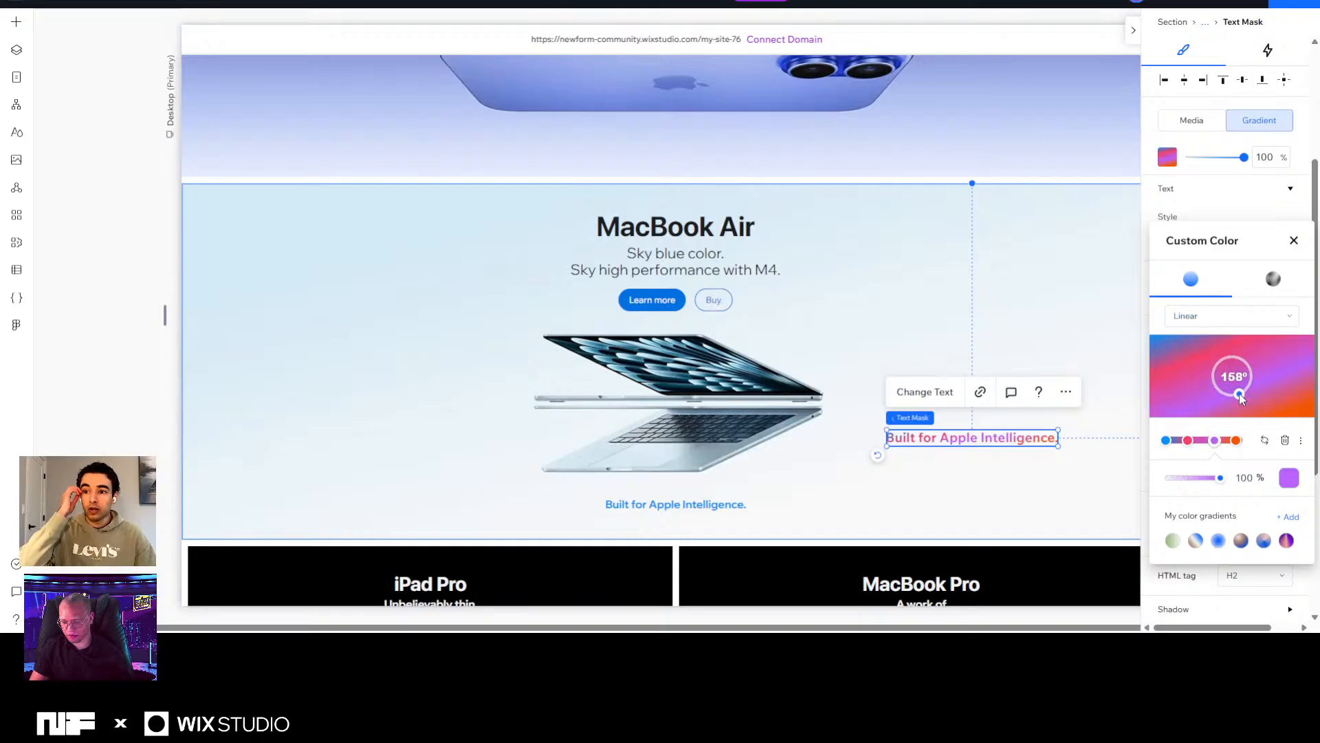
Rotate the text mask's gradient to 90° and shift its pink and purple stops closer to the orange end.
drag(1237, 396, 1261, 385)
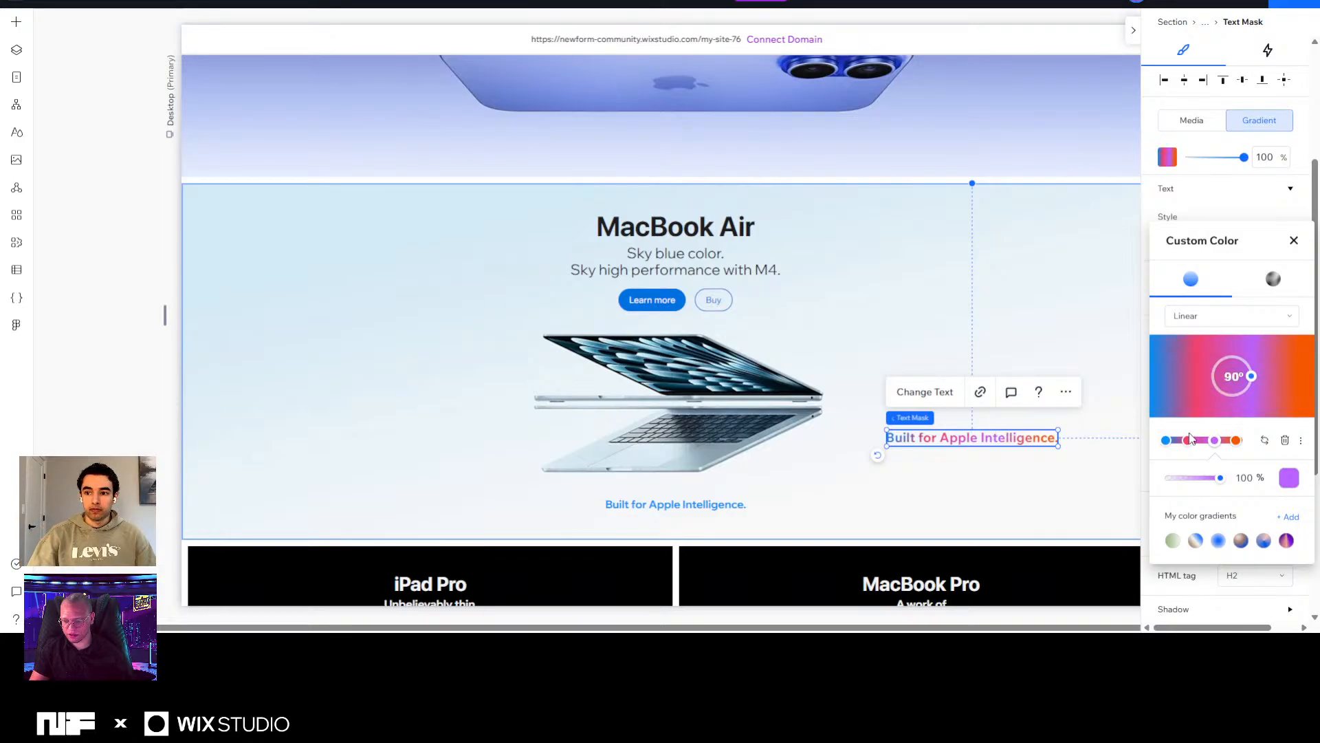
drag(1190, 439, 1222, 440)
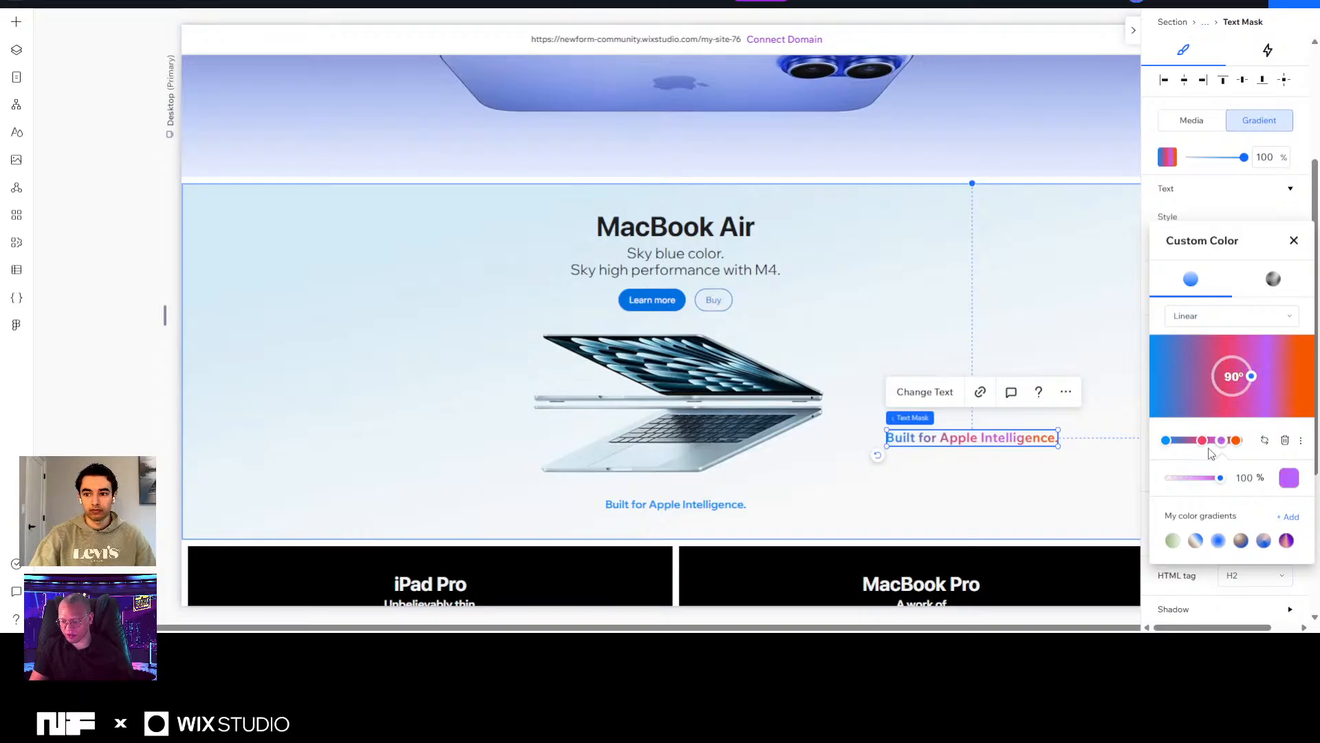
click(1201, 440)
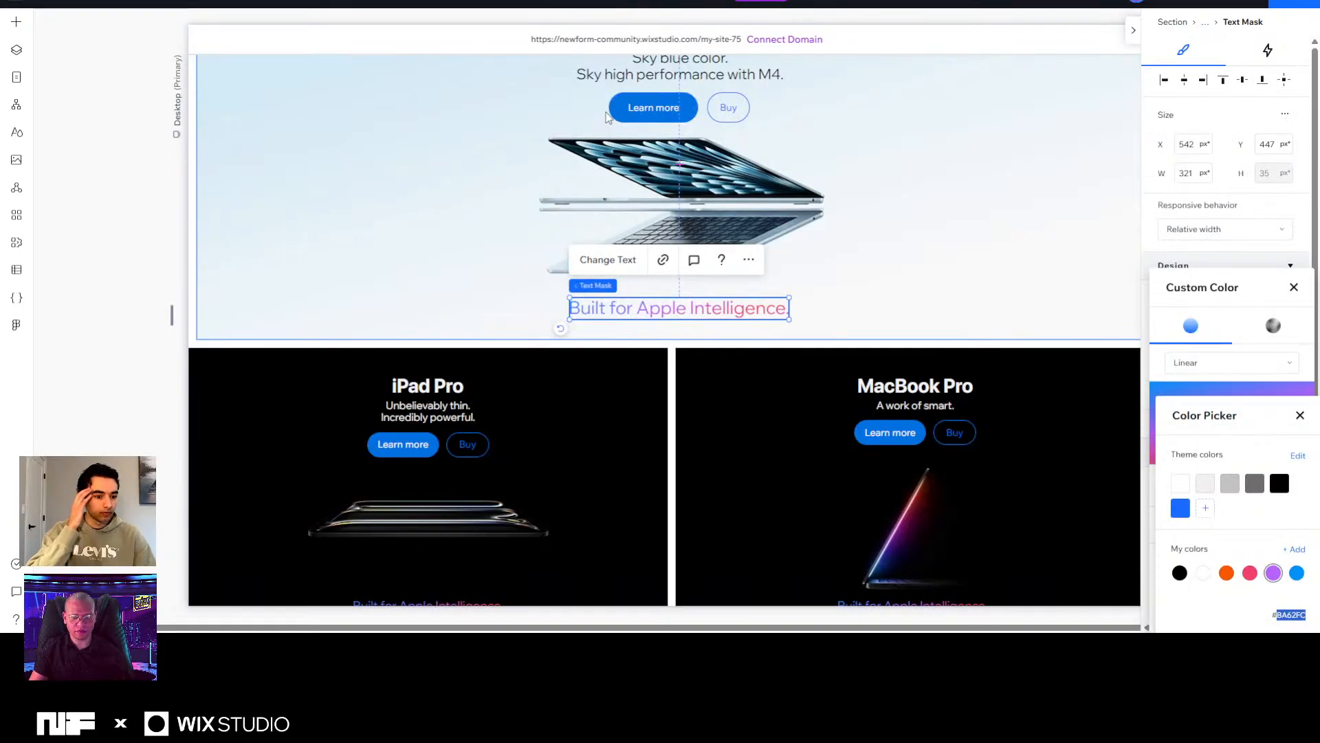
Check the reference gradient's angle, set the working gradient's angle to 163°, and nudge its purple stop back toward pink.
click(1300, 416)
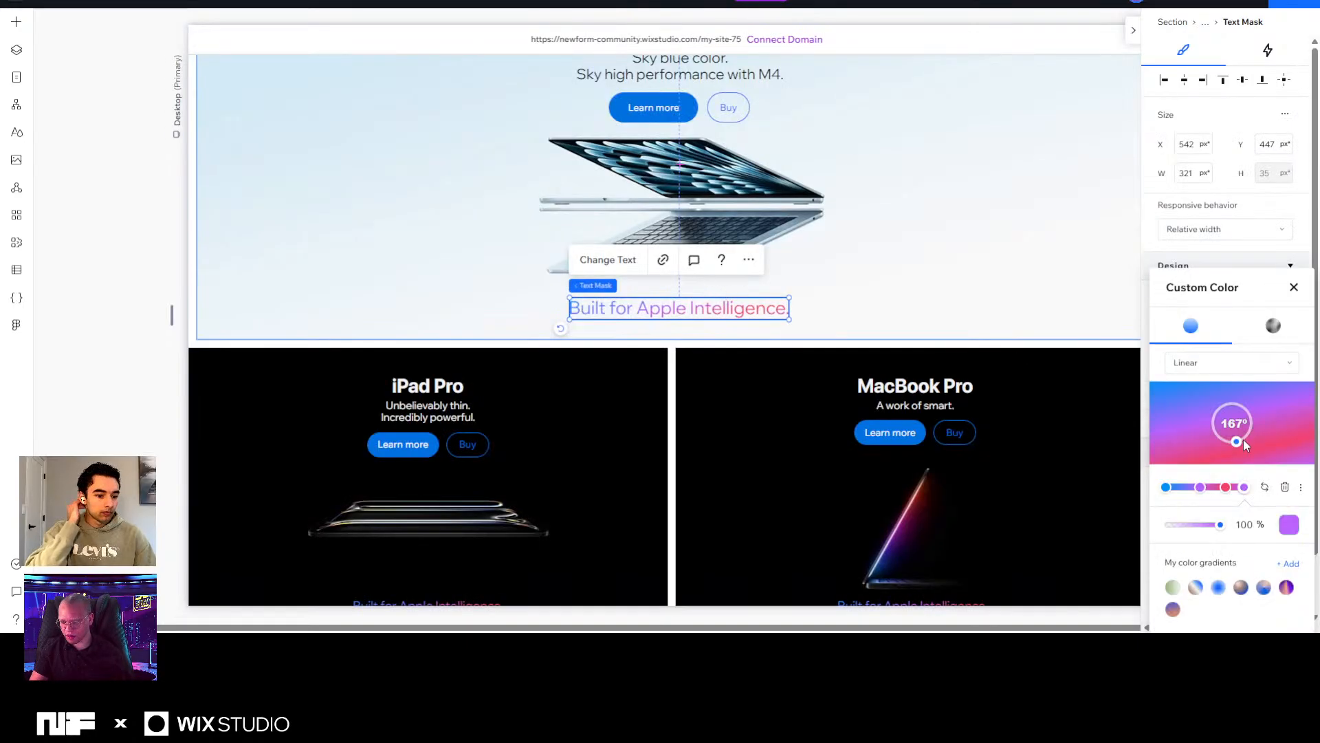
double_click(1224, 422)
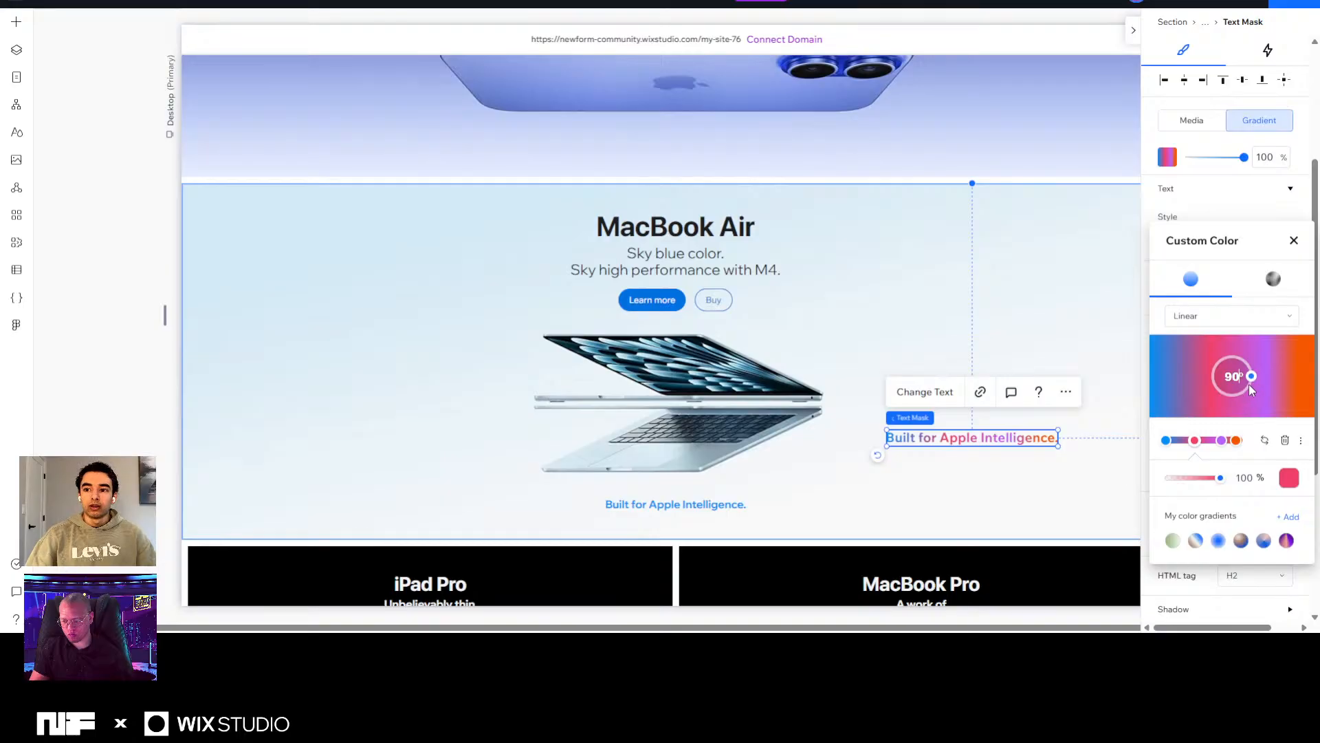
drag(1252, 385, 1247, 390)
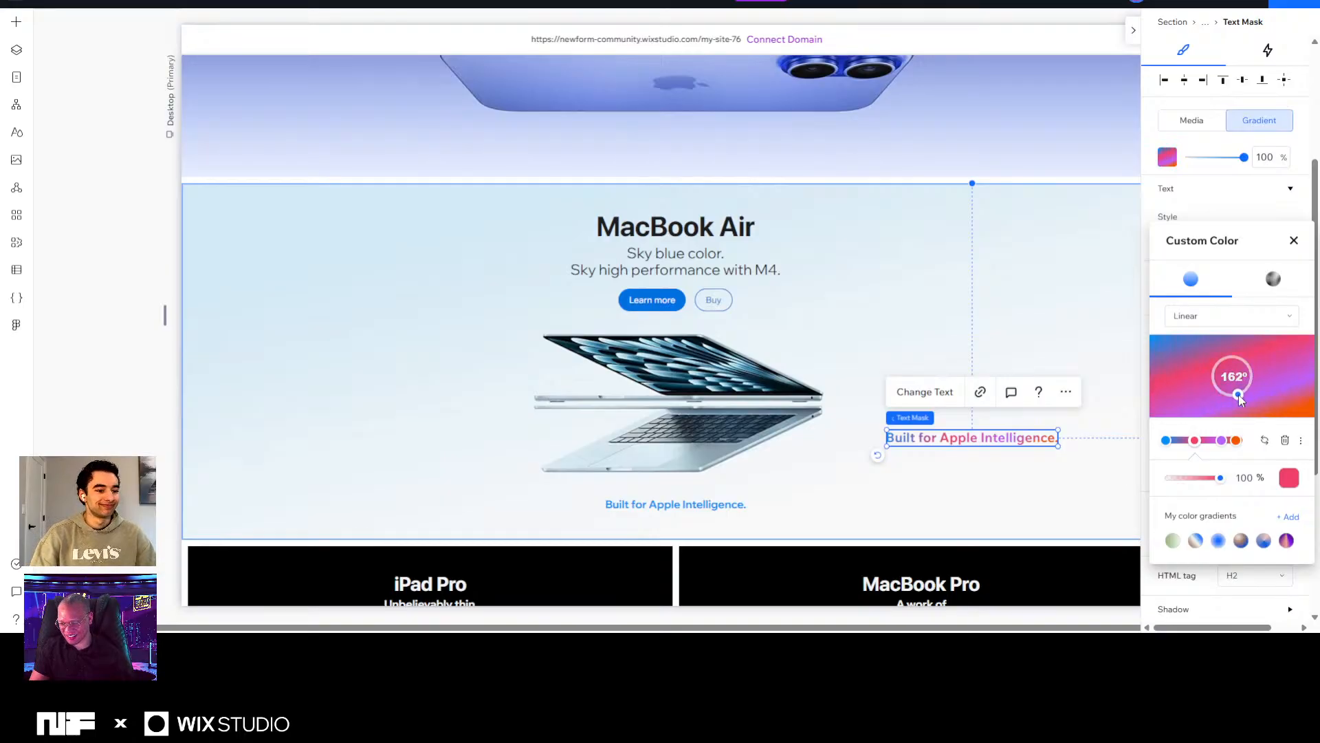
drag(1239, 395, 1240, 393)
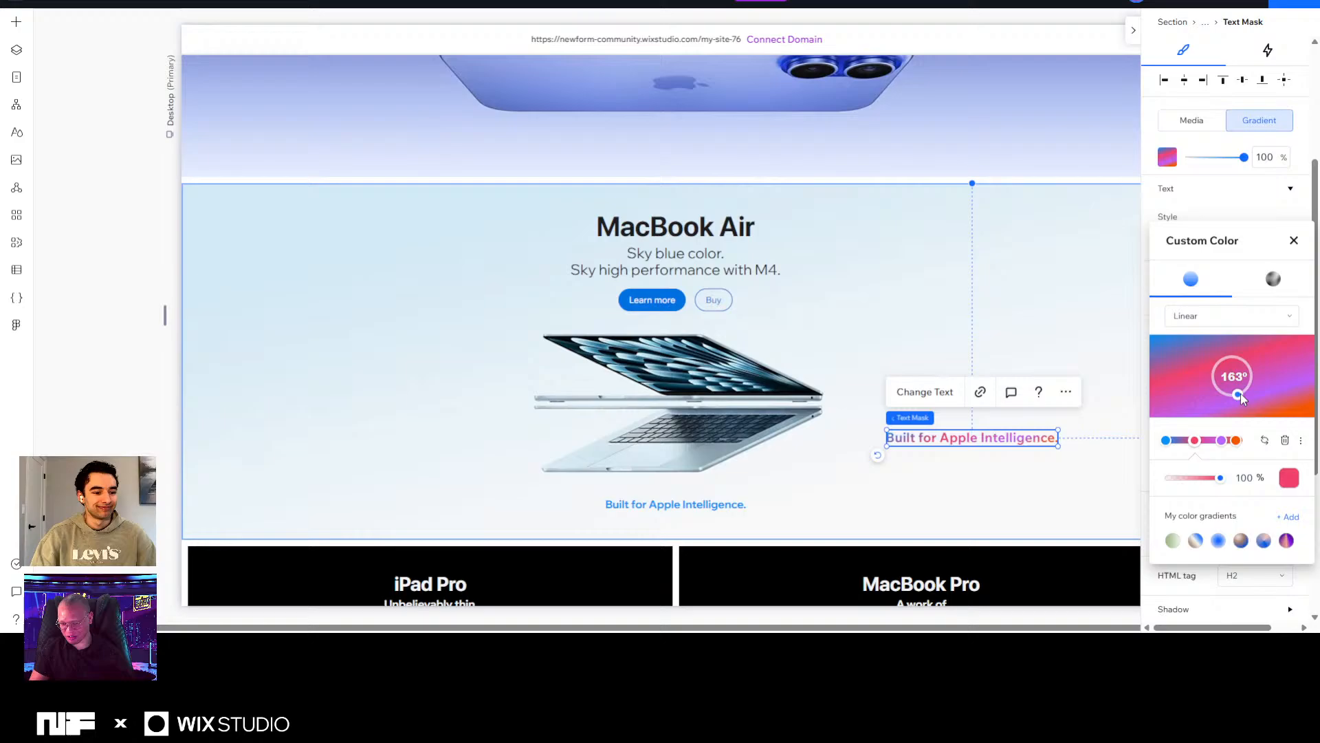
click(1218, 441)
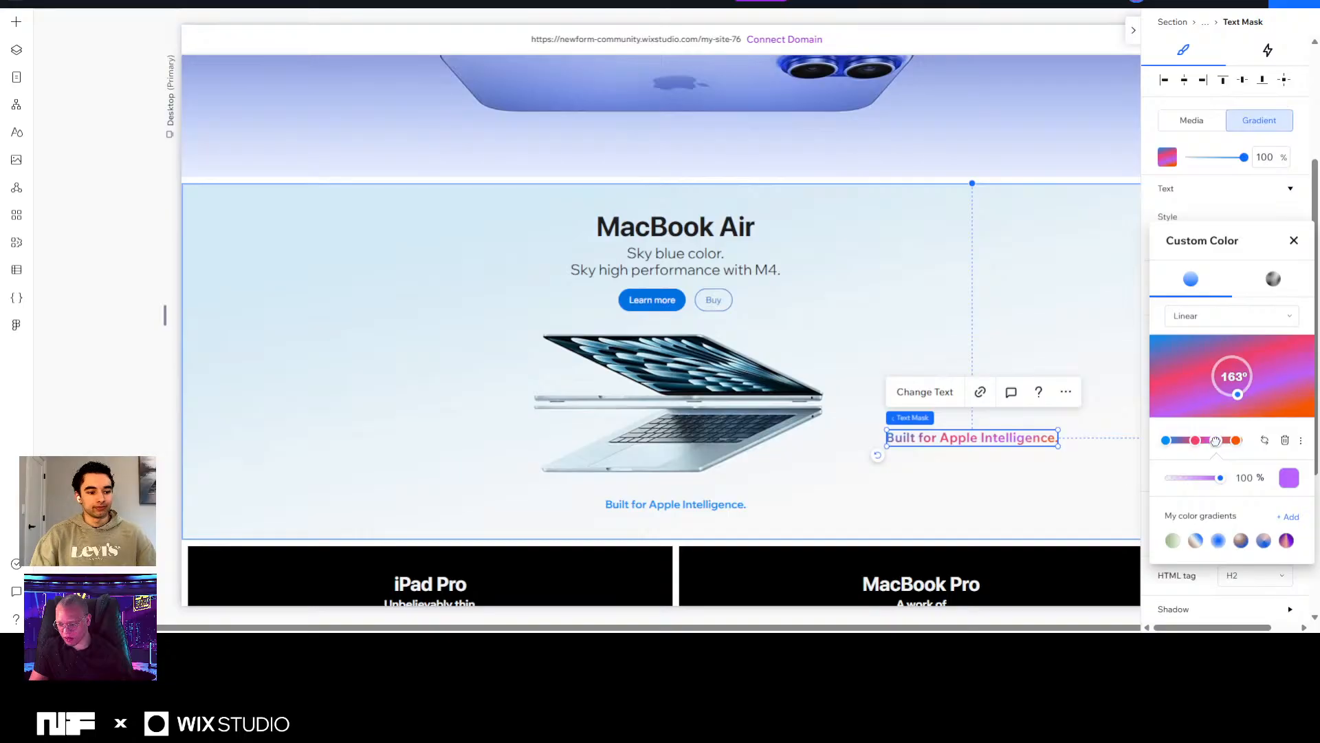
Delete the blue "Built for Apple Intelligence." text in the MacBook Air section and place the gradient text mask there, centered horizontally.
click(688, 506)
click(687, 505)
key(Delete)
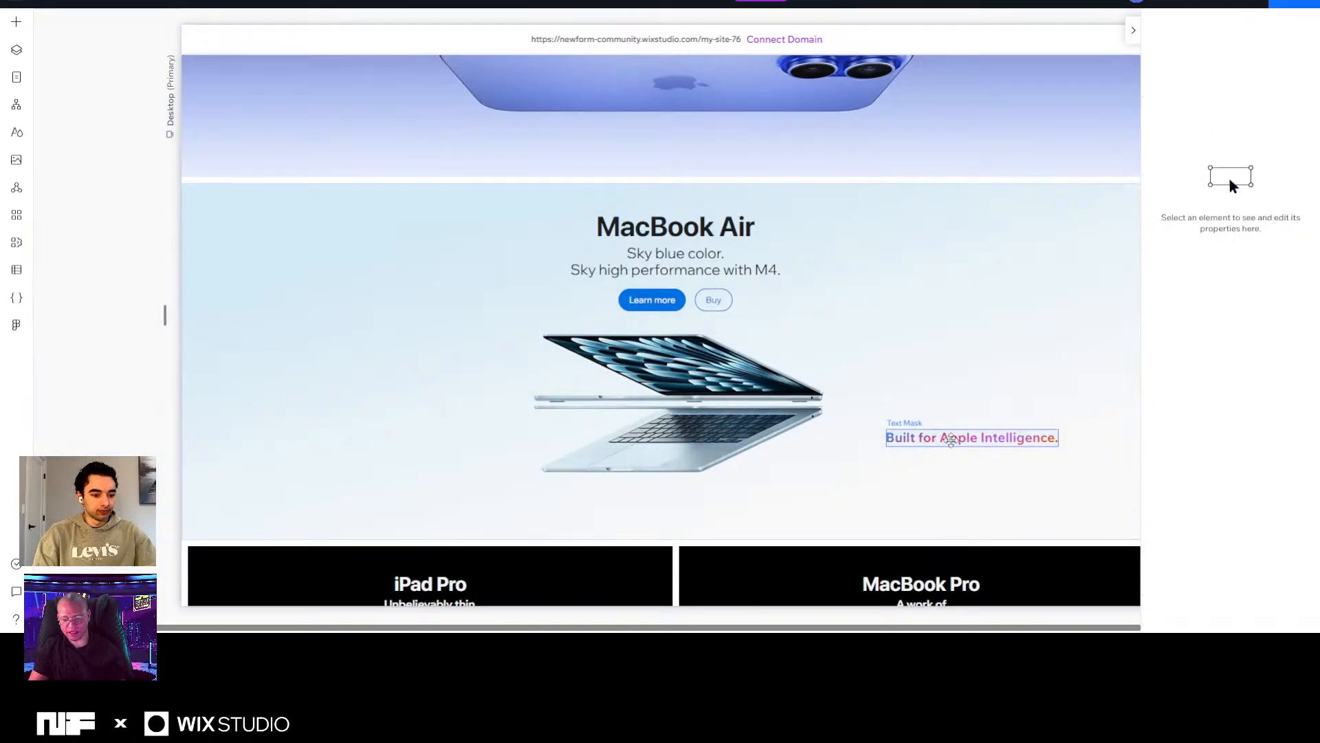
drag(951, 440, 673, 510)
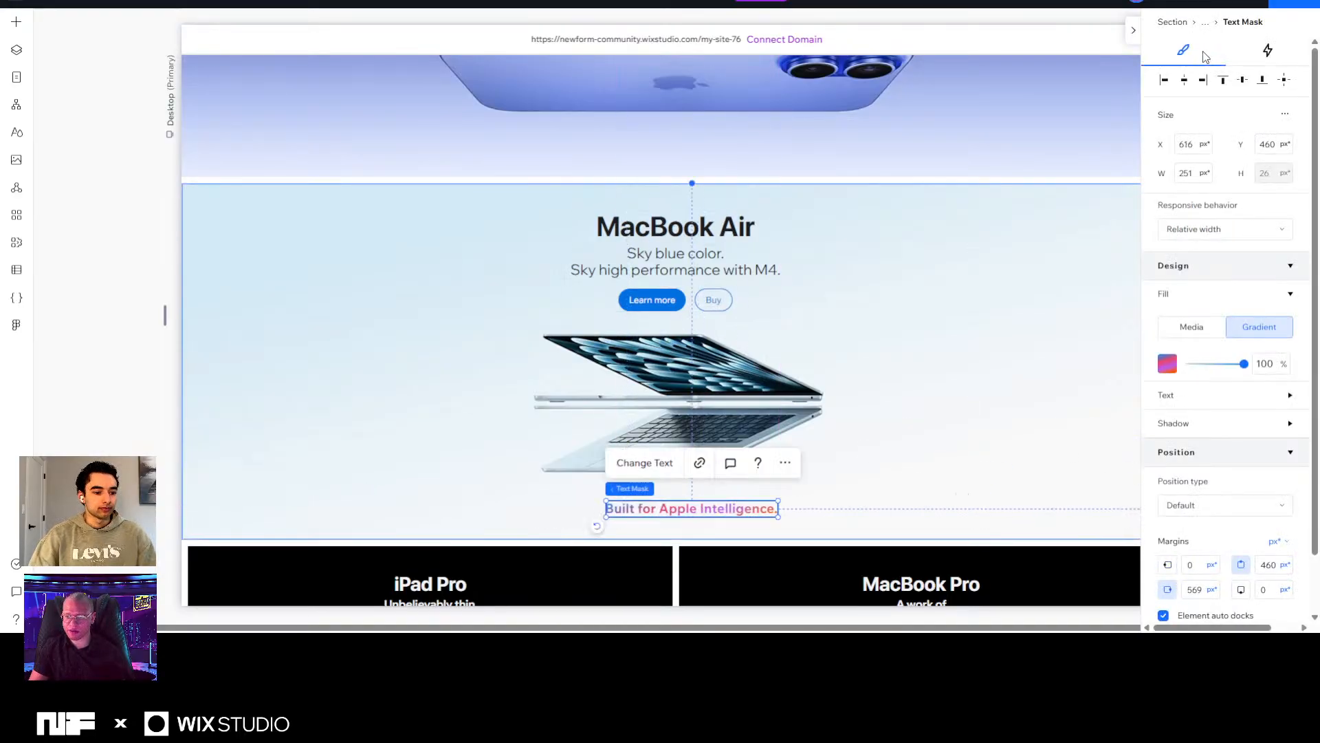
click(1182, 84)
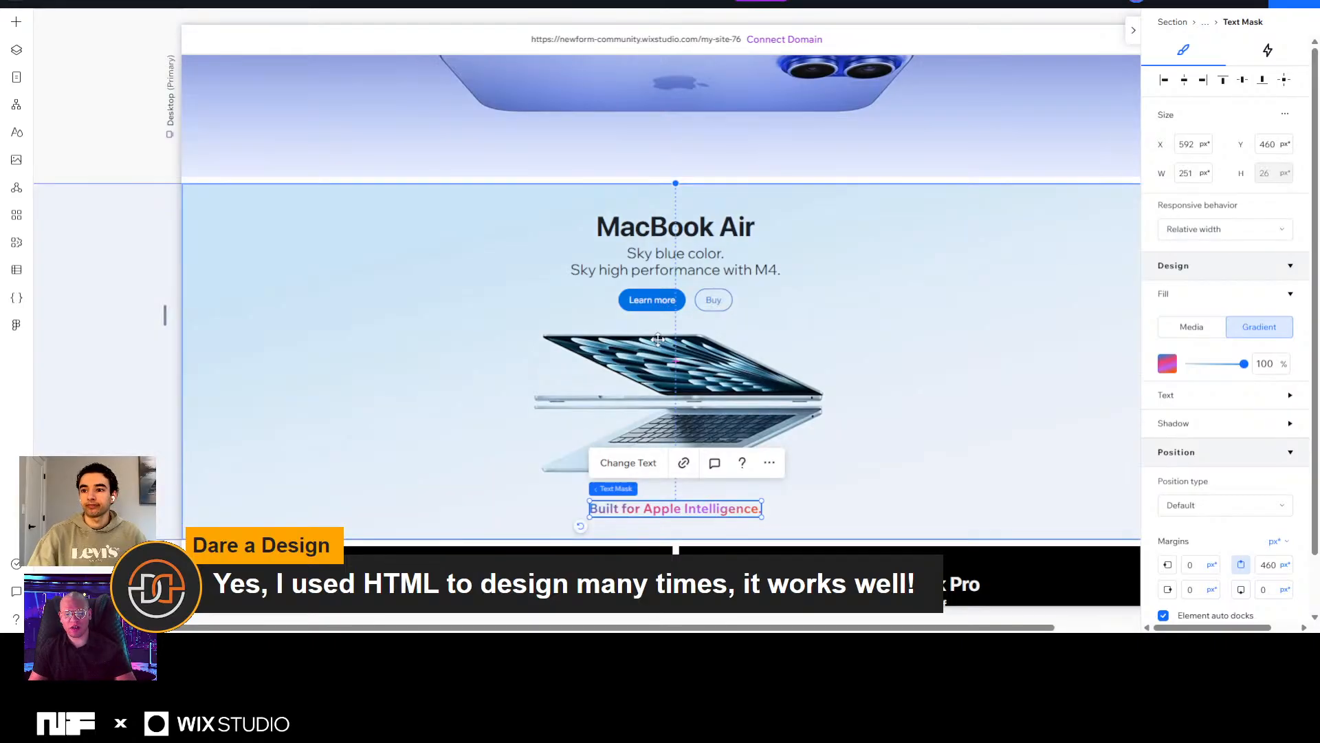
Review the imported homepage from the iPhone banners to the footer text, comparing the MacBook Air section with the product cards.
scroll(867, 302, down, 5)
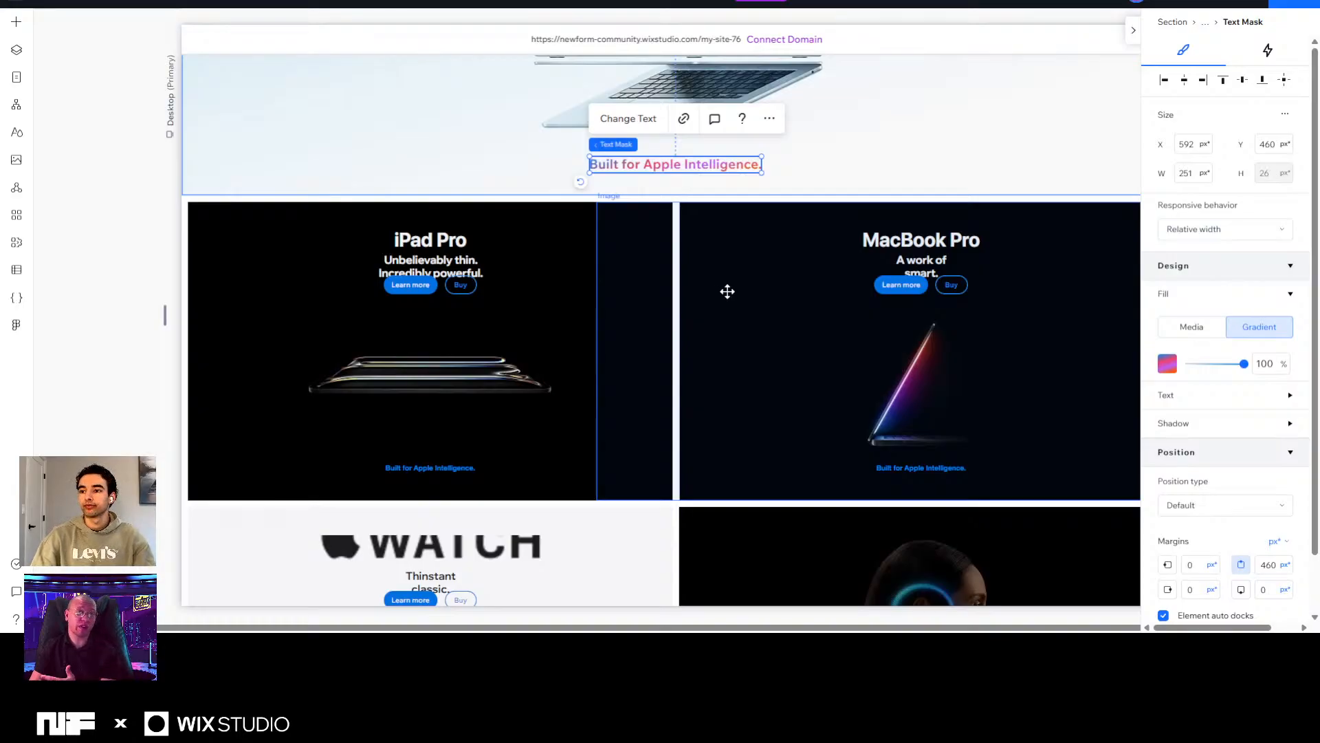
scroll(612, 339, down, 2)
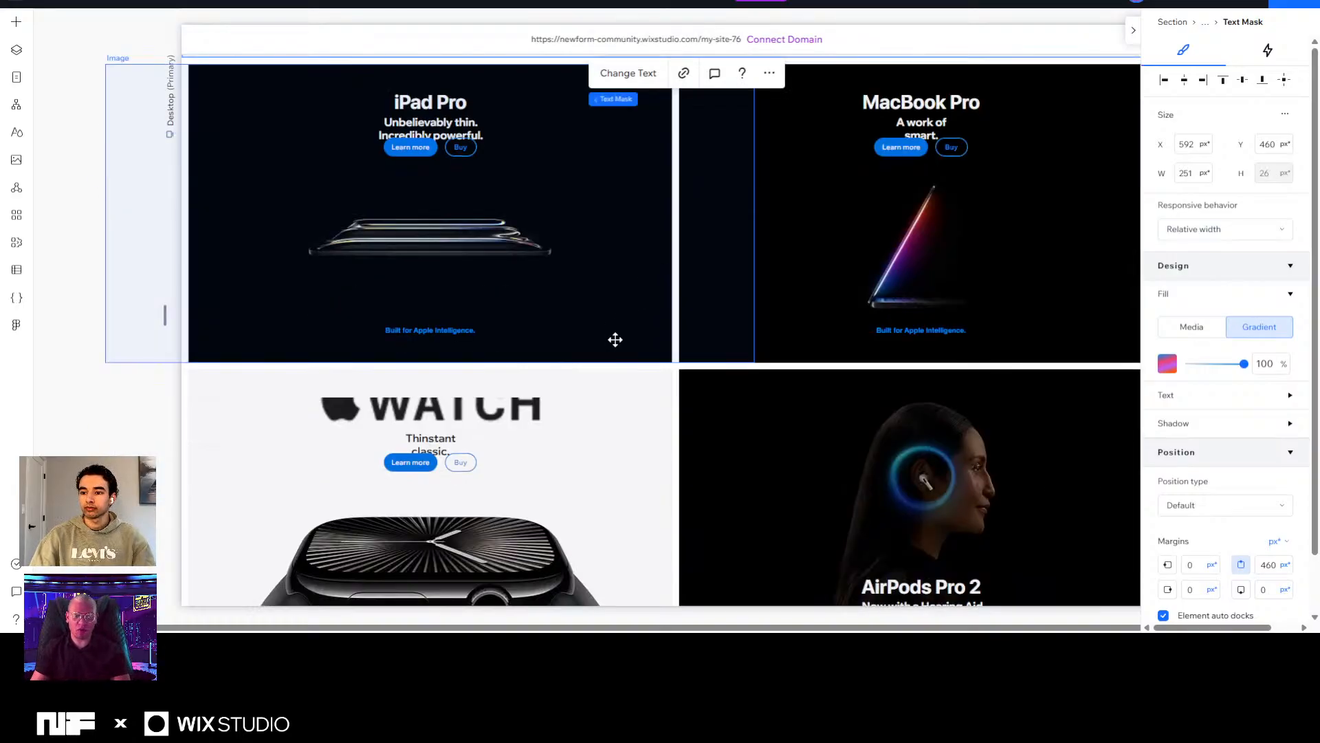
scroll(615, 339, up, 2)
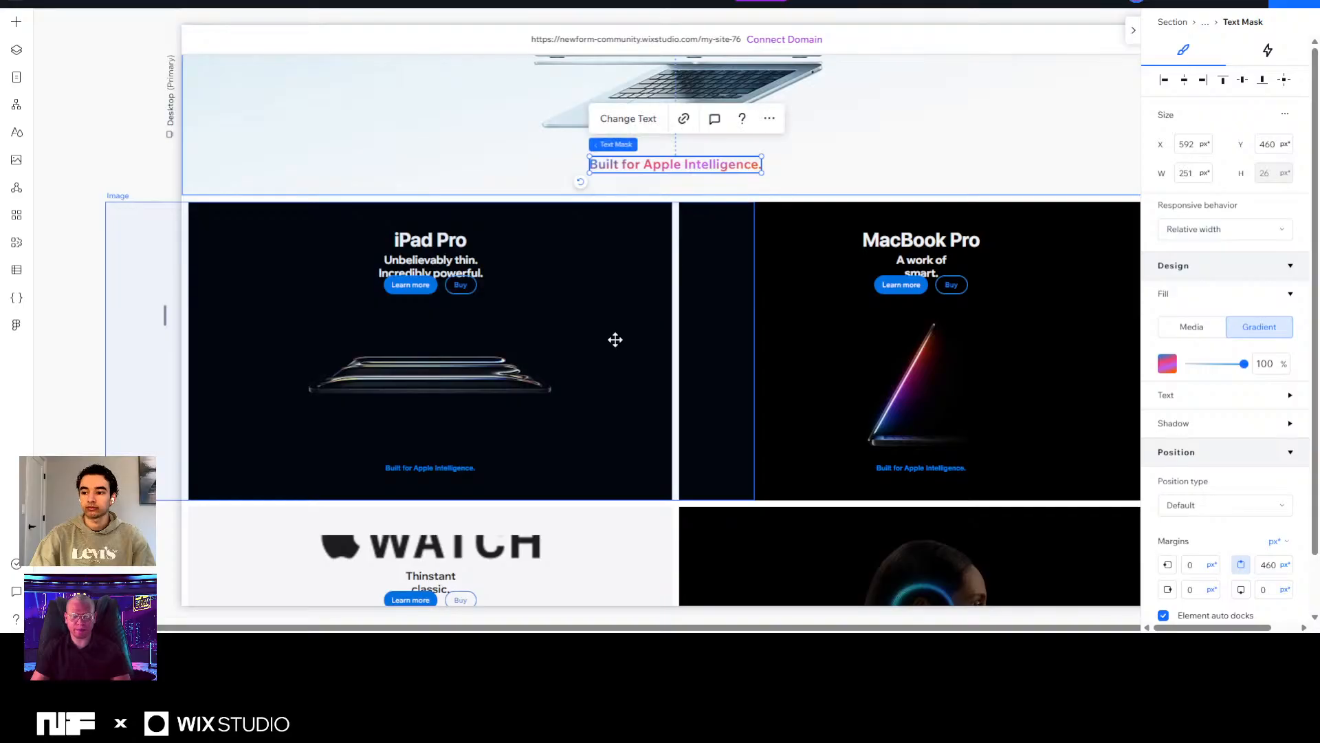
scroll(592, 280, up, 4)
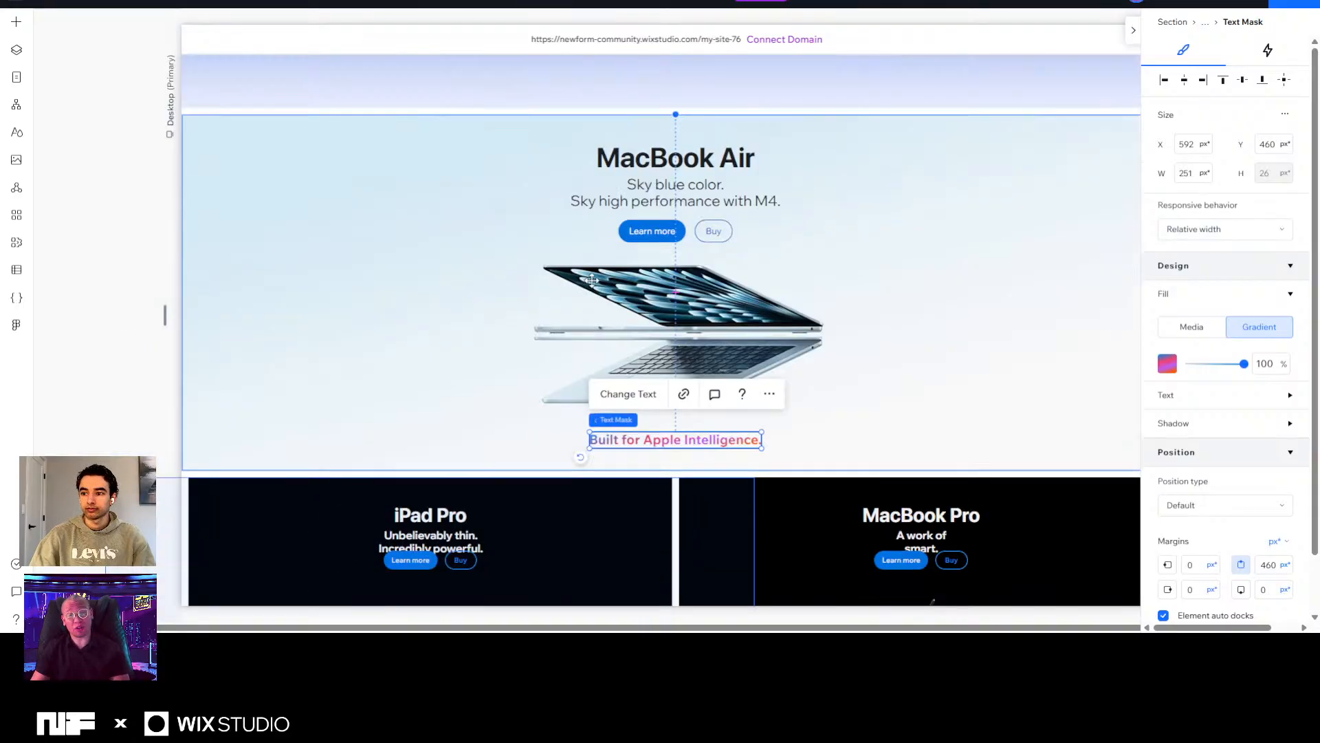
scroll(592, 280, up, 10)
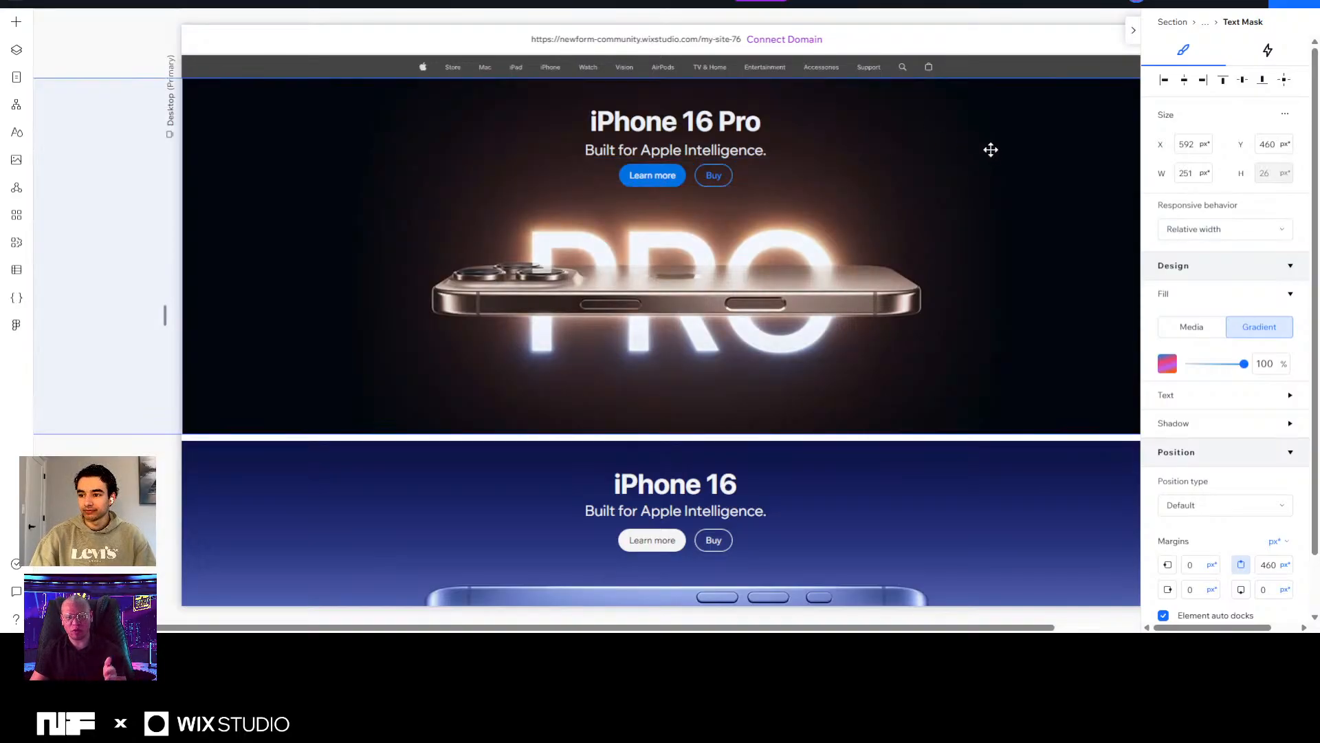
scroll(997, 172, down, 5)
scroll(1001, 220, down, 4)
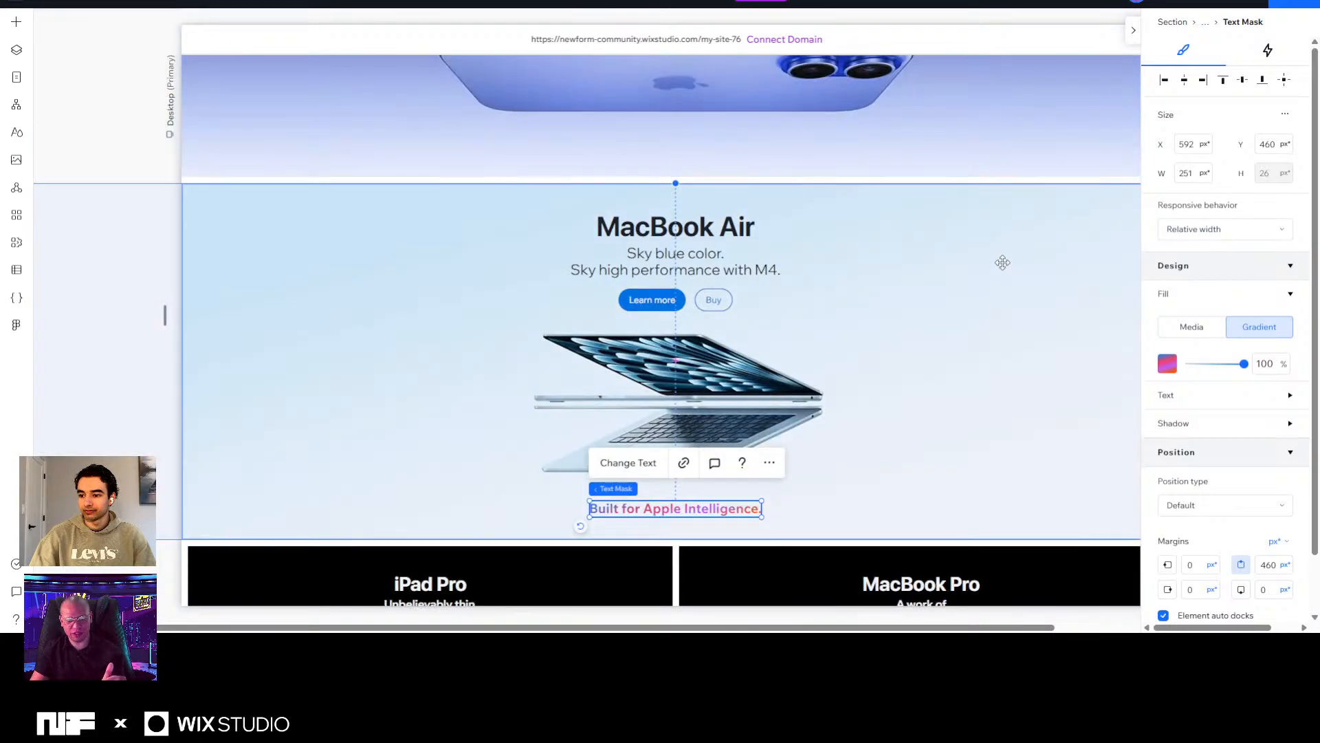
click(971, 301)
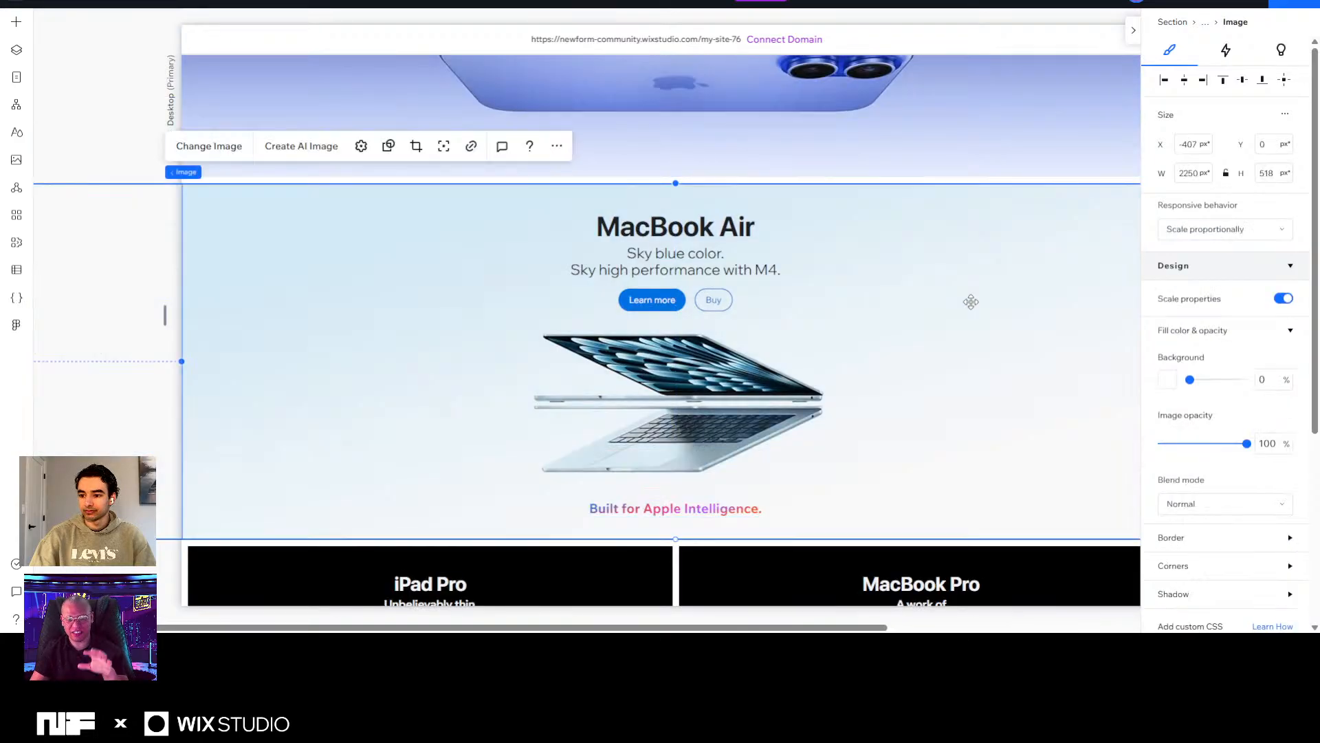
click(726, 508)
scroll(969, 299, down, 8)
scroll(969, 300, down, 14)
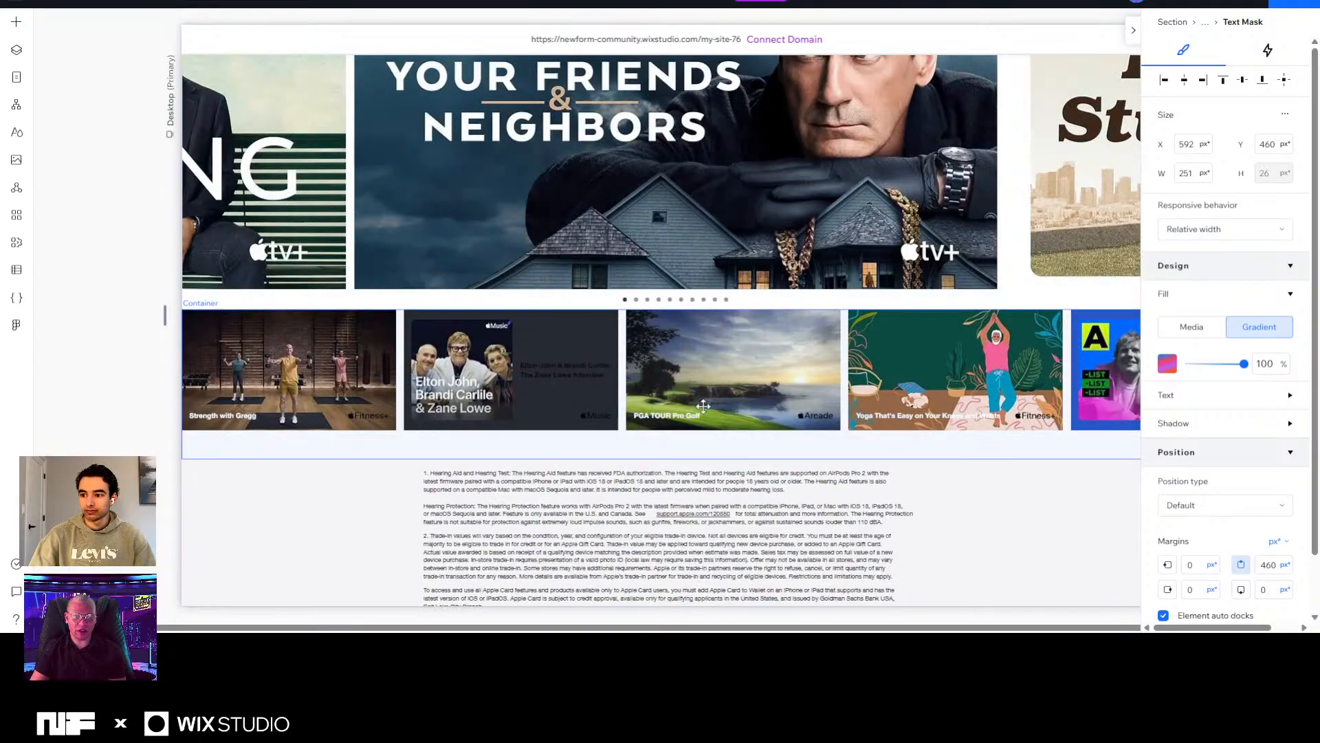
scroll(722, 383, up, 13)
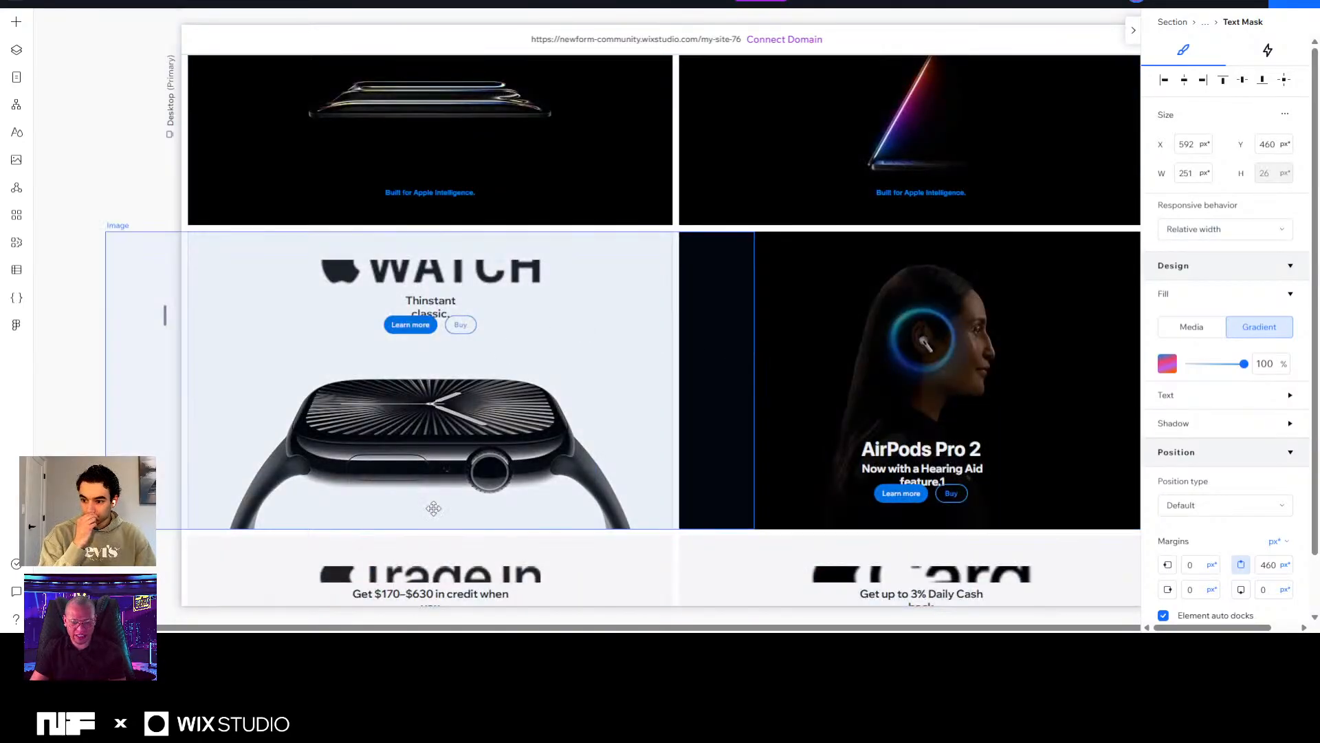
scroll(820, 559, up, 3)
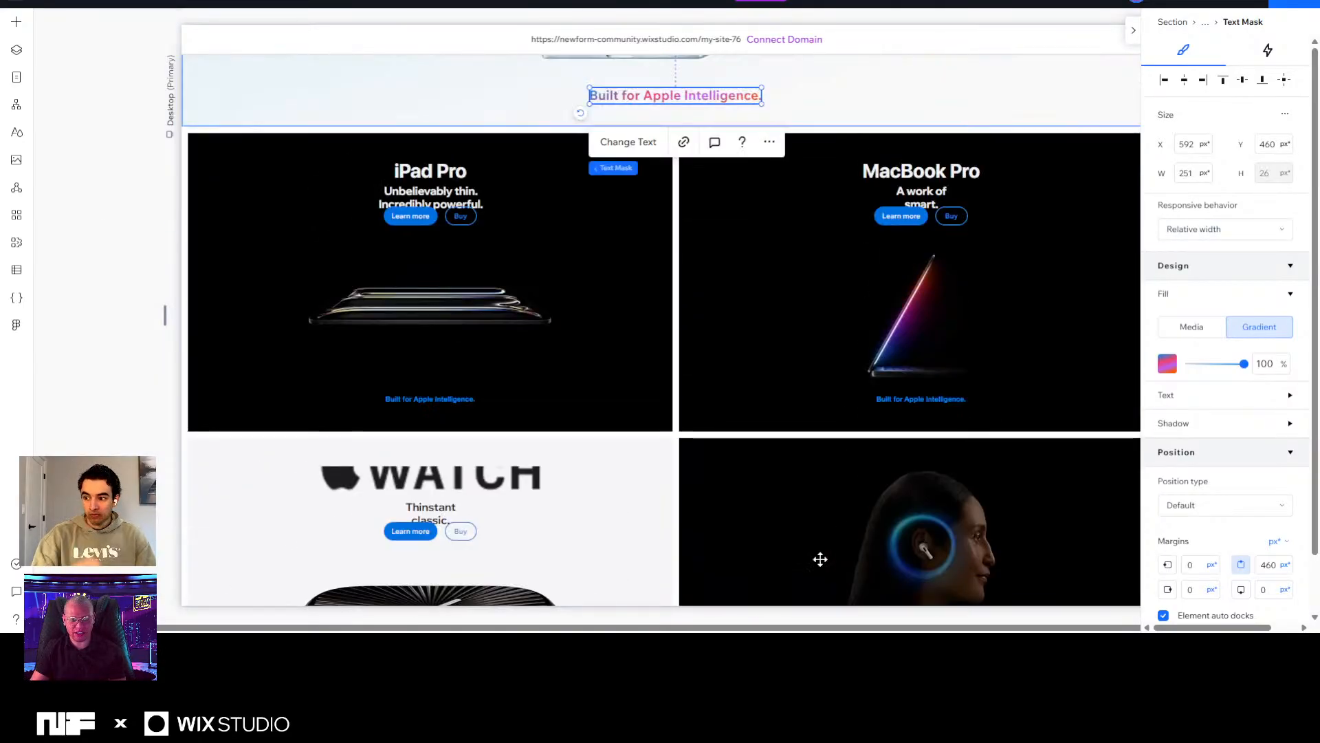
Change the font of the iPad Pro card's "Unbelievably thin. Incredibly powerful." text to Wix Madefor Display Regular.
click(417, 191)
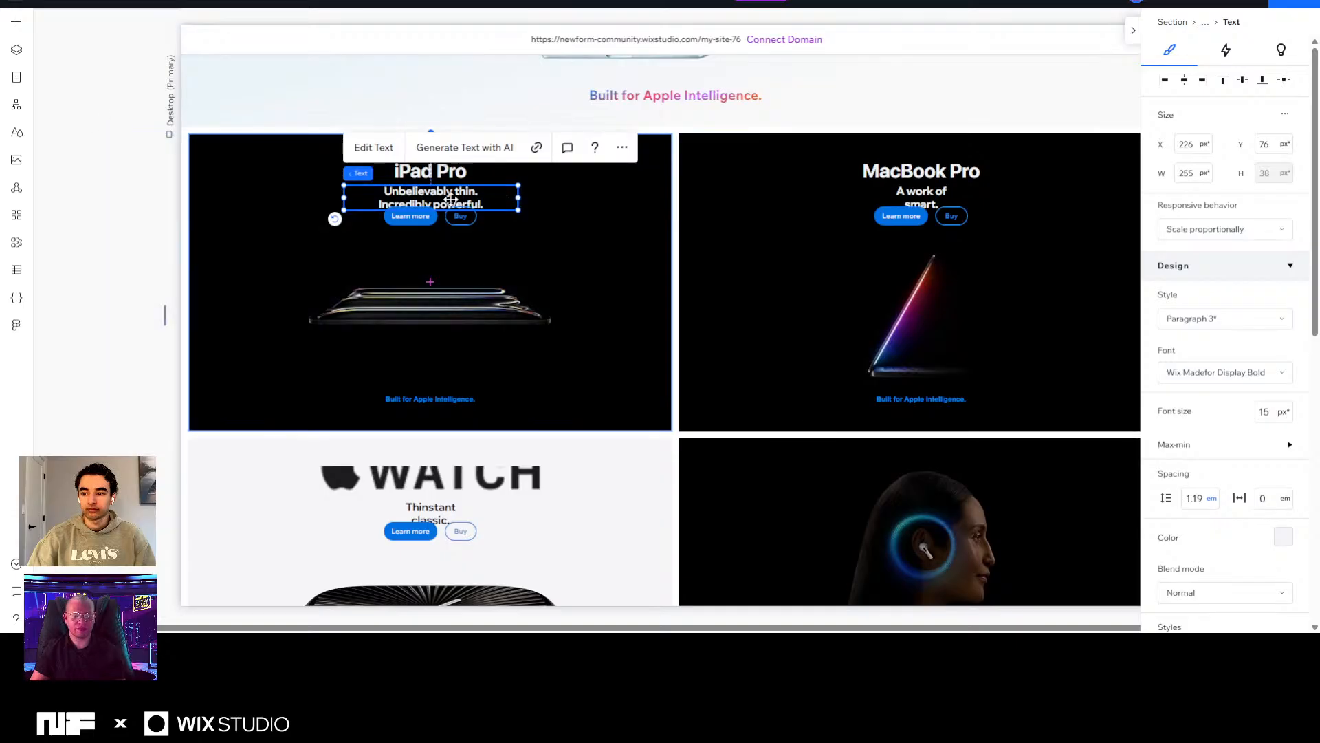
click(1205, 369)
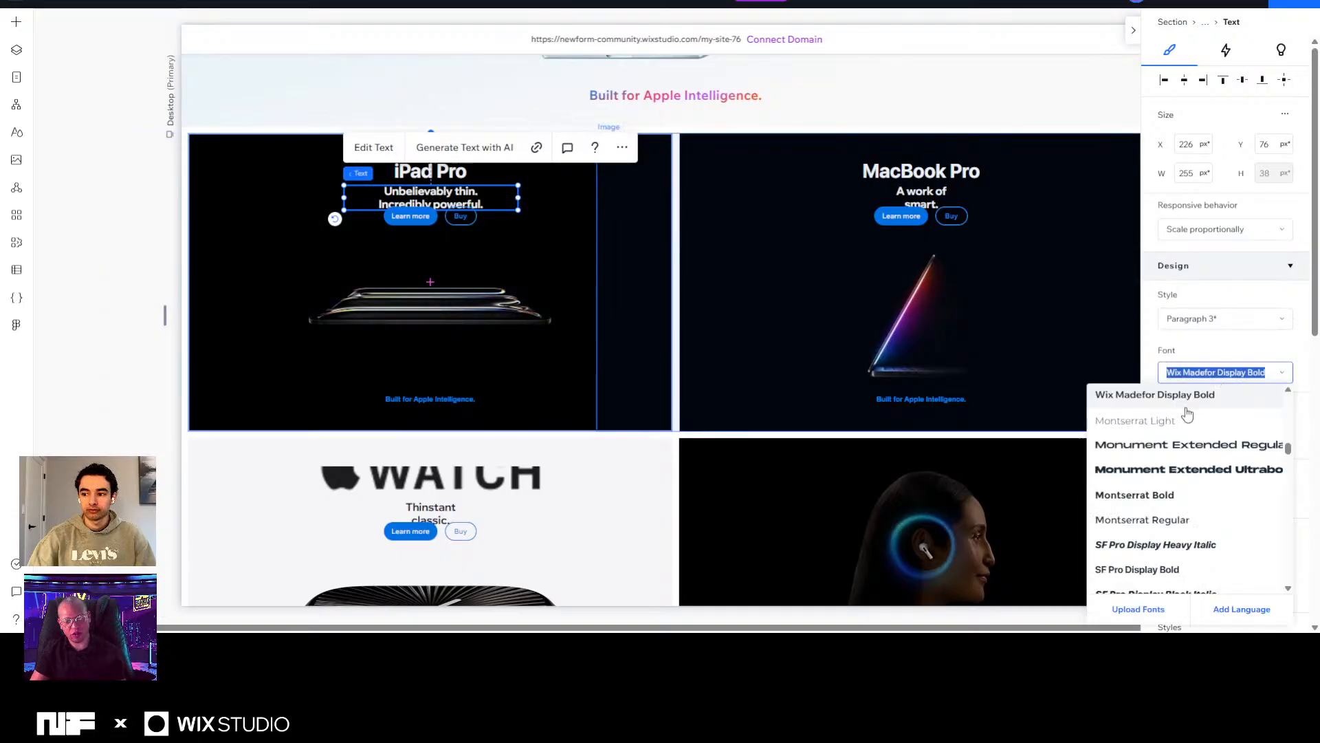
scroll(1182, 425, up, 3)
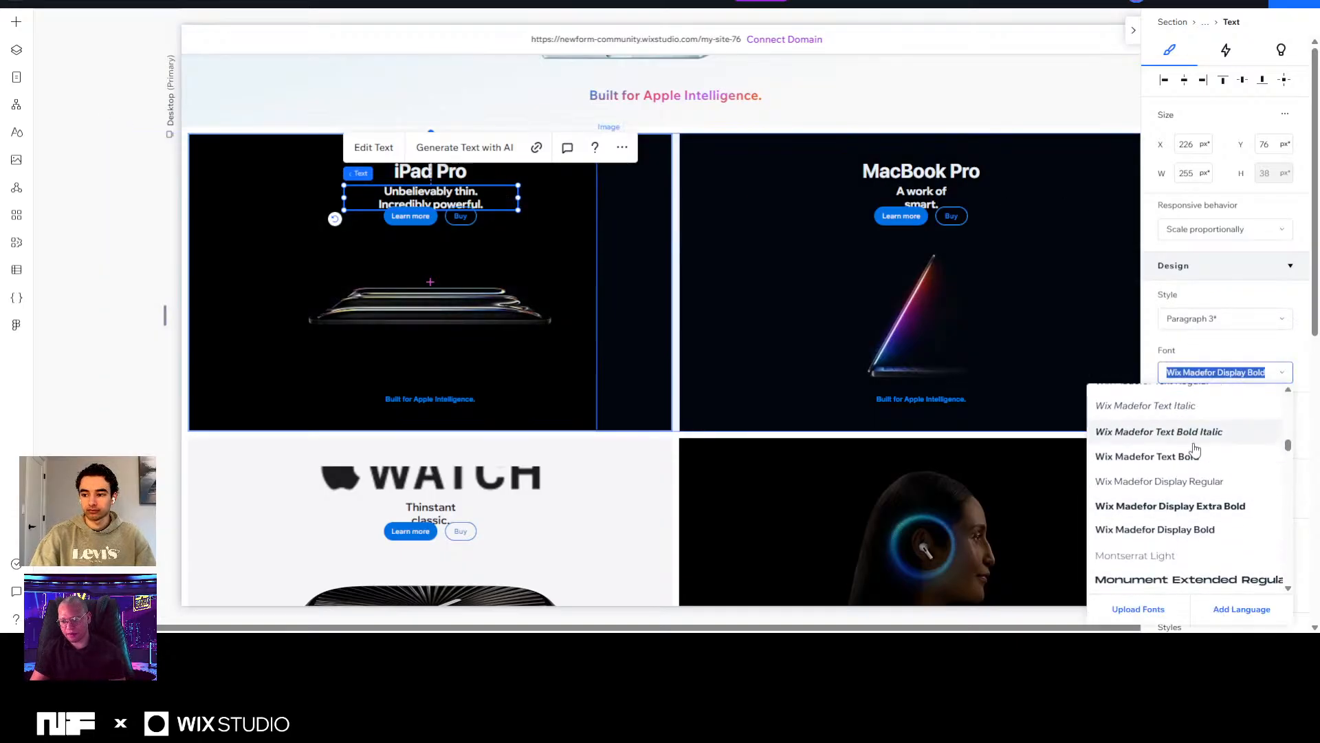
click(1200, 480)
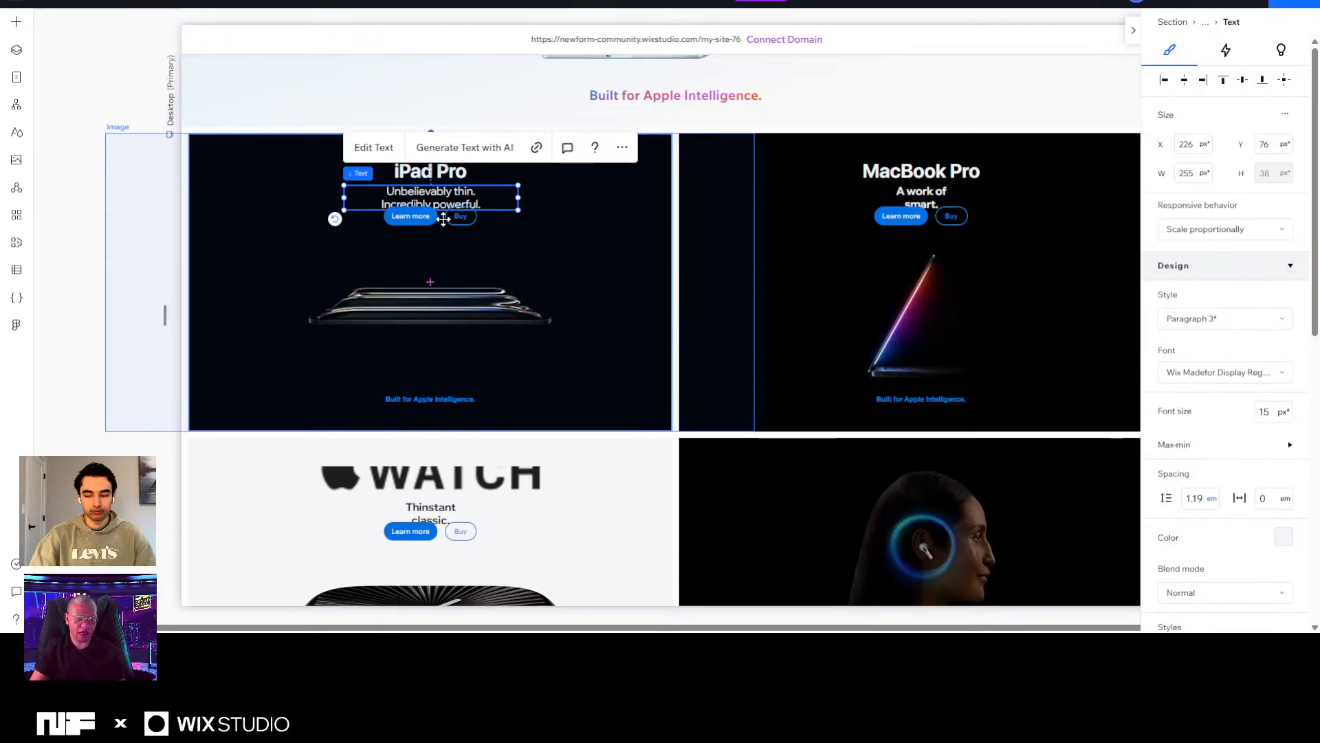
Stack the iPad Pro card's Learn more and Buy buttons together in a horizontal row.
click(432, 173)
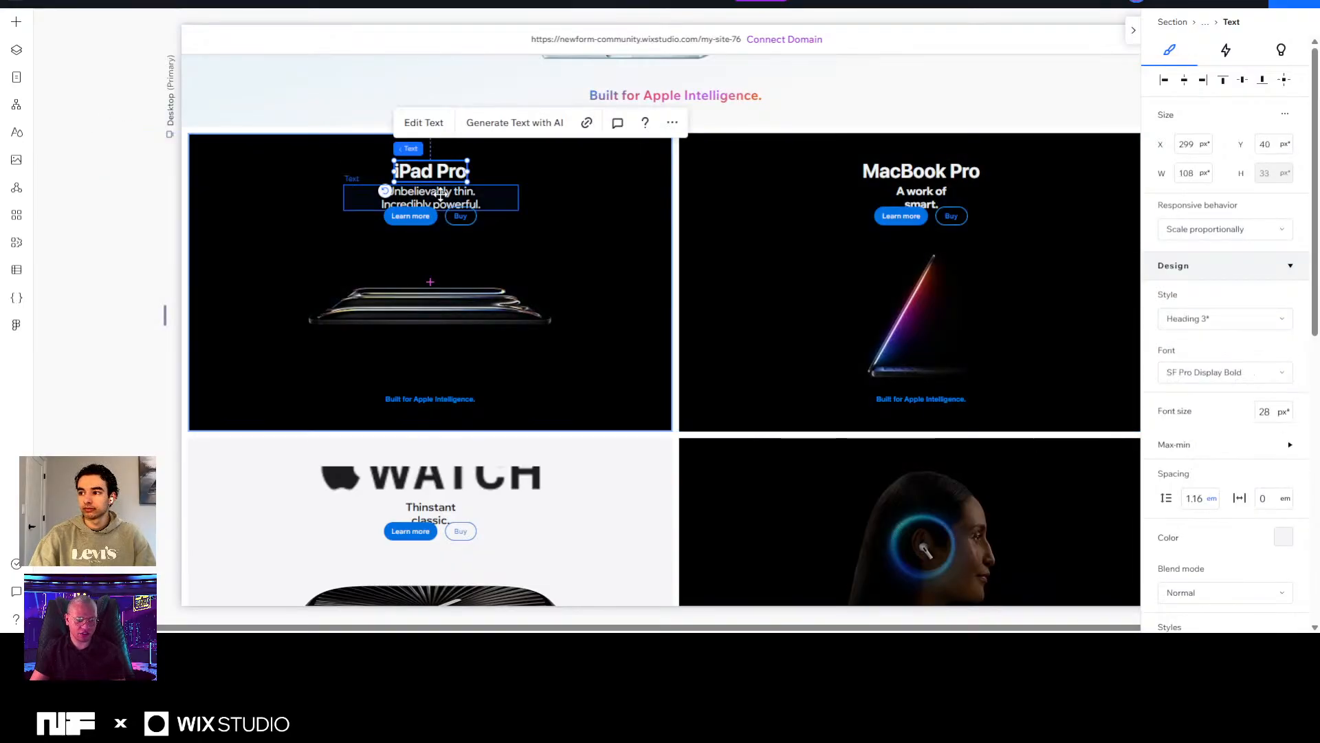
shift+click(440, 195)
click(435, 217)
shift+click(468, 216)
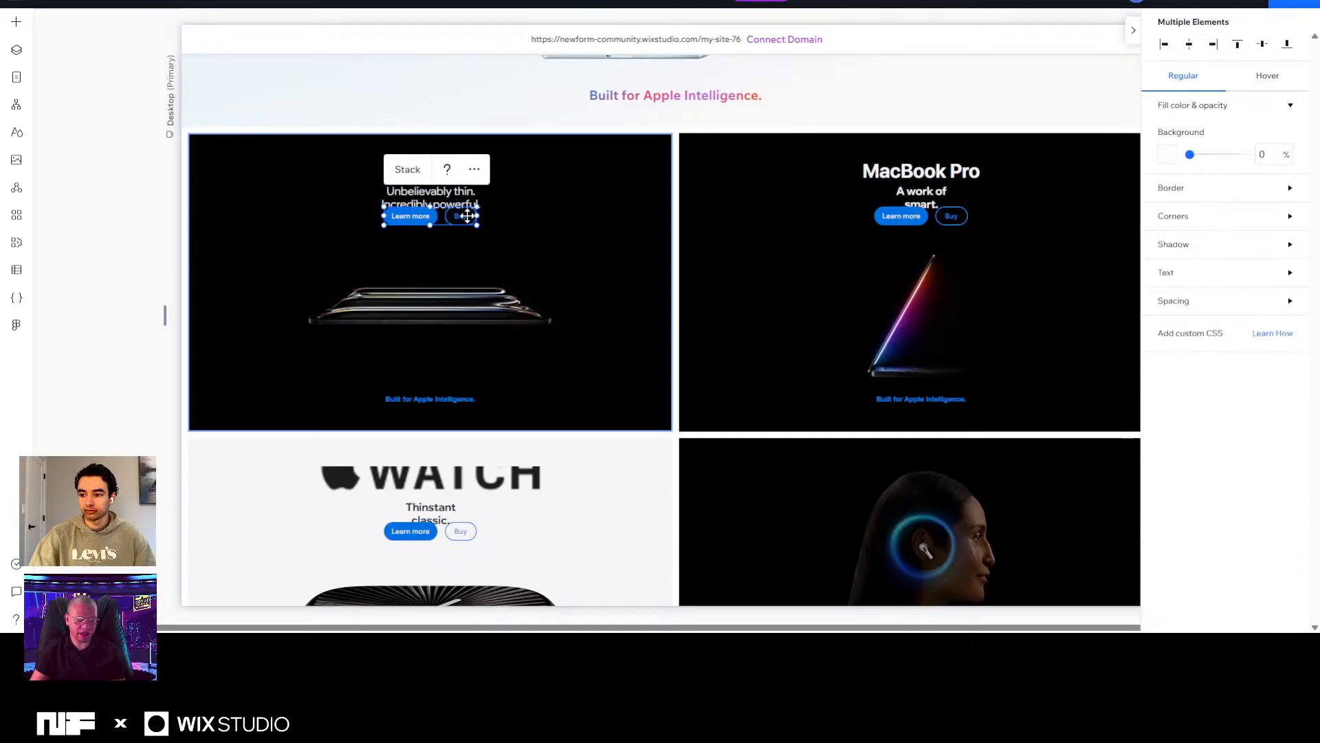
click(415, 172)
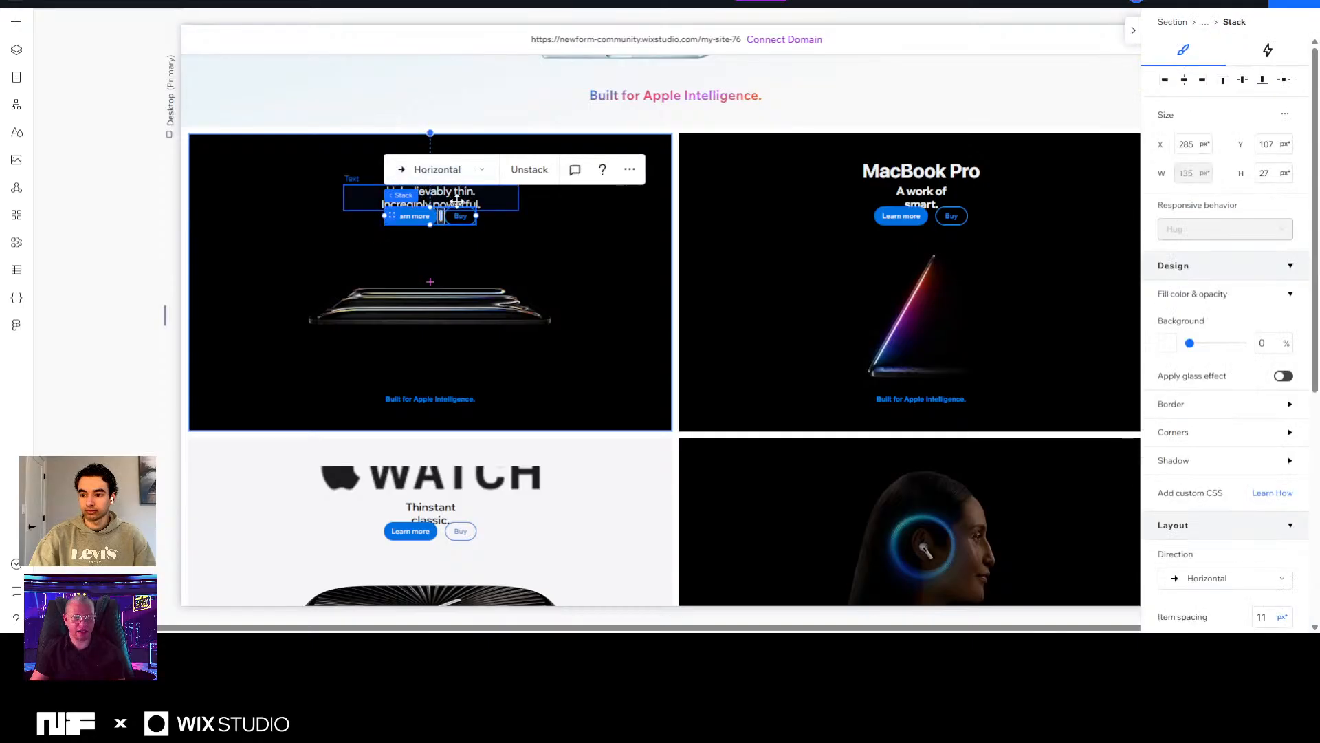
Stack the iPad Pro heading, tagline and button row vertically with an item spacing of 10 px.
key(ctrl+z)
shift+click(450, 170)
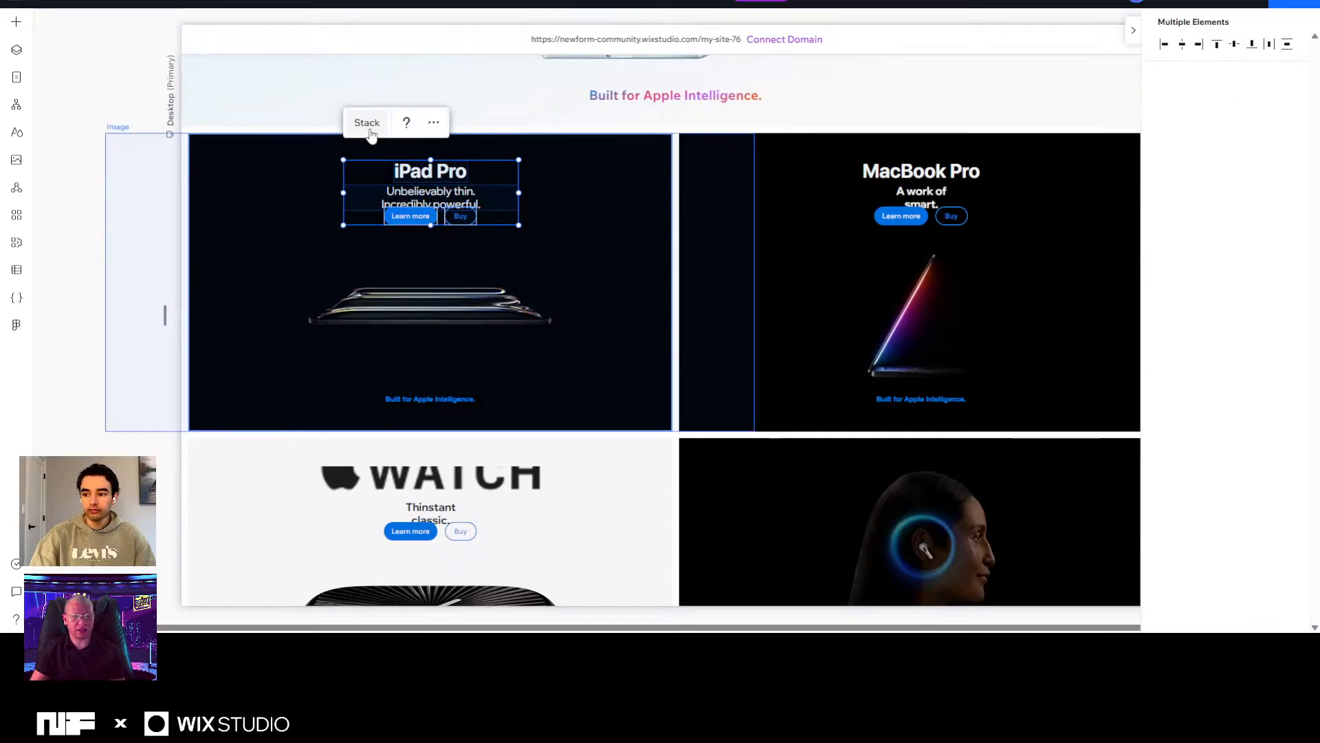
click(367, 147)
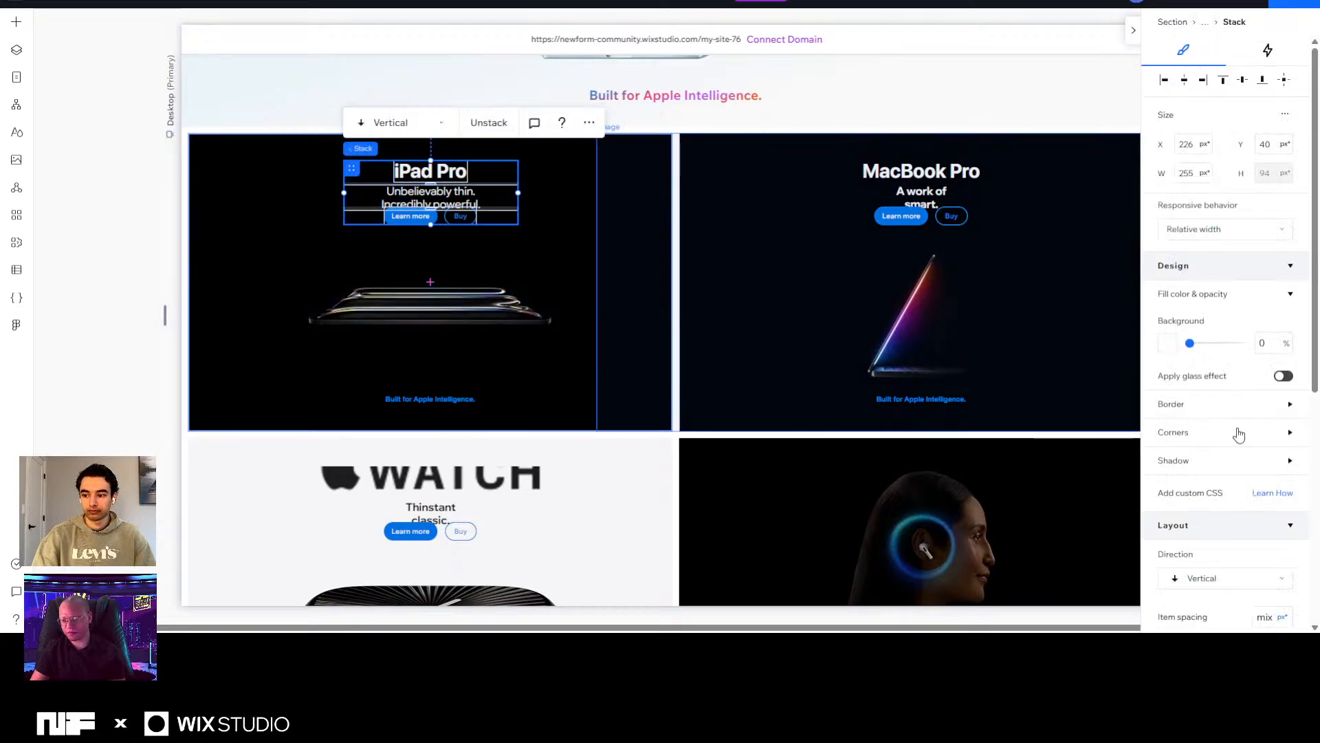
scroll(1235, 440, down, 2)
click(1264, 477)
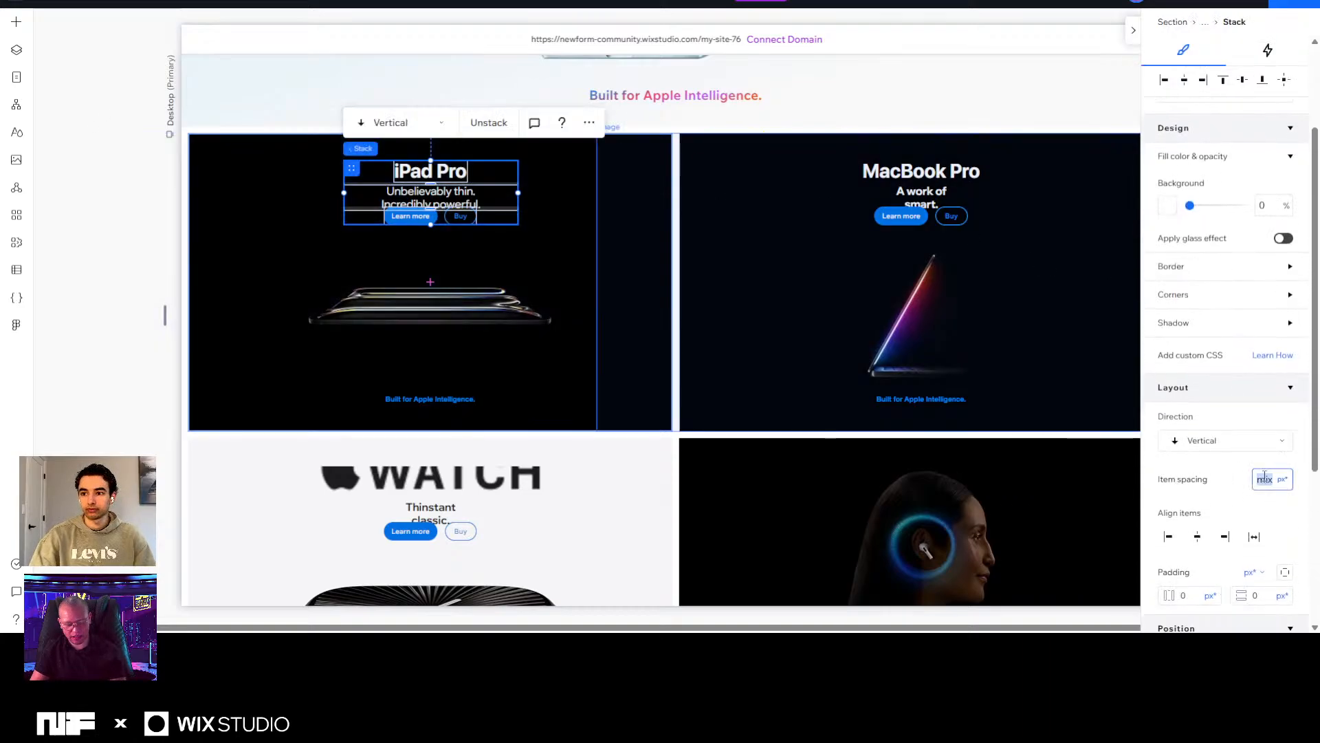
key(Return)
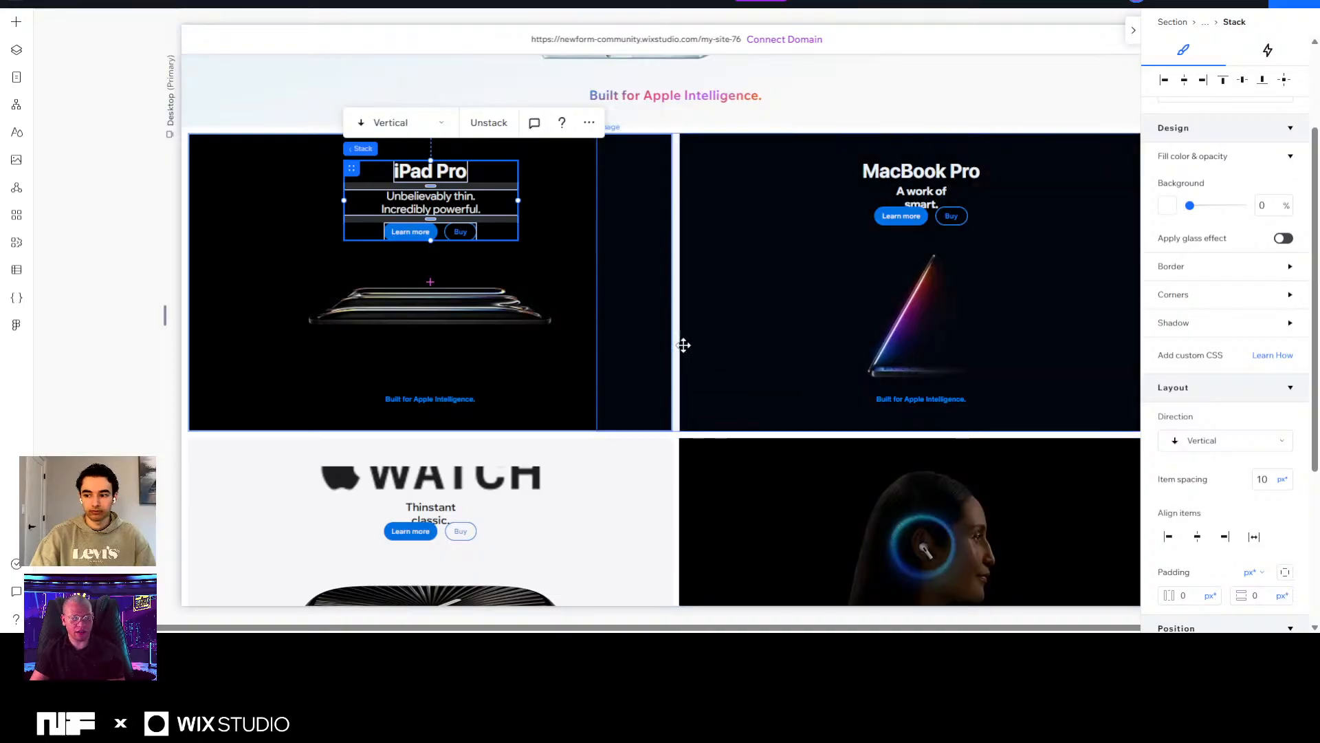
Try enlarging the iPad Pro card's Learn more and Buy buttons inside their stack, and undo the resizing.
click(576, 231)
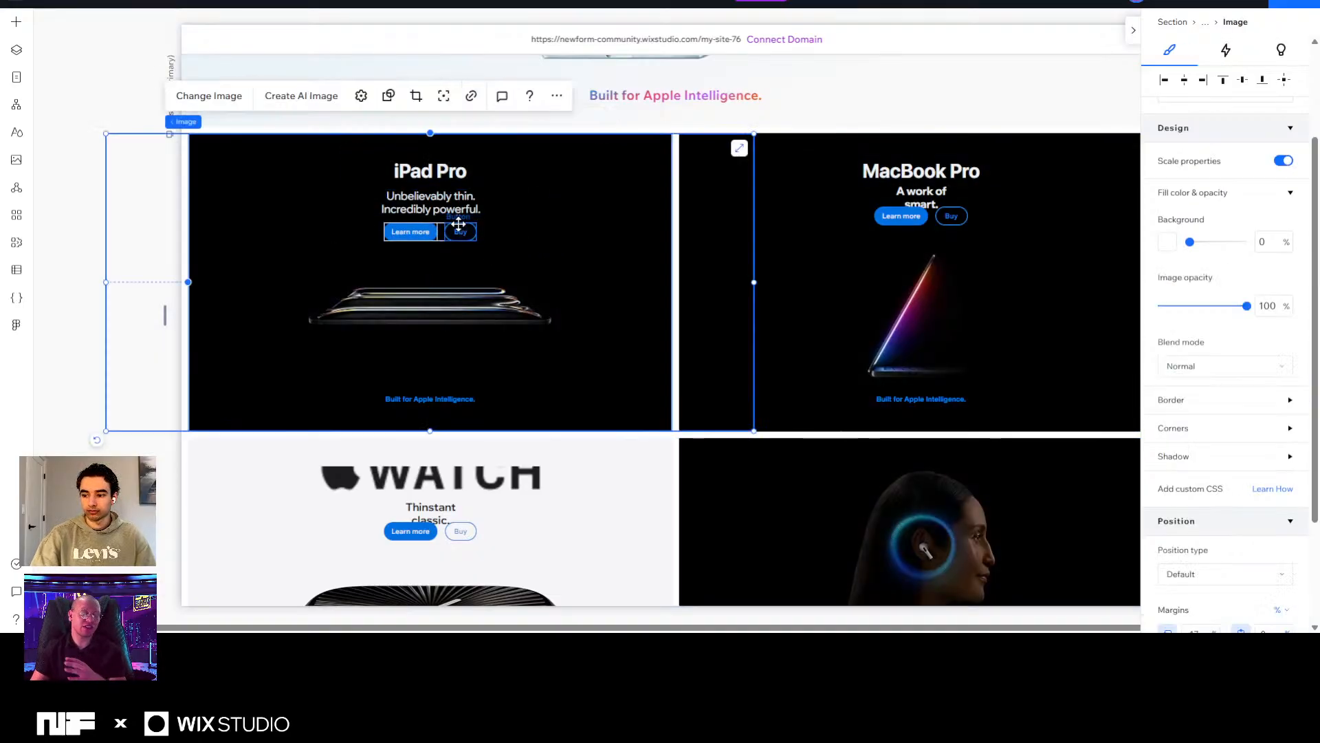
click(413, 233)
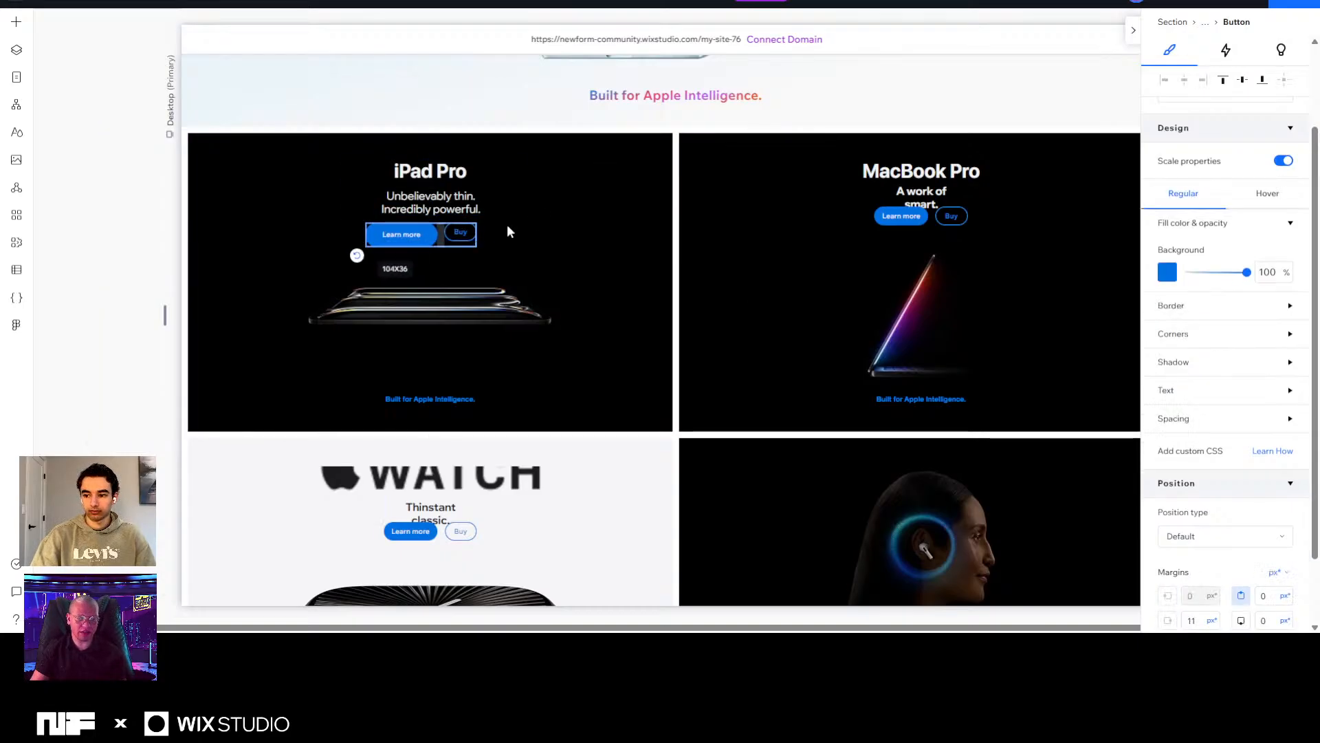
click(457, 233)
drag(476, 241, 532, 272)
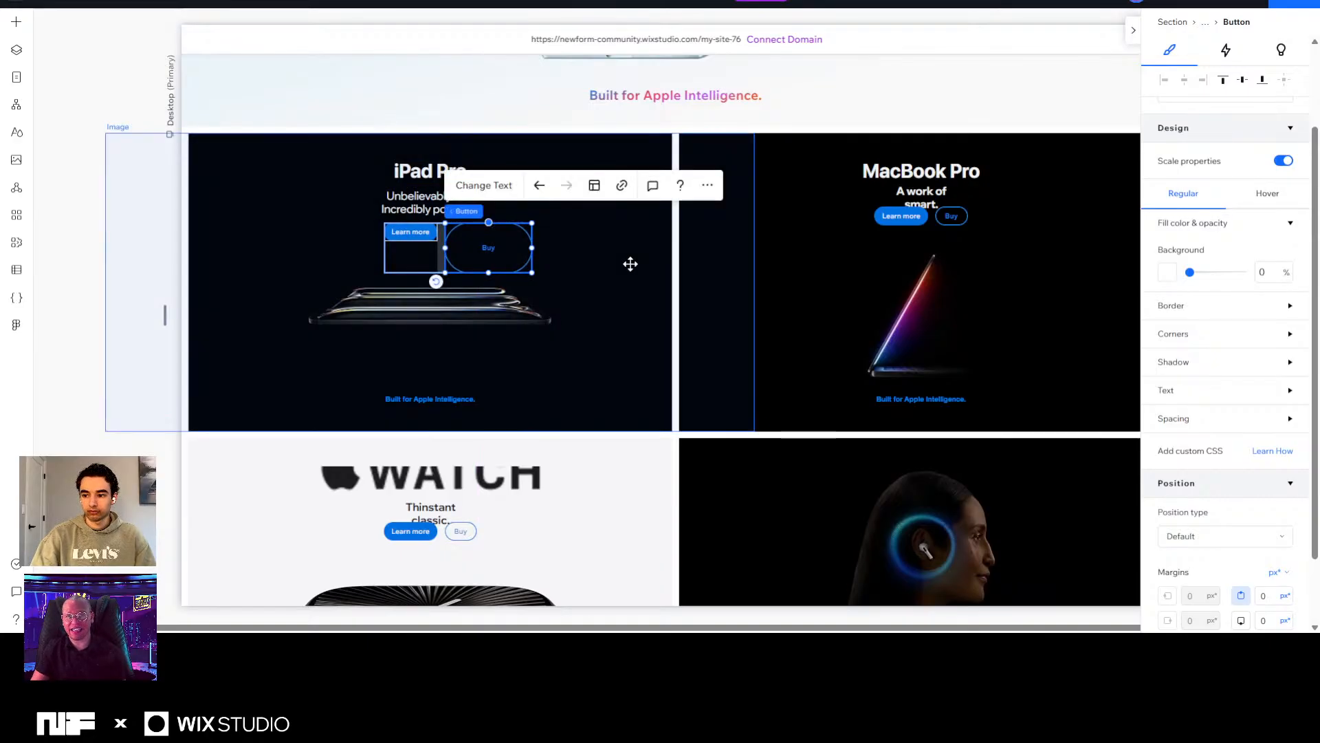
key(ctrl+z)
click(421, 208)
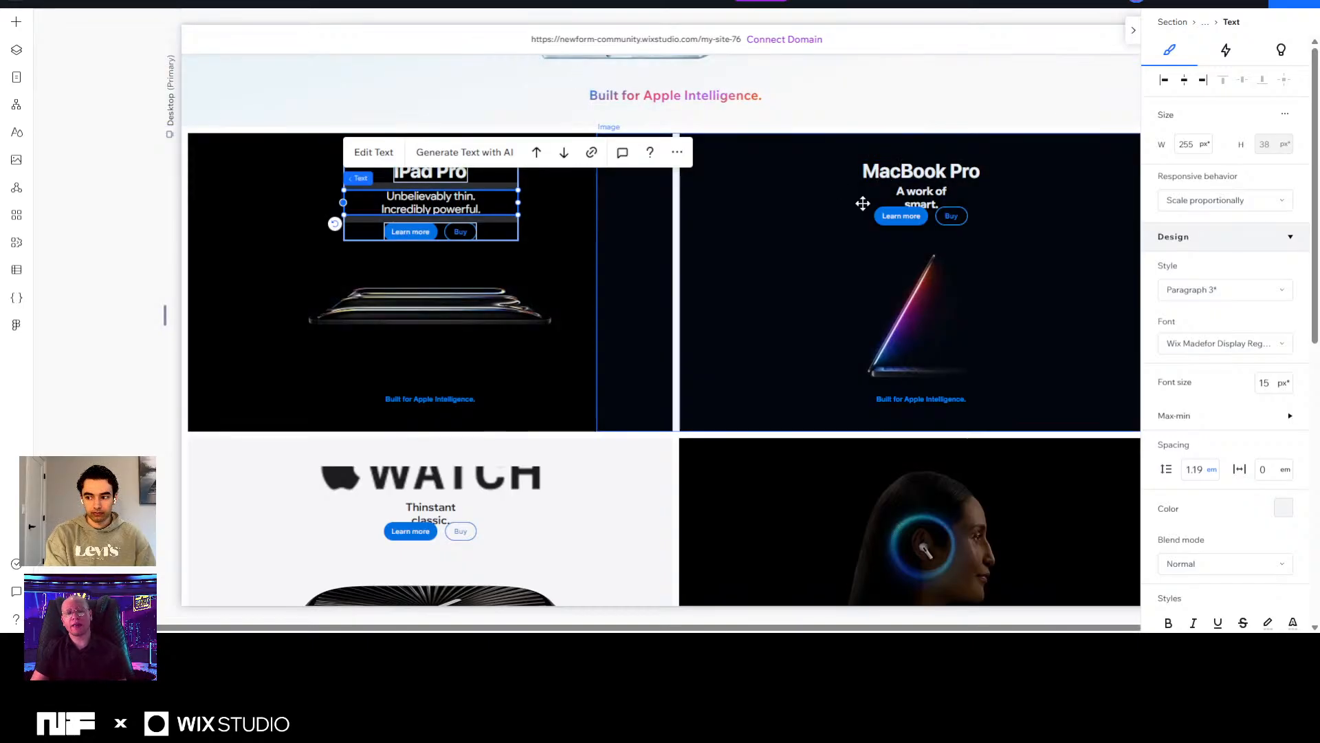
Stack the MacBook Pro card's Learn more and Buy buttons together in a horizontal row.
click(903, 219)
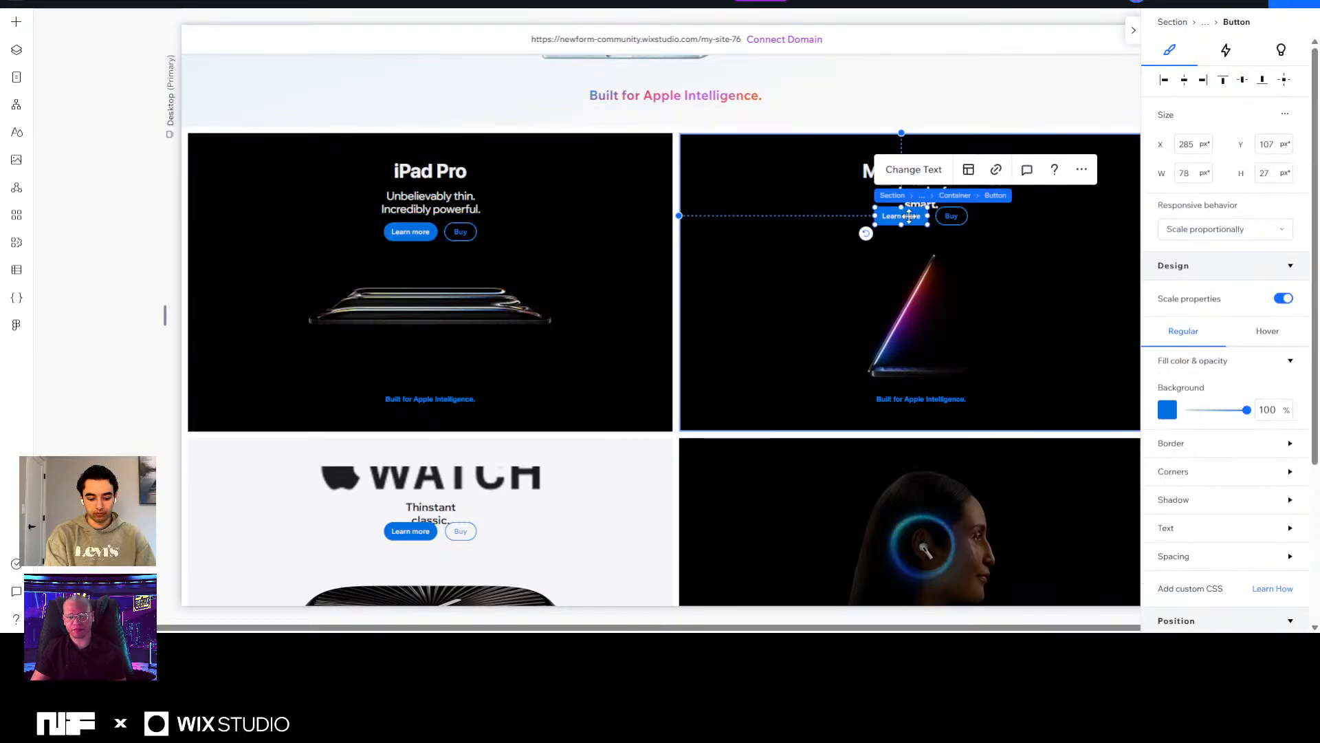
shift+click(953, 216)
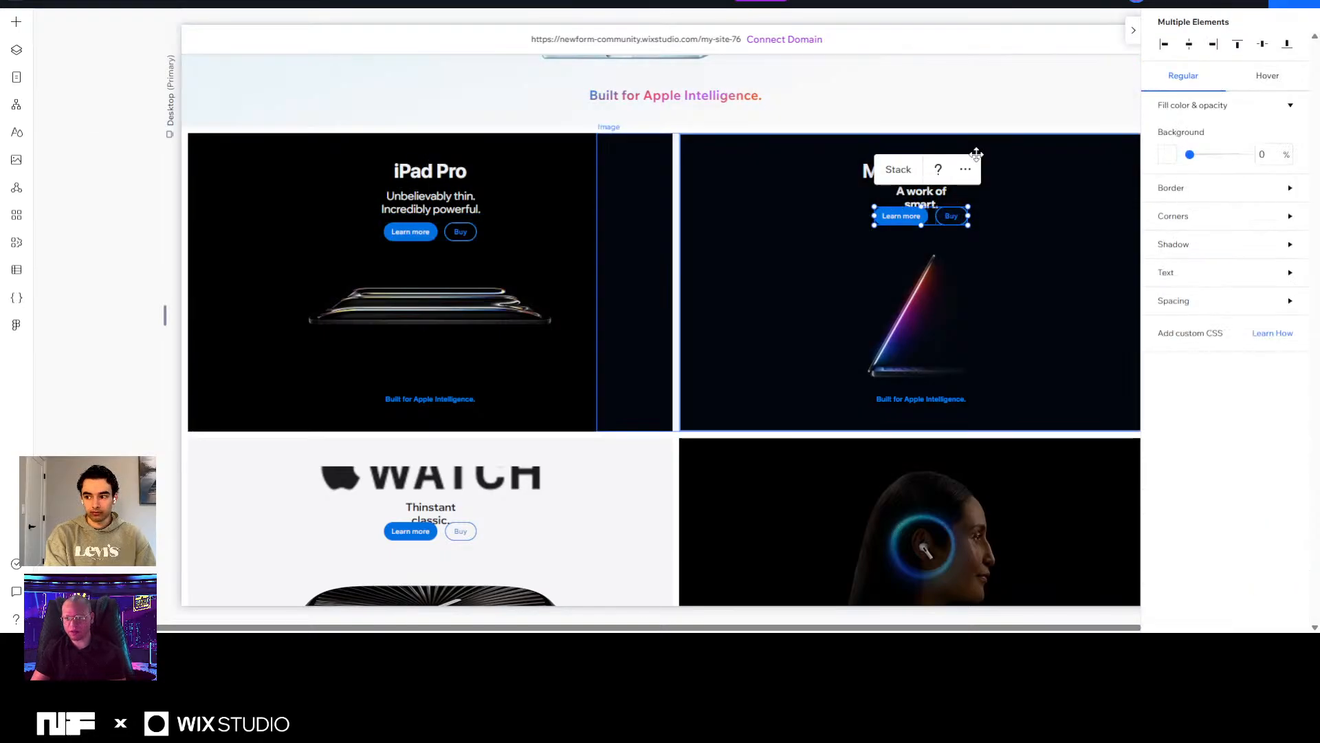
click(930, 204)
Widen the MacBook Pro card's "A work of smart." text to 144 px and set its font to Wix Madefor Display Regular.
click(934, 198)
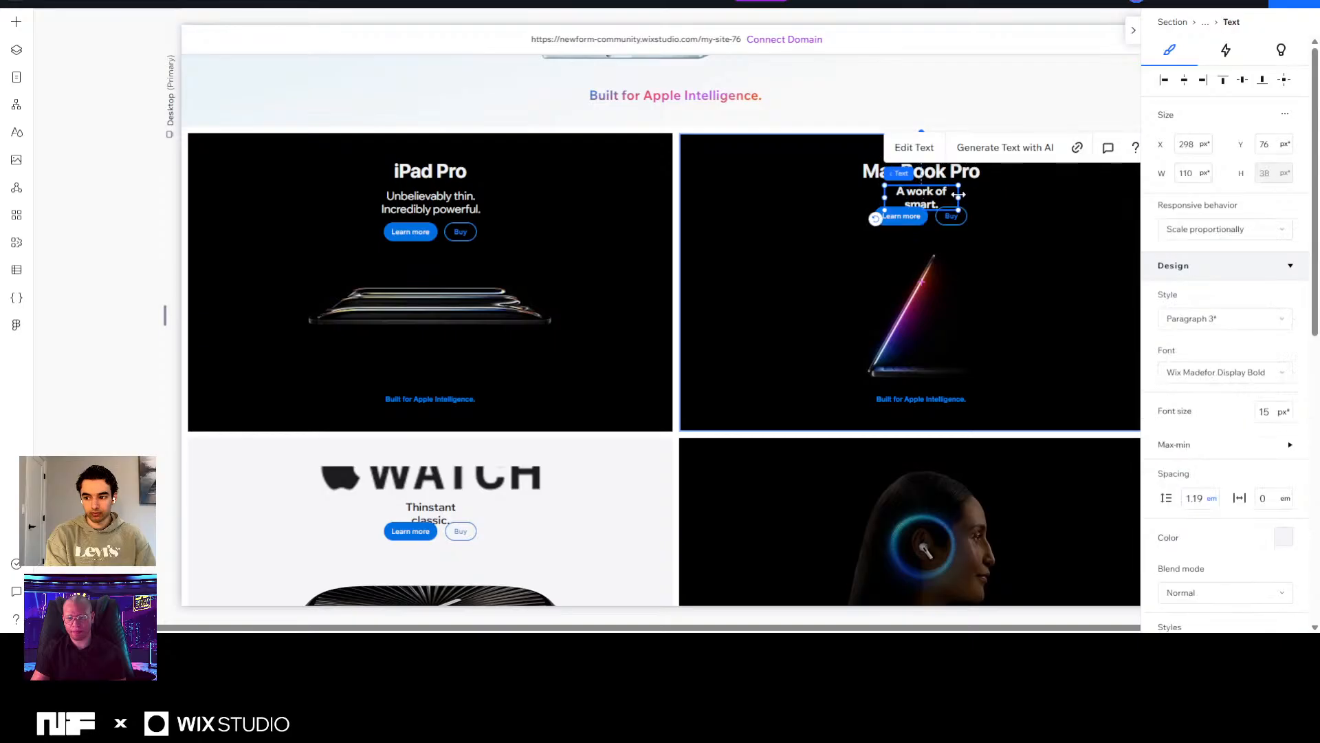
click(1210, 372)
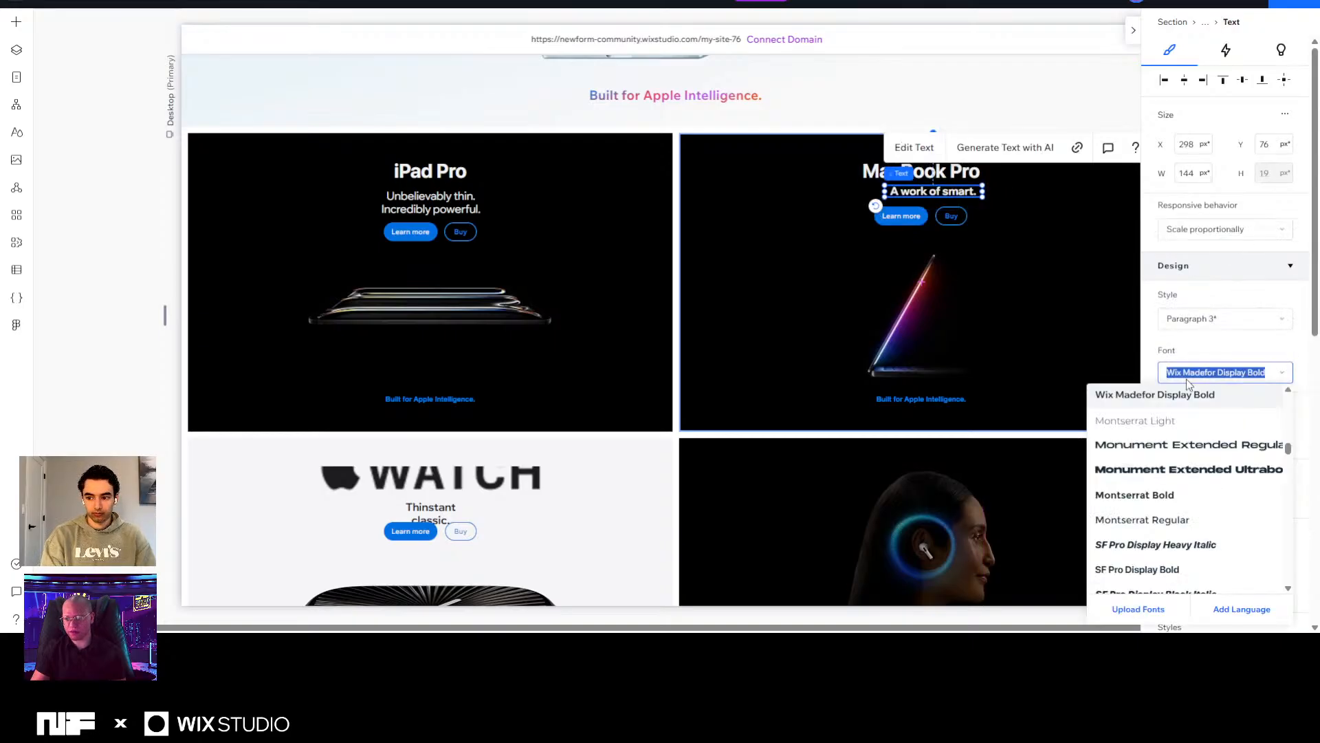
scroll(1194, 423, up, 2)
key(Escape)
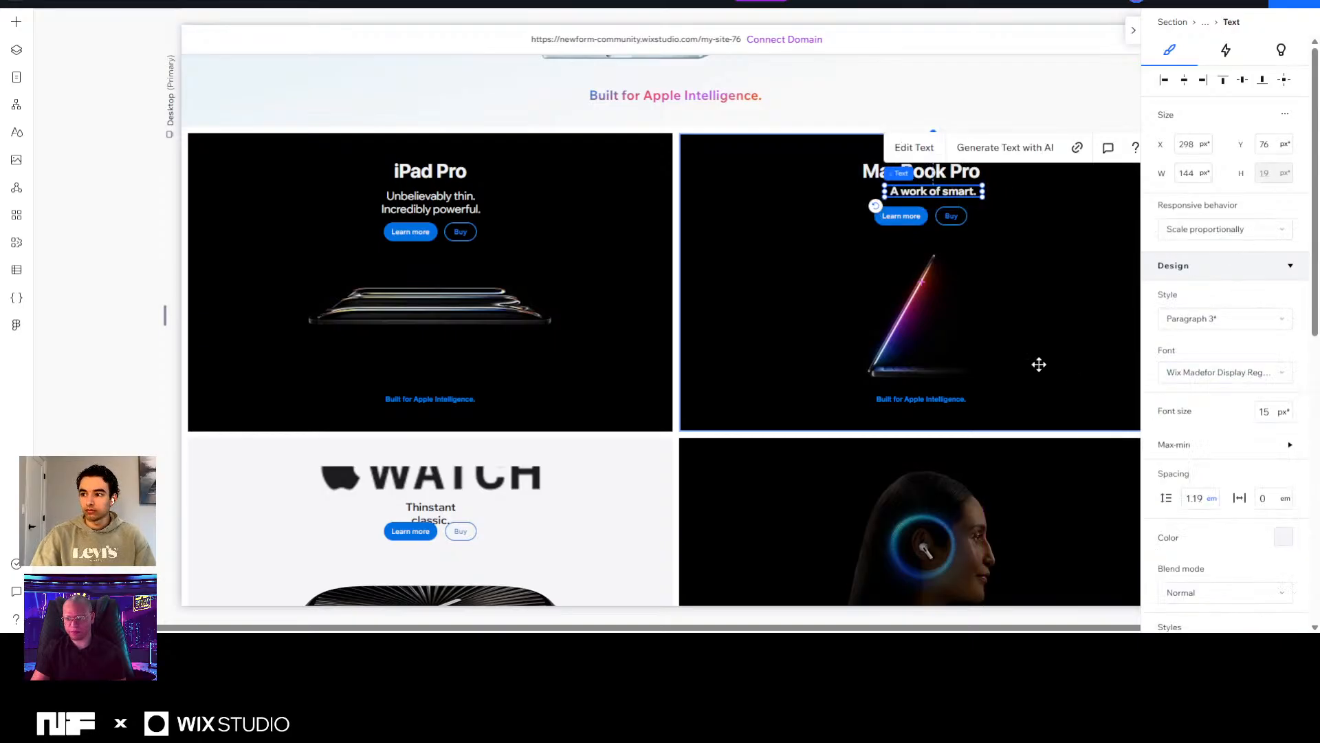
Center the MacBook Pro heading, tagline and button row on each other horizontally and stack them vertically.
shift+click(935, 212)
shift+click(950, 174)
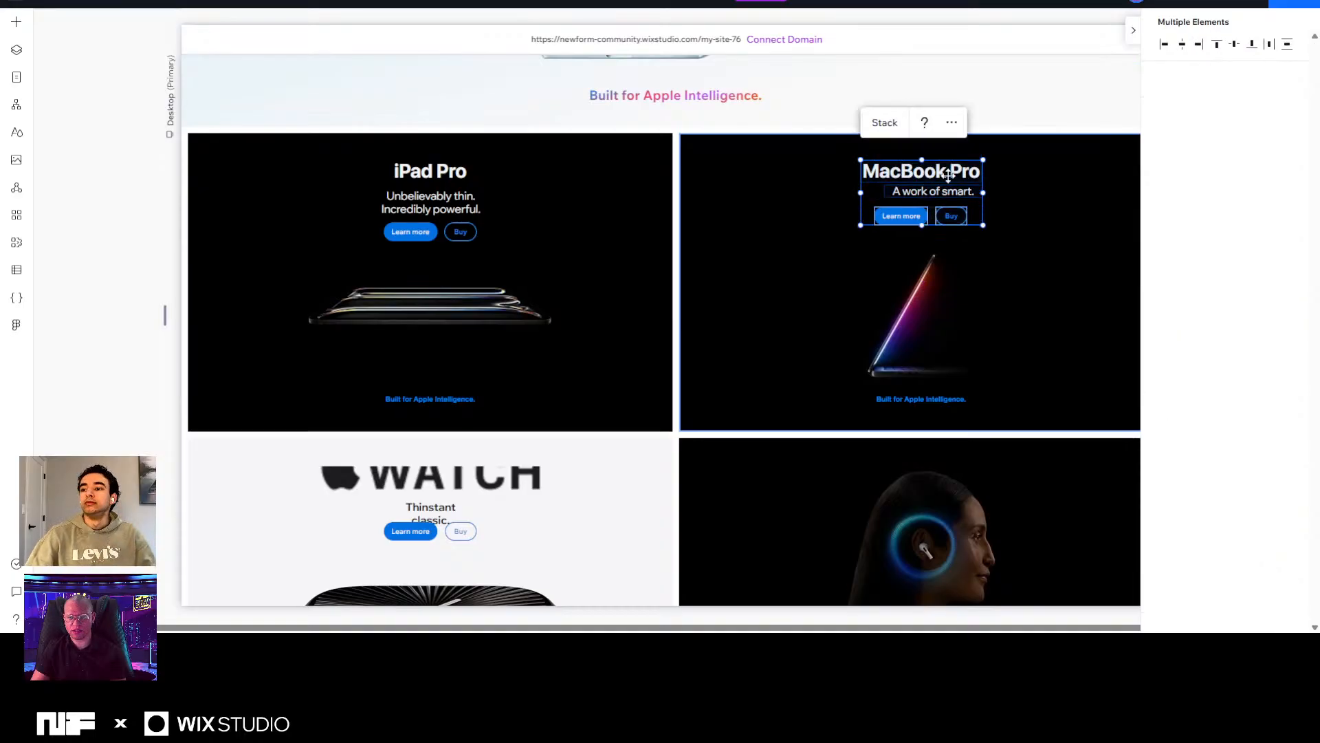
click(1184, 45)
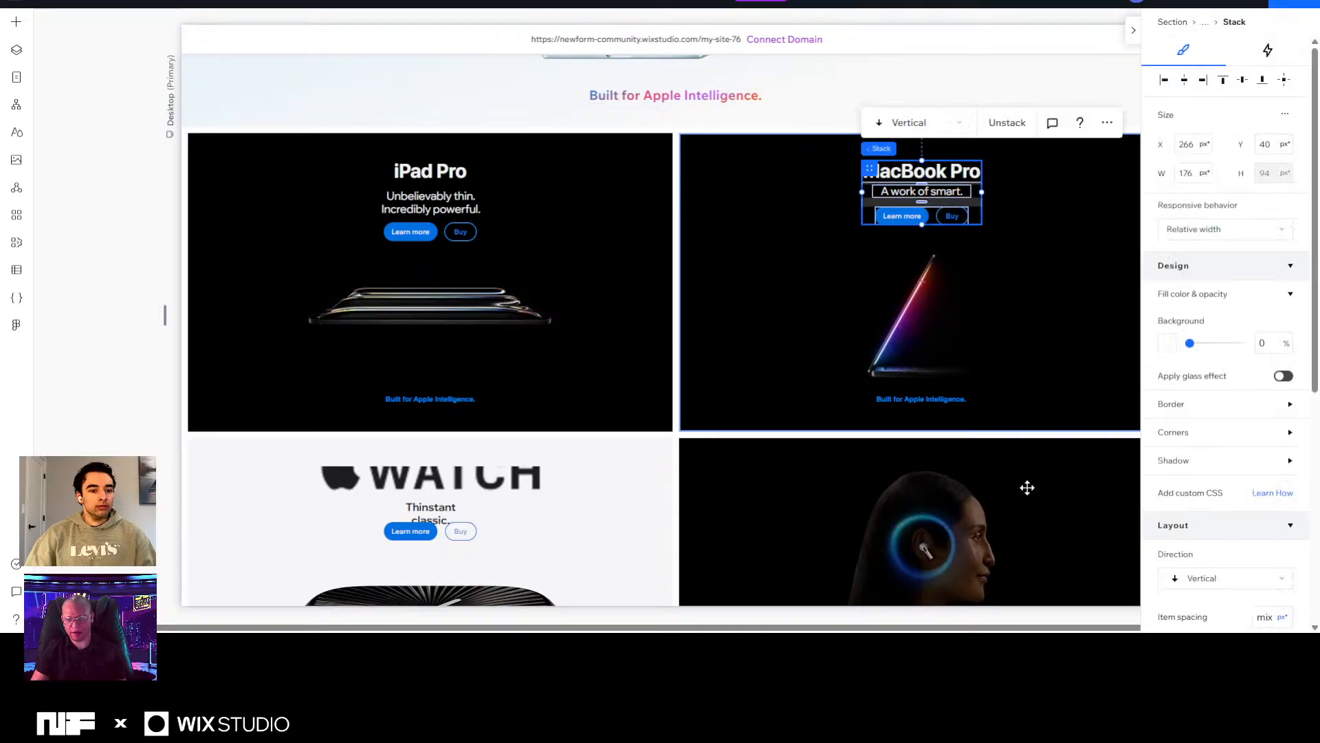
click(1074, 341)
Delete the blue "Built for Apple Intelligence." texts from the MacBook Pro and iPad Pro cards.
click(457, 400)
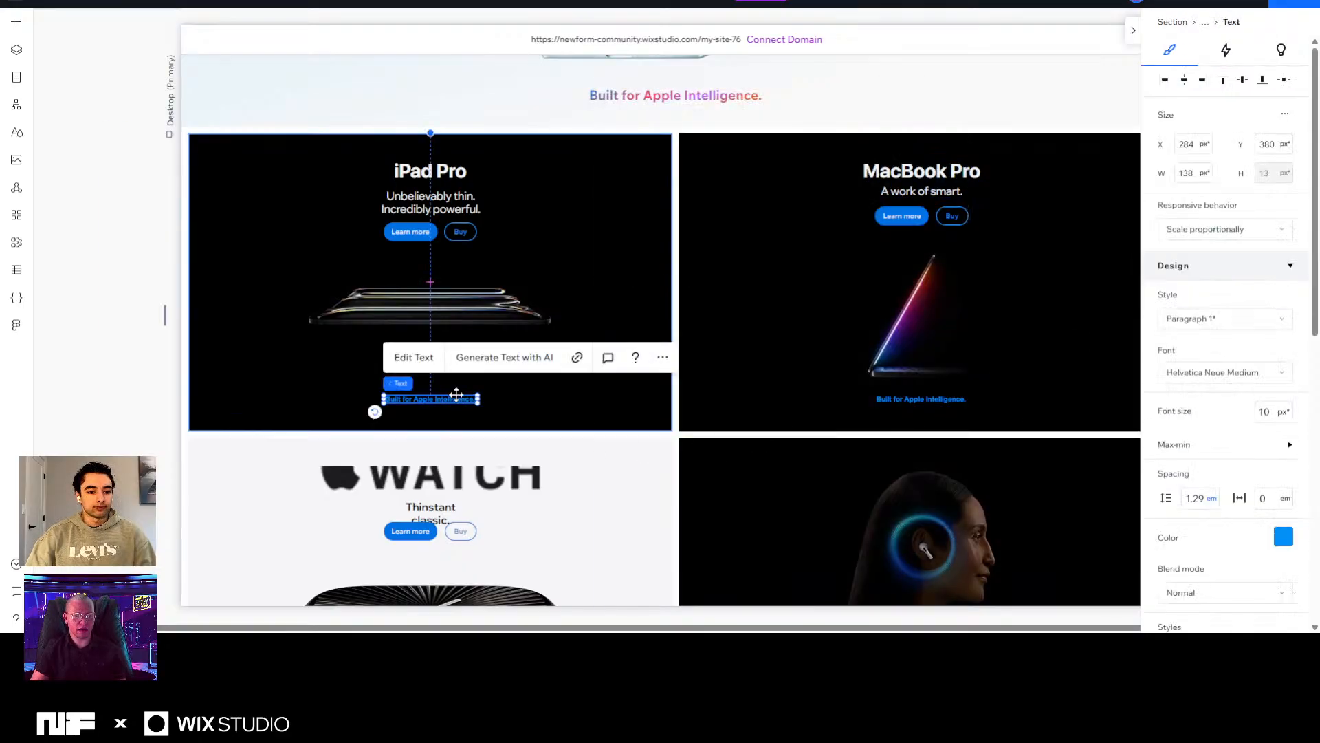
scroll(748, 351, up, 5)
scroll(828, 374, down, 5)
scroll(831, 365, down, 2)
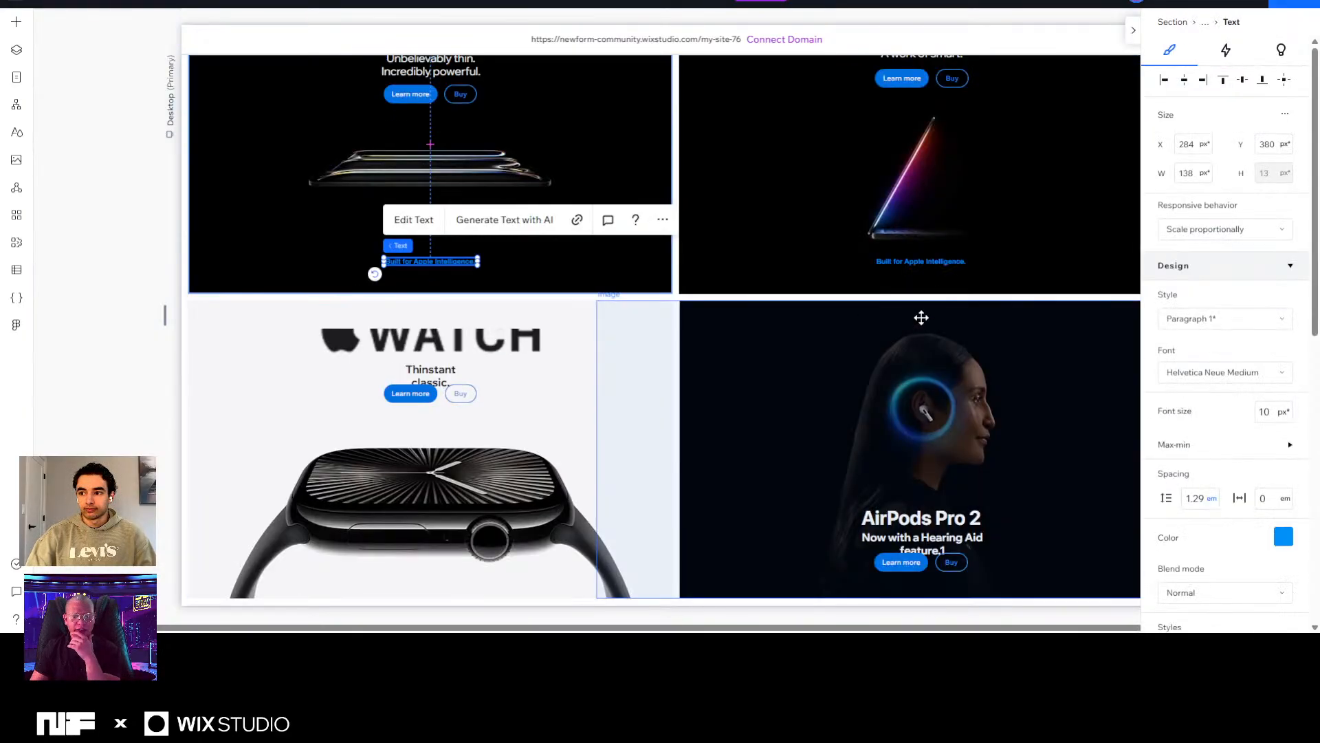
click(925, 261)
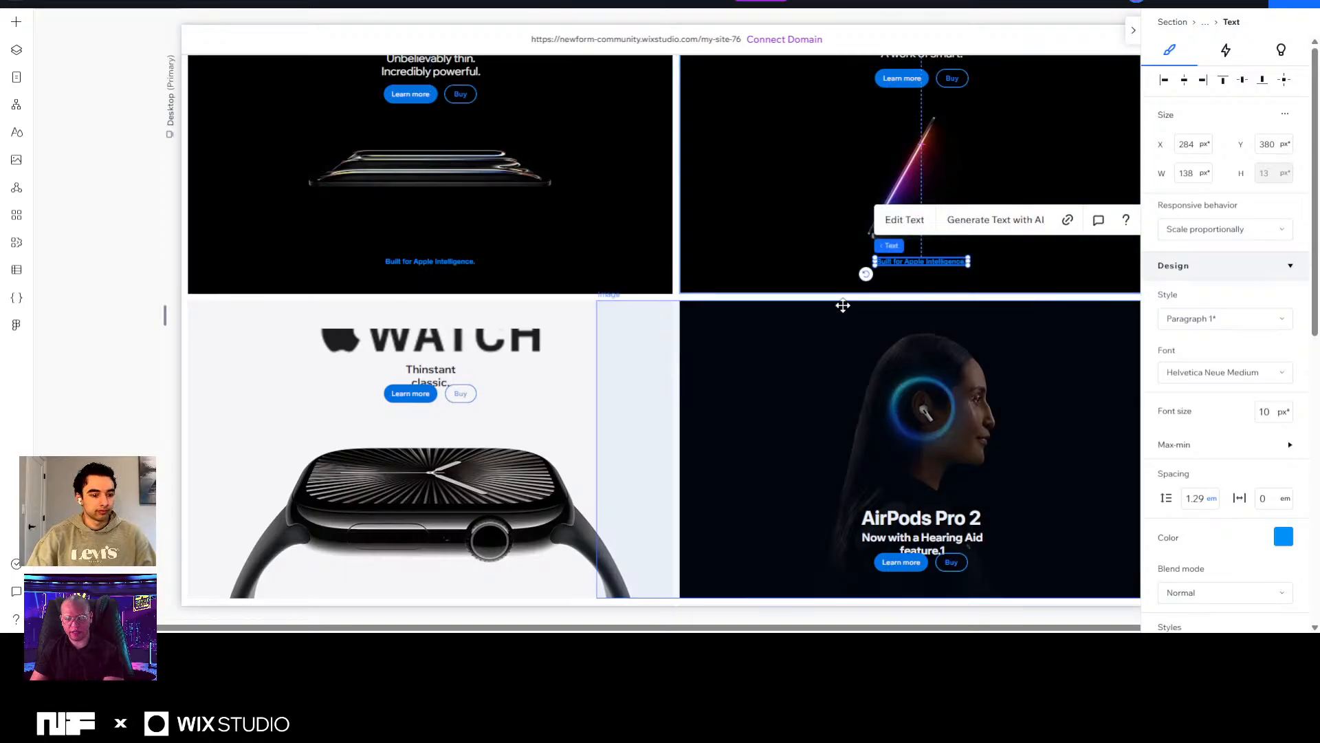
key(Delete)
click(443, 260)
key(Delete)
scroll(690, 260, up, 5)
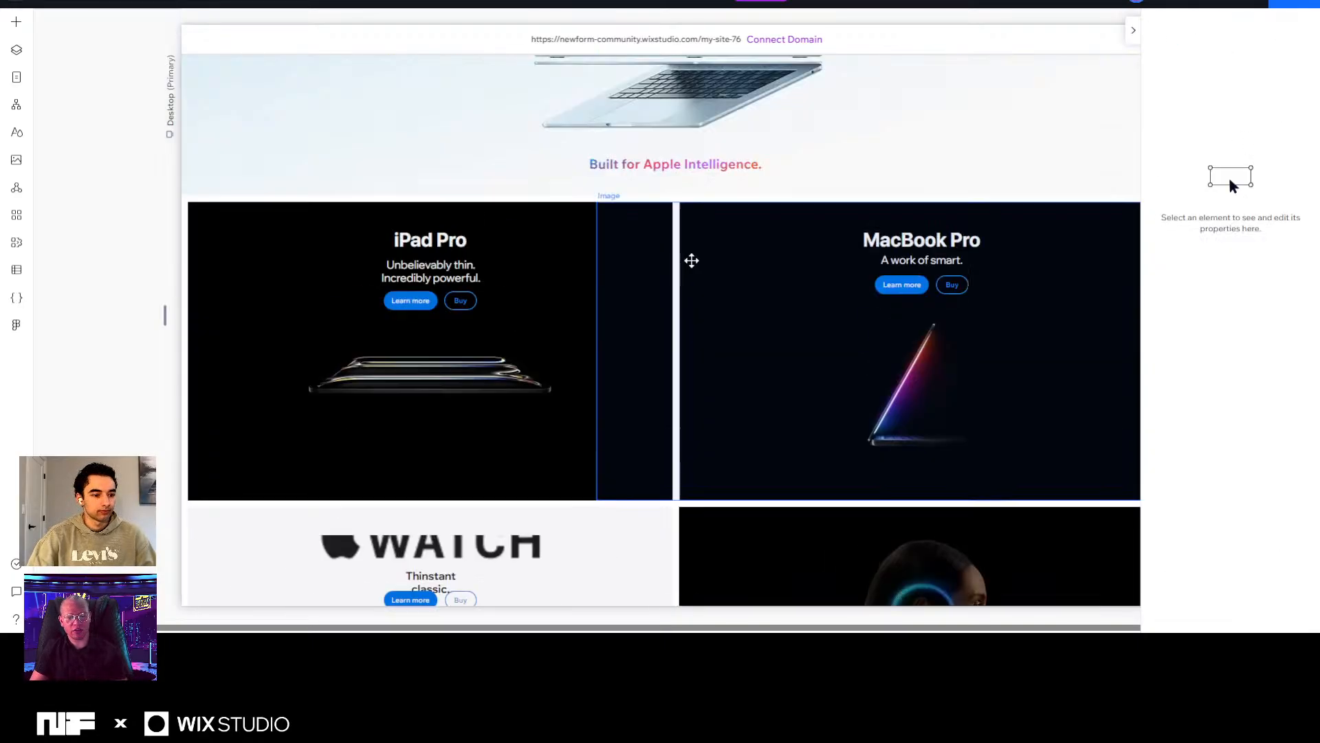
Copy the MacBook Air section's gradient text mask into the iPad Pro card, shrink it to about 181 px wide and center it below the image.
click(674, 302)
scroll(765, 374, down, 2)
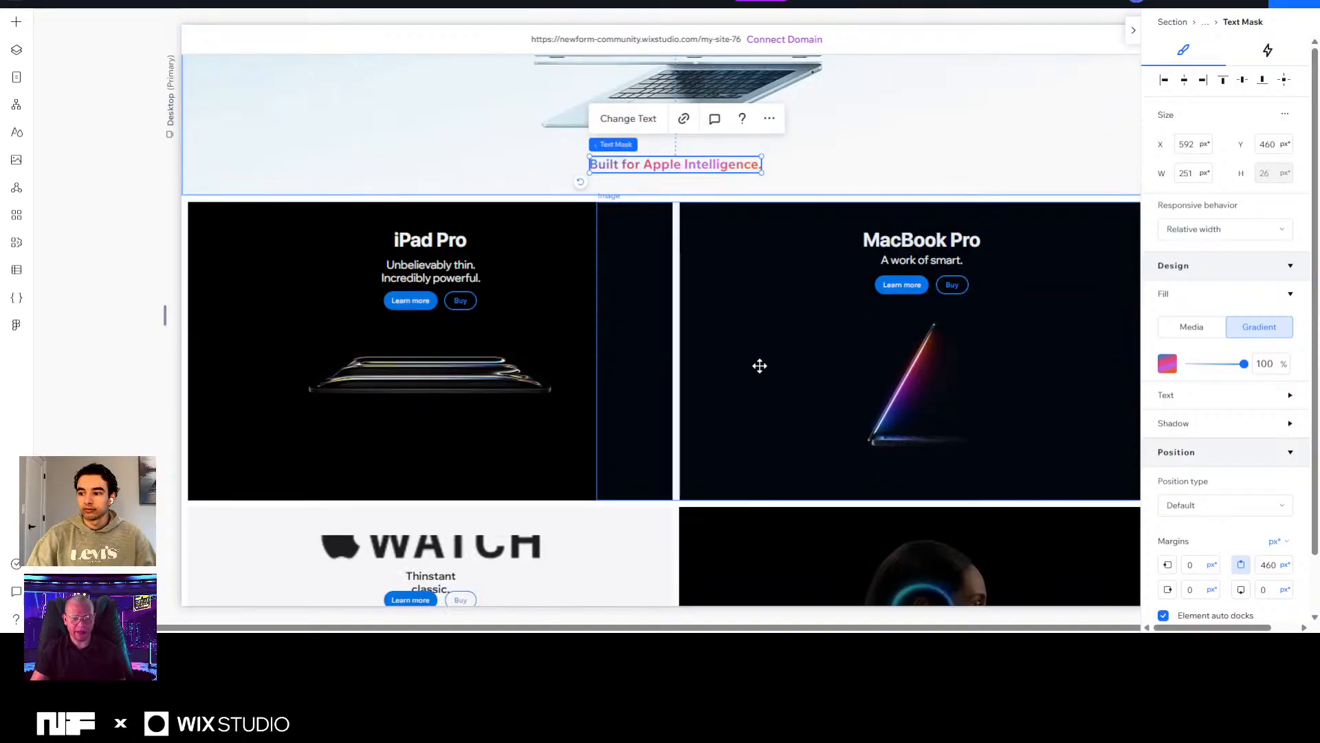
click(466, 440)
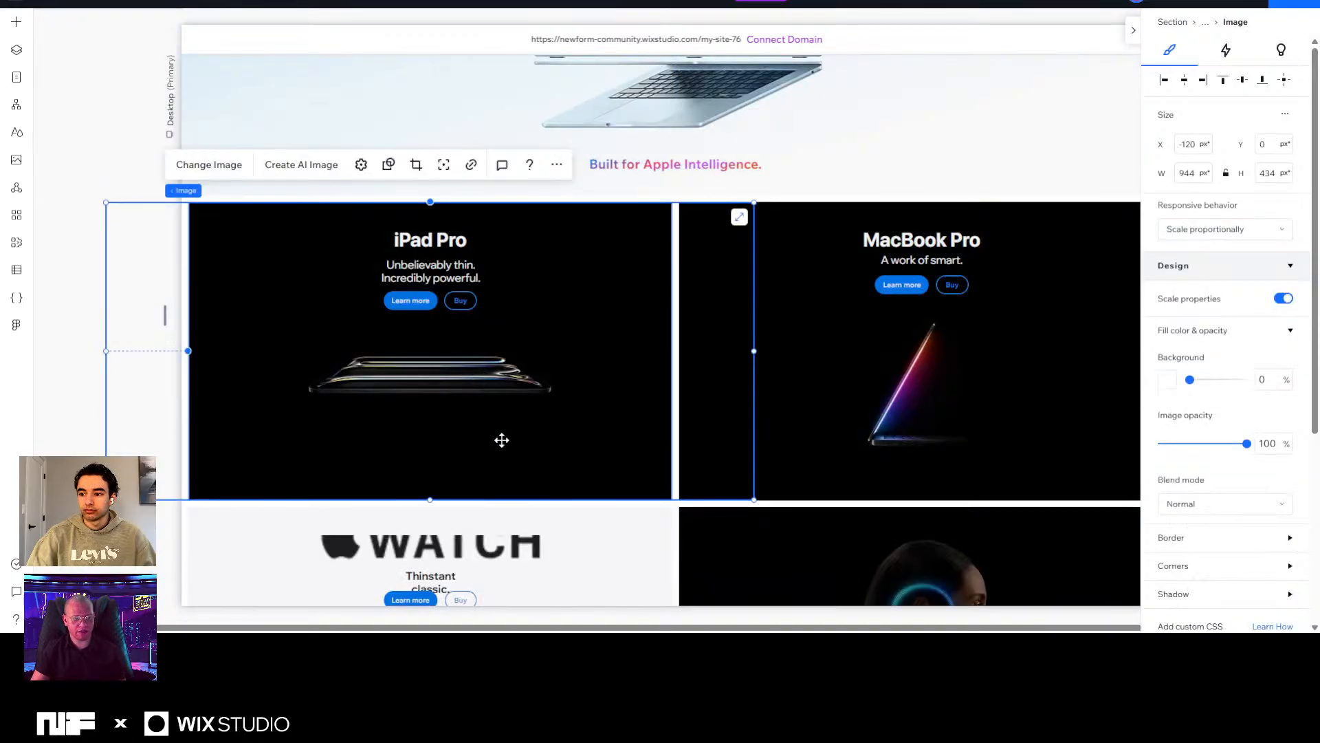
key(ctrl+v)
click(463, 352)
drag(463, 352, 466, 473)
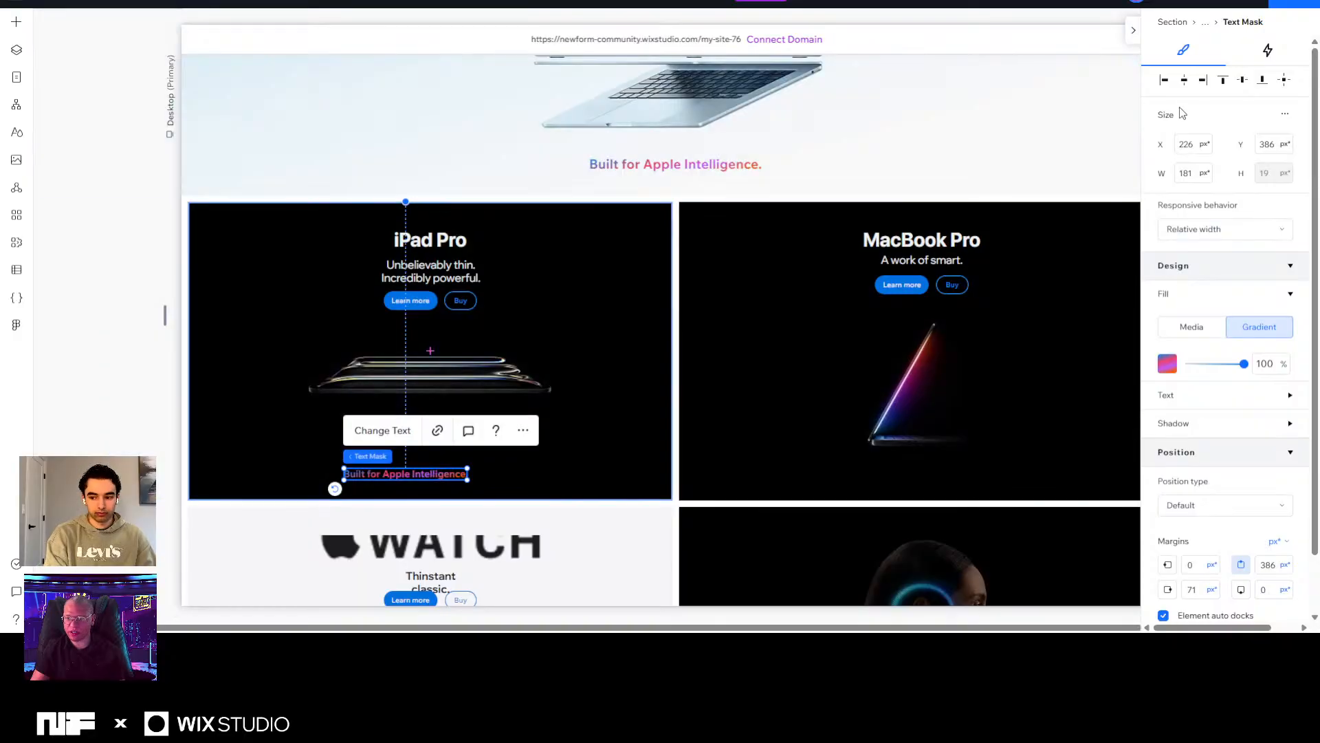
click(1187, 82)
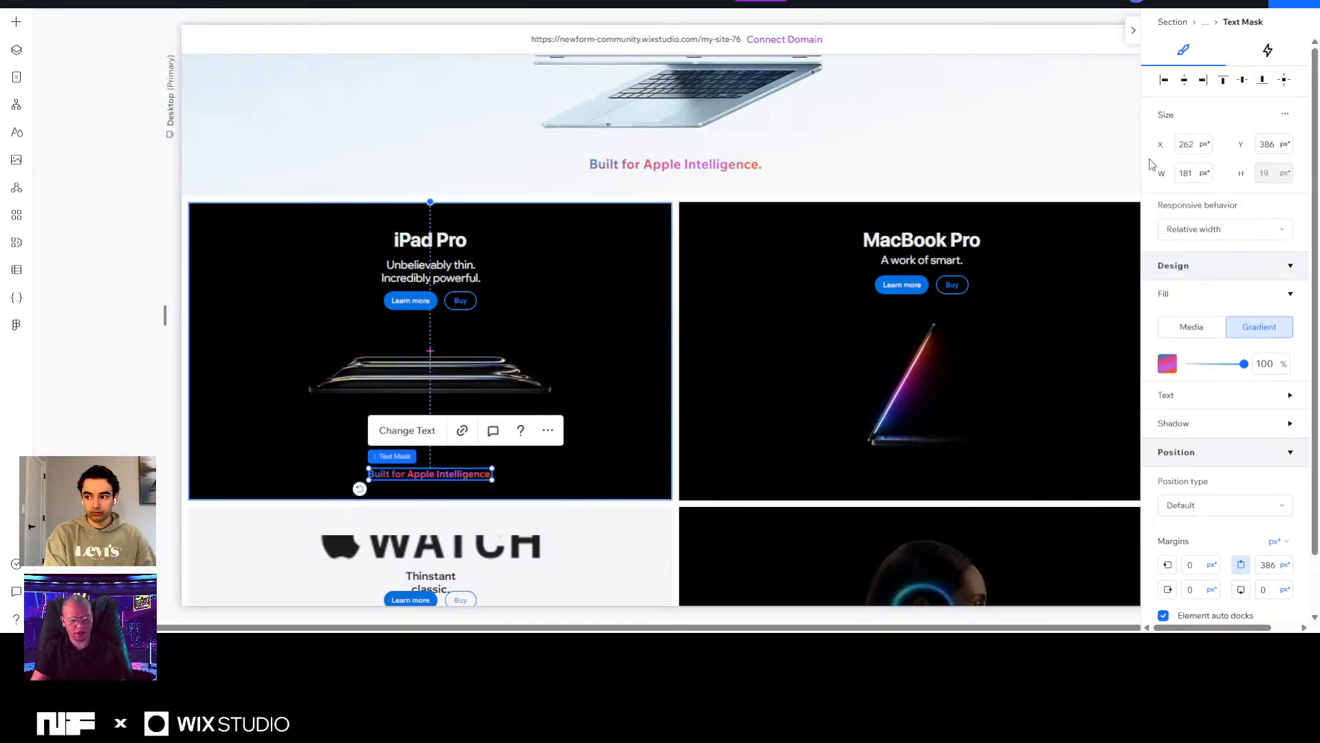
Duplicate the iPad Pro card's gradient text mask into the MacBook Pro card at the same height and center it horizontally.
drag(440, 476, 937, 477)
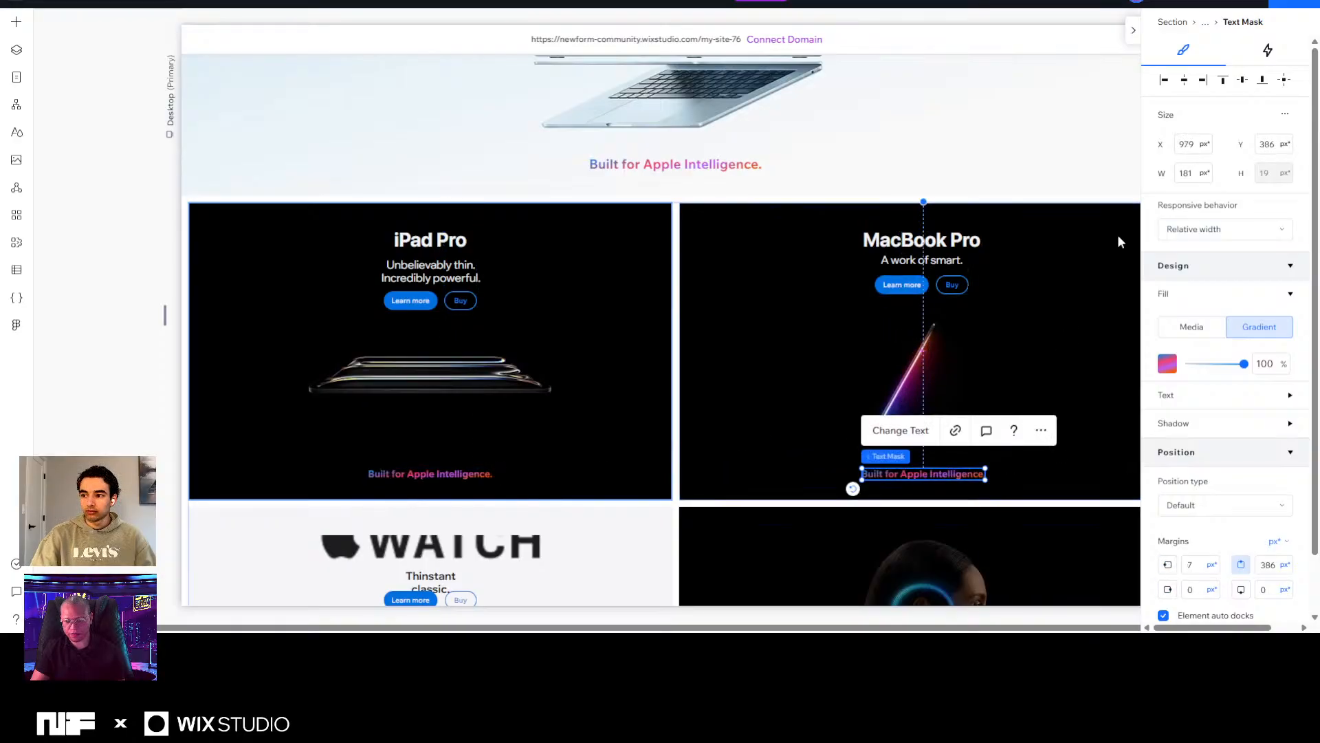
click(1187, 81)
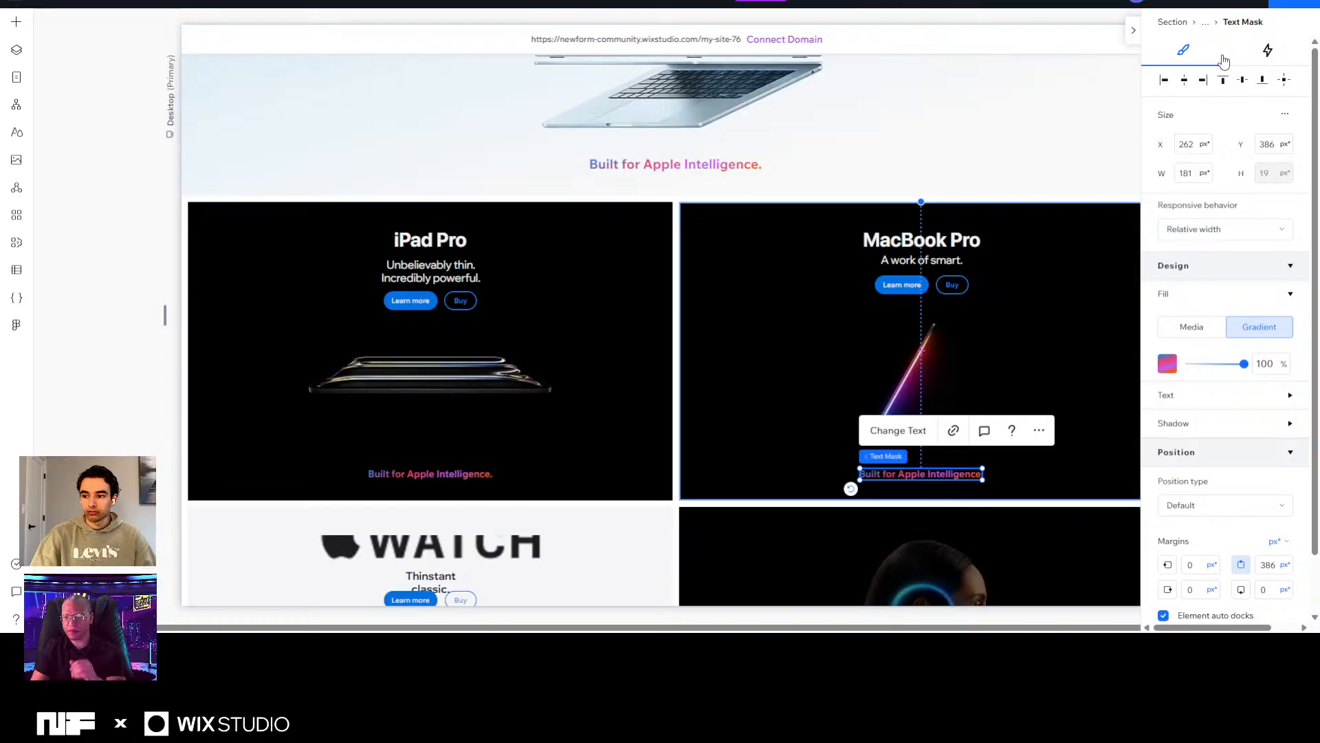
click(1135, 32)
Reset the cropped Apple Watch heading image to show the full logo and "SERIES 10" text, and scale it down above the tagline.
scroll(987, 148, down, 3)
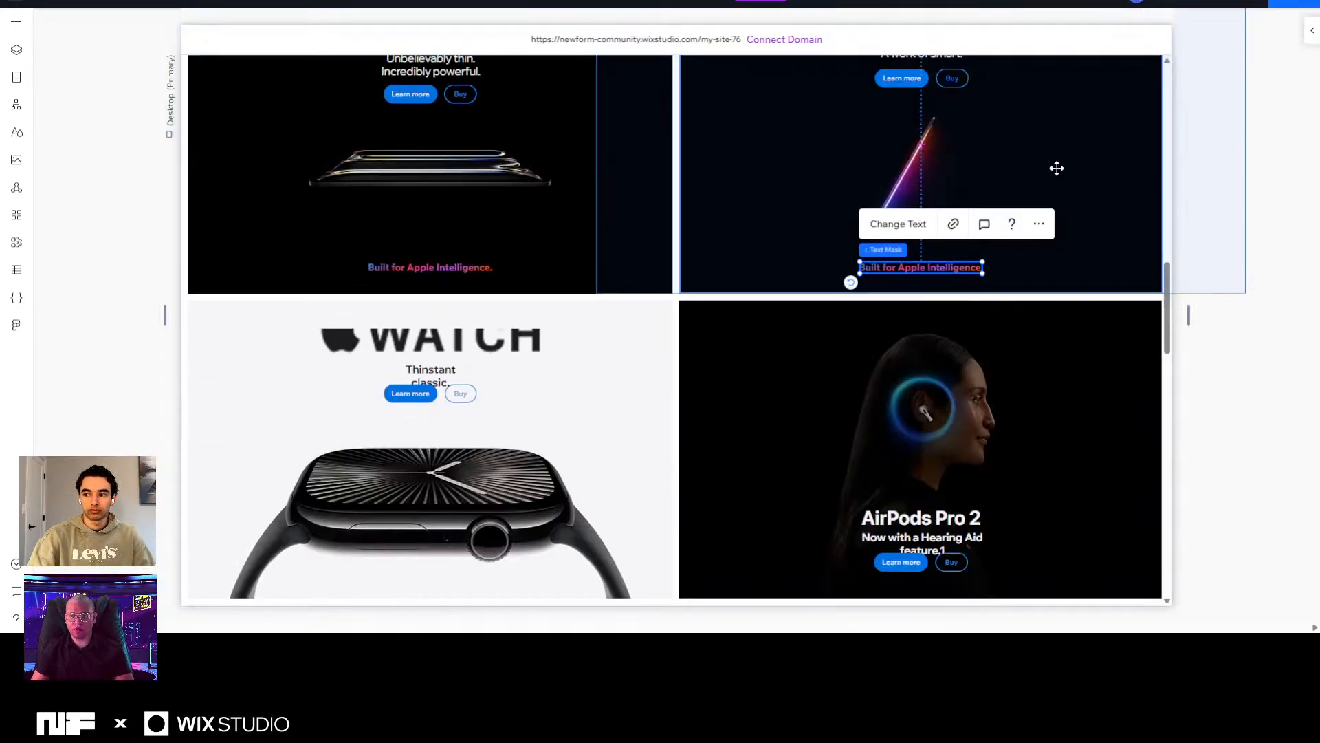
scroll(982, 237, up, 10)
scroll(922, 280, up, 4)
scroll(711, 286, down, 10)
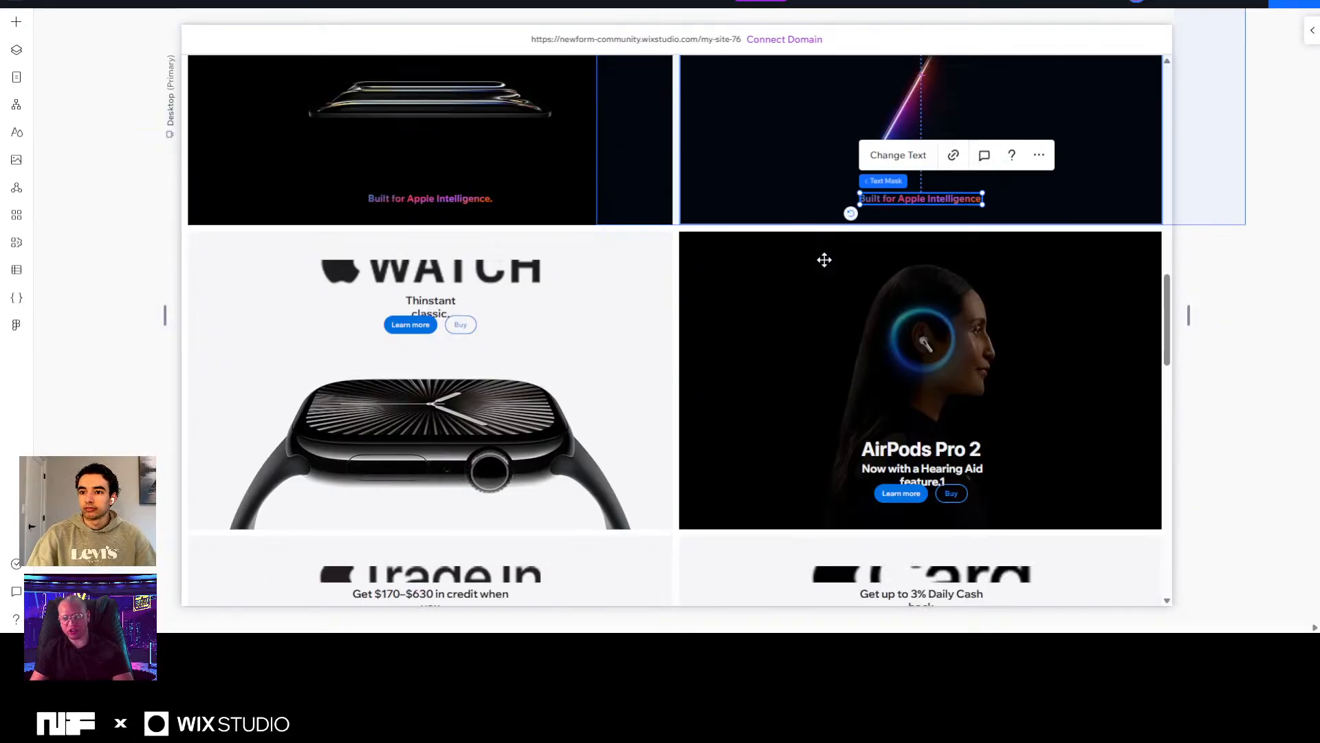
scroll(825, 259, down, 3)
click(510, 276)
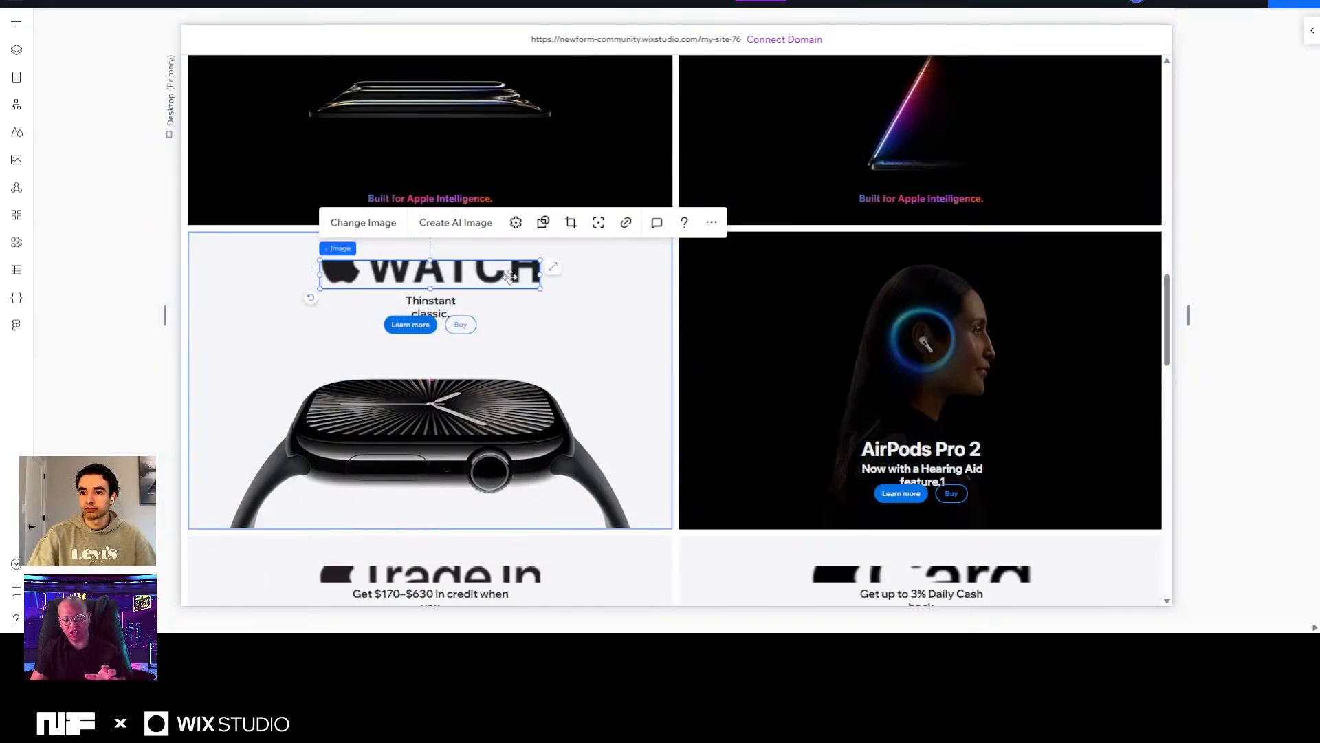
click(516, 223)
click(736, 352)
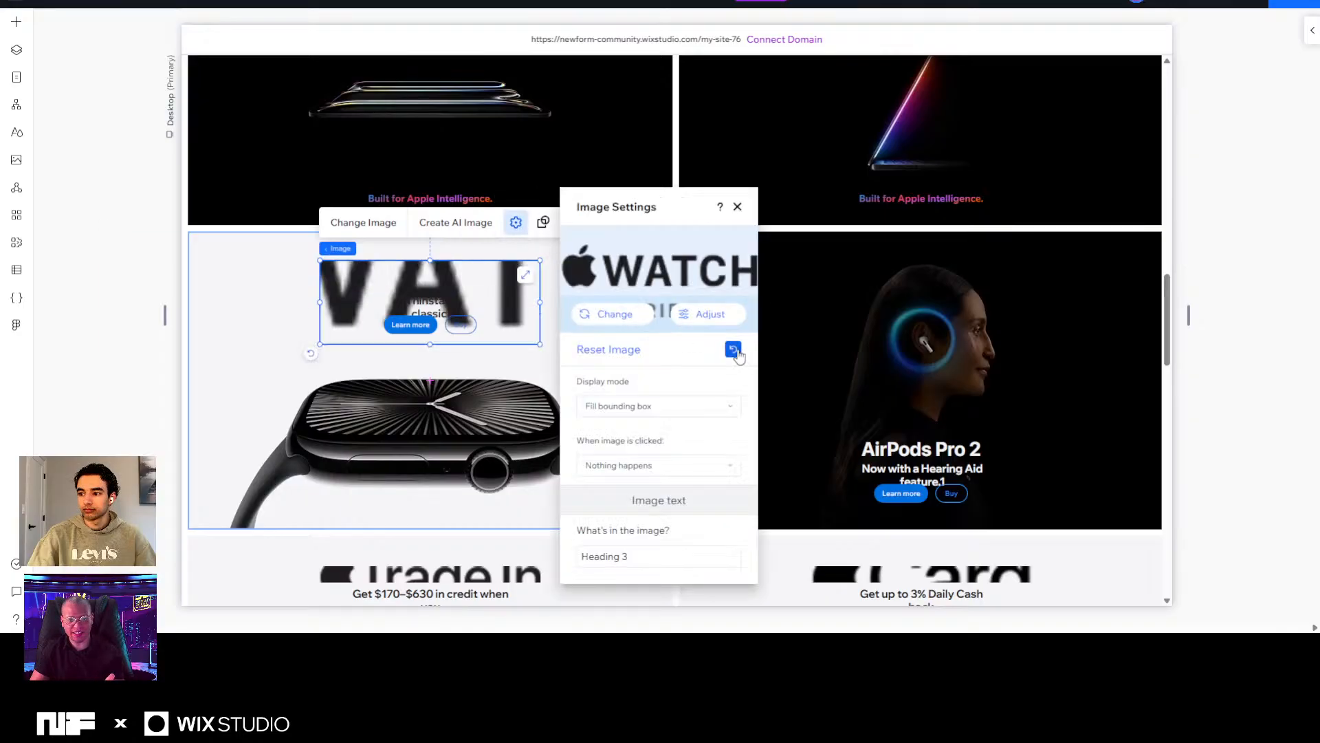
click(738, 207)
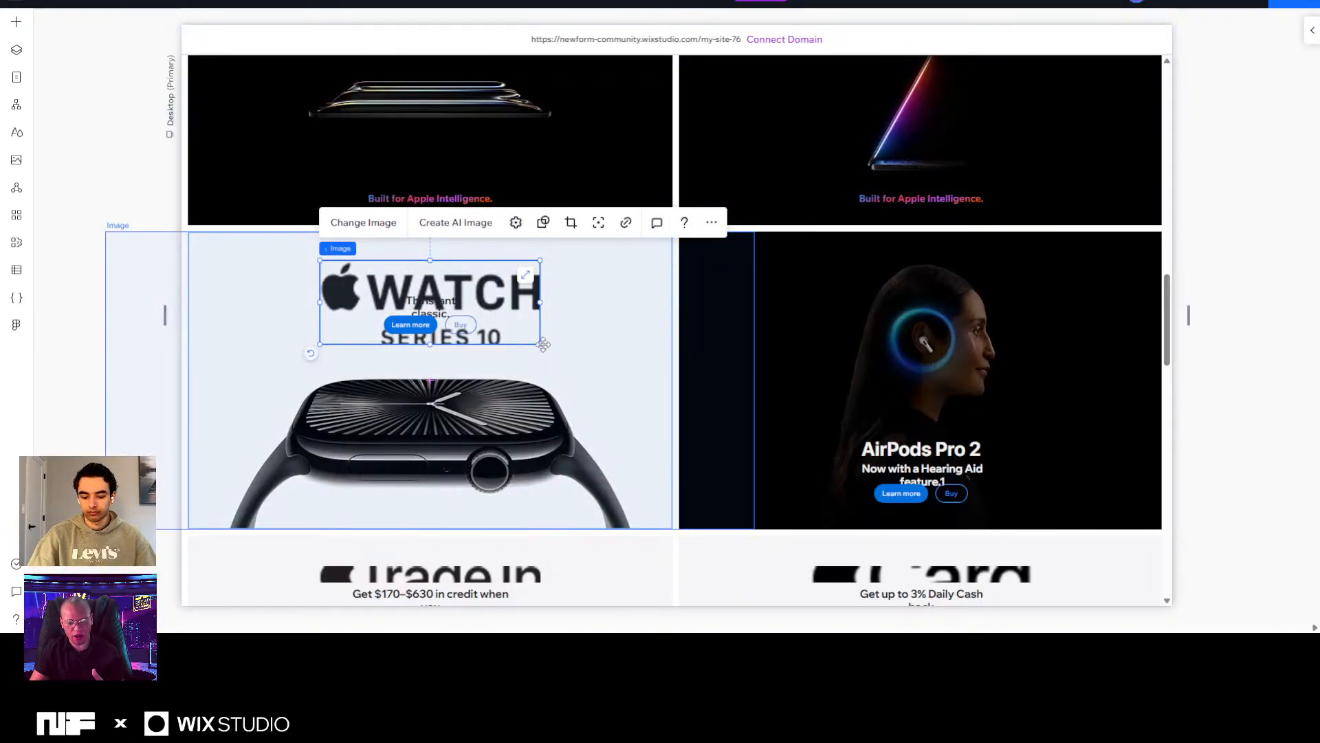
drag(540, 344, 425, 267)
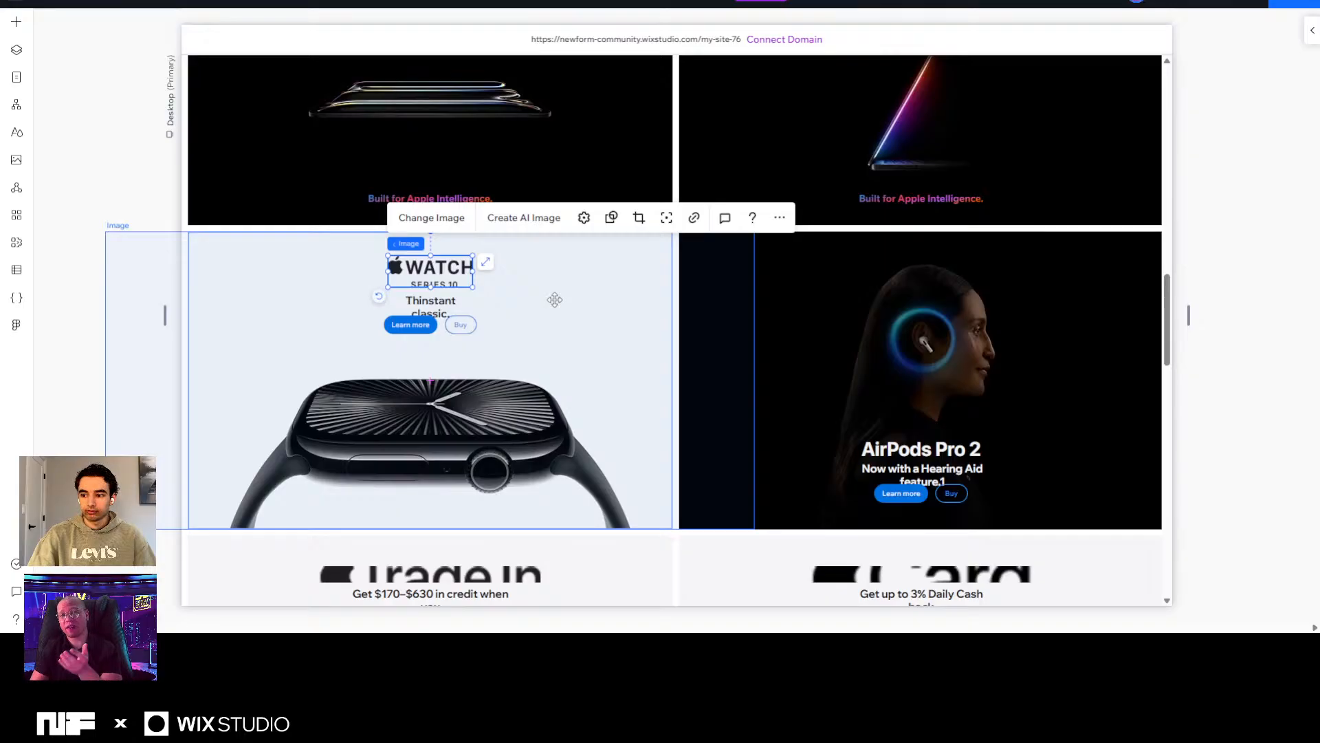
Compare the page at the desktop and Tablet (1000px and below) breakpoints, checking how the banners and product cards scale.
scroll(555, 300, down, 4)
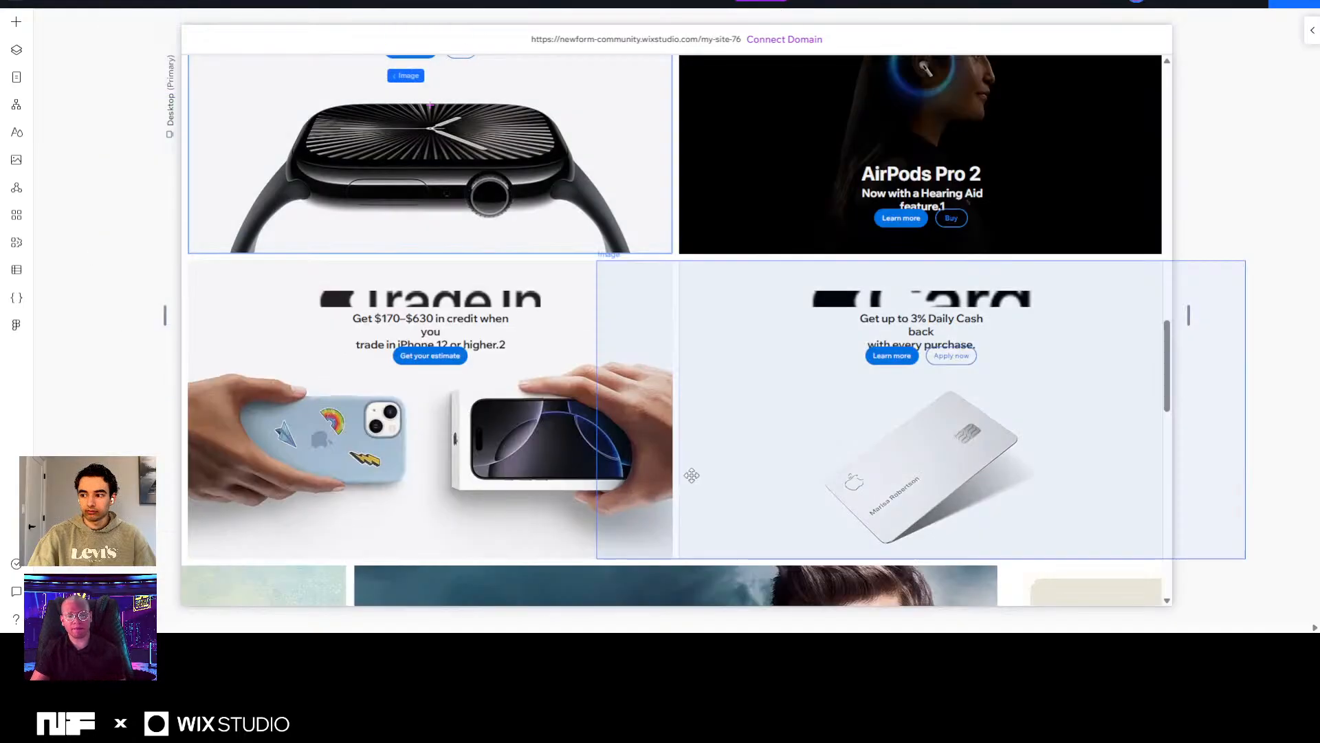
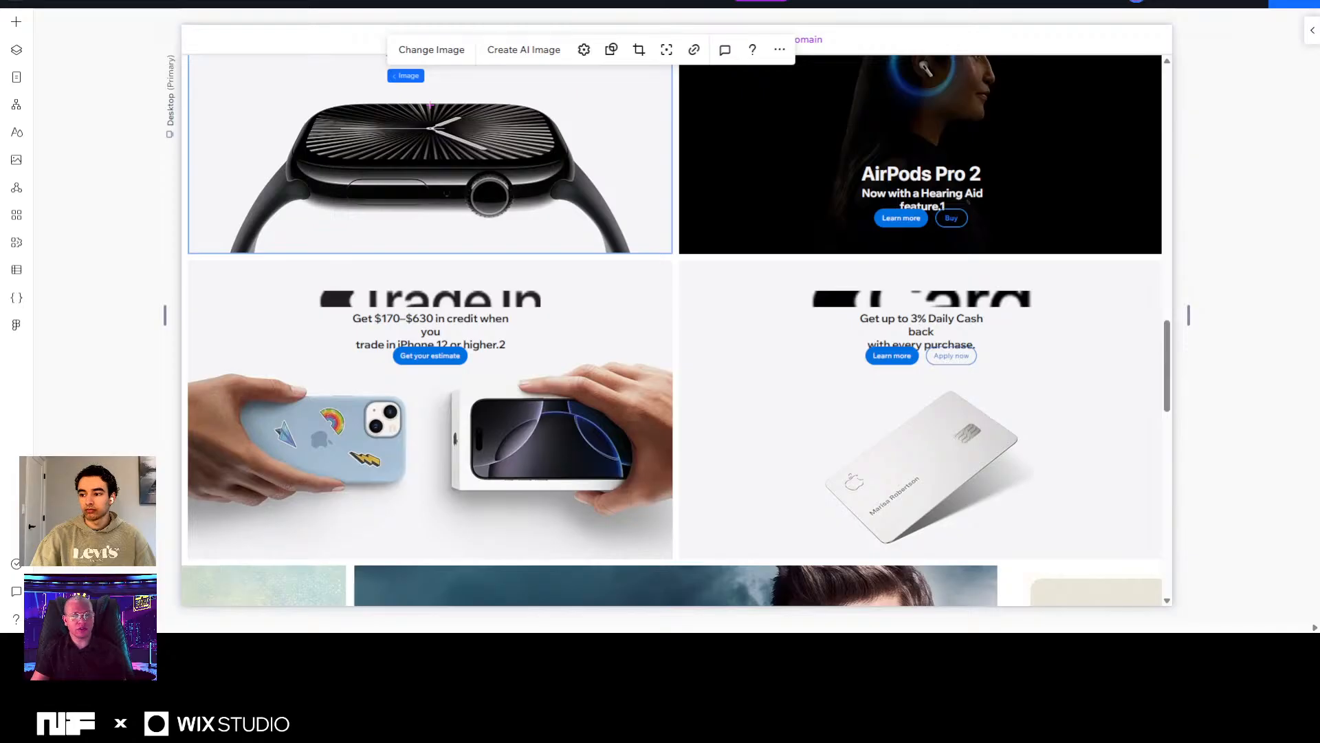
scroll(677, 323, up, 5)
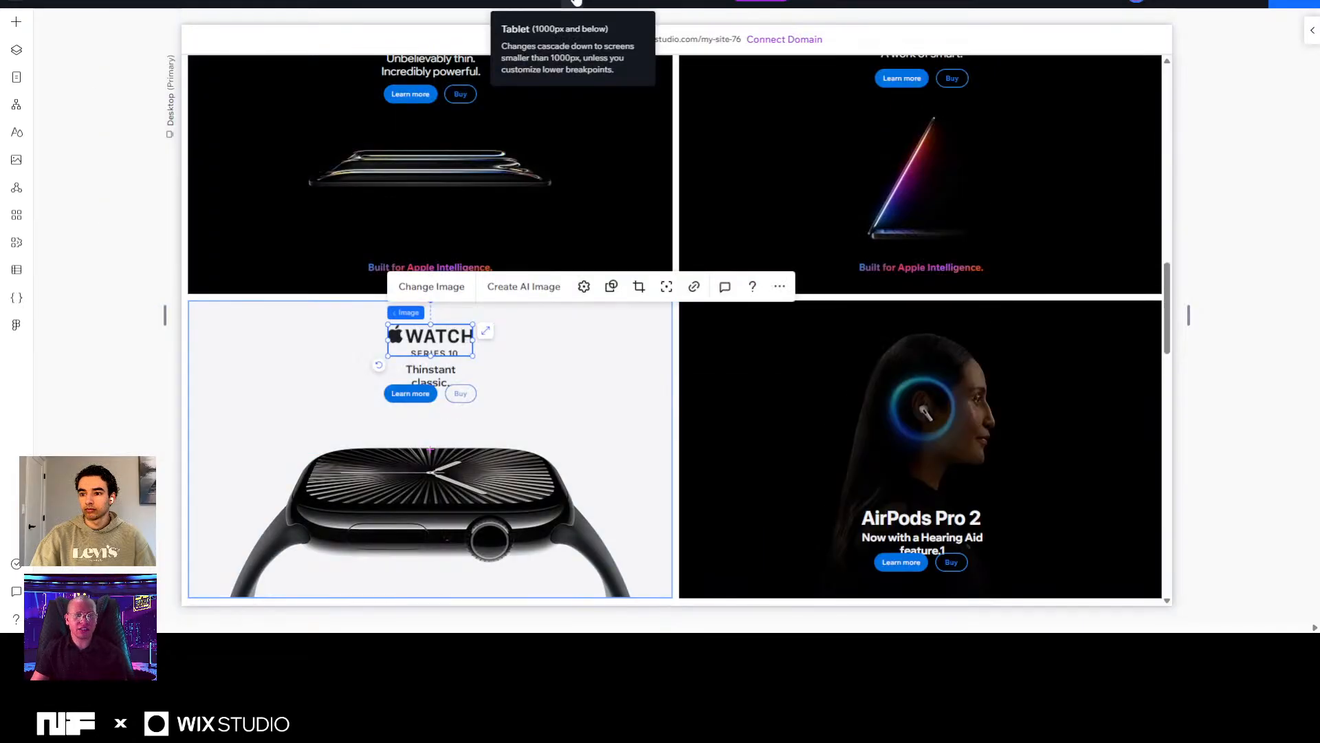
click(577, 2)
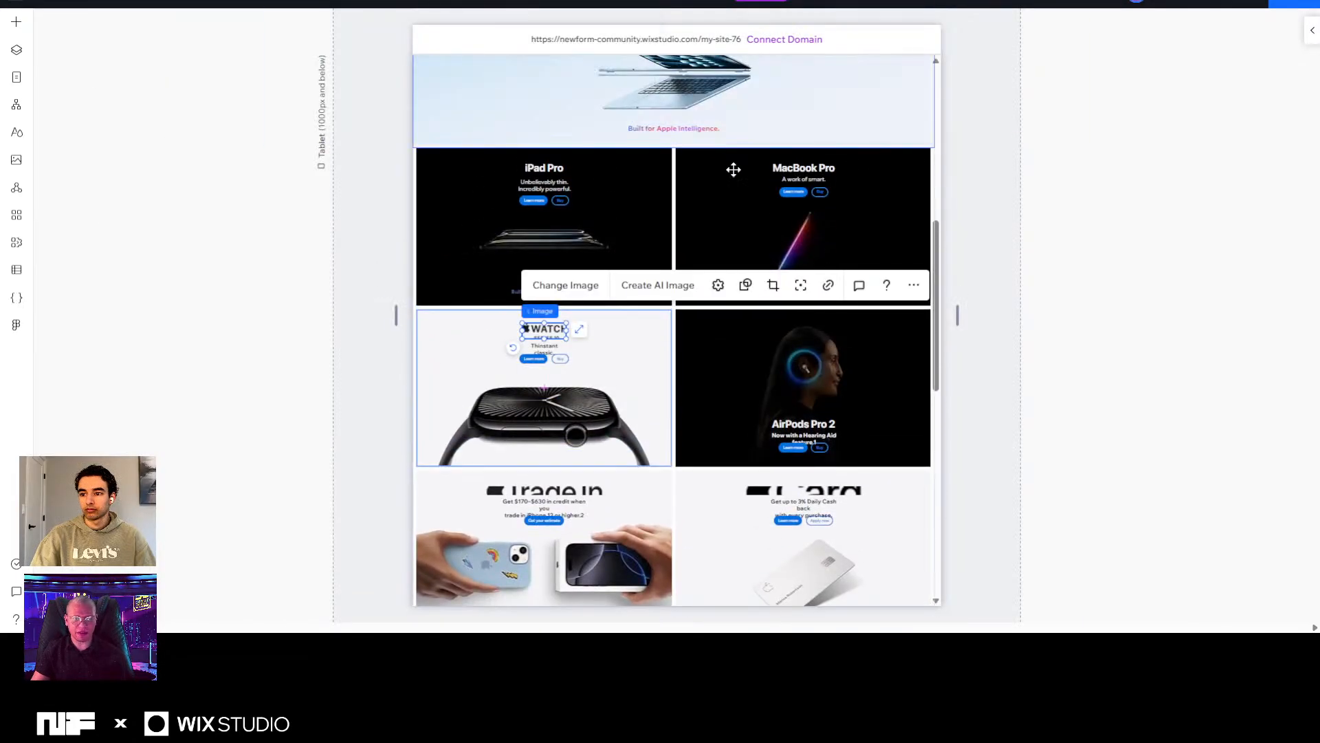
scroll(819, 202, up, 2)
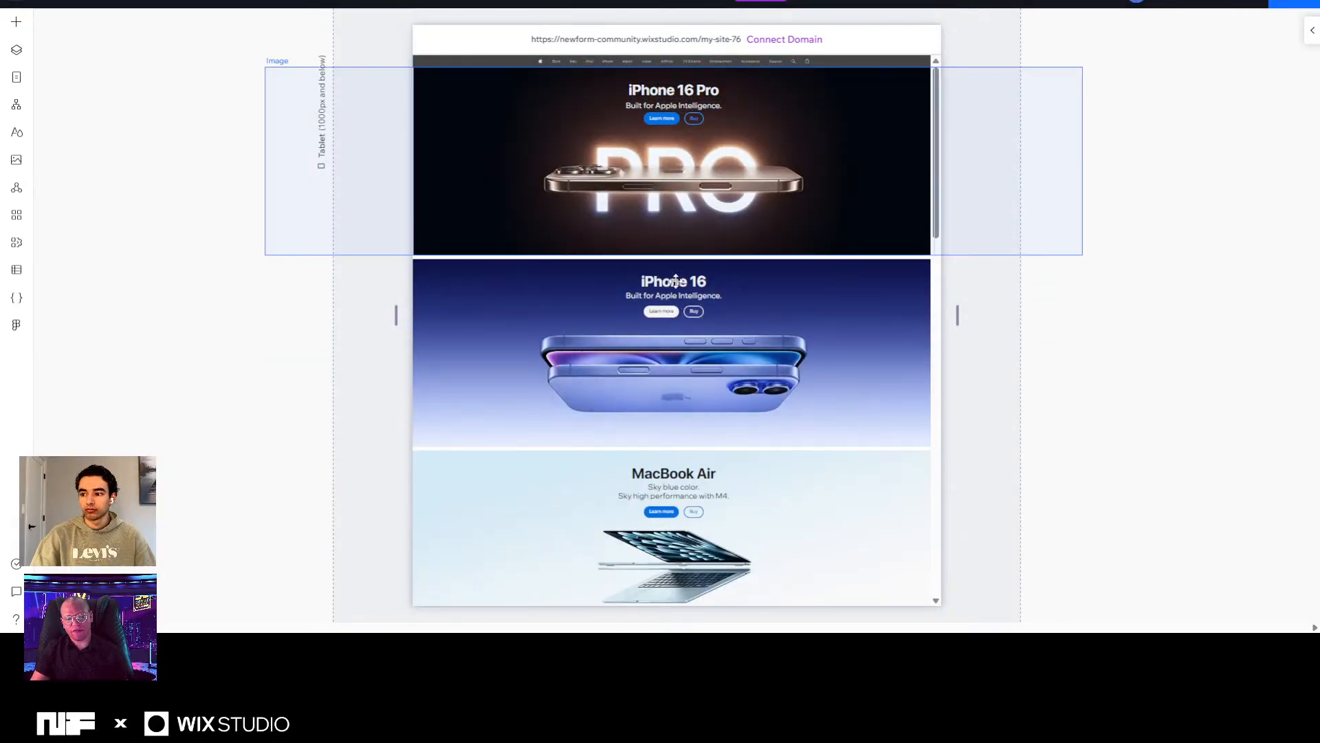
click(554, 4)
scroll(720, 220, up, 8)
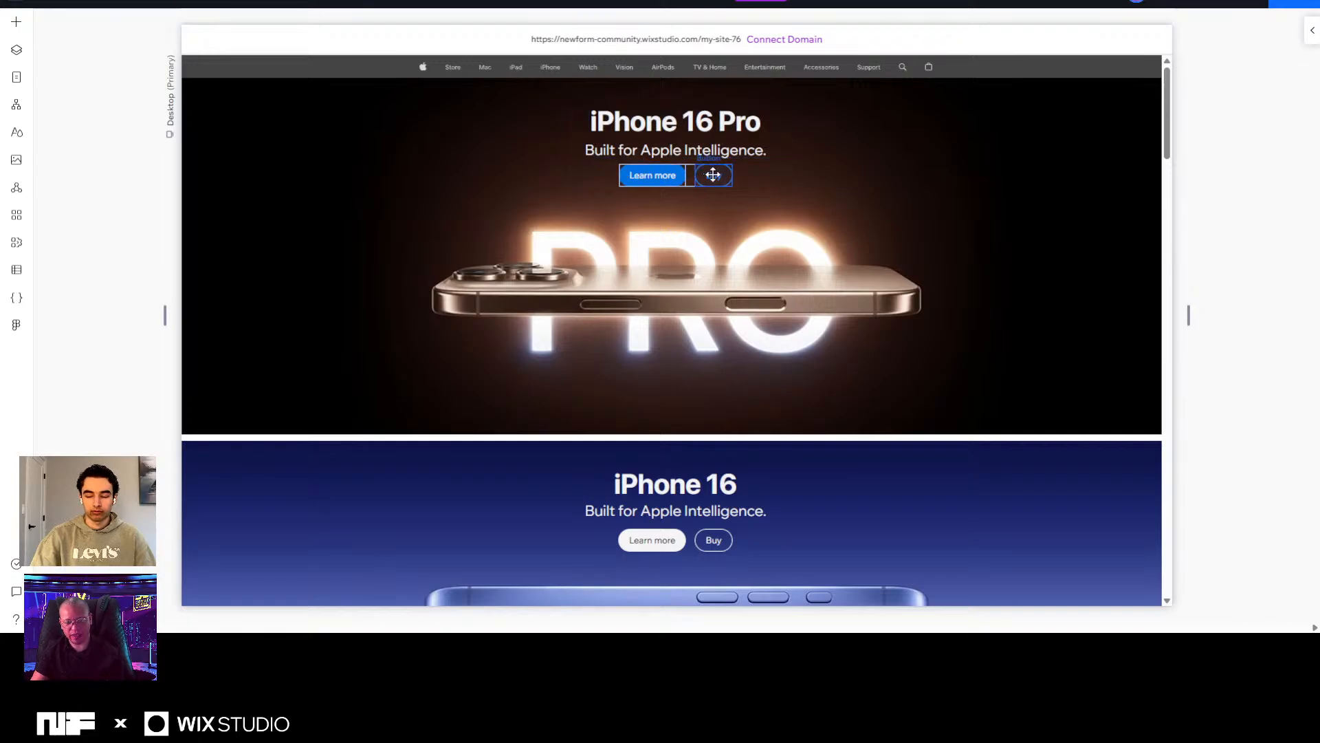
click(482, 3)
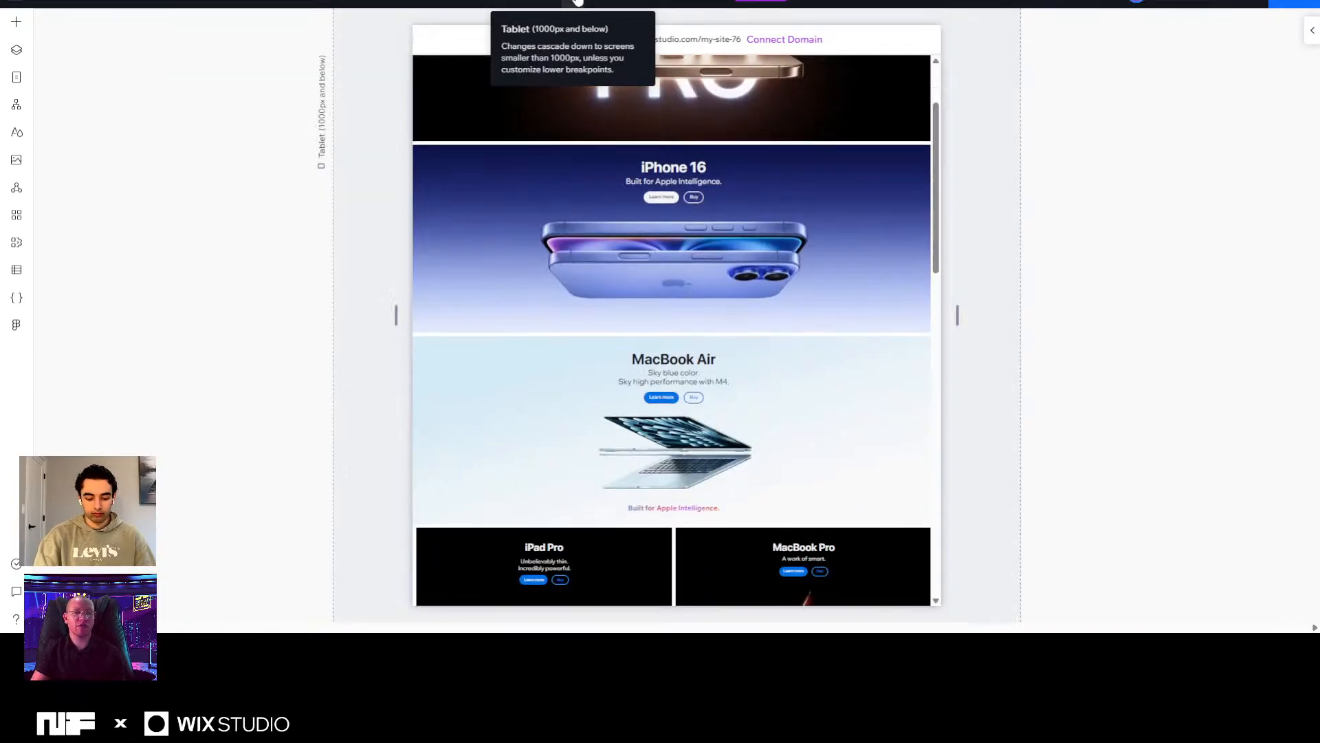
scroll(810, 244, down, 5)
scroll(811, 243, up, 5)
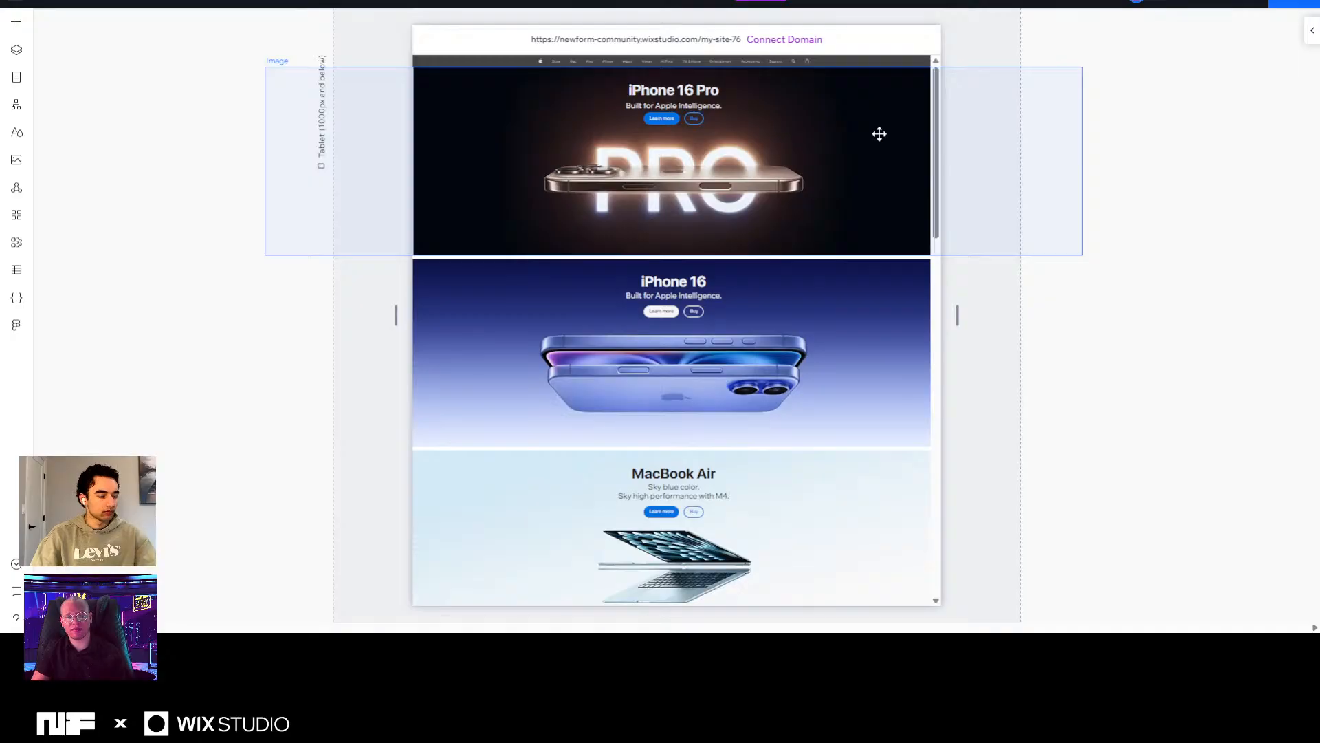
click(658, 93)
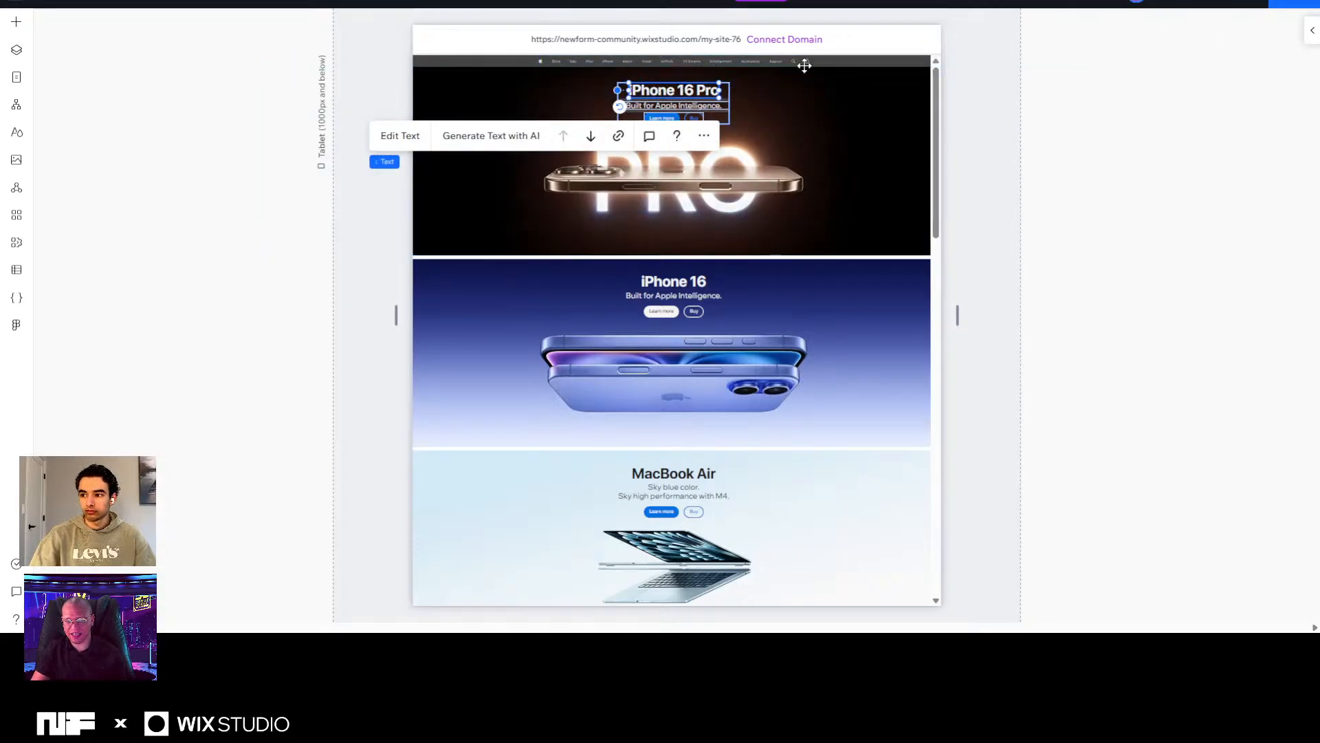
Set the font size of the iPhone 16 Pro heading to 26 px.
click(1312, 30)
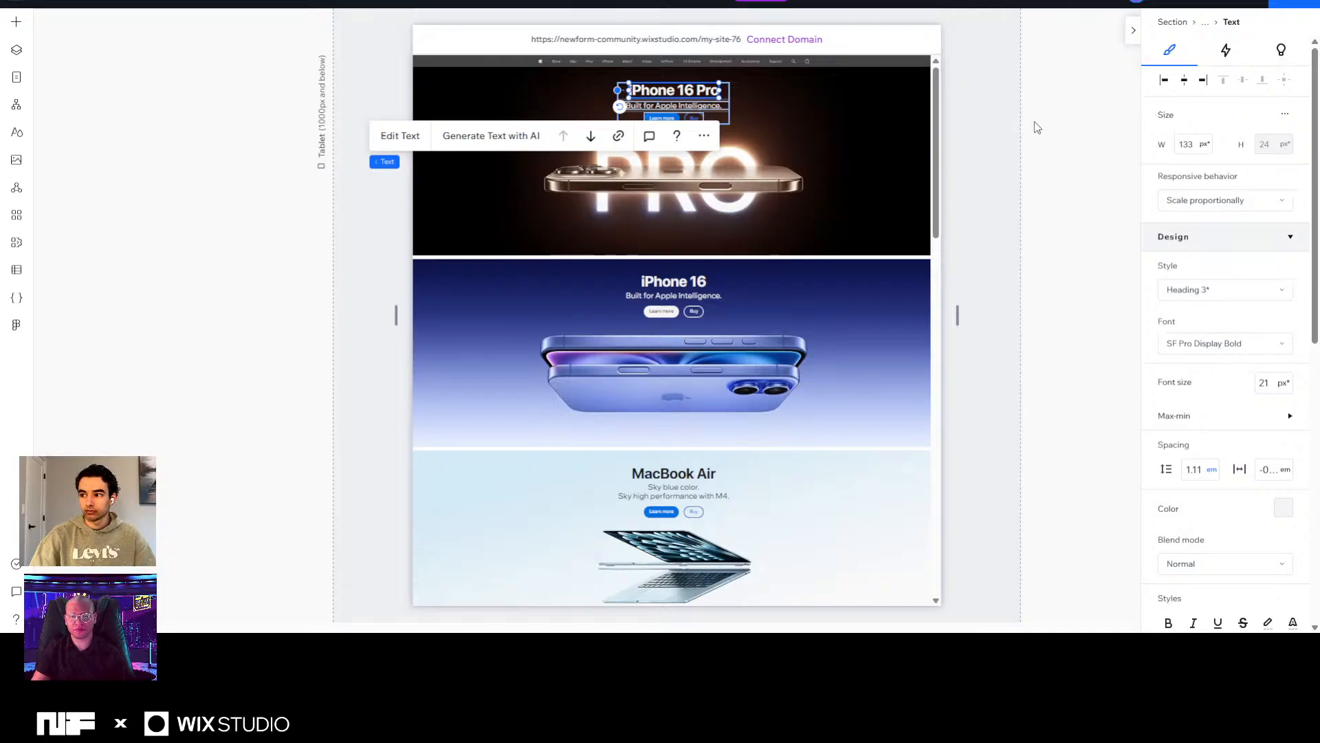
click(1268, 386)
text(26)
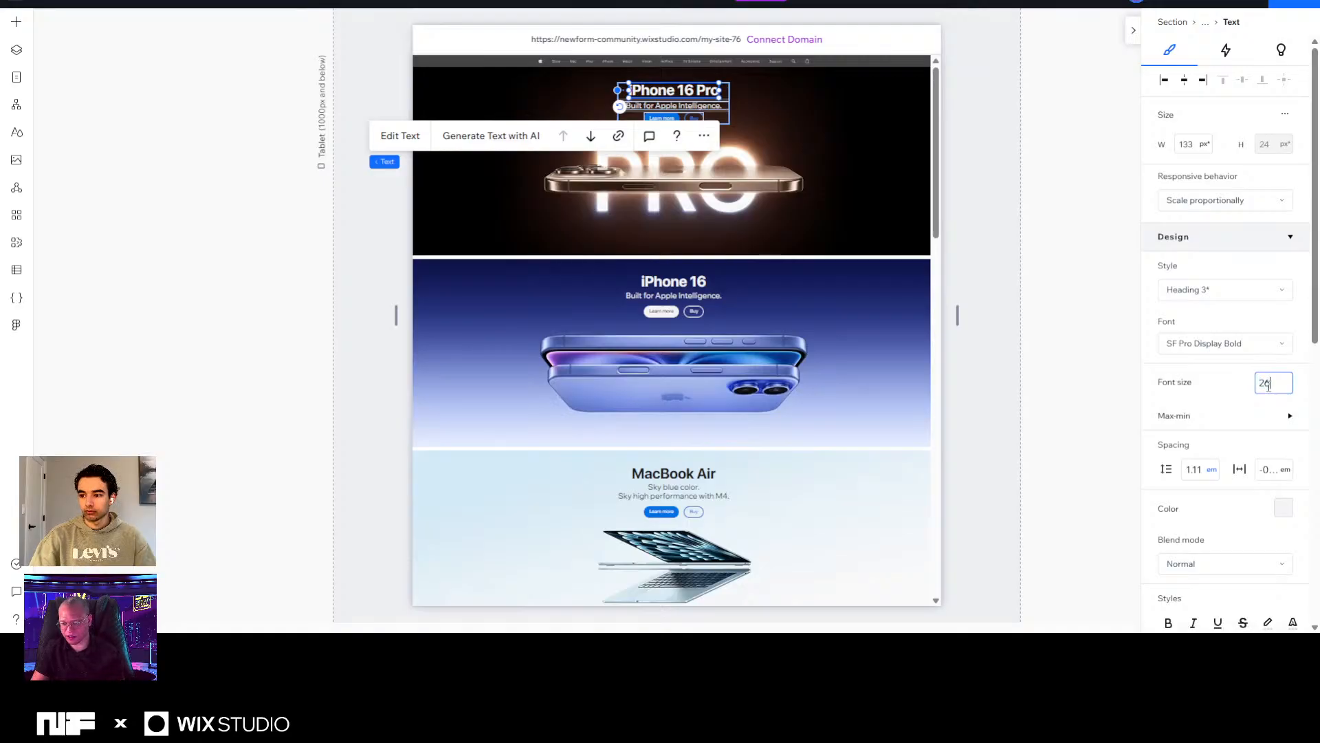
key(Return)
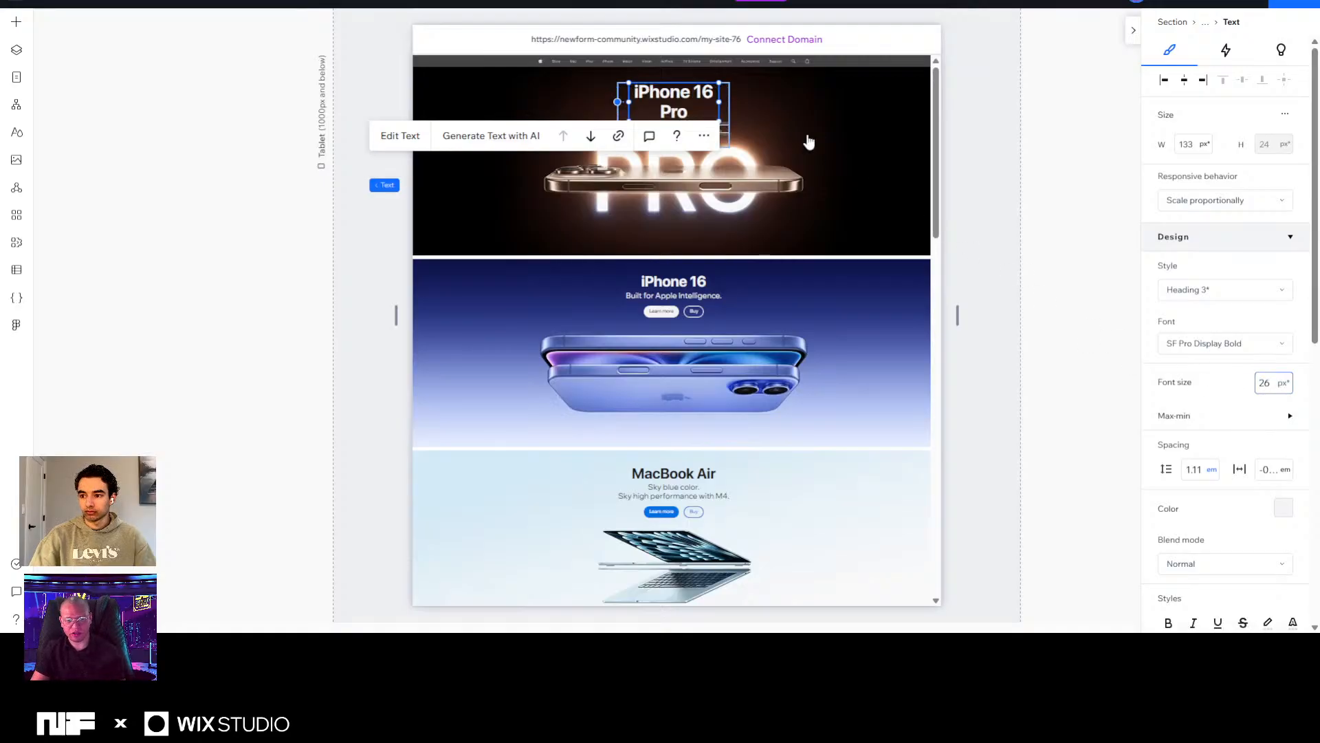
Widen the iPhone 16 Pro heading's text box to about 183 px and centre it horizontally in its stack.
drag(729, 101, 754, 96)
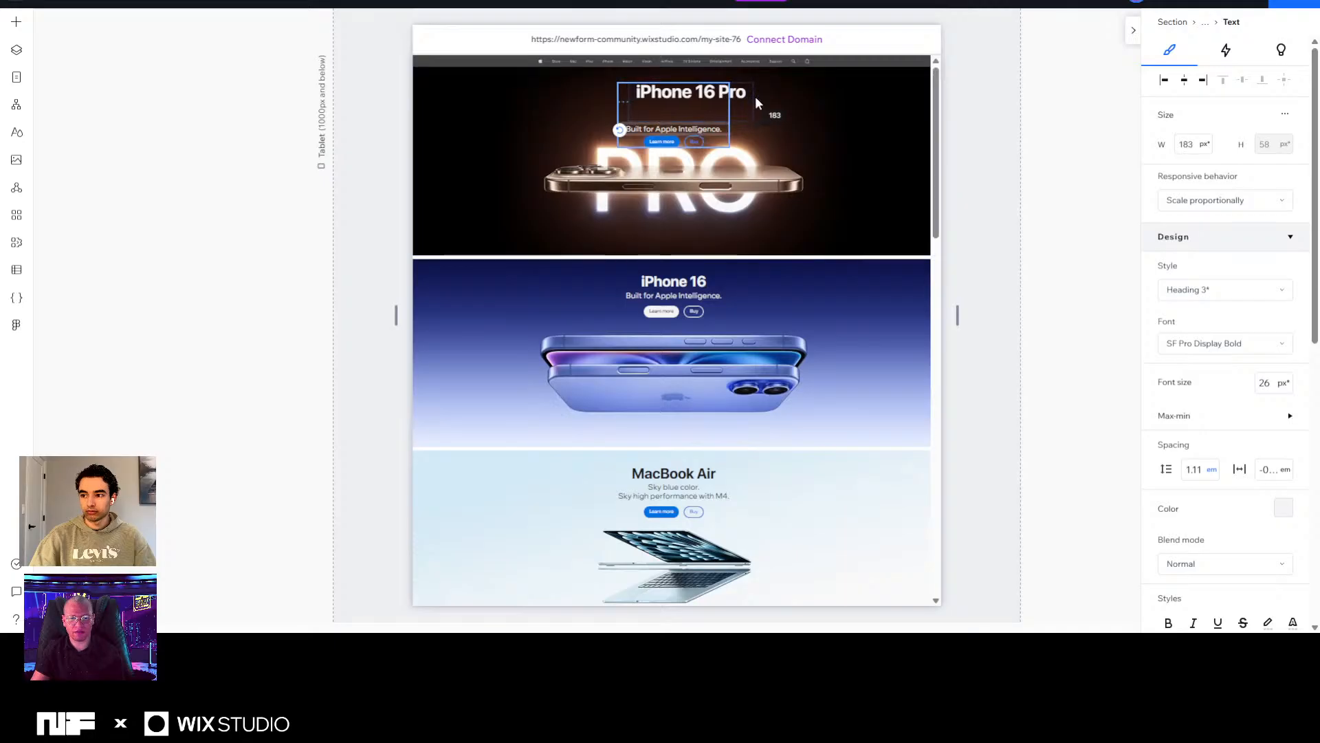
click(1183, 80)
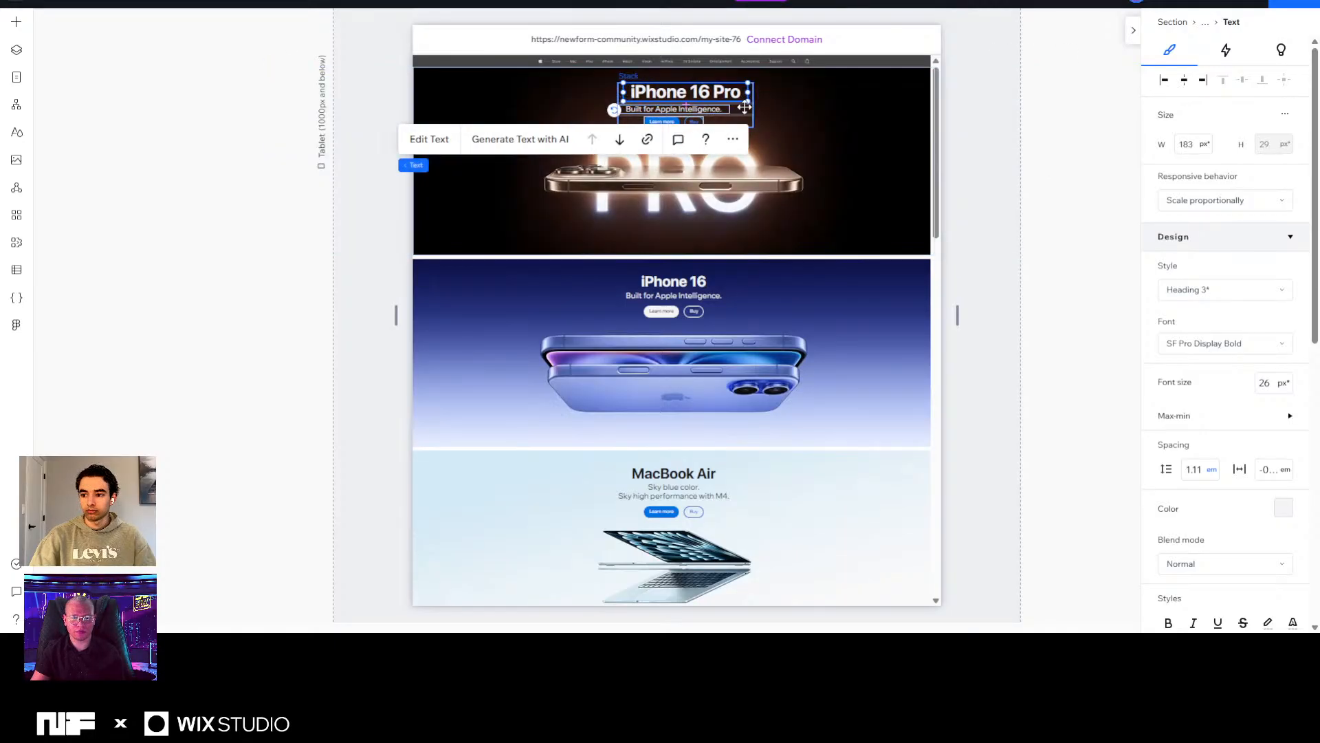
click(743, 111)
click(709, 109)
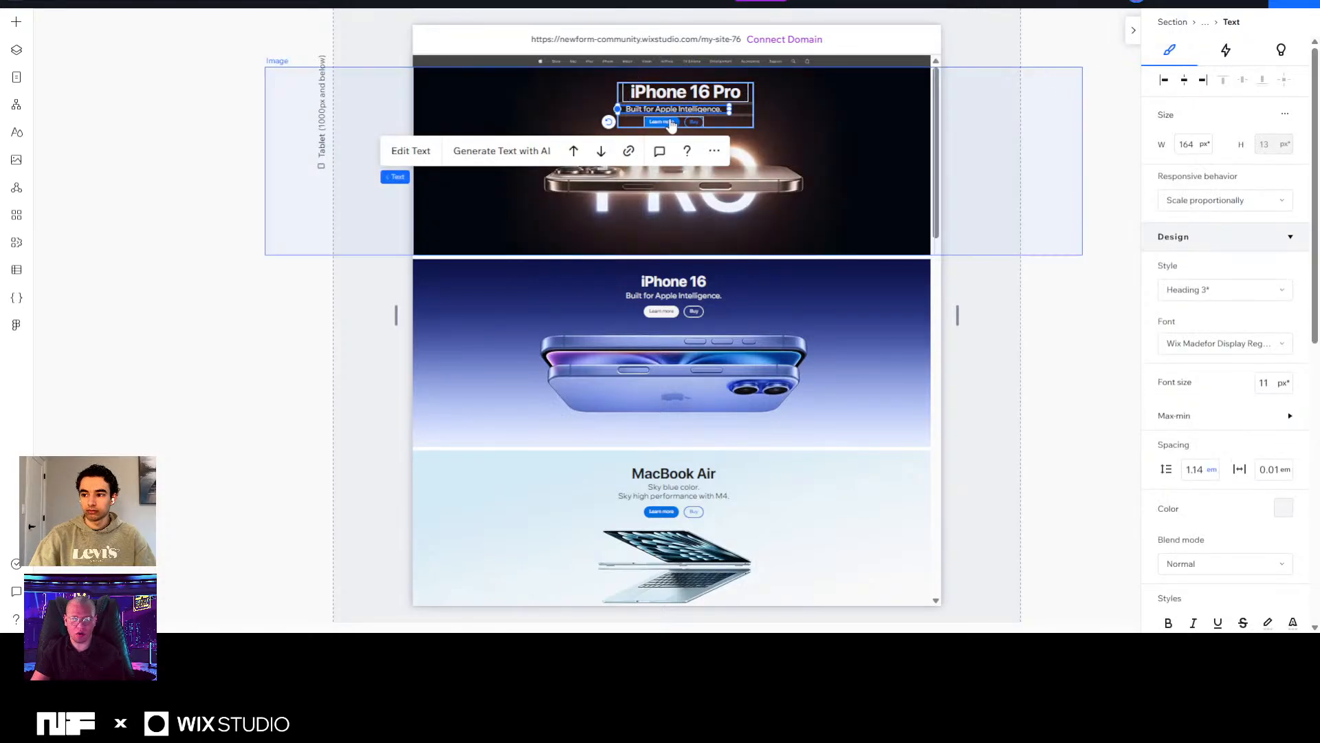
Resize the Learn more button in the iPhone 16 Pro section to 130 px wide and 44 px high.
drag(671, 126, 684, 121)
click(663, 121)
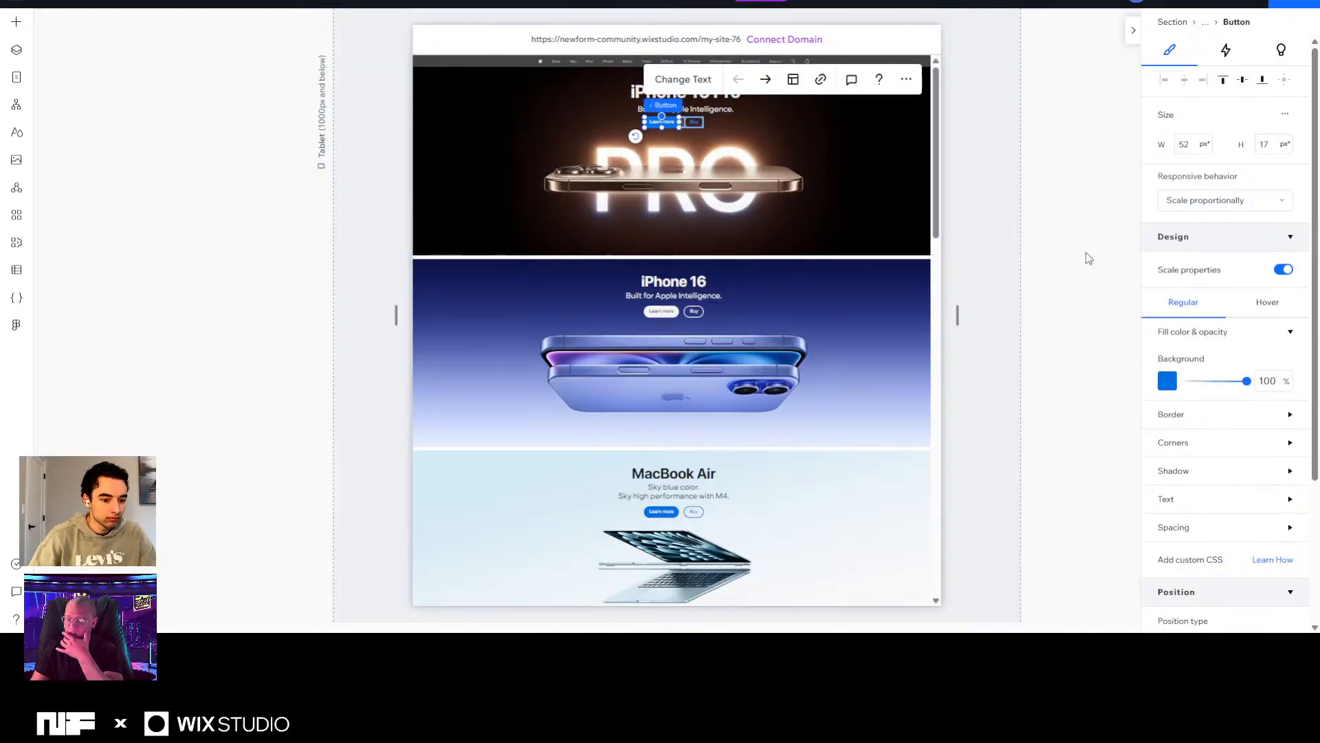
click(1265, 143)
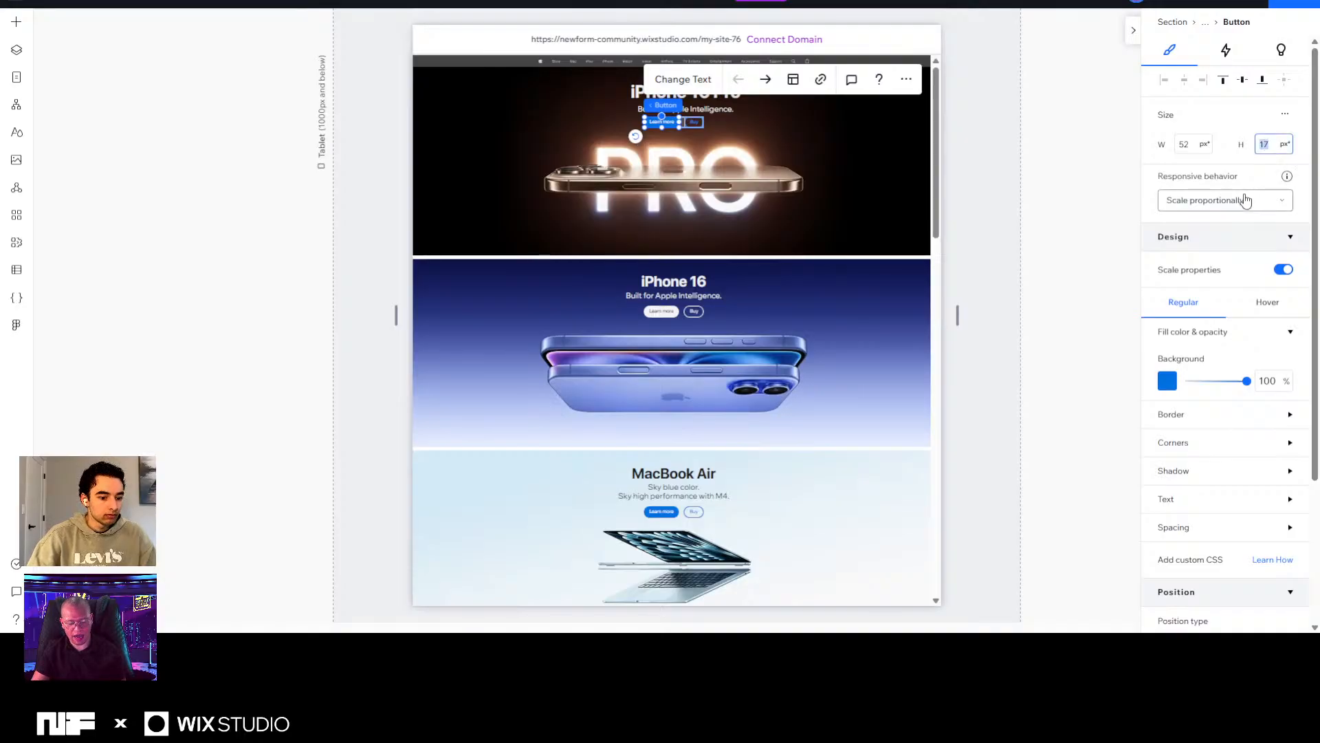
text(44)
key(Return)
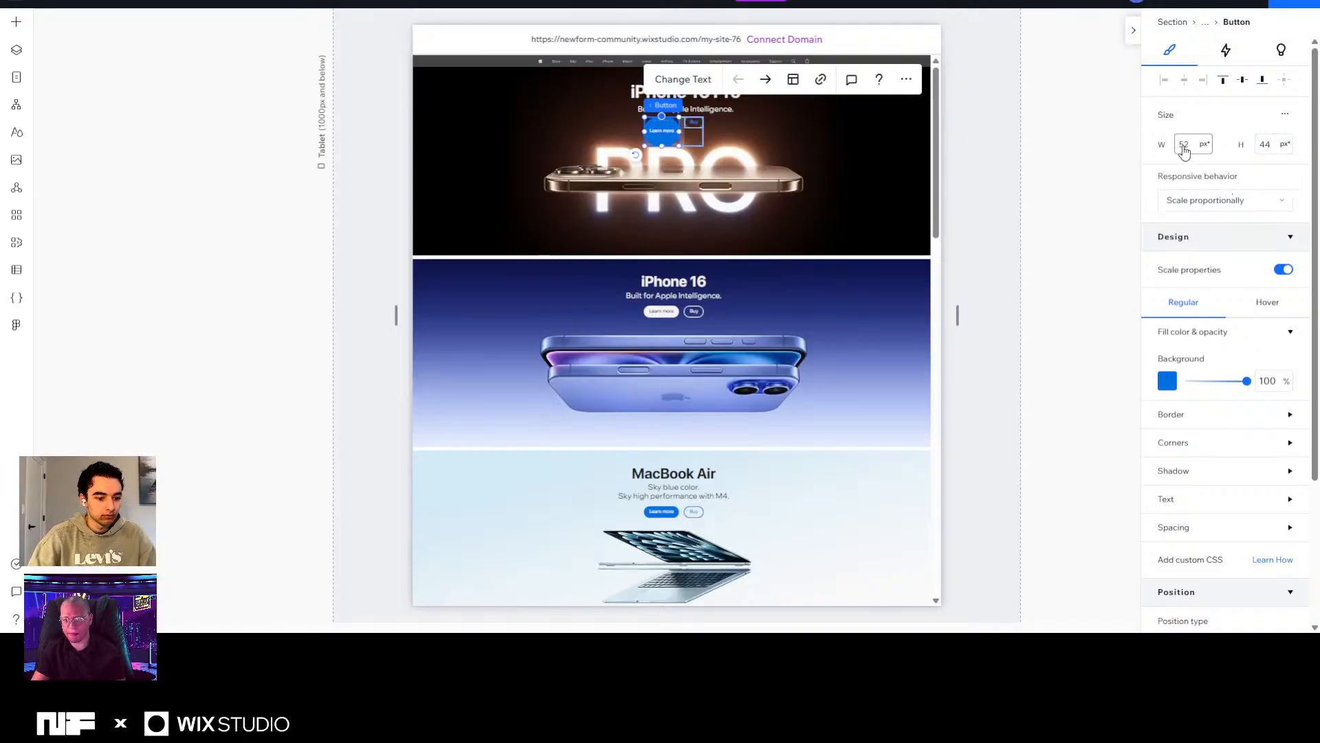
click(1184, 146)
text(130)
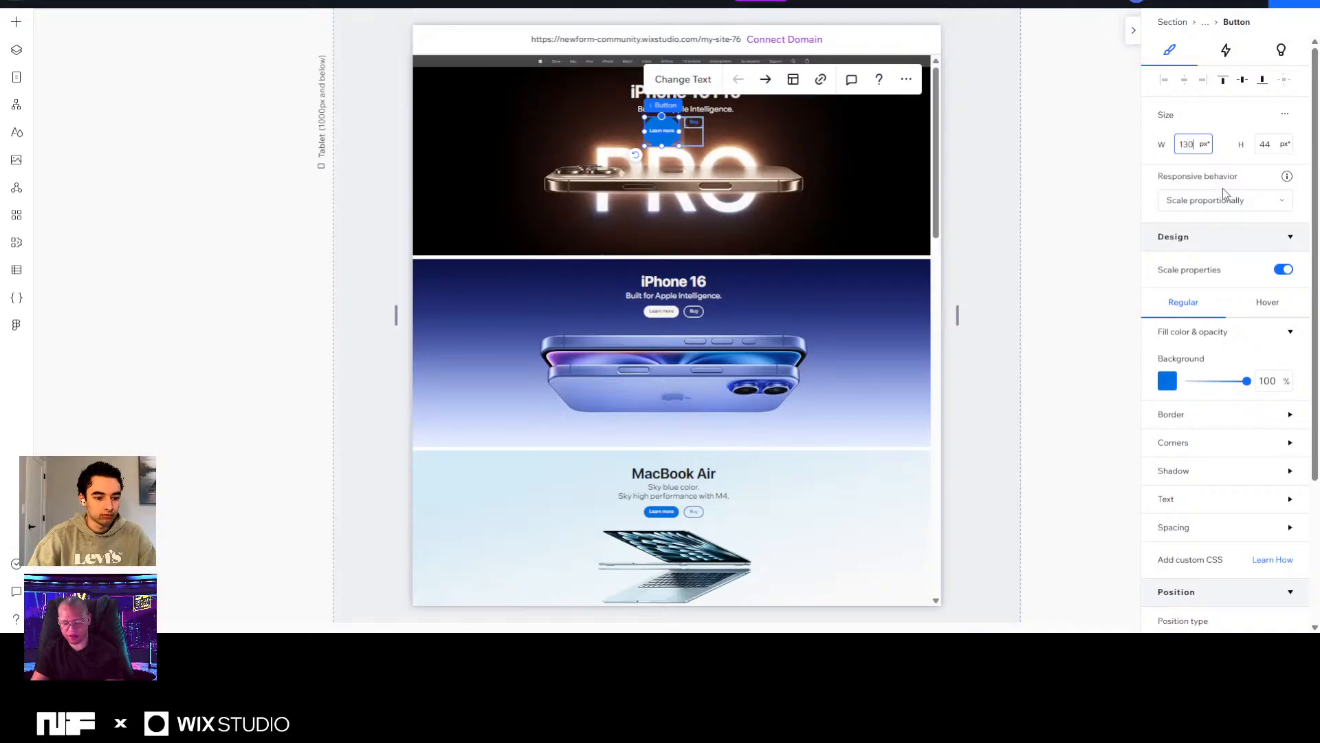
key(Return)
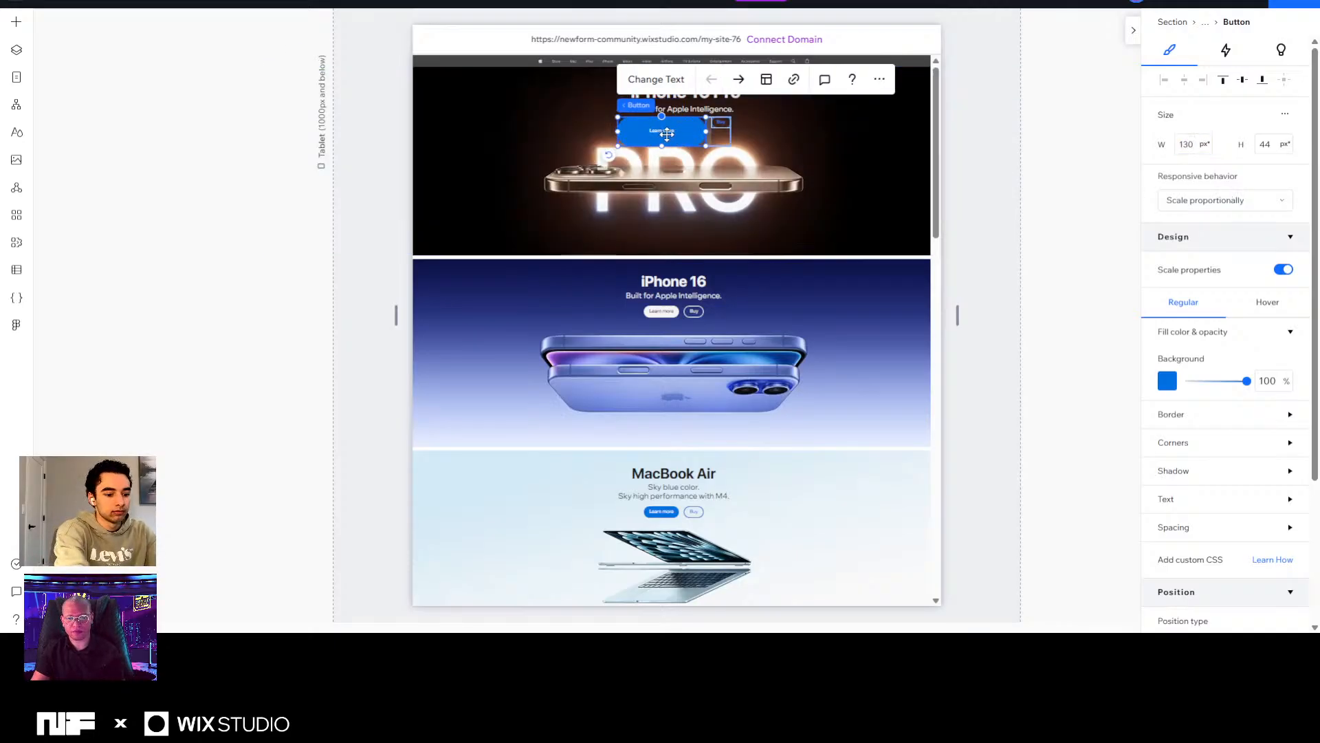
Set the text size of the iPhone 16 Pro section's Learn more button to 14 px.
click(1199, 504)
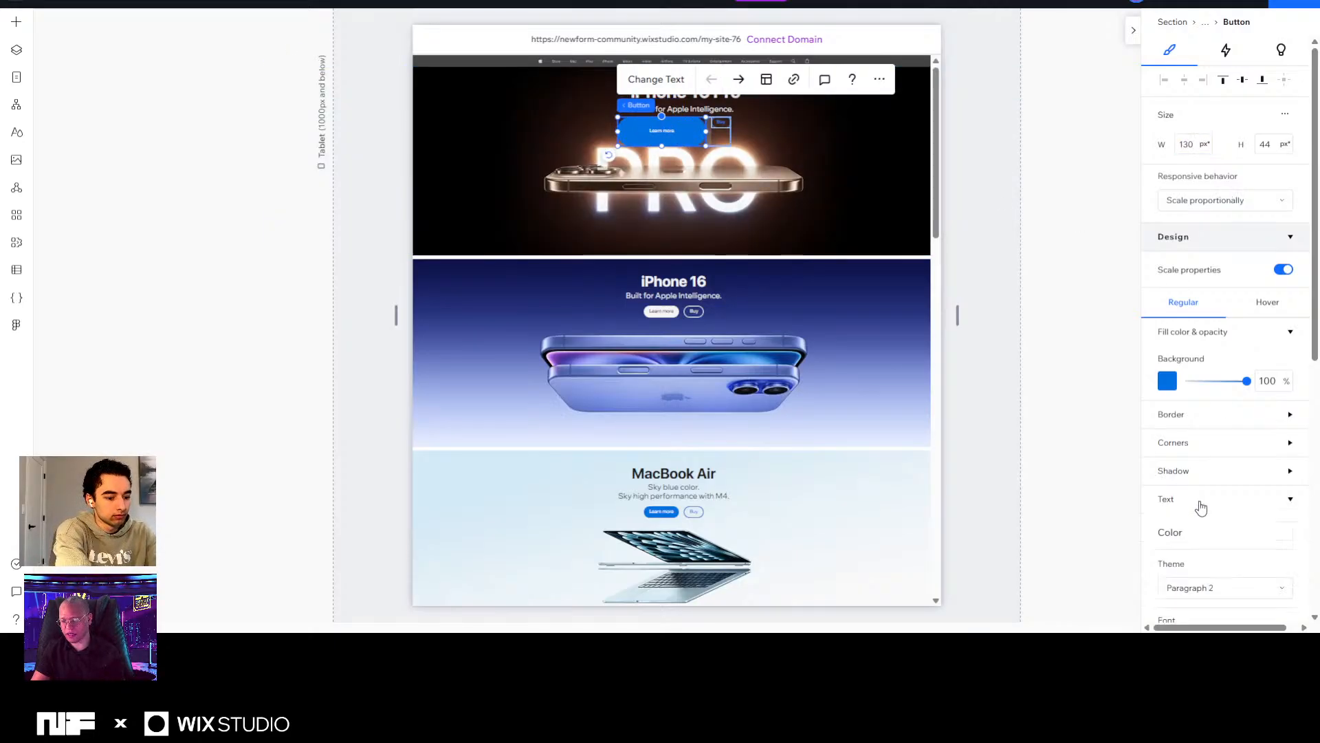
scroll(1229, 501, down, 2)
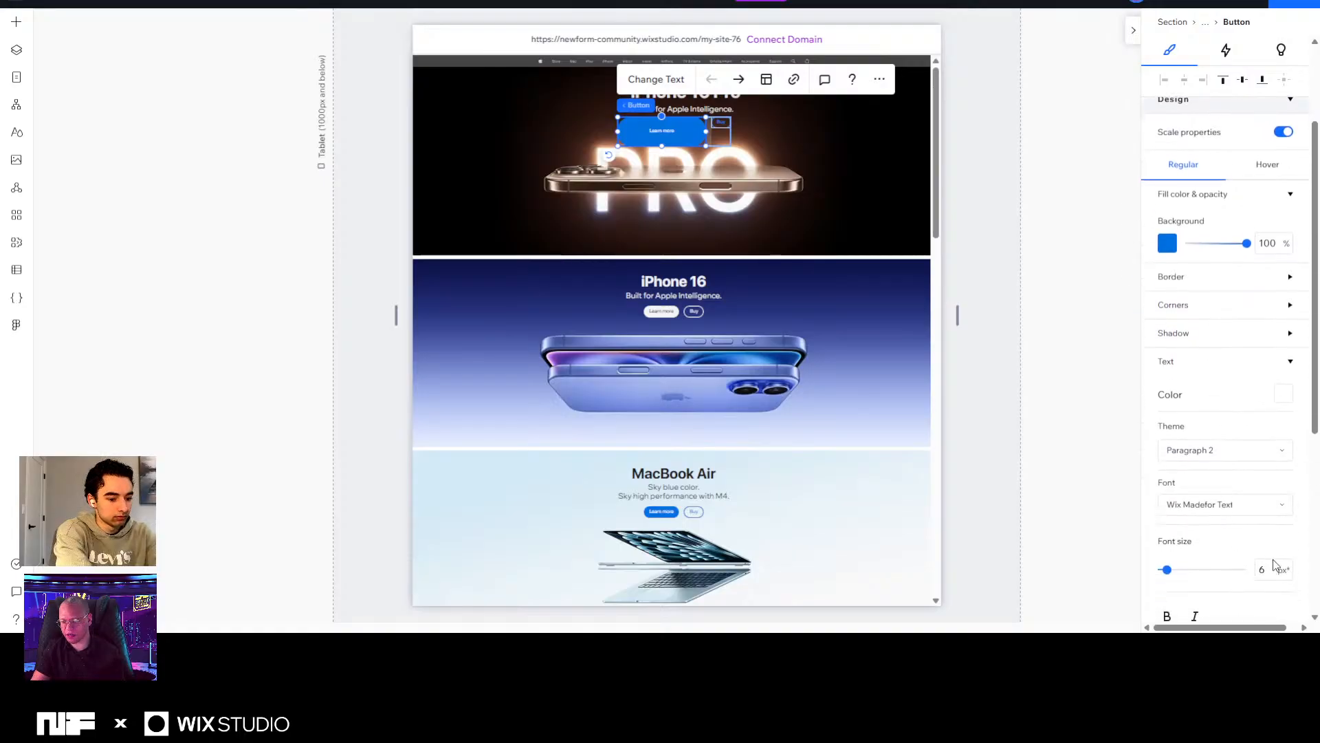
click(1269, 570)
text(14)
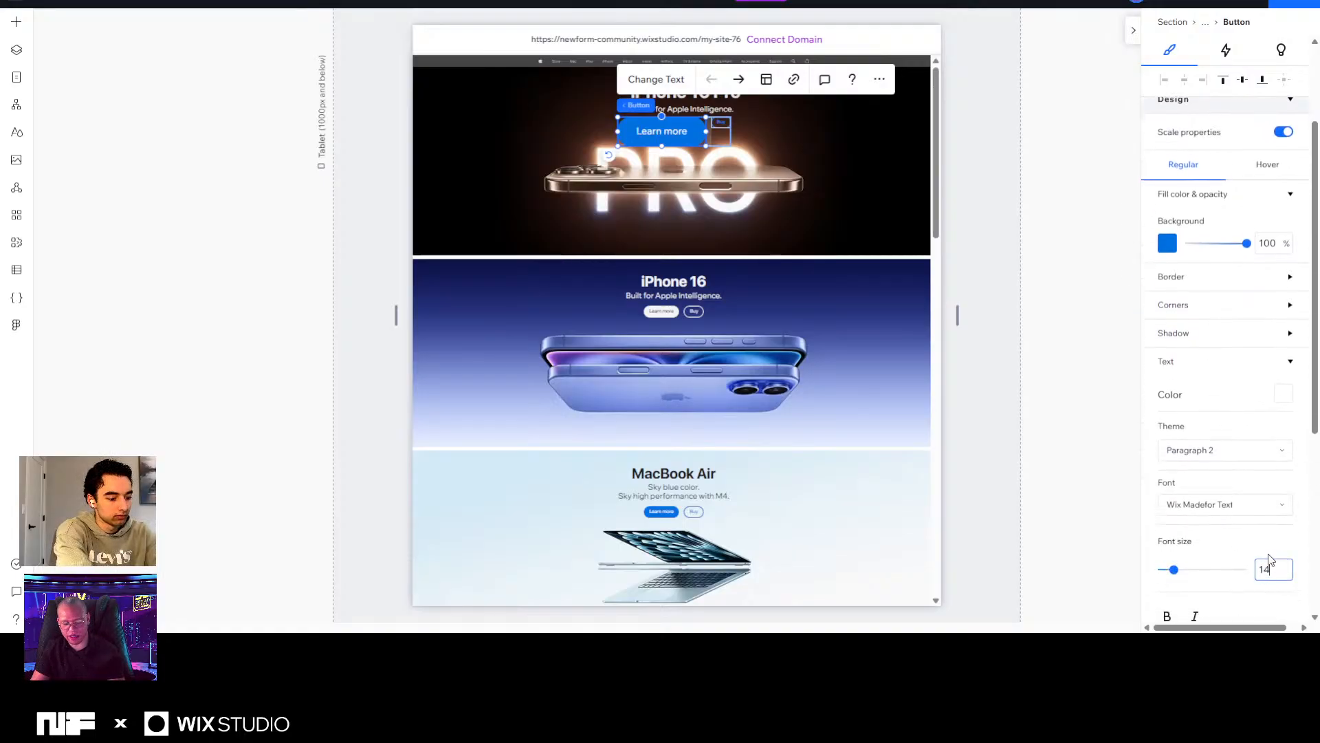
key(Return)
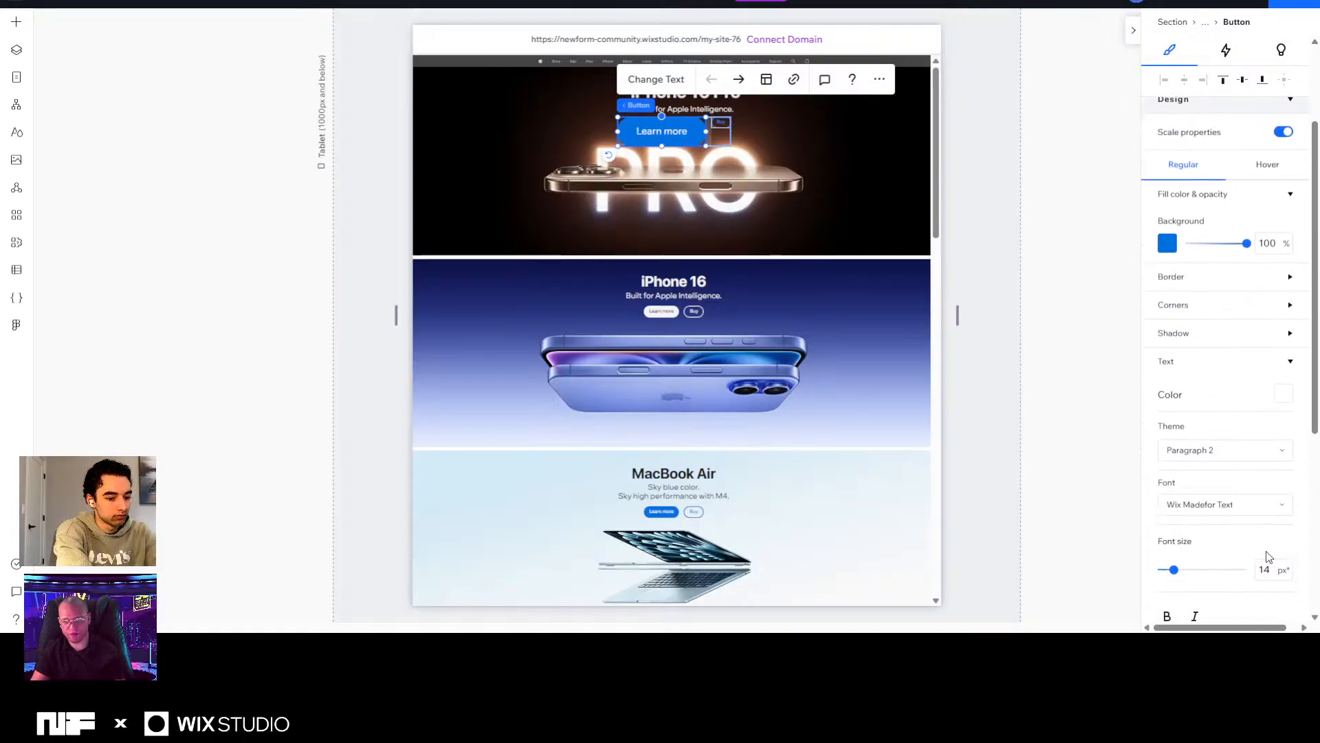
Resize the Buy button in the iPhone 16 Pro section to 80 px wide and 44 px high.
click(721, 122)
scroll(1256, 214, up, 2)
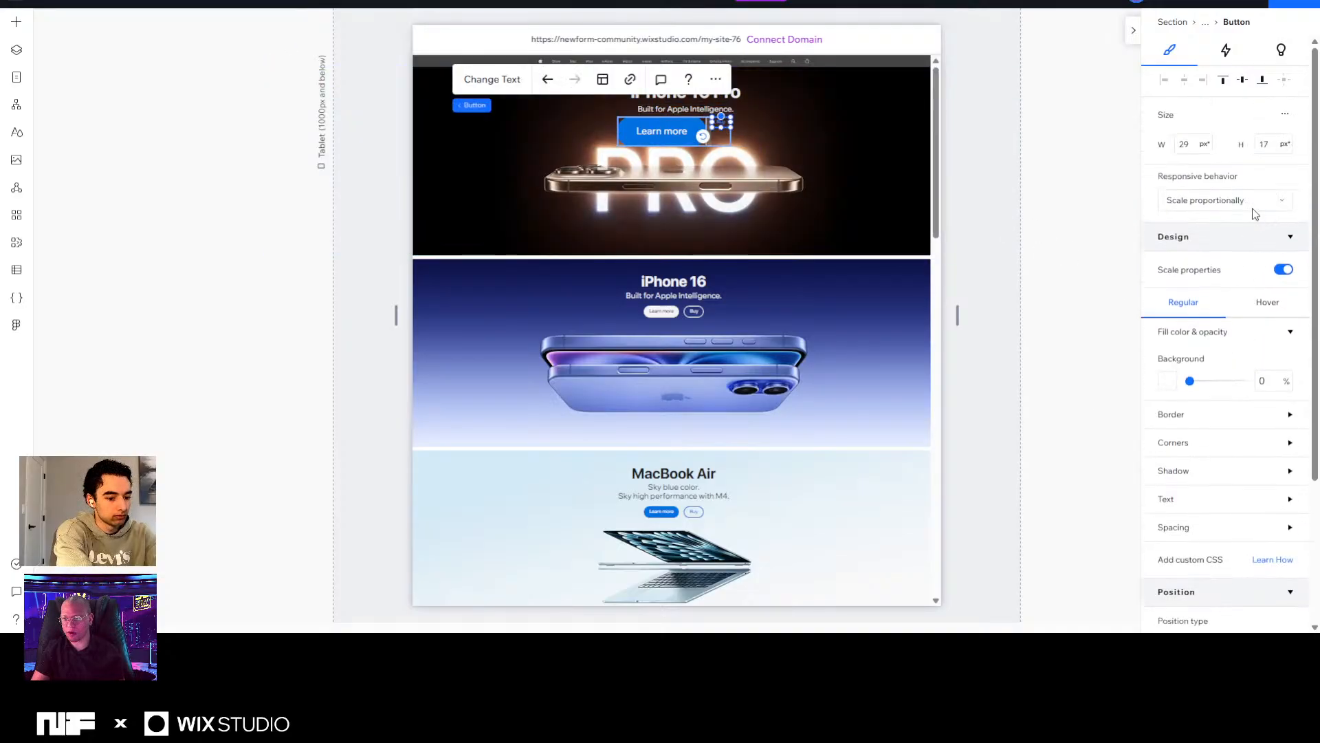
click(1266, 146)
text(44)
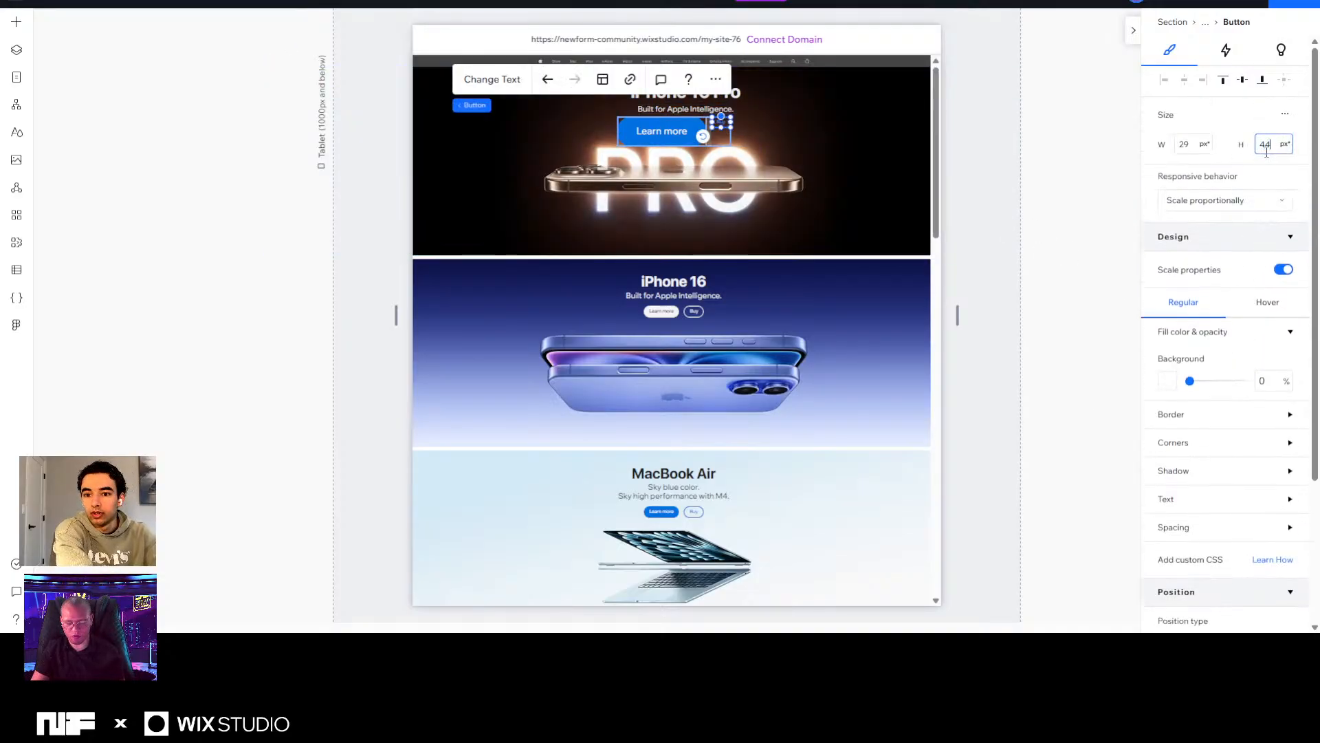
click(1192, 144)
text(80)
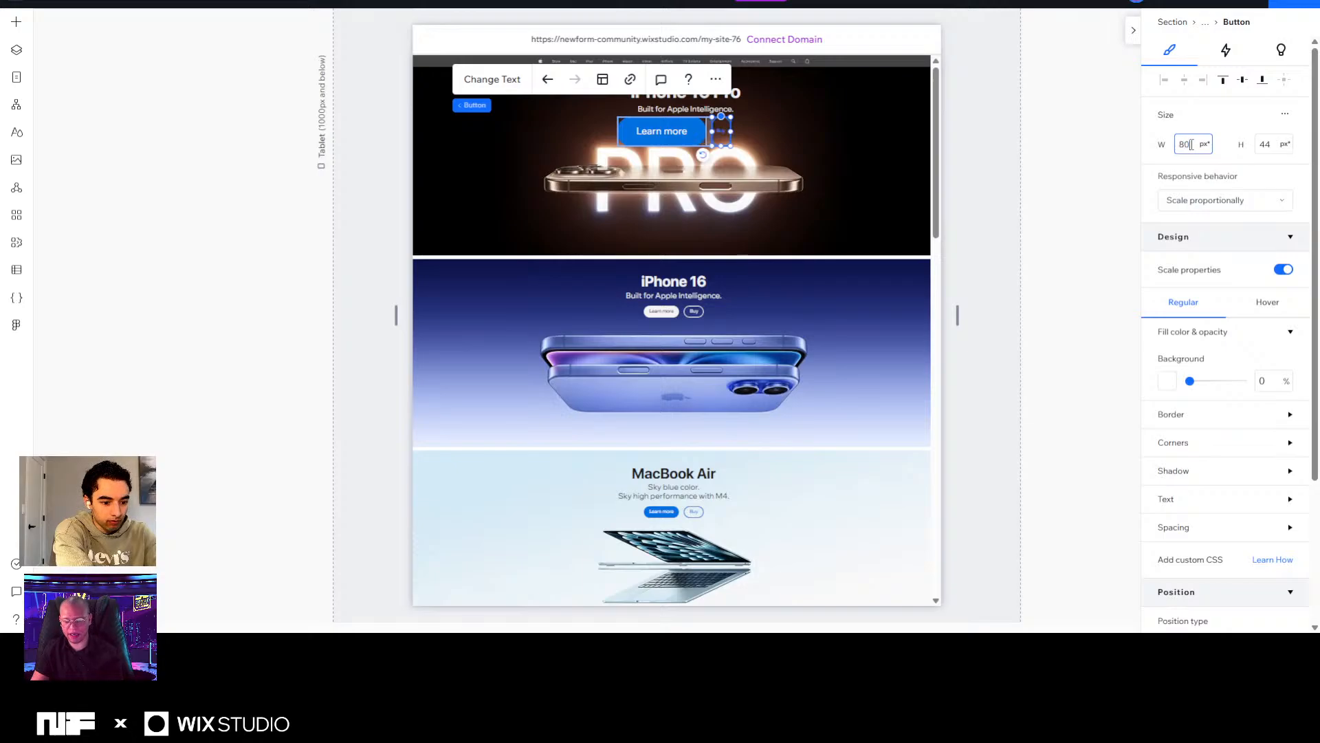
key(Return)
Set the text size of the iPhone 16 Pro section's Buy button to 14 px.
scroll(1194, 373, down, 3)
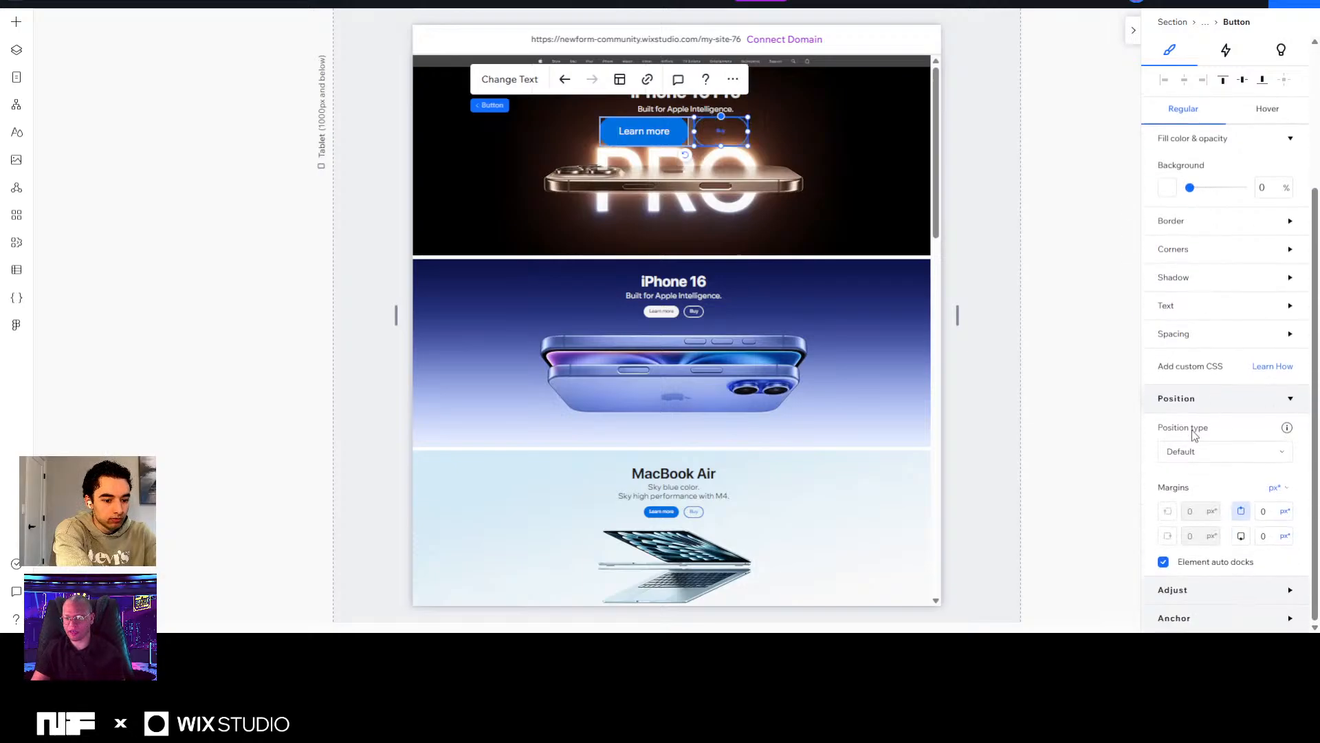
click(1196, 306)
click(1263, 514)
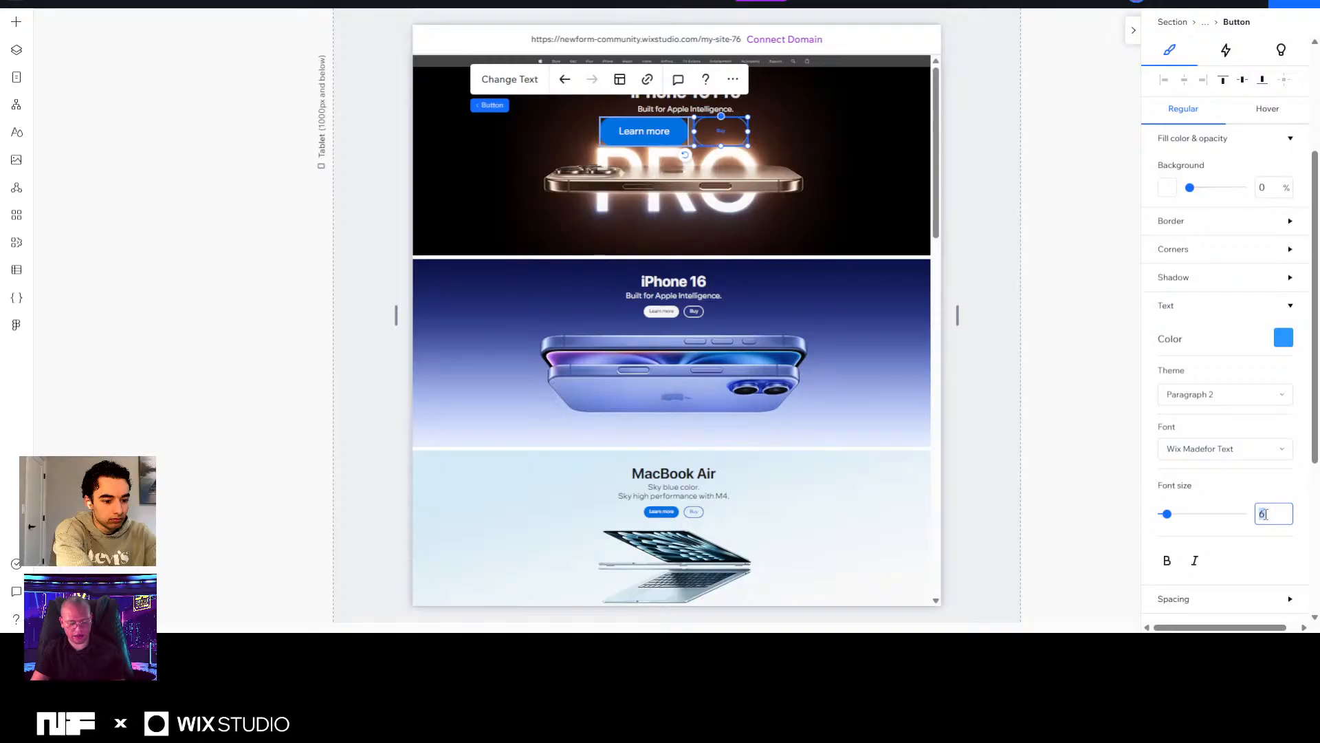
text(14)
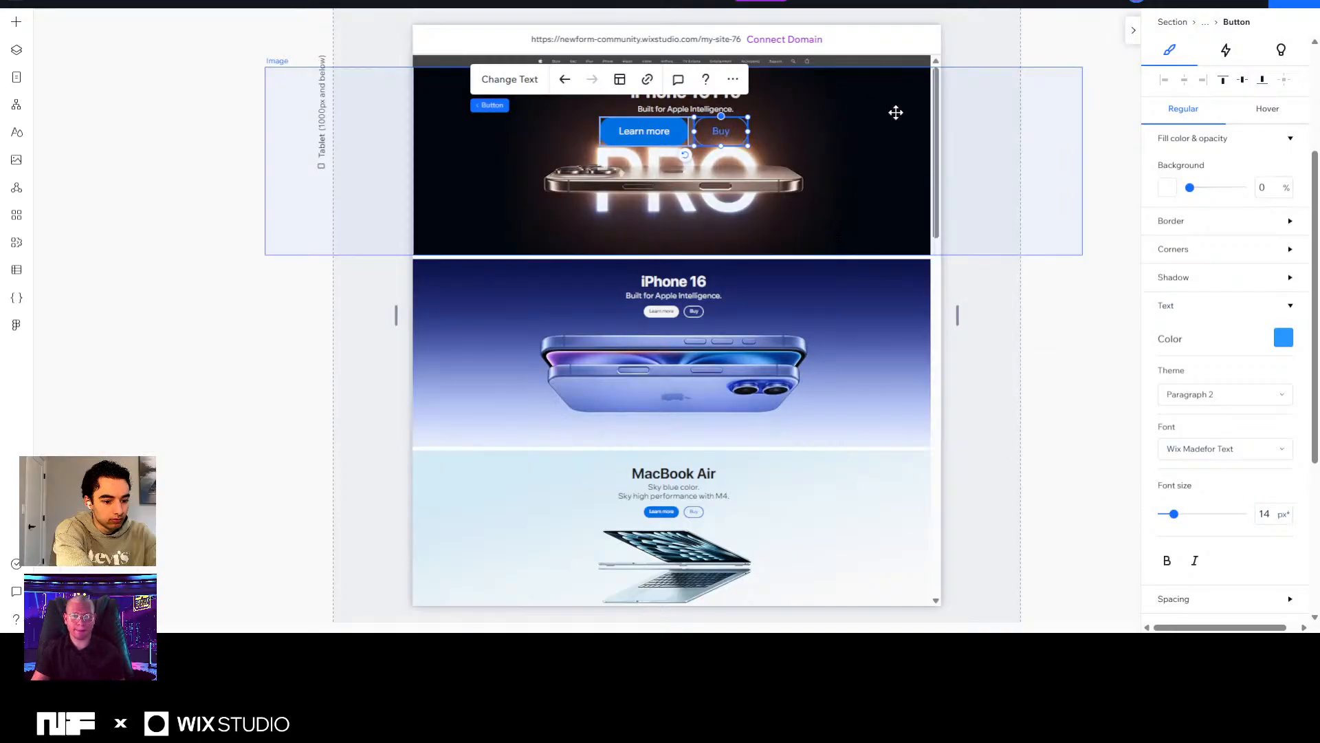
click(1064, 50)
click(746, 105)
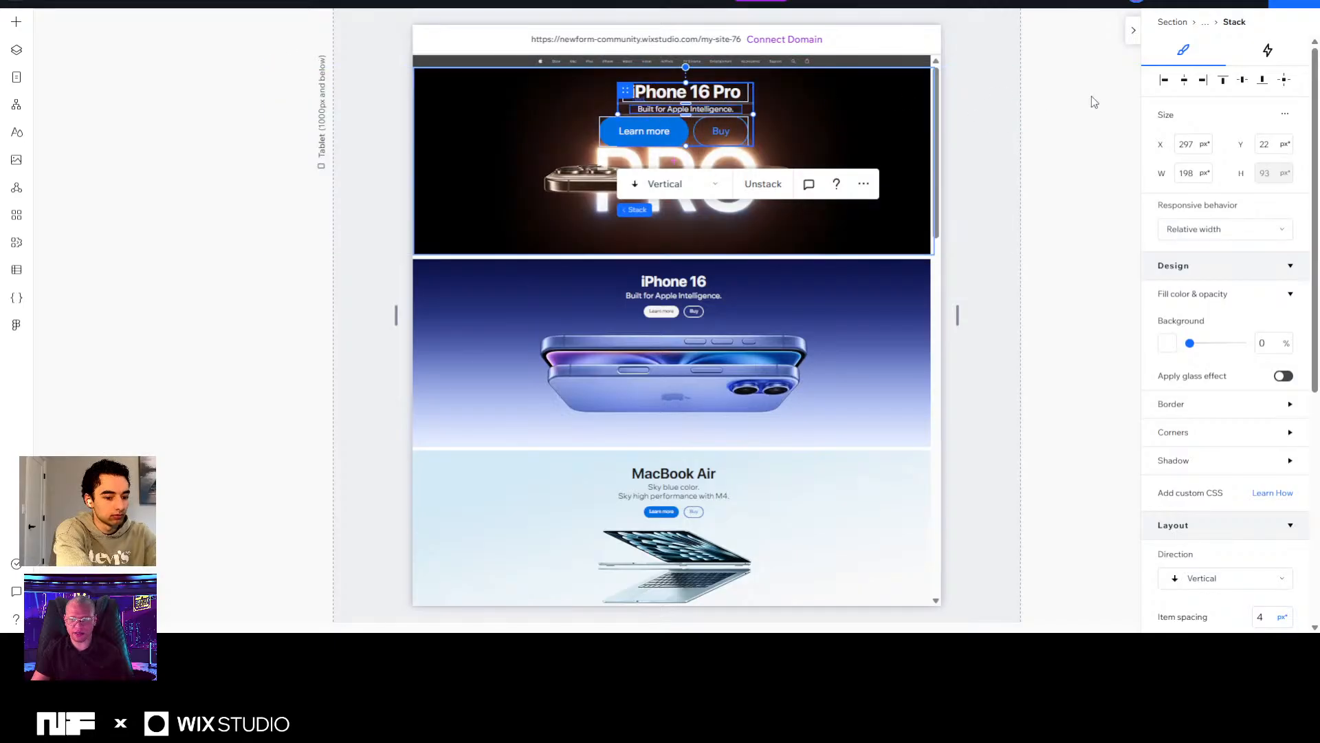
click(1285, 115)
click(1250, 123)
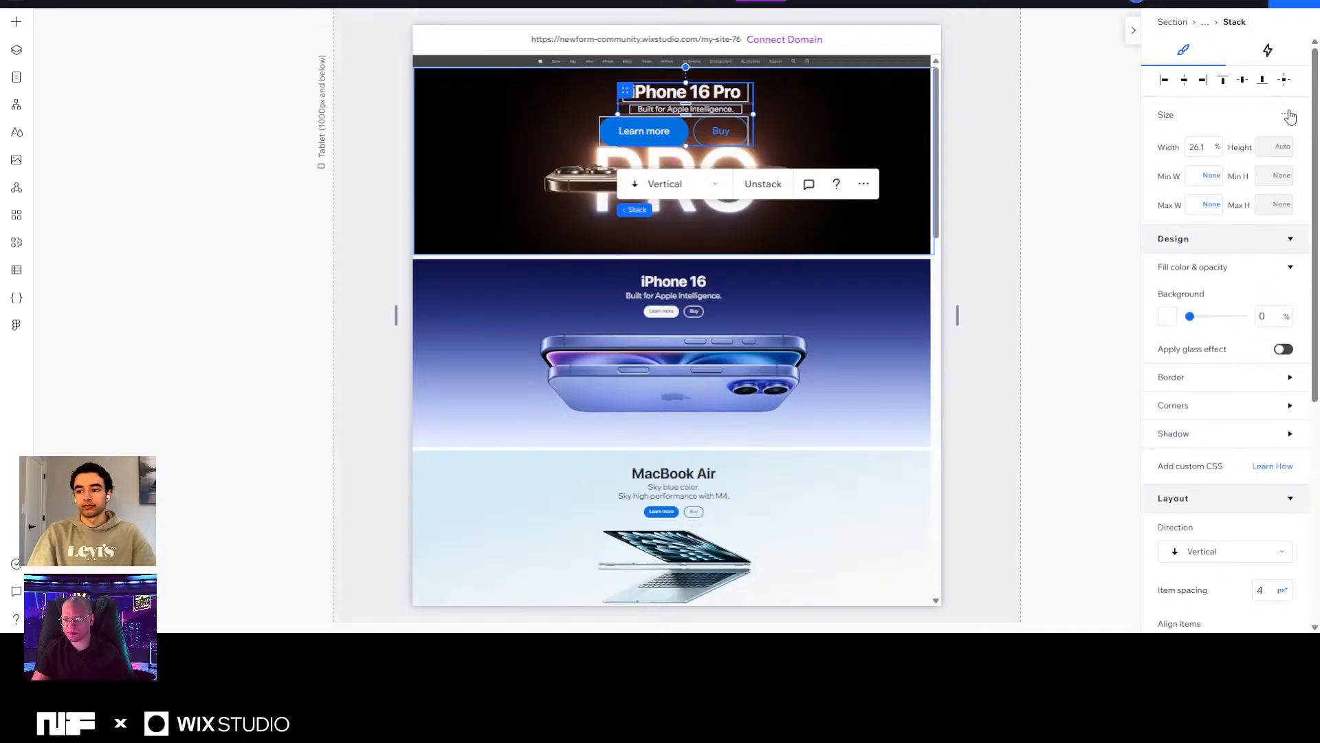
key(alt+i)
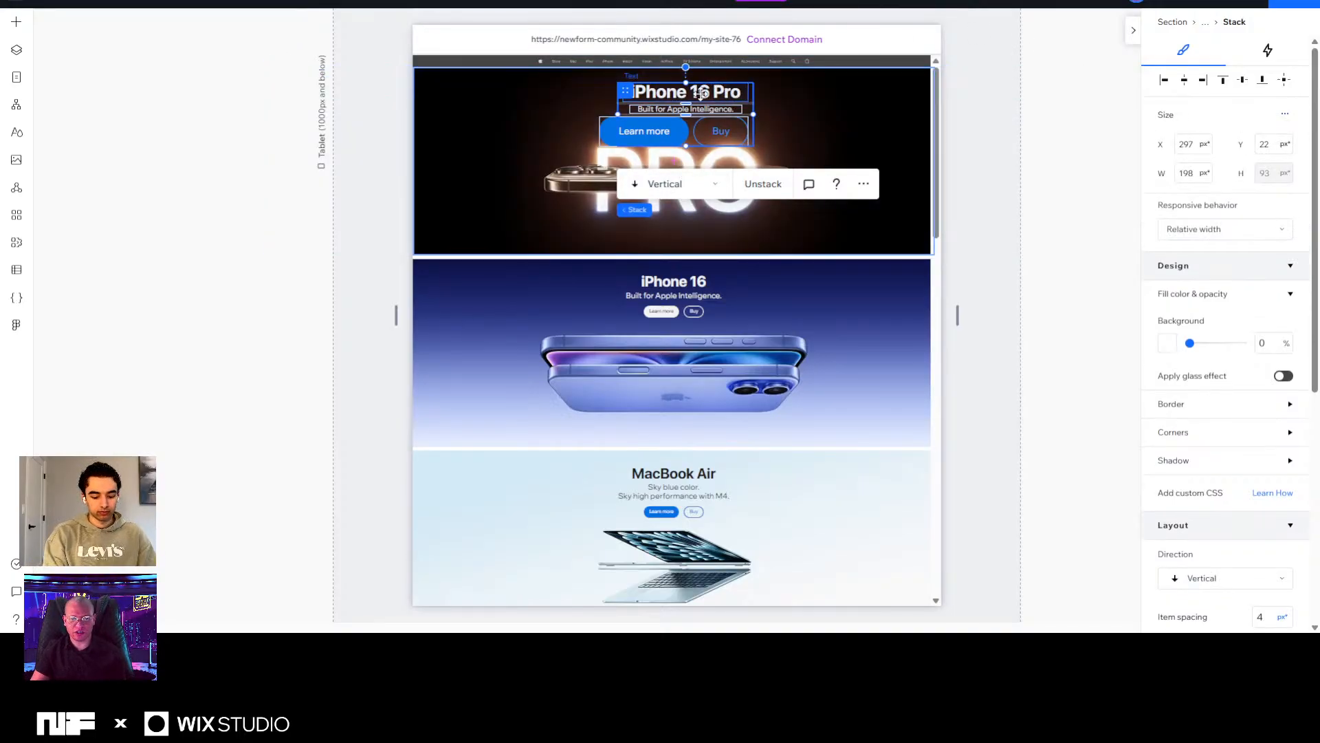
Set the font size of the "Built for Apple Intelligence." subtitle under the iPhone 16 Pro heading to 16 px.
click(730, 96)
click(705, 107)
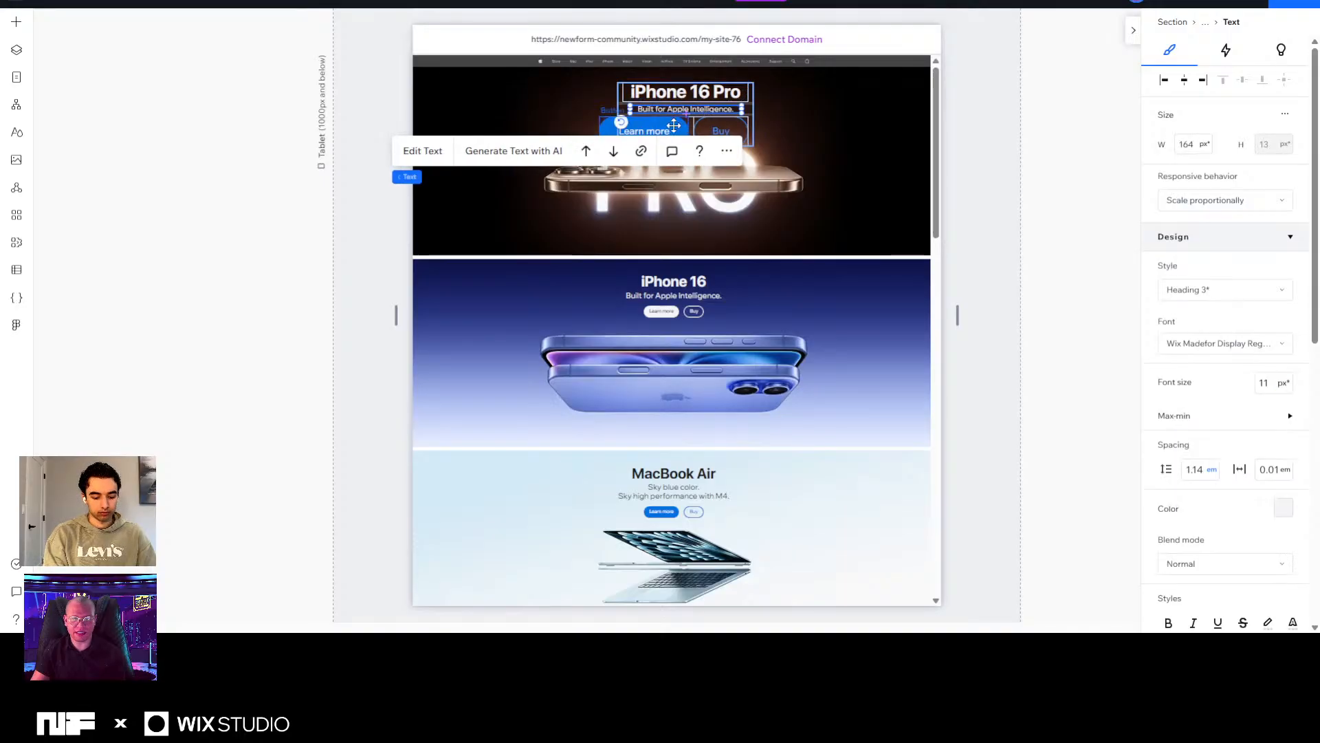
click(1274, 386)
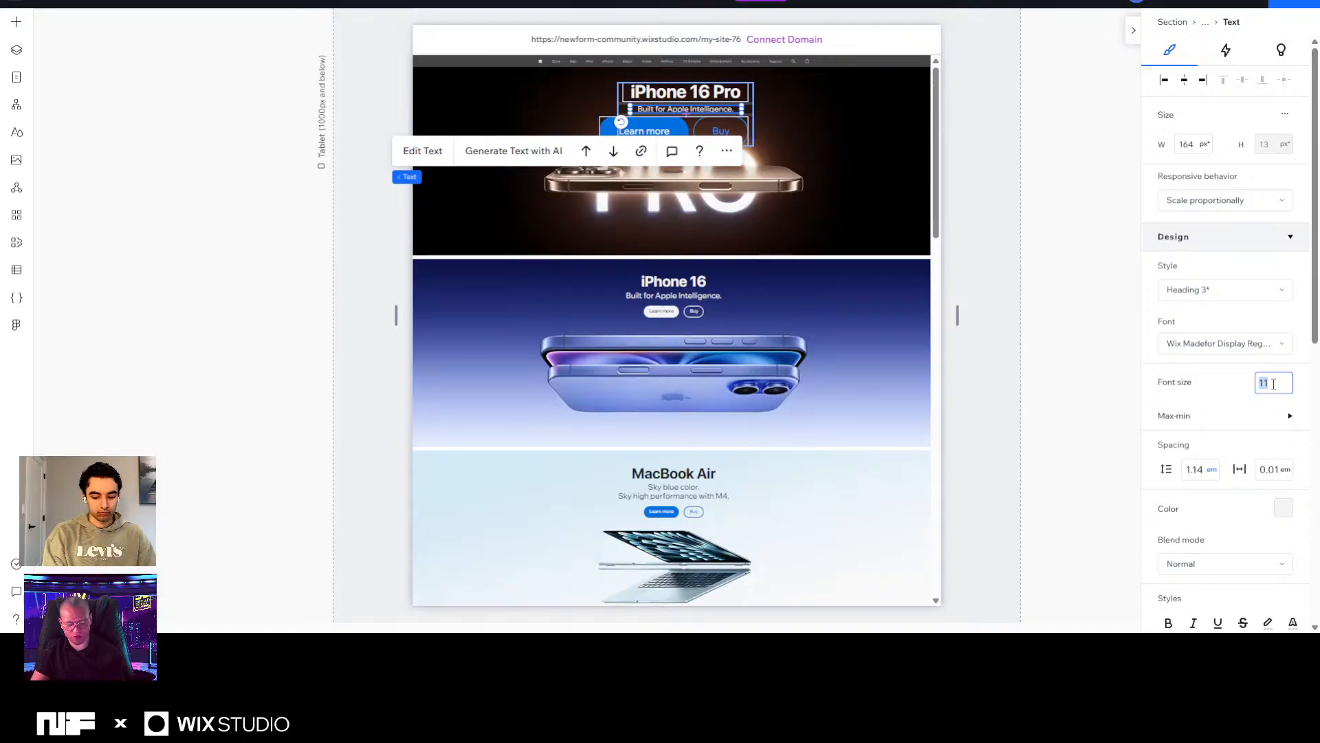
text(16)
key(Return)
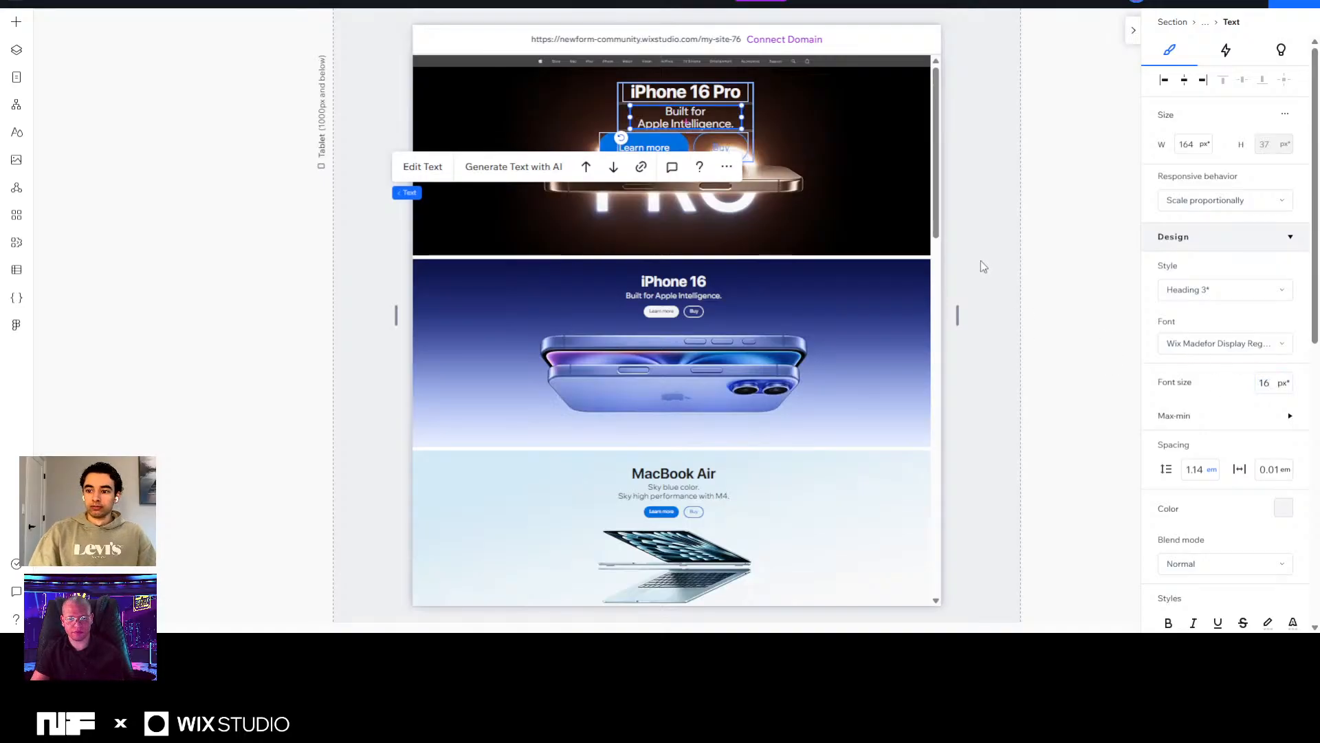
Widen the iPhone 16 Pro subtitle's text box to about 225 px and centre it horizontally in its stack.
drag(738, 116, 776, 116)
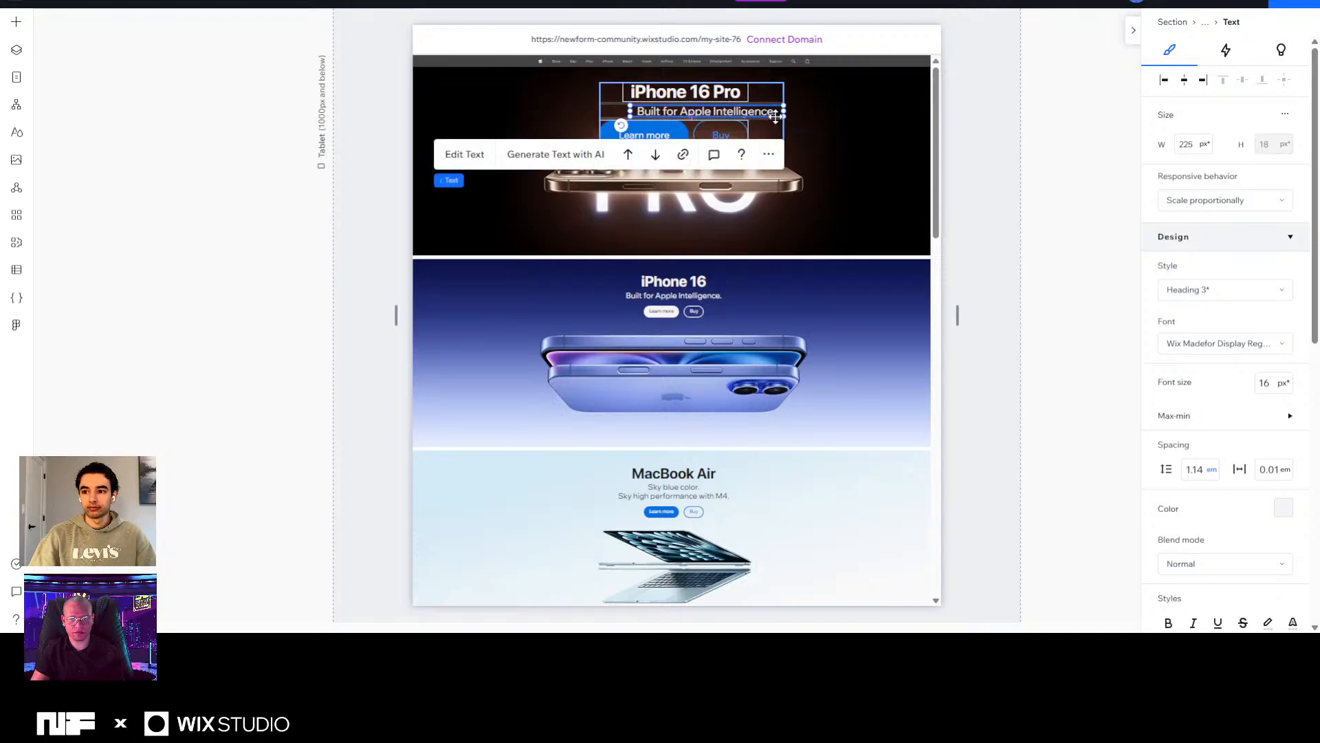
click(1185, 81)
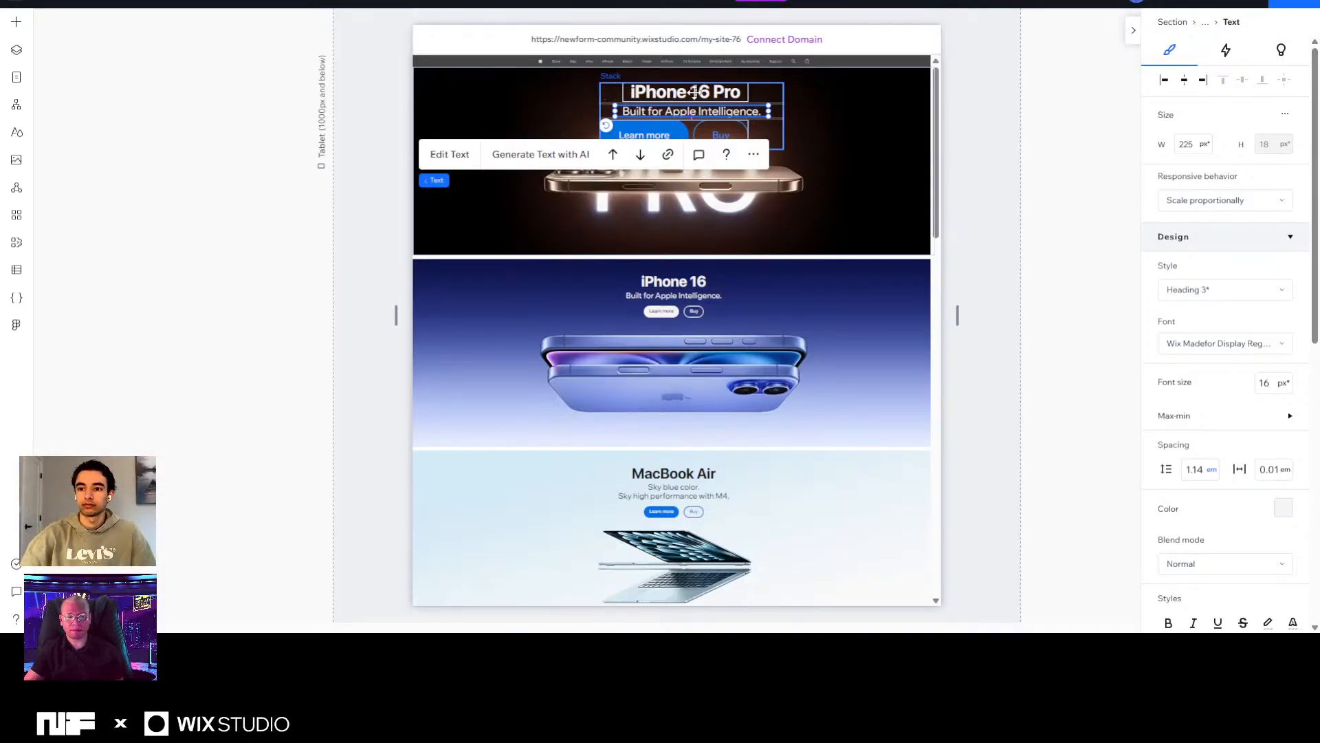
Centre the iPhone 16 Pro content stack horizontally in its section and the nested button stack within it.
click(769, 94)
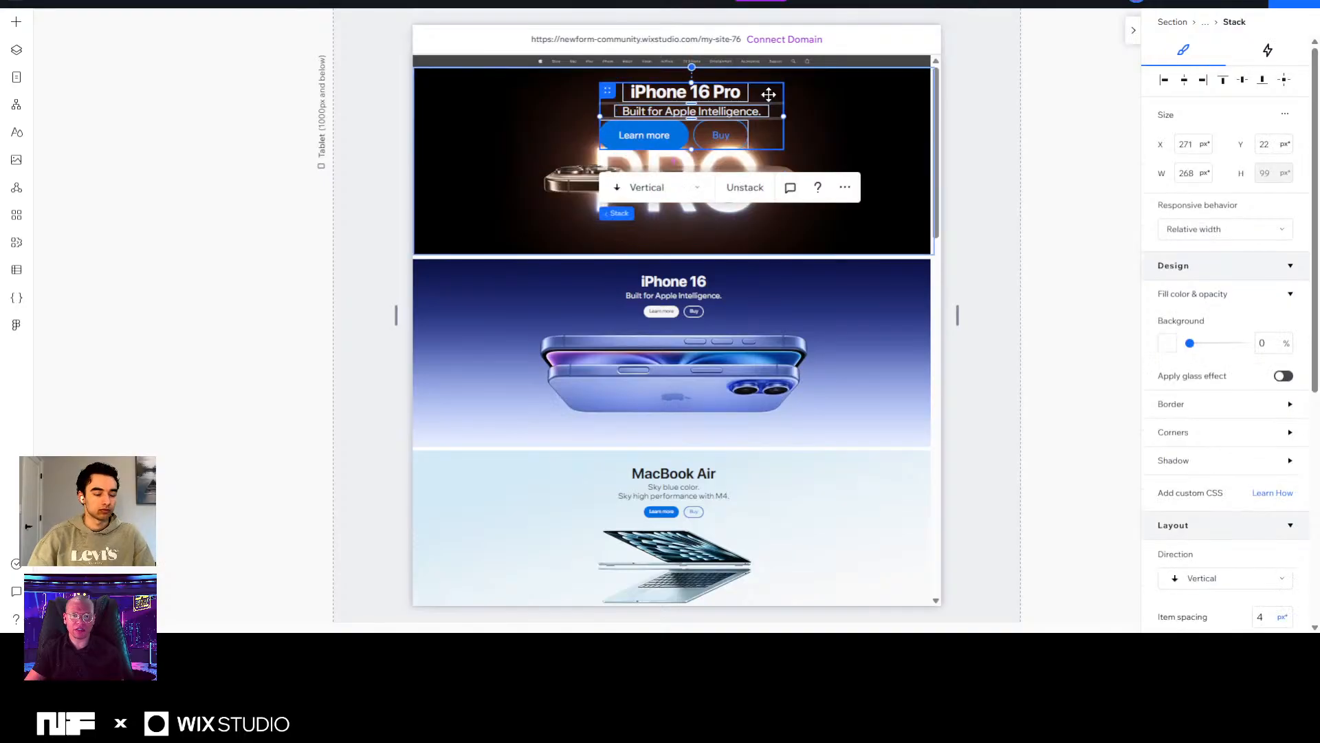
click(1185, 81)
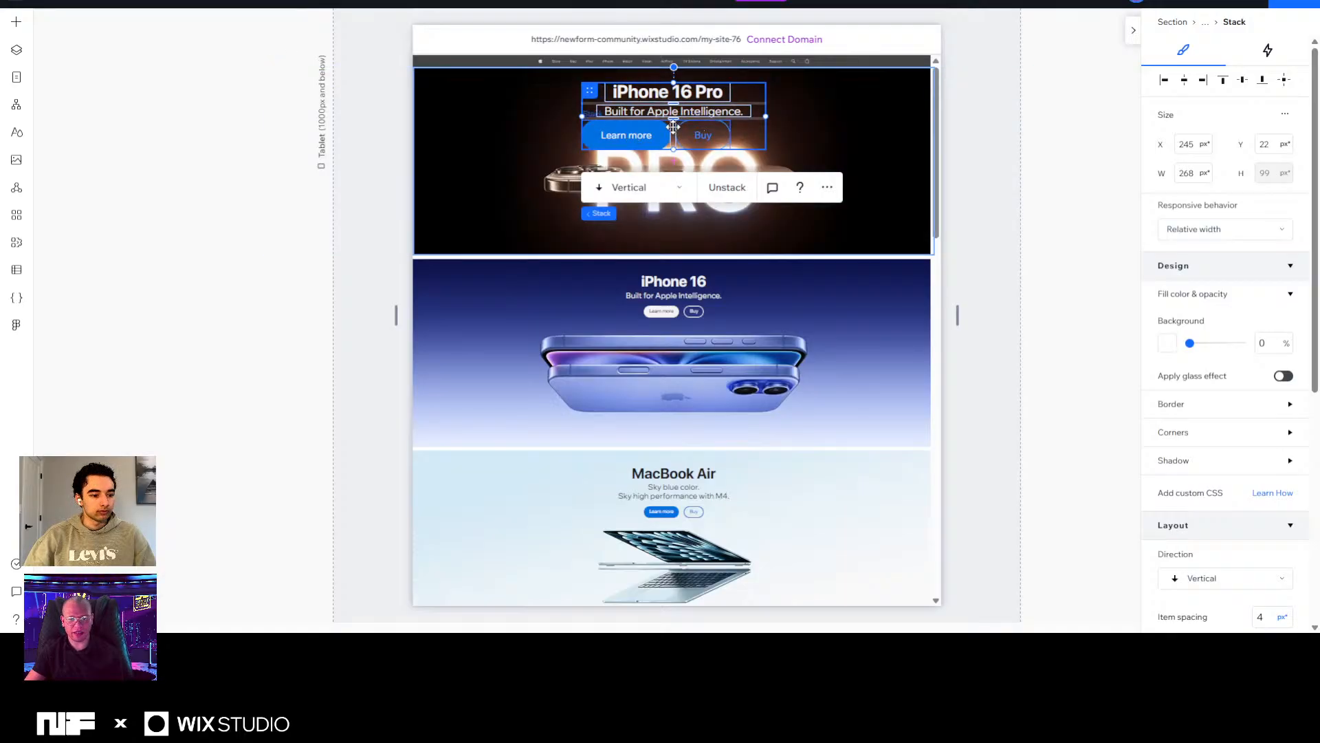
click(675, 128)
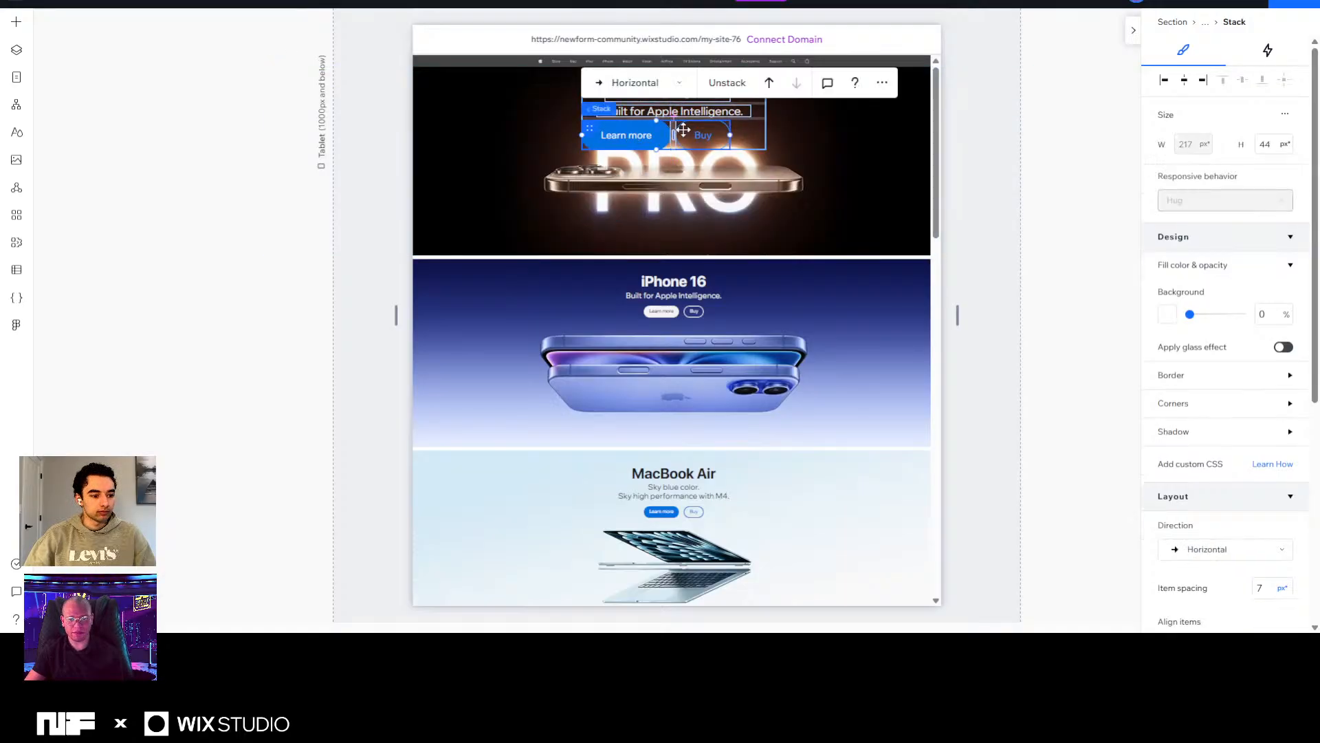
click(1183, 82)
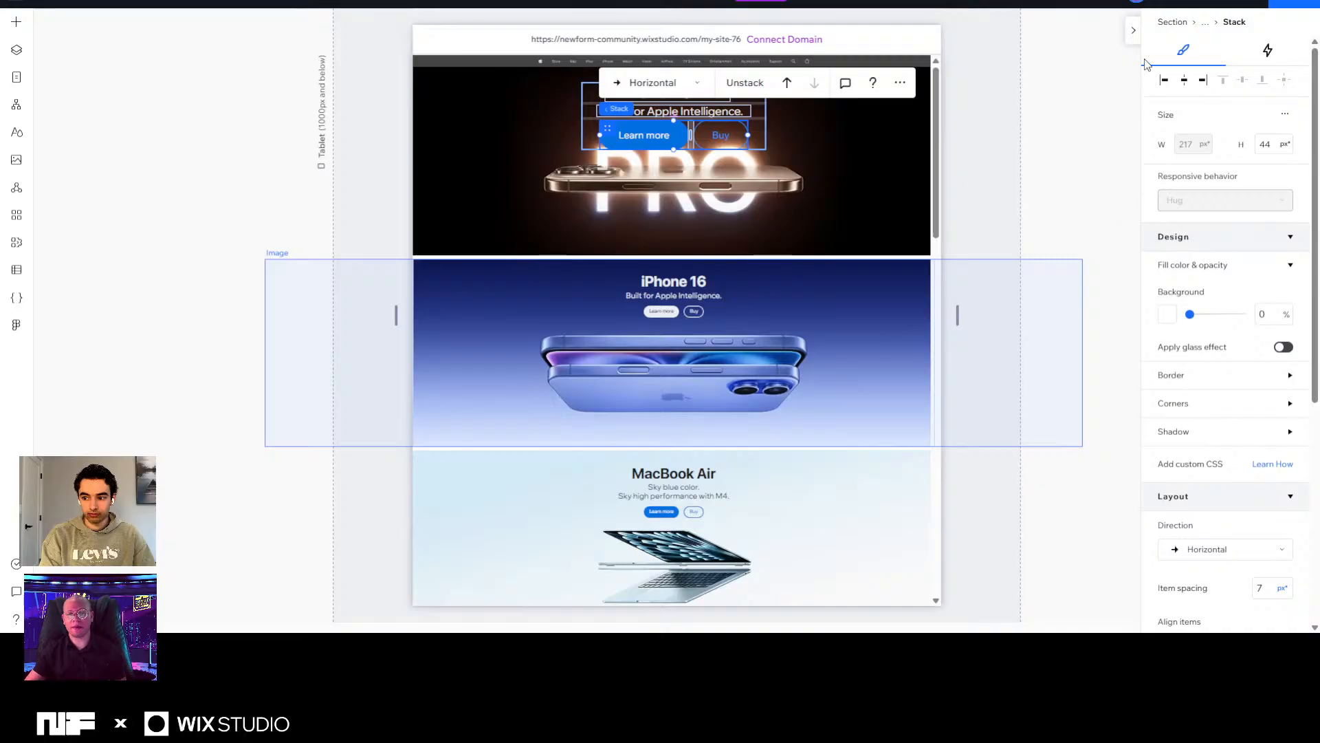
click(1082, 131)
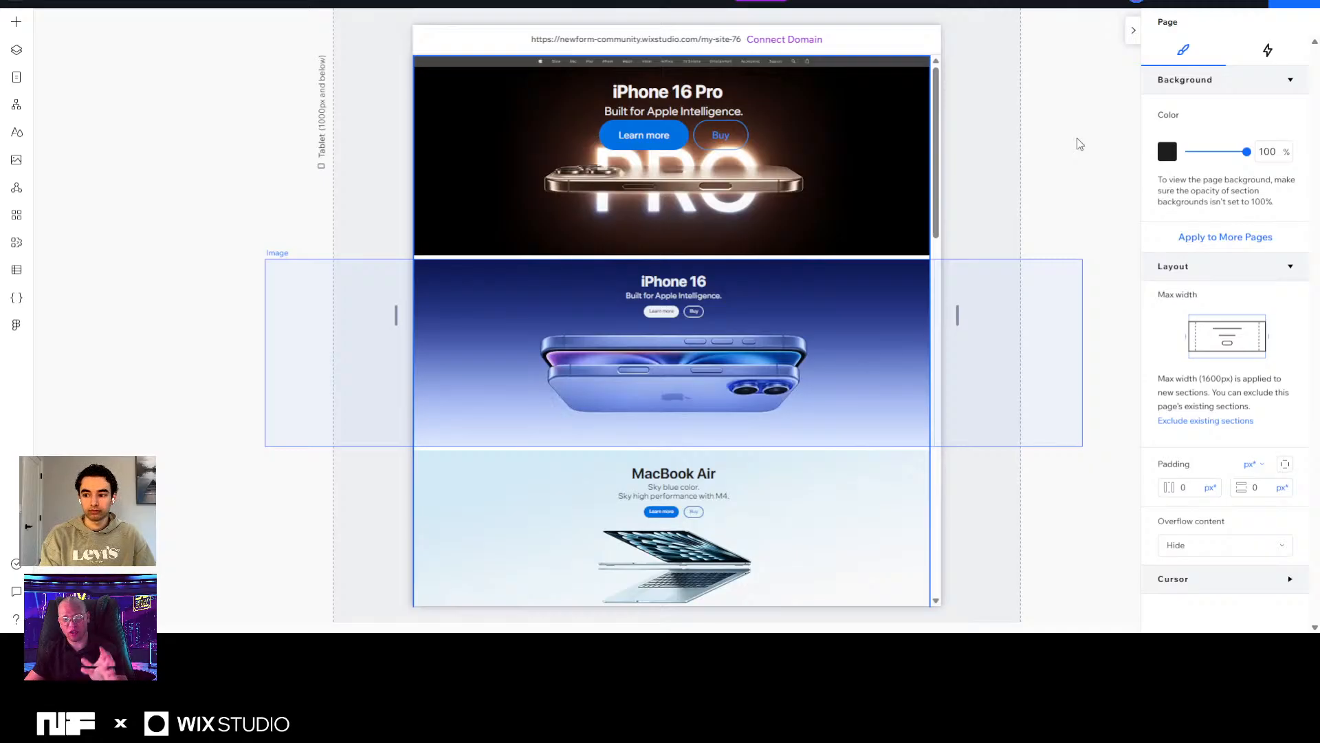
Centre the iPhone 16 Pro heading, its subtitle and the button stack horizontally within their parent stack.
click(631, 94)
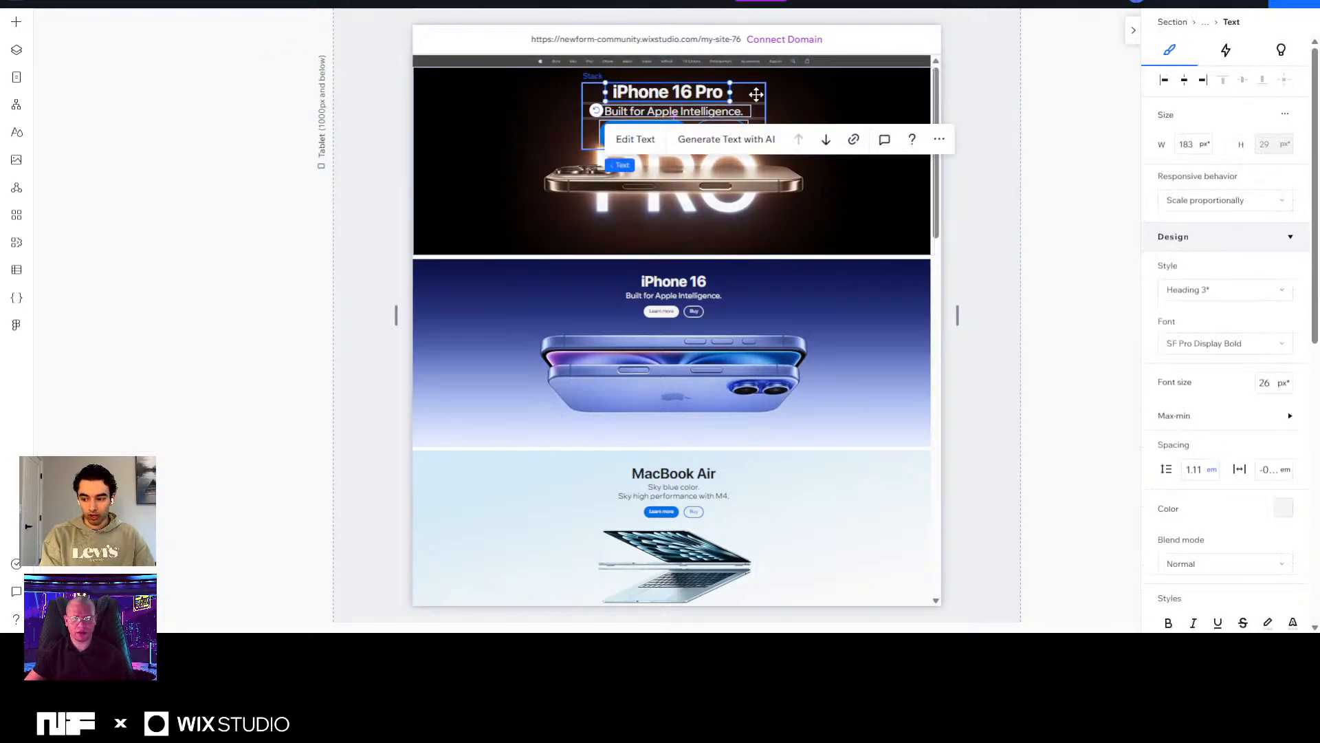
click(751, 96)
click(711, 92)
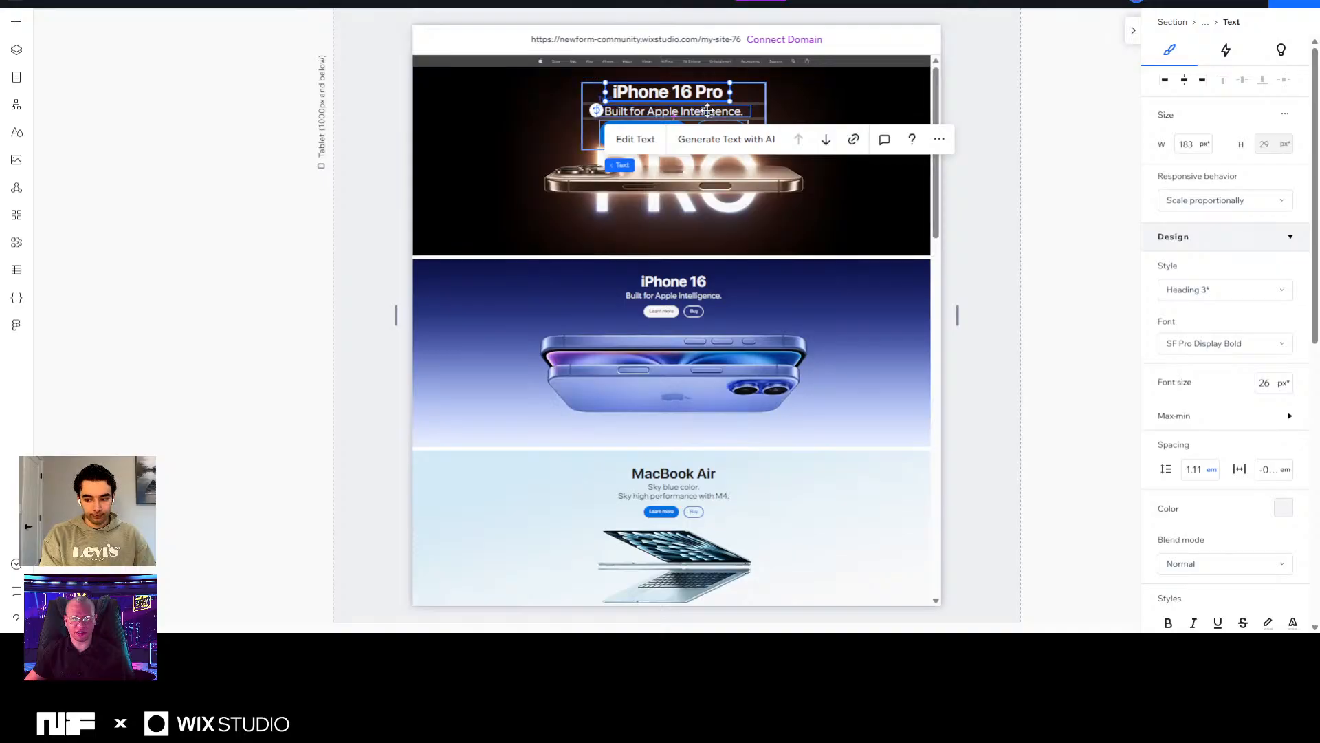
shift+click(692, 116)
shift+click(692, 124)
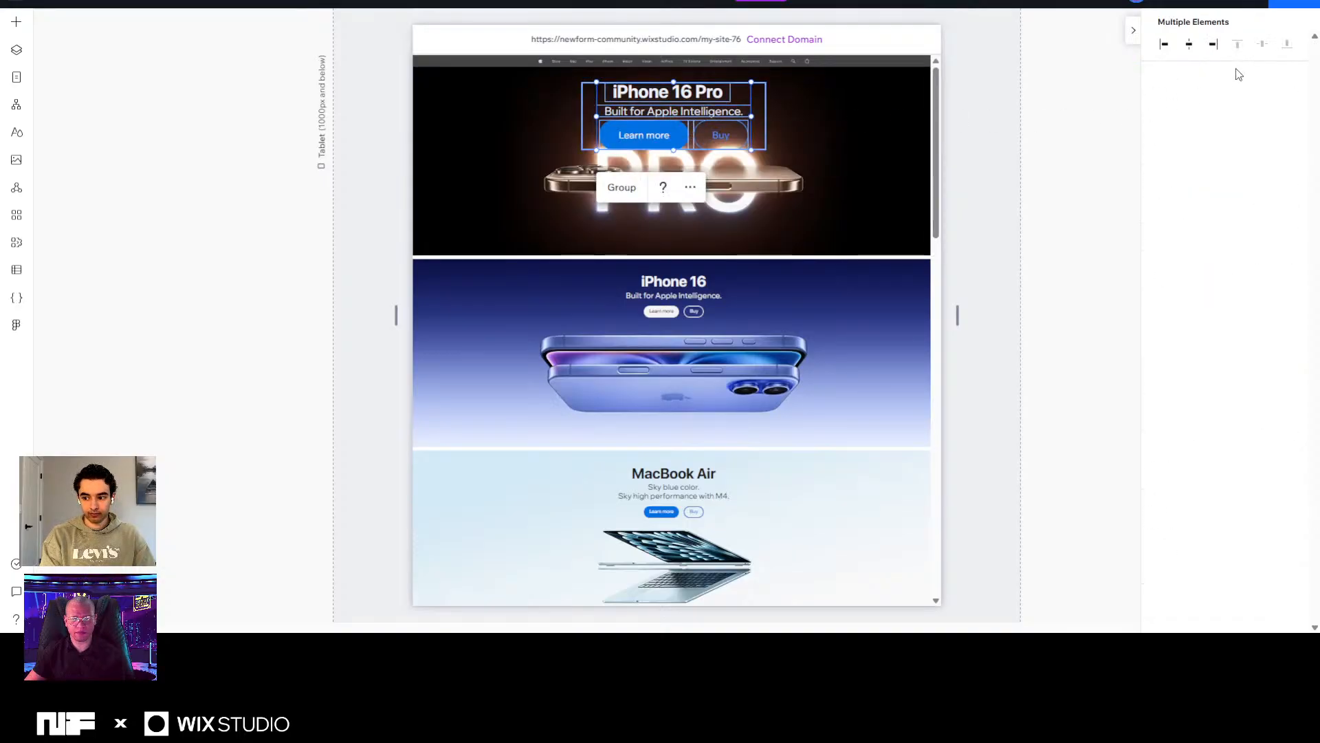
click(1189, 45)
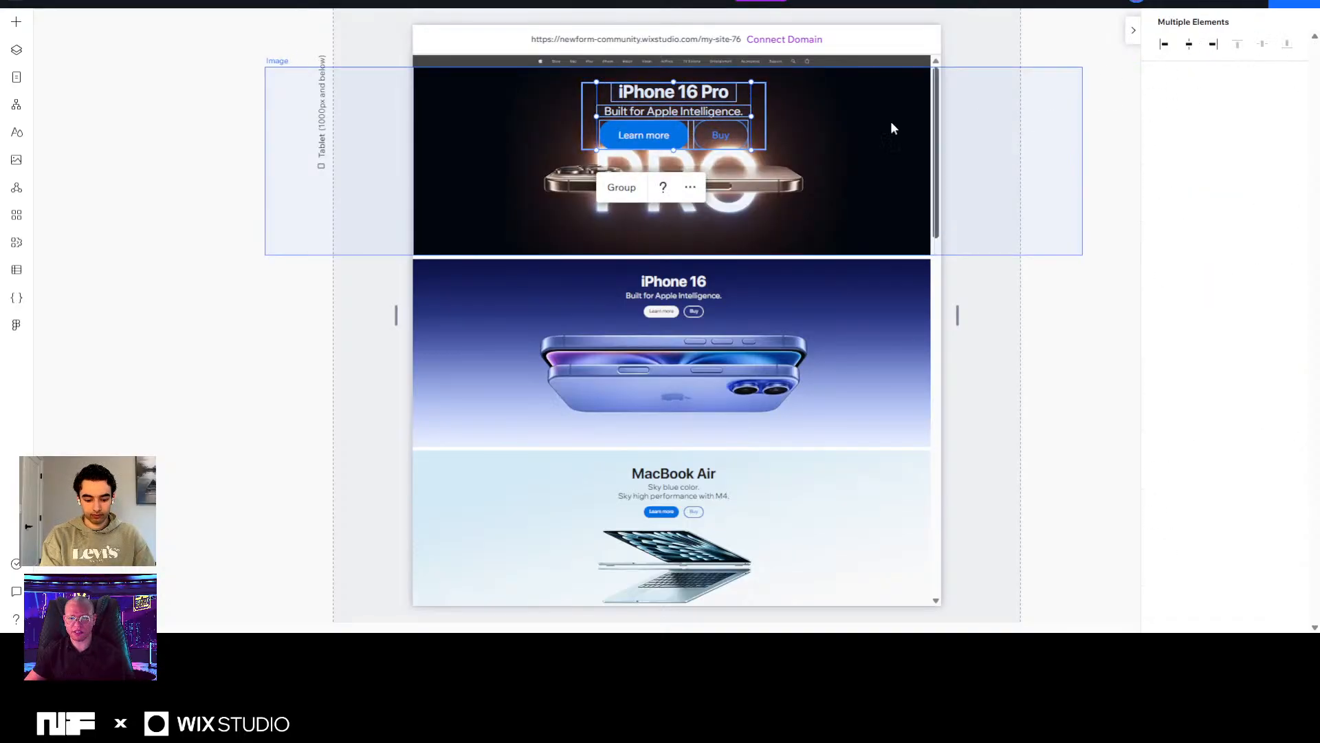
click(759, 94)
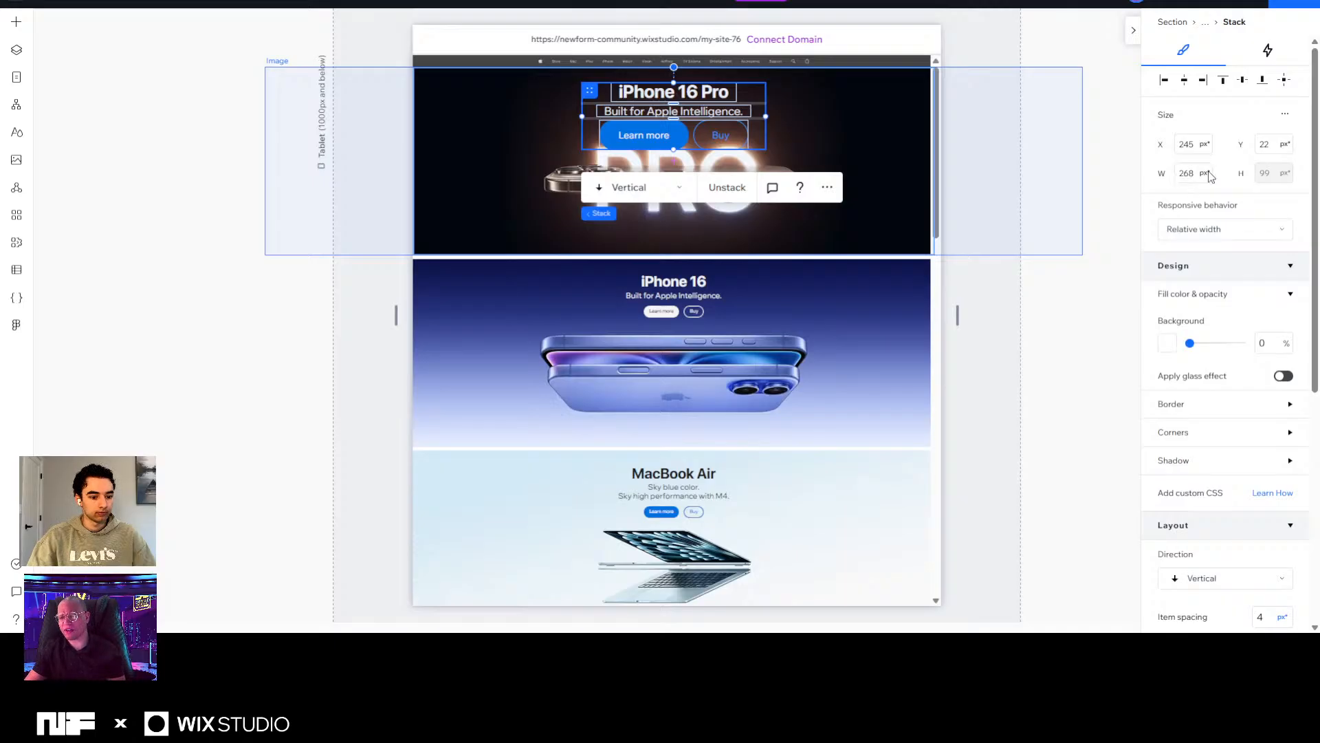
mouse_move(1205, 176)
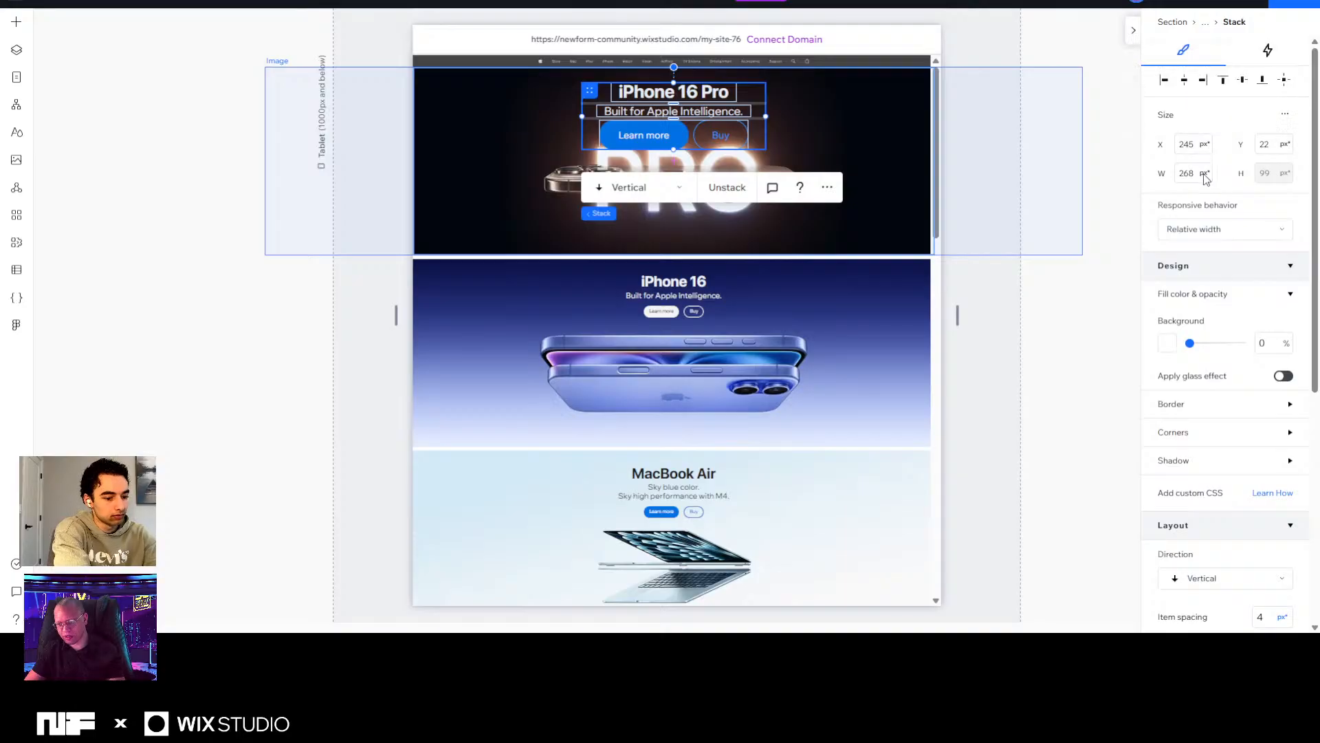
mouse_move(1205, 177)
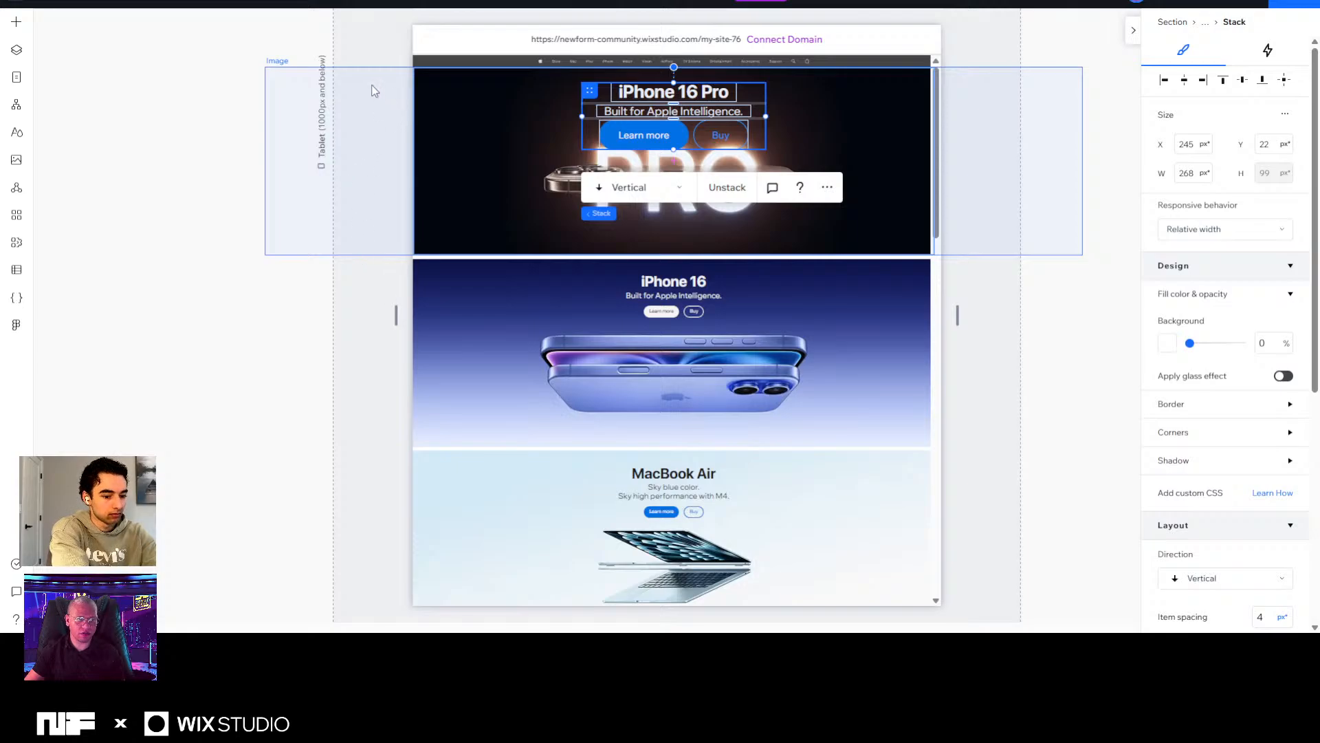
click(487, 140)
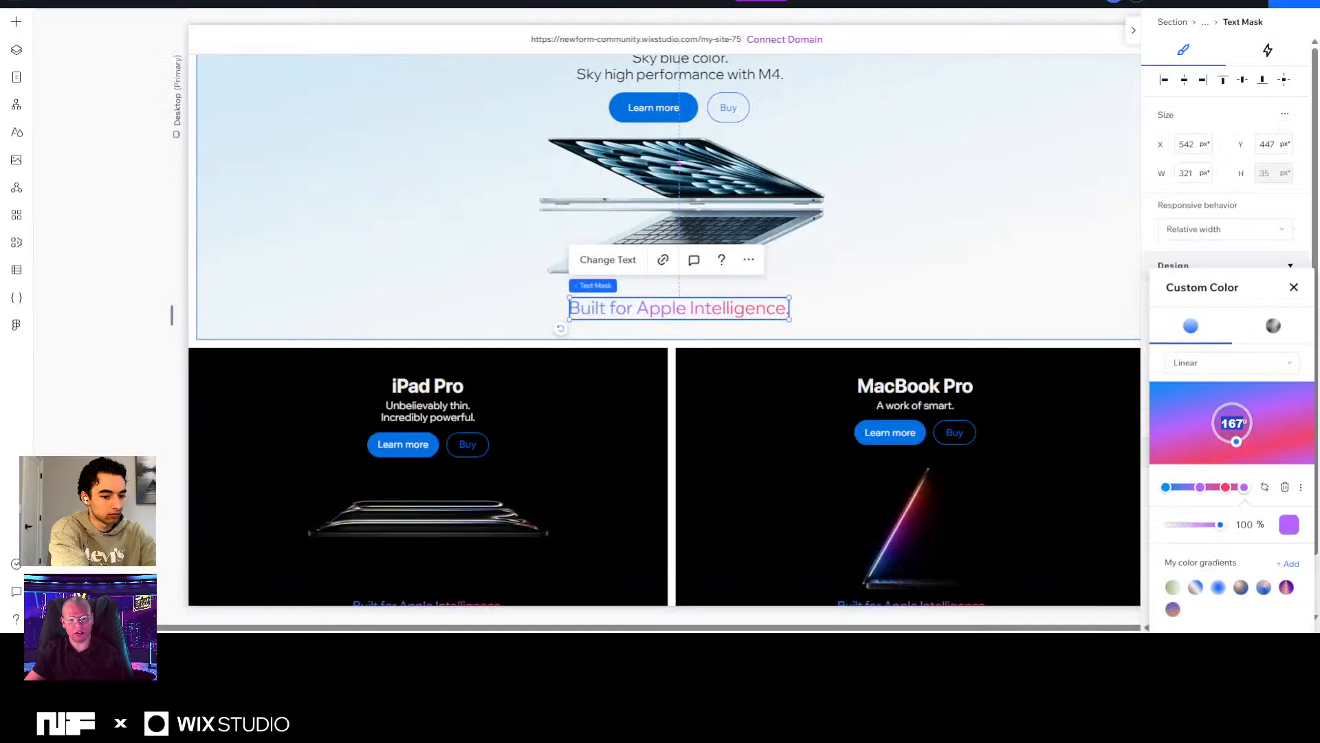
Show the my-site-75 reference page at the Tablet (1000px and below) breakpoint and view its iPhone 16 Pro section.
click(506, 3)
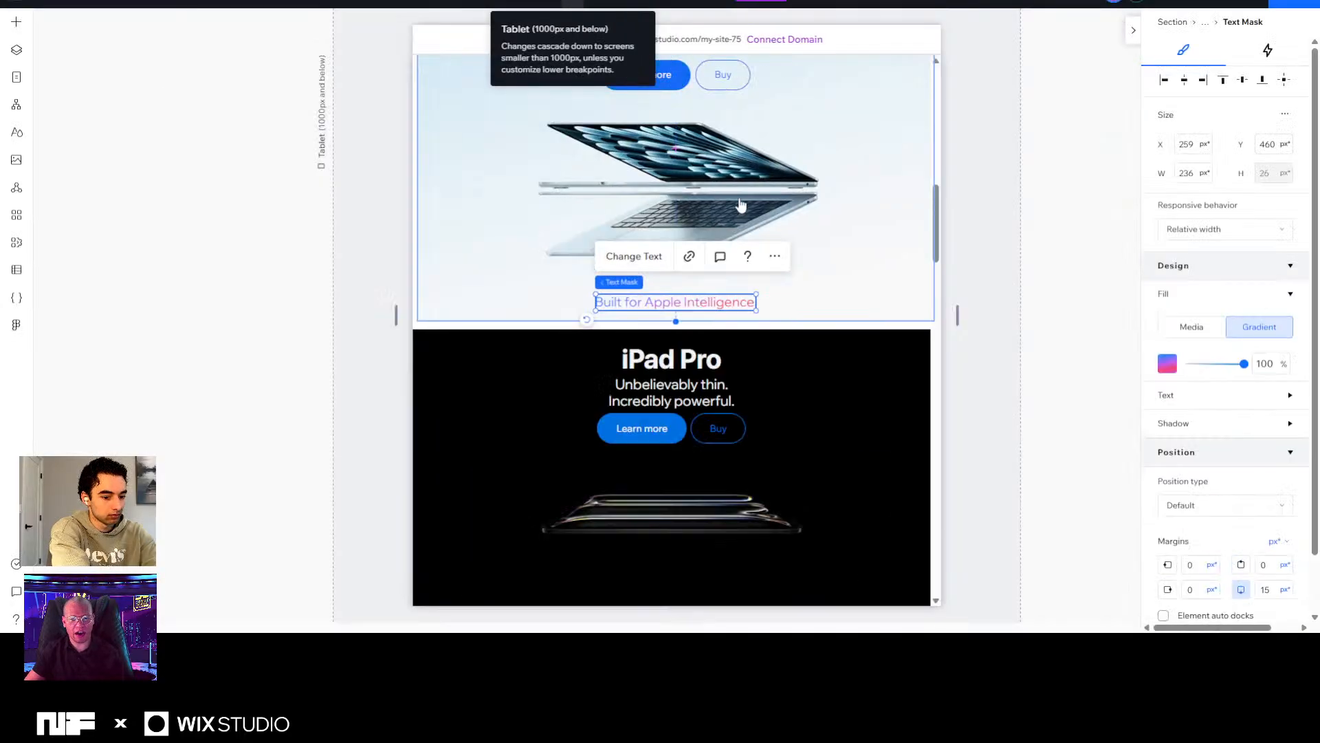
scroll(826, 230, up, 6)
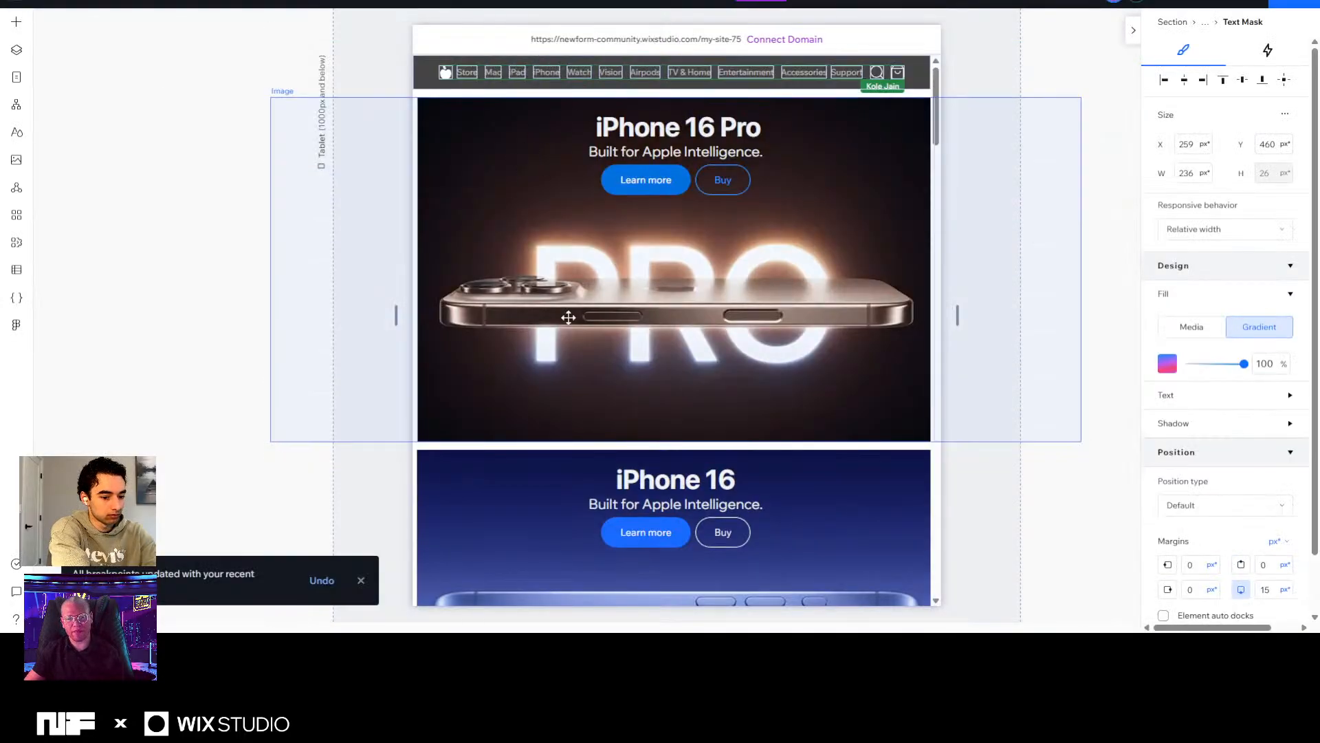
click(1083, 58)
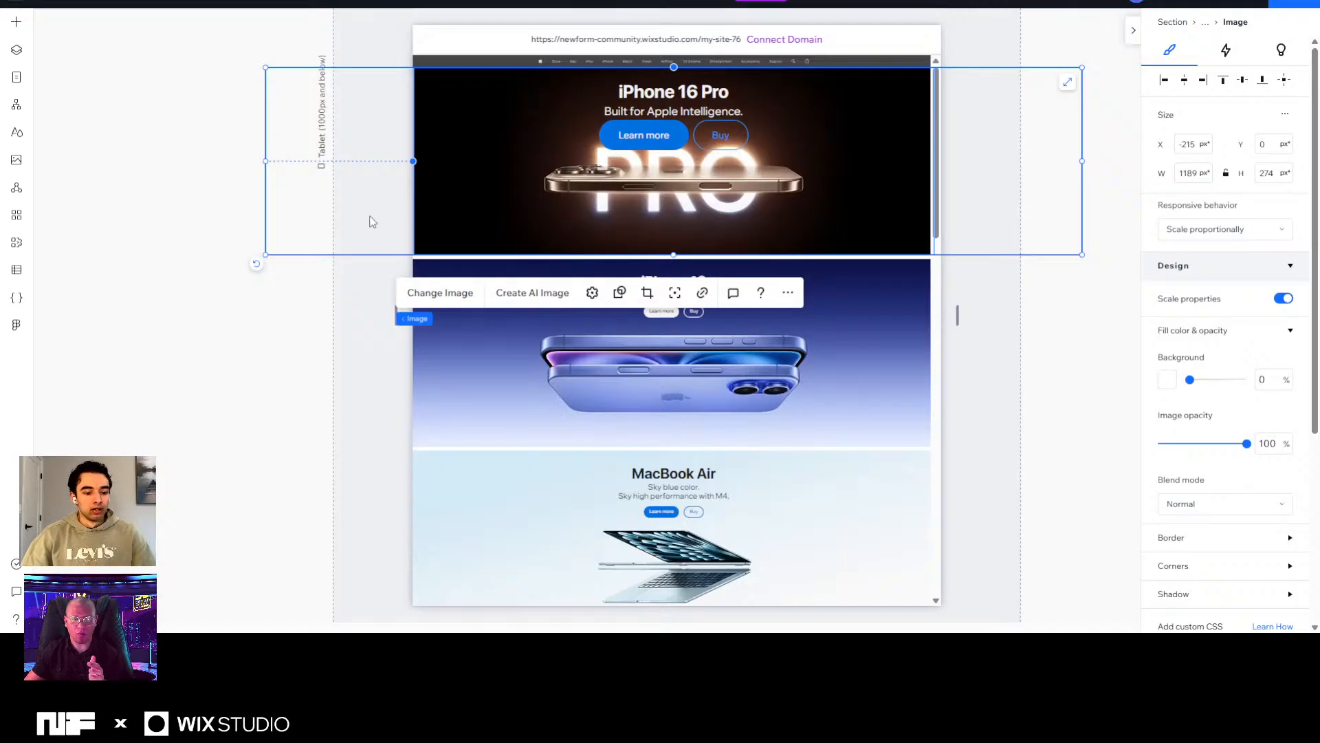
Try extending the height of the container around the iPhone 16 Pro image in my-site-76 to about 441 px and undo the resize.
click(759, 102)
click(885, 195)
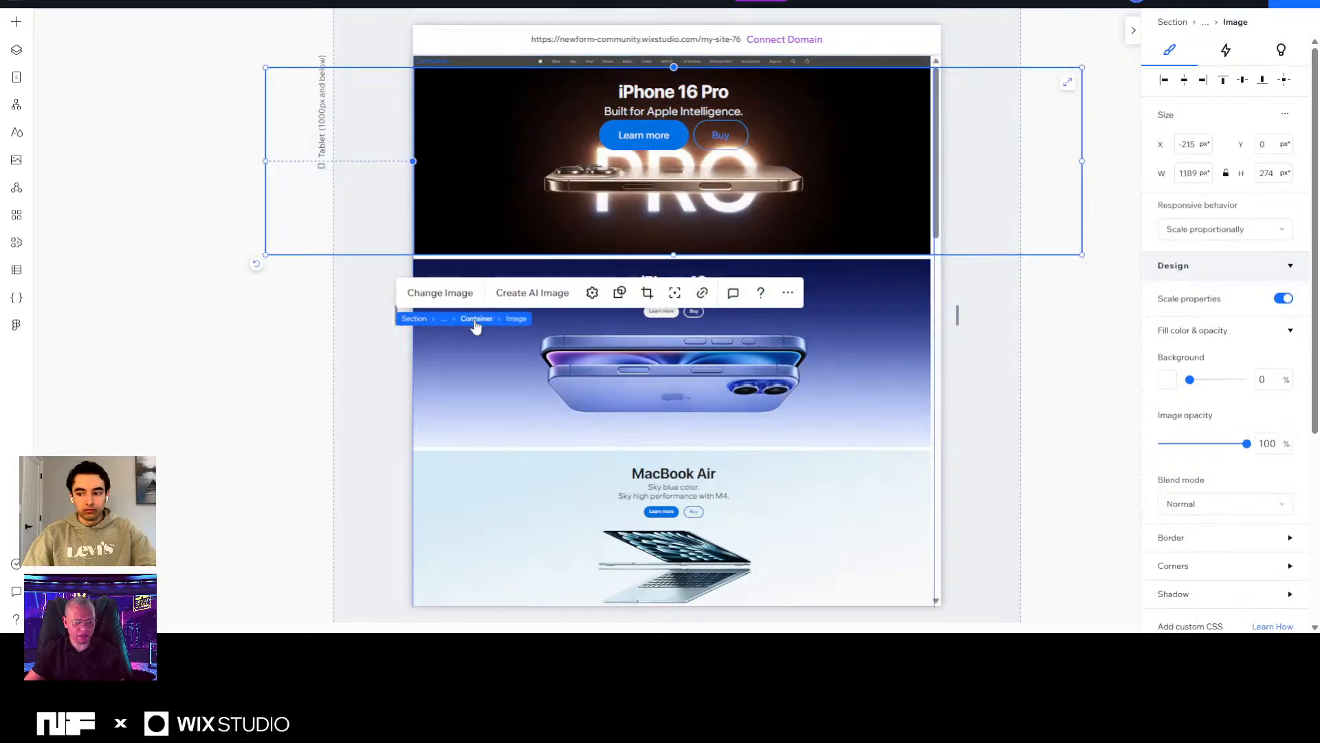
click(476, 319)
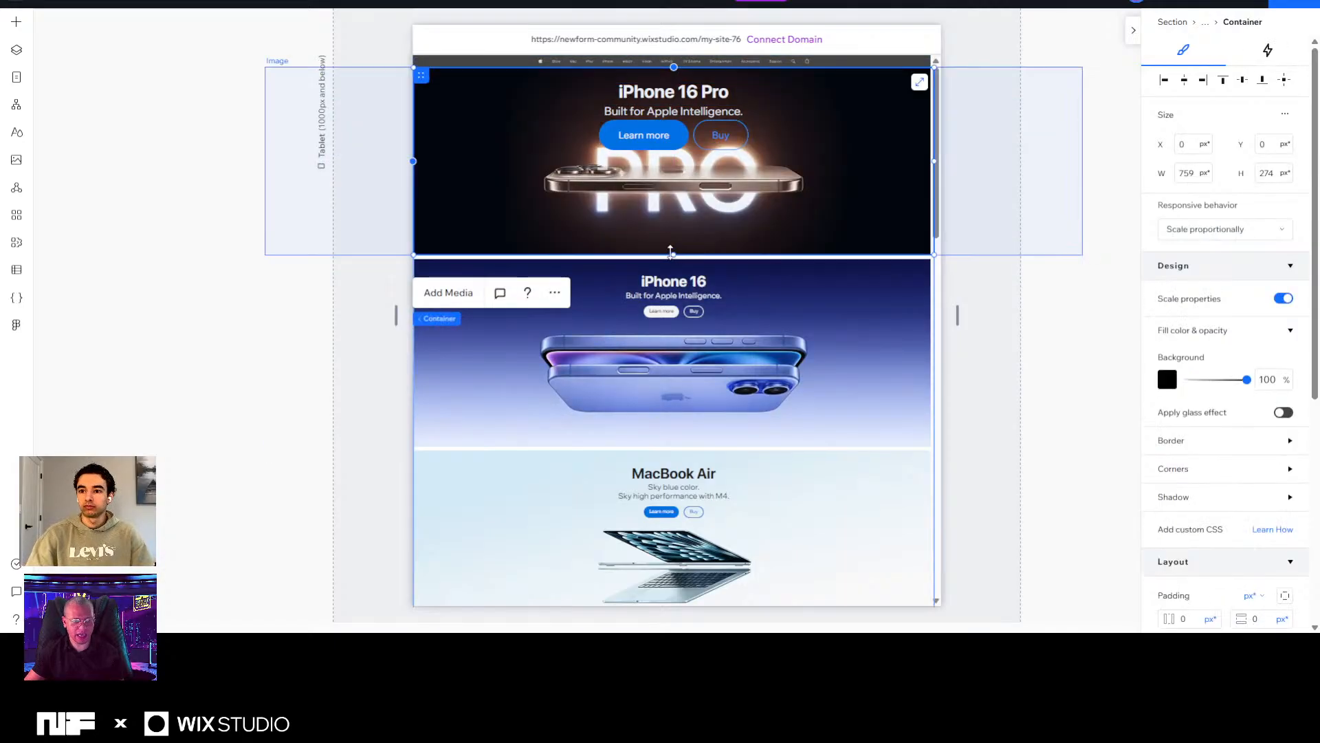
mouse_move(440, 321)
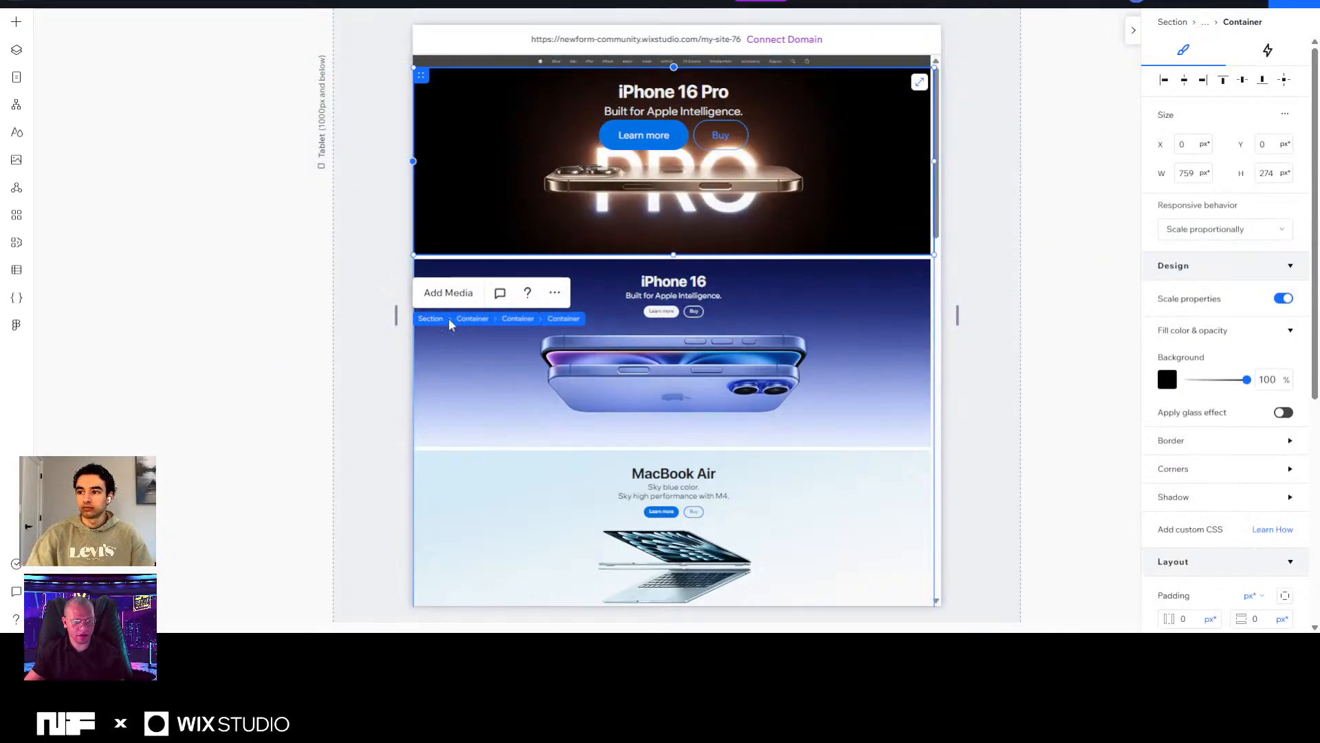
click(510, 320)
click(551, 236)
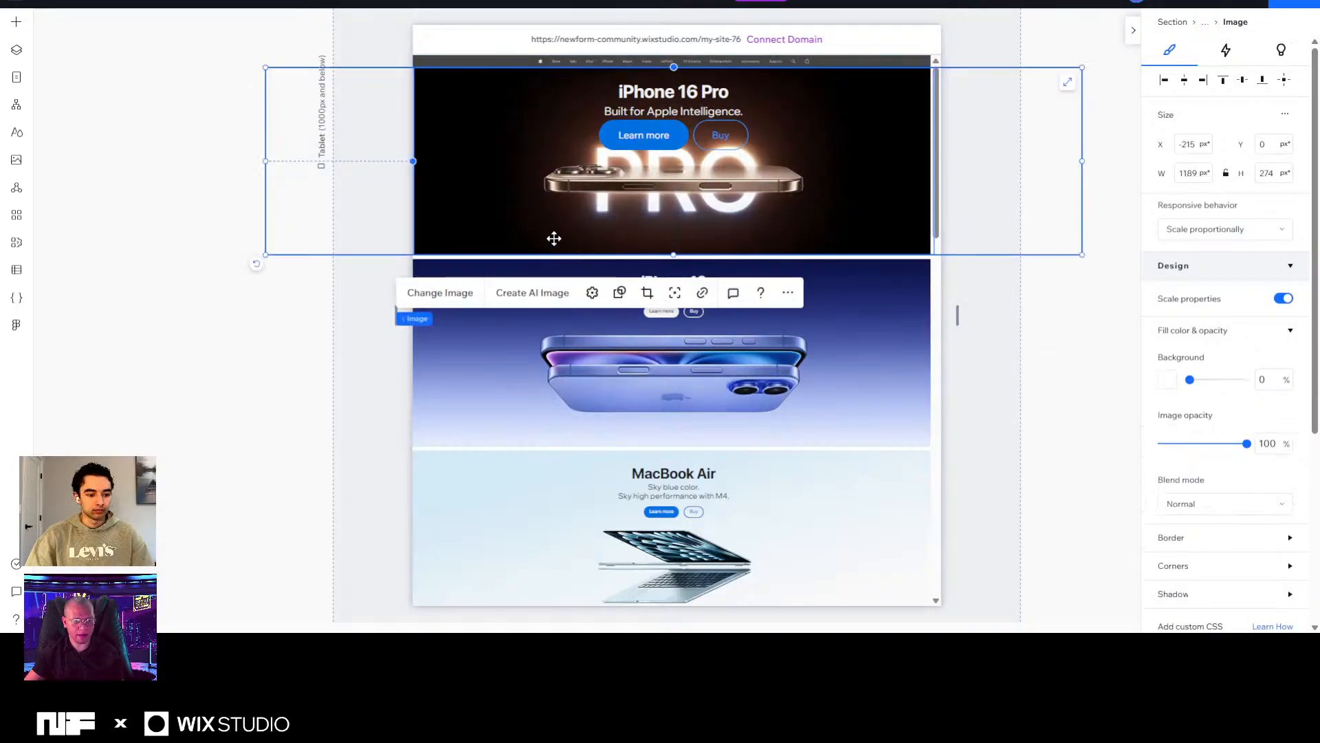
mouse_move(415, 324)
click(476, 319)
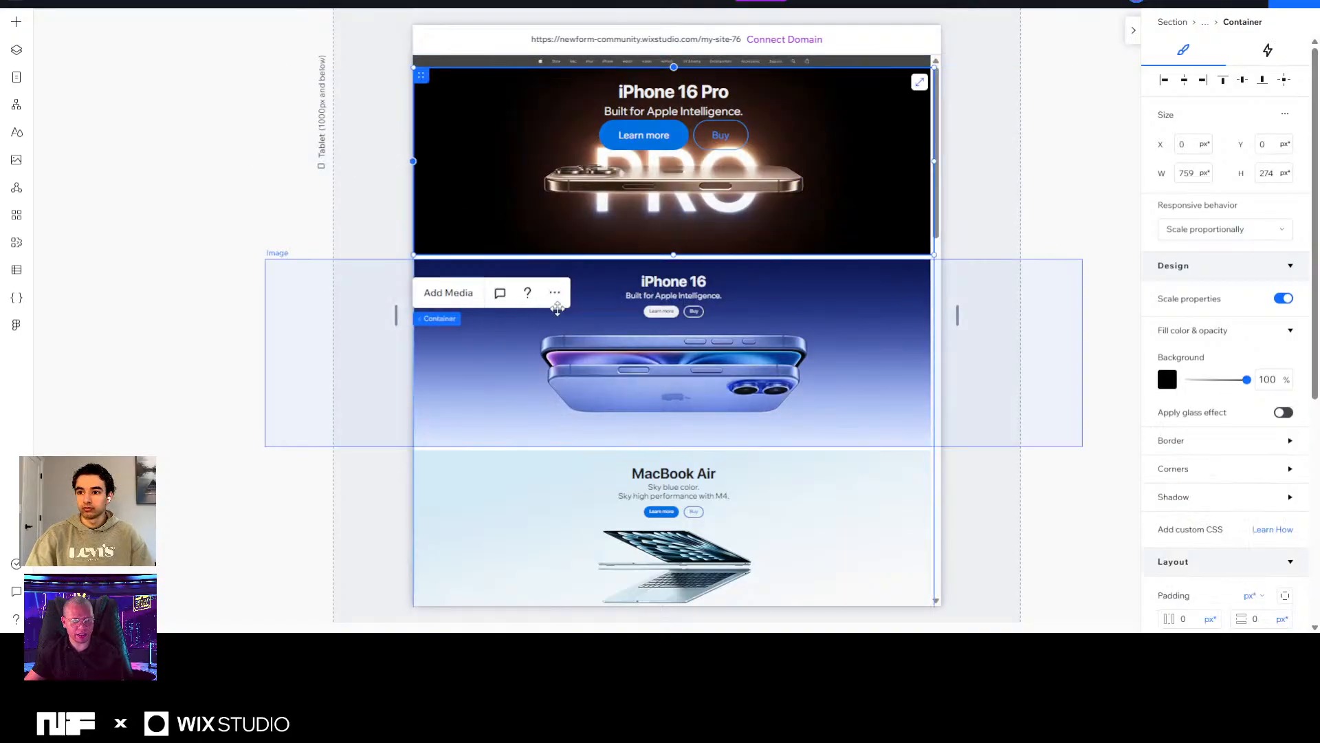
drag(673, 256, 678, 371)
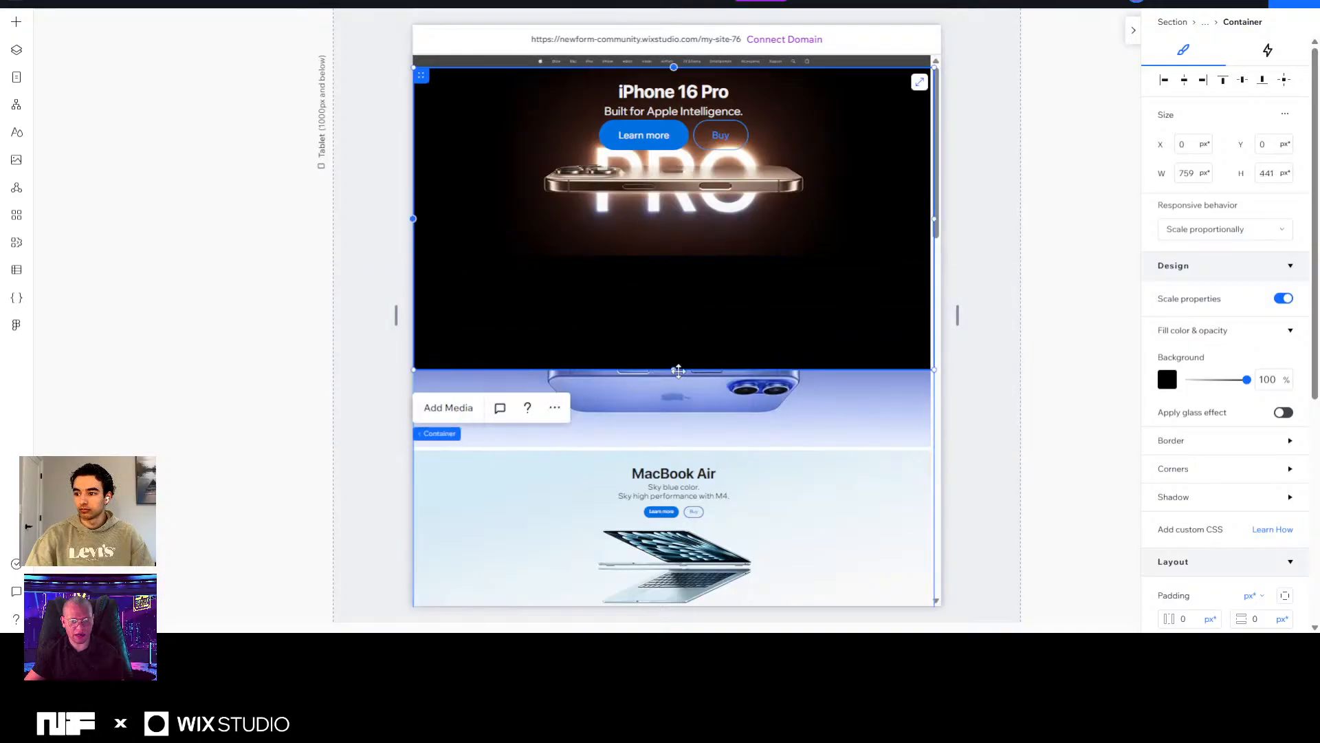
key(ctrl+z)
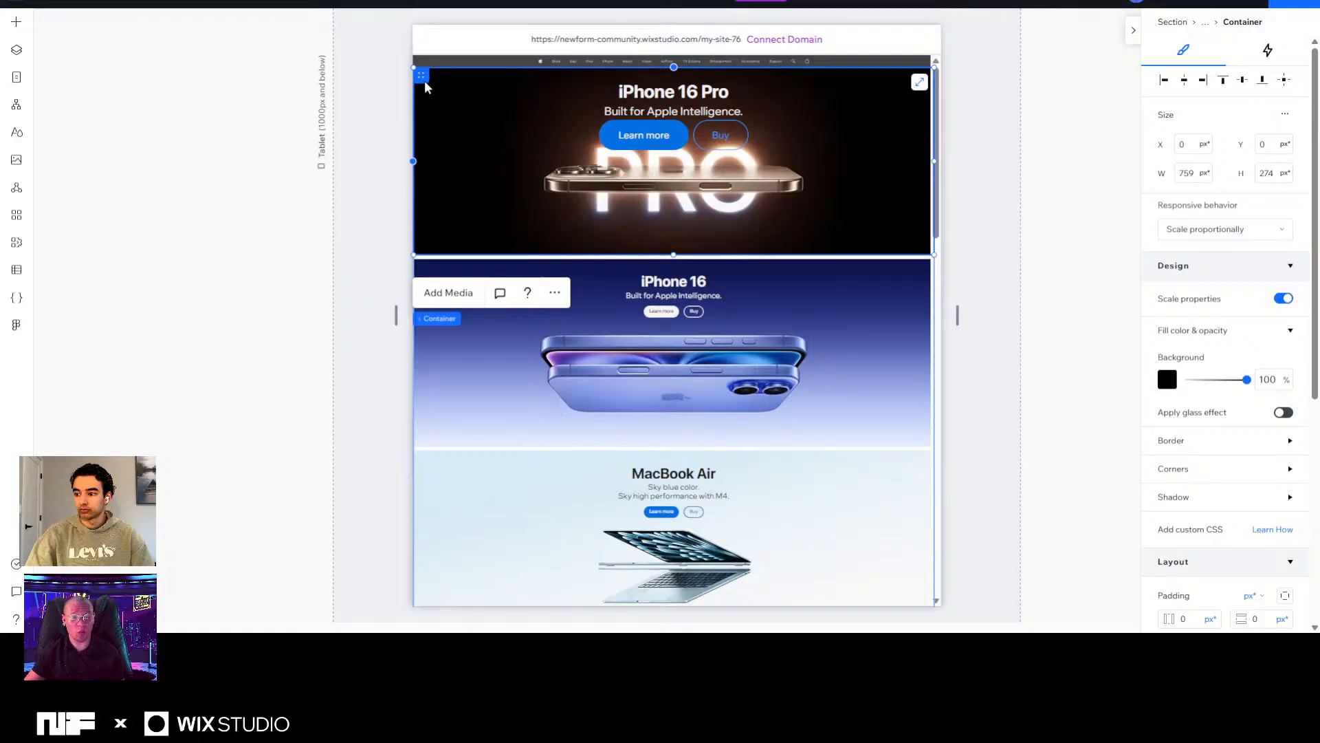
key(Delete)
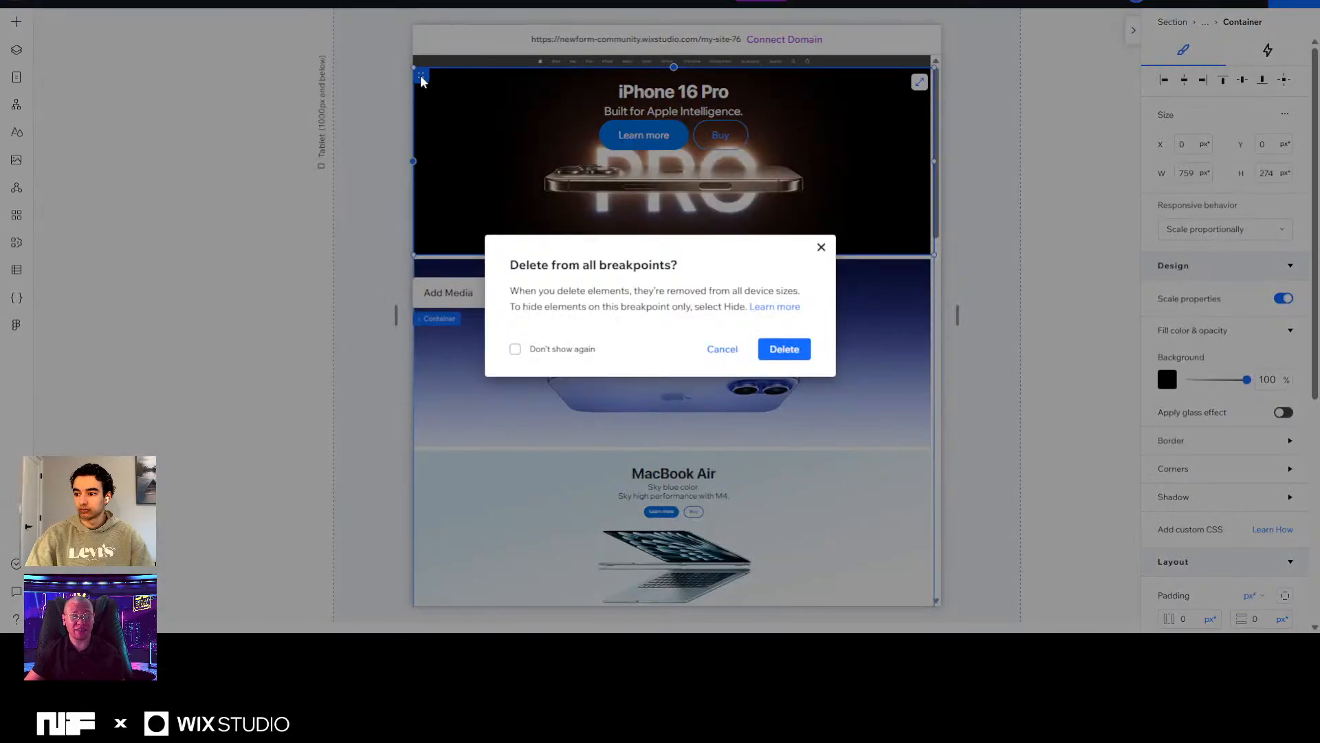
click(722, 349)
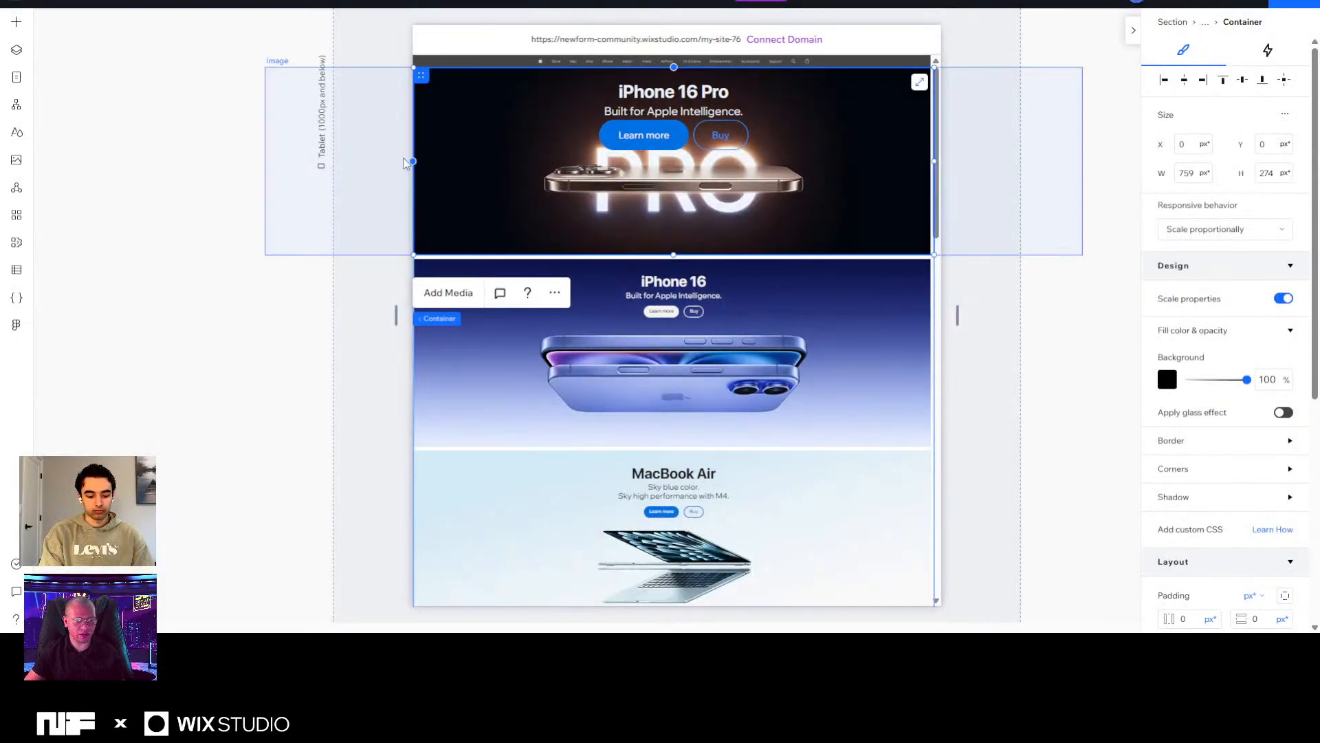
Examine the layer structure of my-site-75, looking at the header and the "3 row products" container inside the first section.
mouse_move(440, 319)
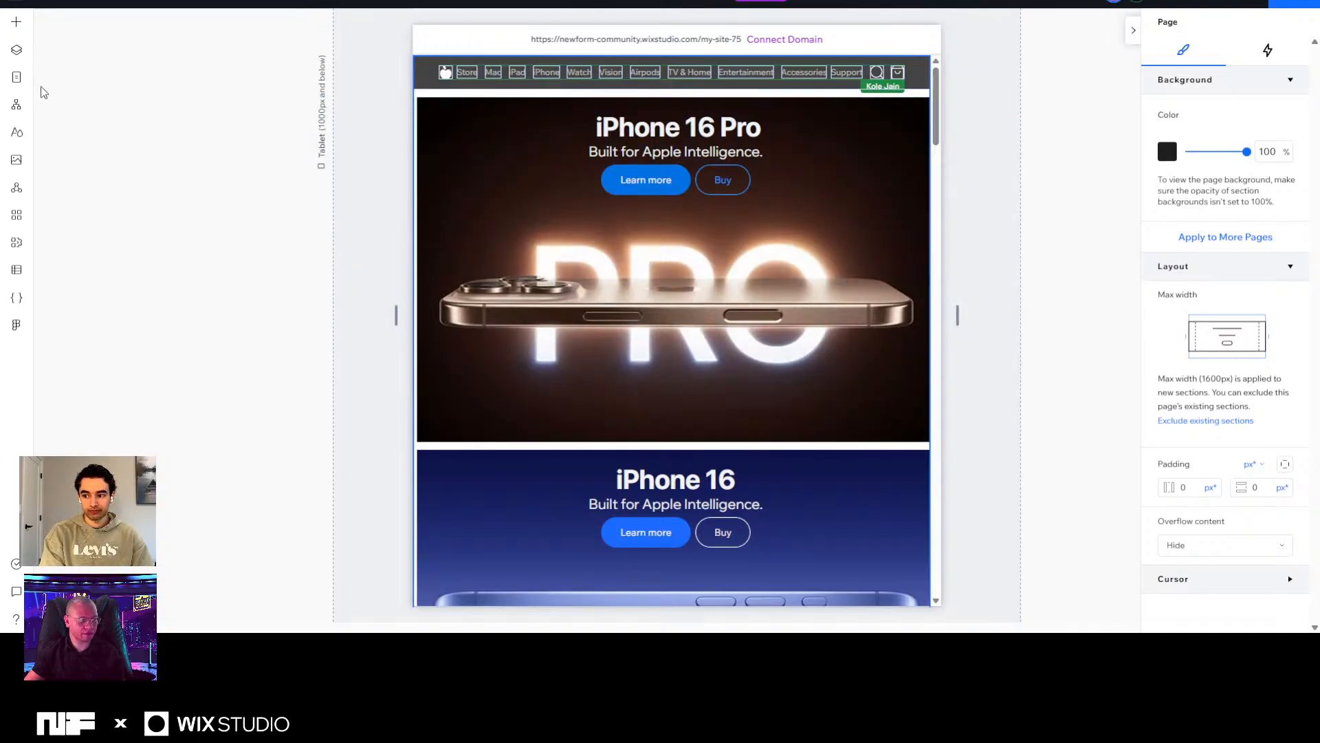
click(18, 50)
click(124, 128)
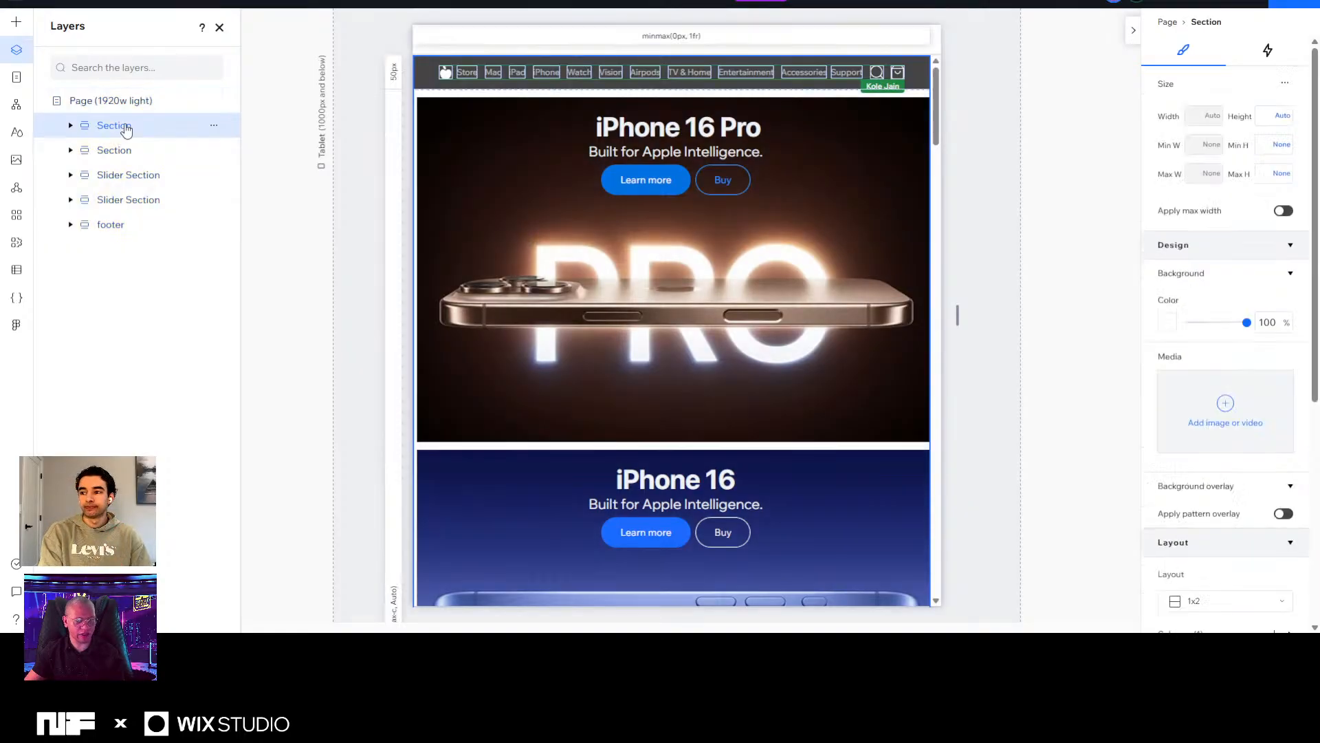
click(70, 125)
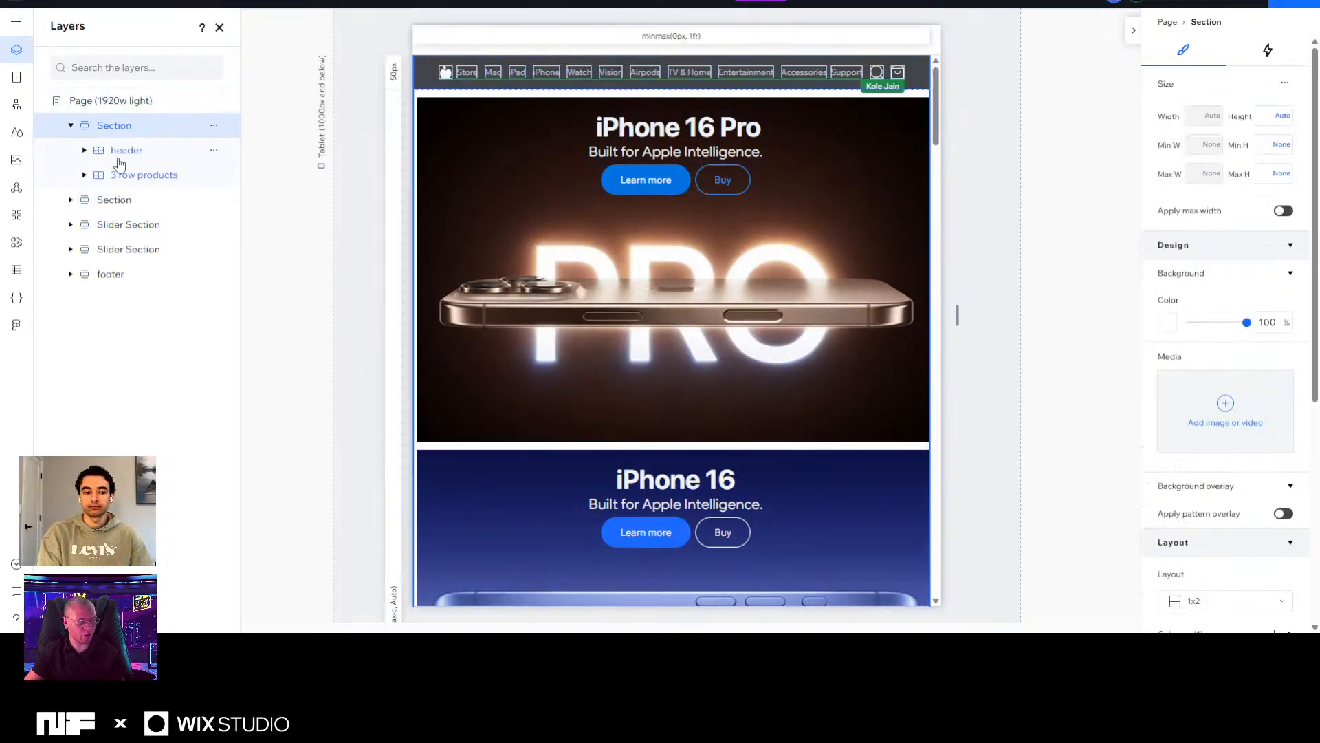
click(126, 152)
click(132, 175)
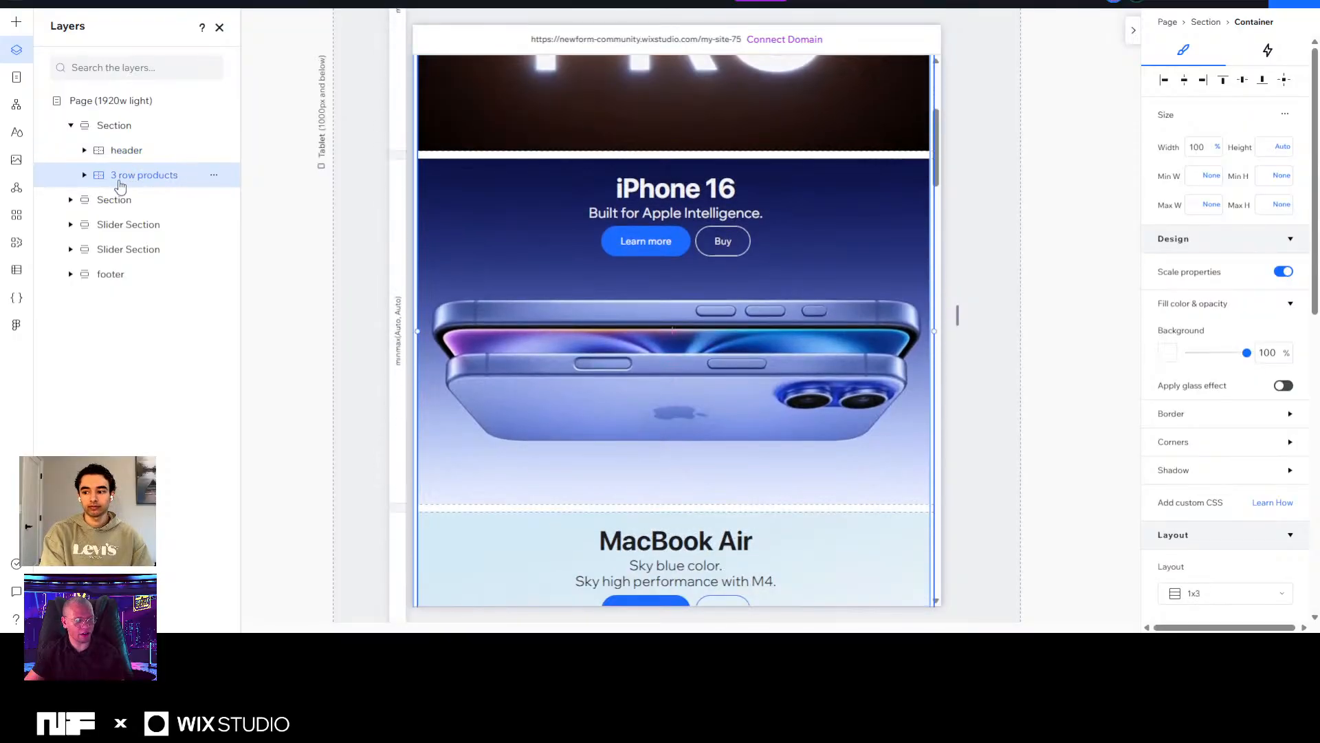
scroll(639, 315, up, 4)
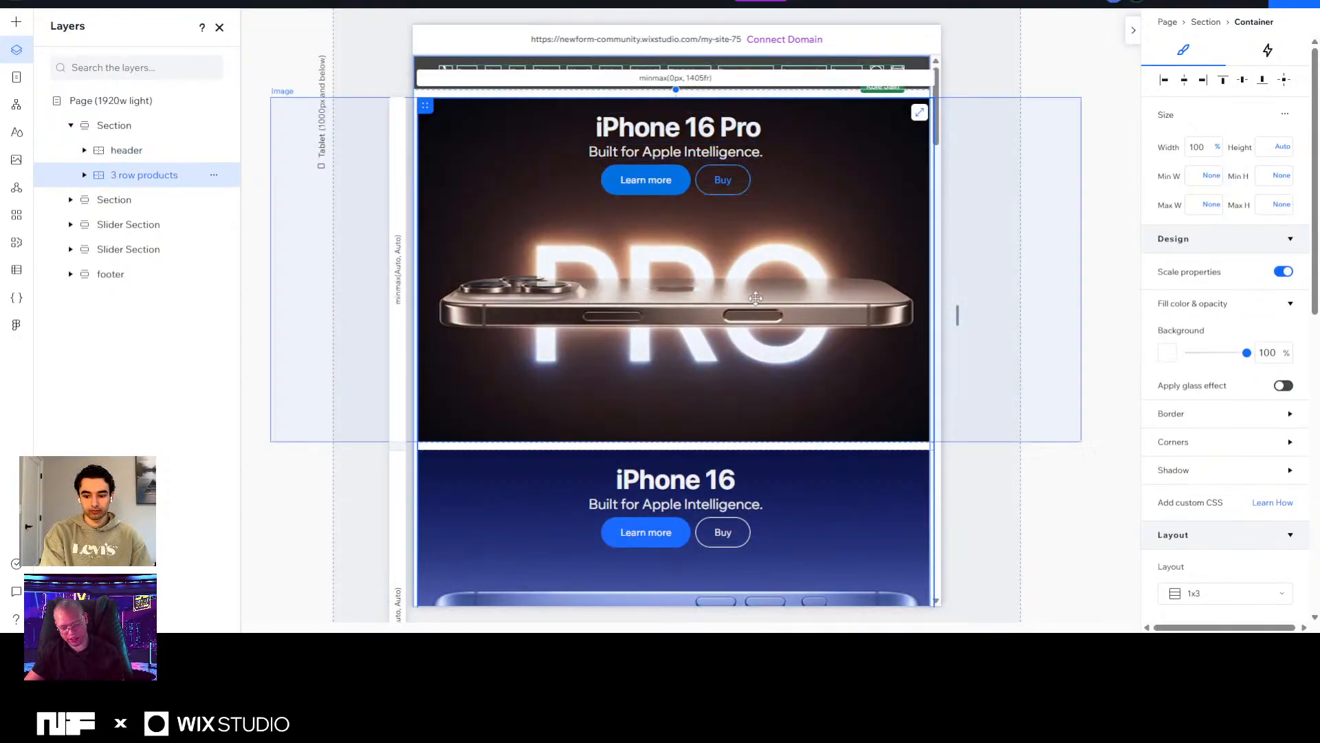
scroll(688, 317, down, 4)
scroll(696, 304, down, 2)
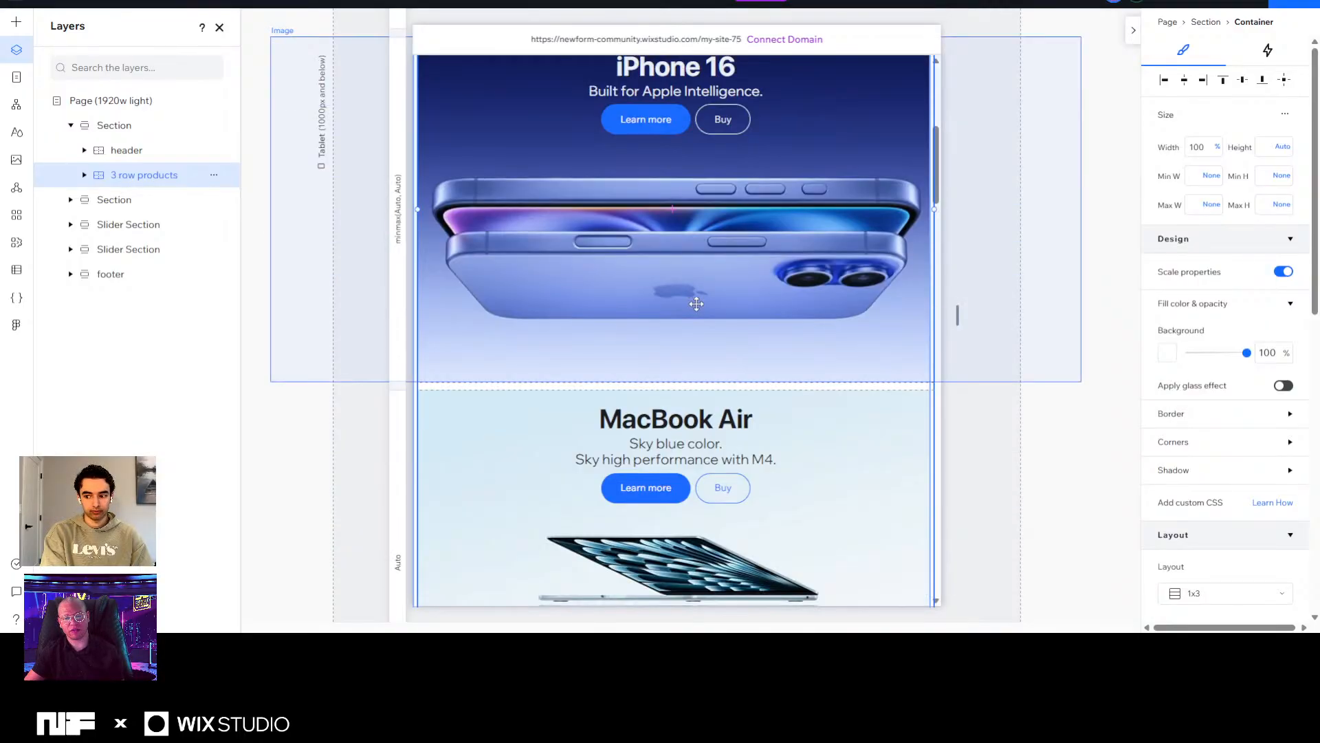
scroll(697, 304, down, 2)
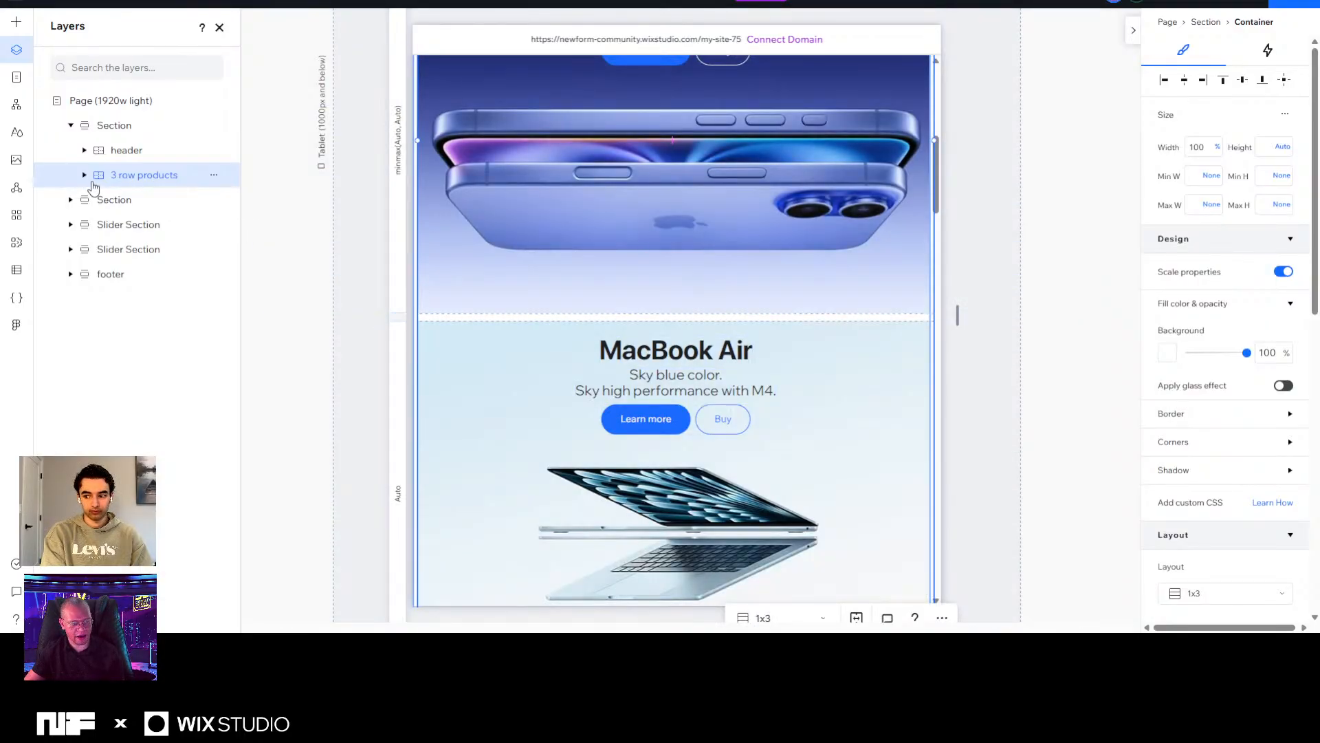
Inspect the "3 row products" container's nested containers, its grid layout options and its three rows on the canvas.
click(85, 176)
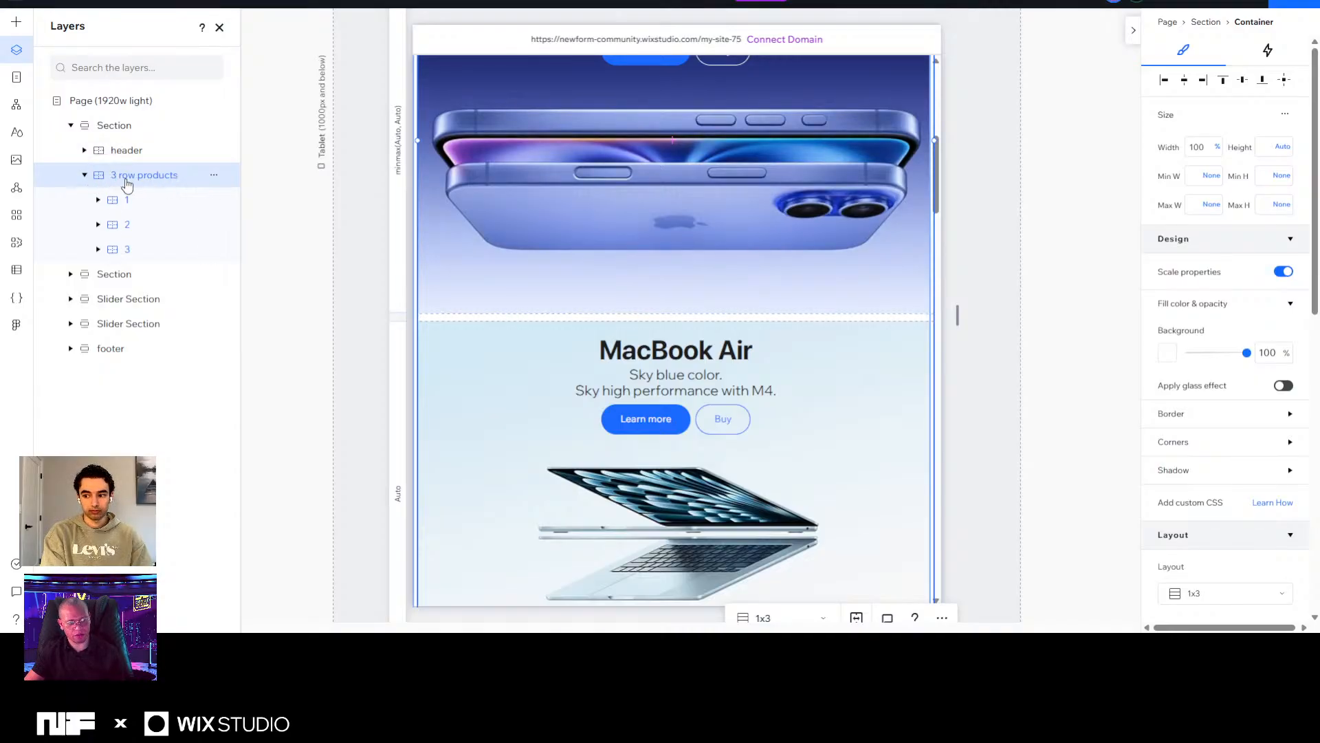
scroll(1197, 472, down, 3)
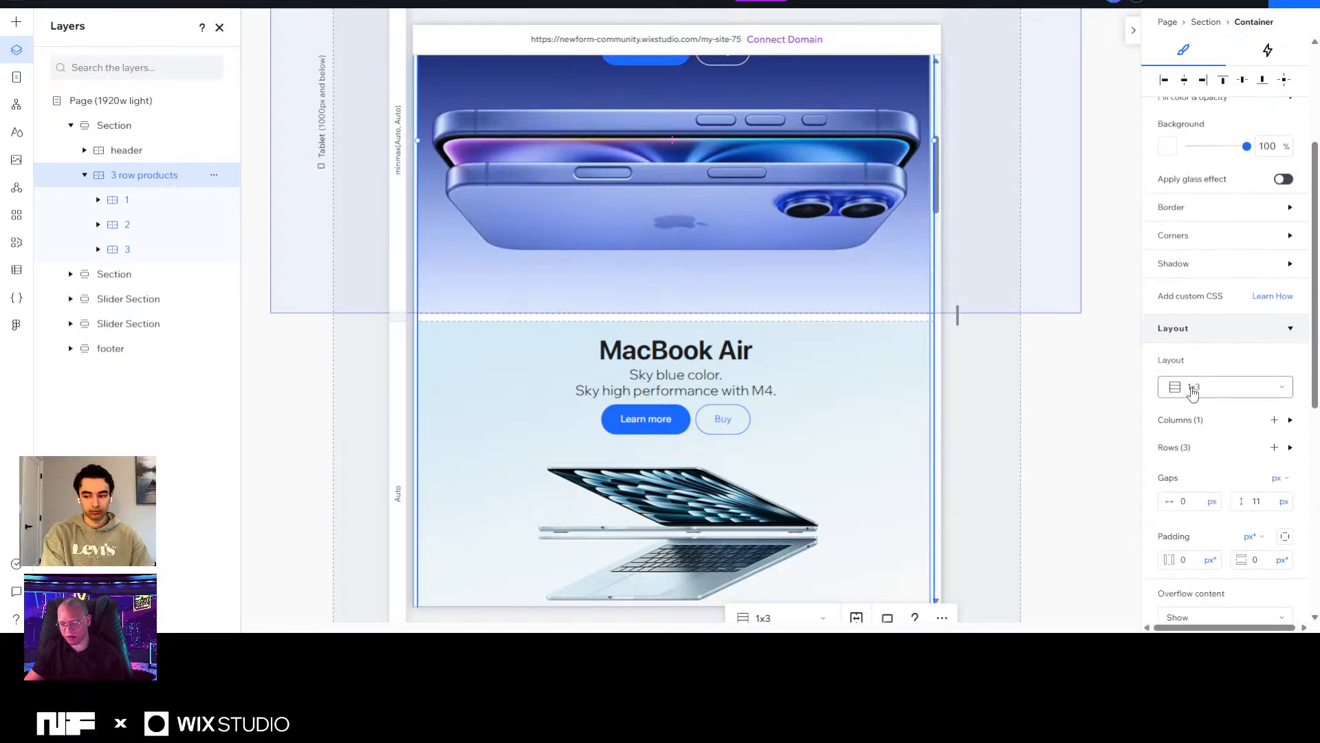
click(1191, 387)
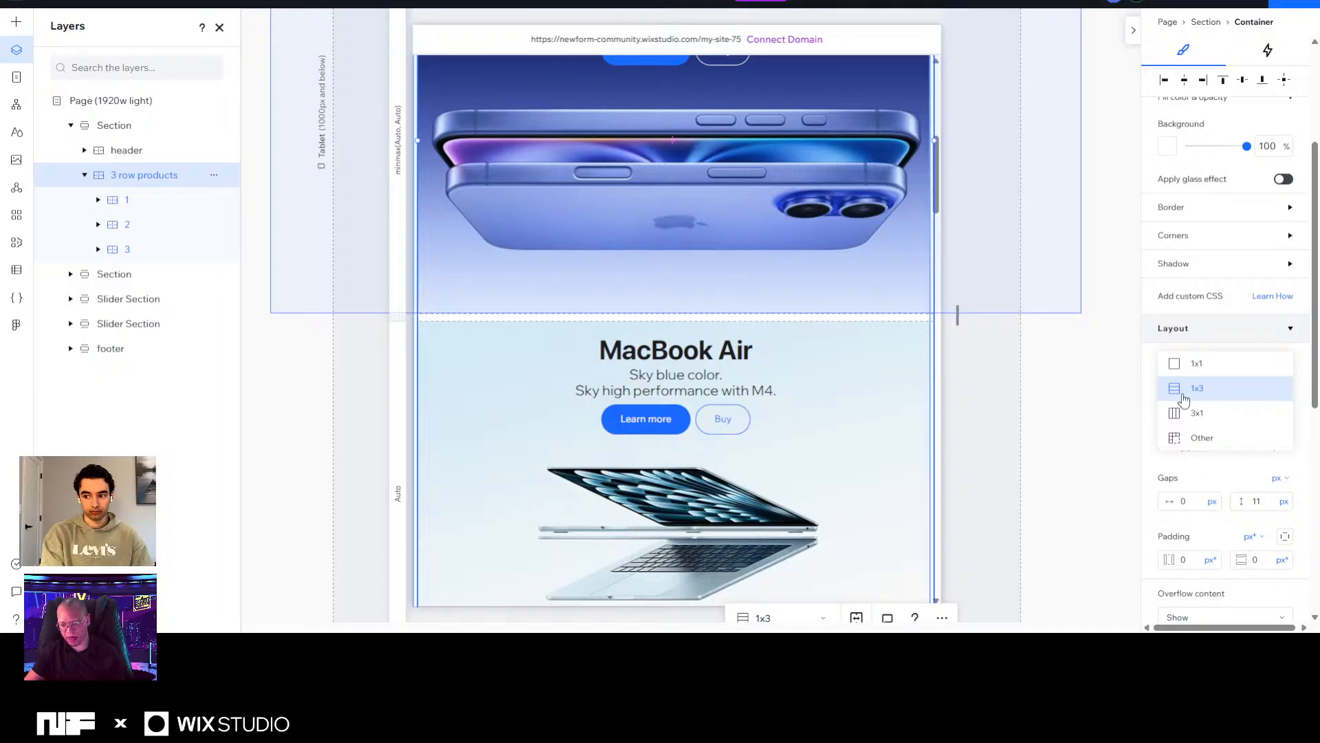
click(1110, 366)
scroll(1025, 398, up, 6)
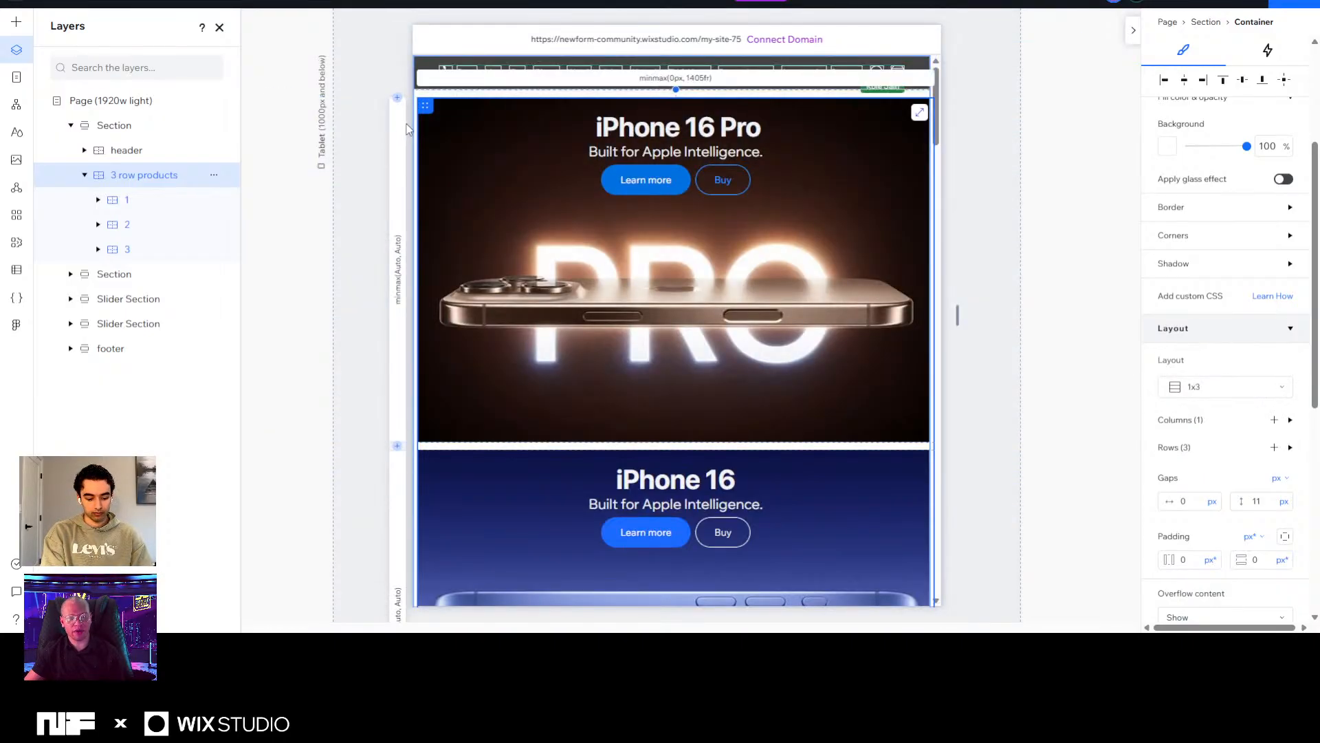
scroll(987, 227, down, 5)
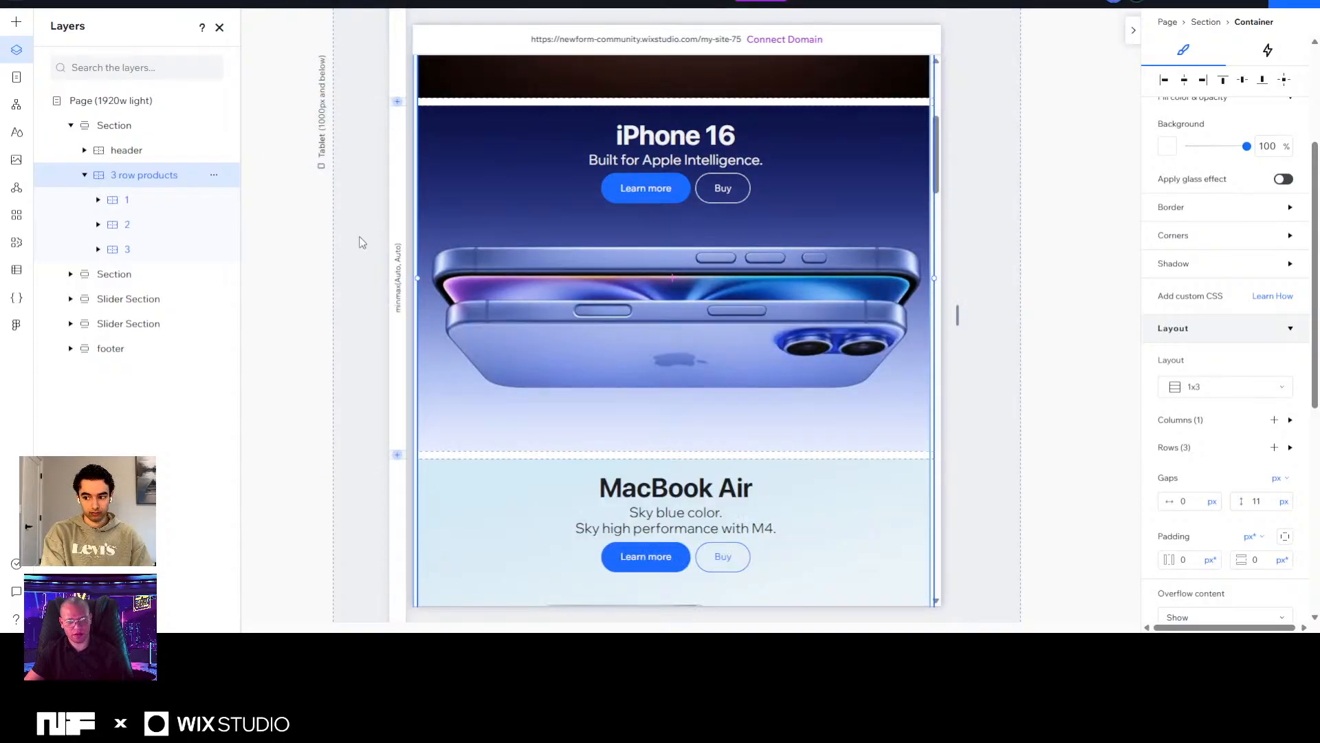
scroll(408, 245, down, 5)
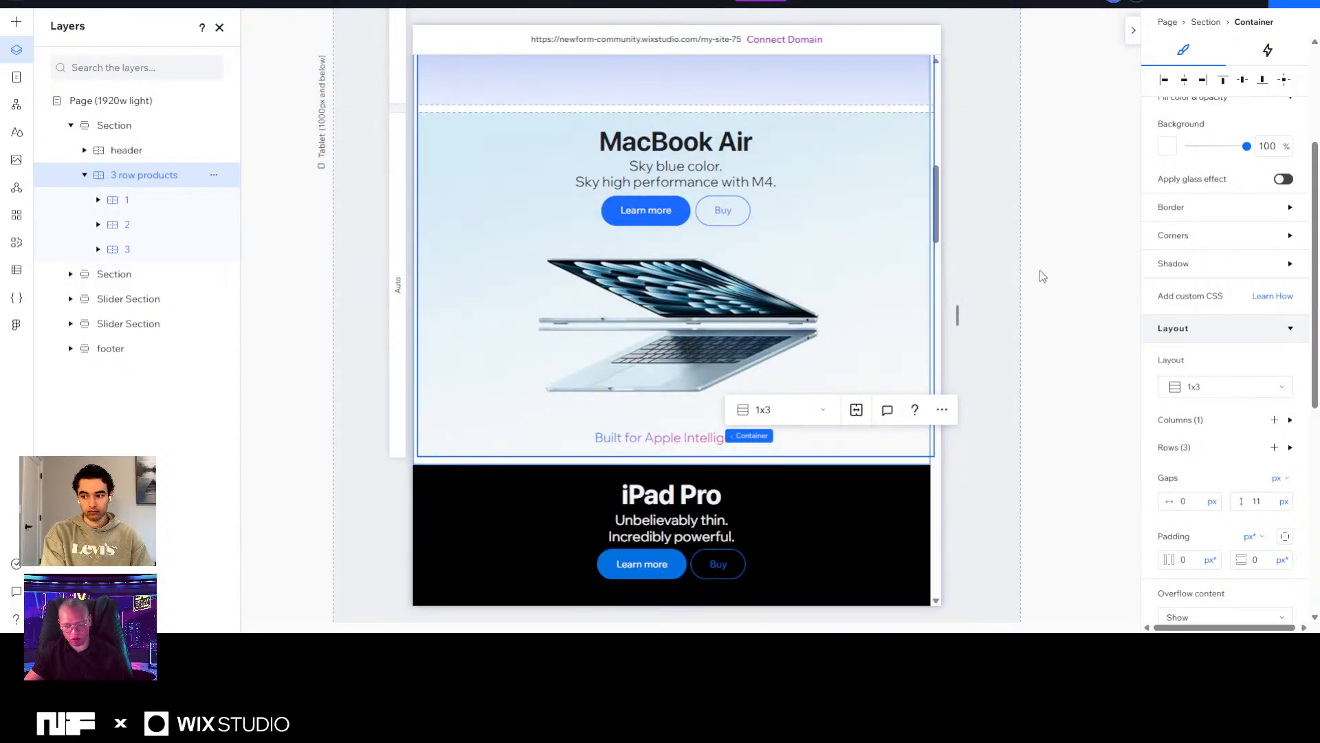
click(130, 204)
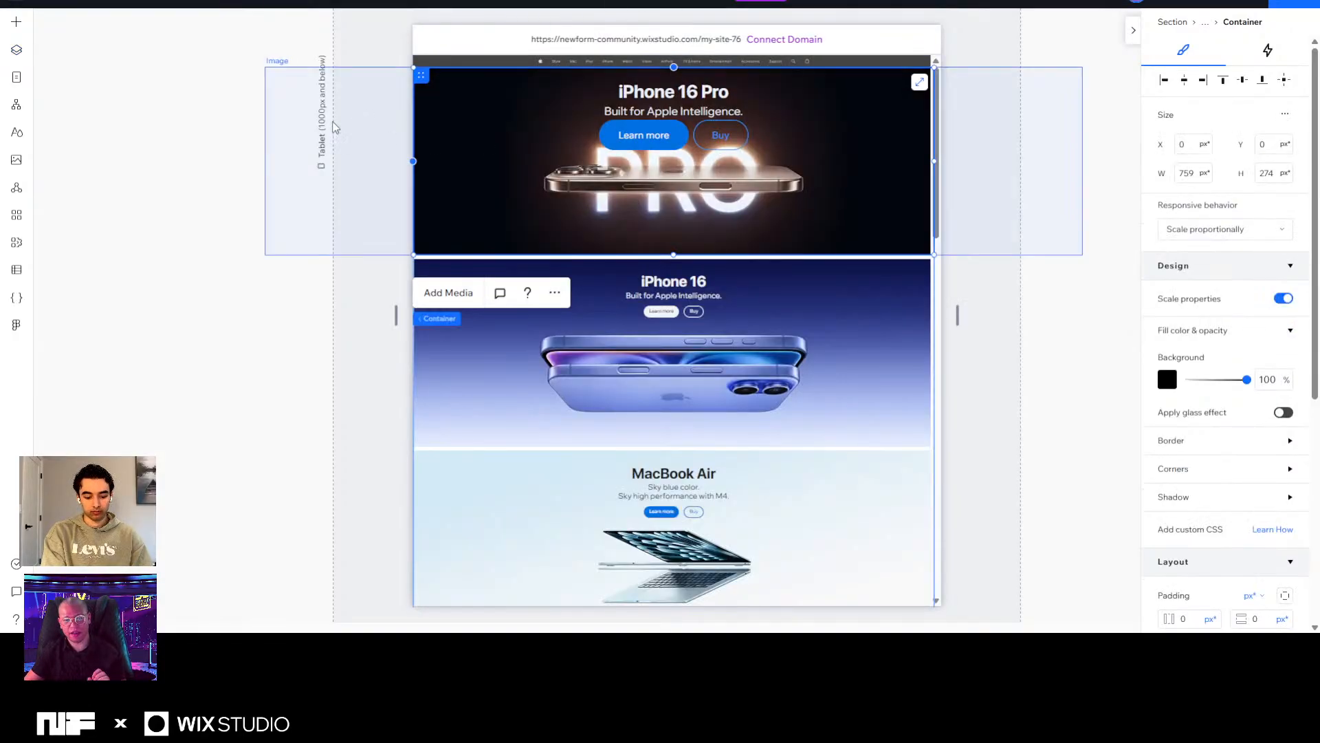
Examine the layer structure of my-site-76, stepping through the three nested product containers inside the section and their layout options.
click(17, 55)
click(132, 200)
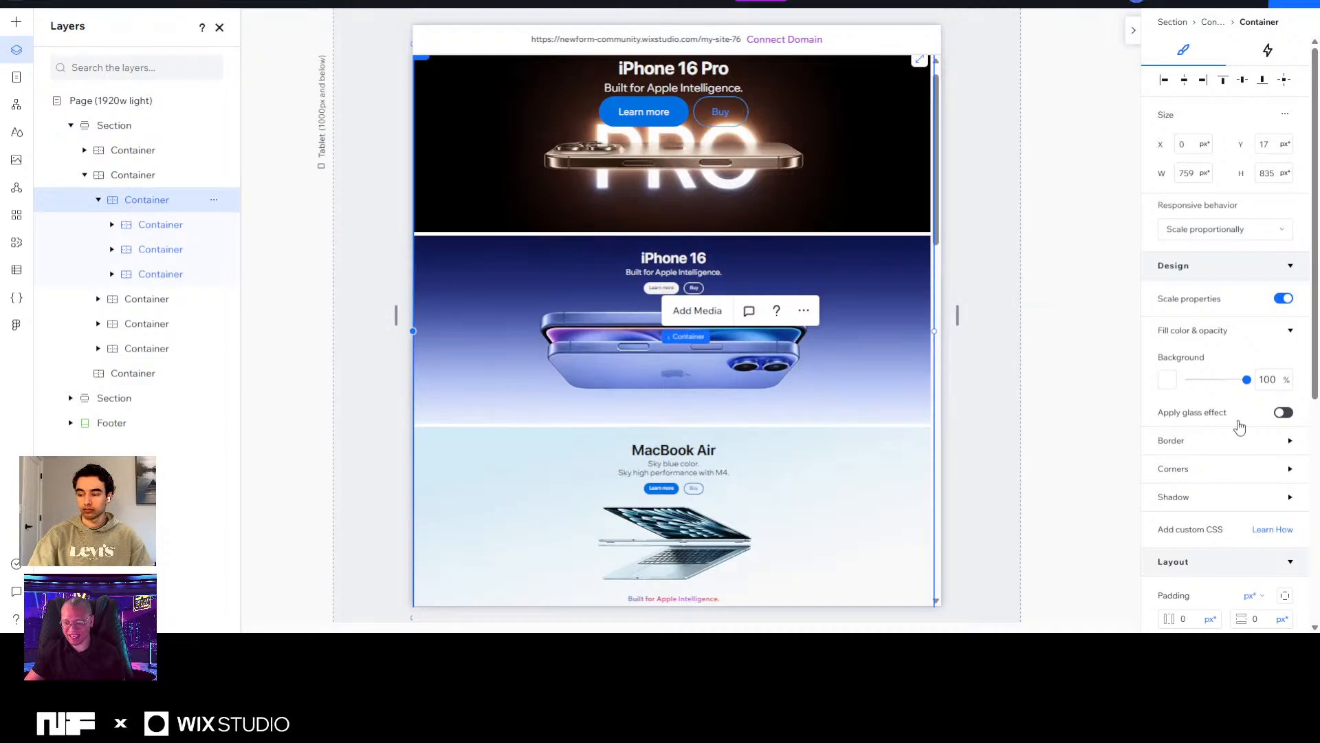
scroll(1236, 517, down, 2)
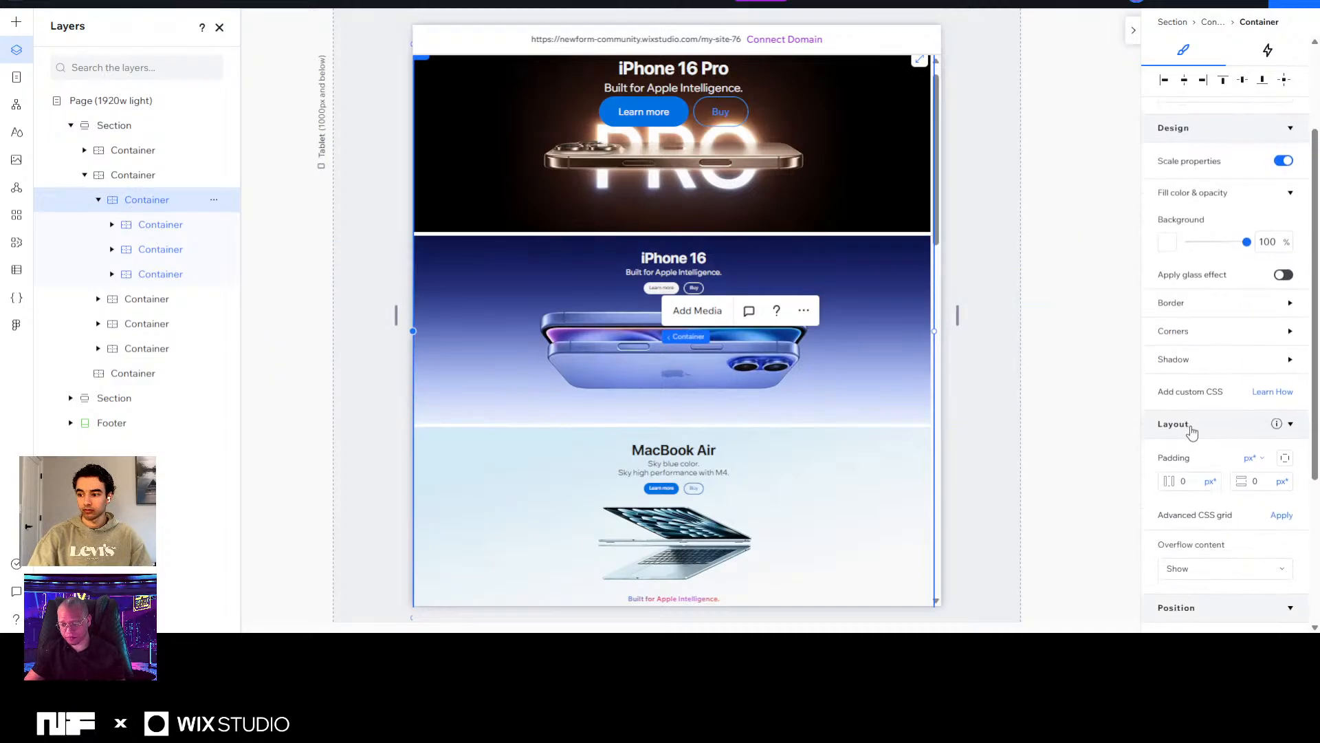
click(154, 225)
click(155, 249)
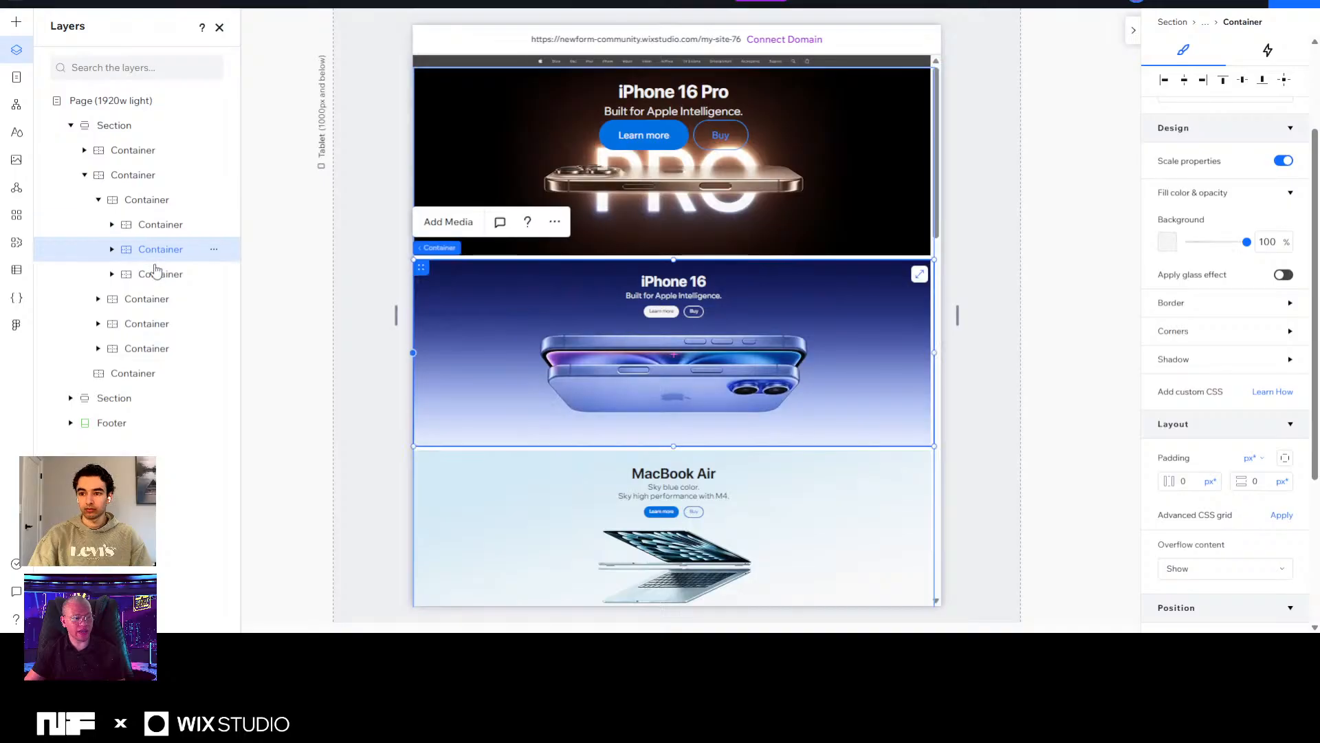
click(157, 273)
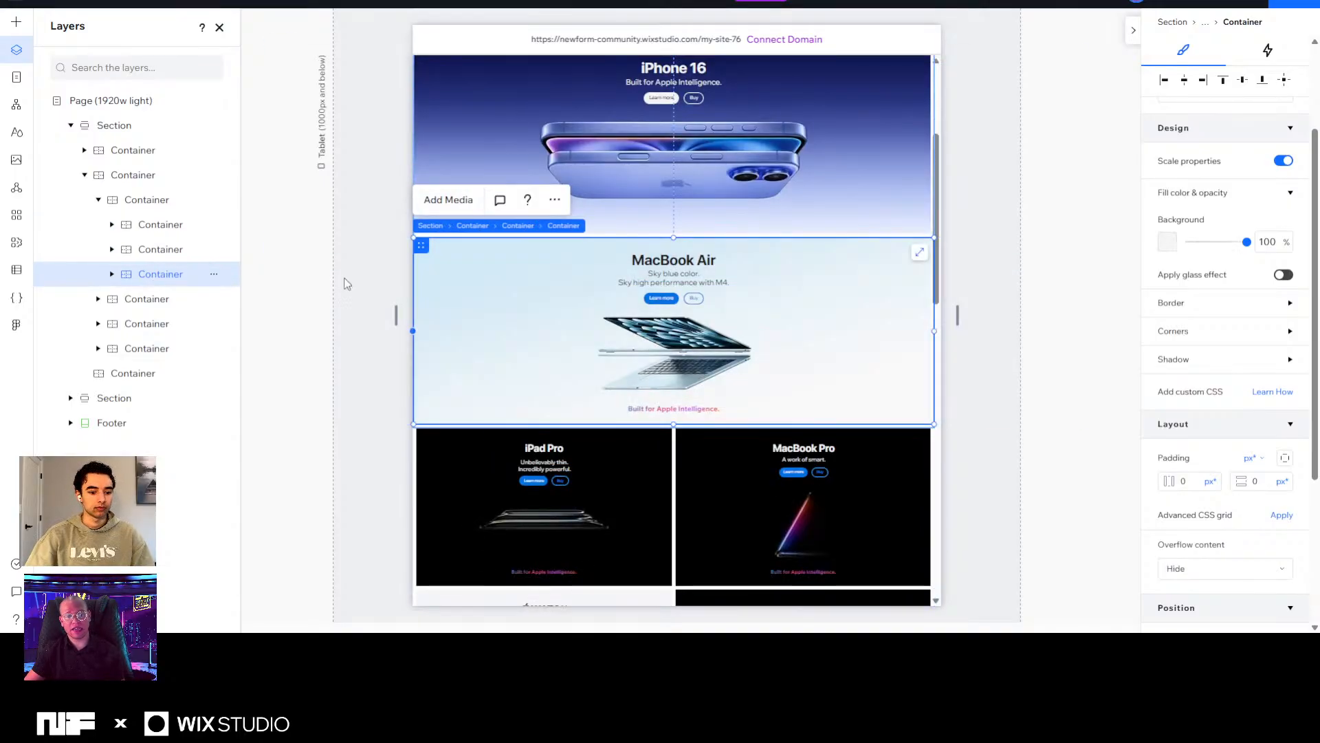
scroll(347, 283, up, 1)
scroll(347, 278, up, 2)
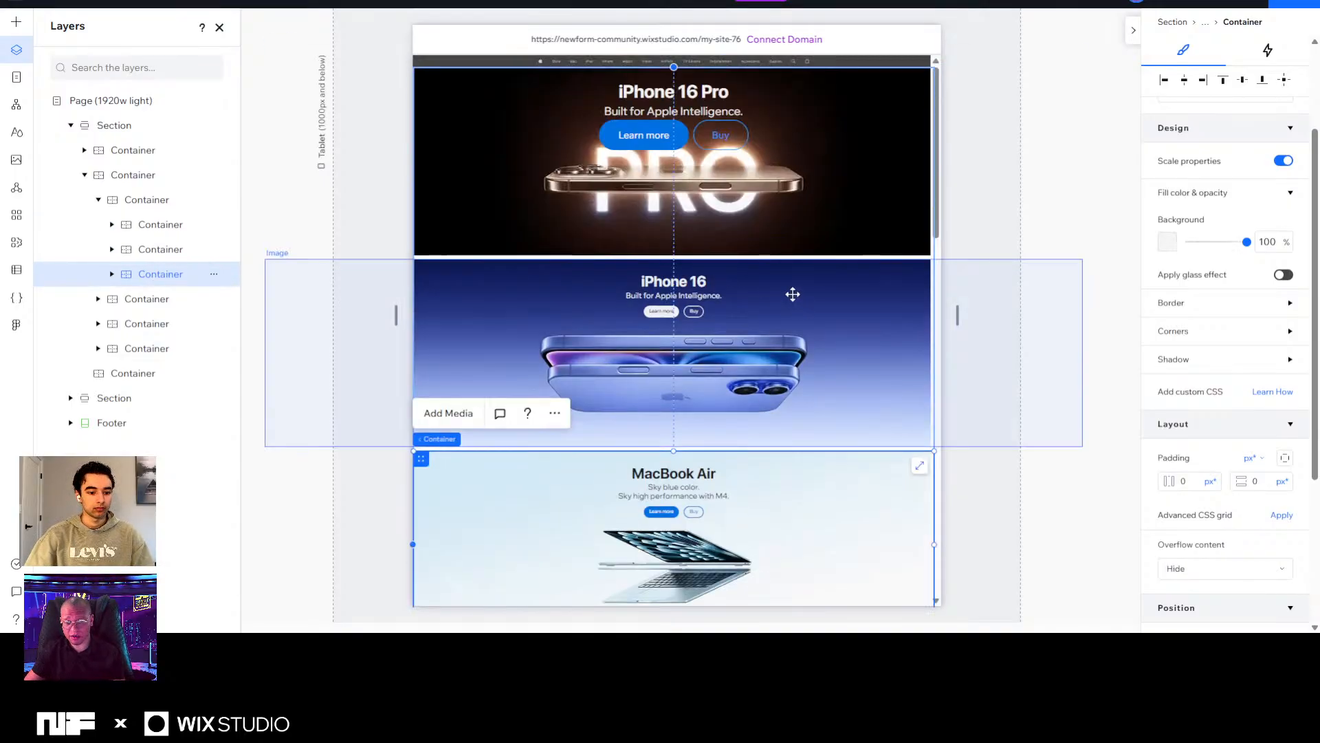
click(1074, 100)
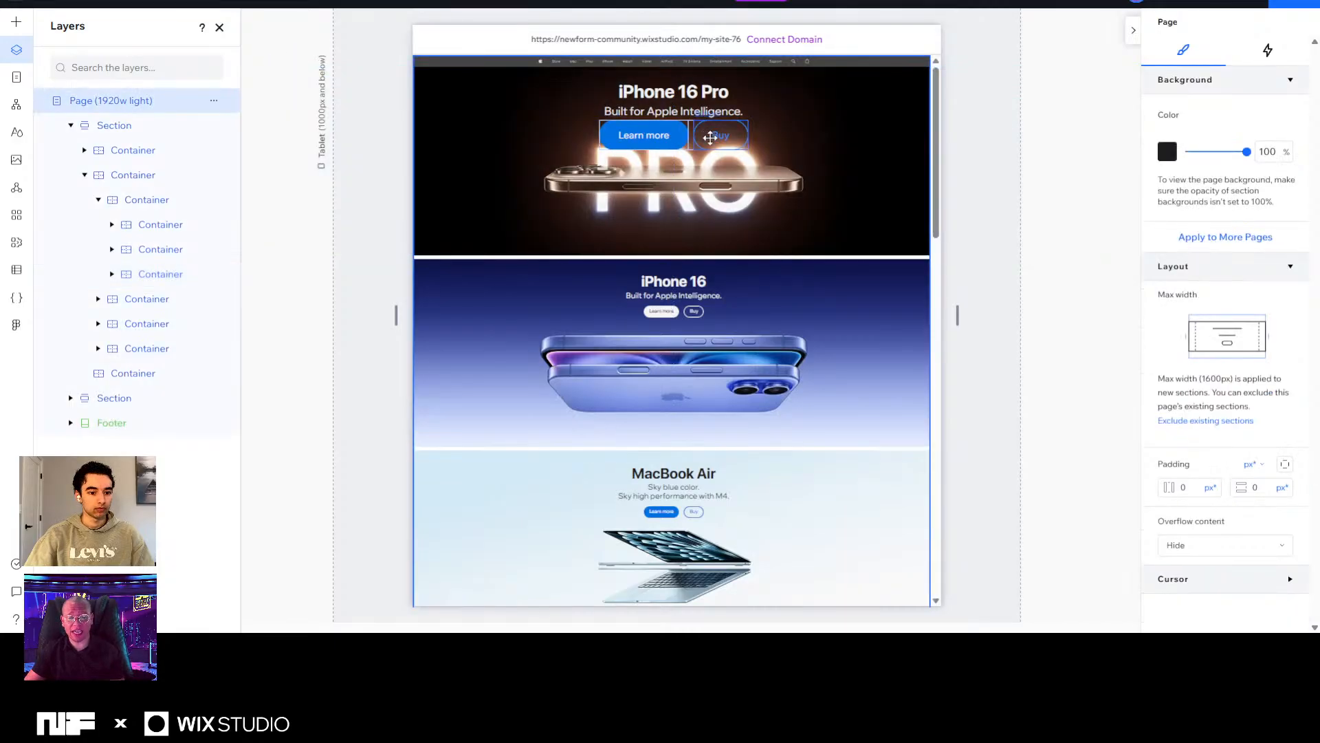
Inspect the iPhone 16 heading's text properties and review the product sections of my-site-76 at the tablet breakpoint.
click(683, 282)
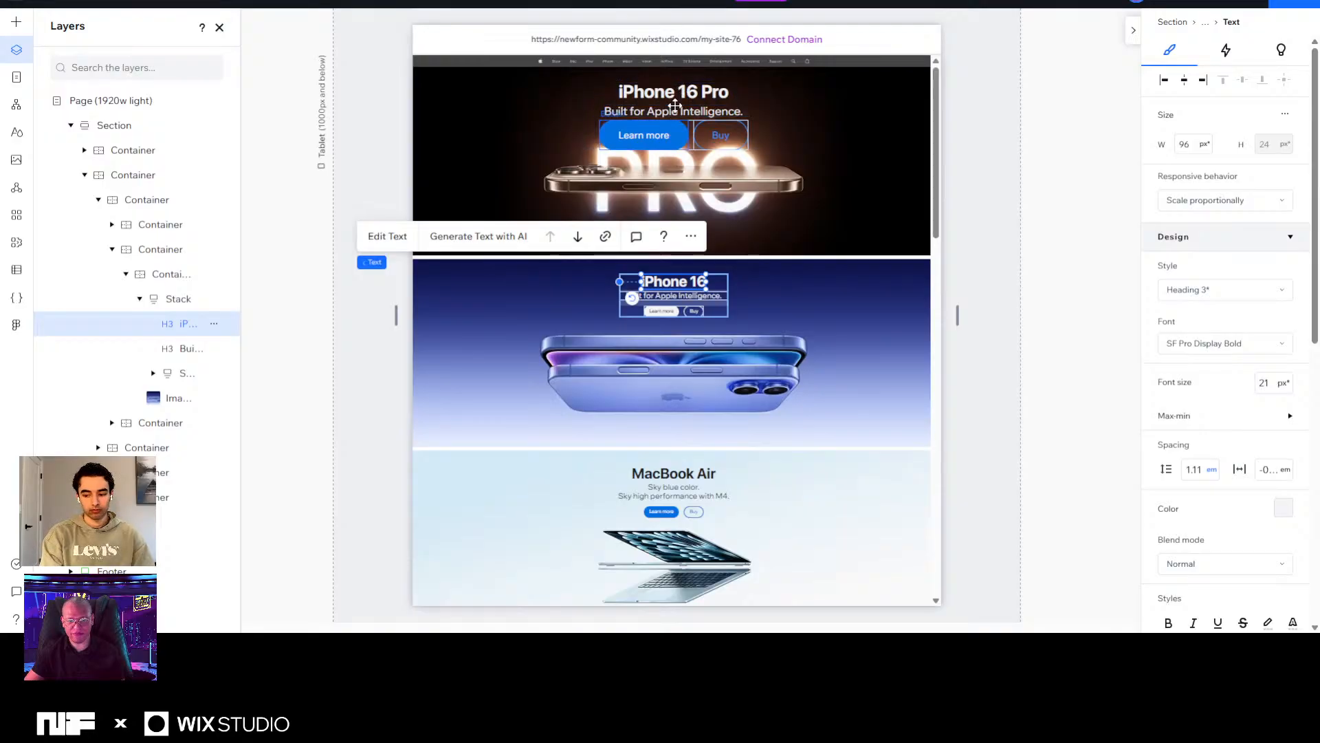
scroll(826, 316, down, 2)
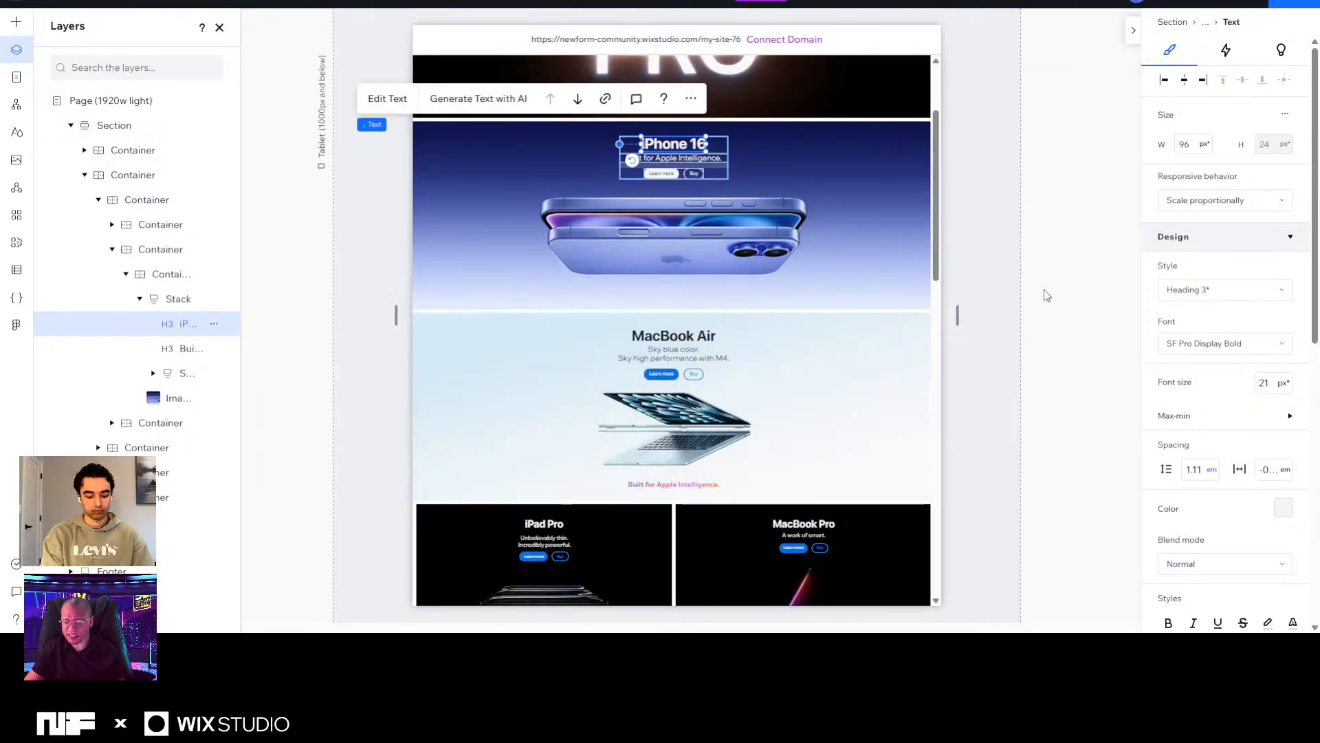
scroll(1063, 229, down, 1)
scroll(1063, 230, up, 3)
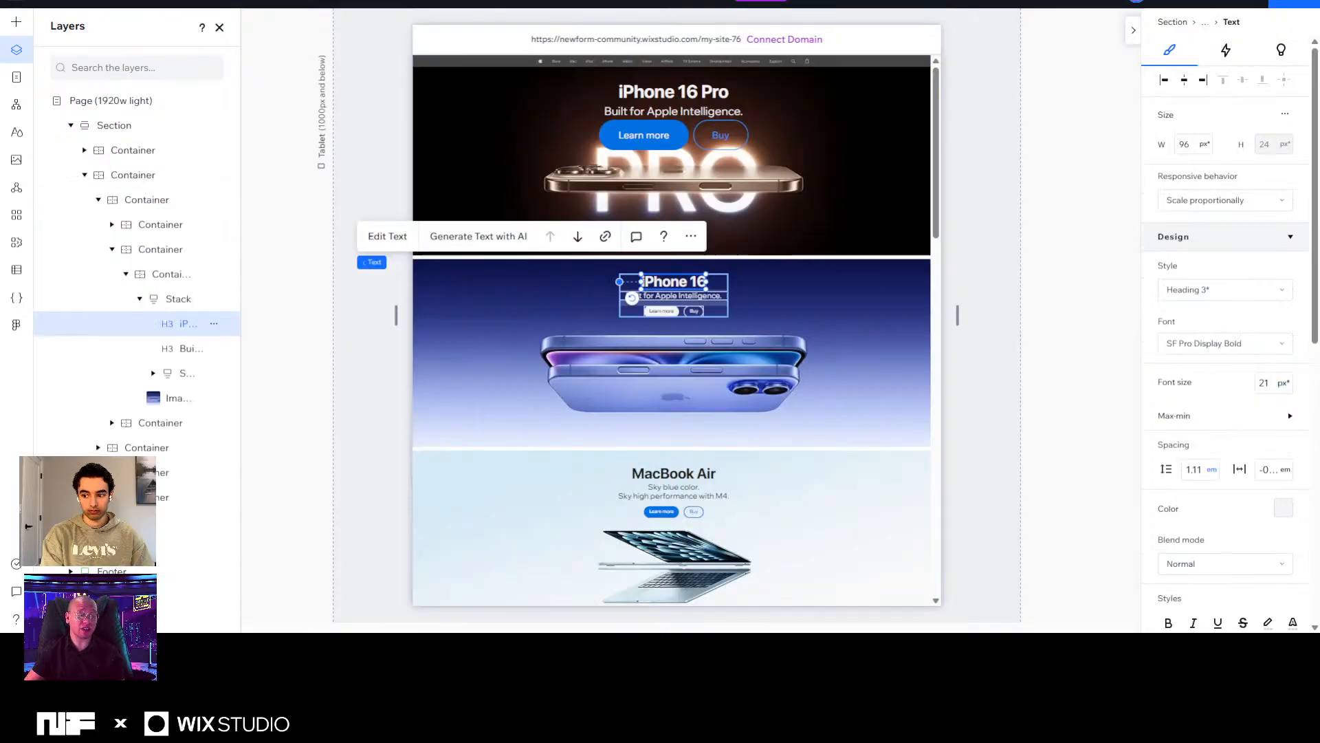
click(1042, 171)
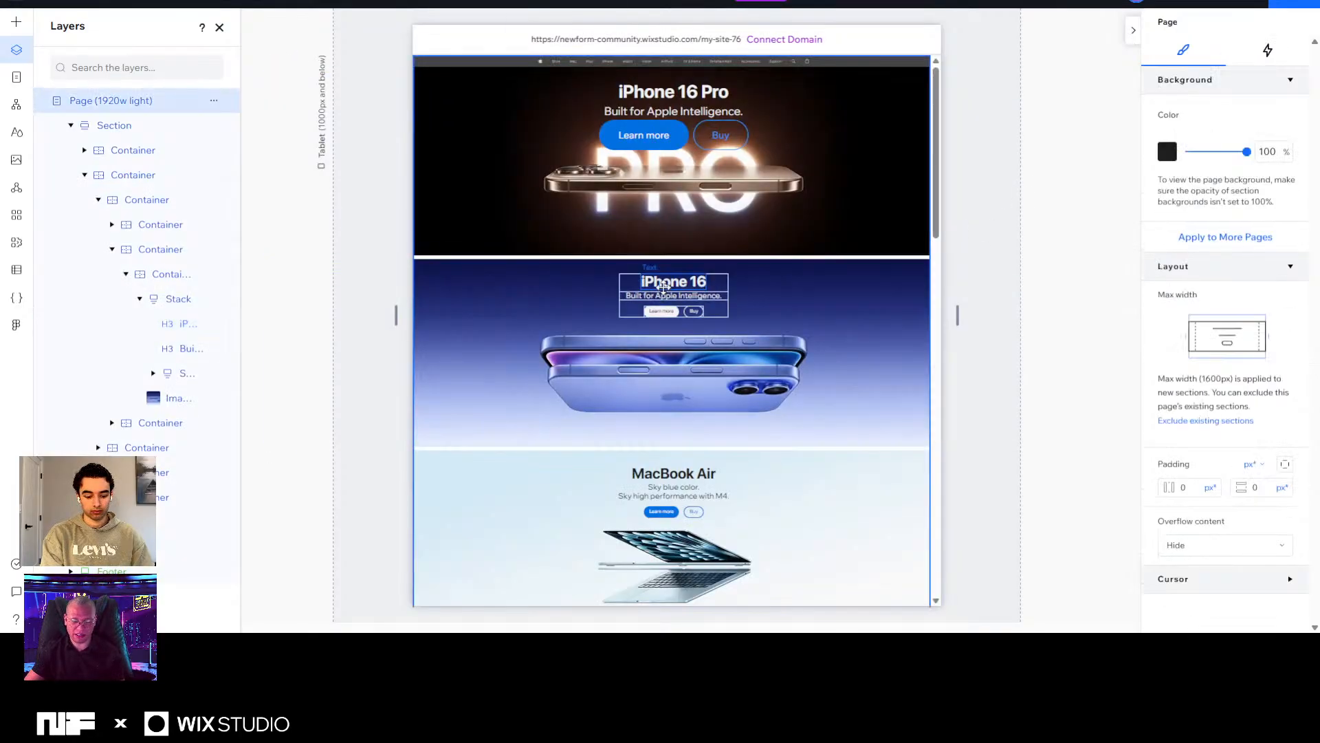
scroll(663, 287, down, 5)
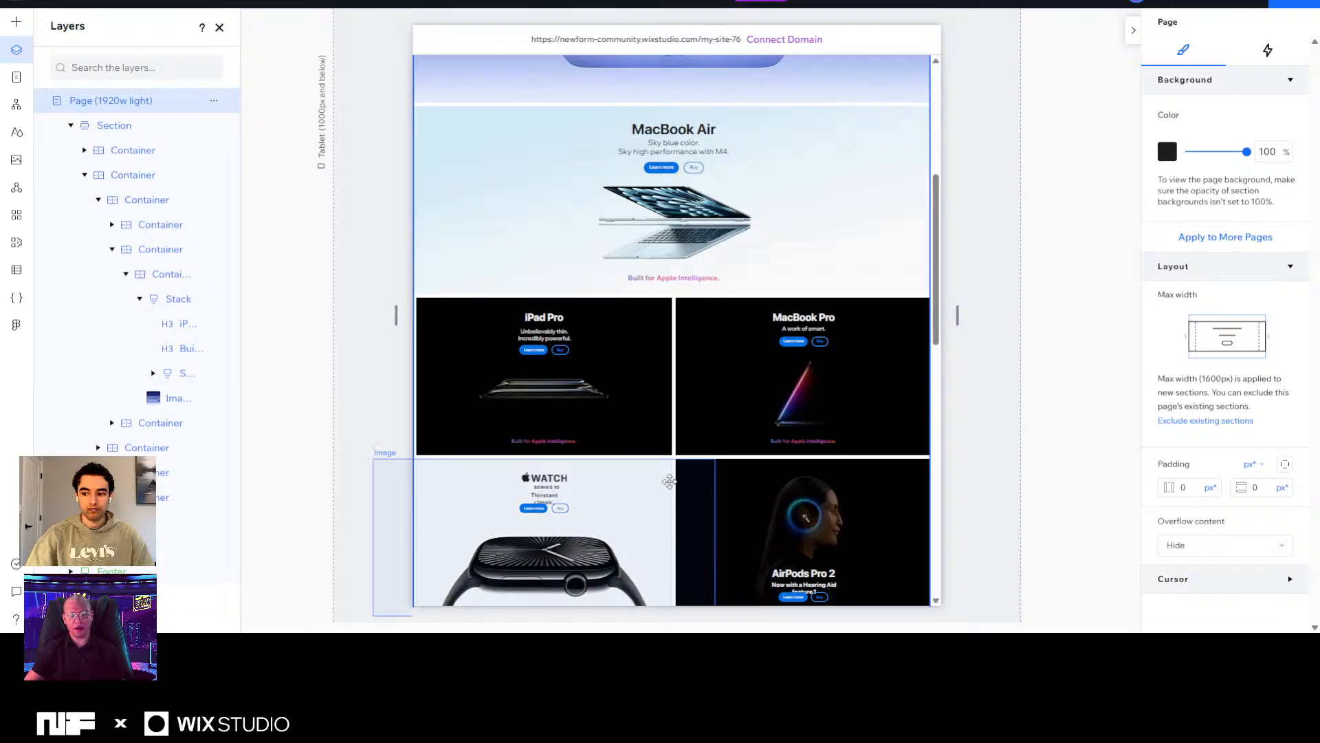
scroll(531, 221, up, 5)
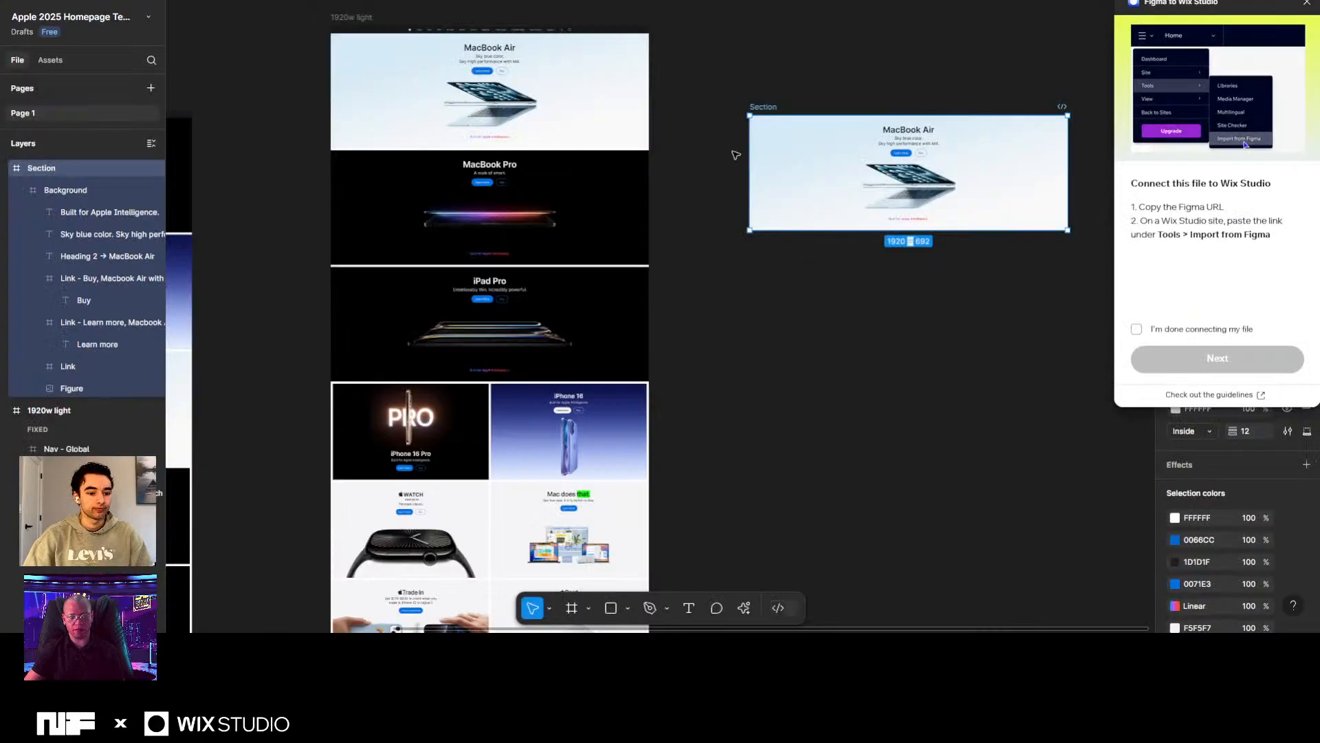
In Figma, move the 1920w light frame that starts with MacBook Air slightly upward and close the Figma to Wix Studio plugin.
scroll(736, 155, left, 5)
scroll(659, 39, down, 3)
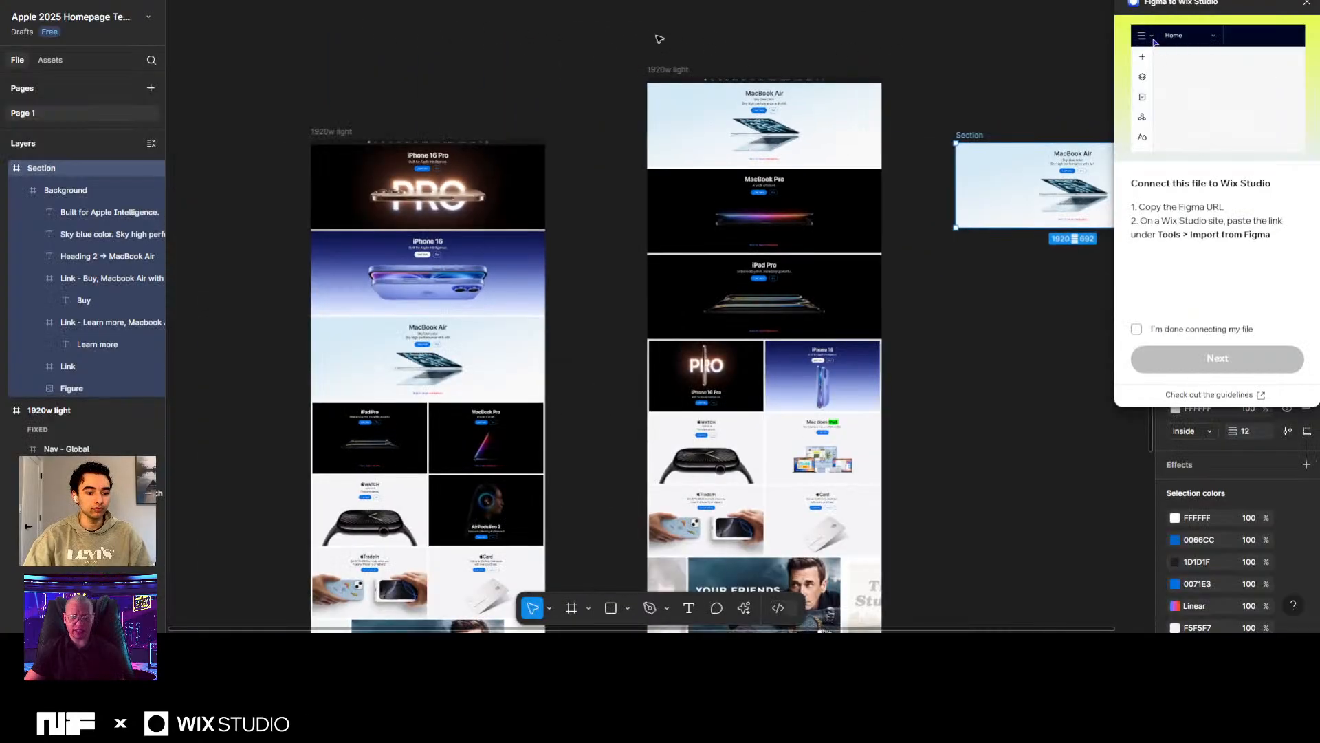
click(663, 73)
drag(662, 72, 652, 21)
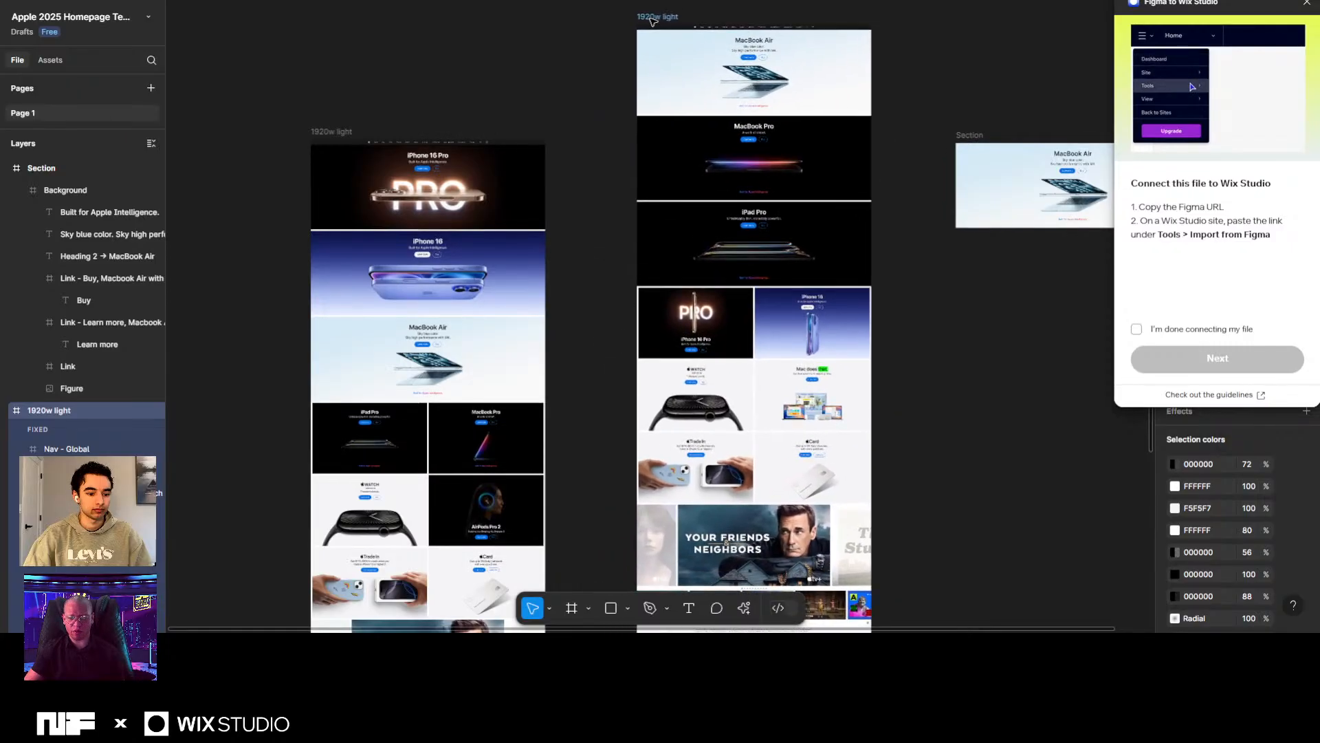
scroll(913, 227, down, 5)
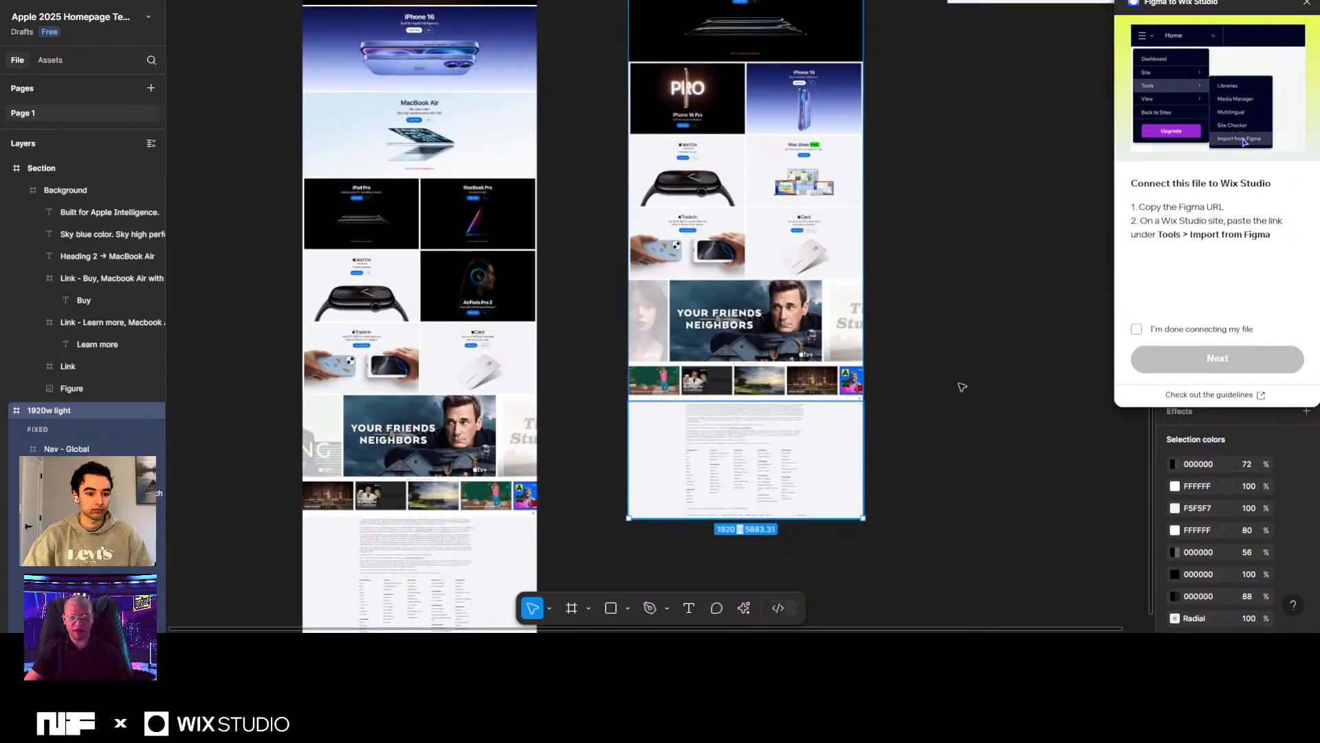
click(1307, 3)
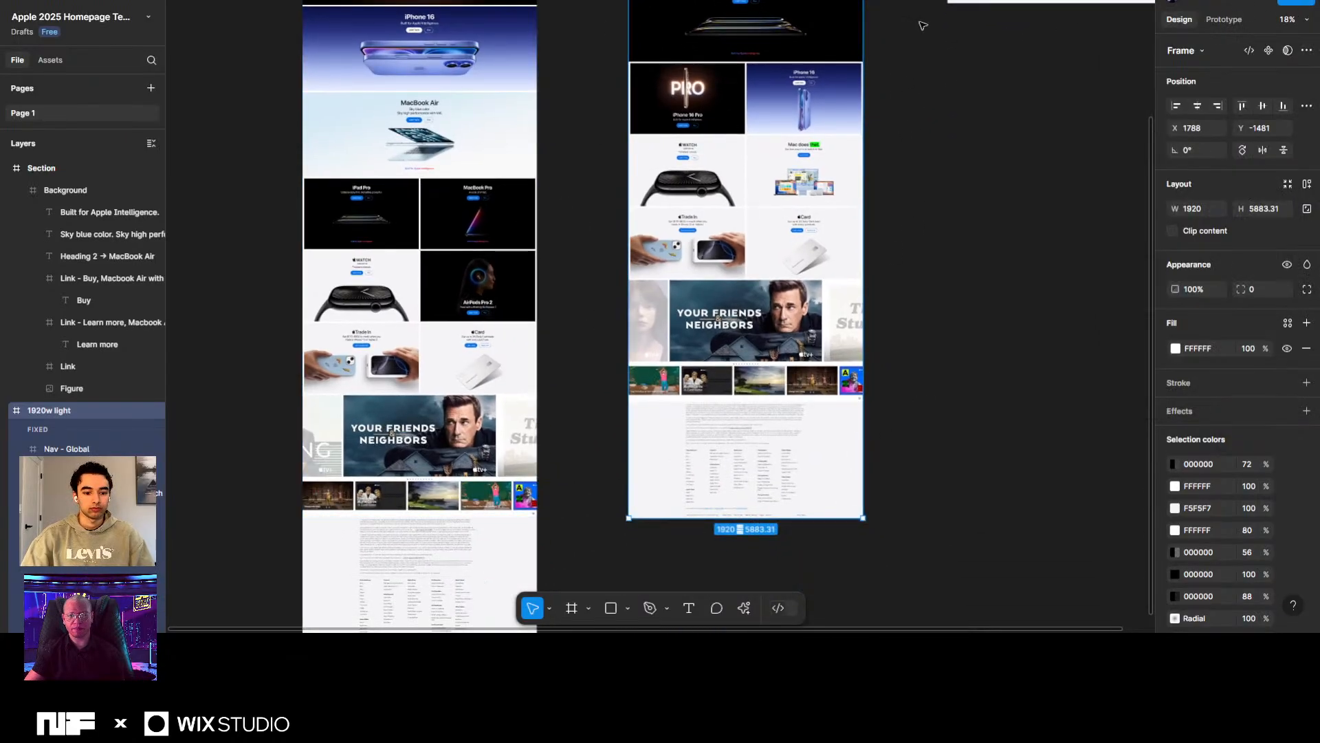
click(24, 4)
mouse_move(43, 78)
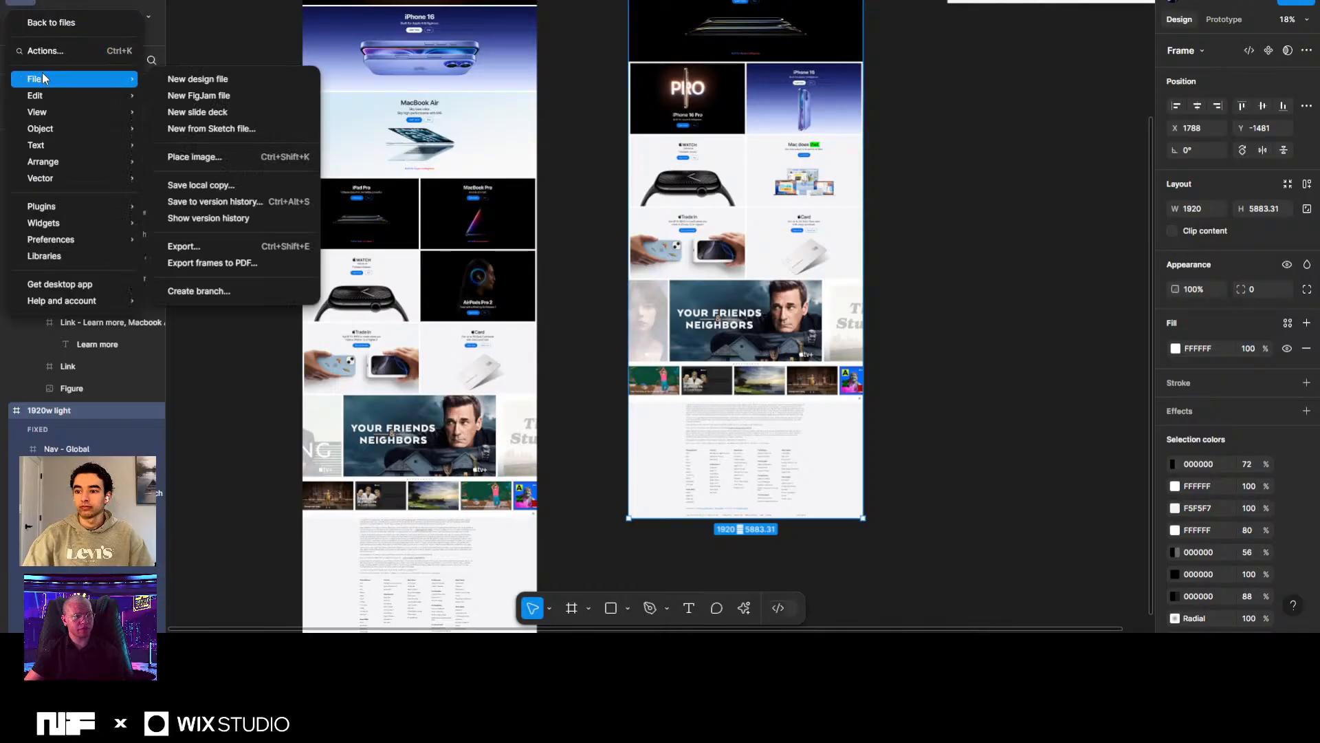
mouse_move(80, 207)
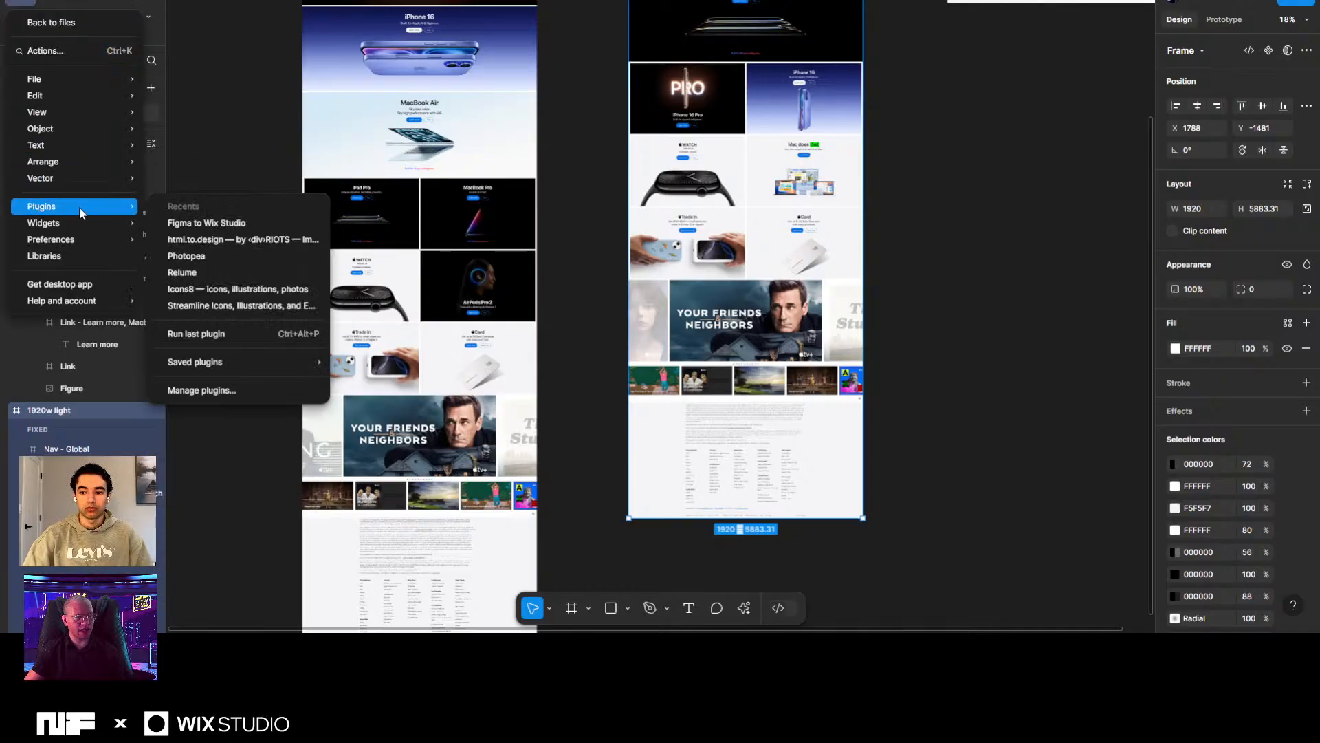
click(200, 239)
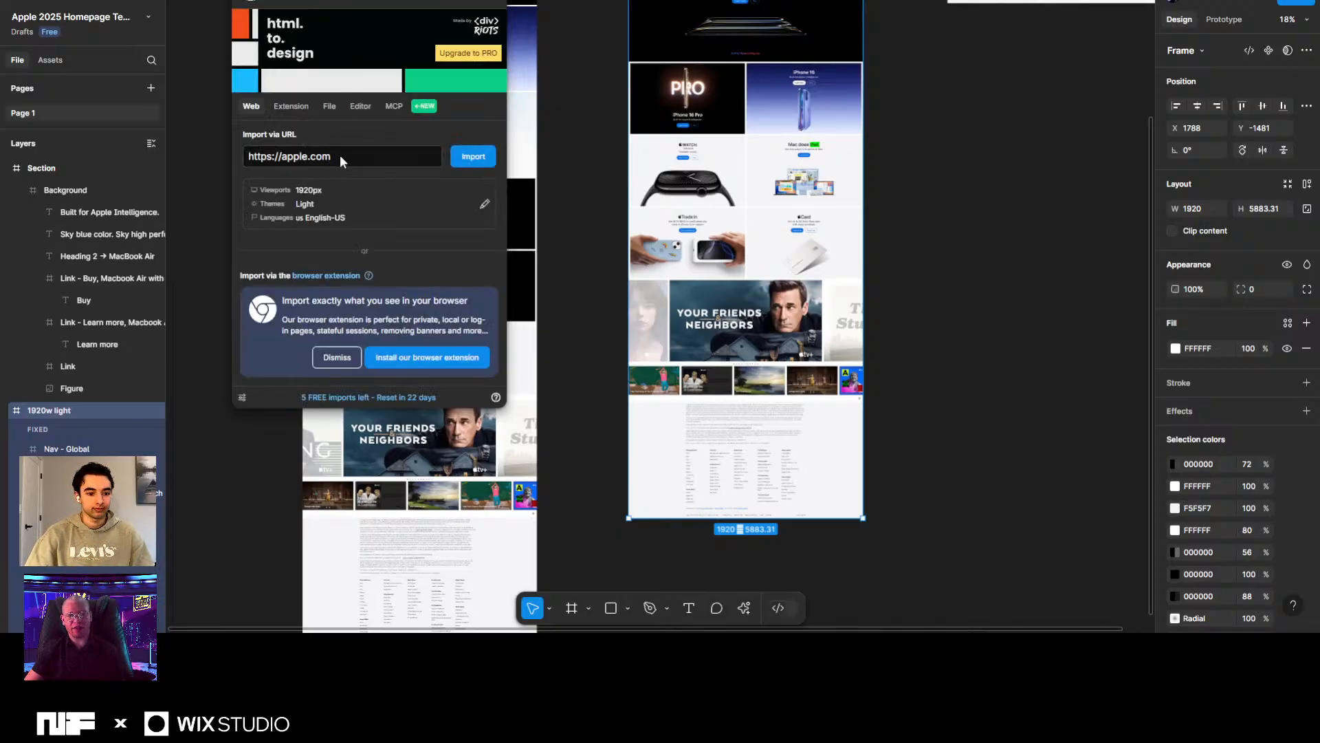
click(340, 158)
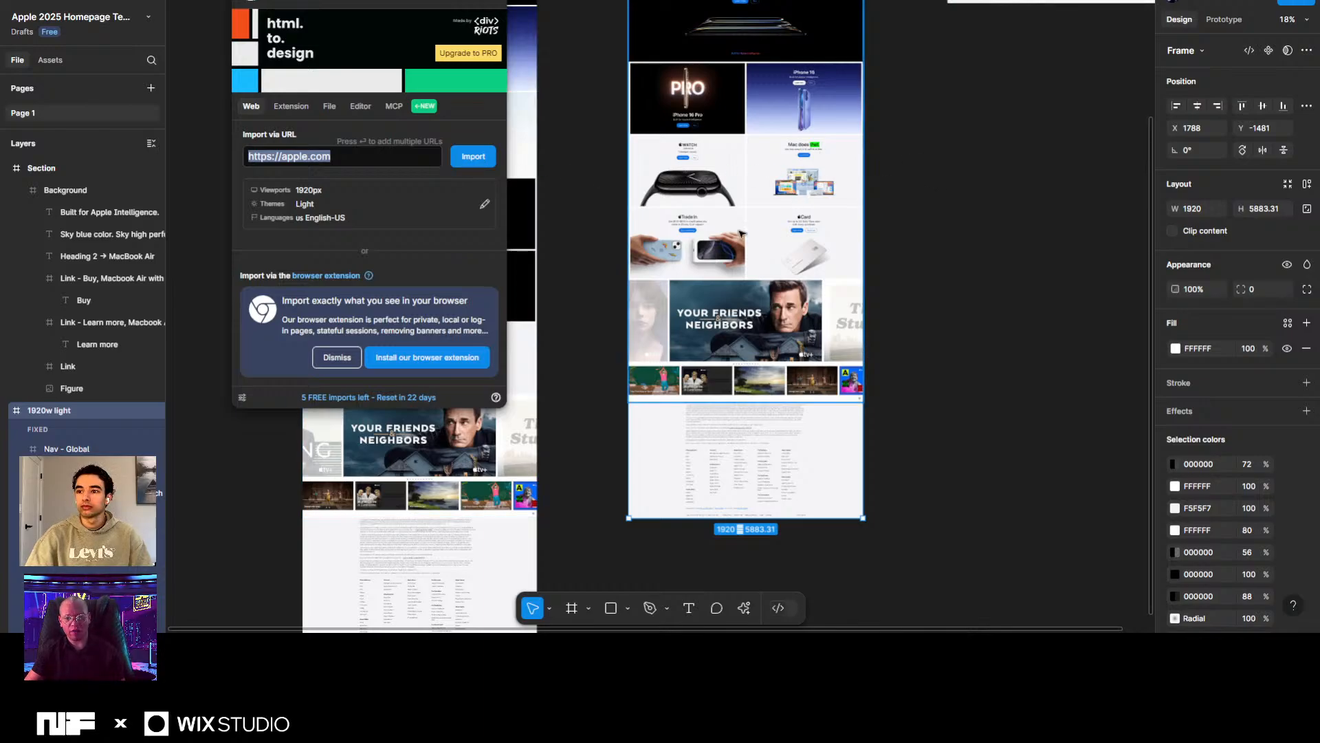
Close the html.to.design plugin and look over the page frames on the canvas.
scroll(901, 206, up, 10)
click(919, 243)
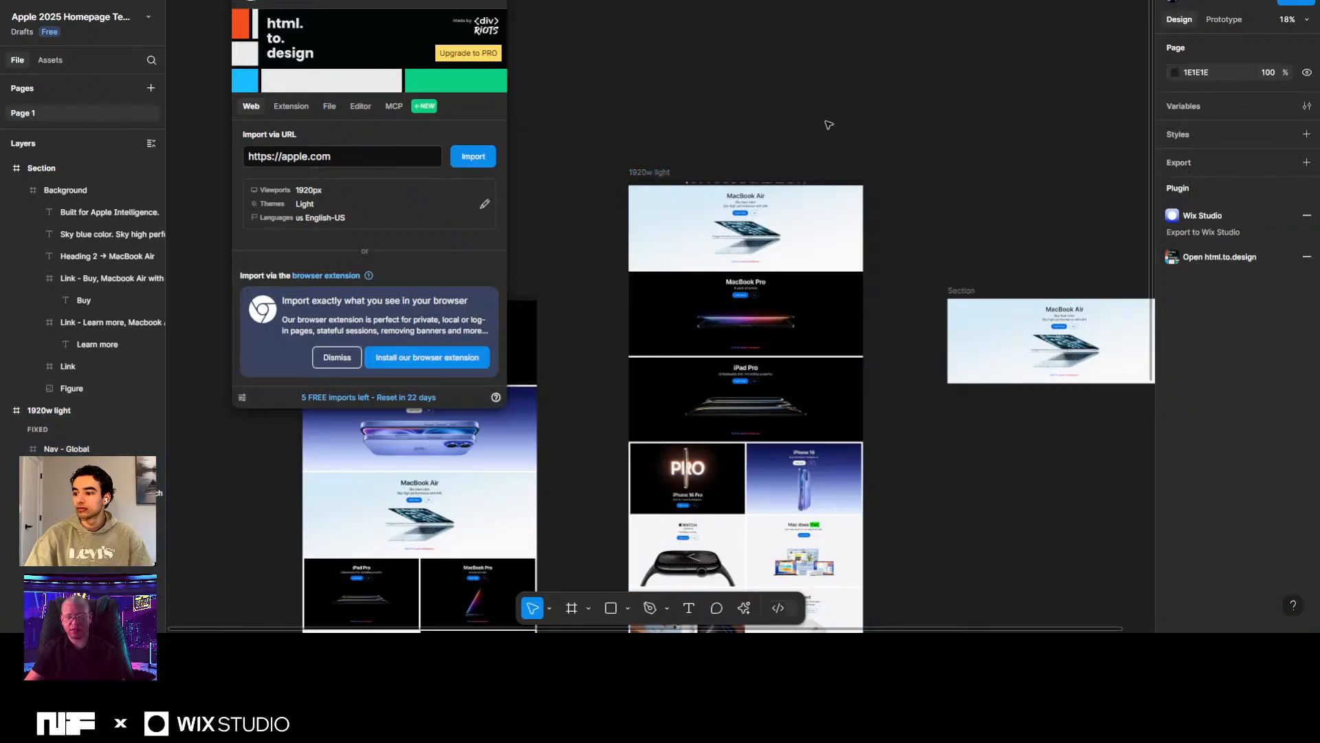
click(495, 3)
scroll(873, 324, up, 5)
scroll(643, 266, down, 5)
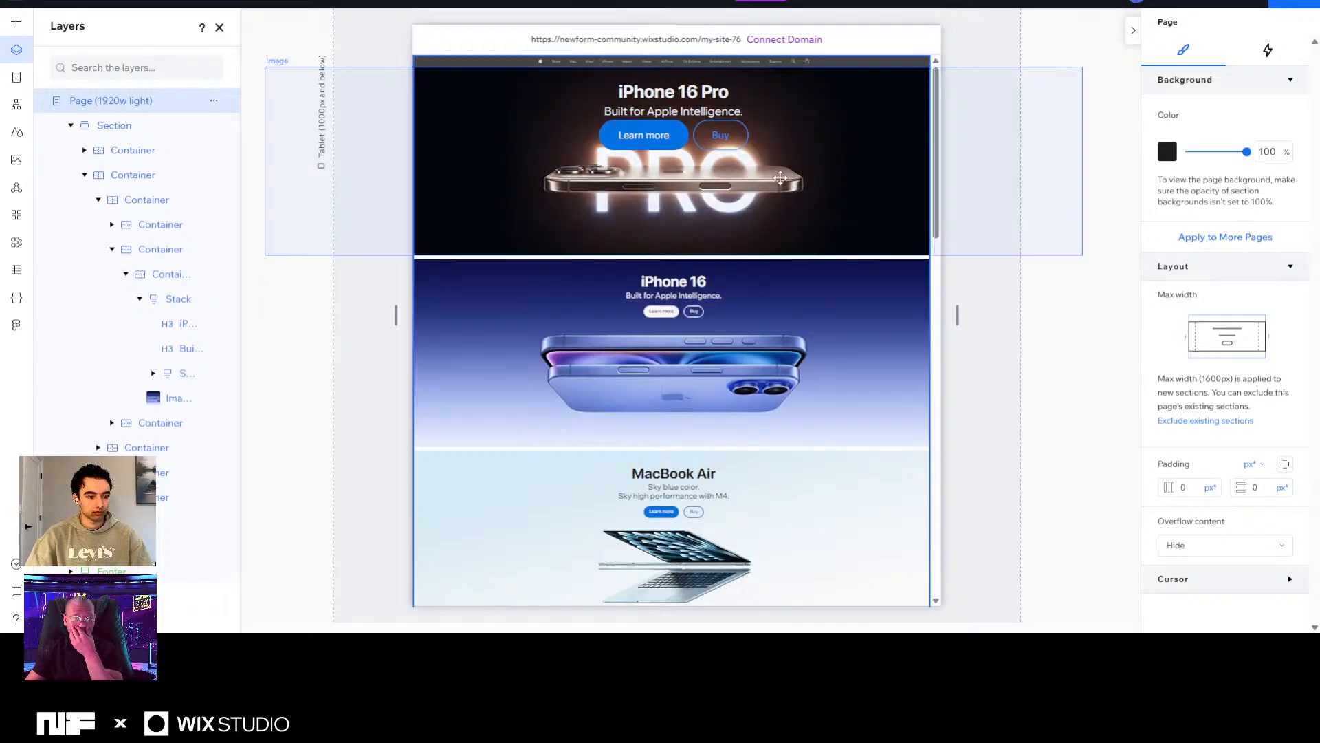
Show my-site-76 in Wix Studio at the Desktop breakpoint, hide the inspector and review the page from the iPhone 16 Pro section to the footer text.
click(545, 4)
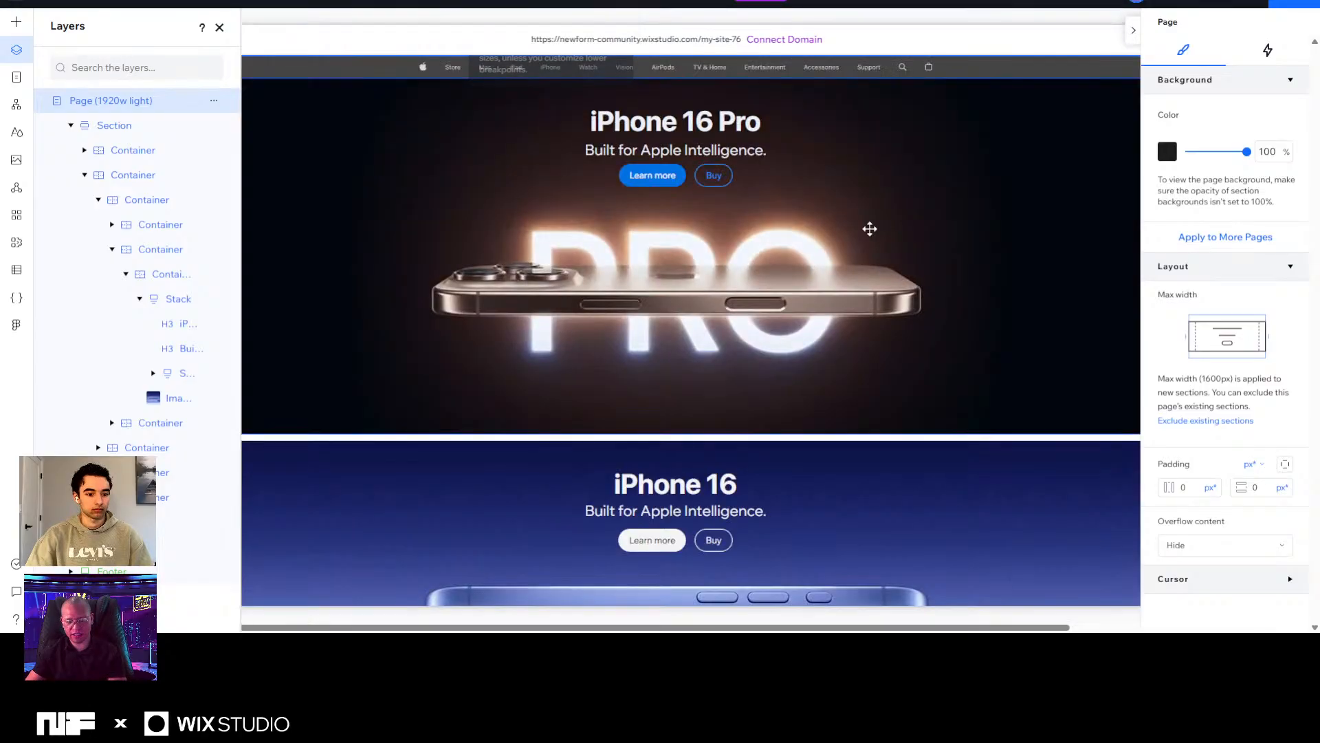
scroll(870, 228, down, 15)
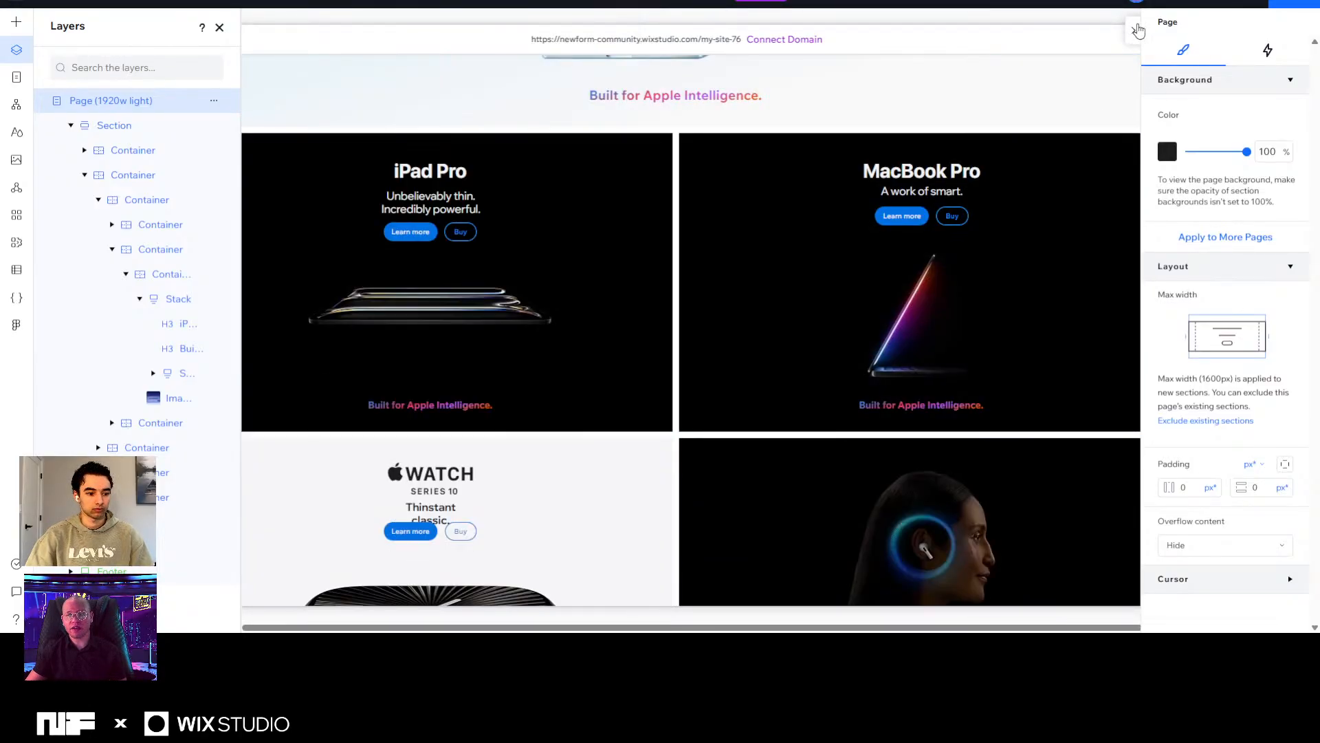
click(1138, 30)
scroll(784, 254, down, 5)
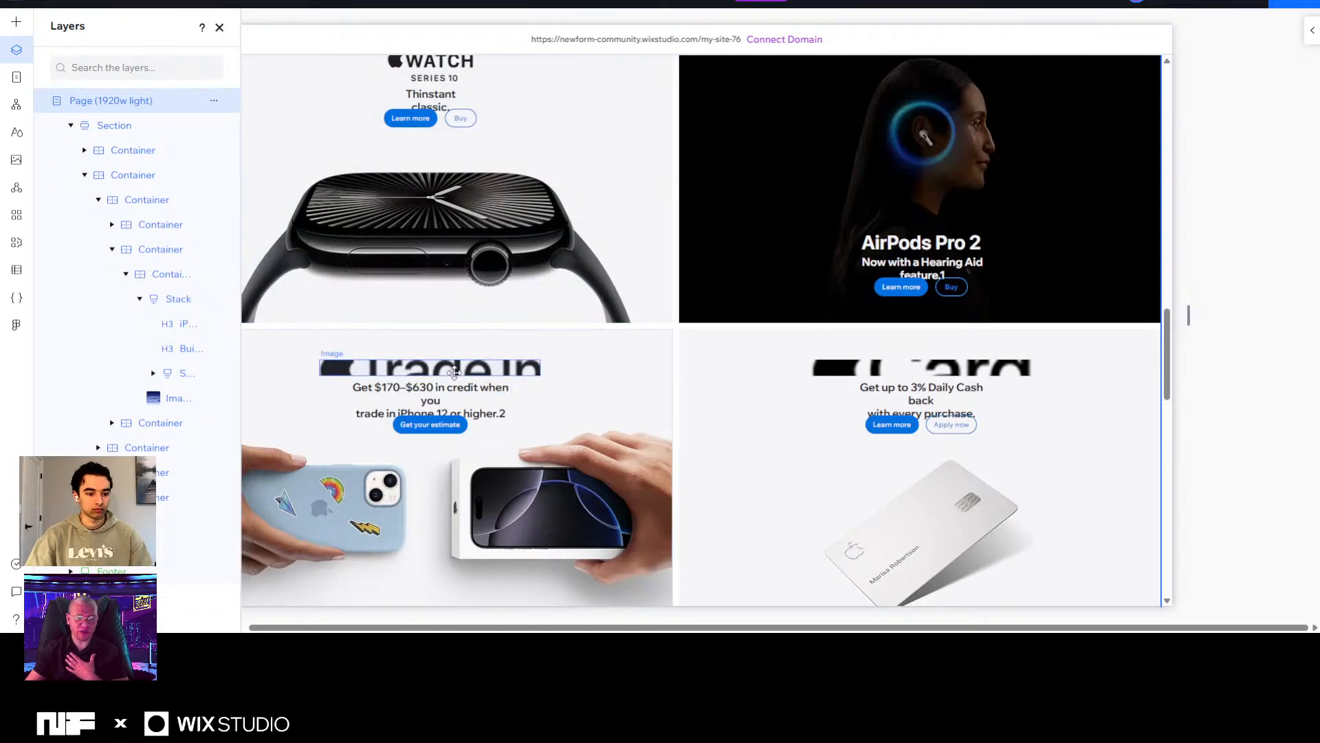
scroll(695, 374, up, 3)
scroll(695, 372, up, 2)
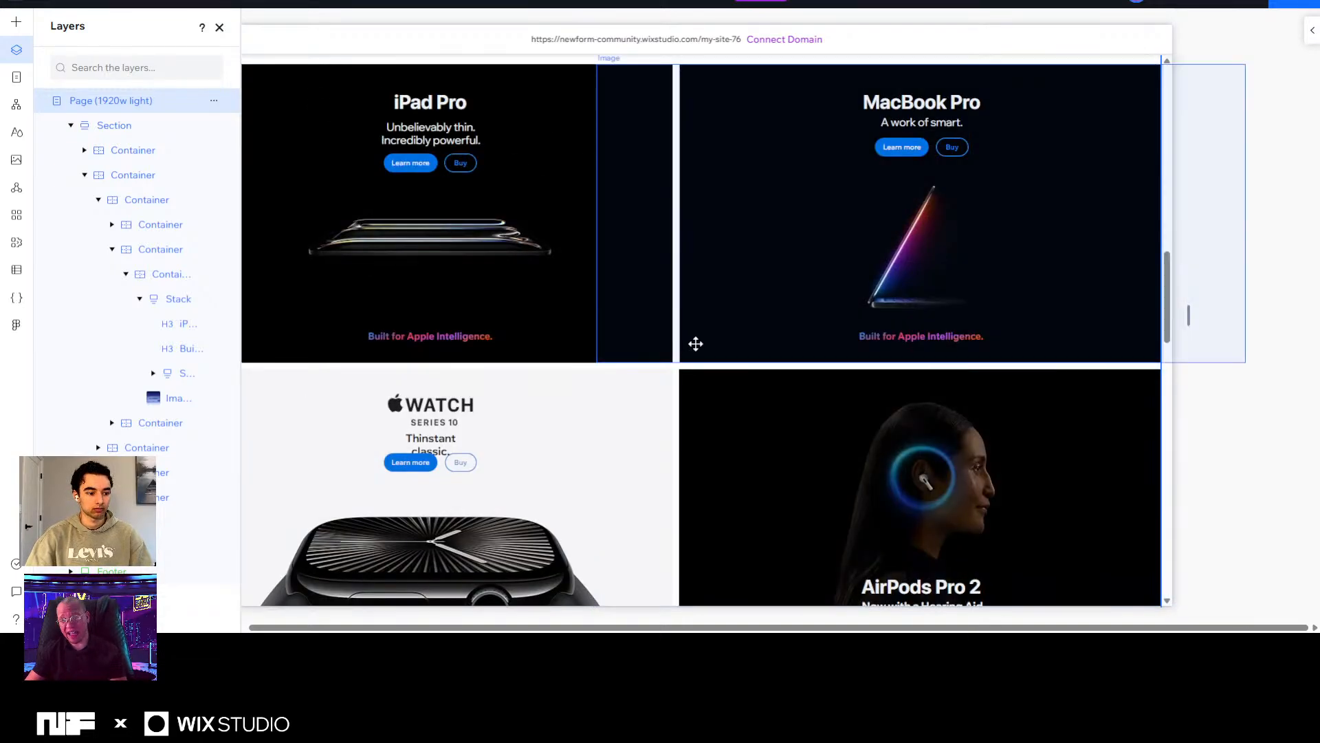
scroll(488, 207, up, 3)
scroll(702, 306, up, 5)
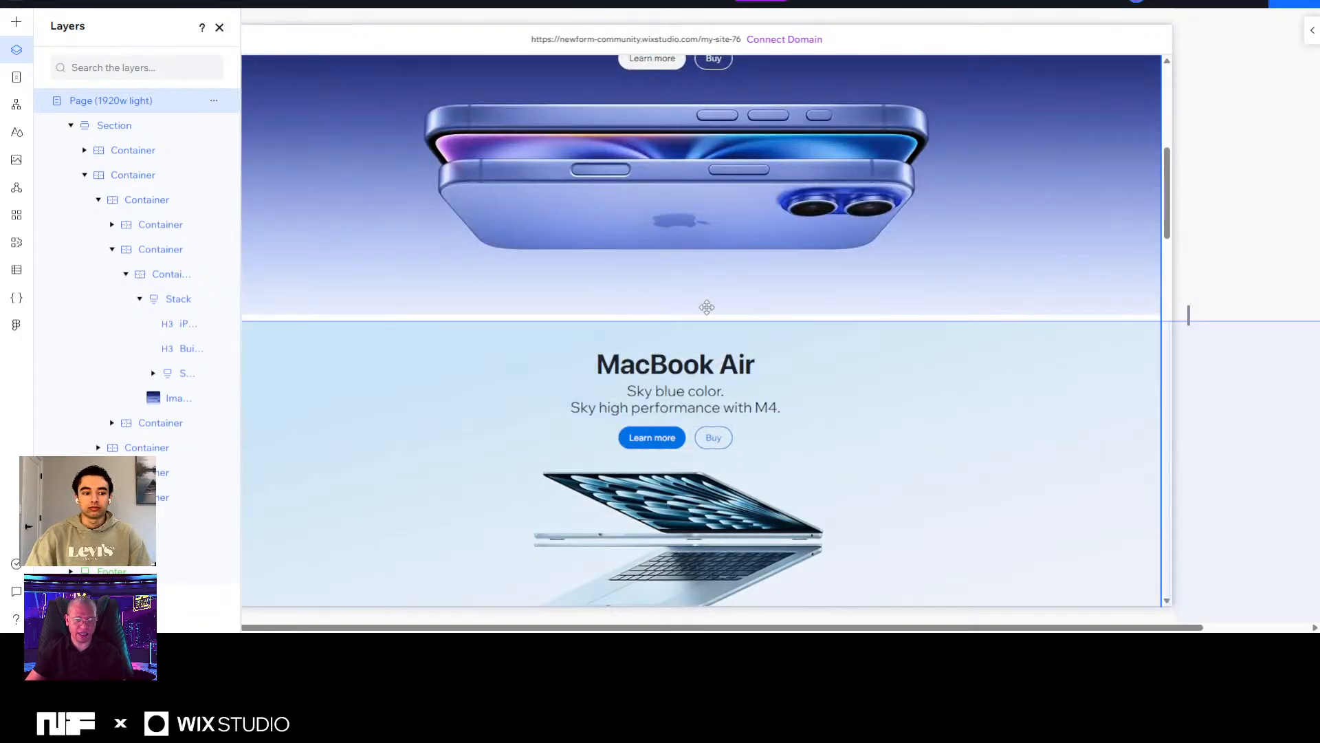
scroll(699, 331, up, 4)
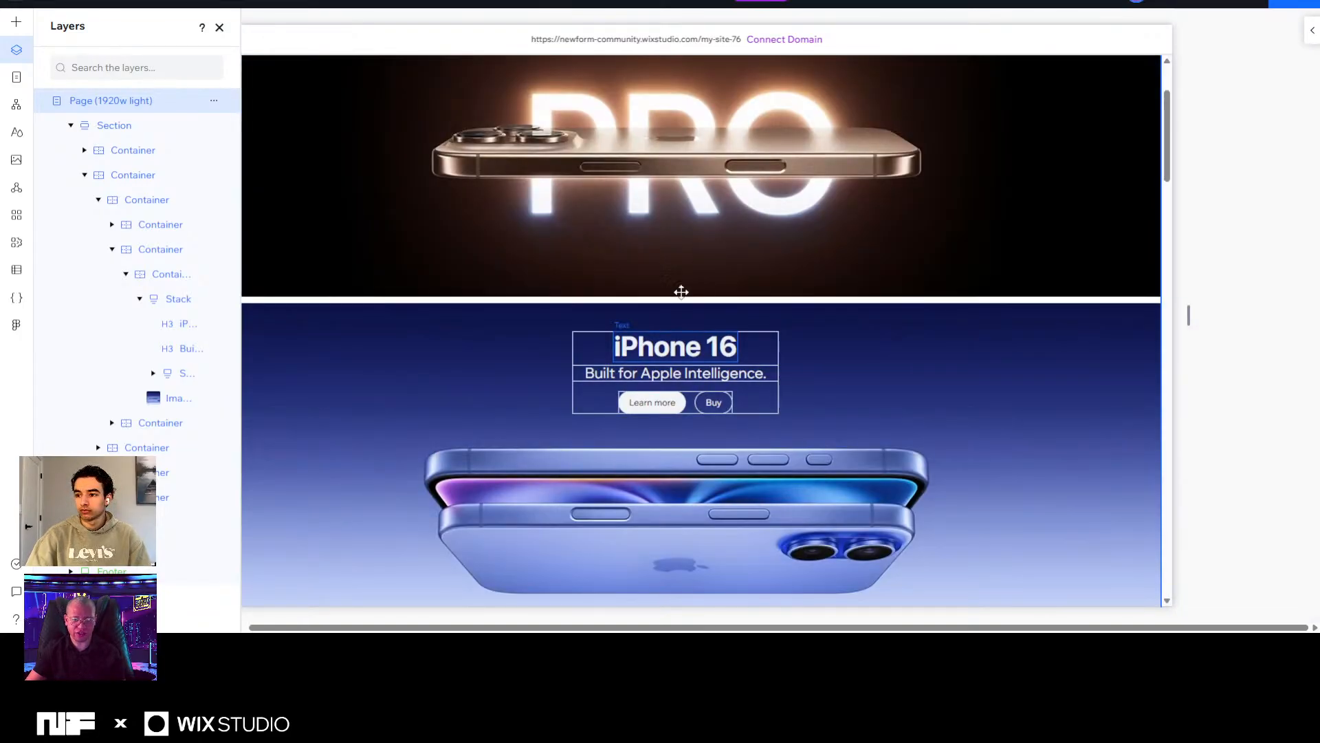
scroll(681, 292, up, 2)
scroll(963, 365, down, 10)
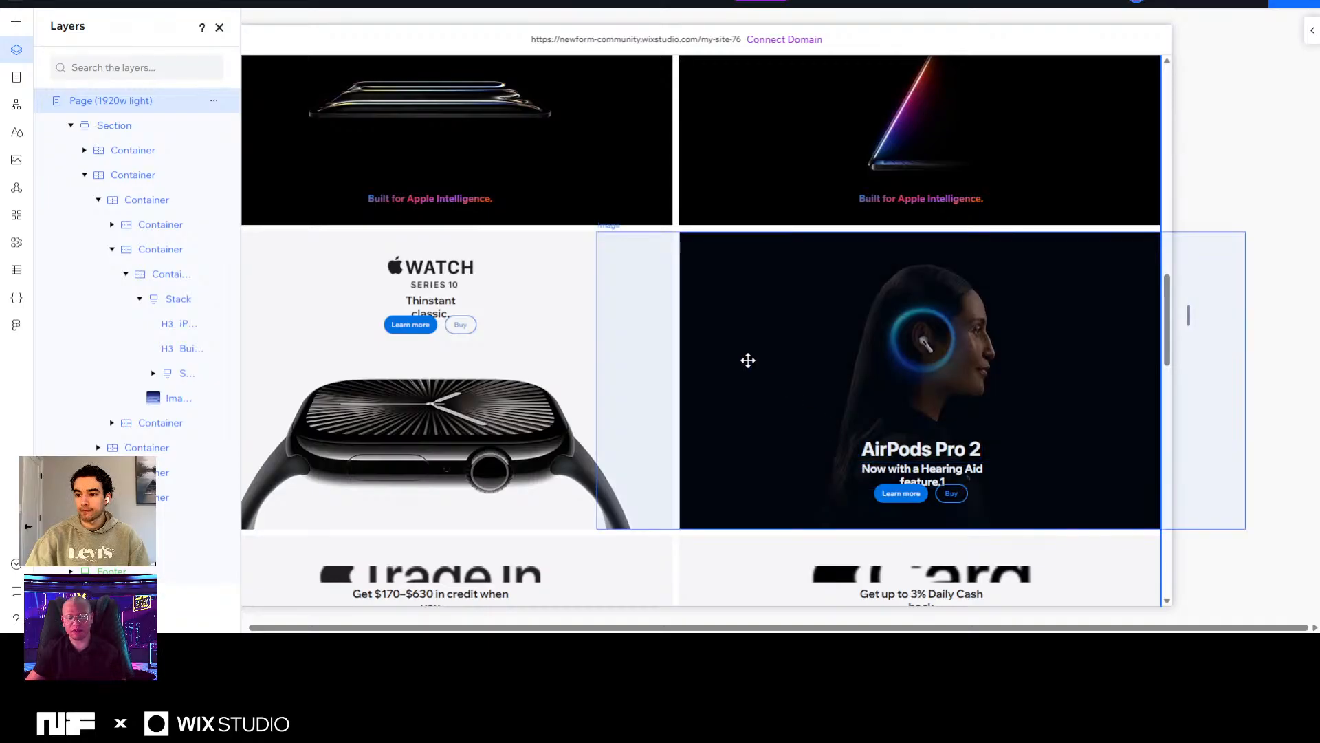
scroll(746, 360, down, 10)
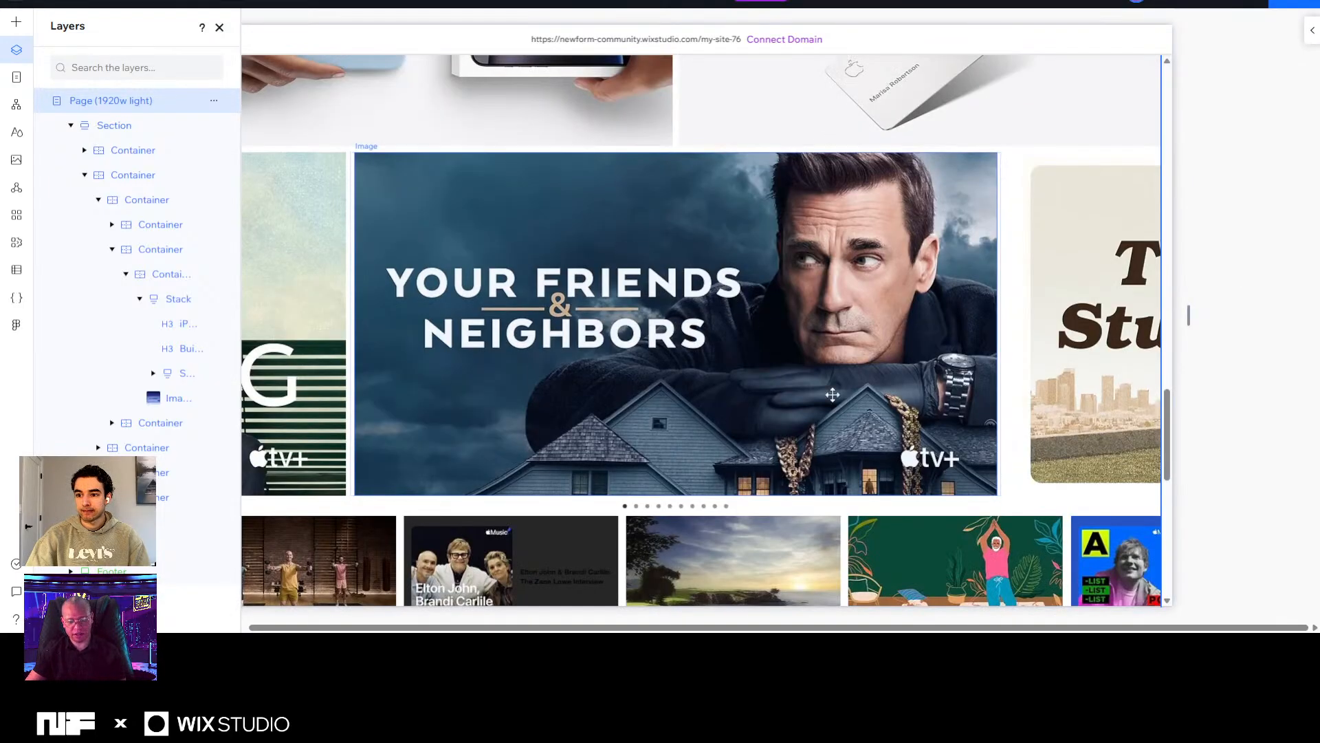
scroll(832, 395, down, 3)
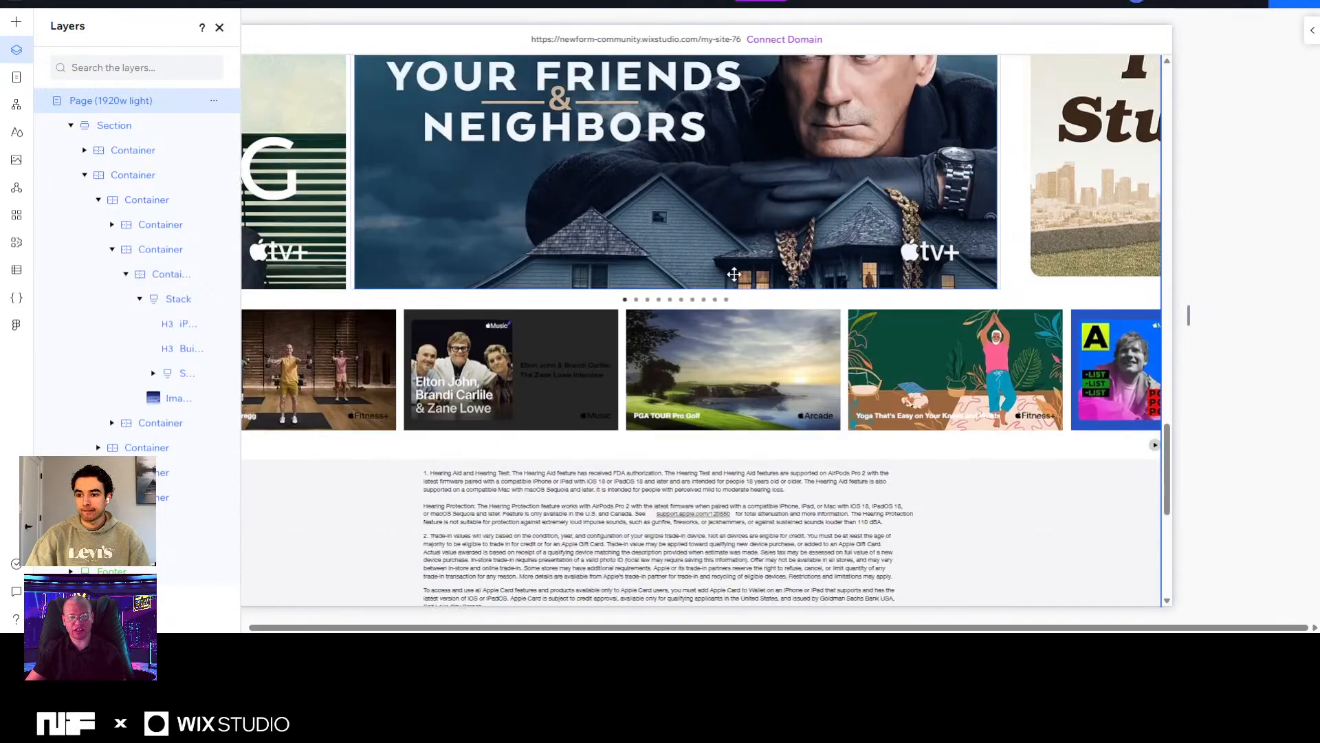
Close the layer list and inspect the Apple TV+ banner images and the smaller media cards below them, including the Elton John card's text.
click(220, 29)
scroll(695, 281, up, 3)
click(405, 320)
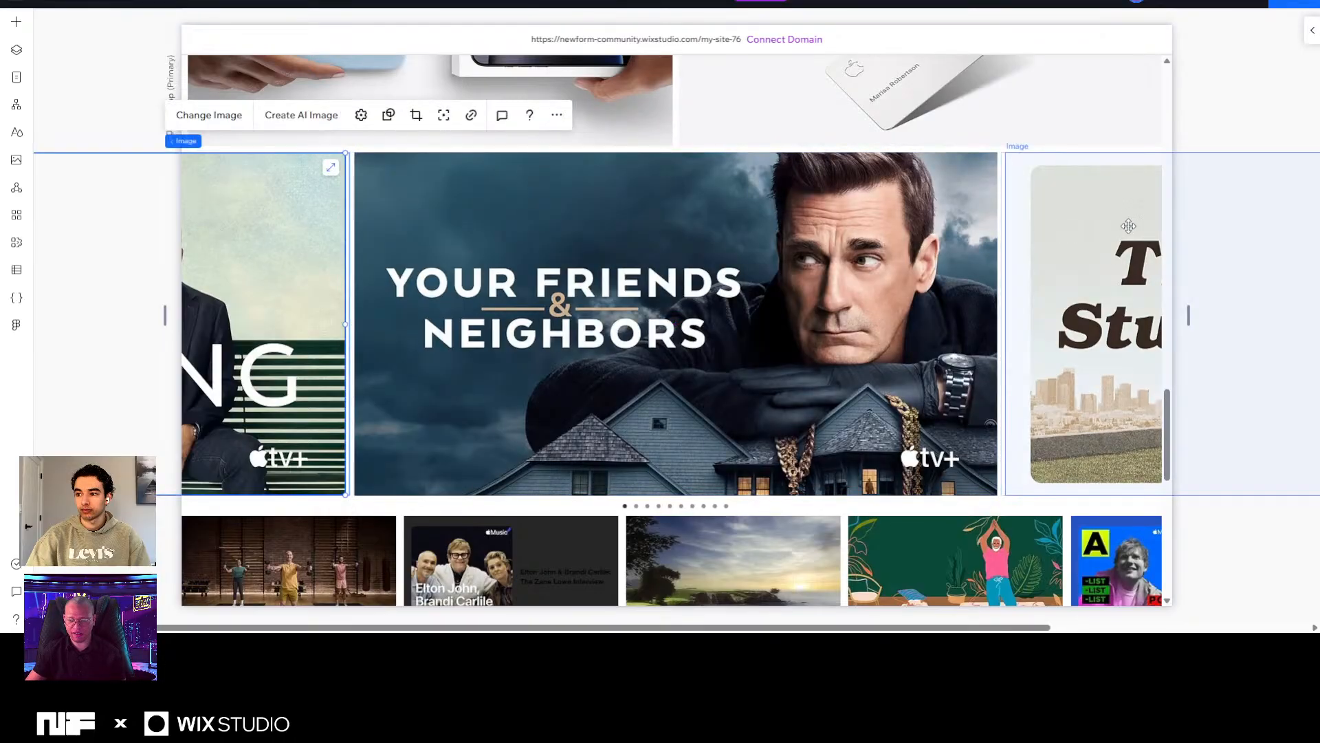
click(1076, 257)
scroll(507, 401, down, 2)
click(507, 401)
click(560, 438)
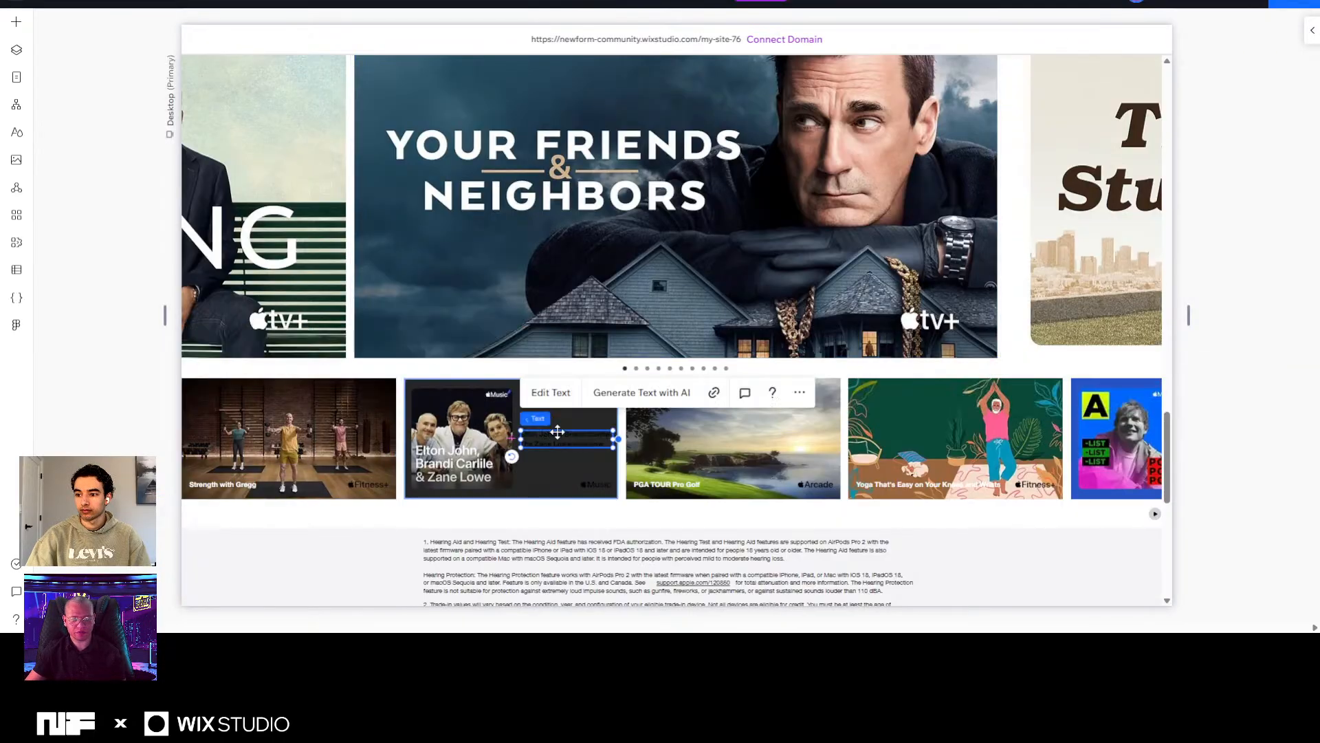
click(790, 440)
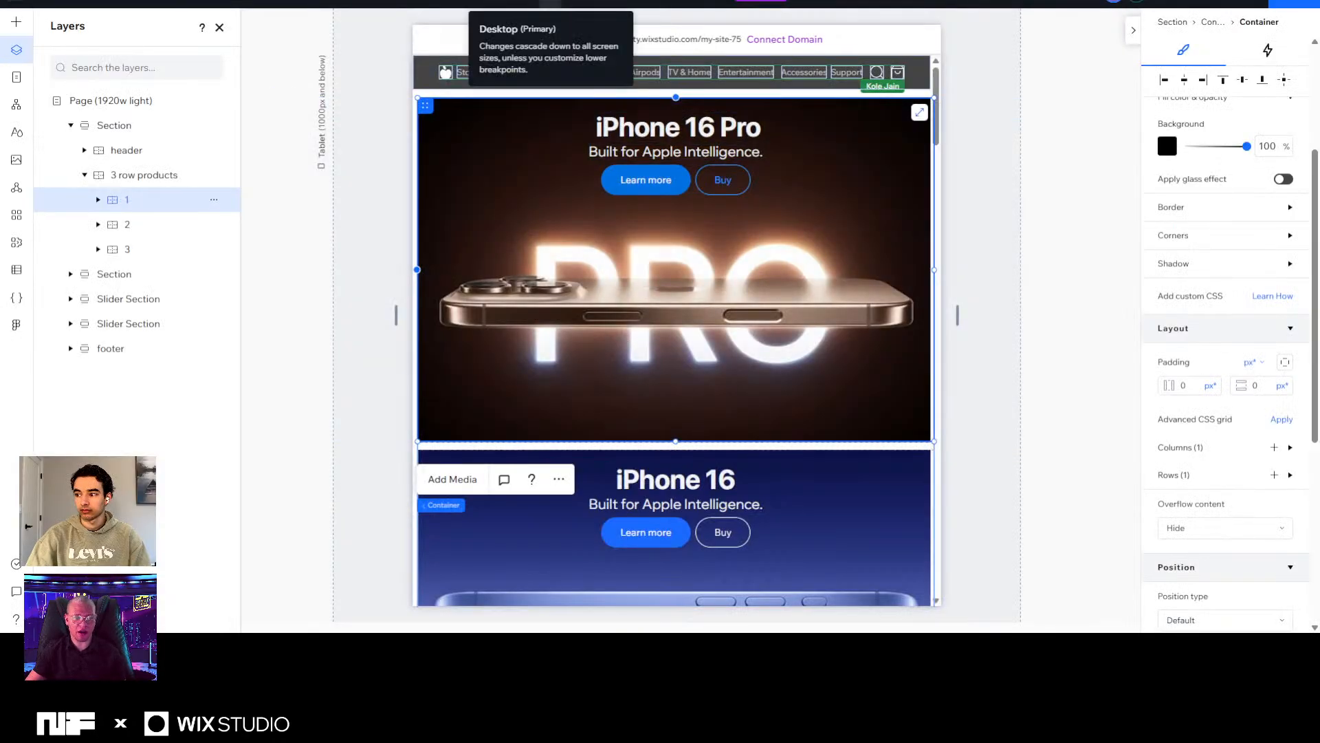
Show the my-site-75 reference page at the Desktop breakpoint and view its two slider sections.
click(481, 5)
scroll(668, 306, down, 8)
scroll(669, 306, down, 20)
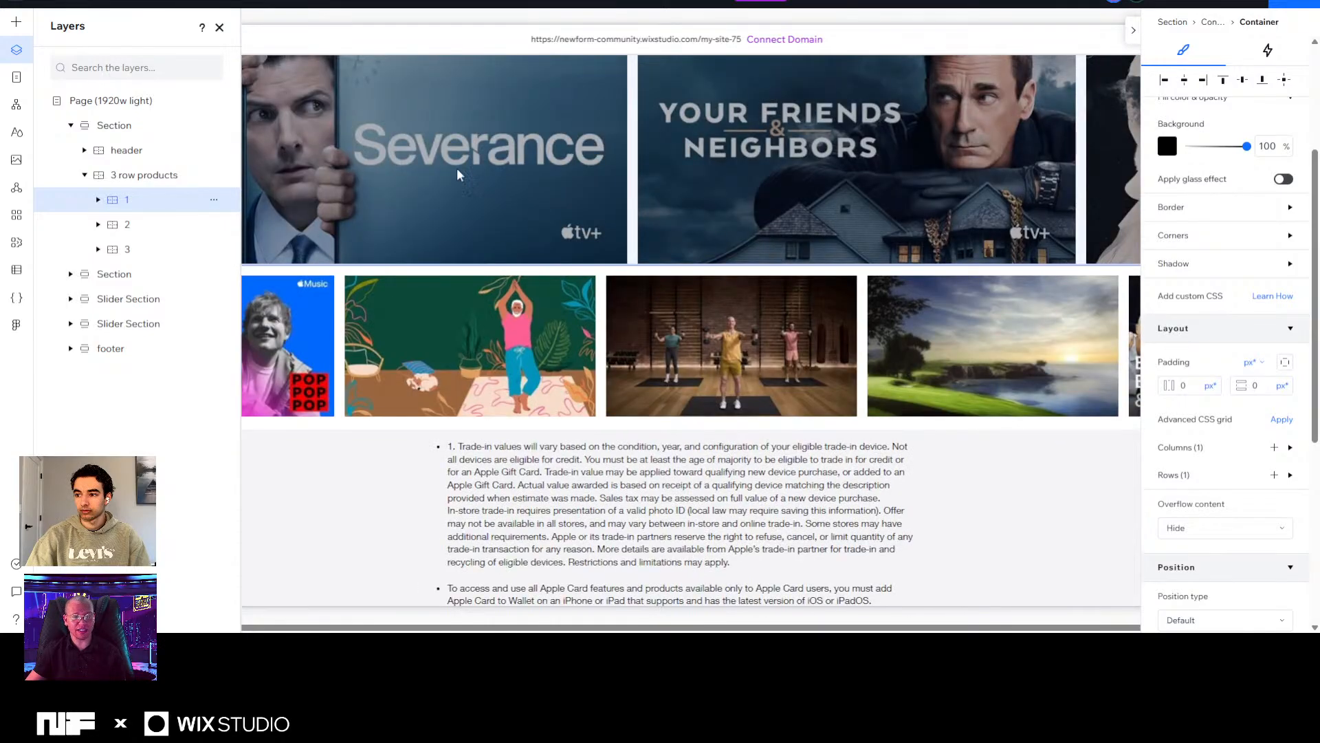
Close the layer list and inspector, preview the my-site-75 reference page and watch its two media sliders move.
click(220, 26)
click(1129, 40)
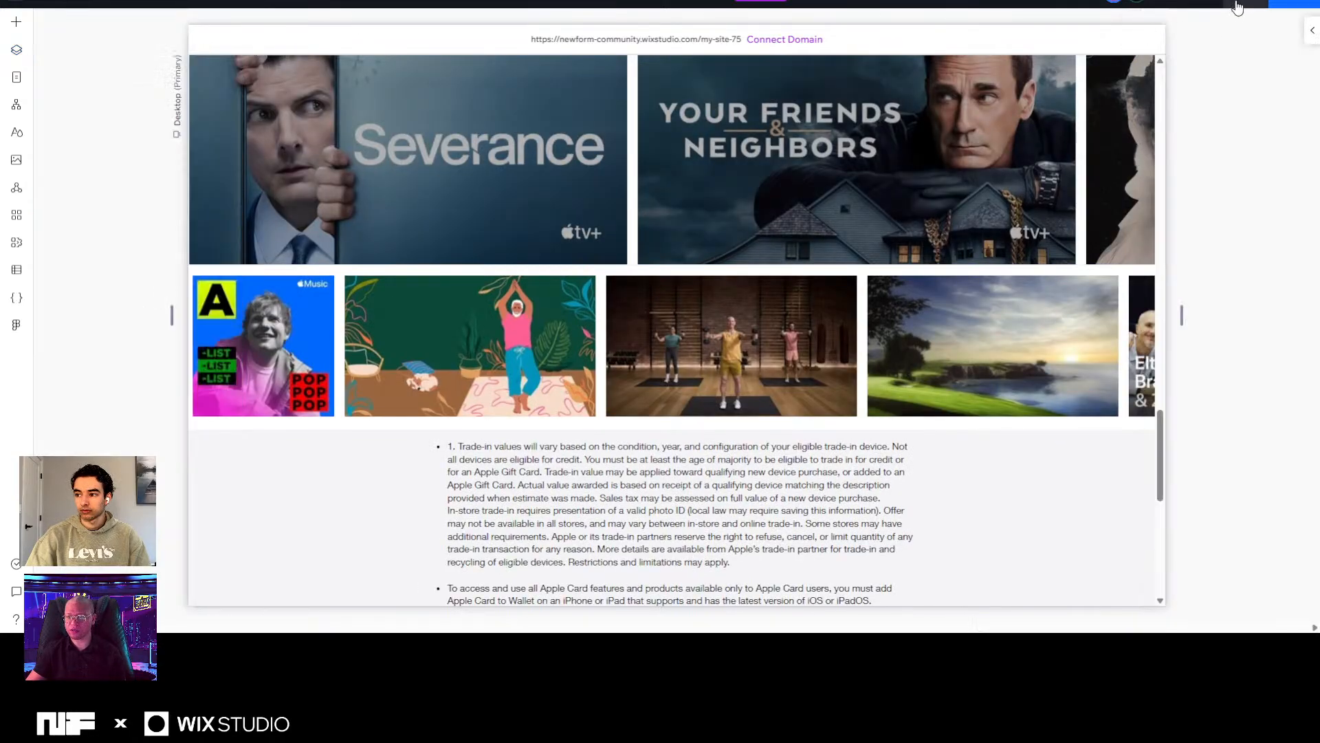
click(1238, 9)
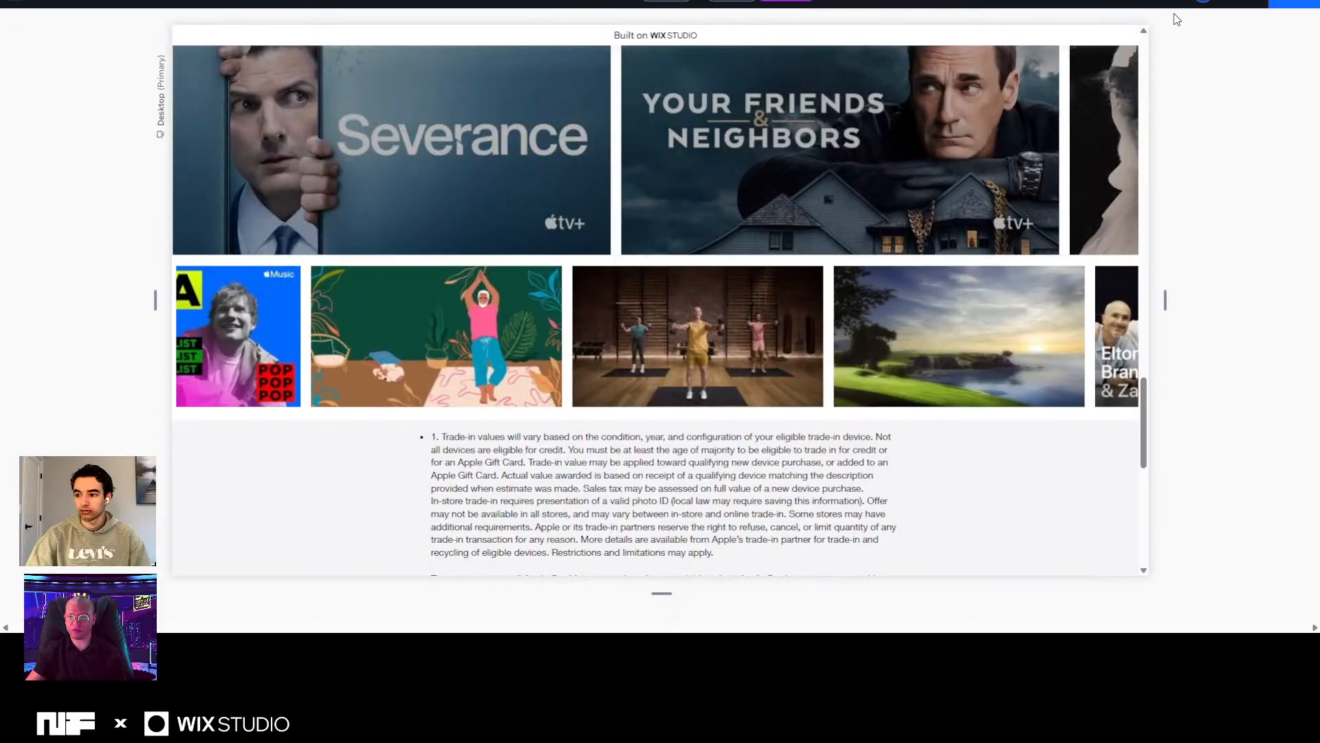
scroll(1267, 159, up, 3)
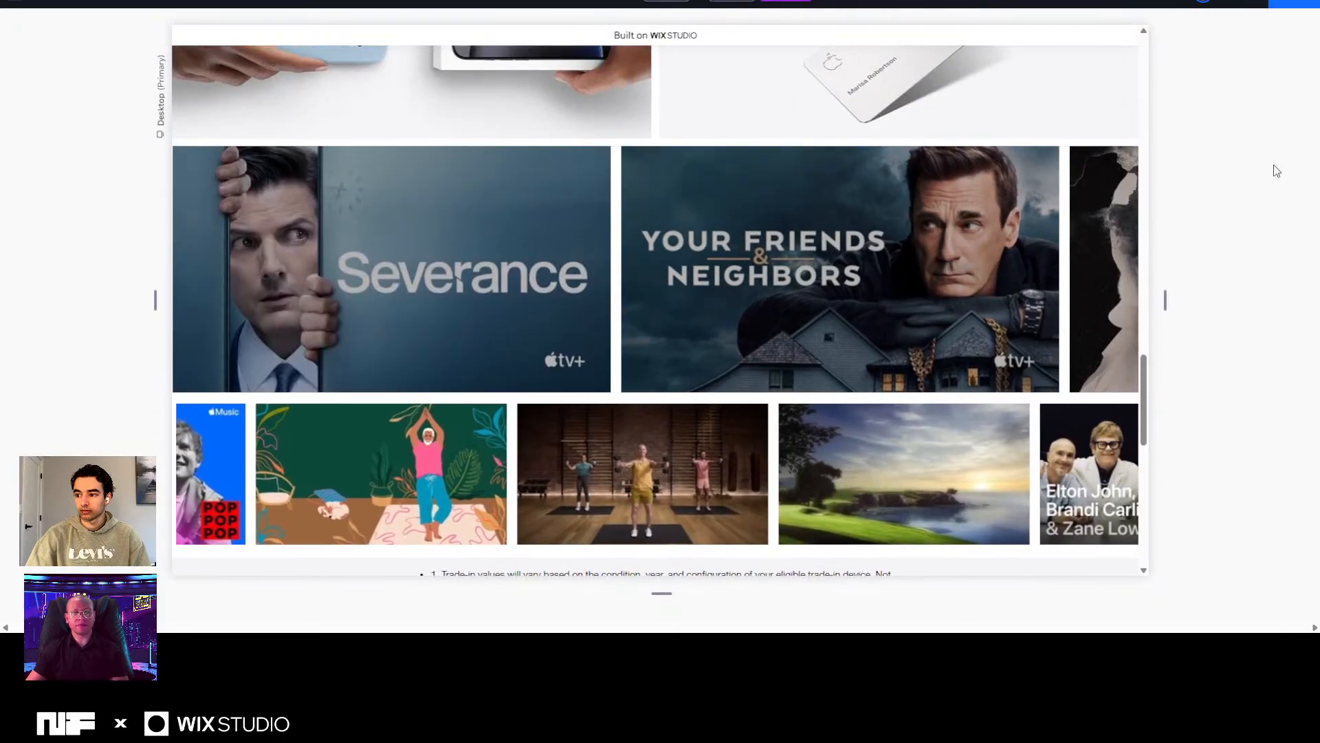
scroll(1272, 158, up, 2)
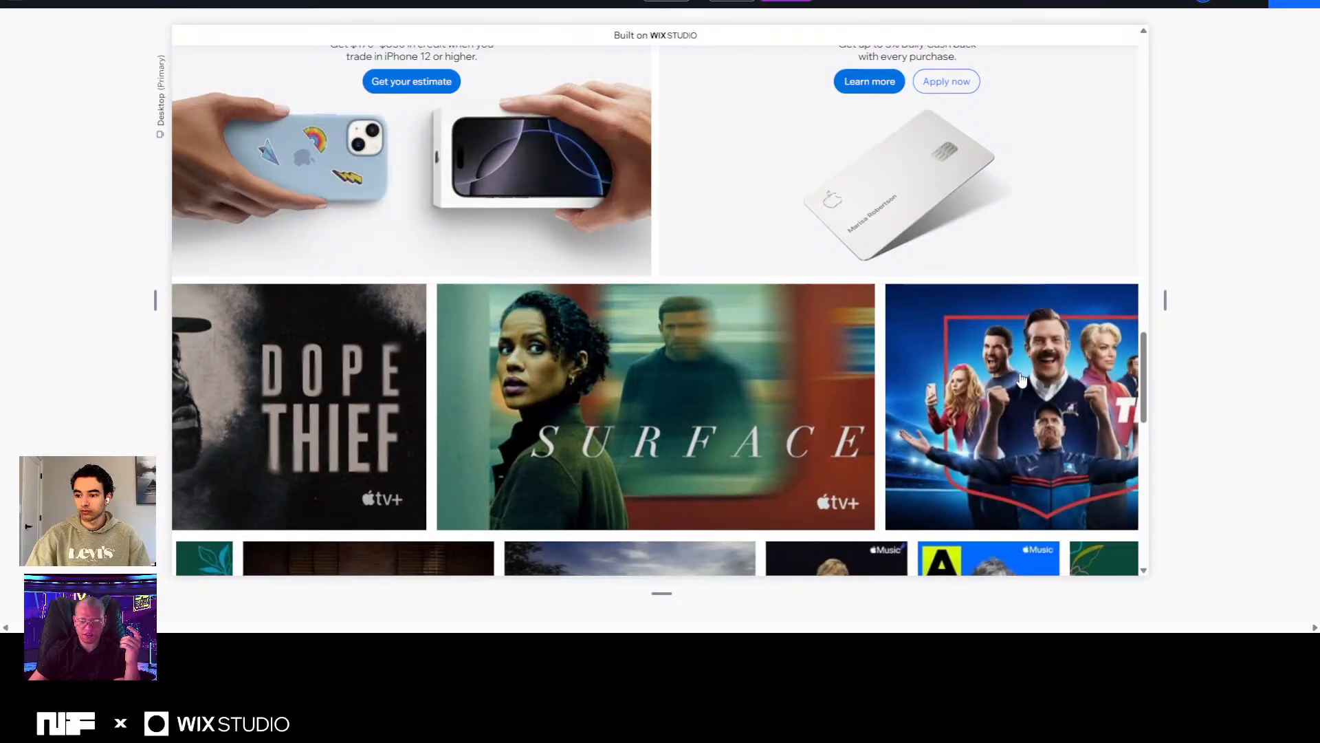
scroll(605, 396, down, 3)
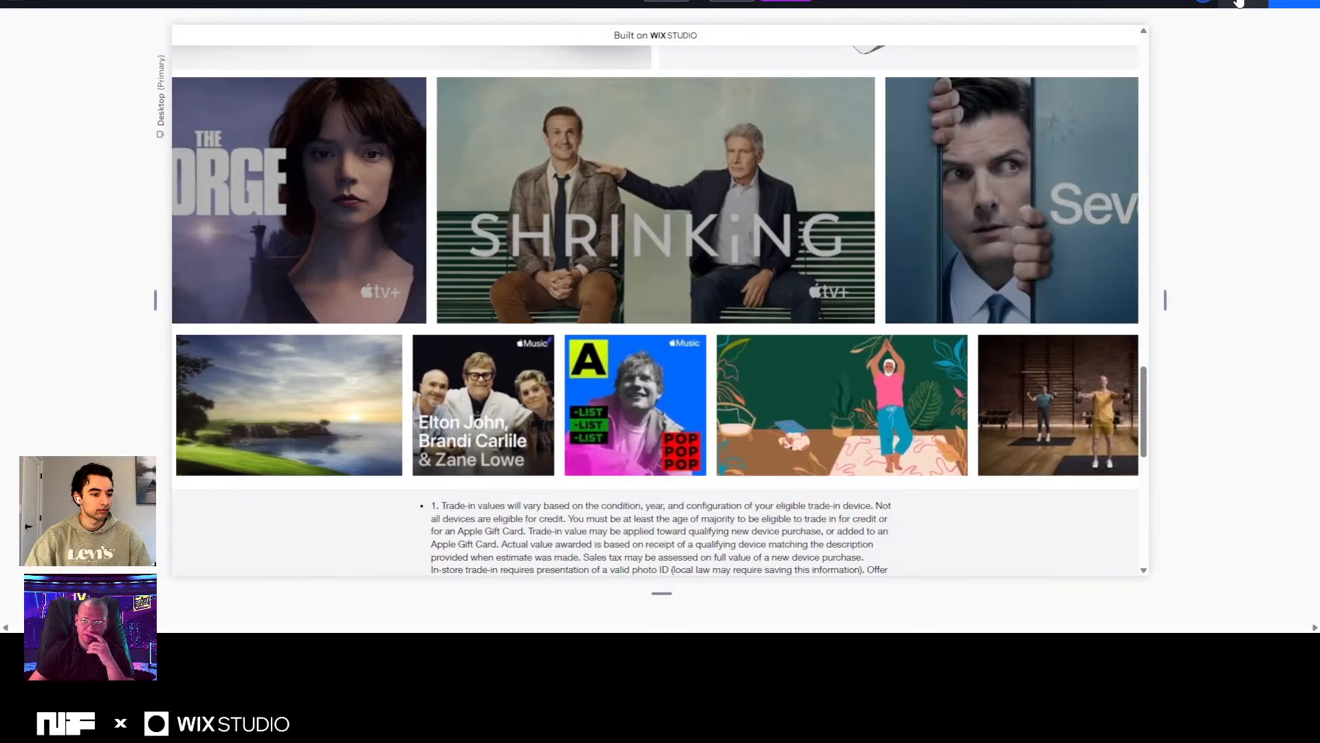
Leave the preview, show my-site-76 and inspect its Apple TV+ banners, smaller media cards and slider dots.
click(1238, 3)
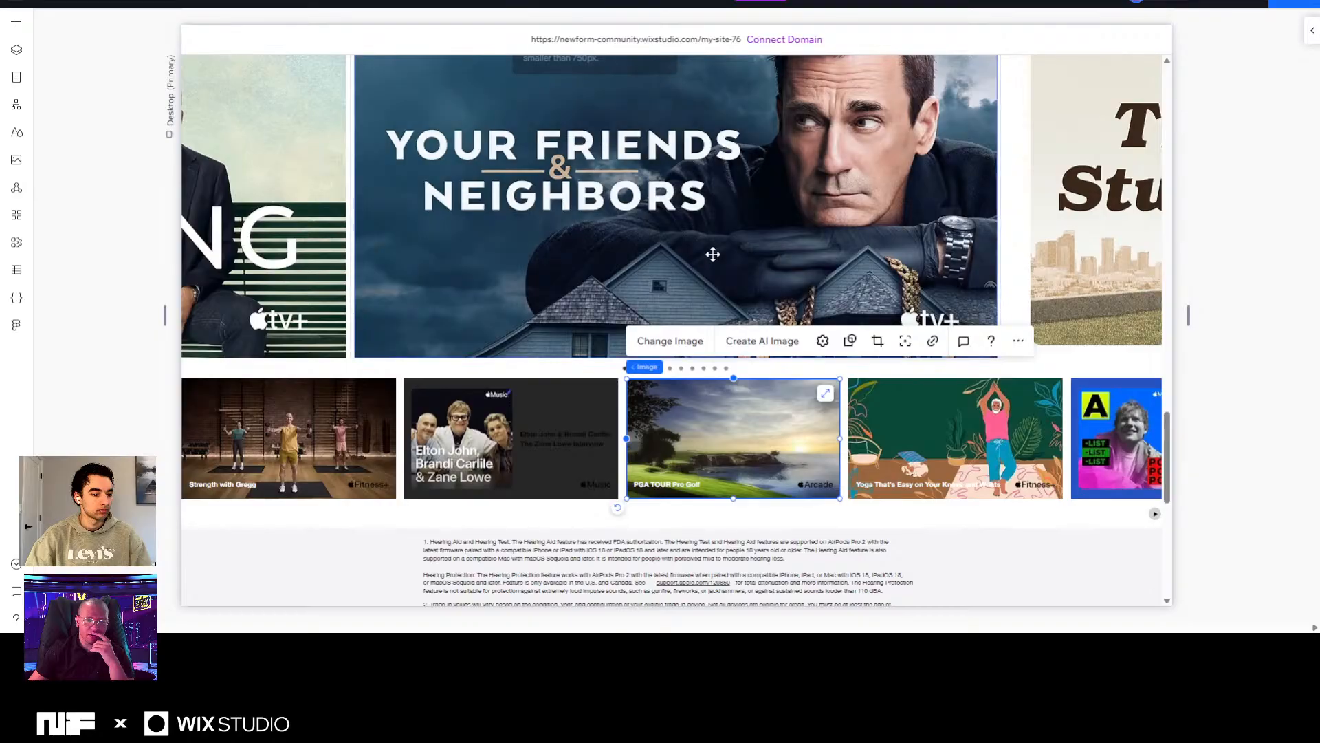
scroll(610, 325, down, 1)
scroll(609, 325, up, 4)
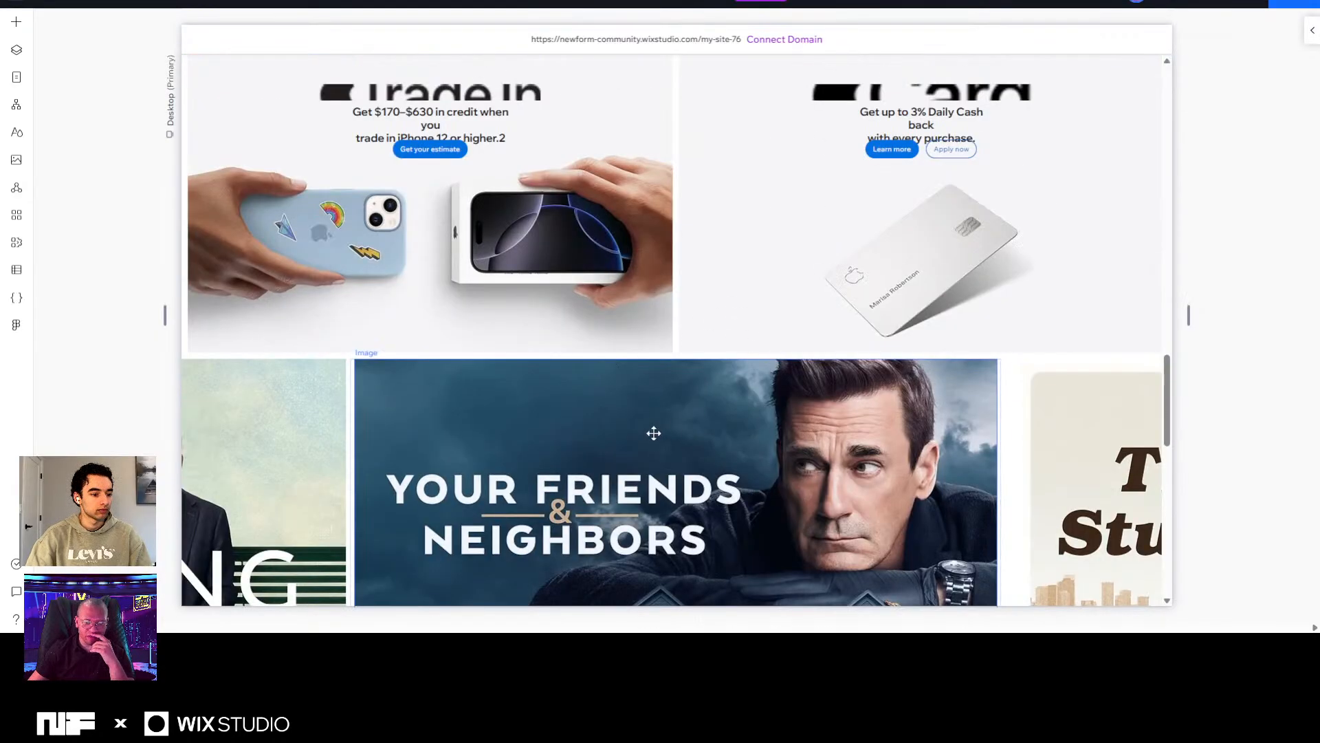
scroll(653, 433, down, 3)
click(1077, 270)
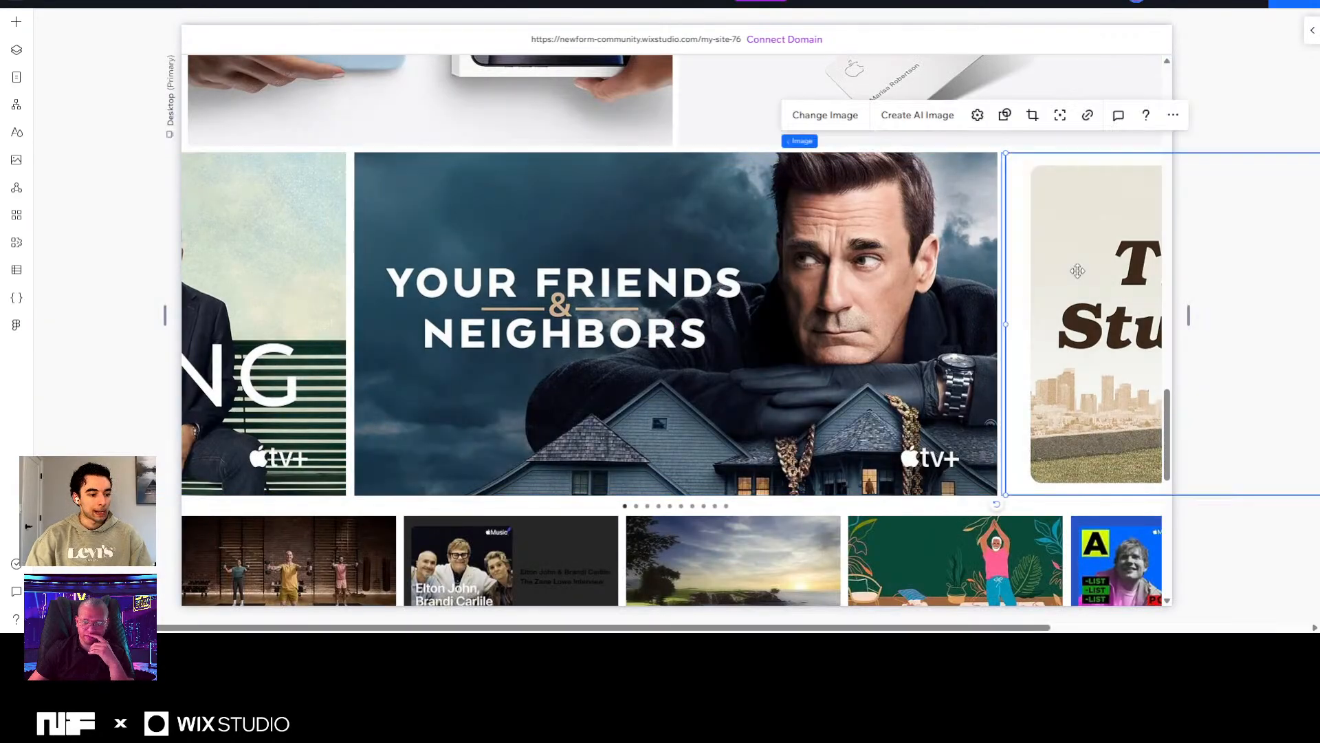
scroll(1078, 270, down, 3)
click(937, 380)
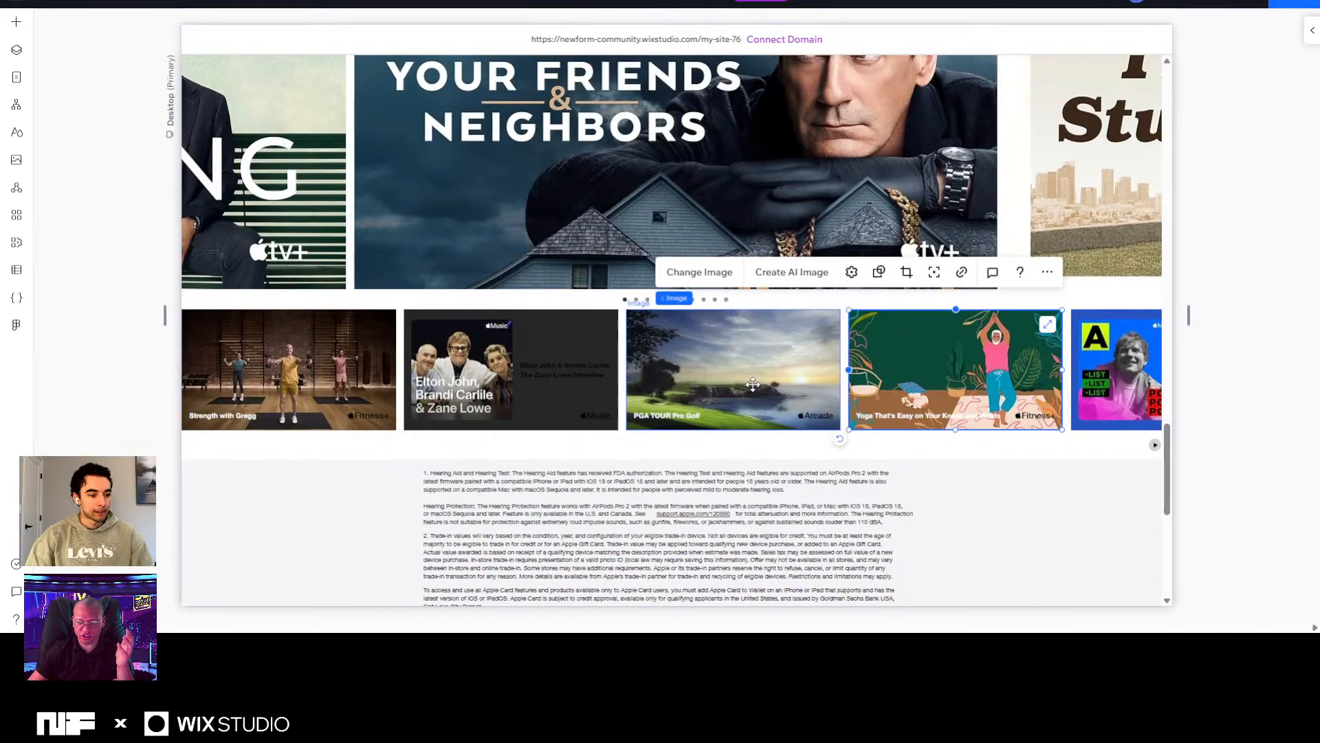
click(753, 384)
click(516, 375)
click(289, 375)
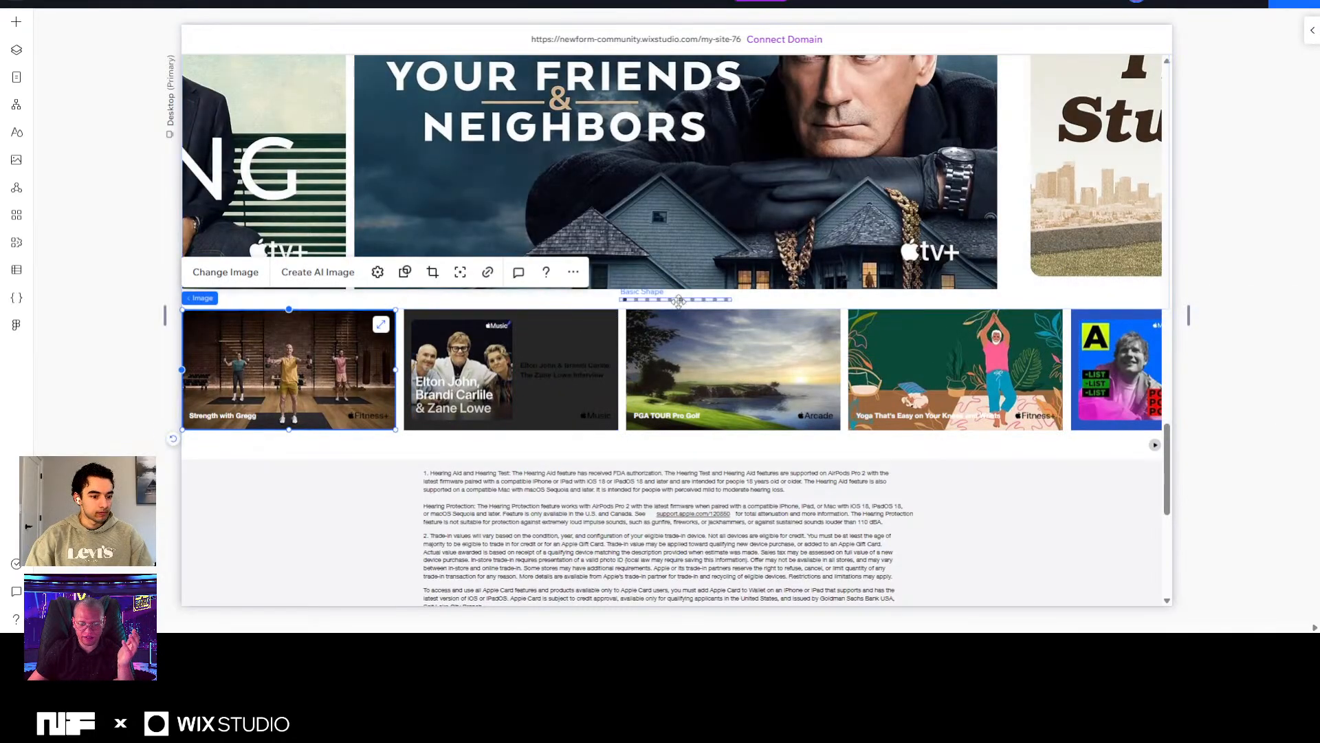
click(679, 300)
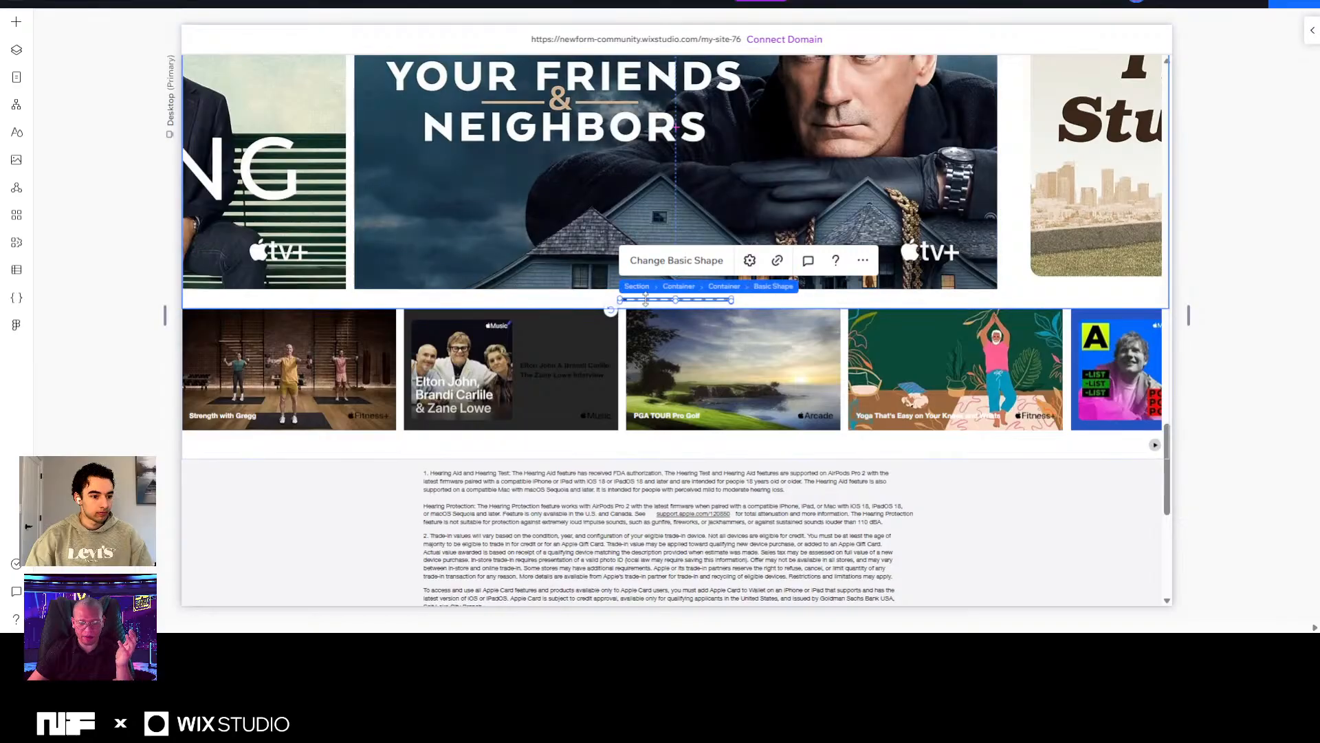
Delete the large Apple TV+ banner images and the row of smaller media cards below them.
scroll(481, 309, up, 5)
click(286, 318)
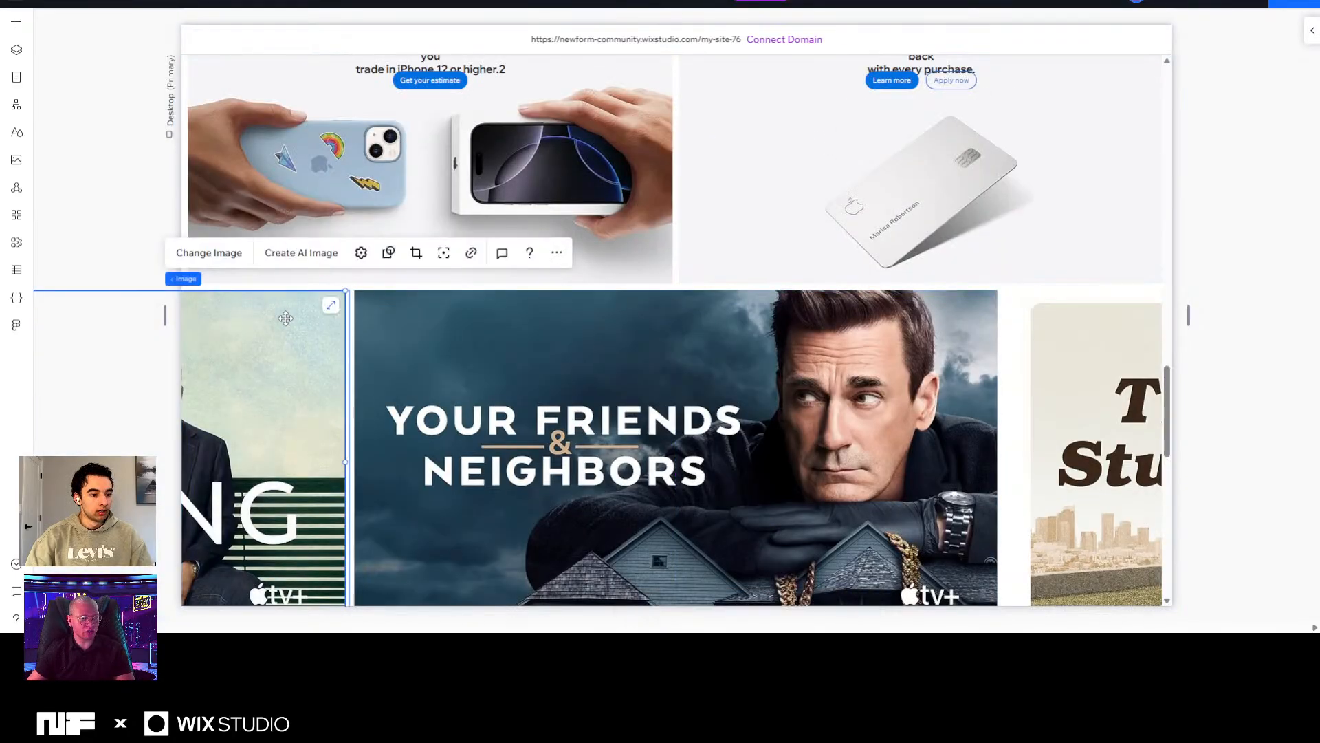
click(244, 277)
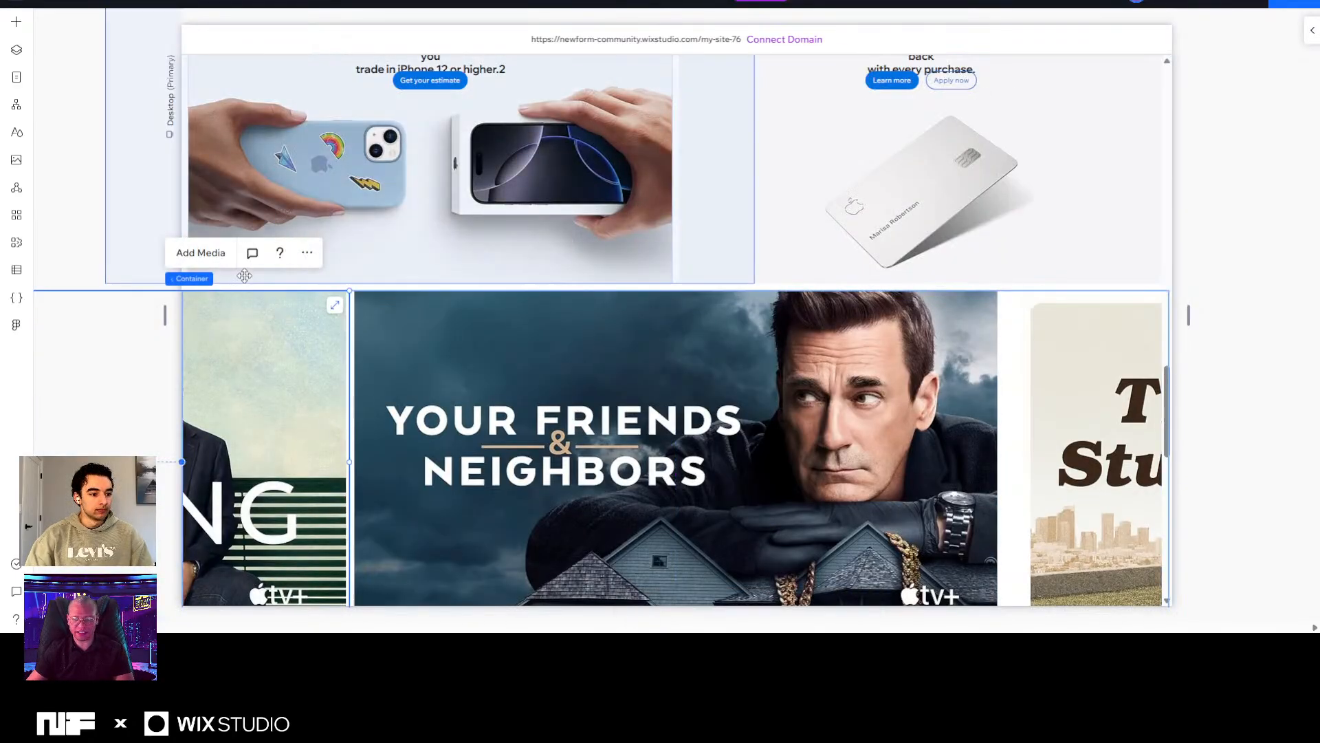
scroll(244, 276, down, 3)
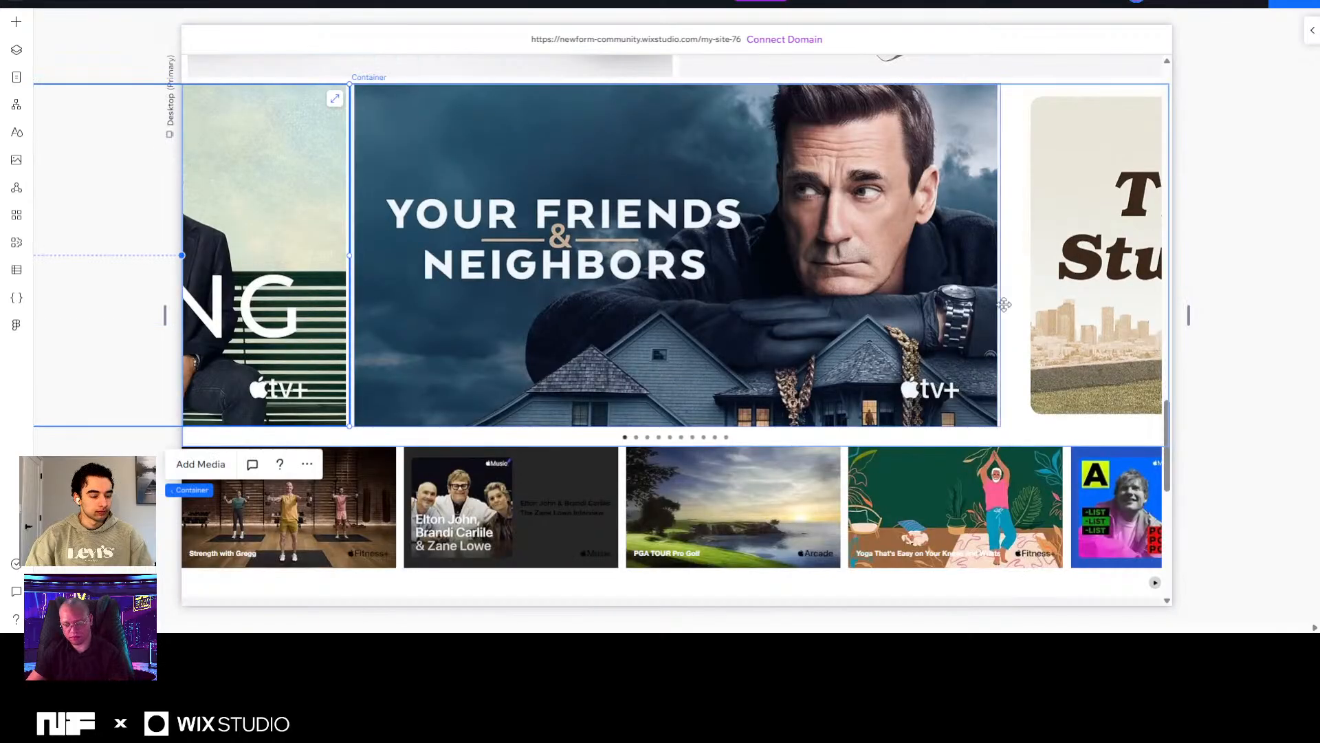
click(275, 317)
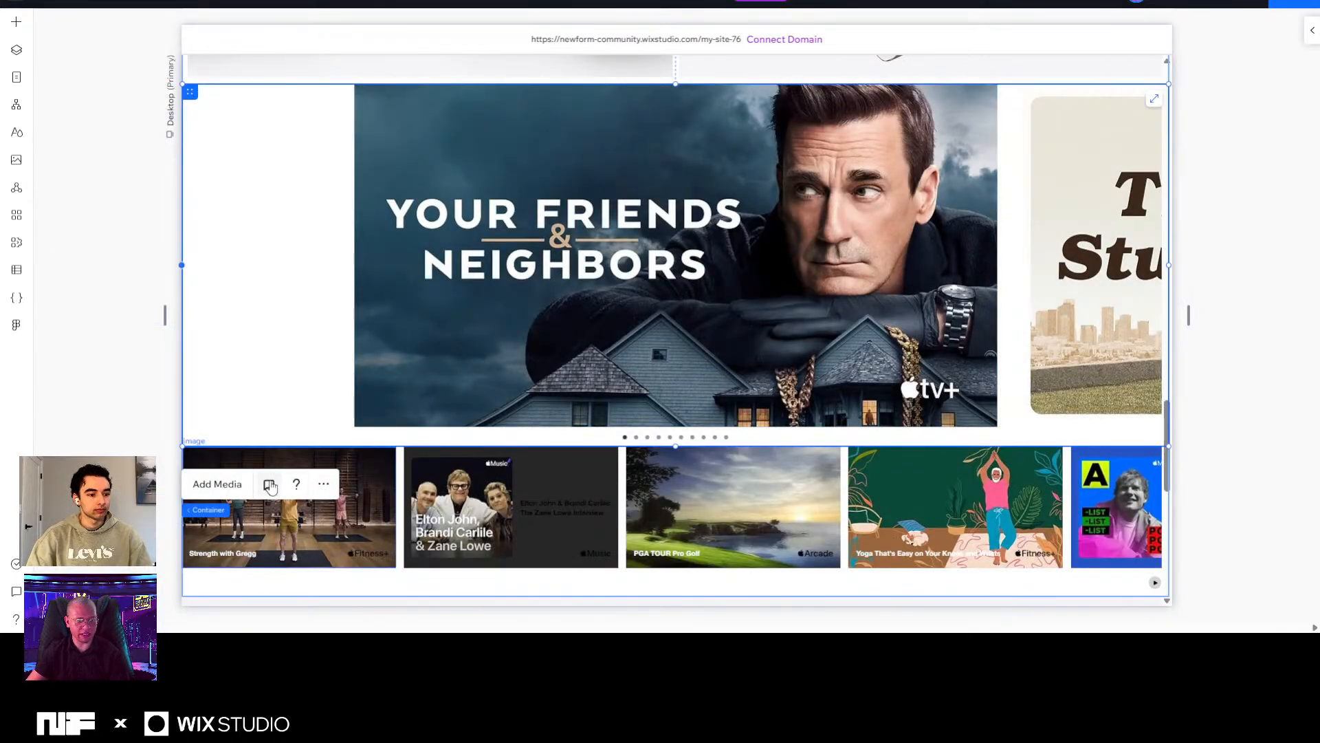
key(Delete)
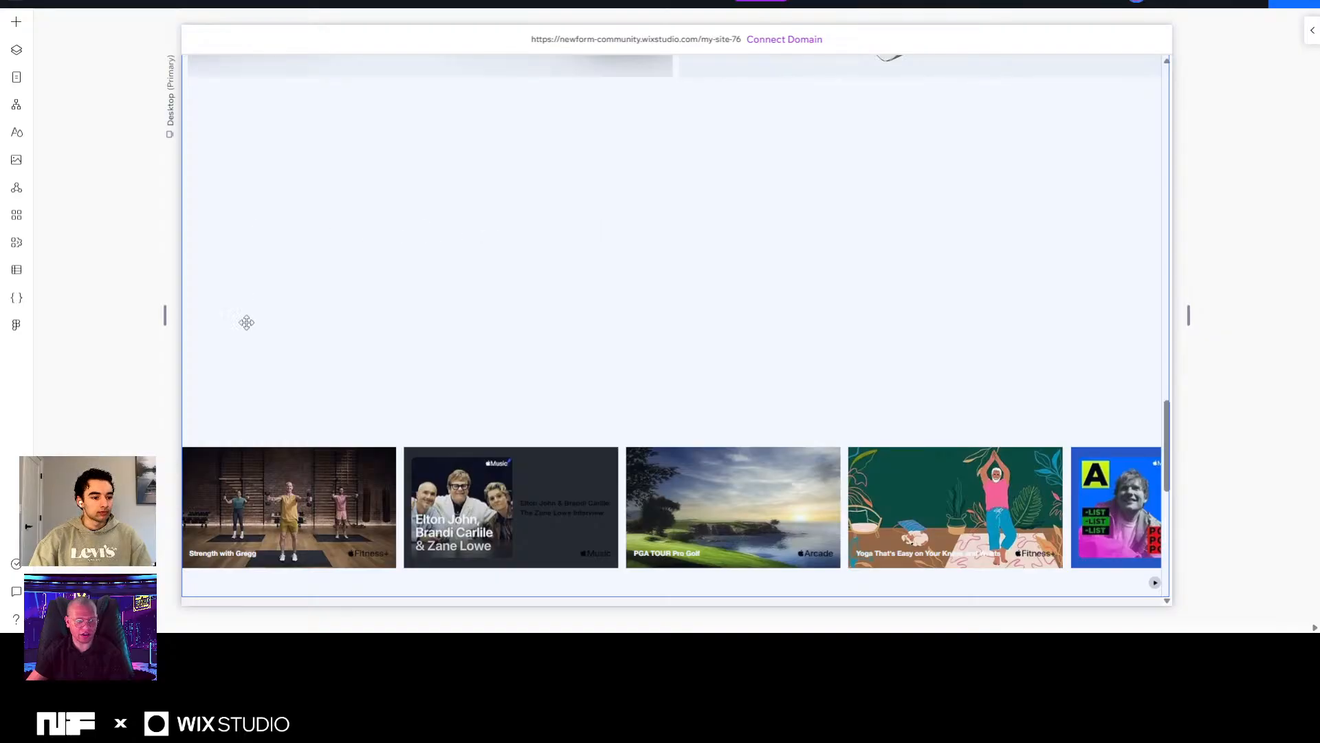
click(395, 470)
key(Delete)
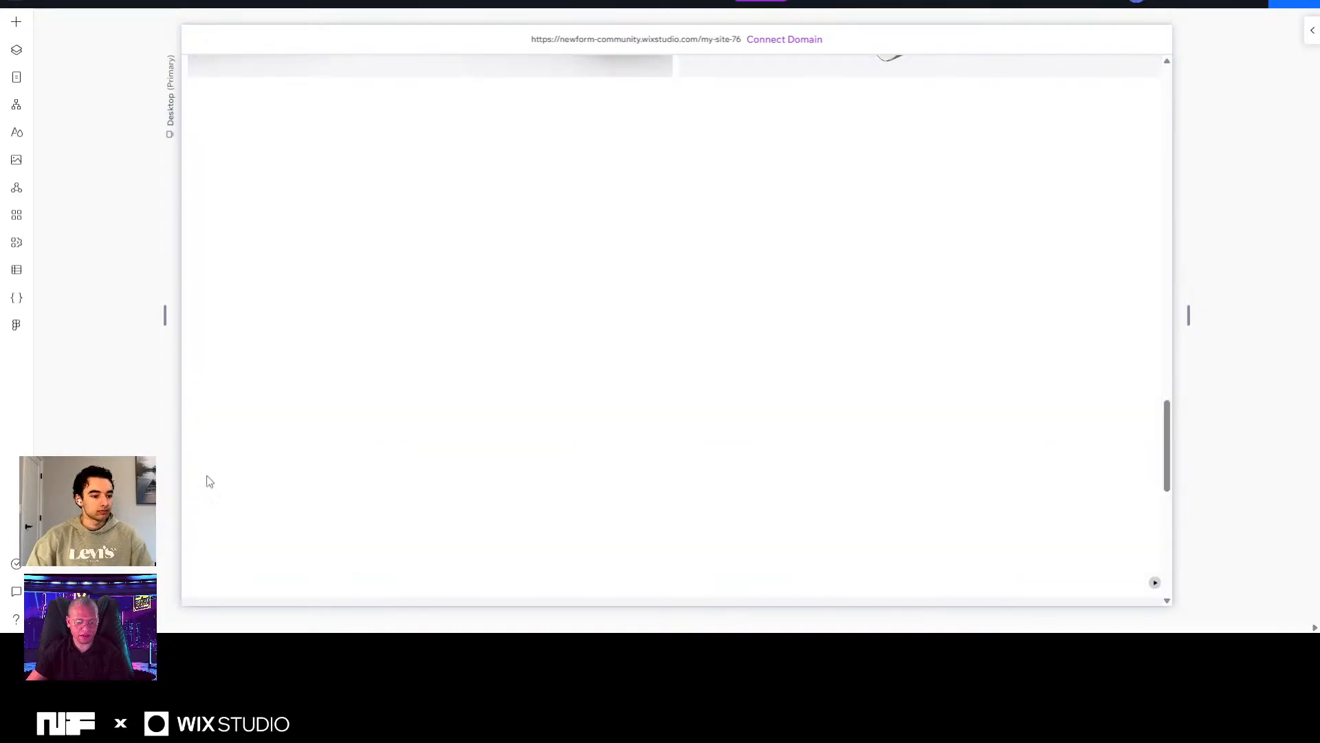
Select the emptied slider container and review the page from the iPhone 16 Pro banner down to the blank area.
click(752, 373)
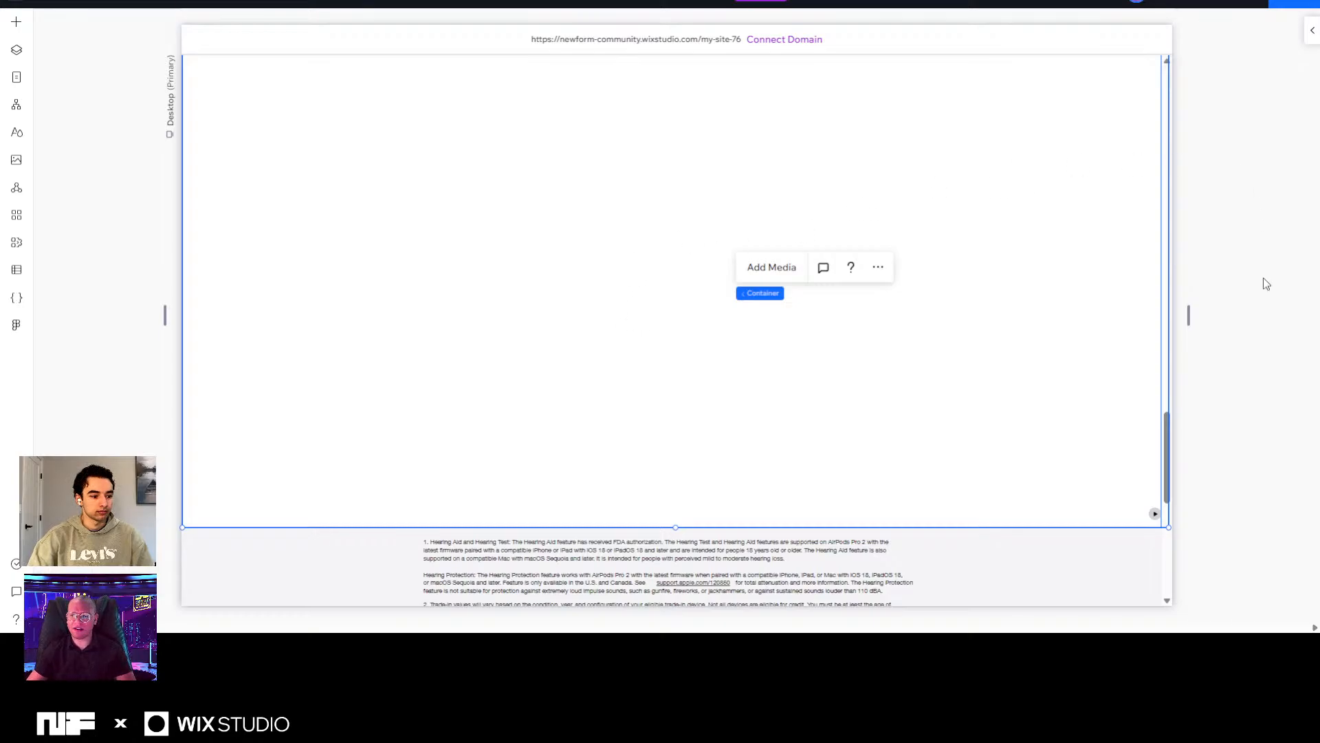
scroll(1244, 254, up, 4)
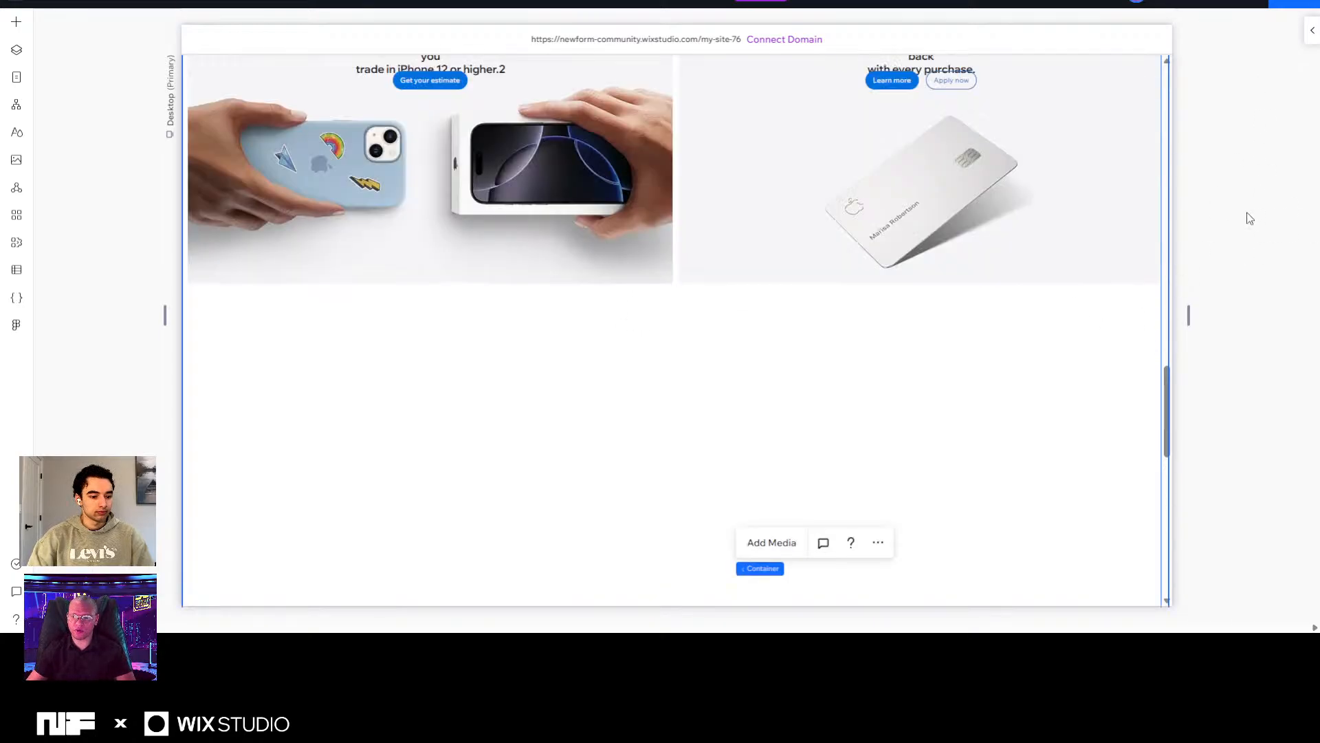
scroll(960, 361, up, 8)
scroll(960, 361, up, 8)
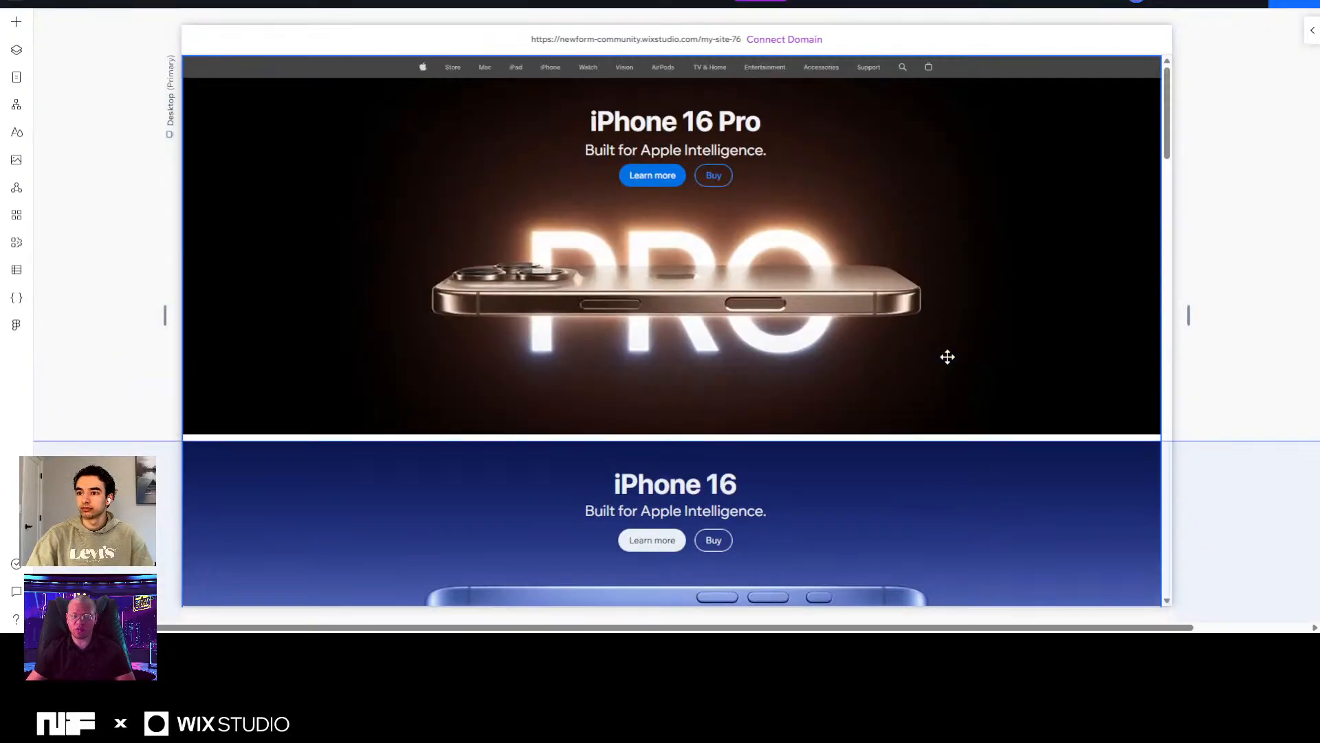
scroll(944, 349, down, 2)
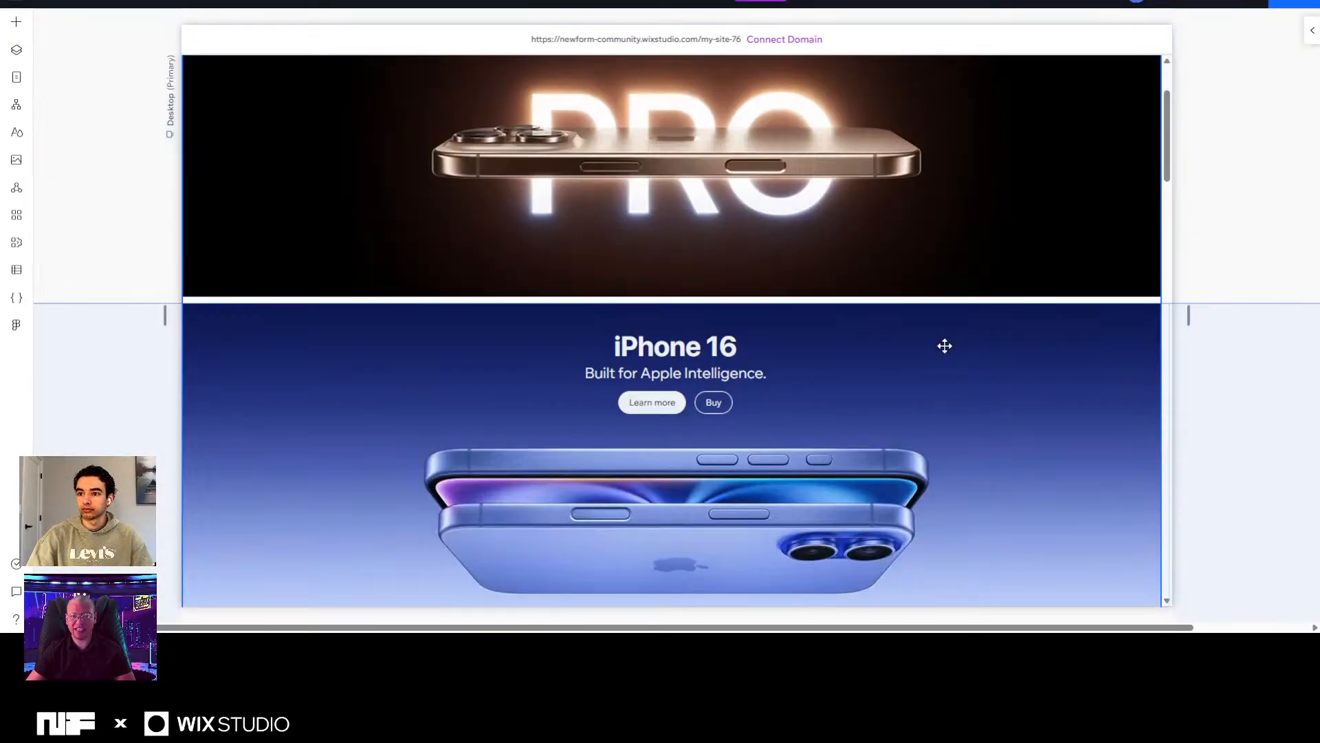
scroll(943, 346, down, 15)
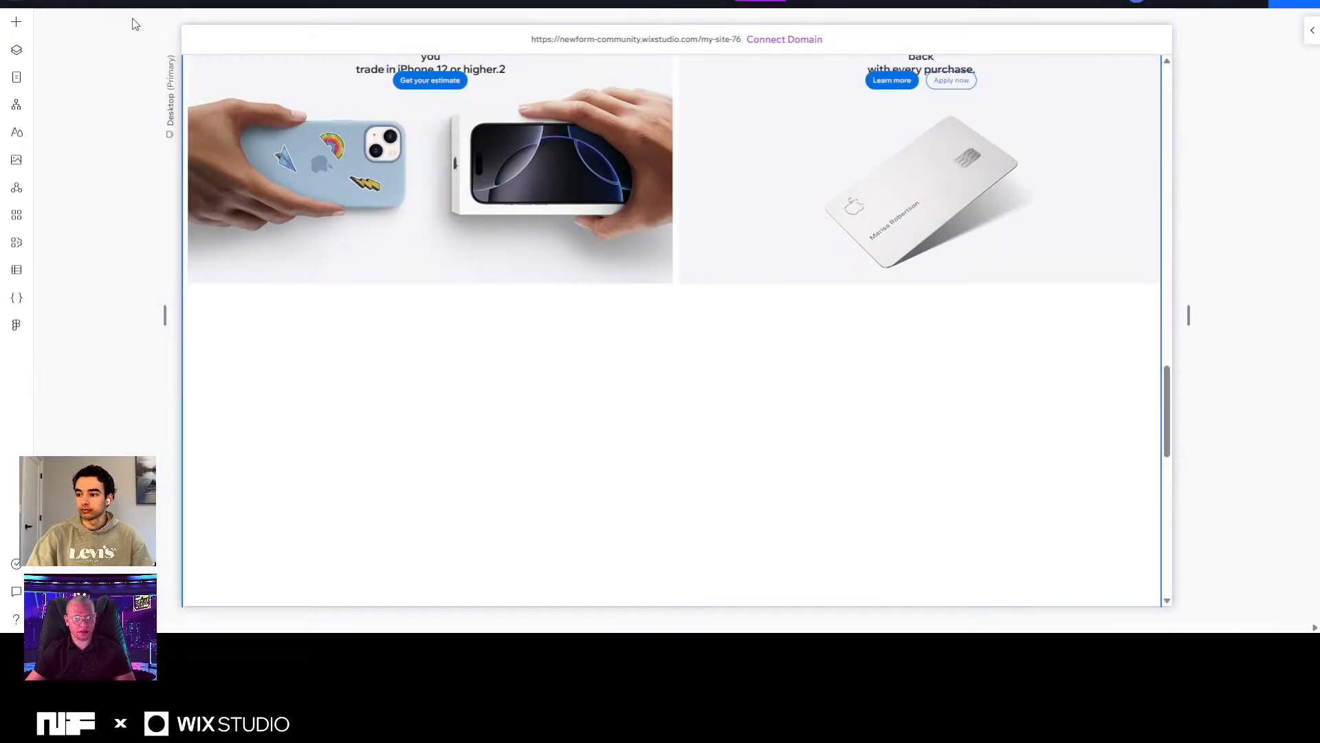
Open the layer list, collapse the second container and examine which page areas the section's containers cover.
click(16, 51)
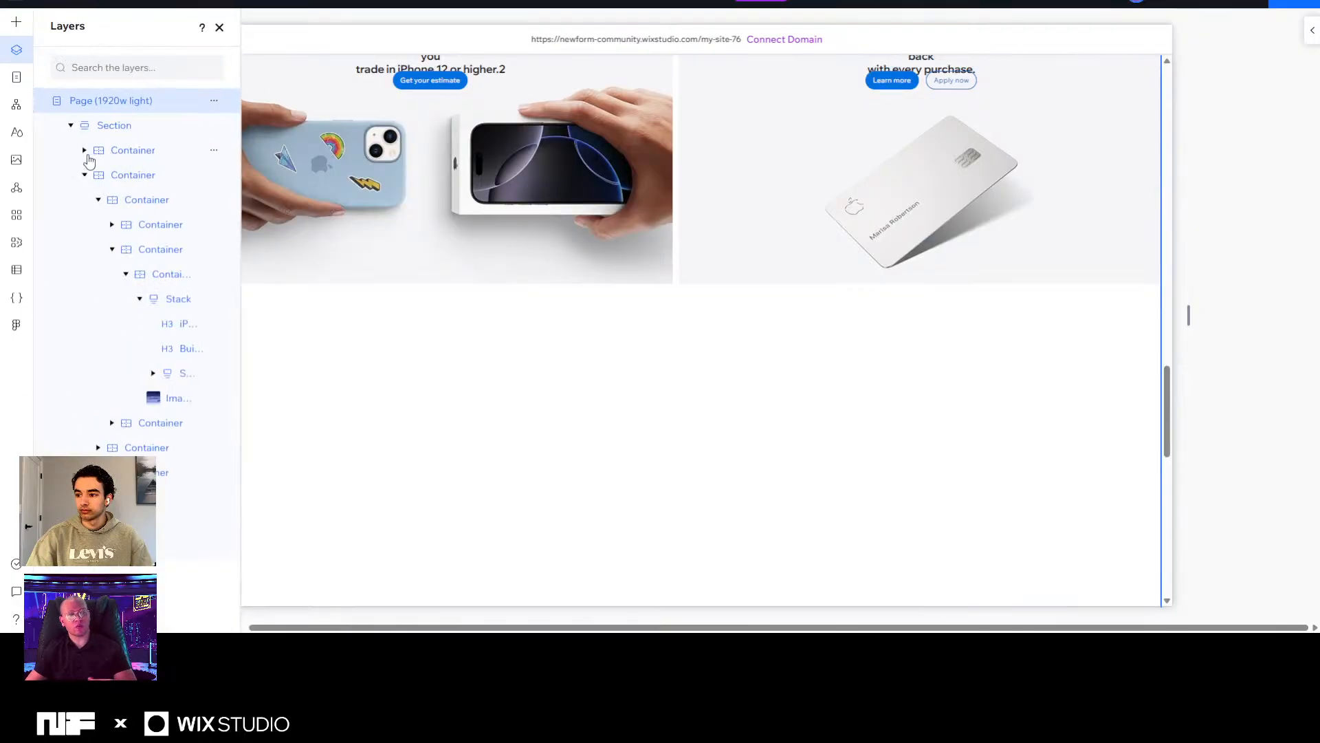
click(85, 176)
click(143, 183)
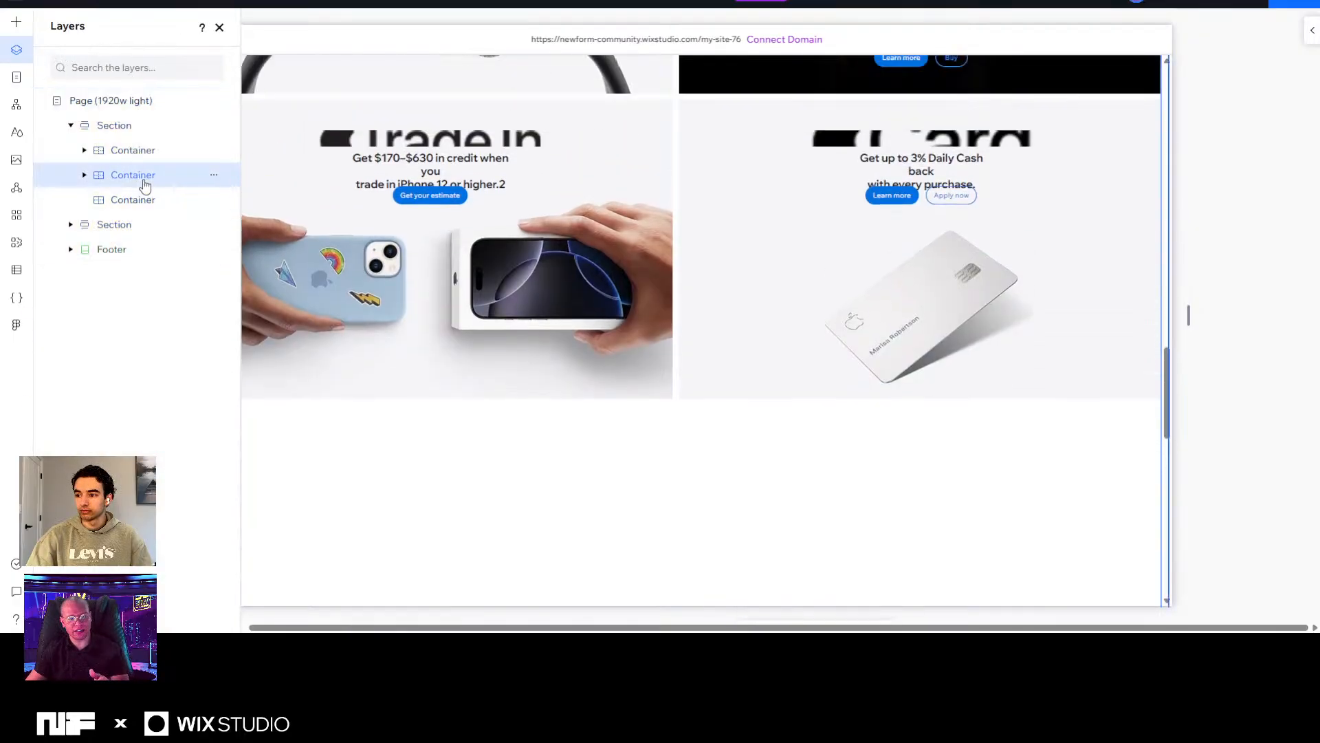
scroll(751, 301, down, 10)
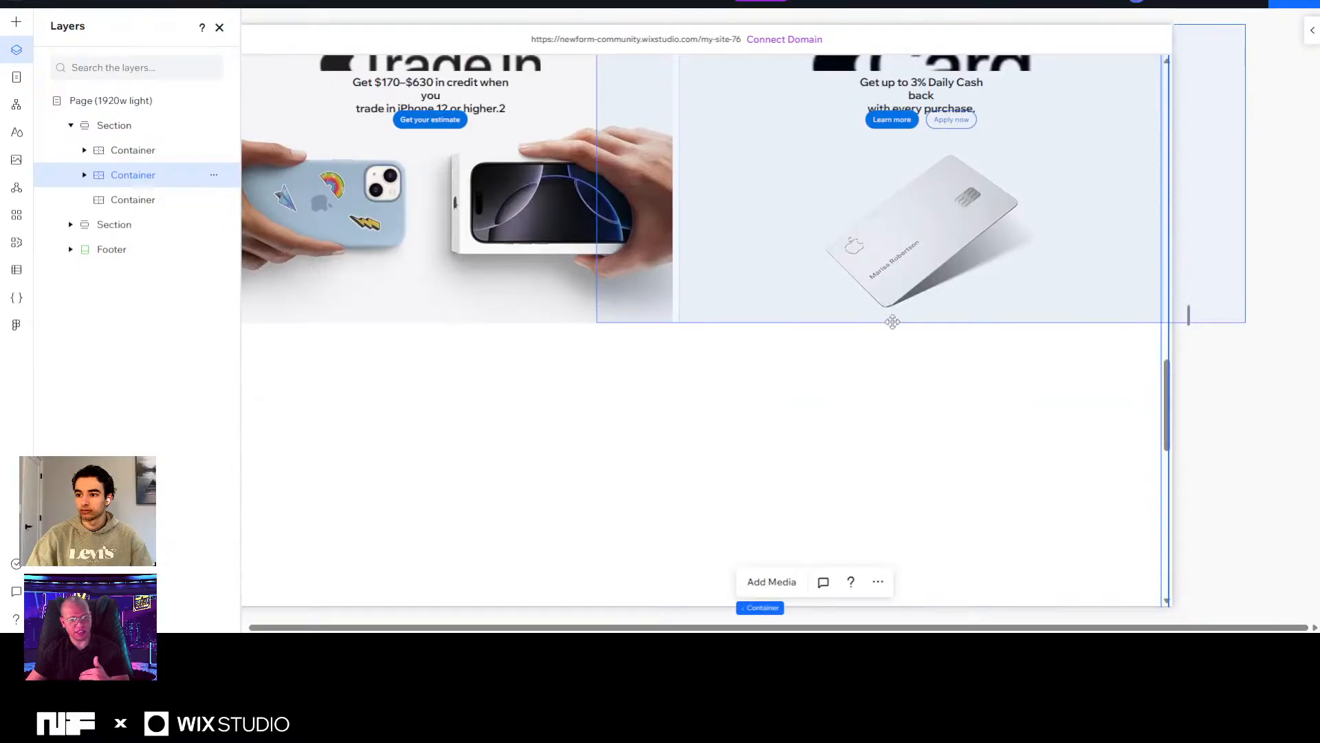
scroll(737, 266, up, 10)
scroll(736, 266, up, 8)
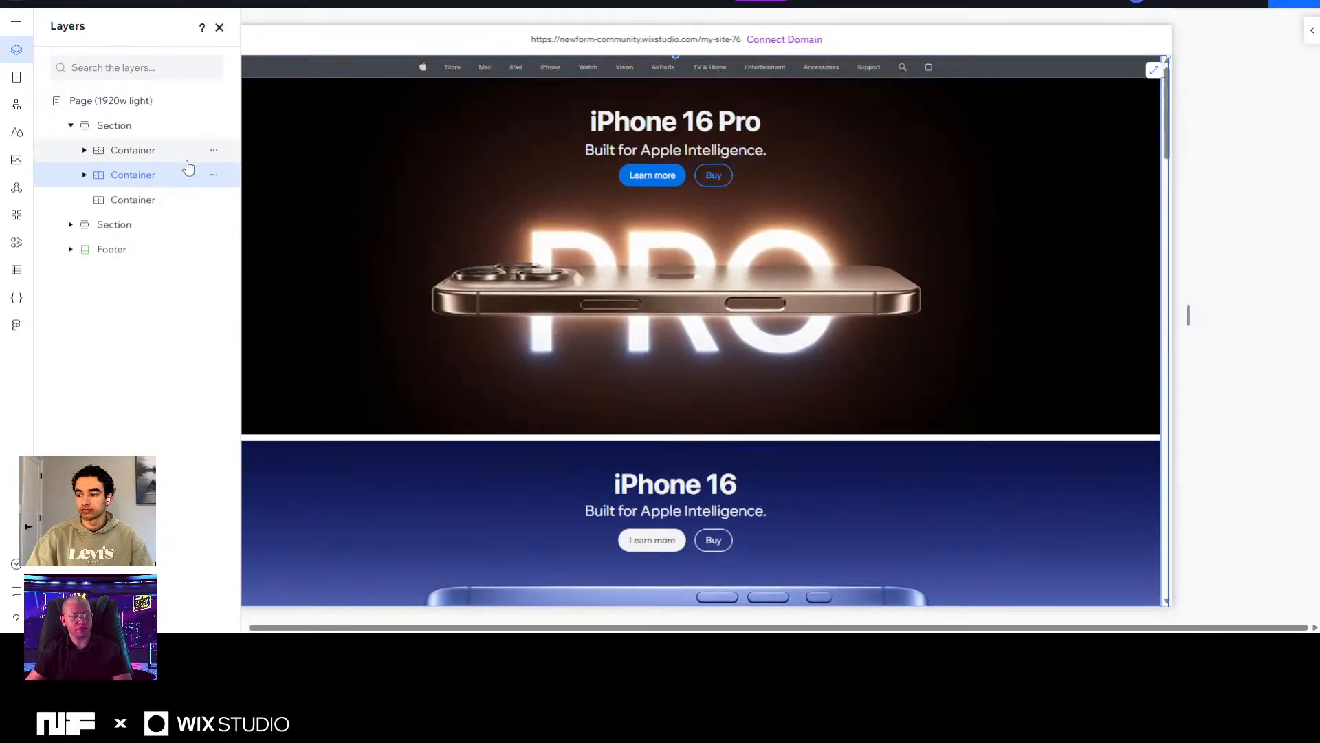
click(126, 156)
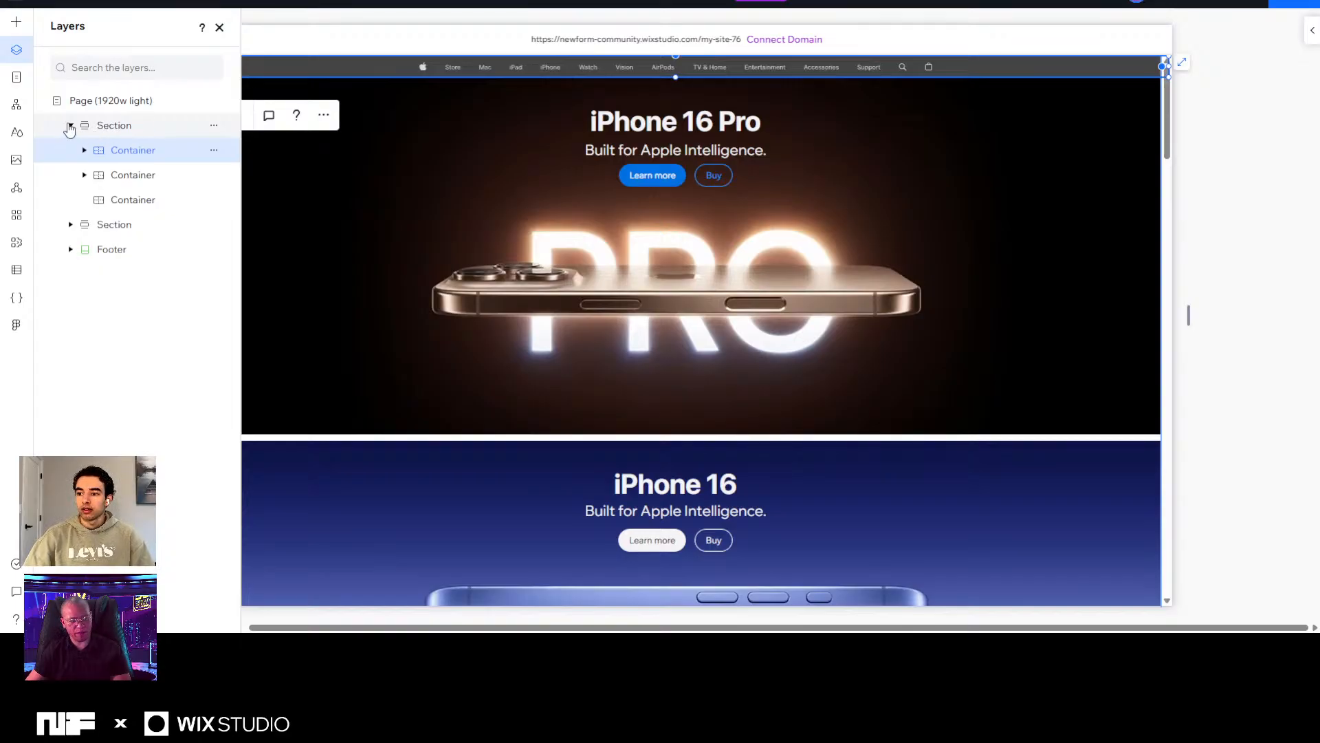
Collapse the first section in the layer list and rename it "footer".
click(71, 125)
click(144, 131)
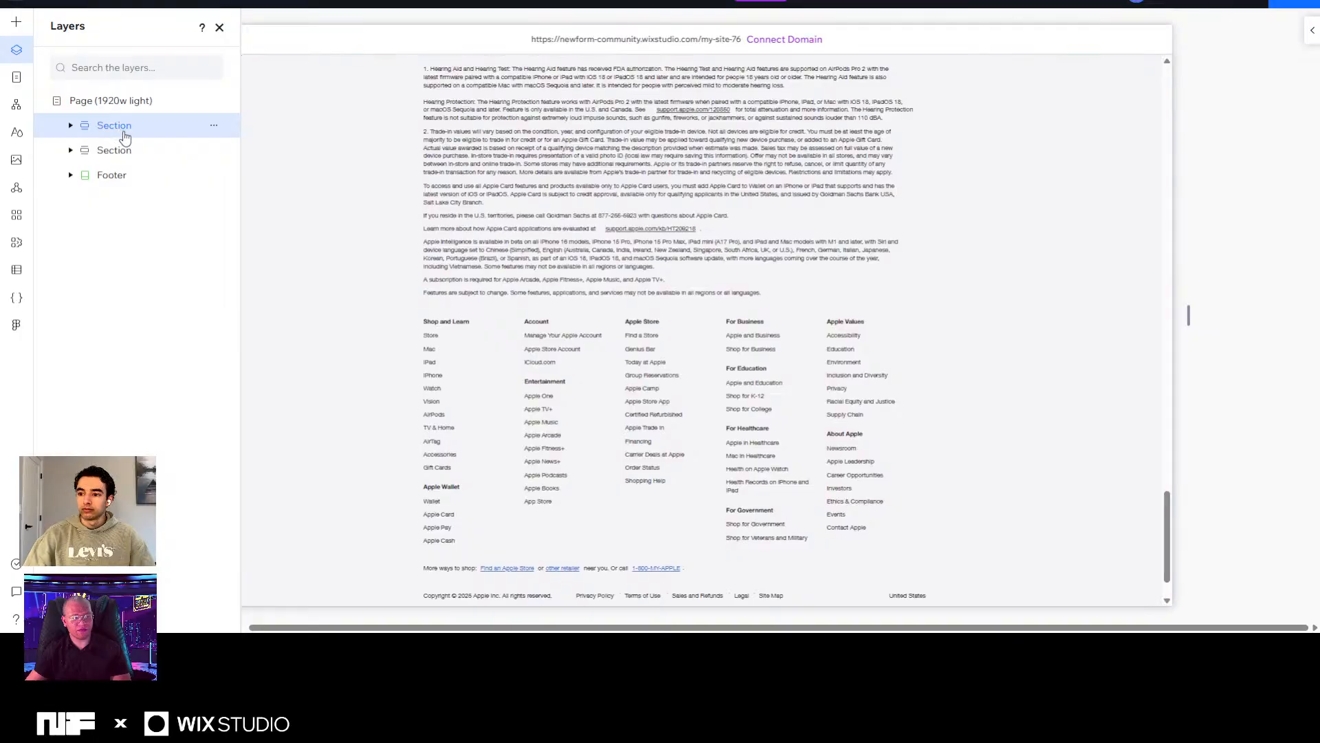
double_click(119, 129)
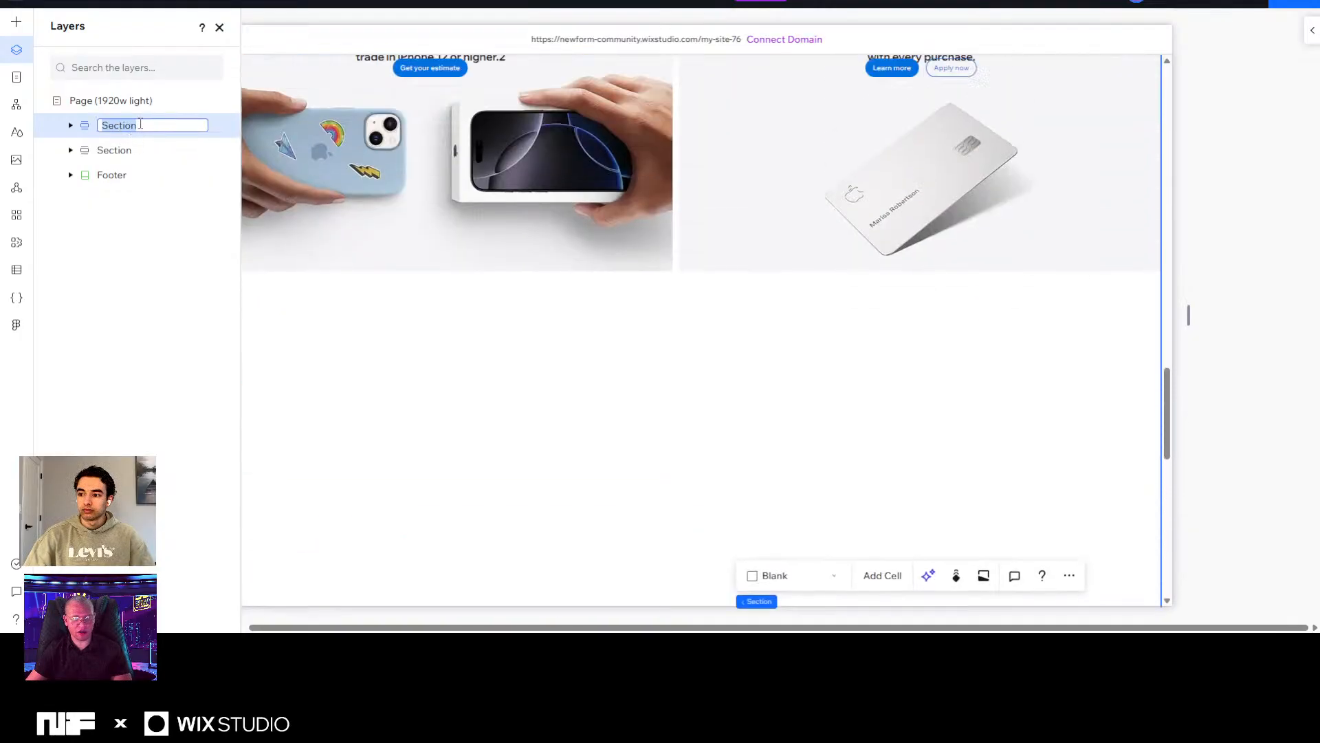
text(footer)
key(Return)
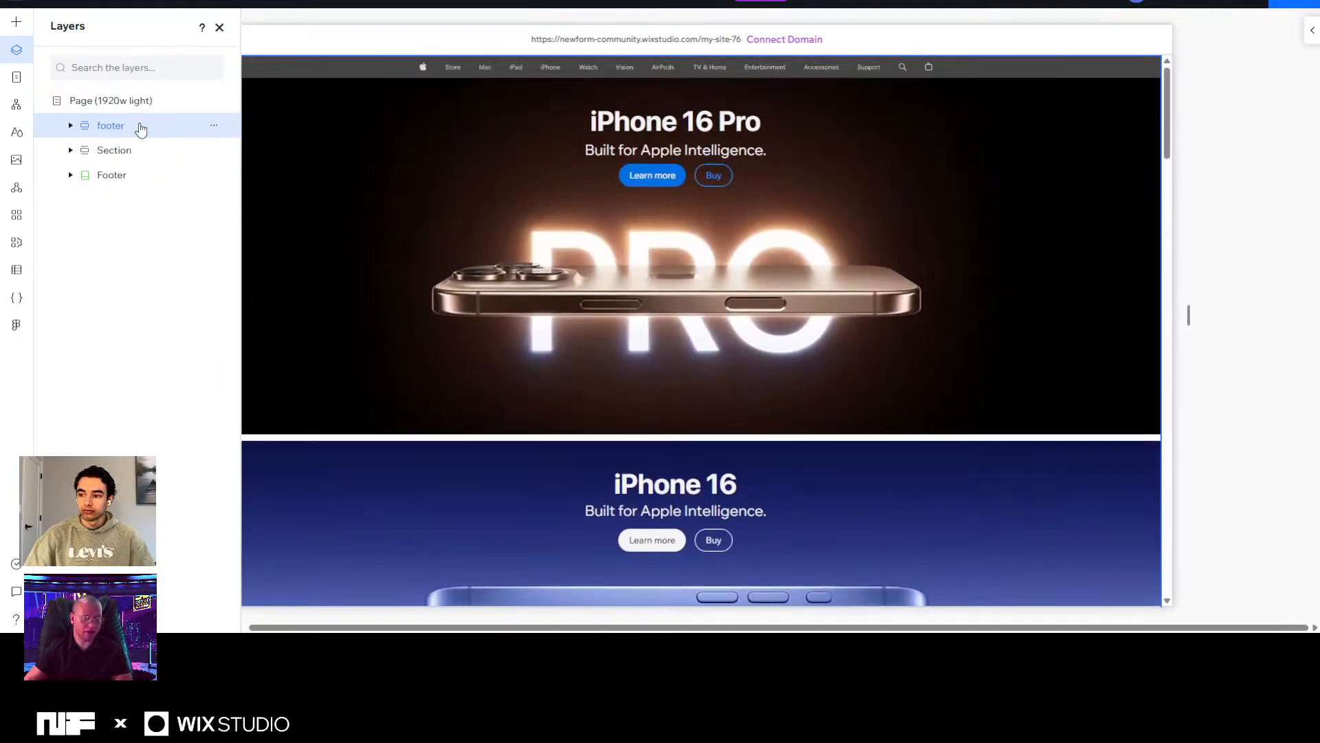
Rename the second section in the layer list "product section".
click(125, 157)
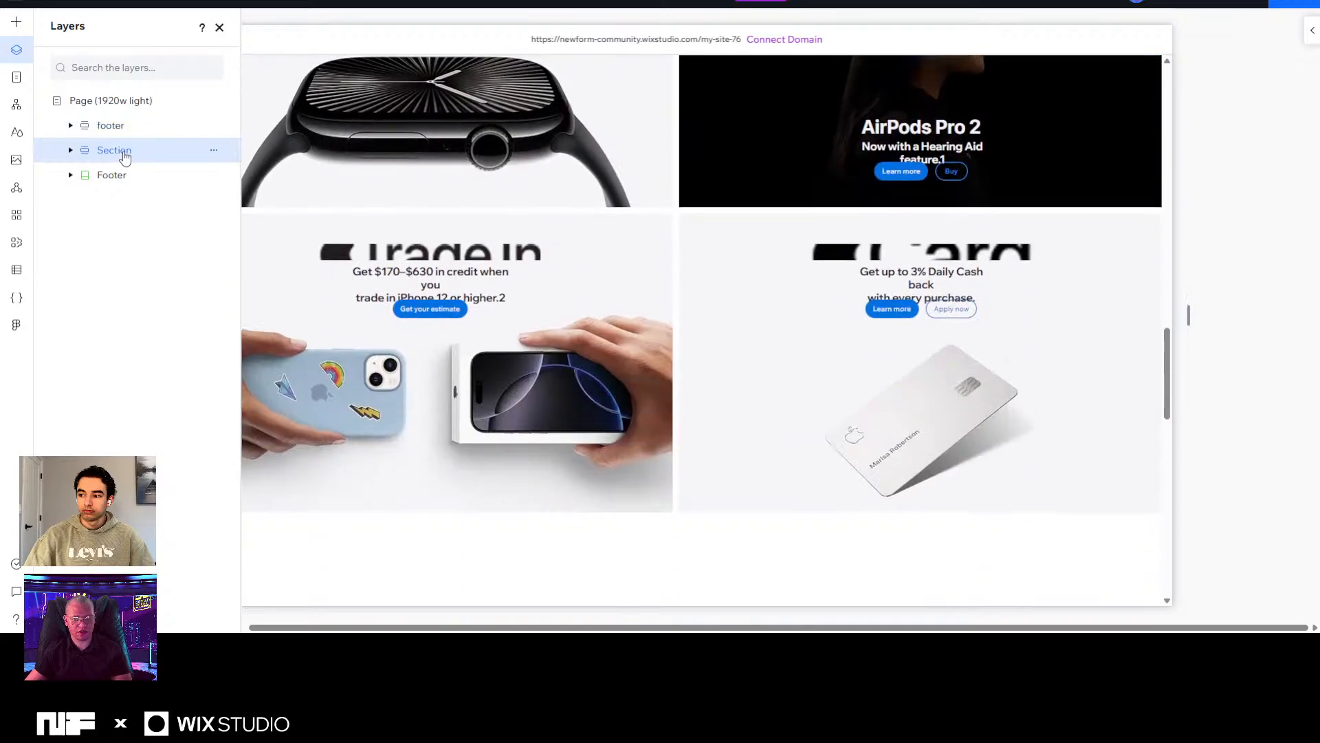
scroll(627, 130, up, 10)
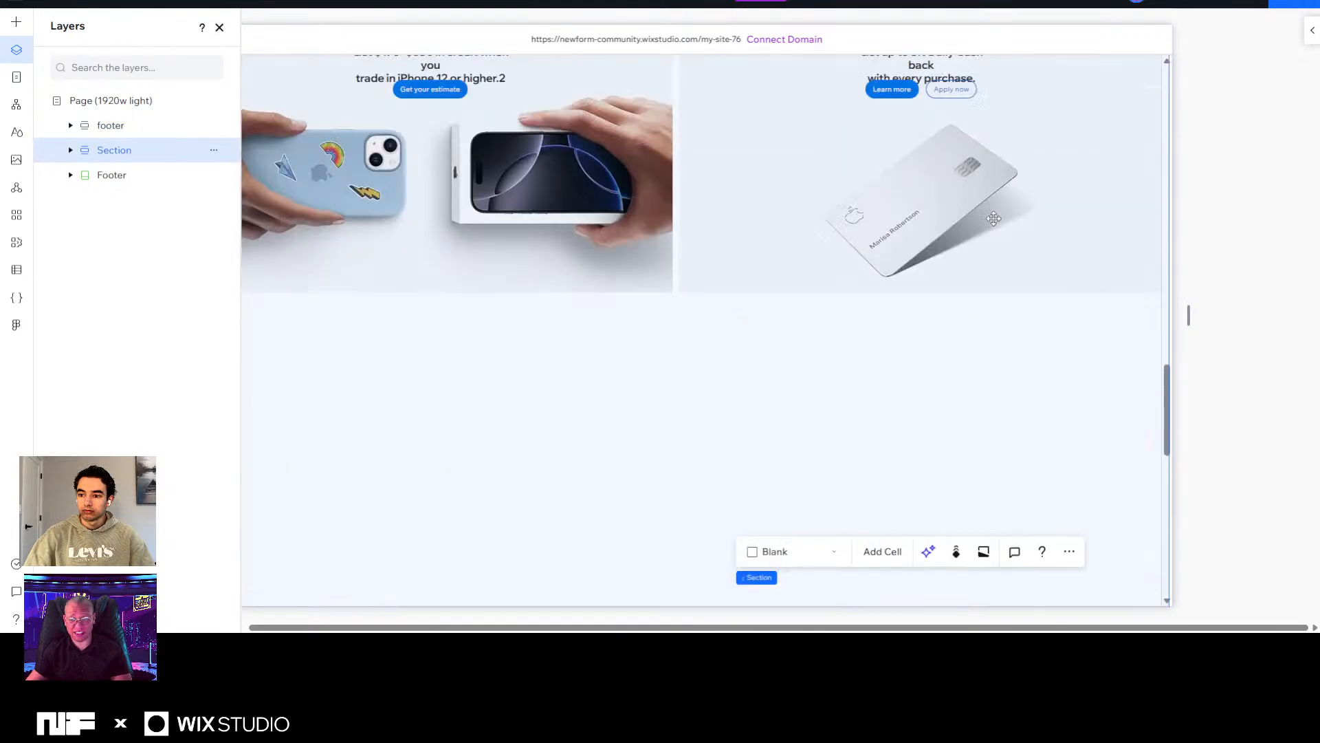
scroll(516, 292, up, 10)
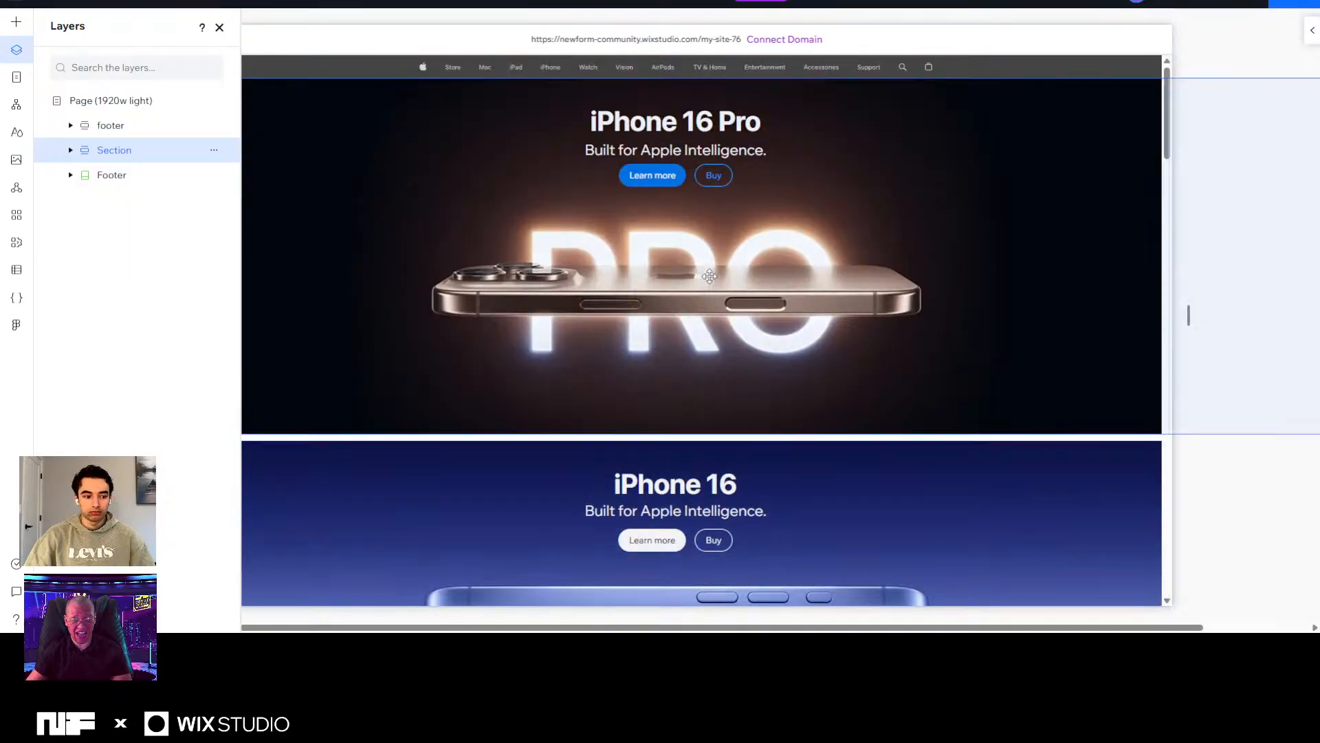
click(113, 153)
double_click(114, 152)
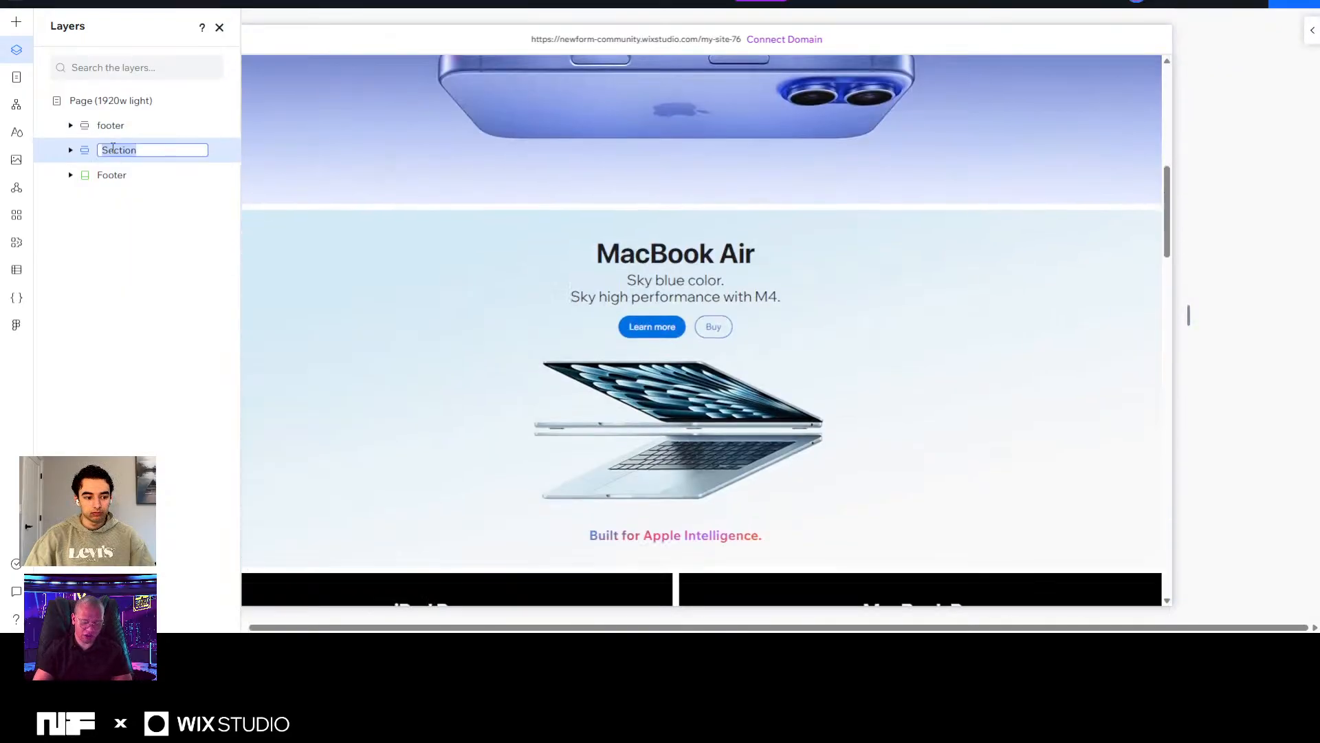
text(product s)
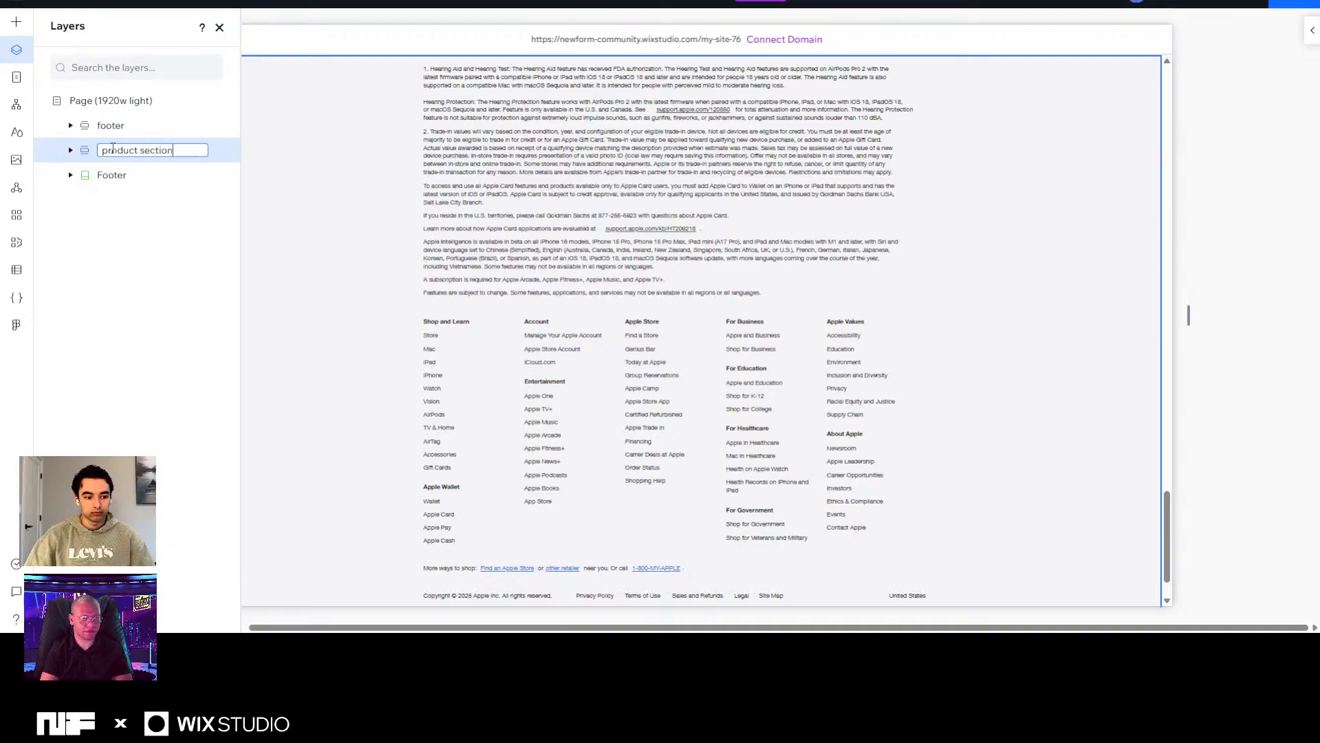
key(Return)
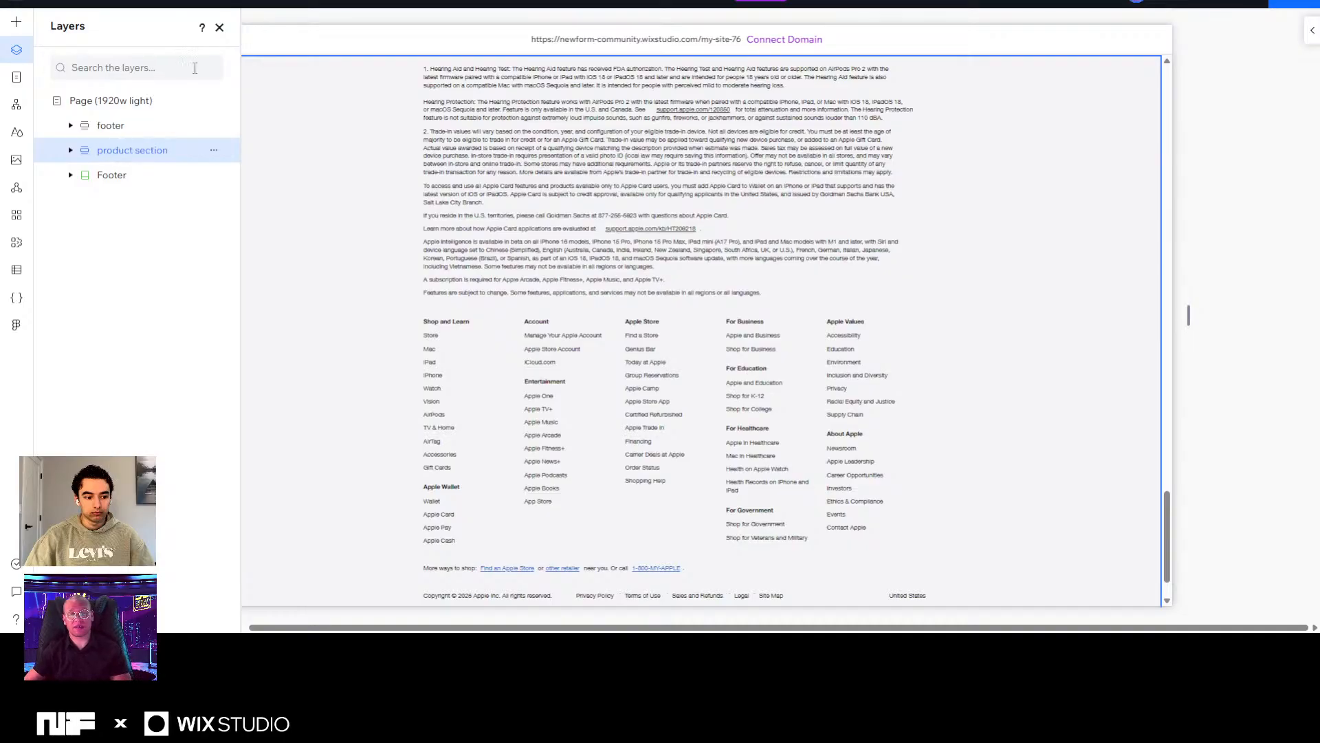
scroll(860, 259, up, 10)
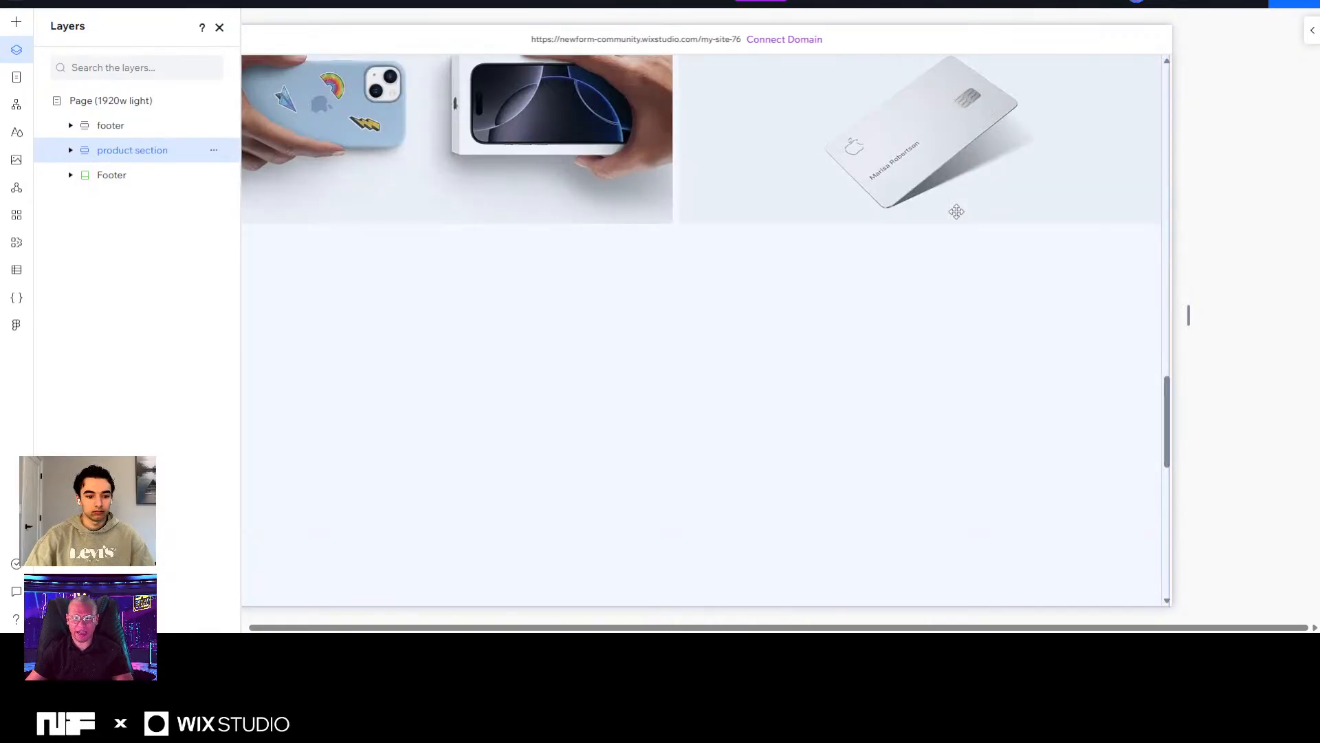
scroll(956, 211, up, 8)
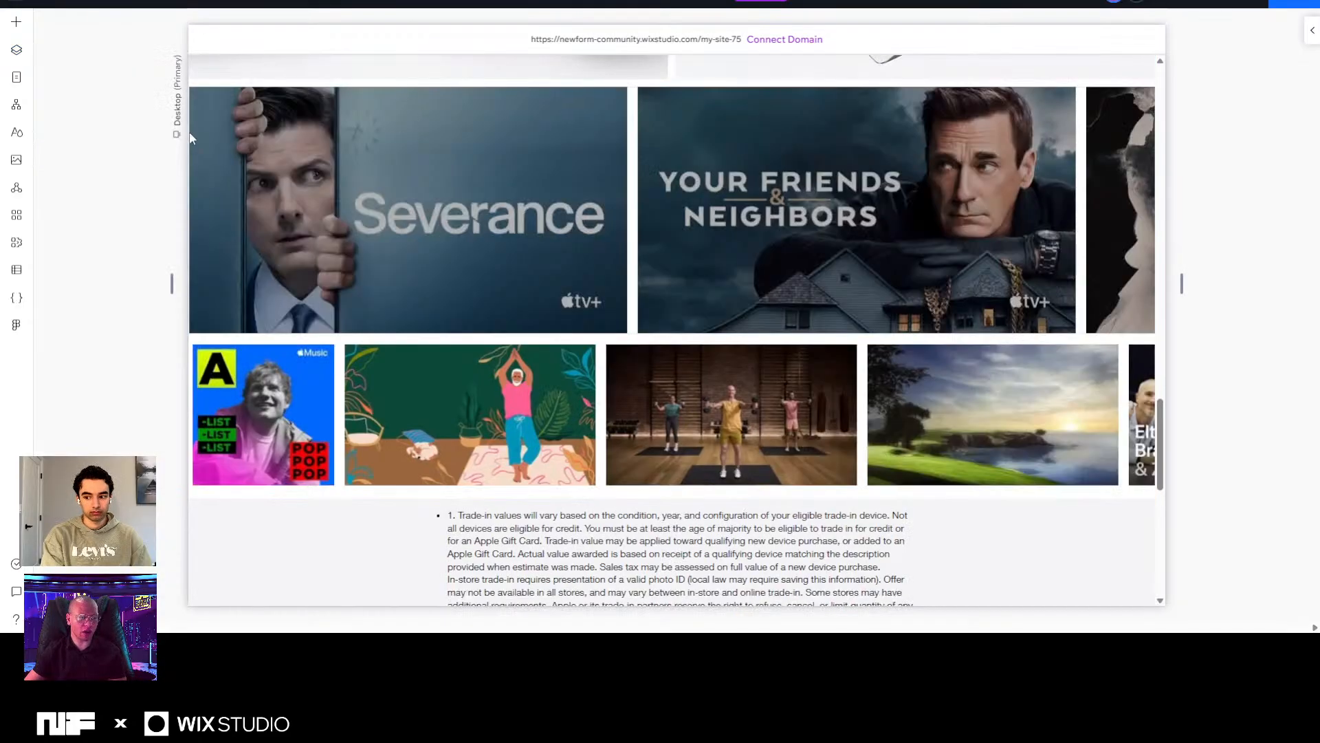
Open the layer list of the reference site my-site-75 and collapse its header container and first section.
click(17, 76)
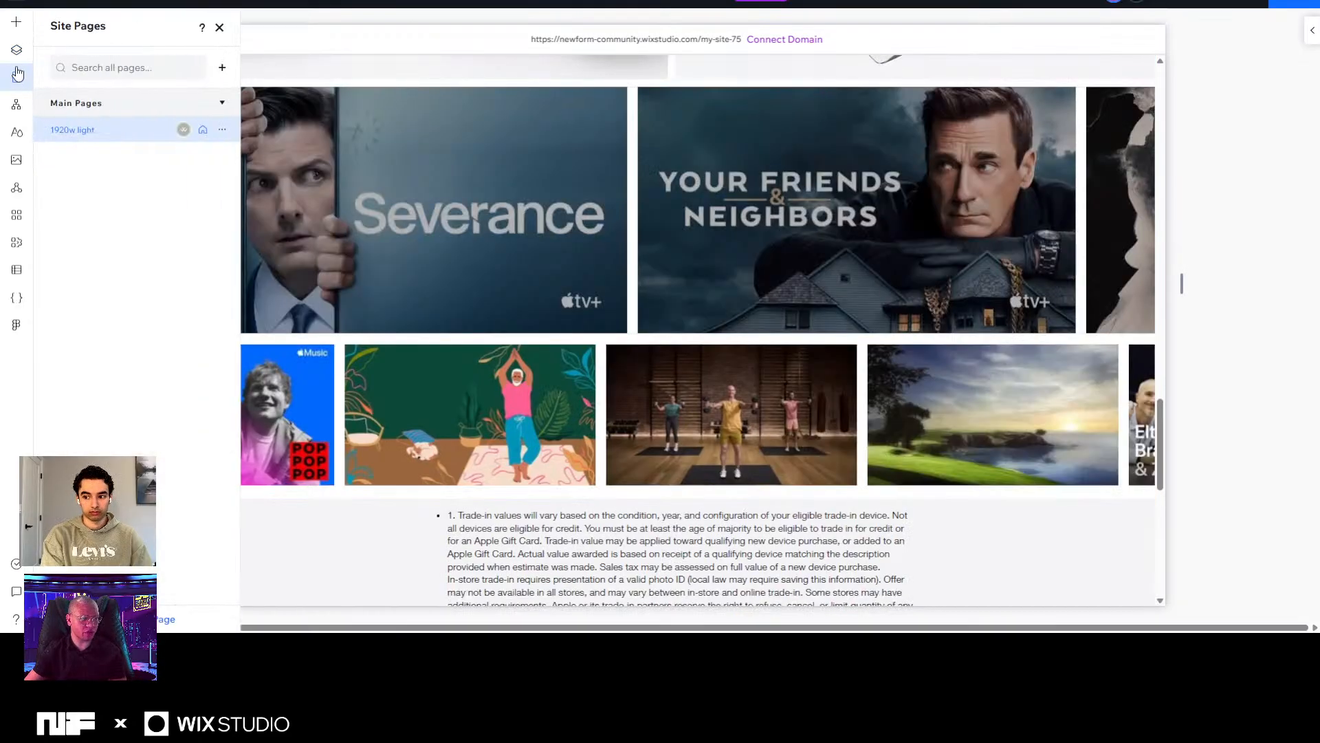
click(16, 50)
click(84, 150)
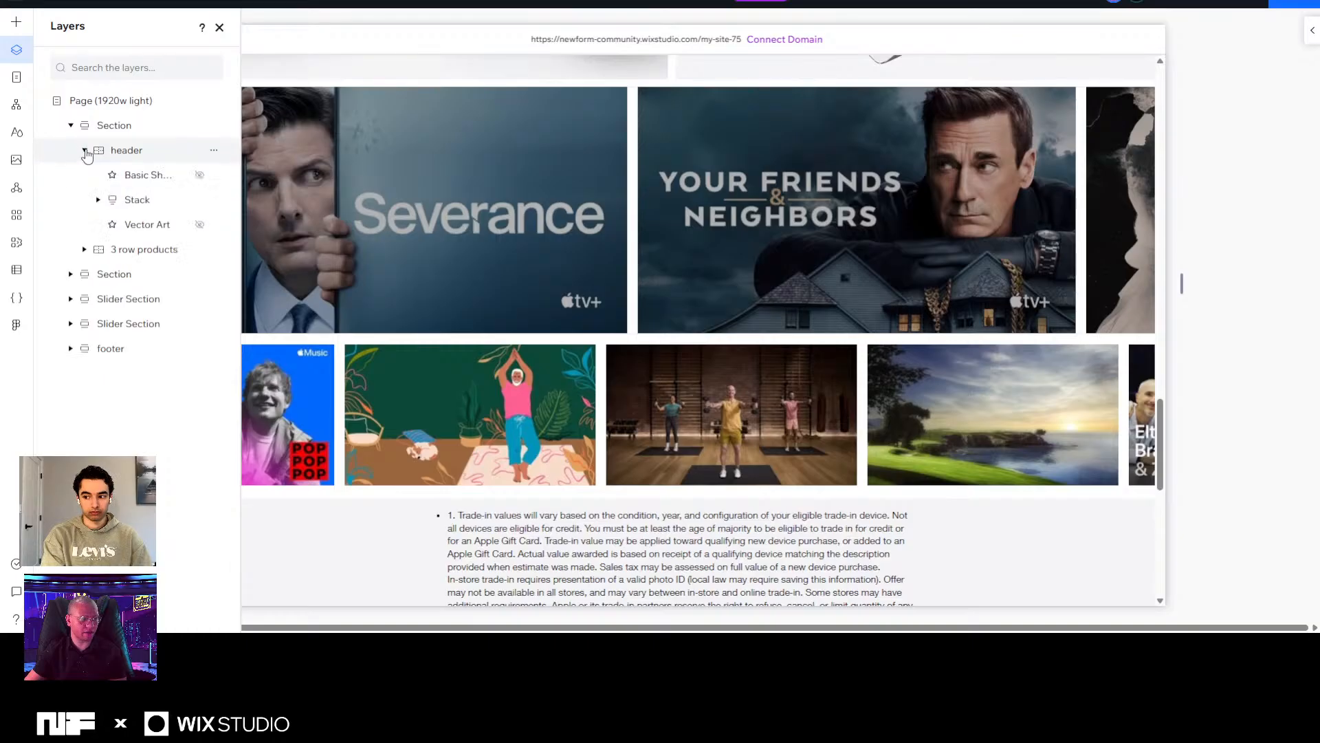
click(85, 149)
click(71, 126)
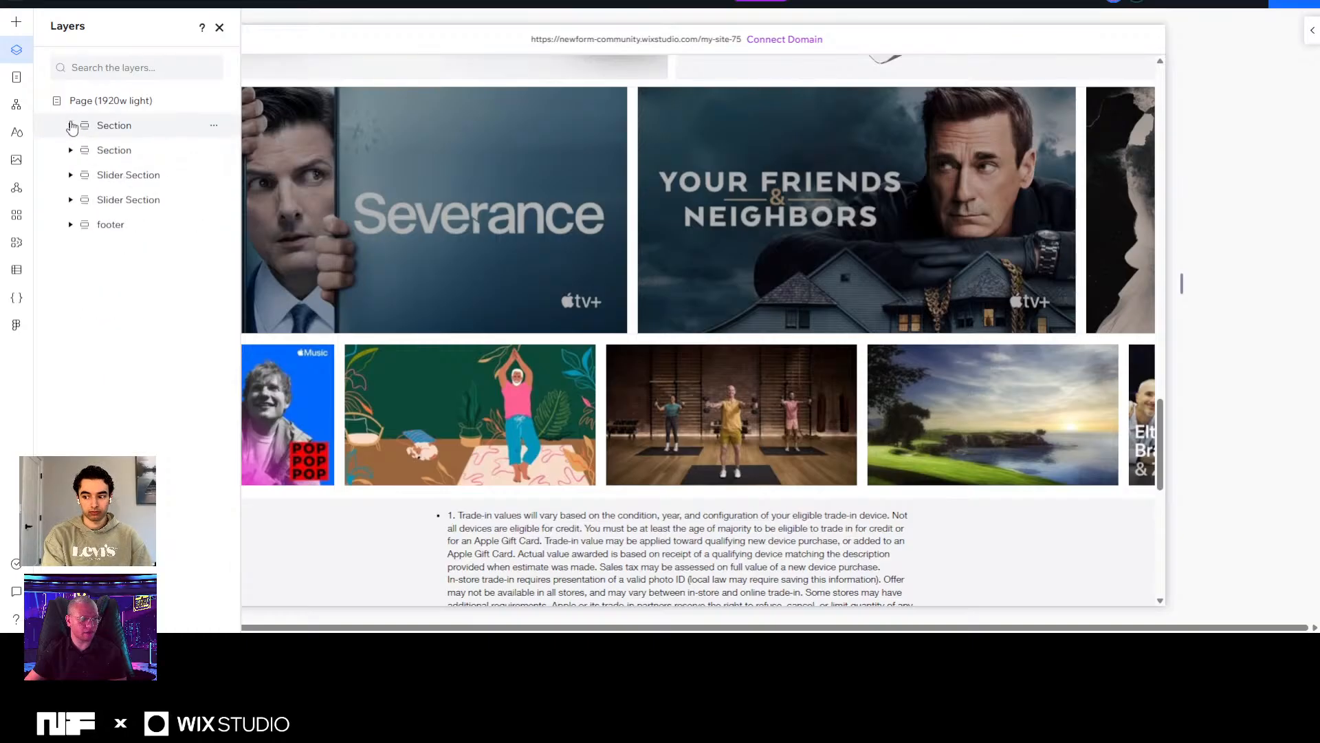
Select the reference site's two sections, two slider sections and footer in turn, examining which page area each one covers.
click(123, 128)
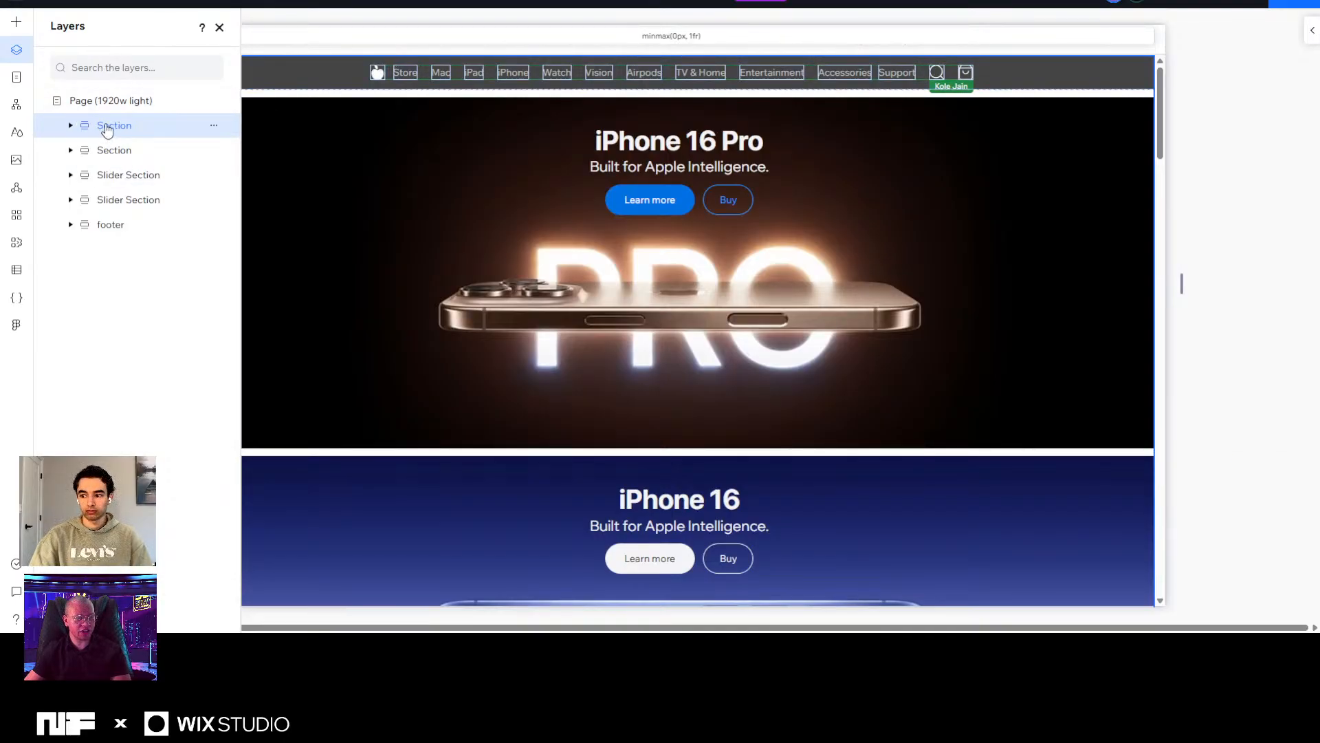
scroll(427, 200, down, 10)
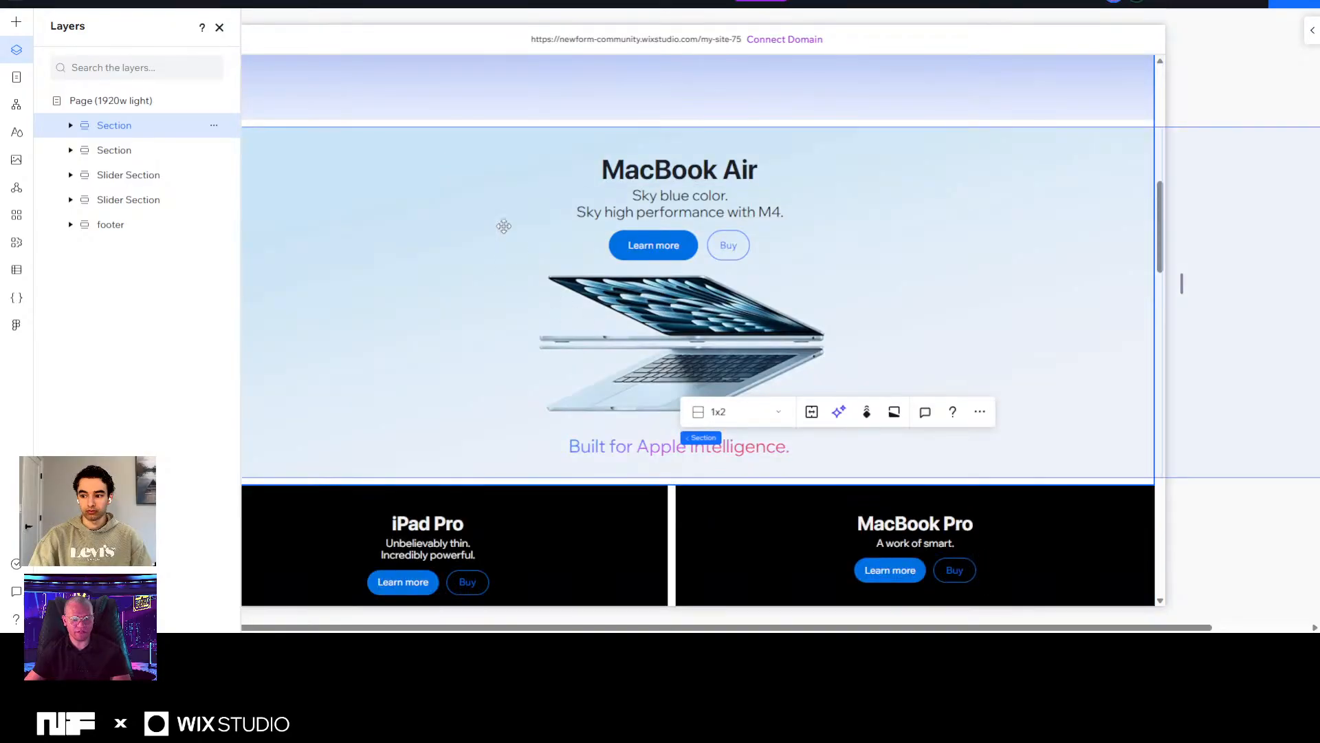
click(104, 153)
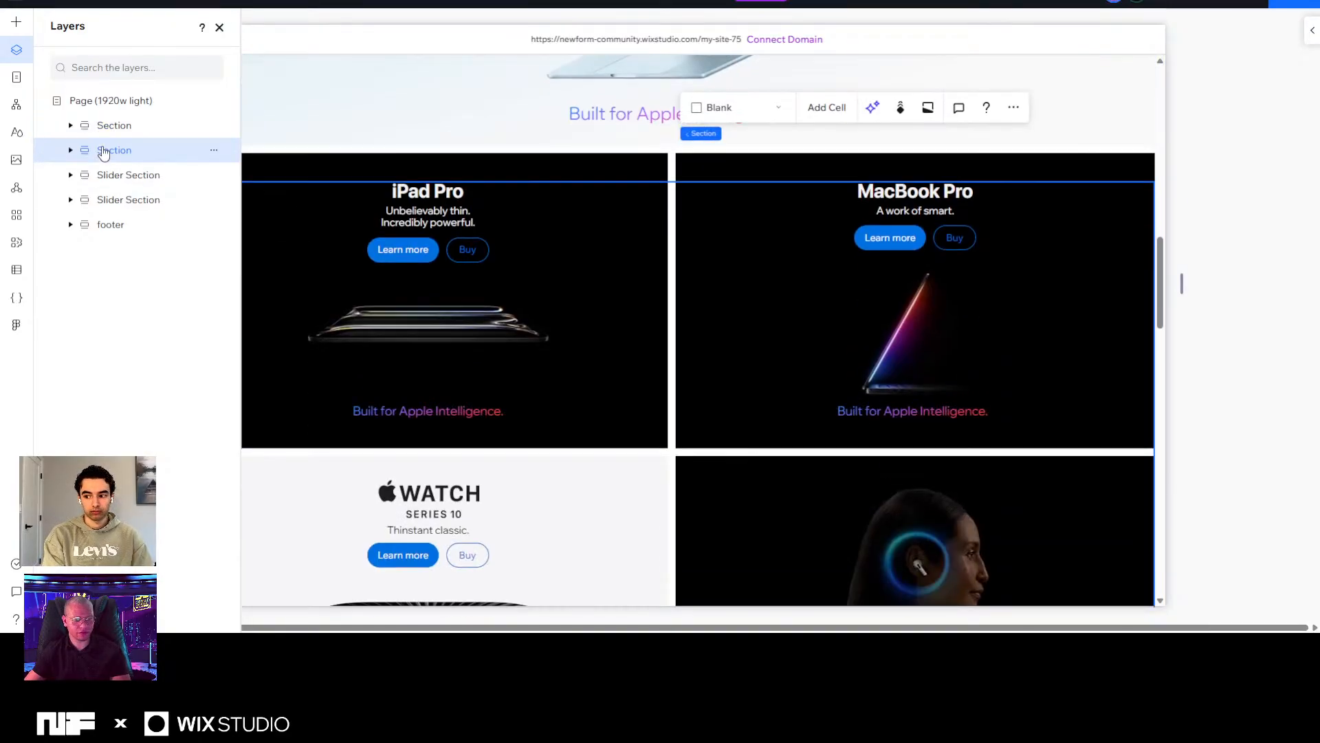
scroll(482, 227, up, 2)
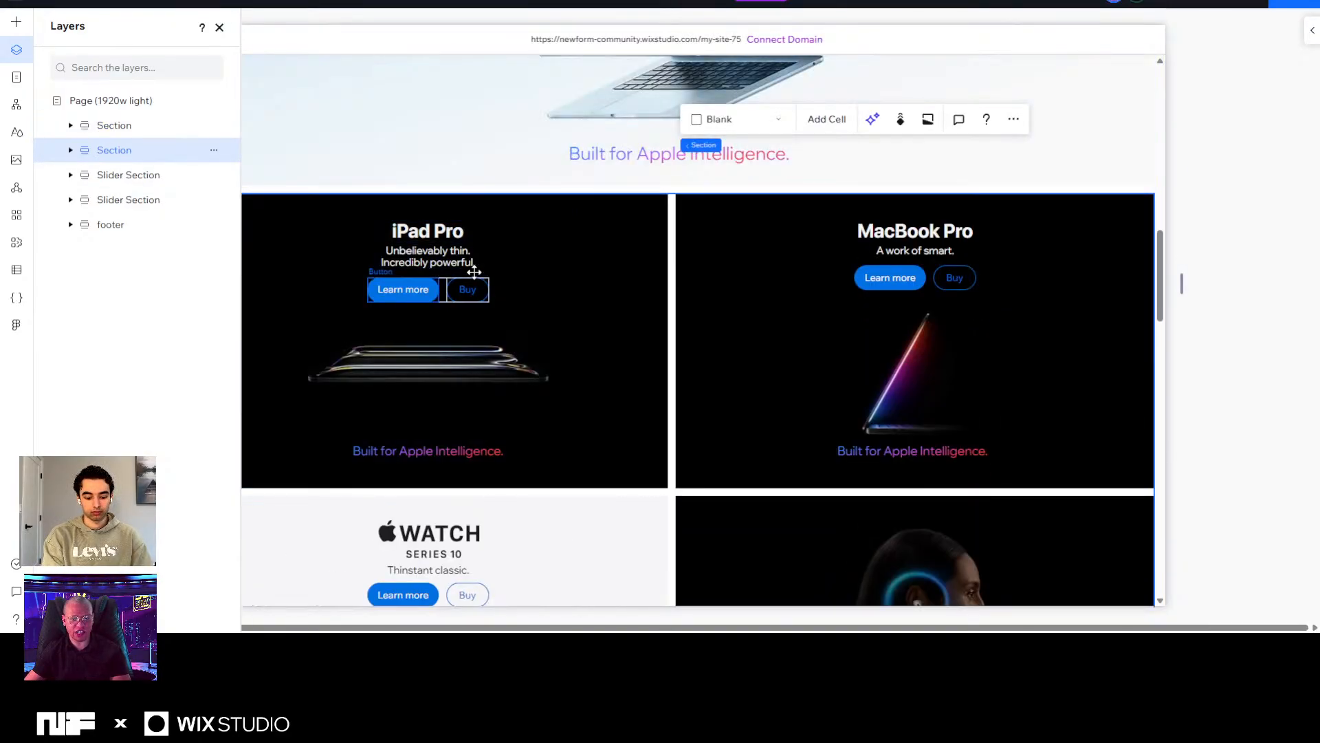
scroll(811, 427, down, 12)
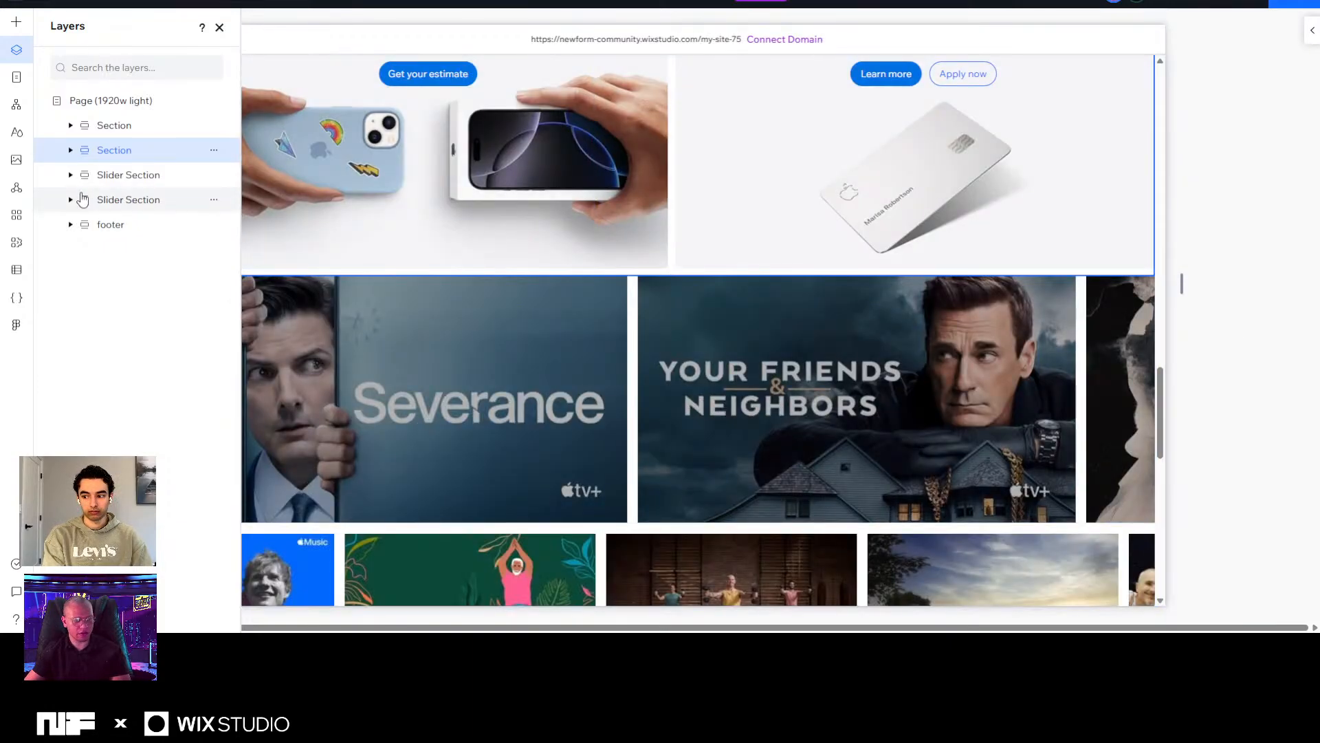
click(104, 176)
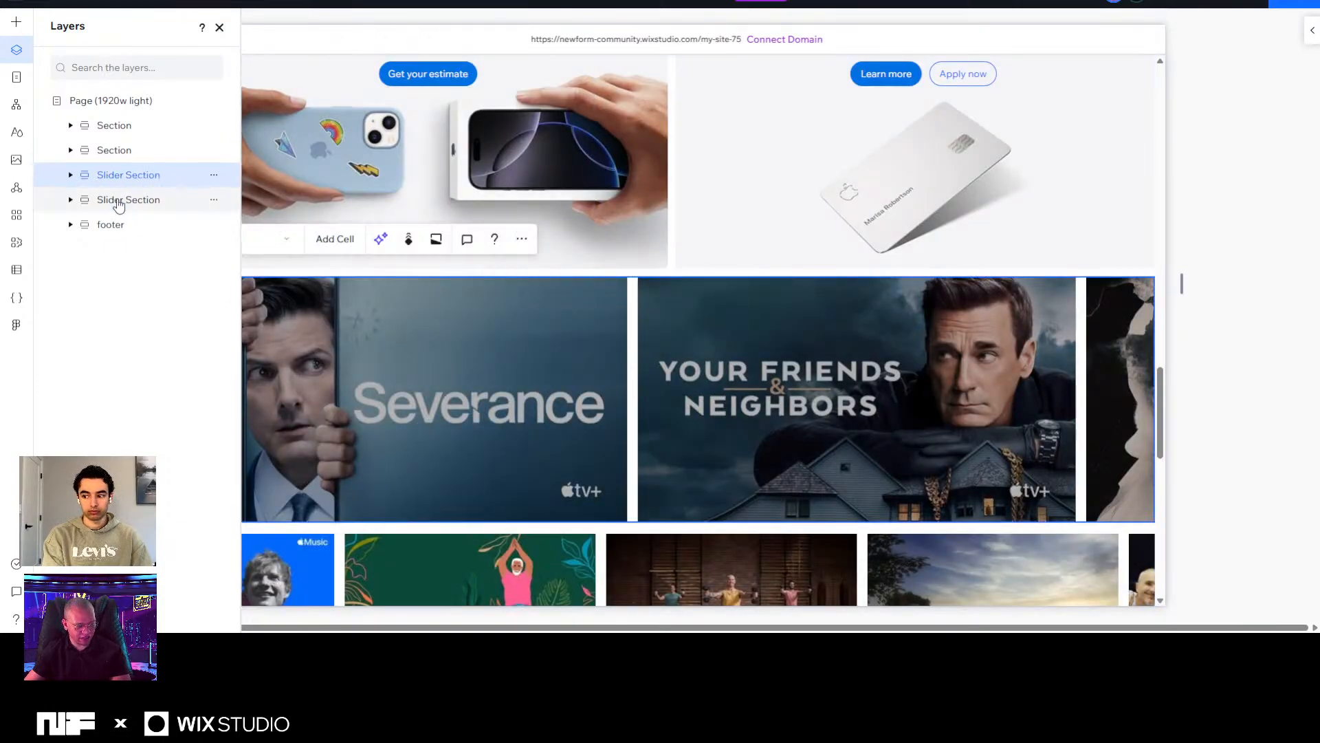
click(107, 204)
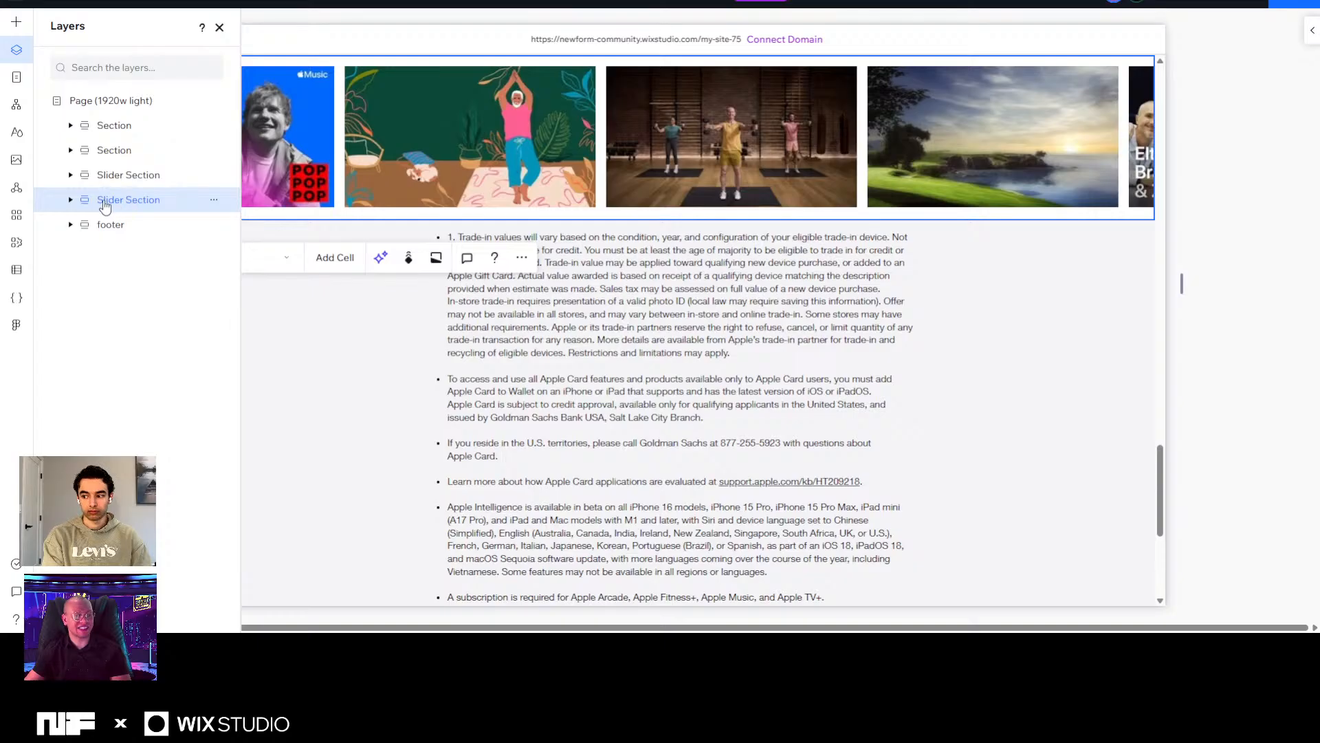
click(118, 223)
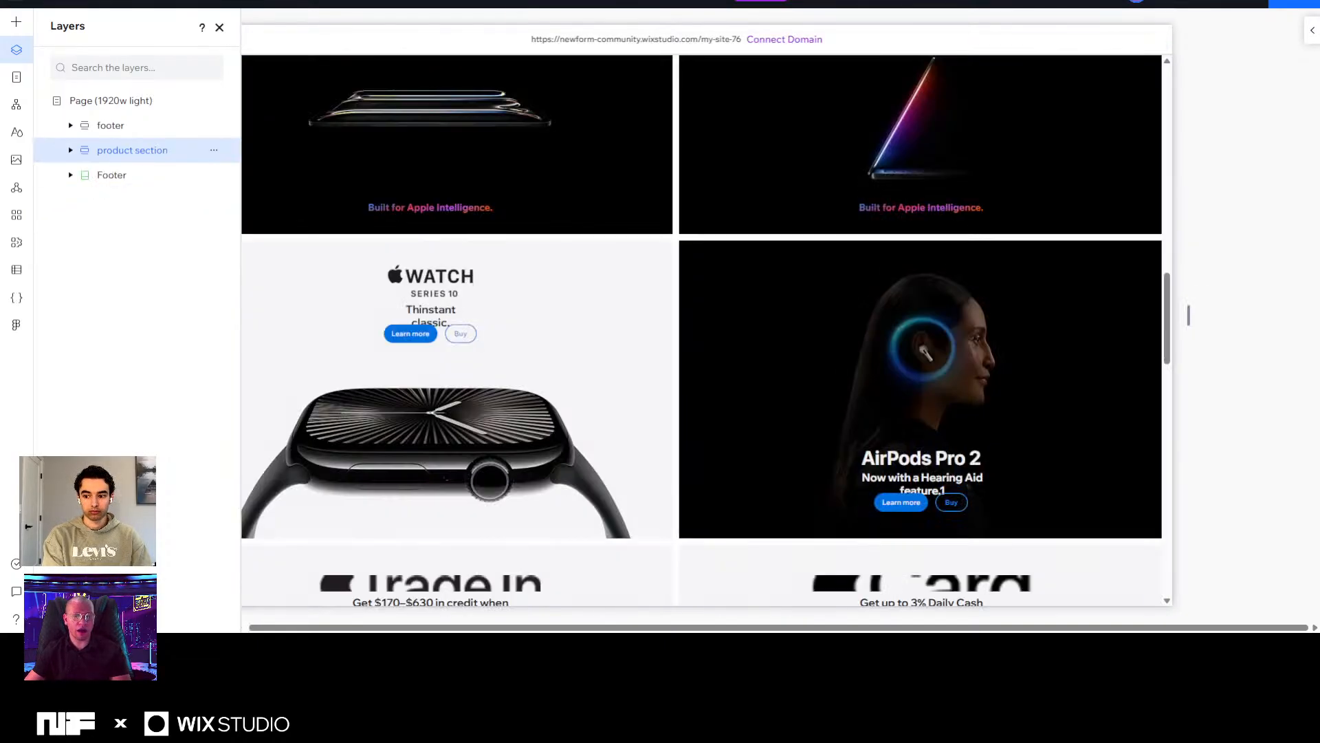
Review the imported page on my-site-76 from the iPhone 16 Pro banner down to the blank area below the product cards.
scroll(624, 231, up, 20)
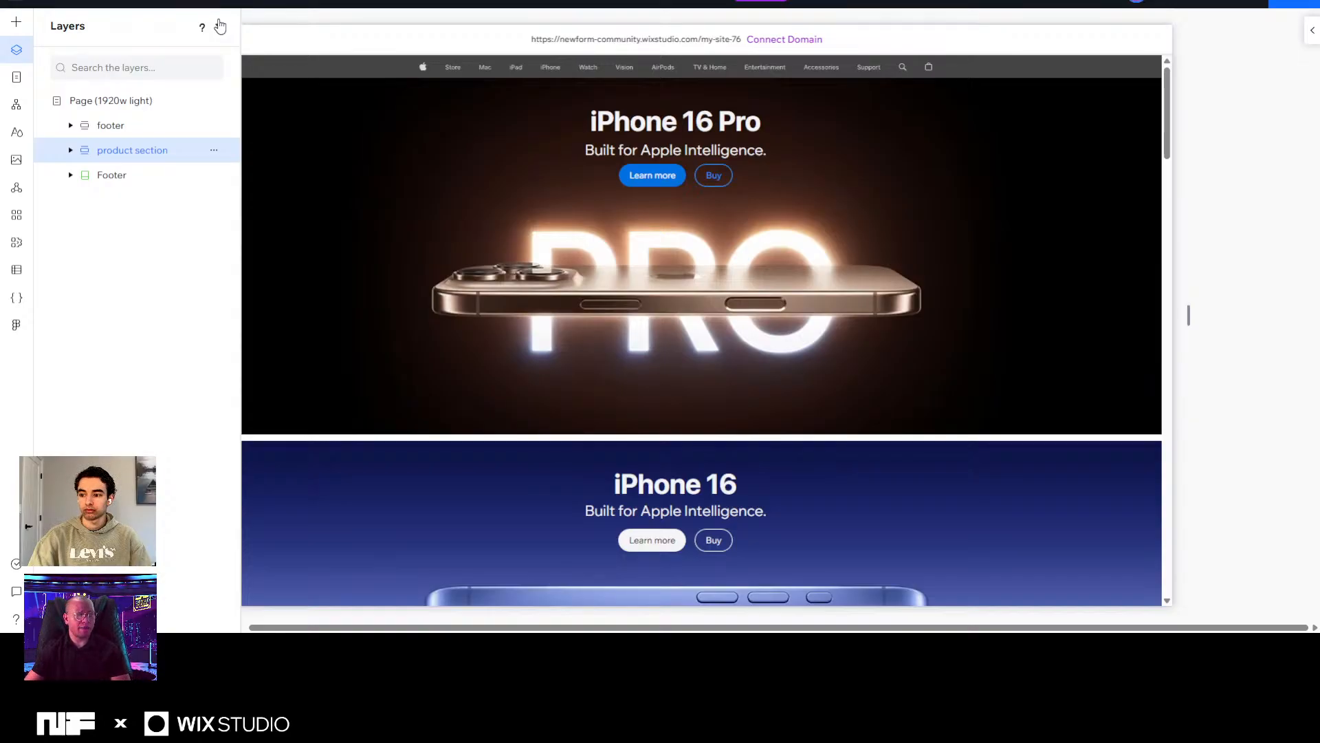
scroll(572, 245, down, 3)
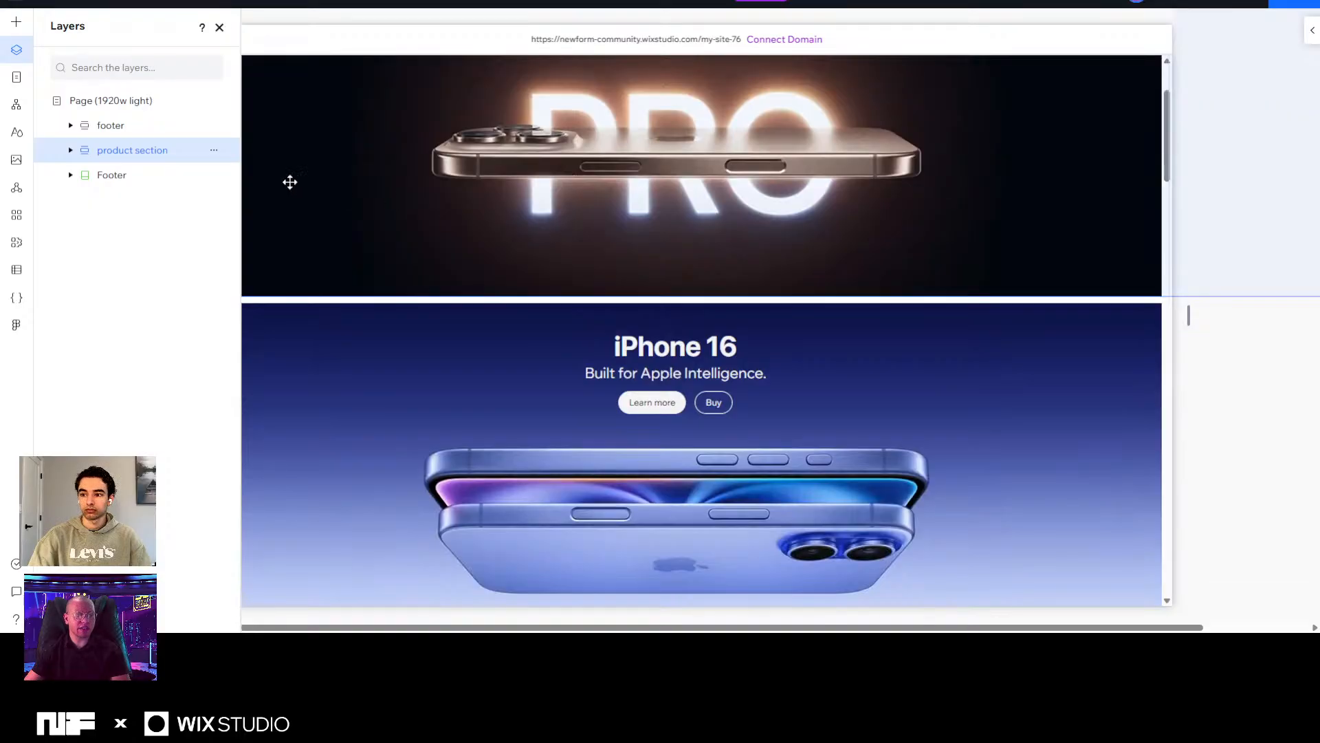
scroll(548, 170, down, 3)
scroll(392, 324, down, 3)
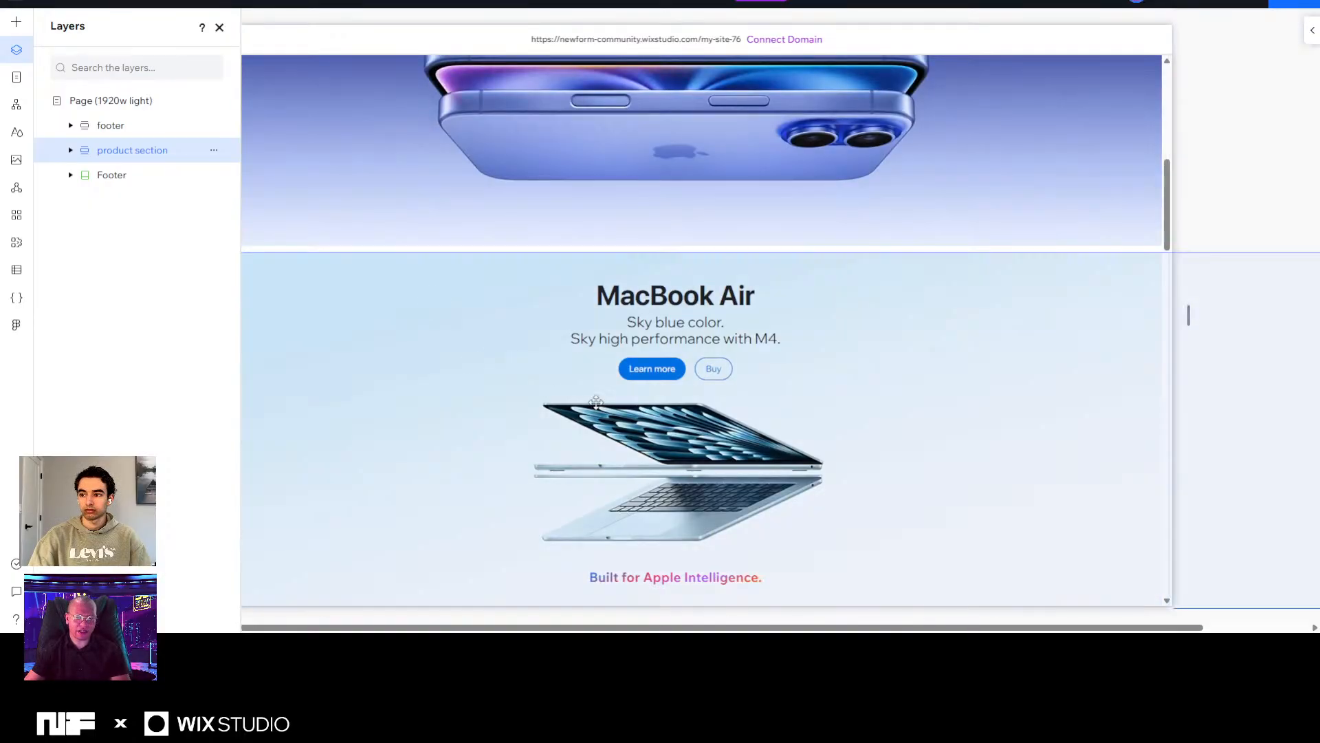
scroll(845, 296, up, 2)
scroll(845, 296, up, 6)
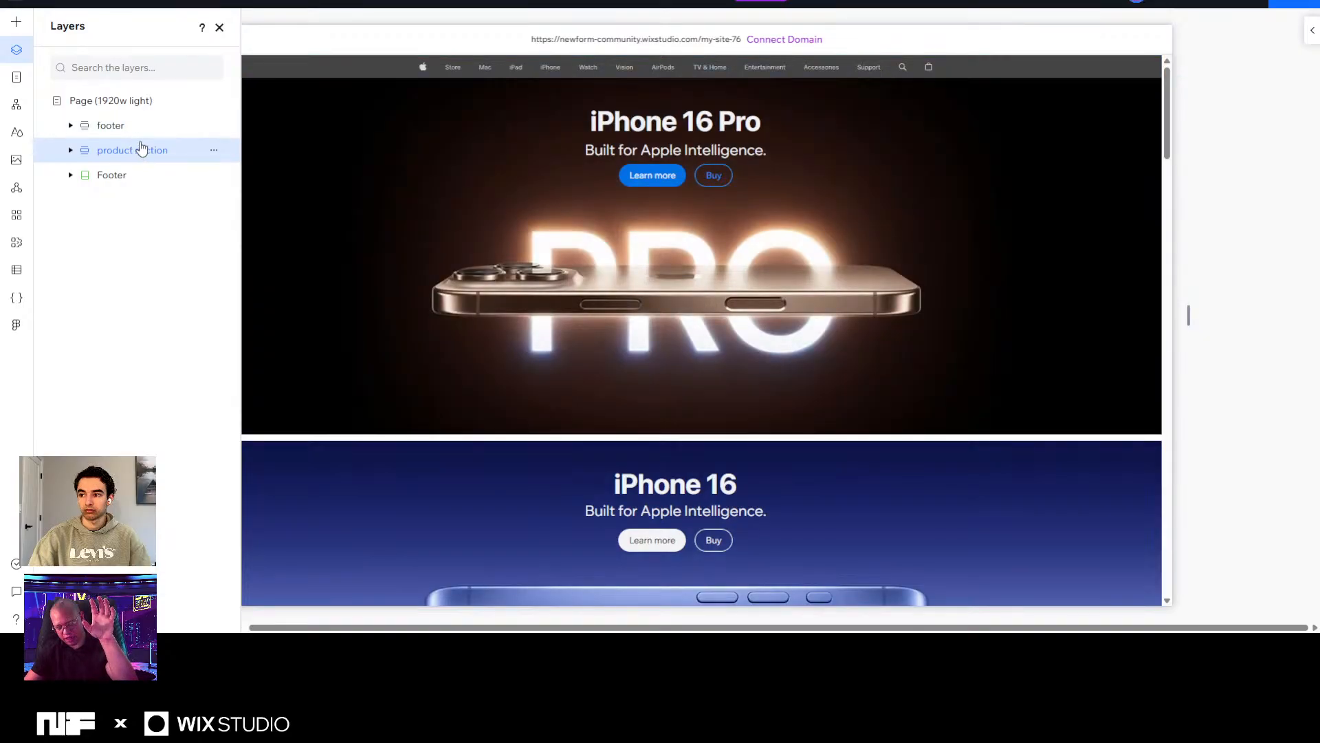
scroll(297, 177, down, 15)
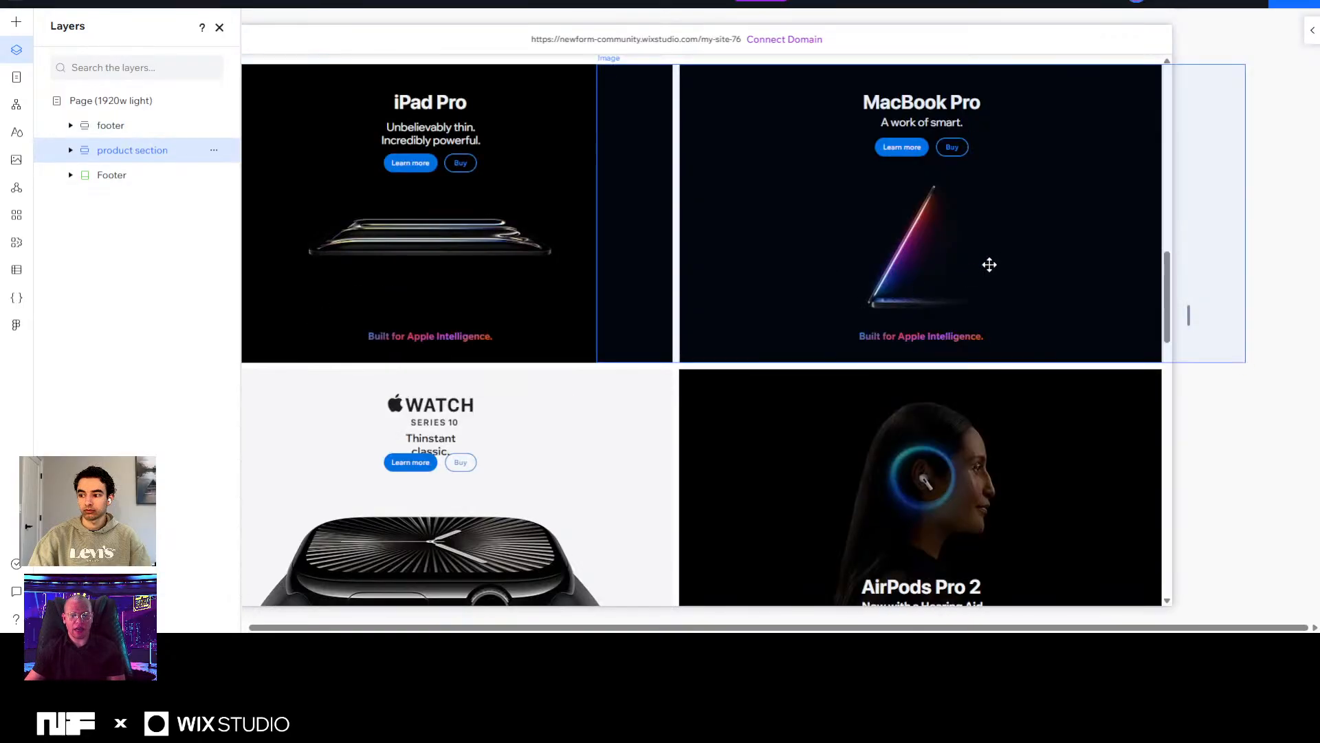
scroll(885, 271, down, 5)
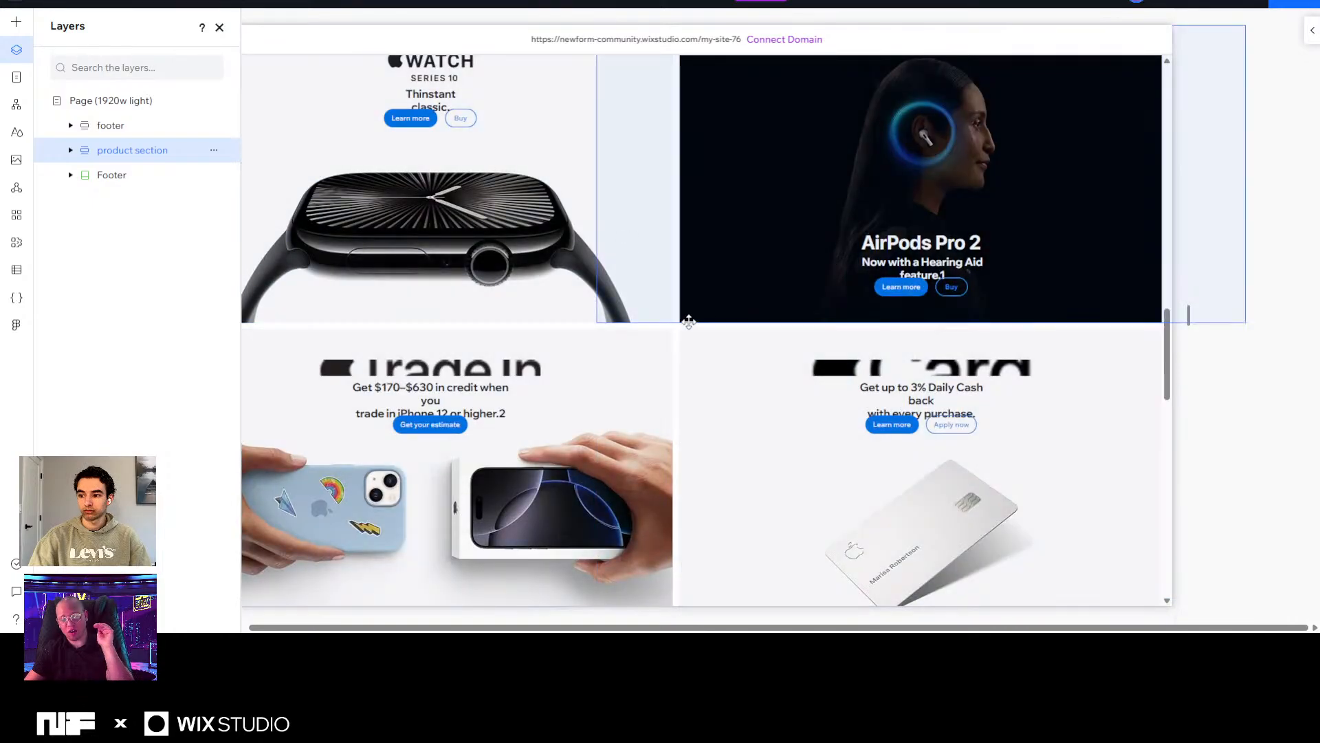
scroll(687, 318, down, 8)
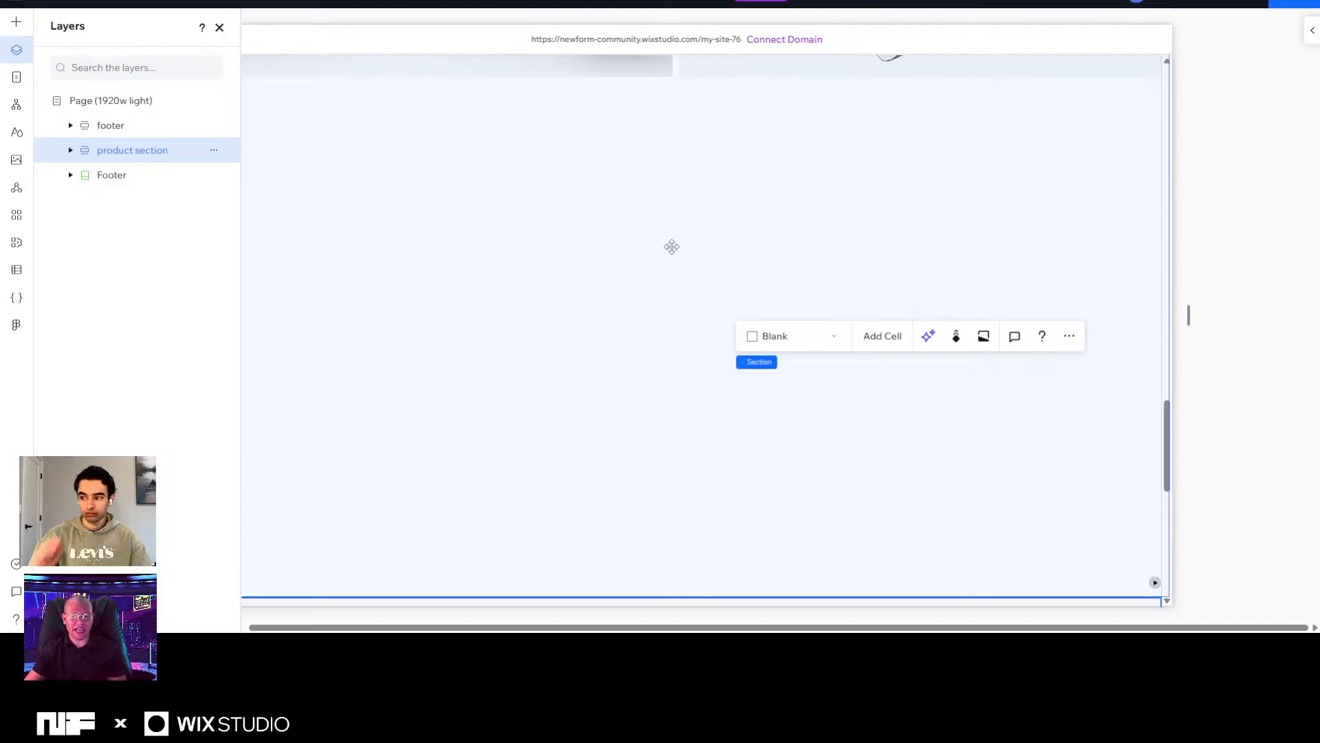
Select the blank area's main container and the empty container beneath it to examine how far each extends.
click(675, 225)
scroll(668, 596, down, 2)
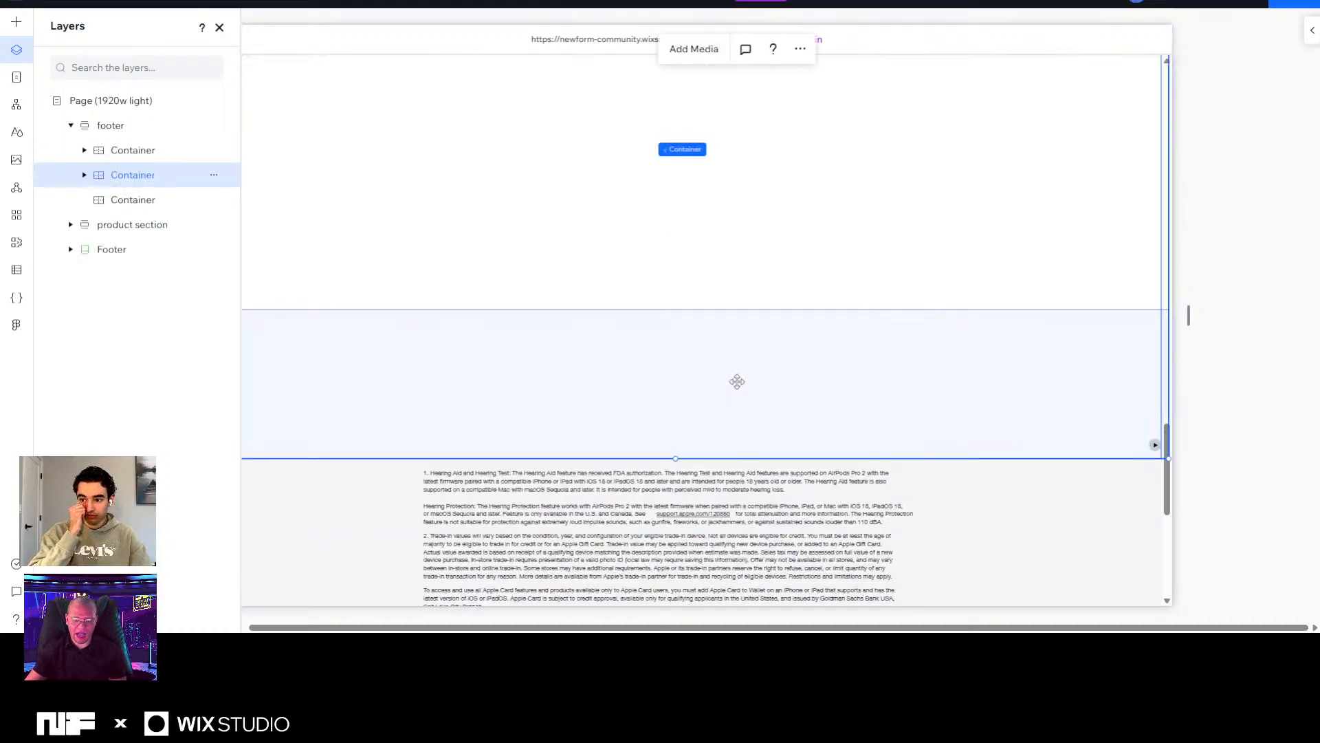
click(669, 354)
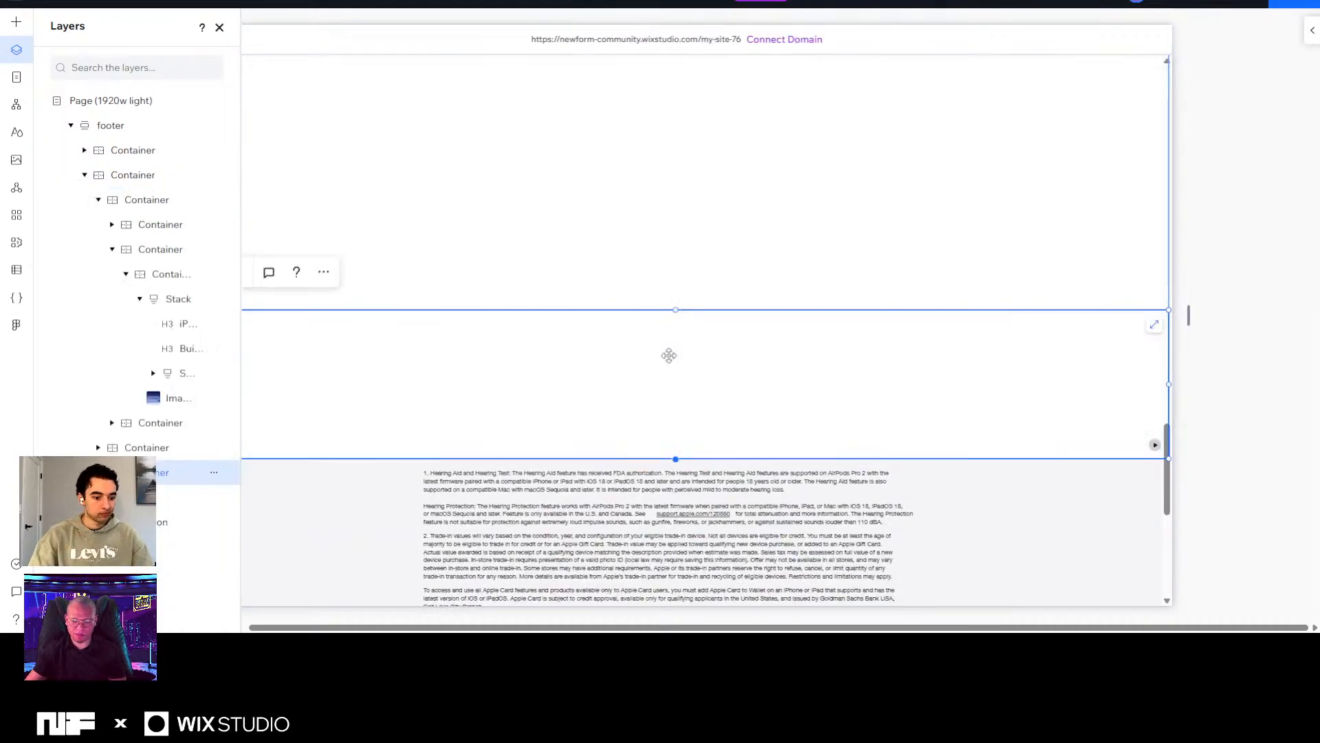
scroll(564, 353, up, 1)
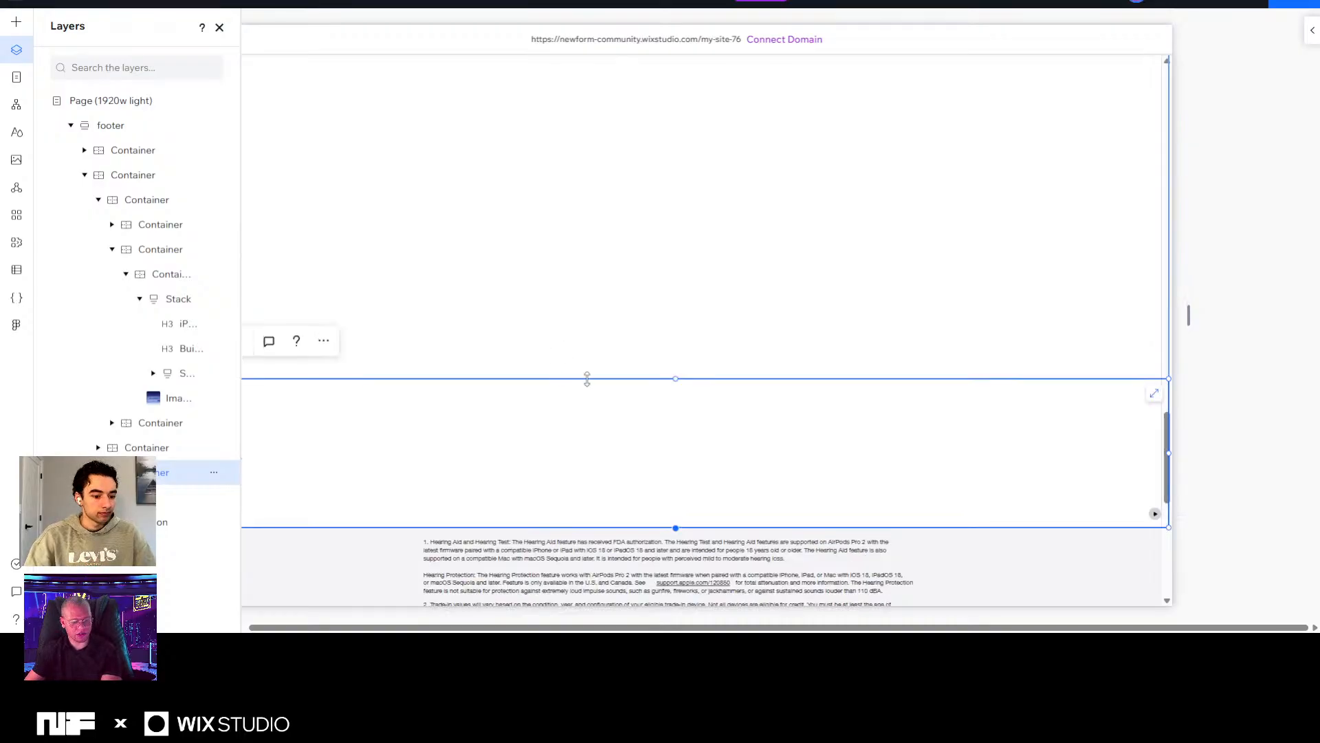
Collapse the second container in the layer list and shrink its height so it ends just below the Trade In and Apple Card tiles.
click(667, 365)
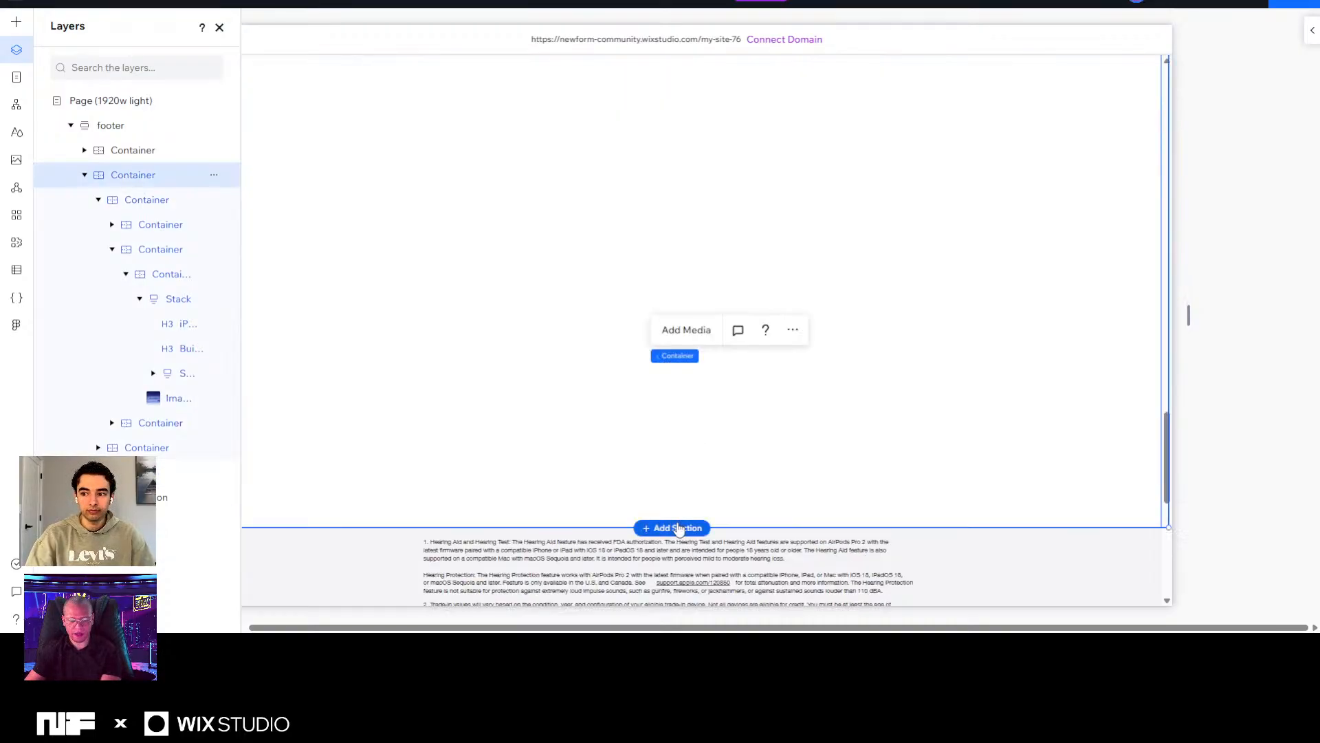
scroll(593, 400, up, 4)
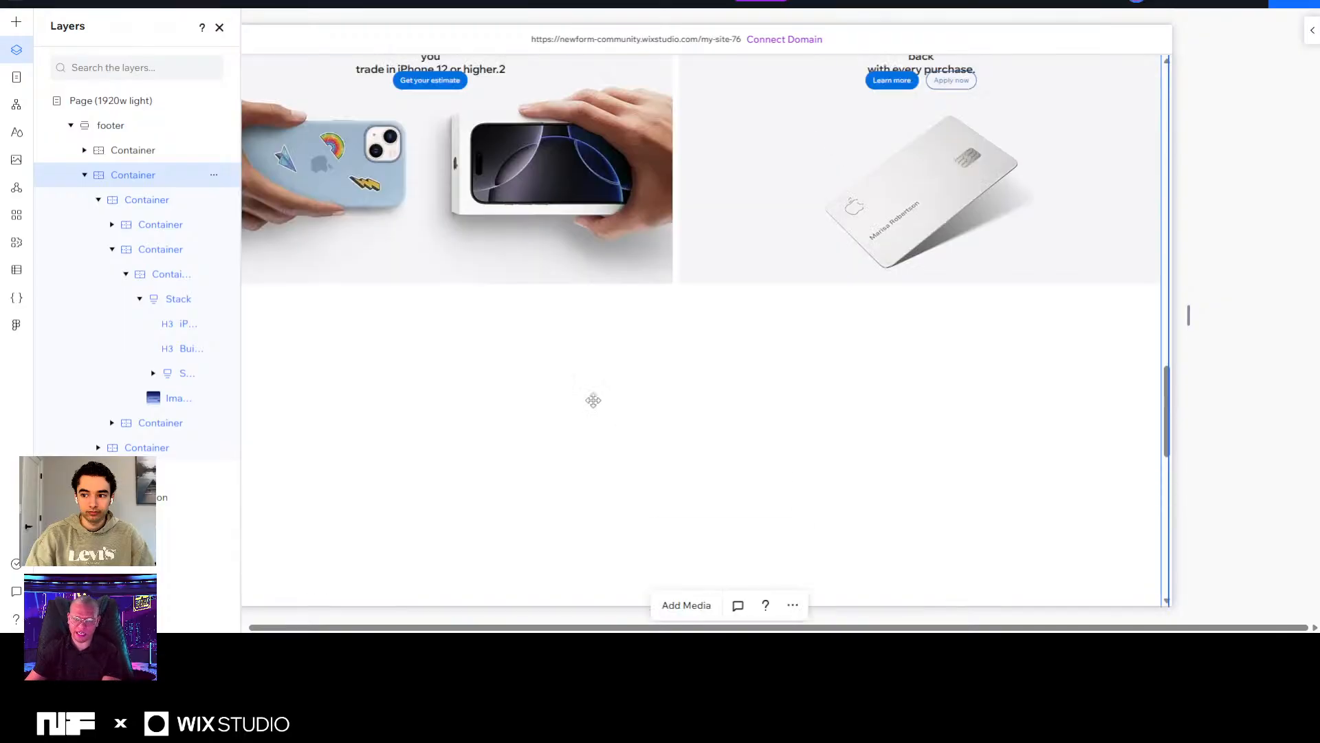
scroll(593, 400, down, 3)
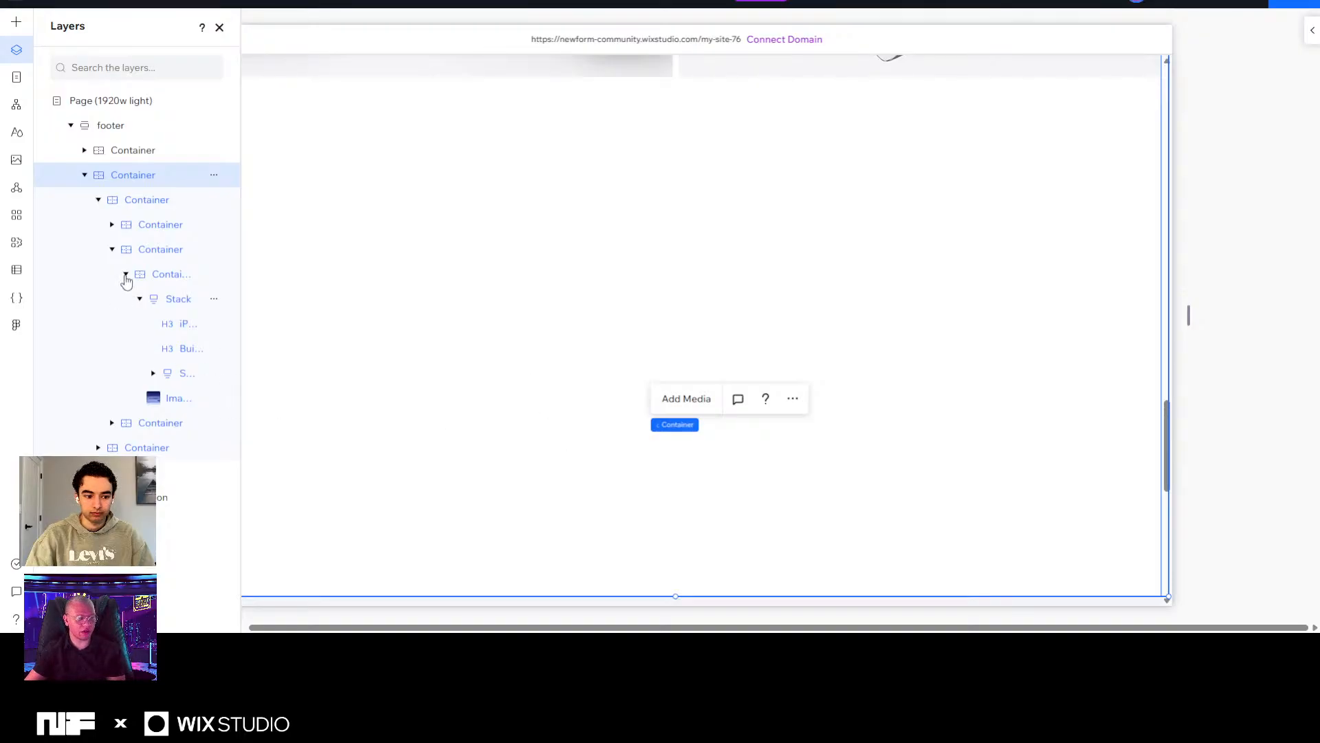
click(80, 176)
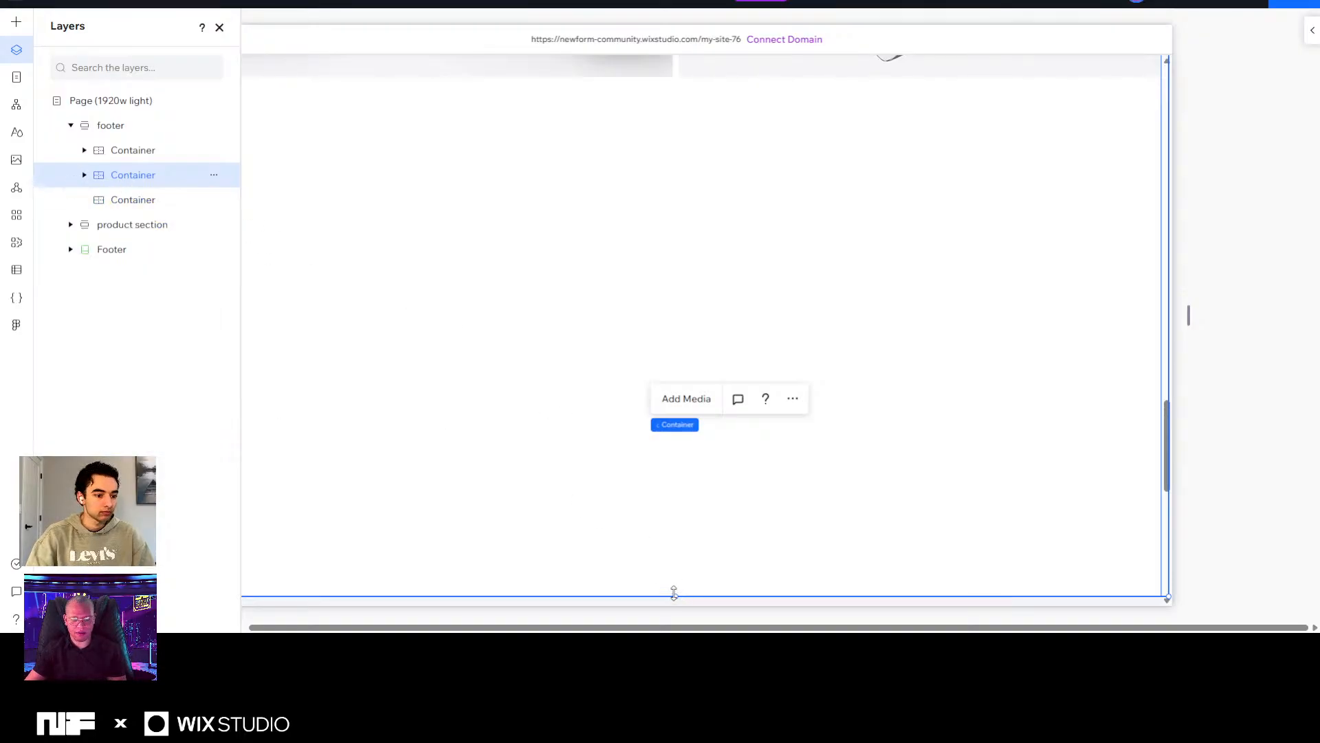
drag(676, 596, 671, 148)
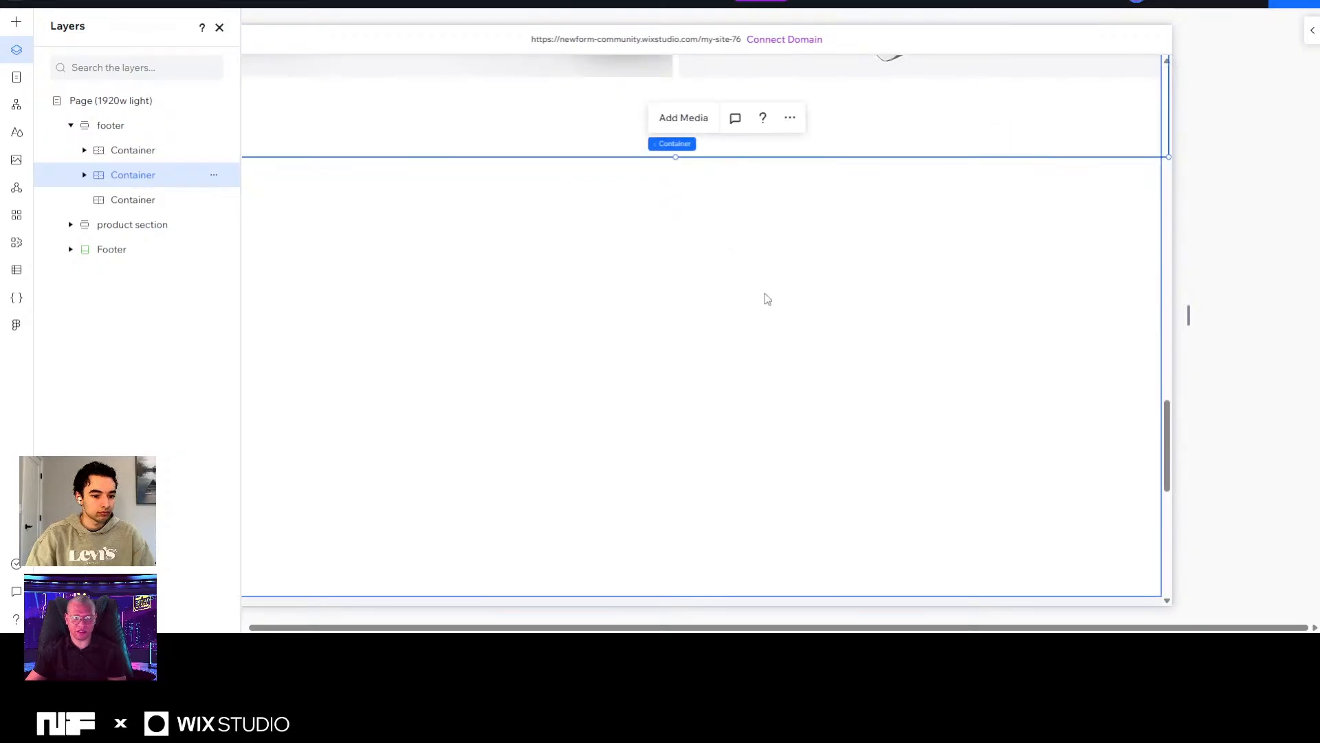
scroll(765, 309, up, 3)
drag(676, 365, 681, 291)
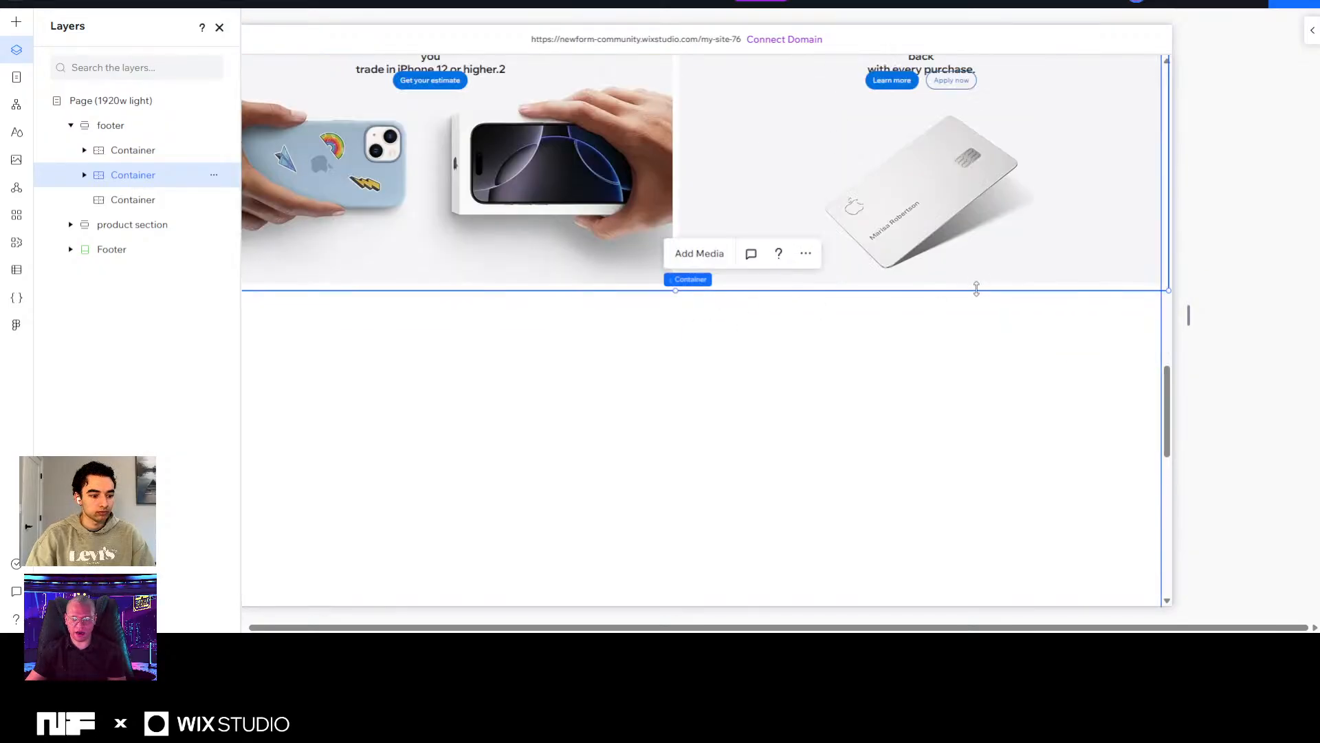
Shrink the section named footer so its lower edge ends just below the Trade In and Apple Card tiles.
click(422, 462)
scroll(423, 462, down, 2)
scroll(466, 375, down, 2)
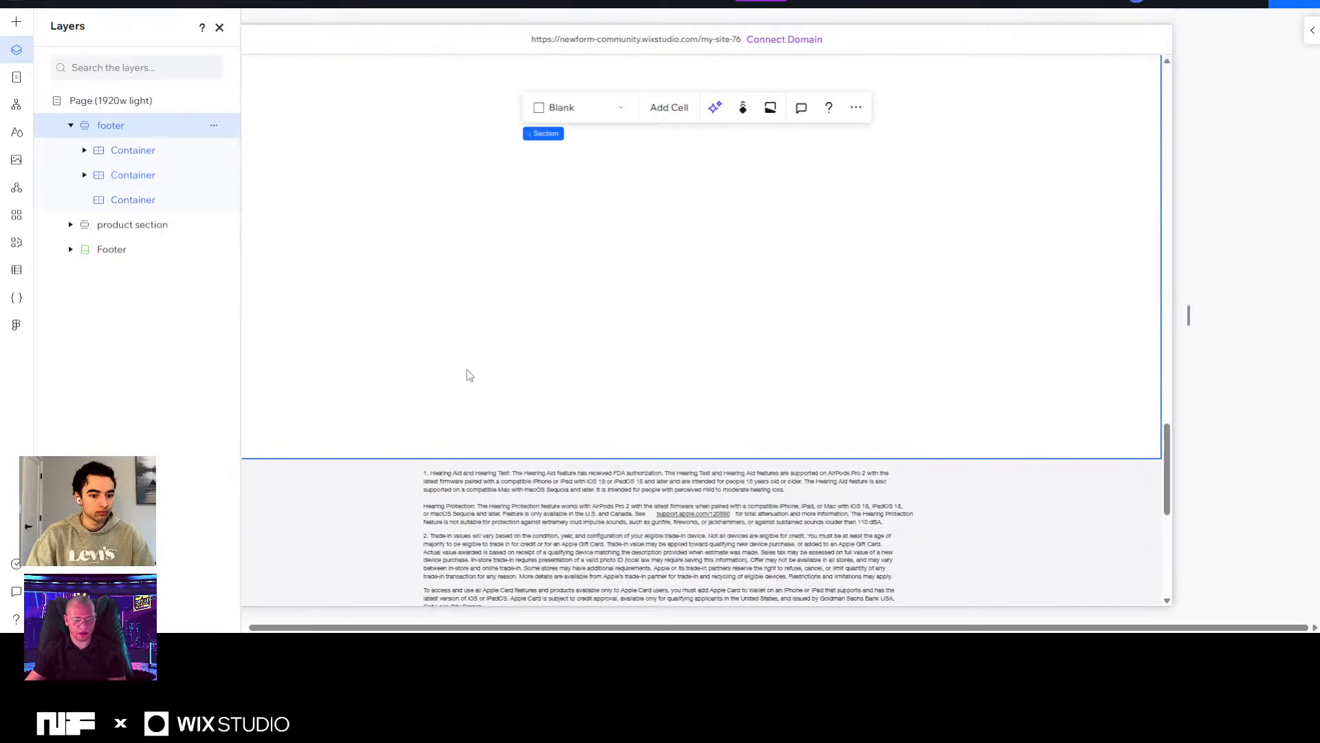
scroll(910, 371, up, 2)
scroll(762, 444, down, 2)
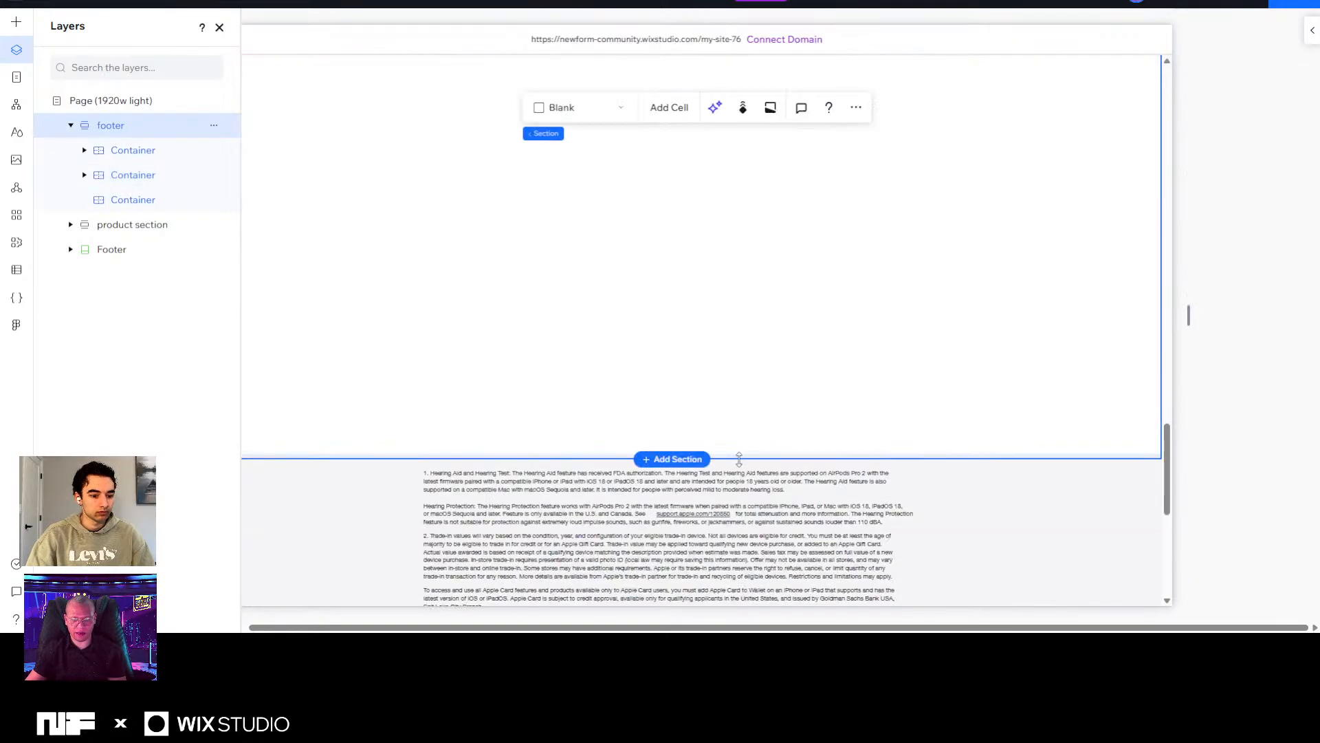
scroll(752, 195, down, 4)
scroll(860, 287, up, 3)
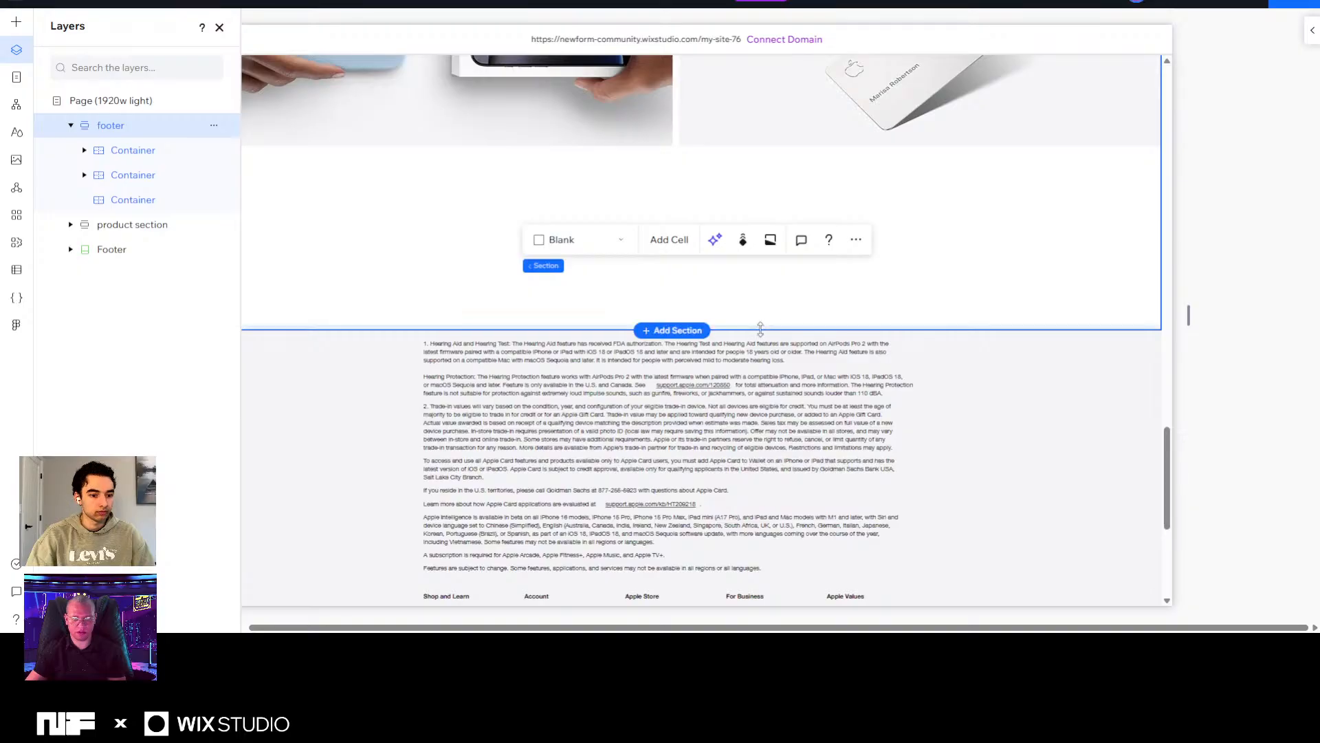
drag(760, 330, 761, 157)
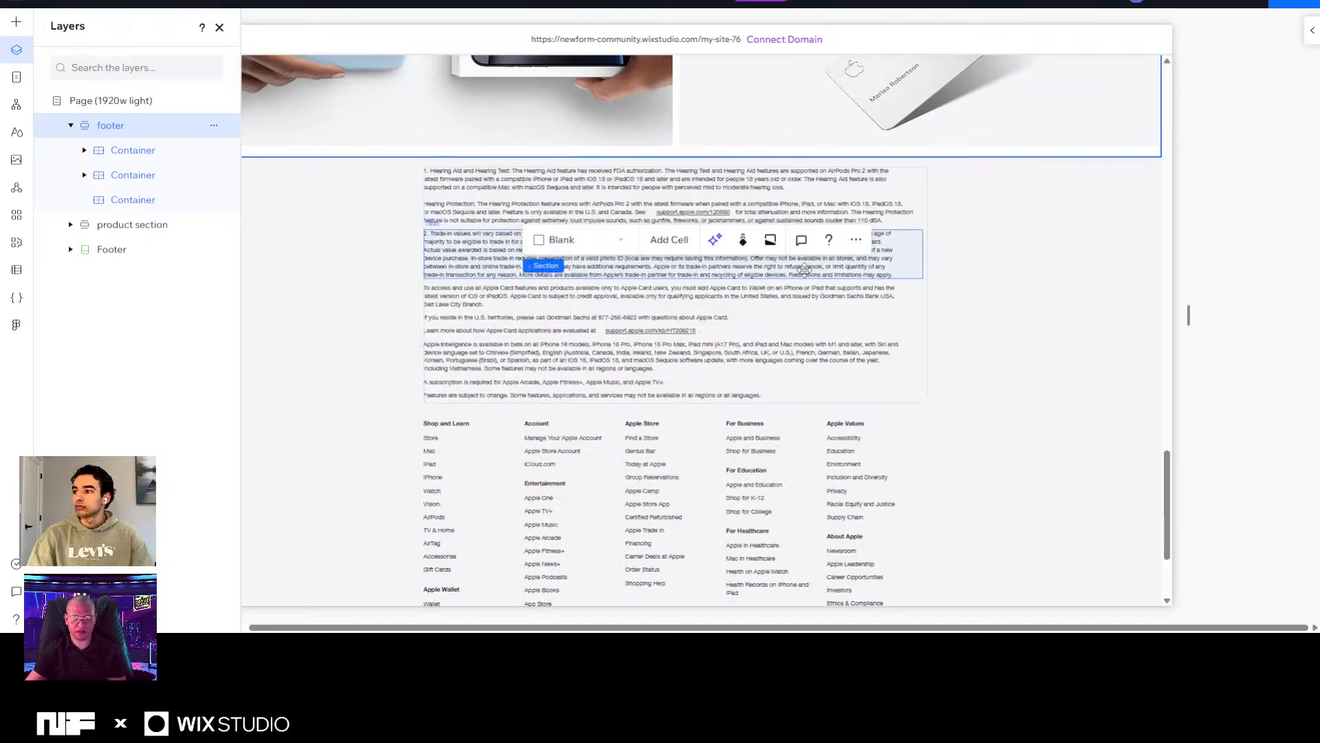
Add a blank section between the Trade In and Apple Card tiles and the legal text, and name it Slideshow 1.
scroll(999, 230, up, 2)
click(1038, 374)
mouse_move(692, 301)
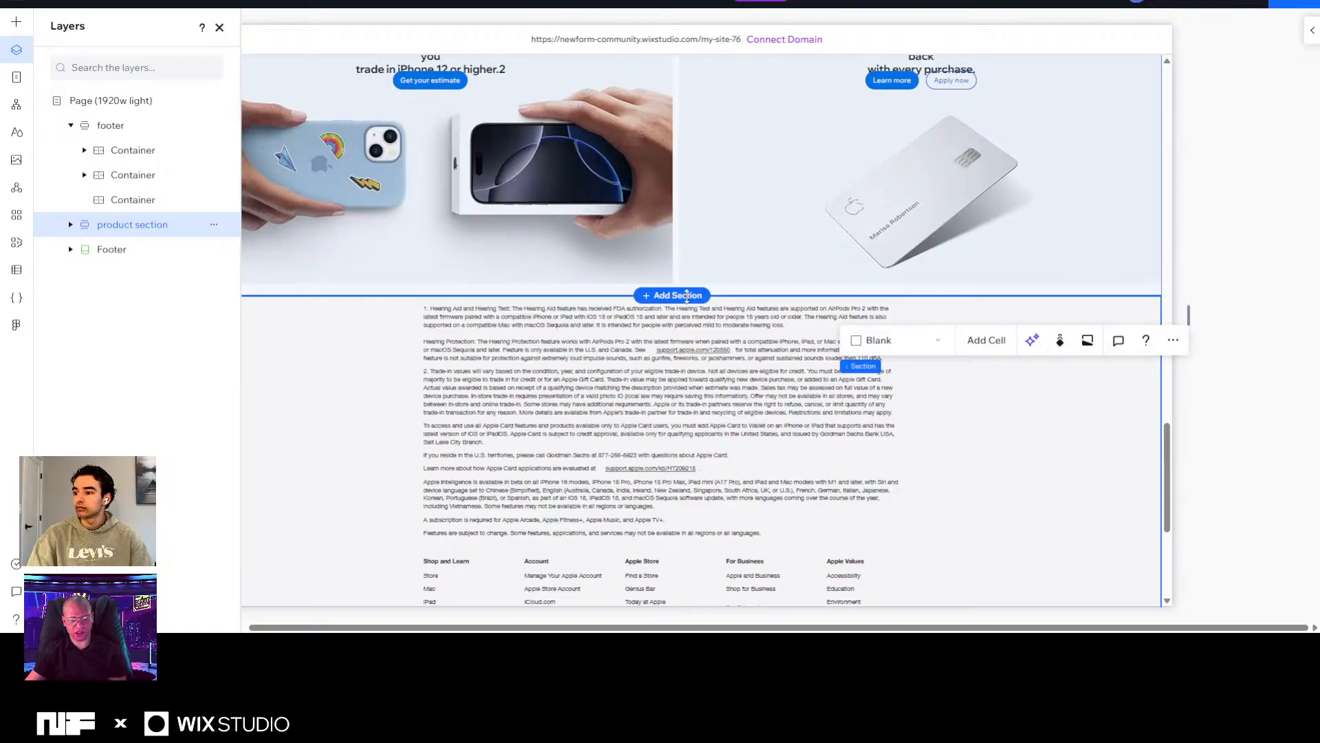
click(686, 296)
double_click(114, 225)
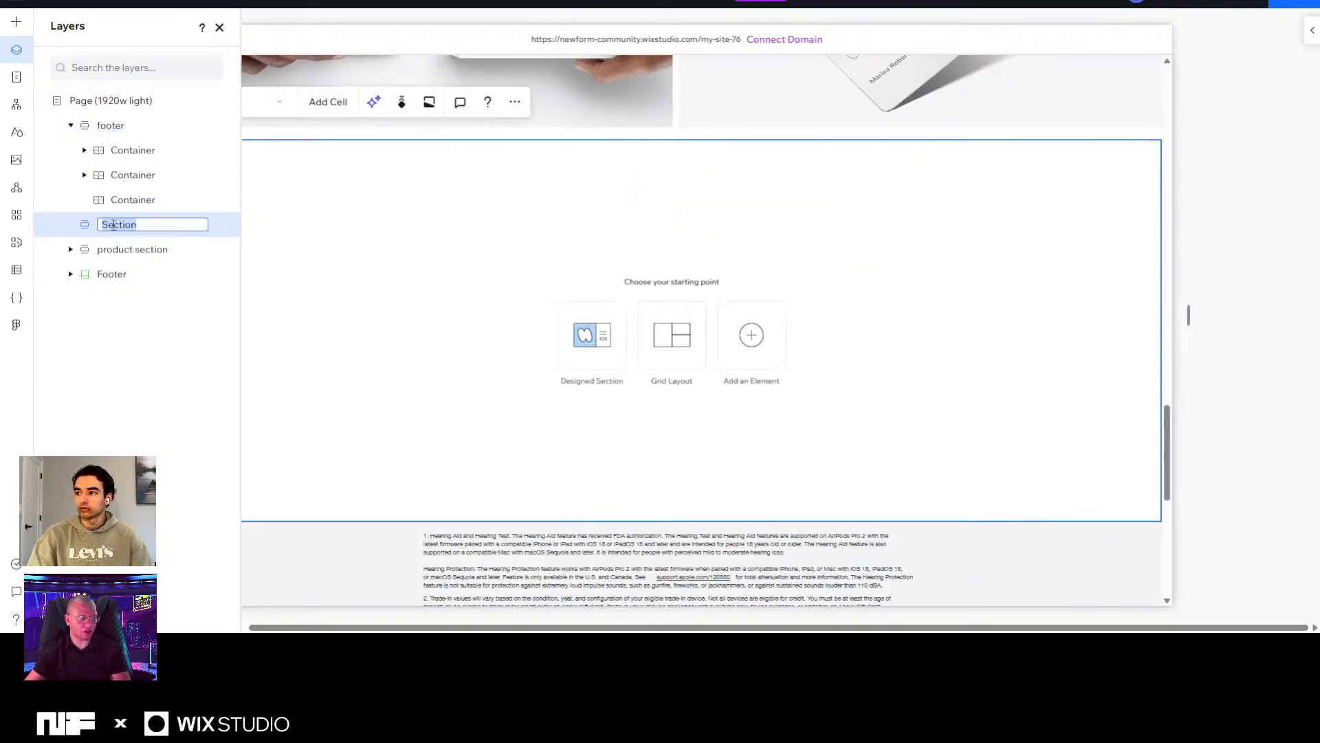
text(Slideshow 1)
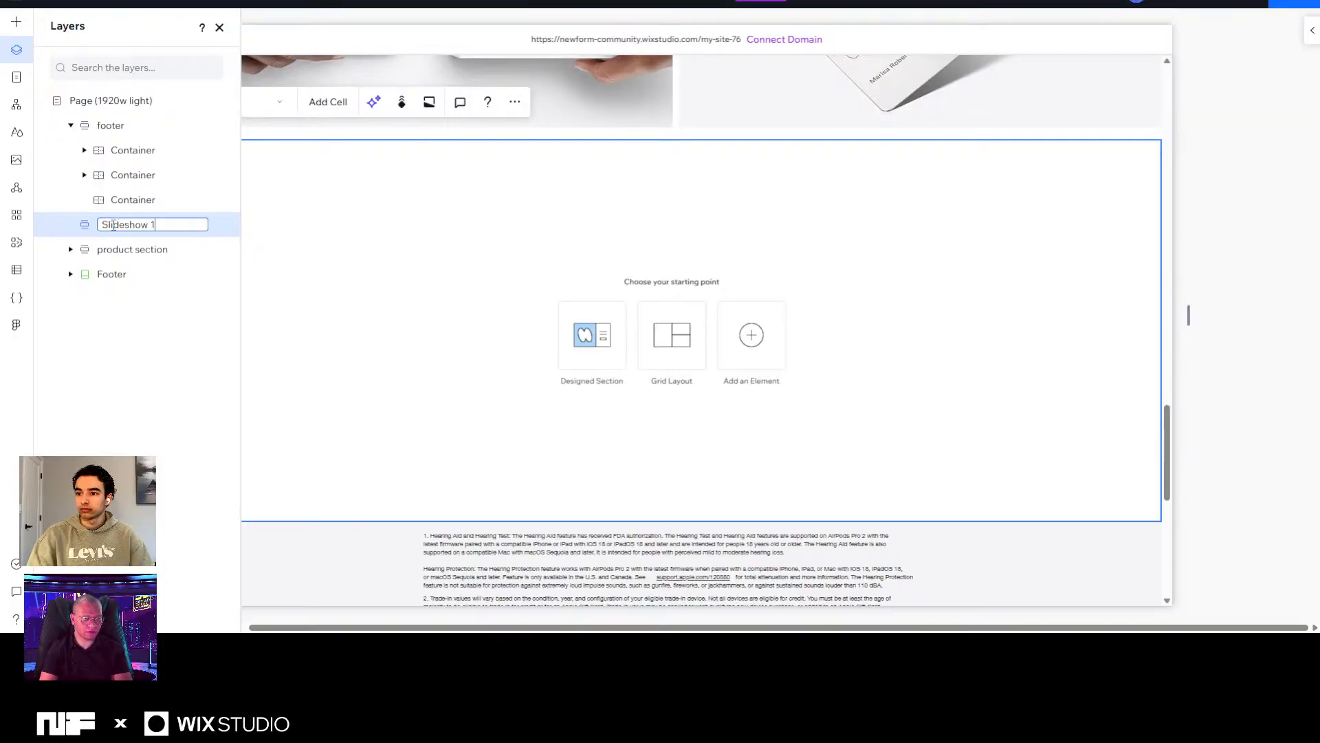
key(Return)
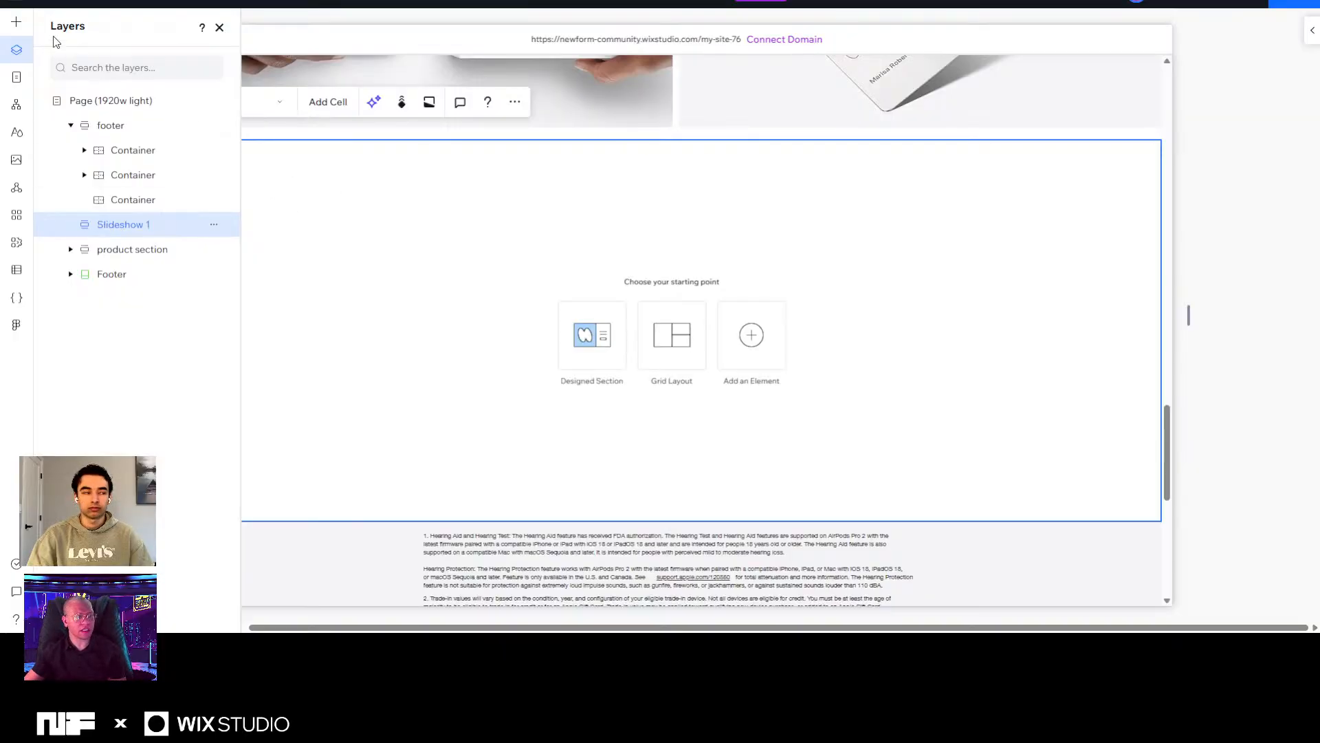
Place the first Pro Gallery from the media elements in the empty Slideshow 1 section.
click(11, 25)
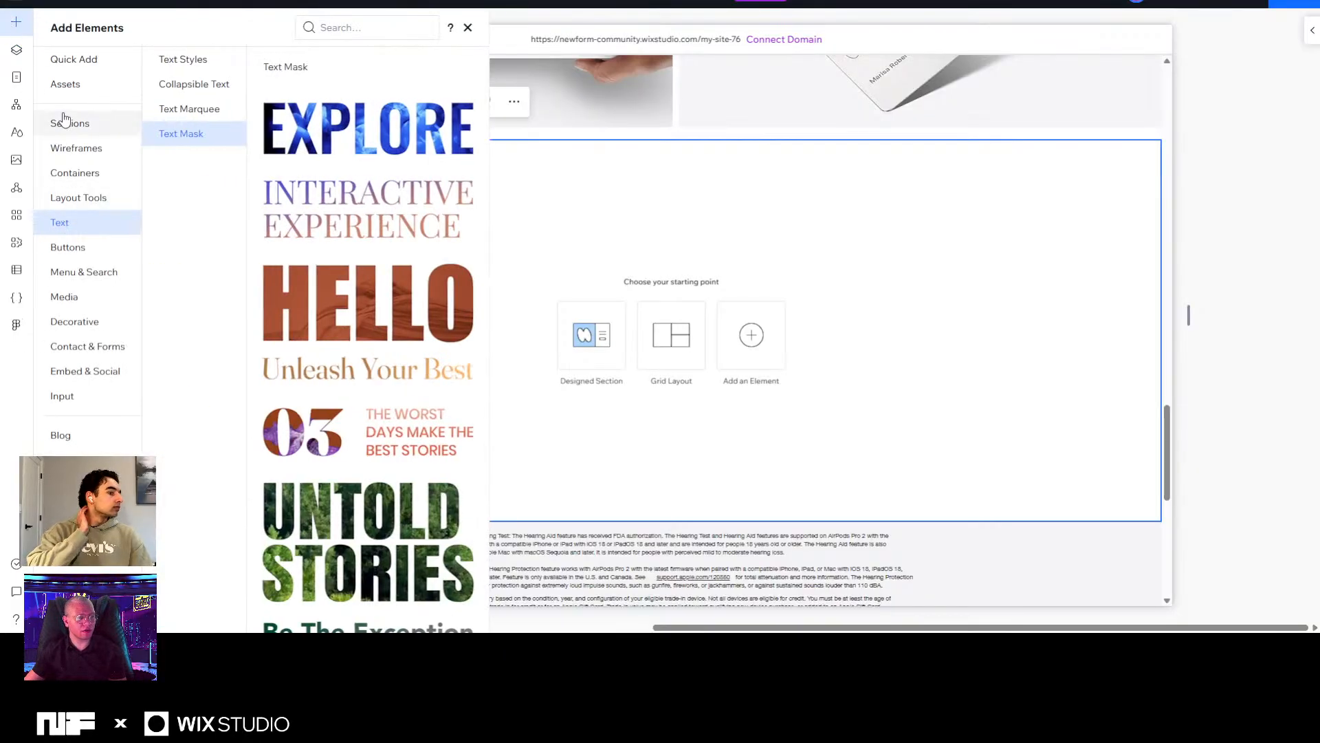
click(72, 304)
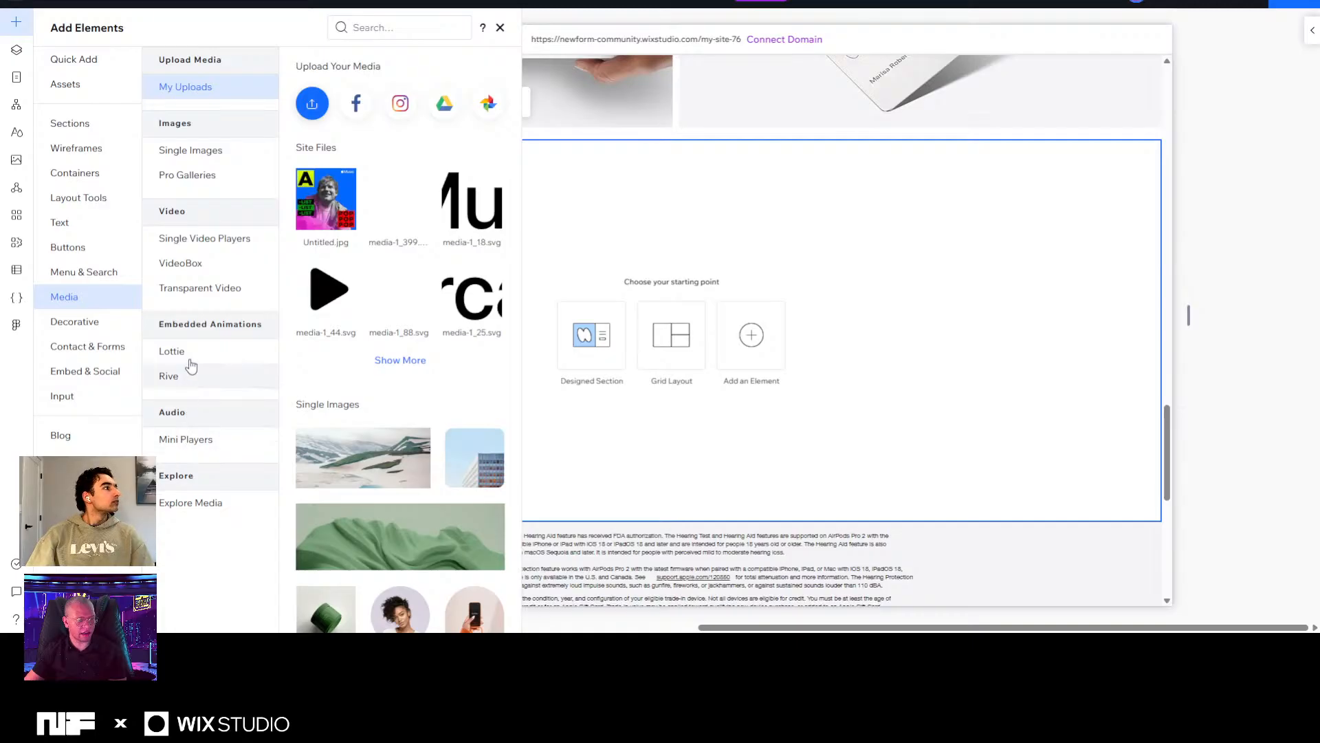
click(169, 178)
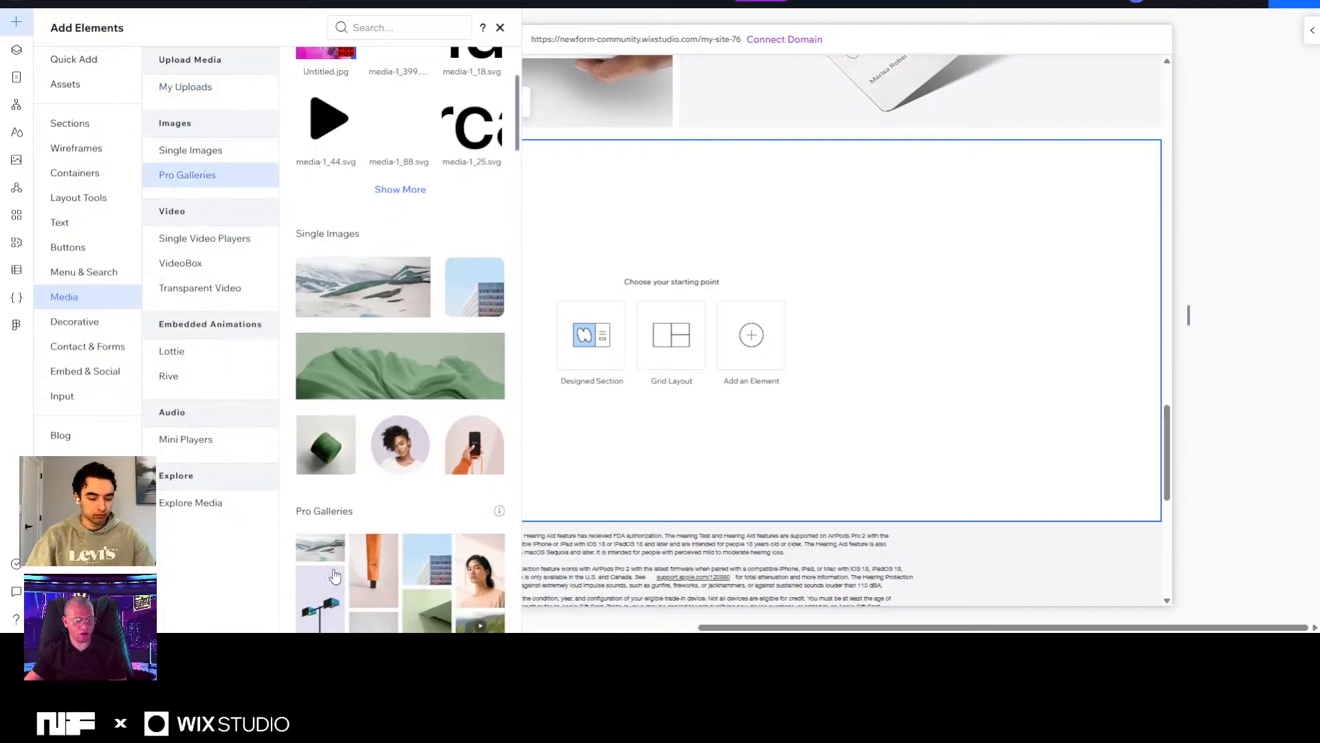
drag(320, 549, 766, 311)
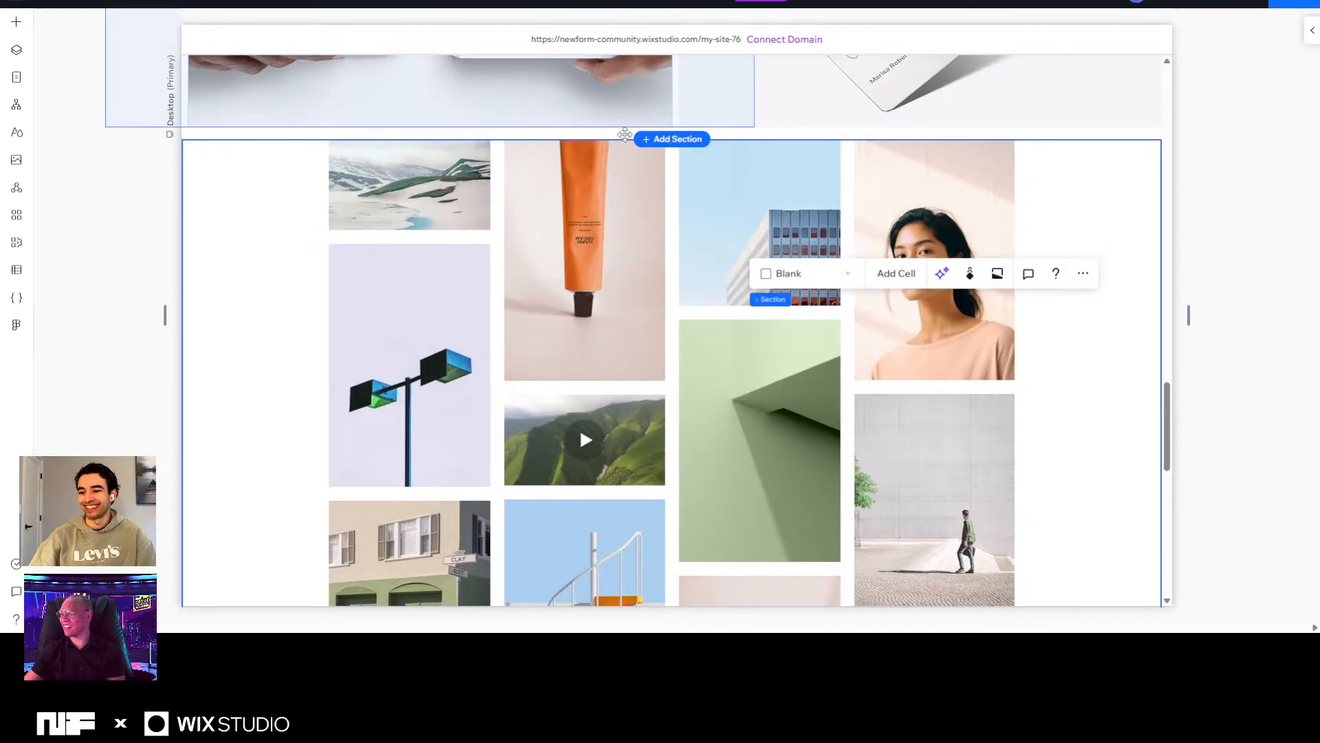
Change the Pro Gallery's layout to Slider in its settings.
click(991, 209)
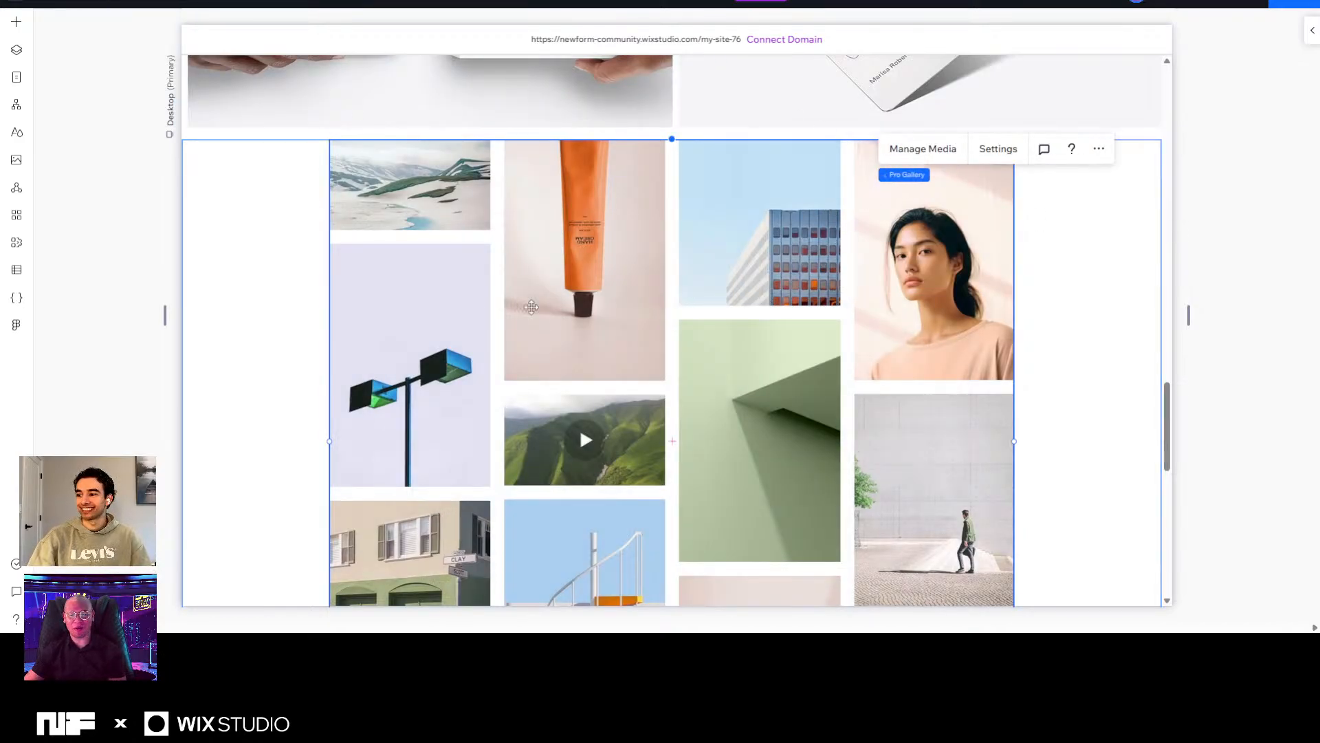
click(993, 154)
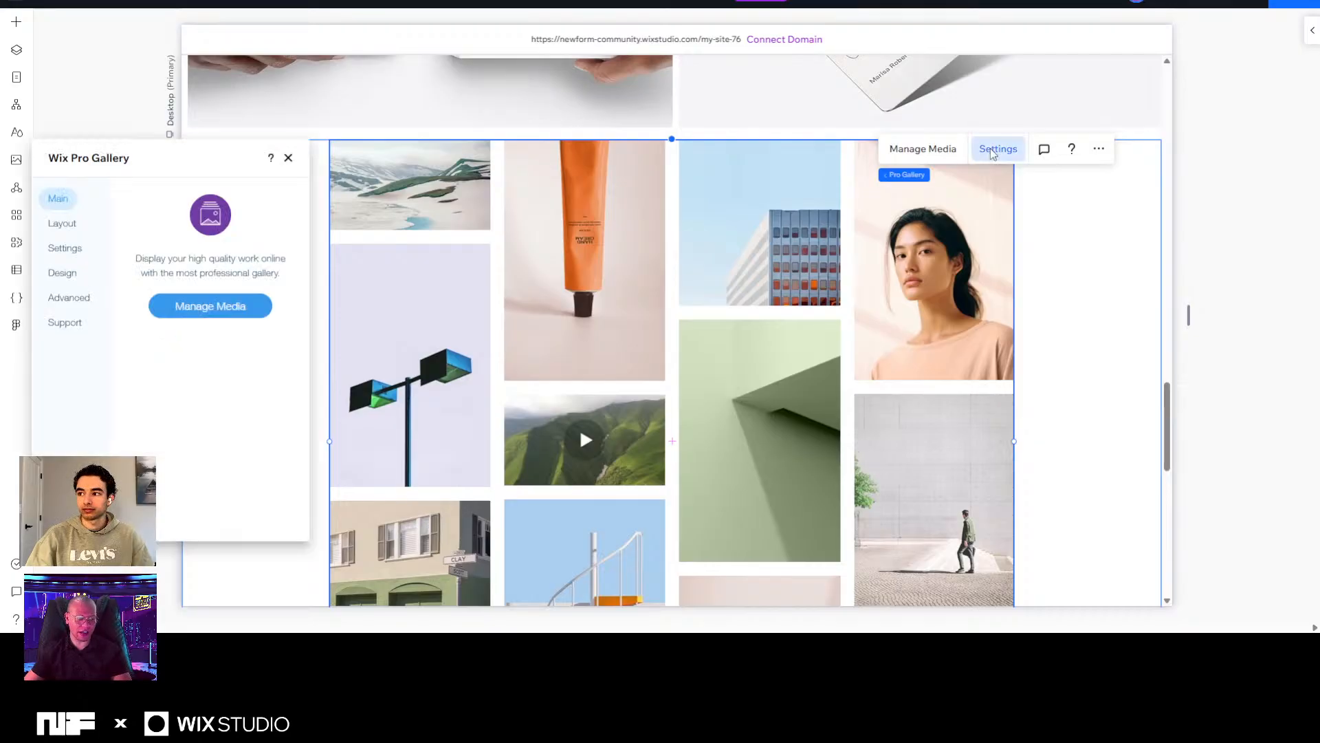
click(61, 273)
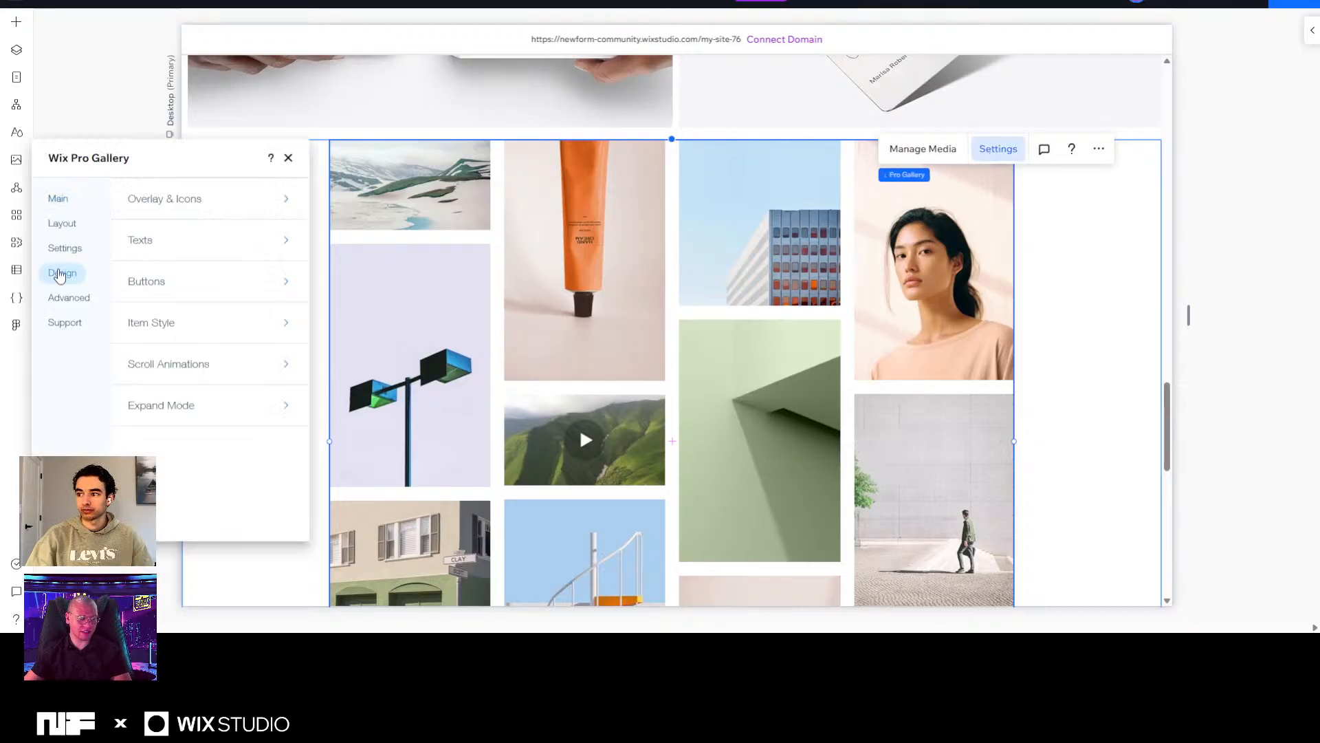
click(54, 231)
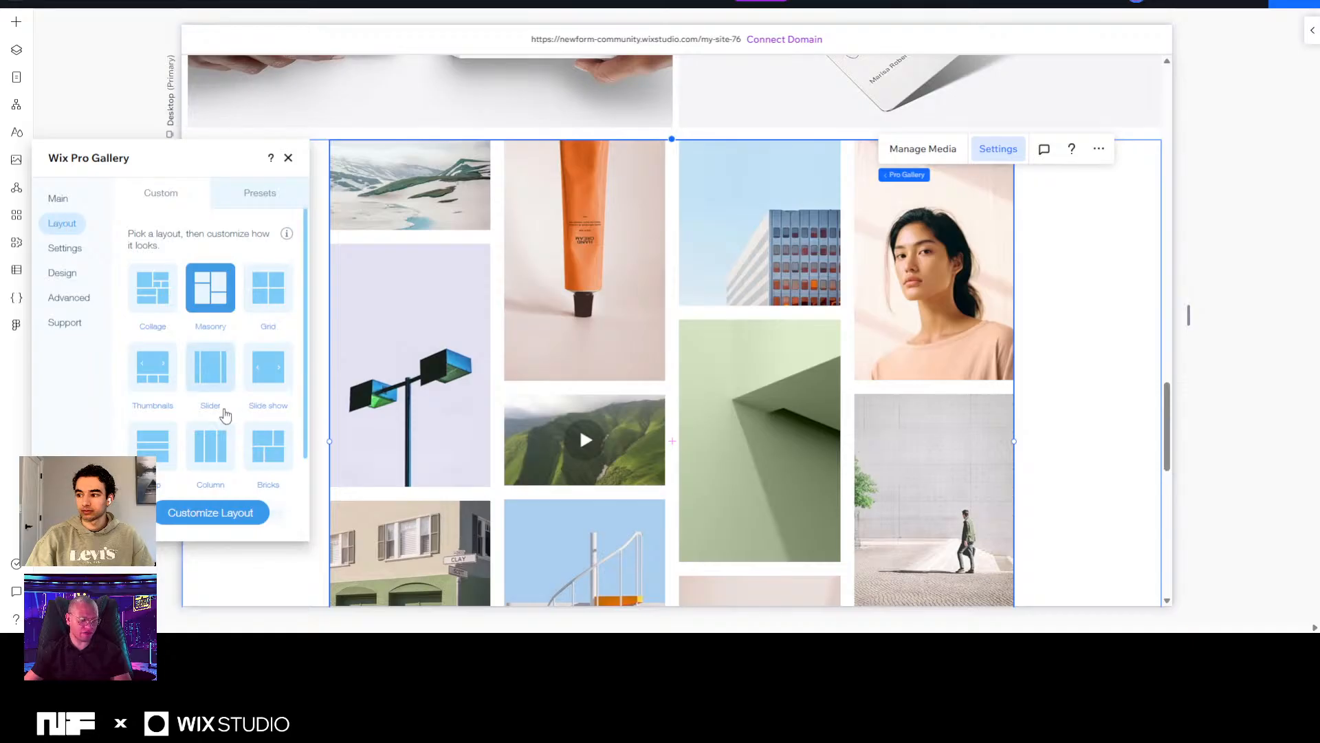
click(214, 382)
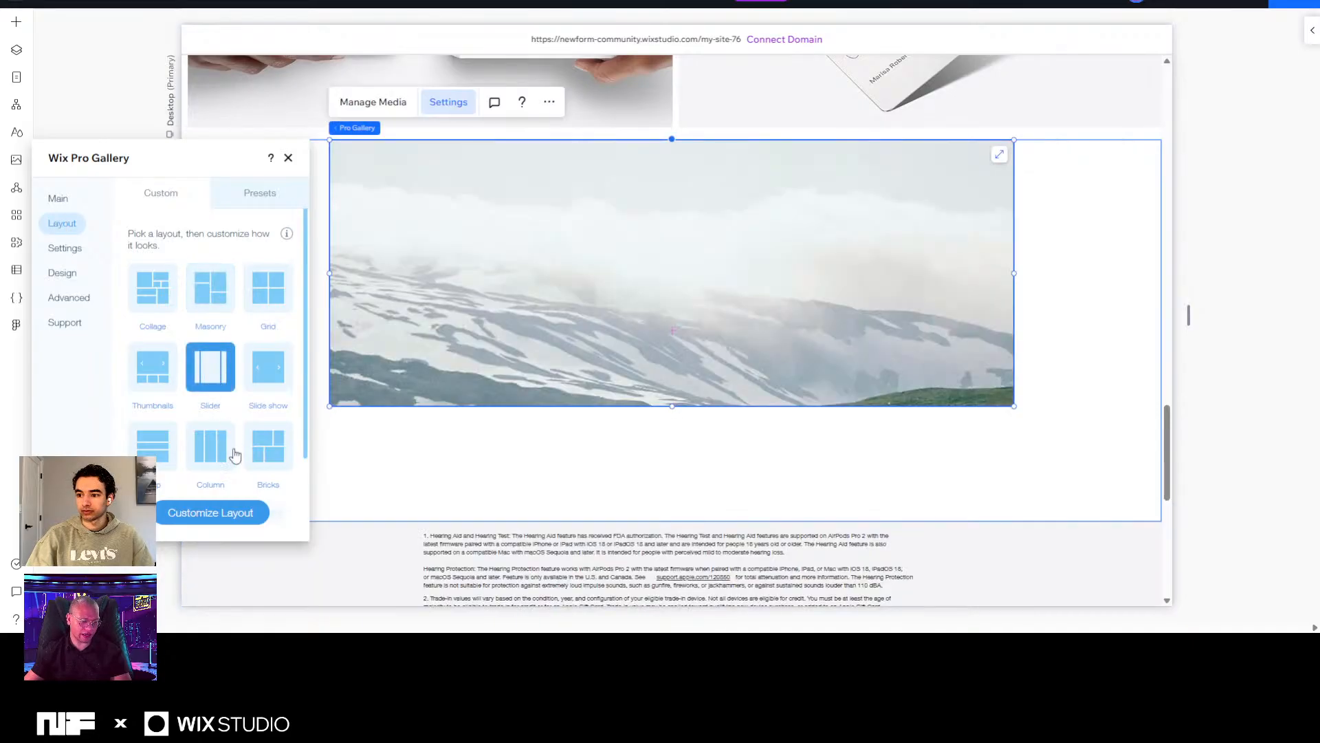
Customize the slider layout with Fit thumbnail resizing, looping images and continuous automatic sliding.
click(233, 520)
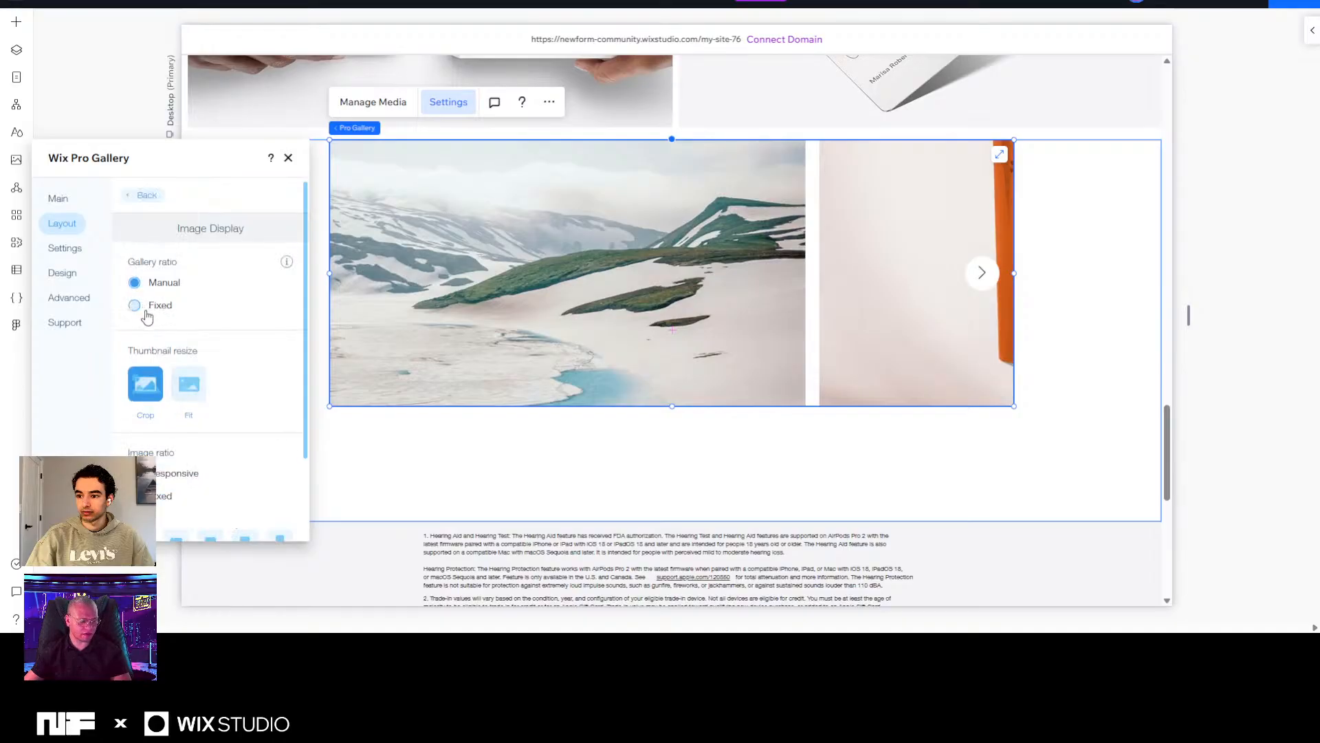
click(196, 395)
scroll(259, 371, down, 1)
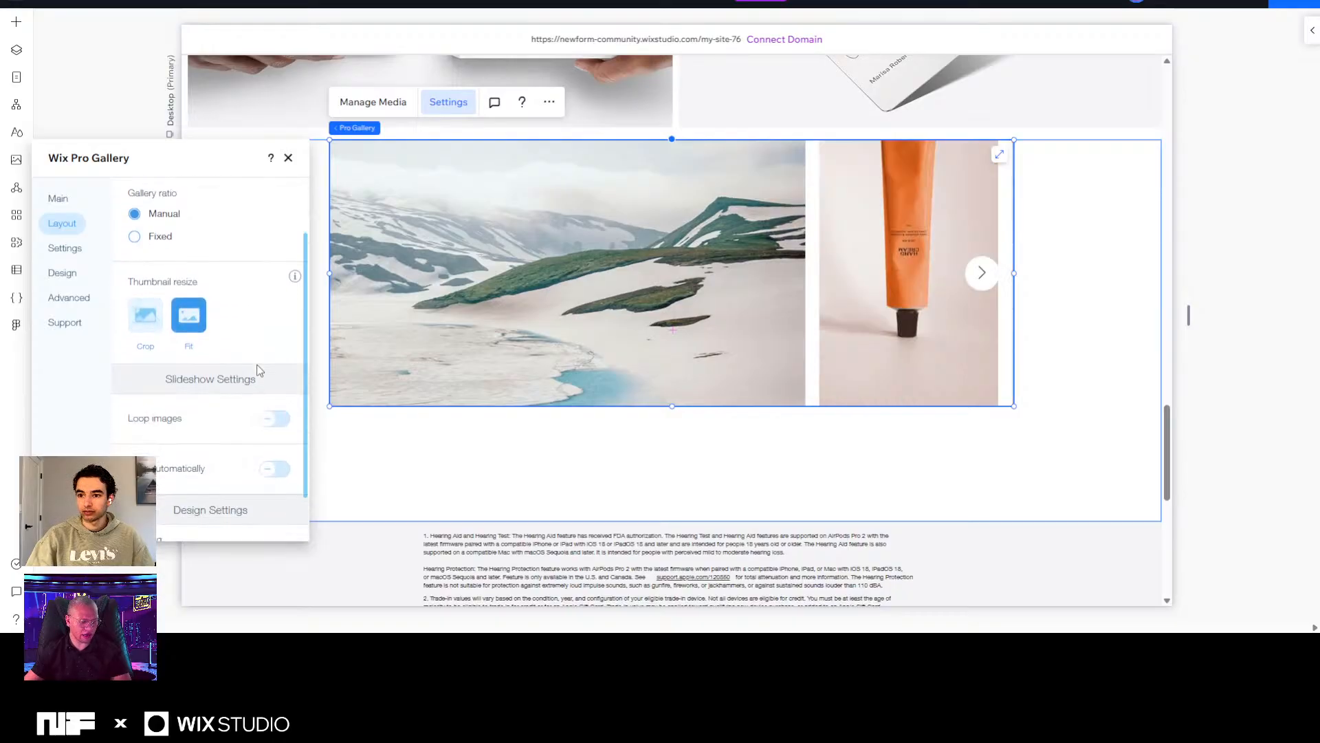
click(275, 418)
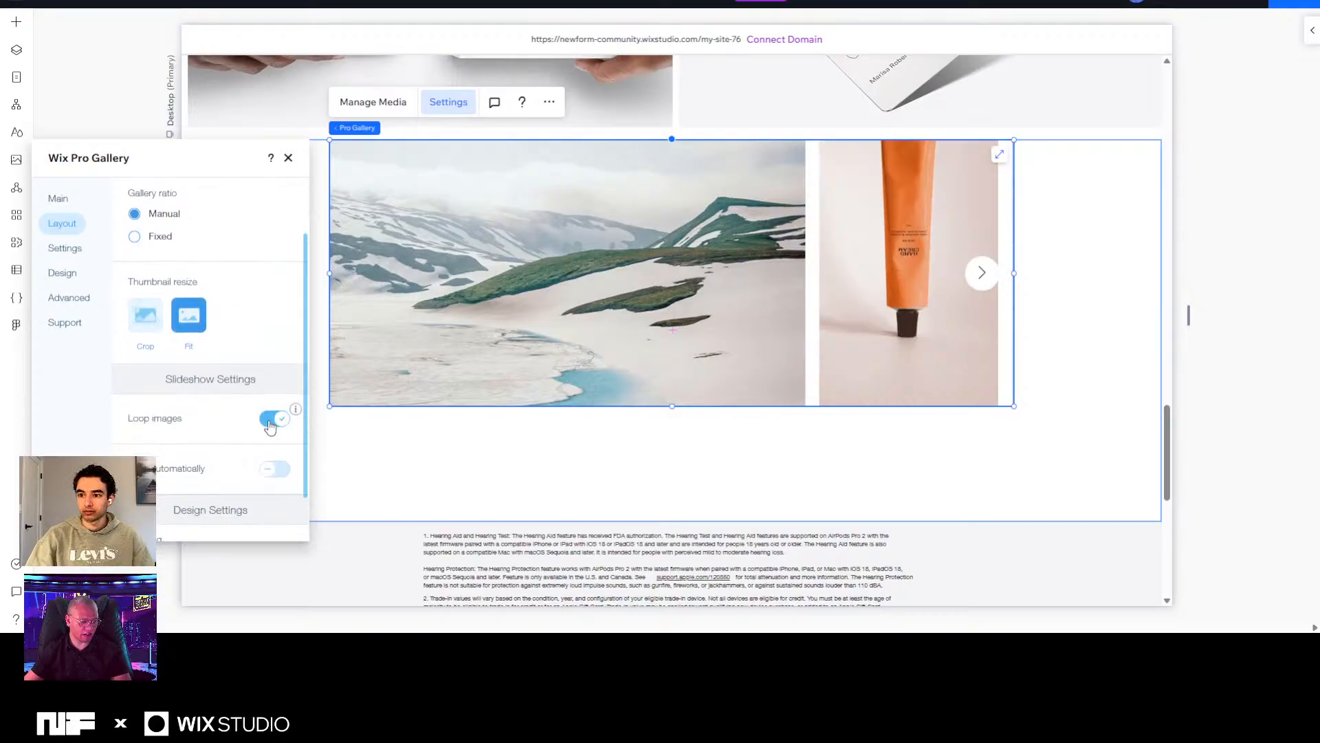
click(276, 469)
scroll(221, 433, down, 2)
click(158, 400)
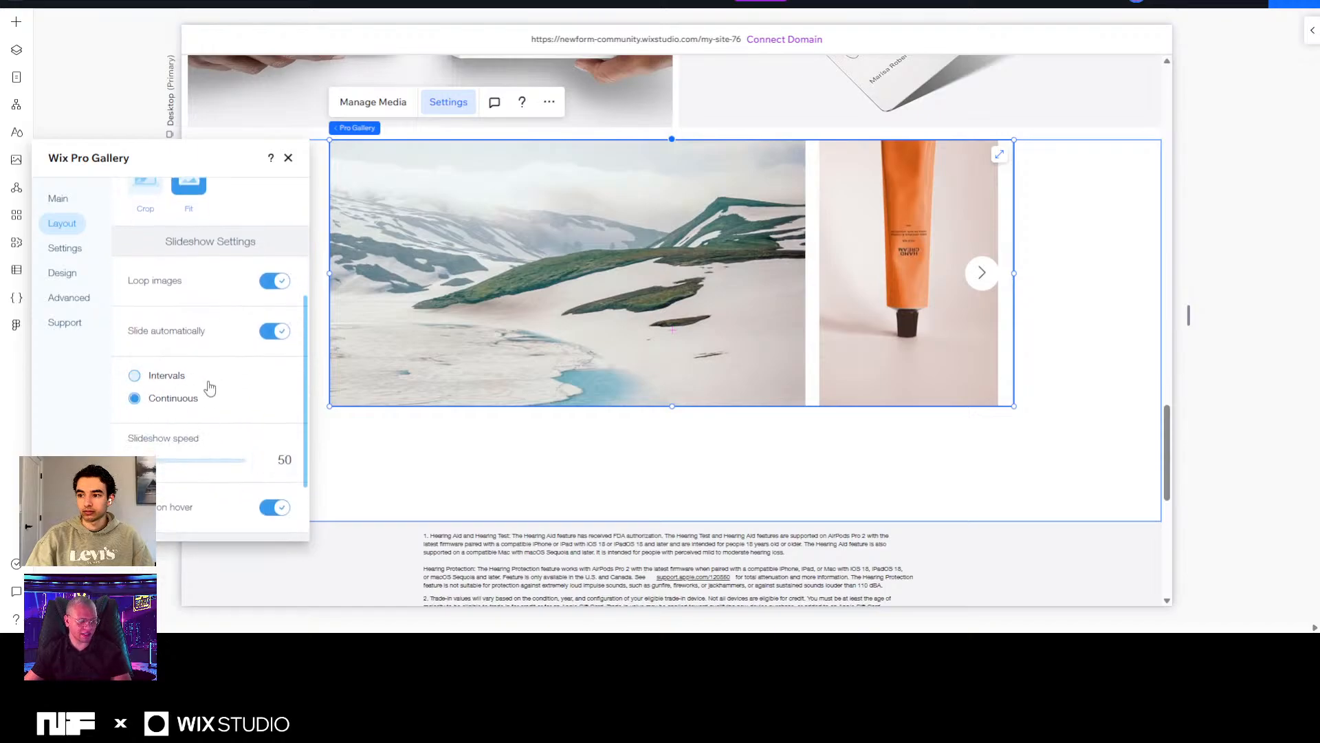
Set the spacing between the slider's images to 11 and close the gallery settings.
scroll(209, 392, down, 1)
scroll(213, 427, down, 1)
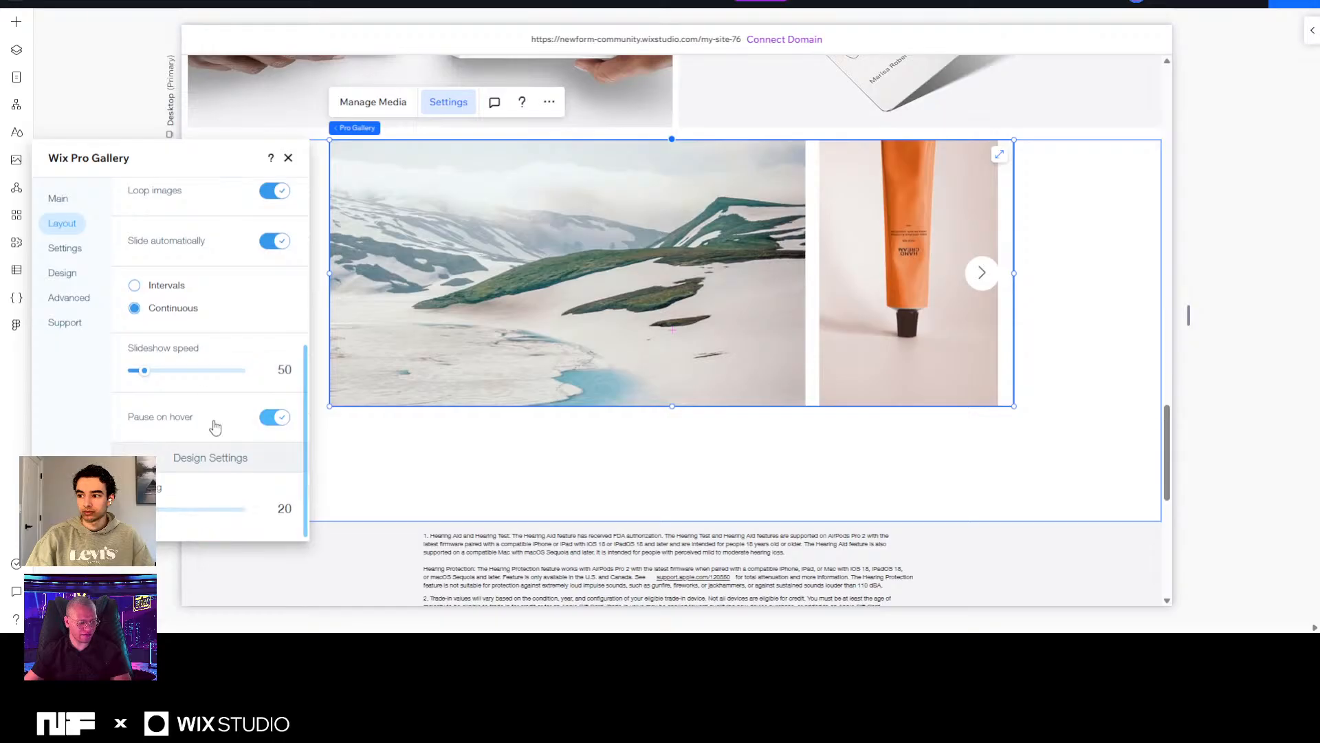
click(290, 512)
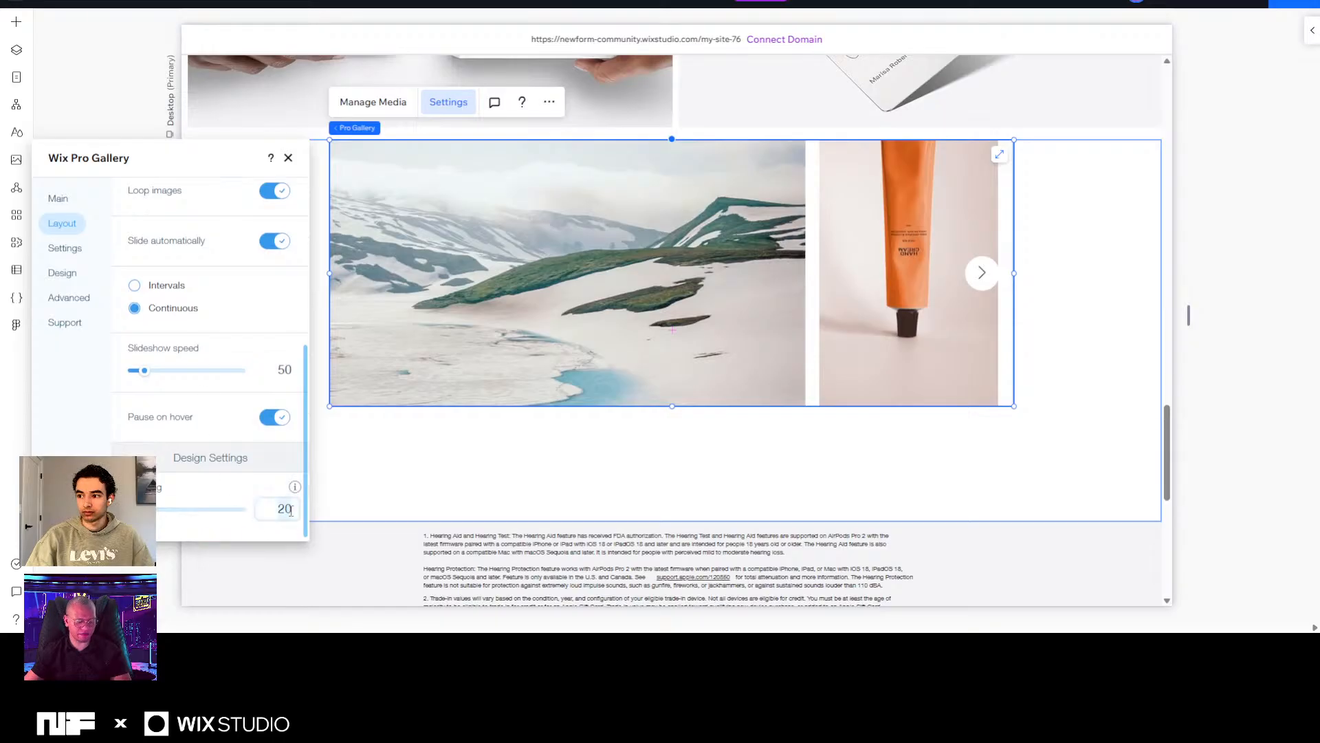
text(11)
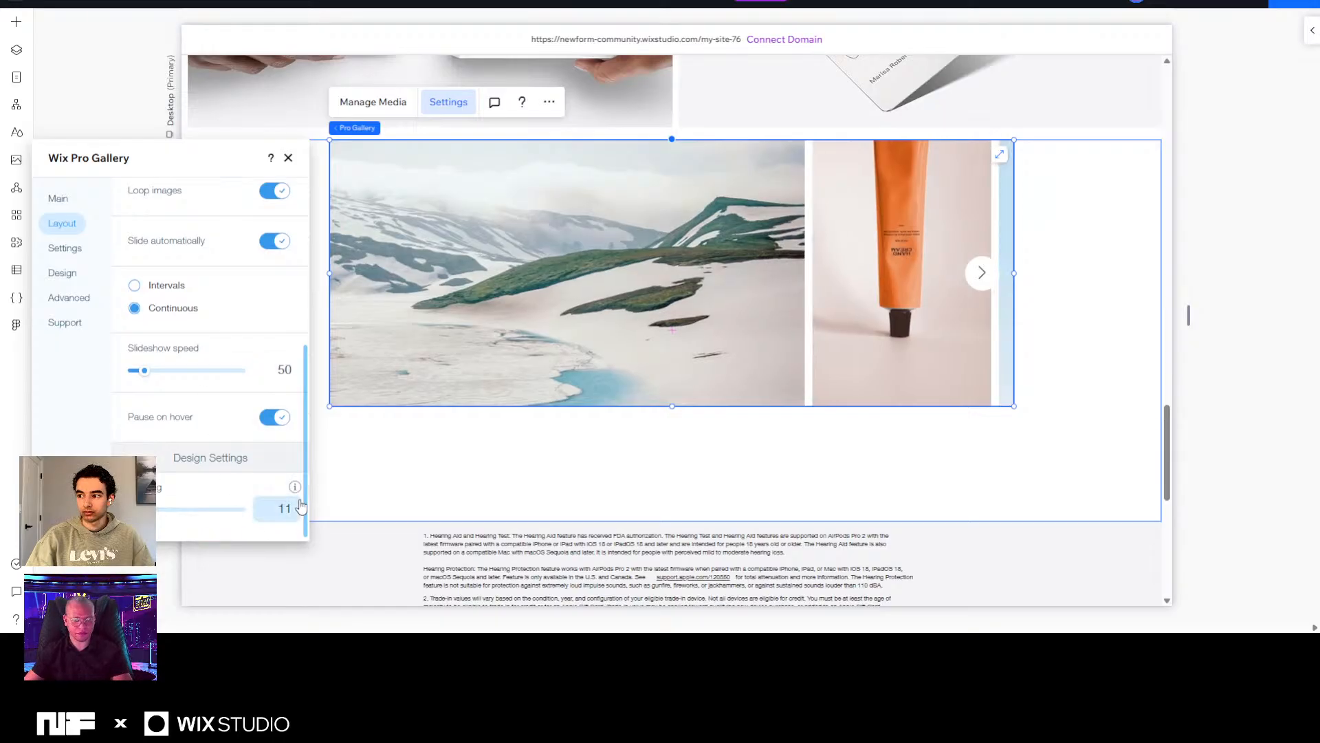
key(Return)
scroll(210, 323, up, 5)
click(142, 195)
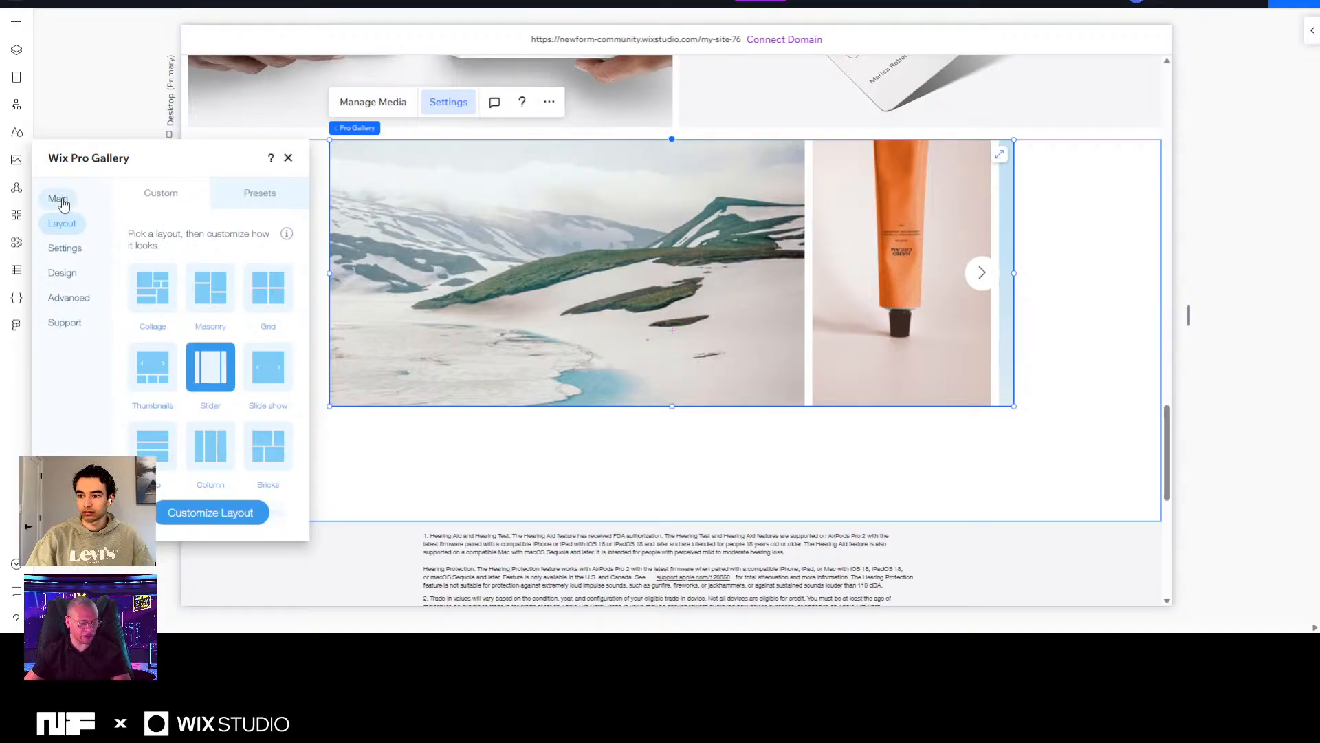
click(288, 158)
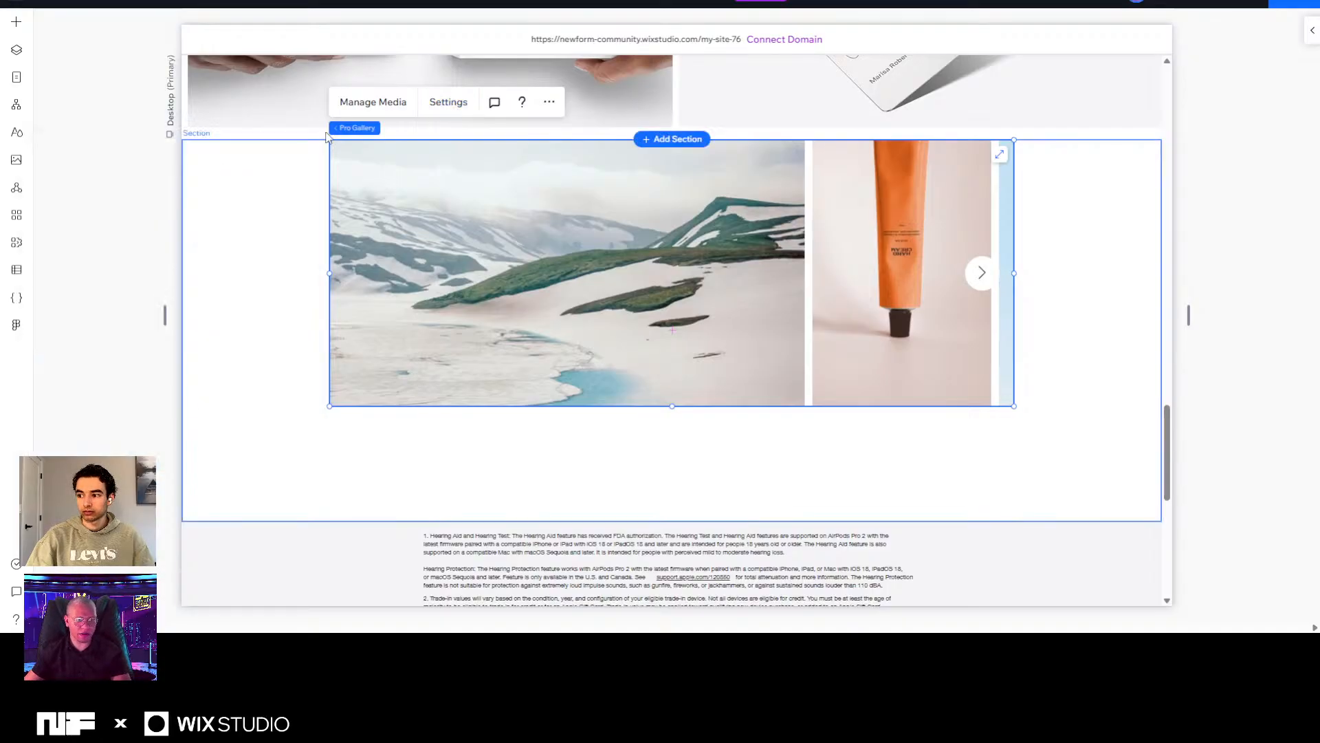
Open the gallery's media manager and delete all of its sample images and video.
click(372, 103)
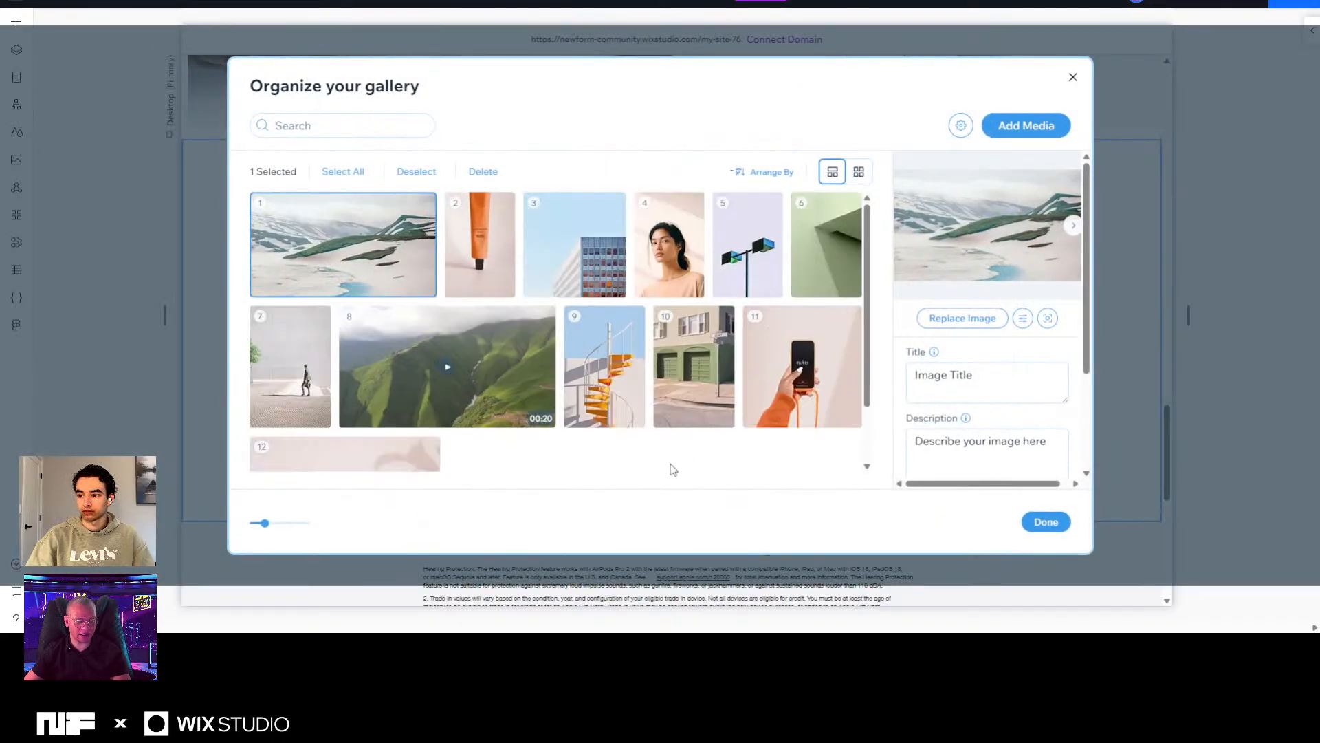
key(ctrl+a)
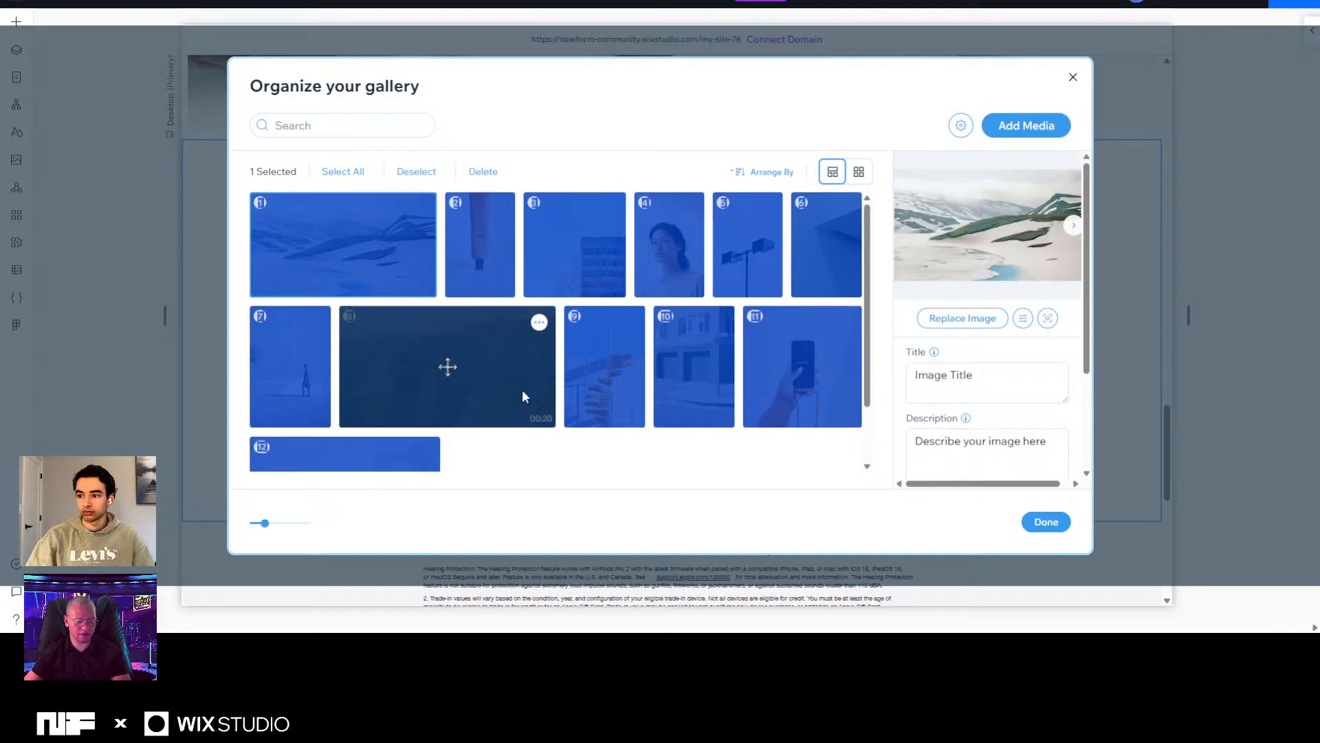
click(346, 177)
click(412, 171)
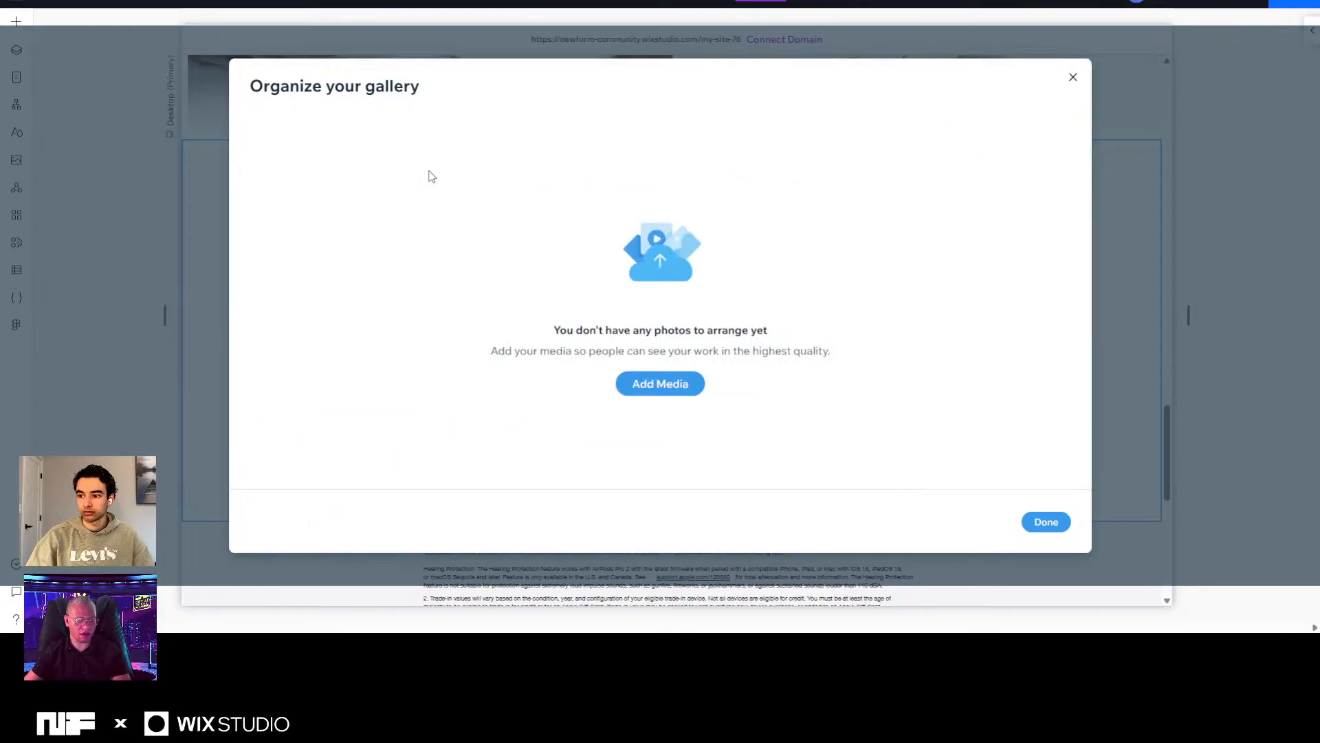
Add images from the site files, selecting the Shrinking, Friday Night Baseball, The Studio and Your Friends & Neighbors posters.
click(670, 389)
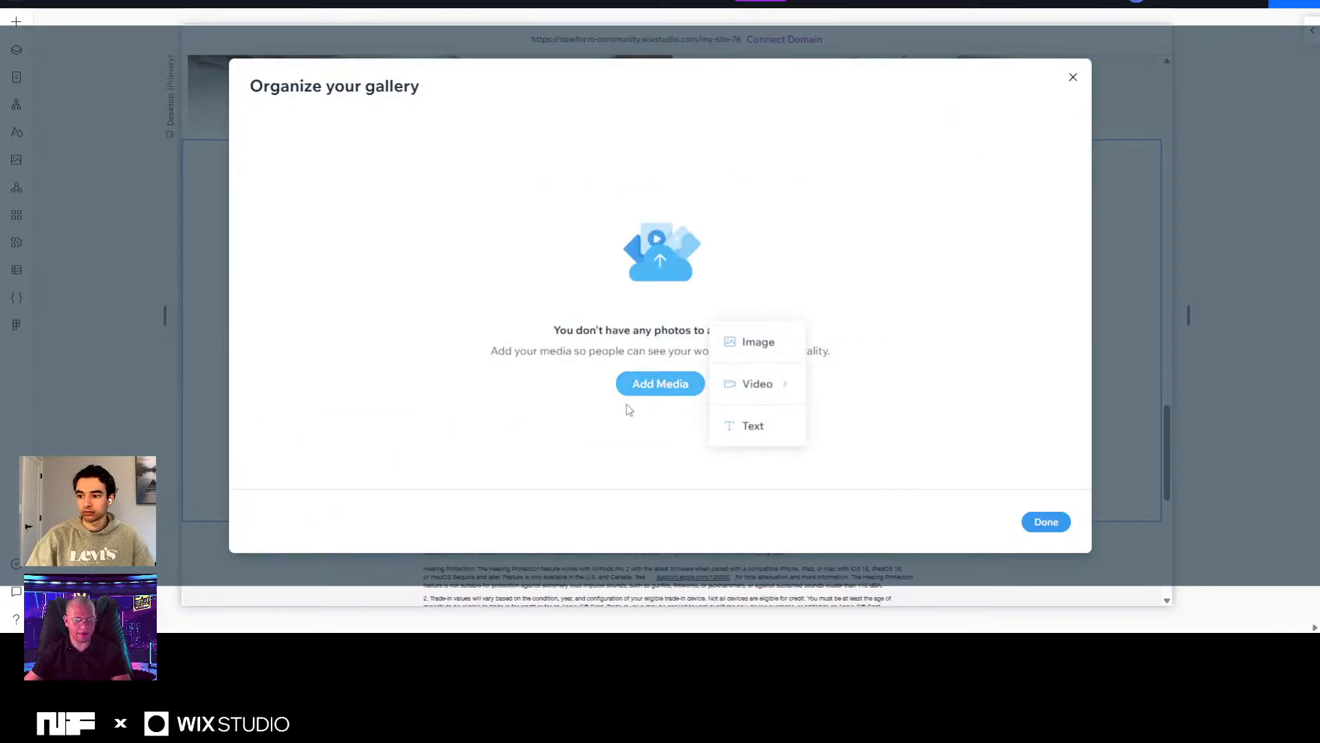
click(756, 342)
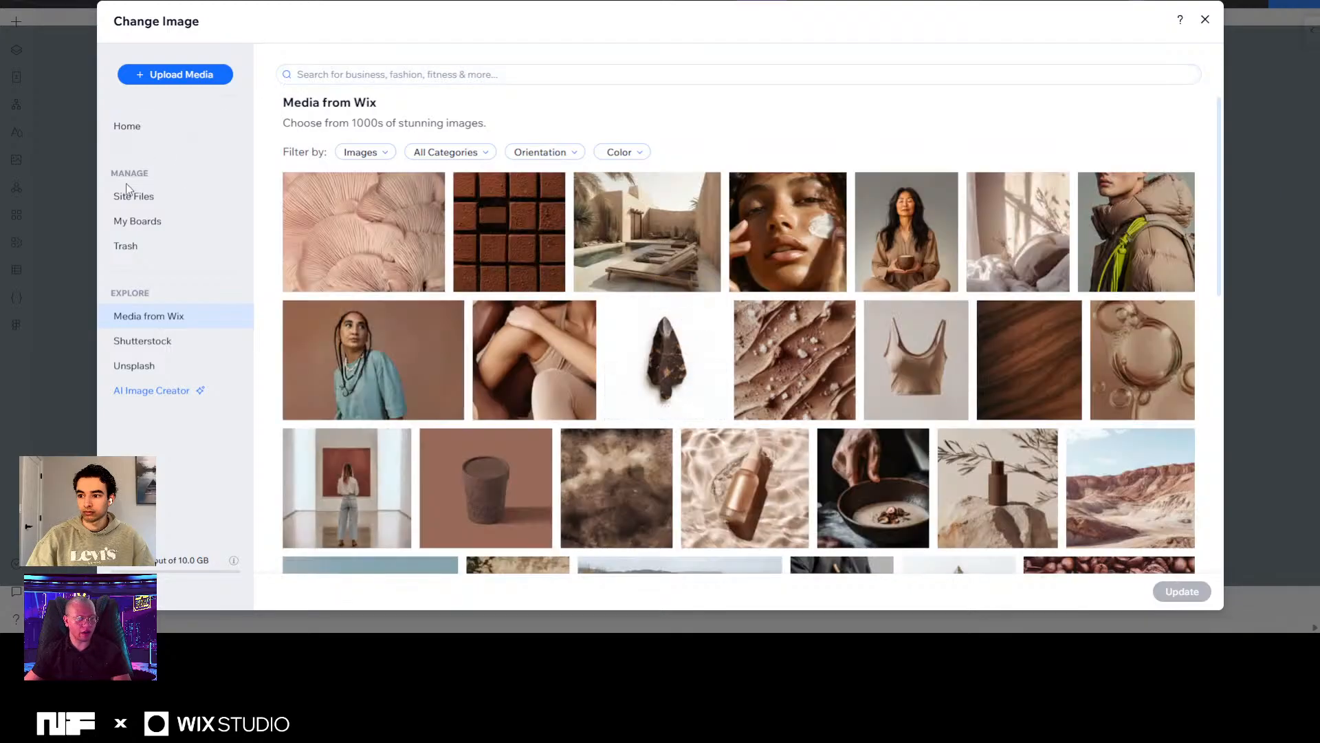
click(132, 196)
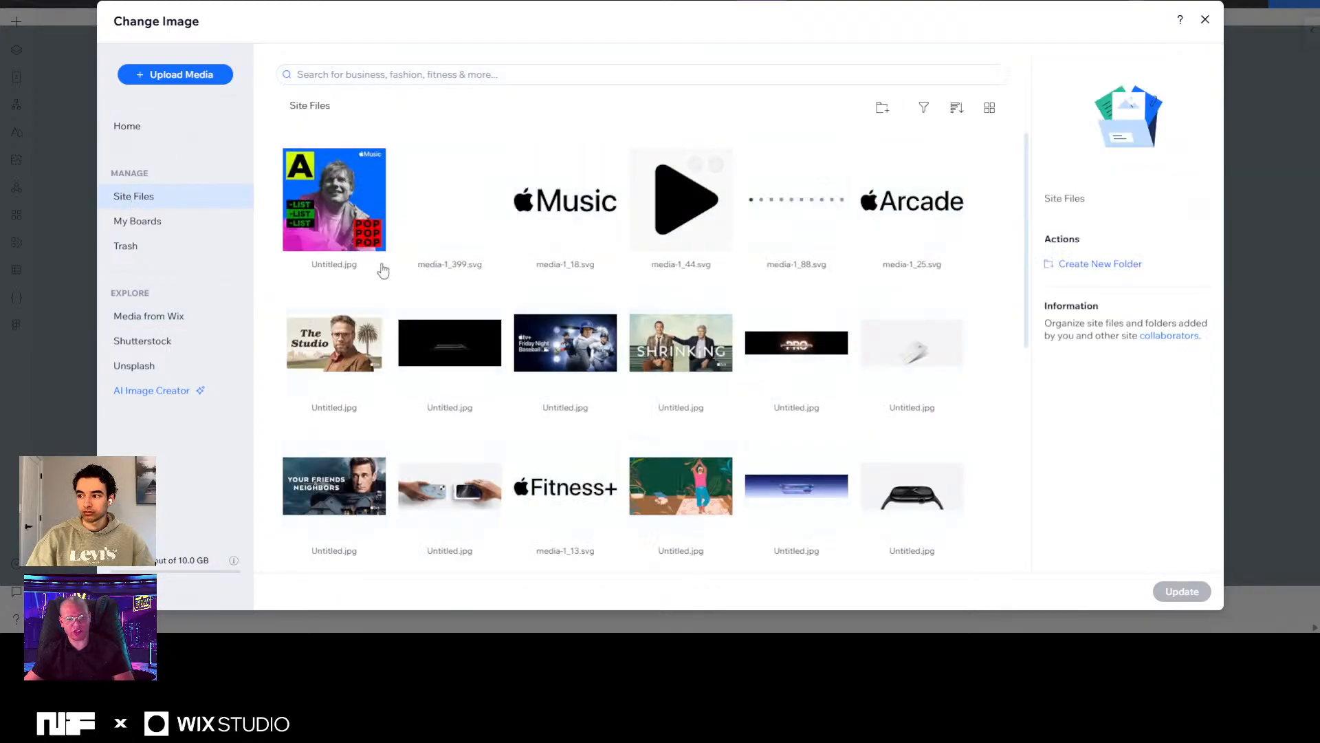
scroll(681, 343, down, 1)
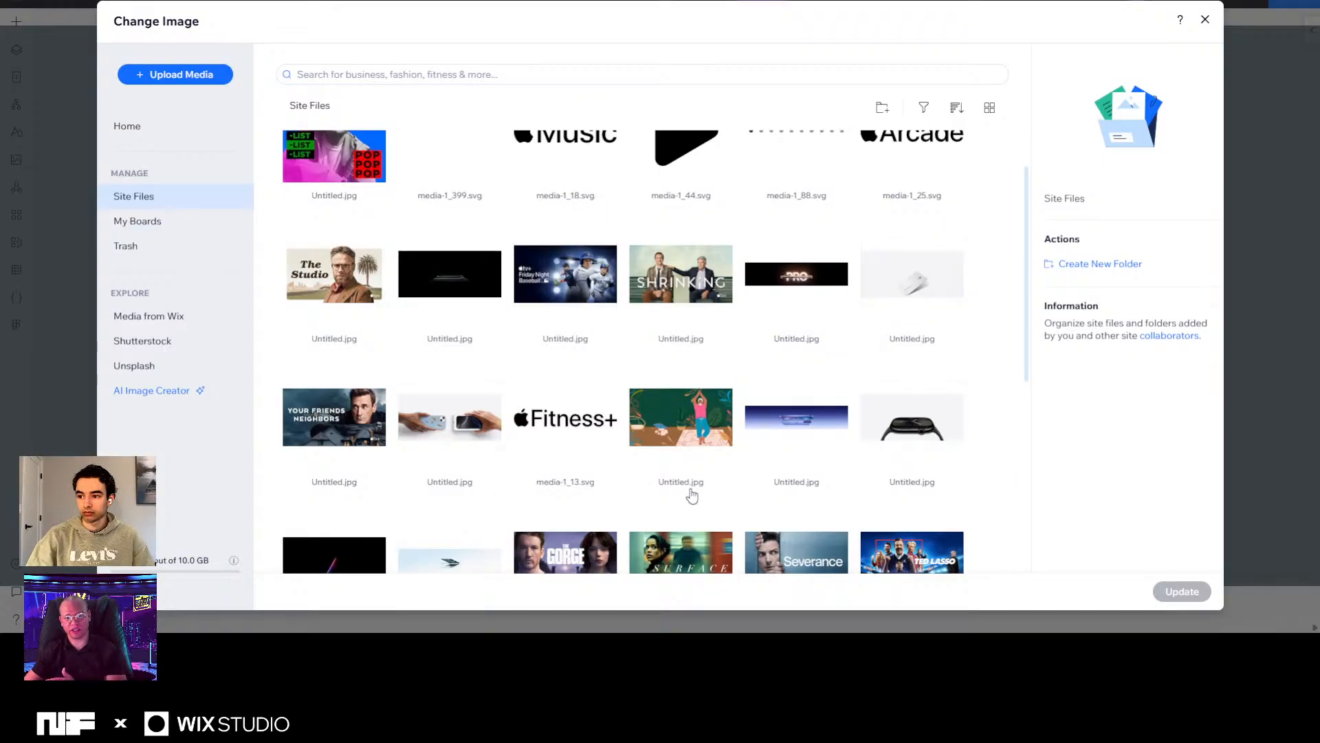
click(664, 284)
ctrl+click(566, 279)
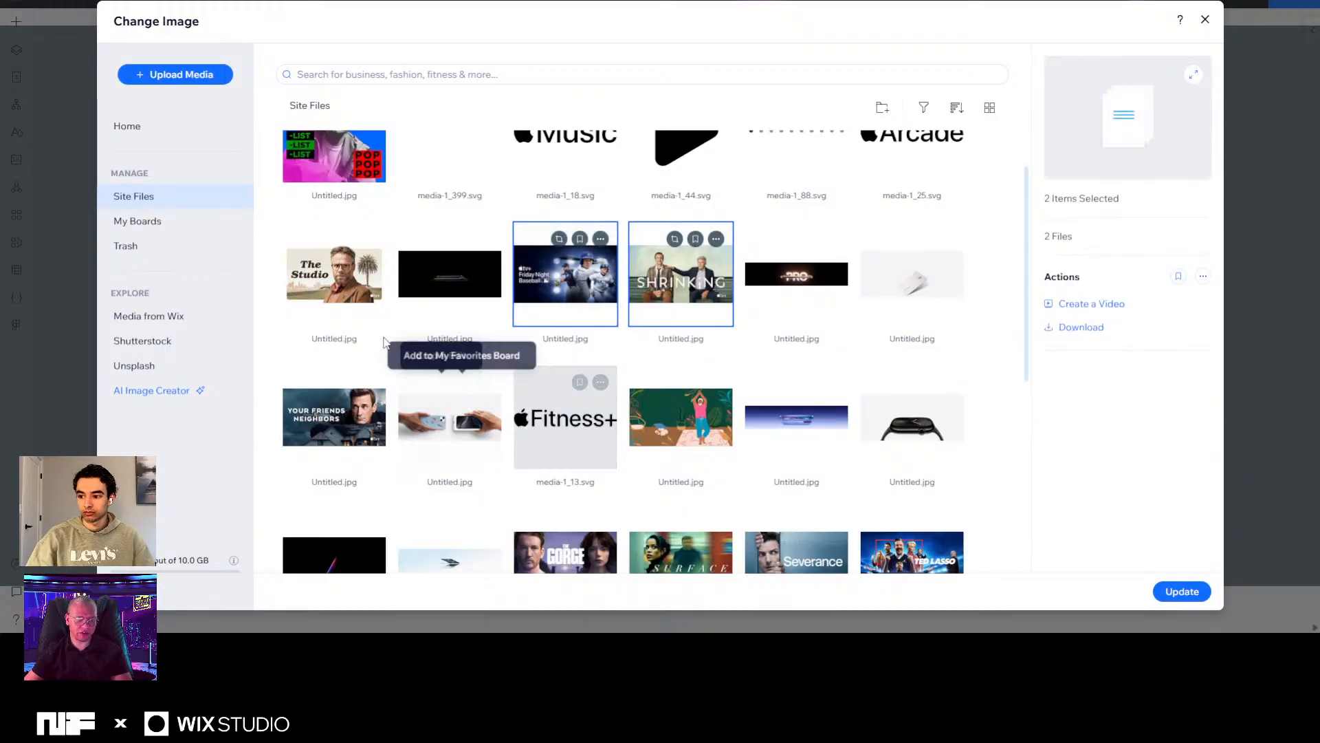
ctrl+click(334, 279)
ctrl+click(334, 419)
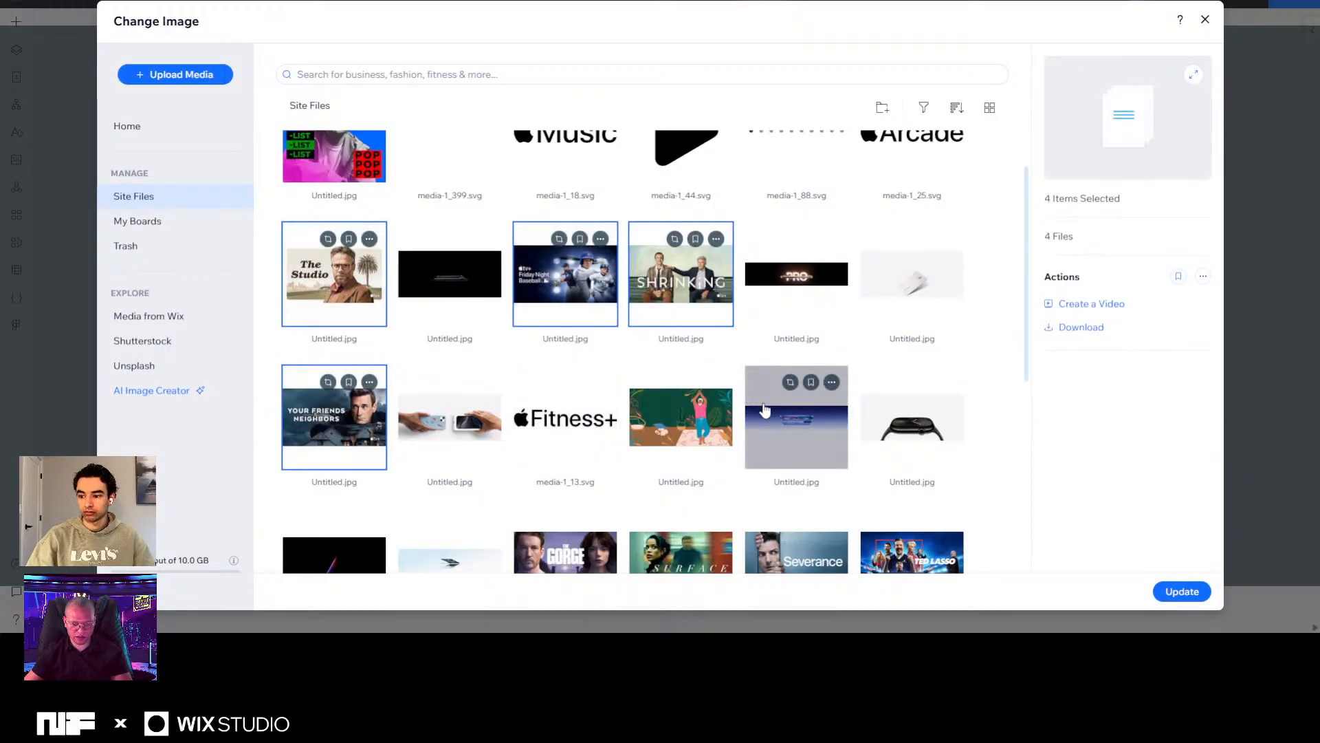
Add The Gorge, Severance, Surface, MLS Season Pass and Dope Thief to the selection, insert all the posters and finish organizing the gallery.
scroll(765, 410, down, 2)
ctrl+click(565, 420)
ctrl+click(766, 438)
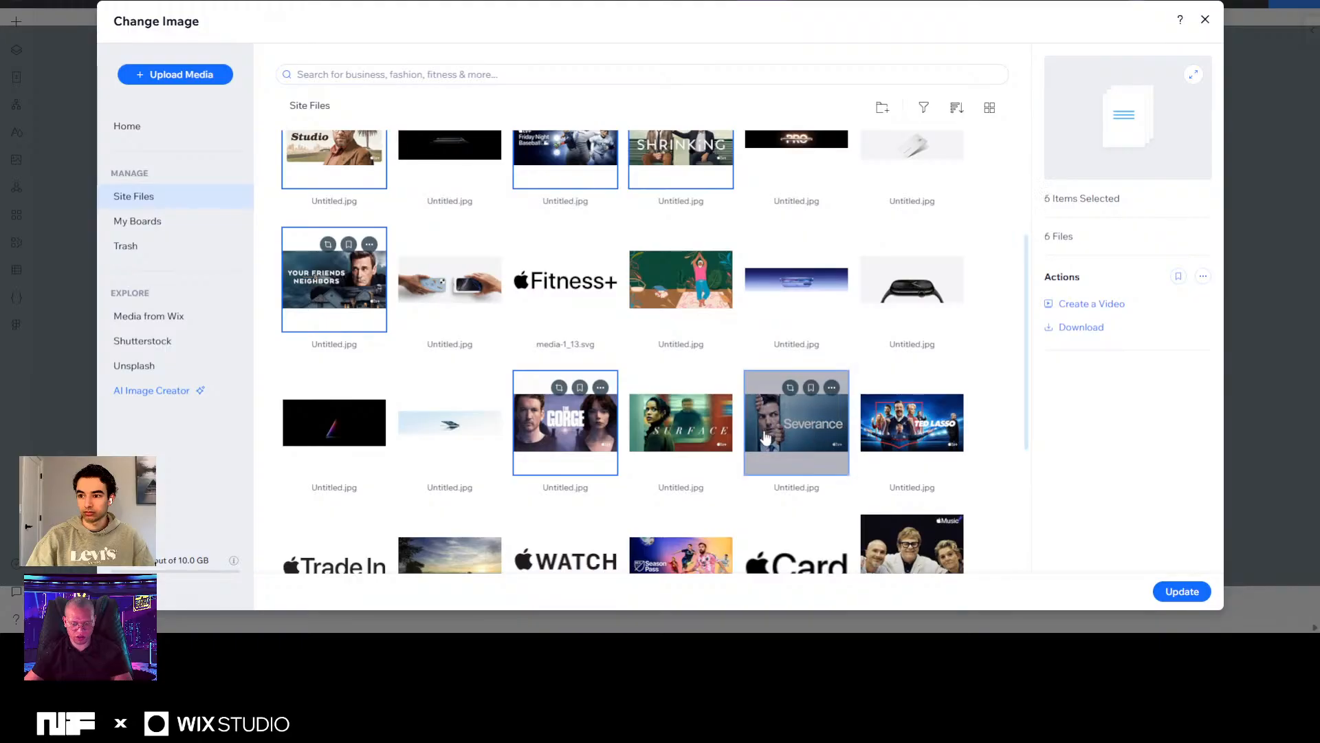
ctrl+click(677, 437)
scroll(676, 438, down, 2)
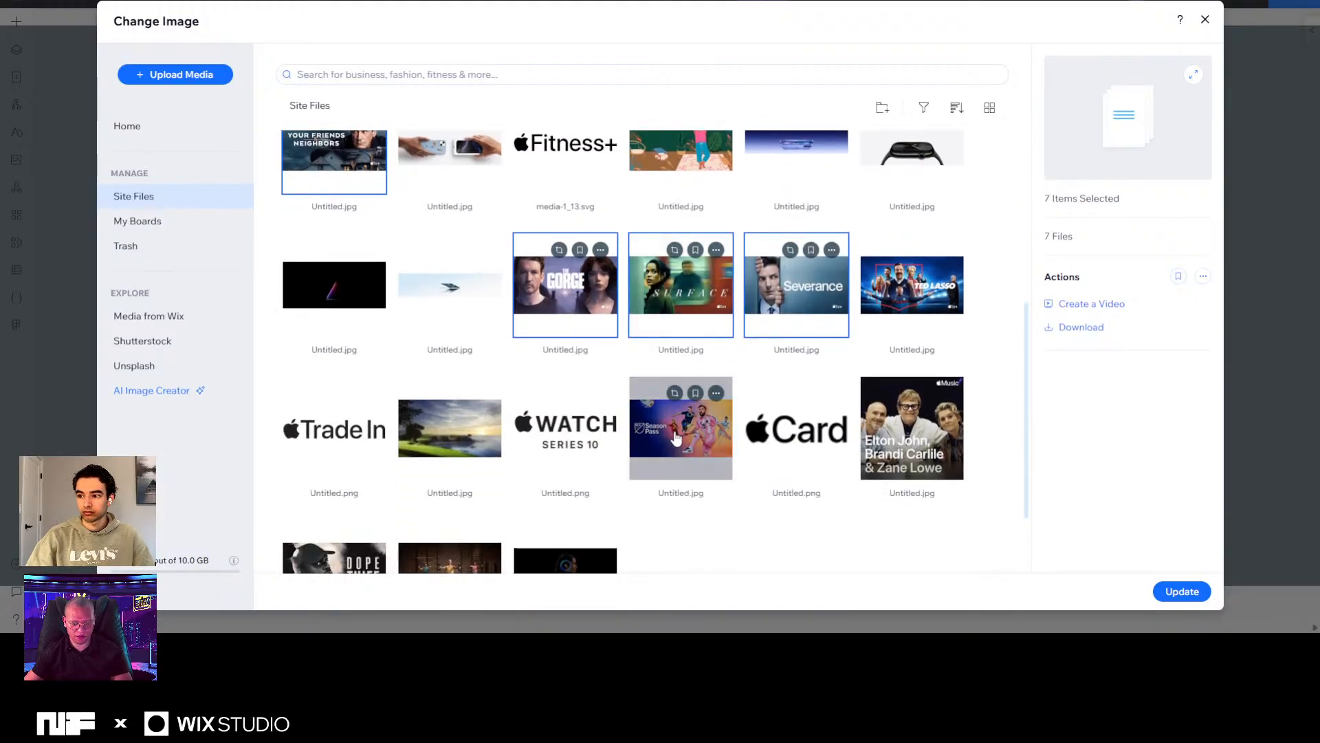
ctrl+click(676, 438)
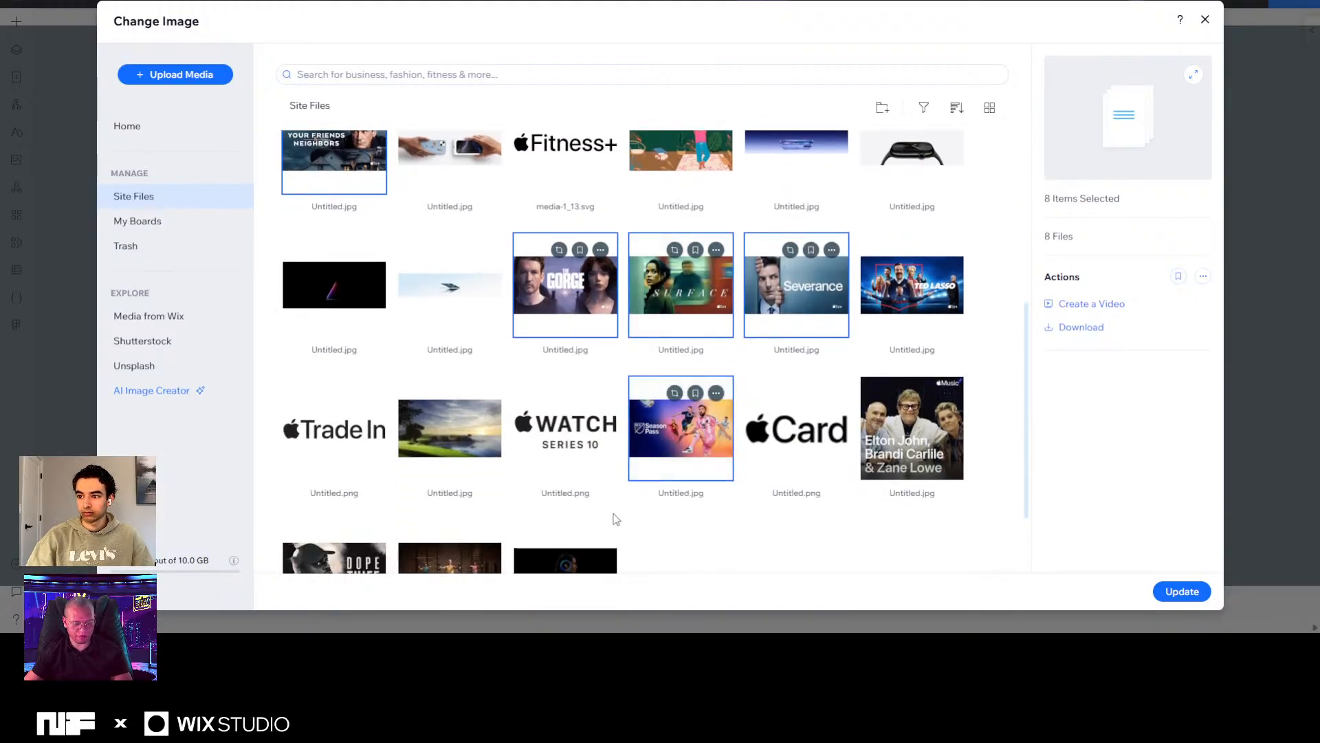
scroll(613, 516, down, 1)
ctrl+click(334, 502)
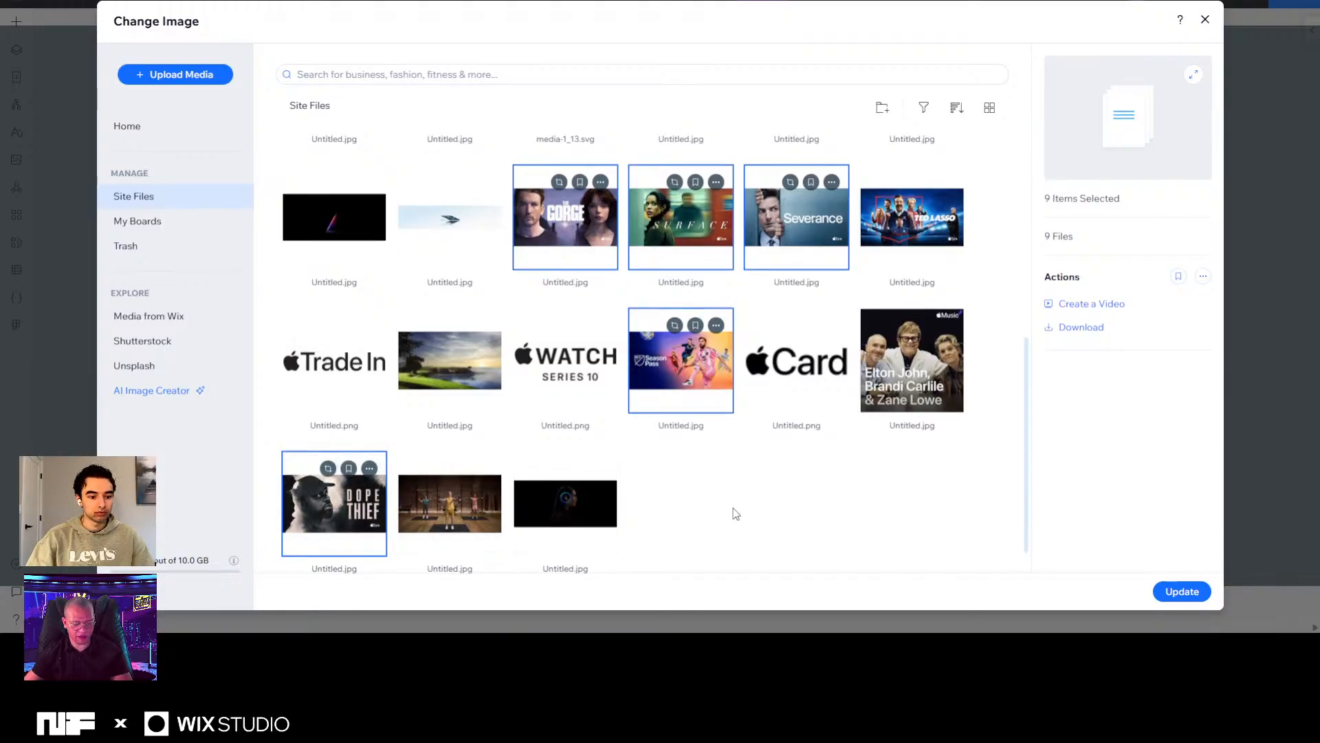
scroll(693, 373, up, 4)
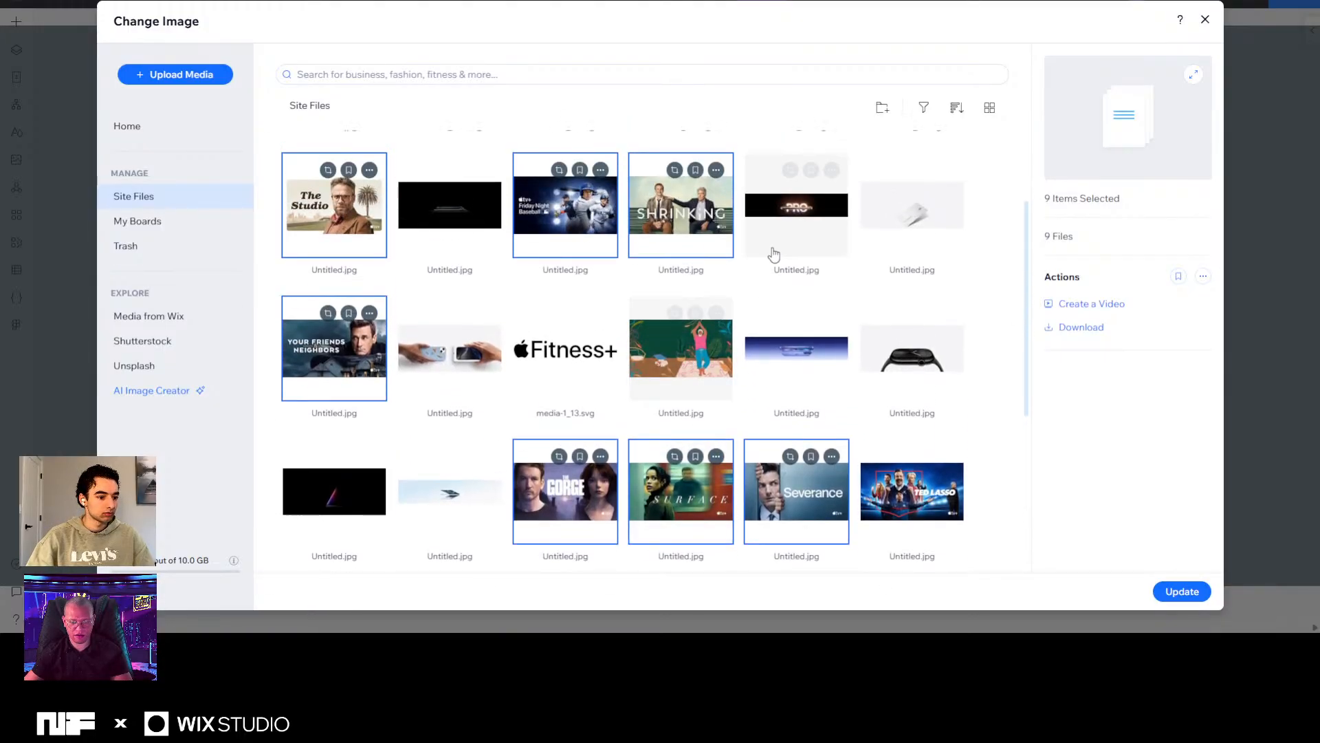
click(1193, 601)
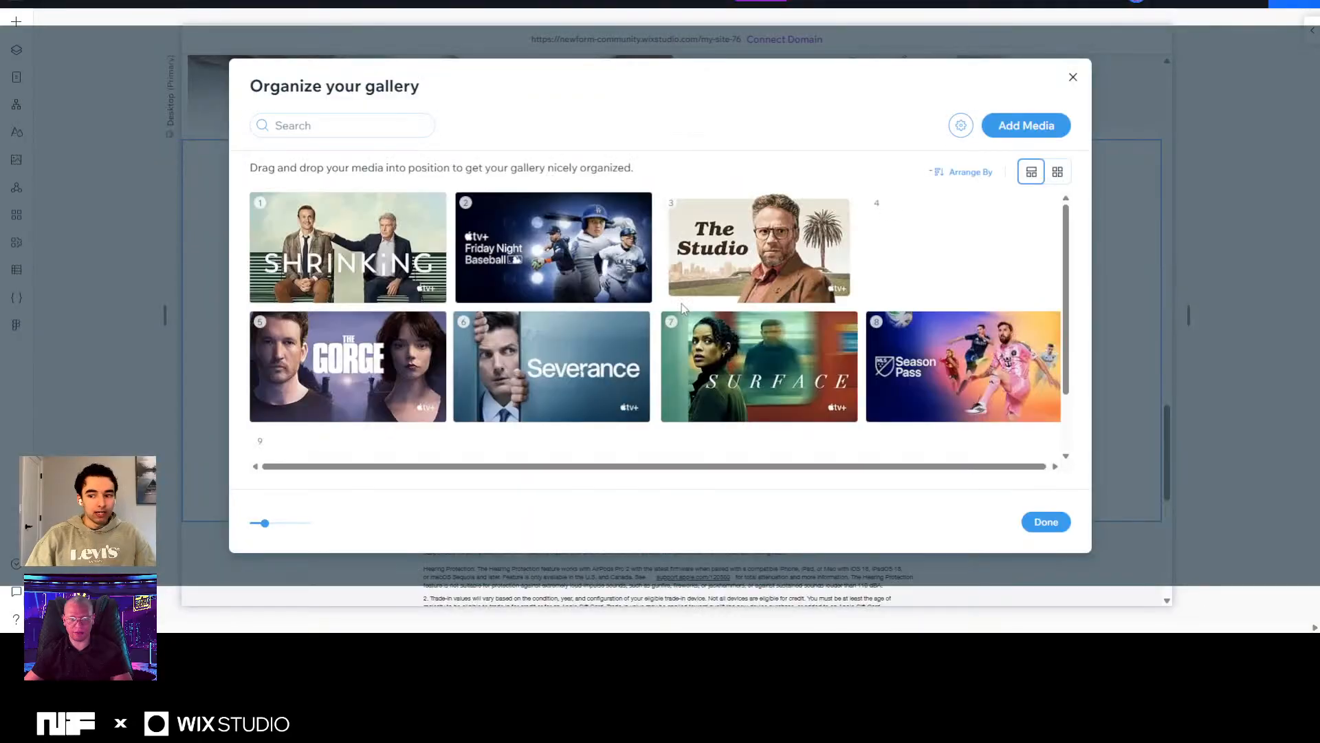
click(1045, 521)
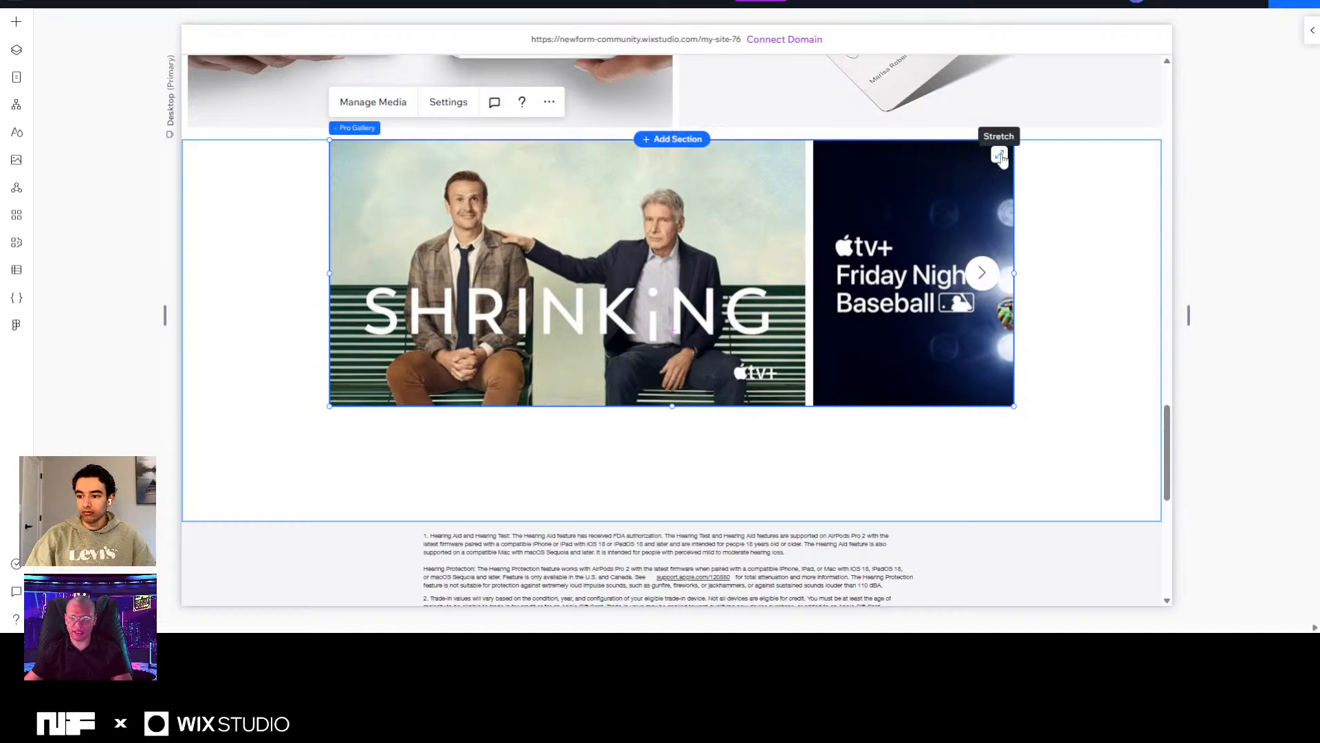
Resize the unstretched Pro Gallery to span the section's full width at a height of about 353 px.
click(1000, 156)
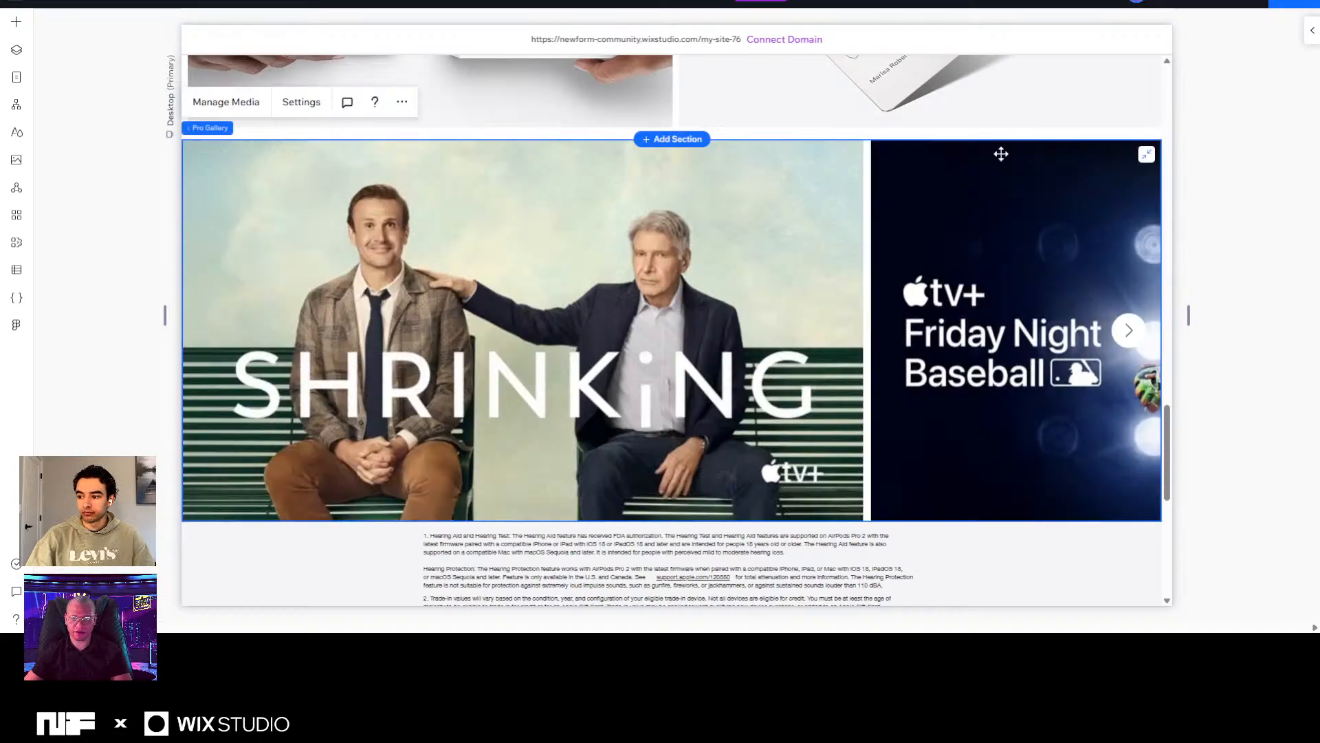
click(1147, 154)
drag(672, 465, 672, 506)
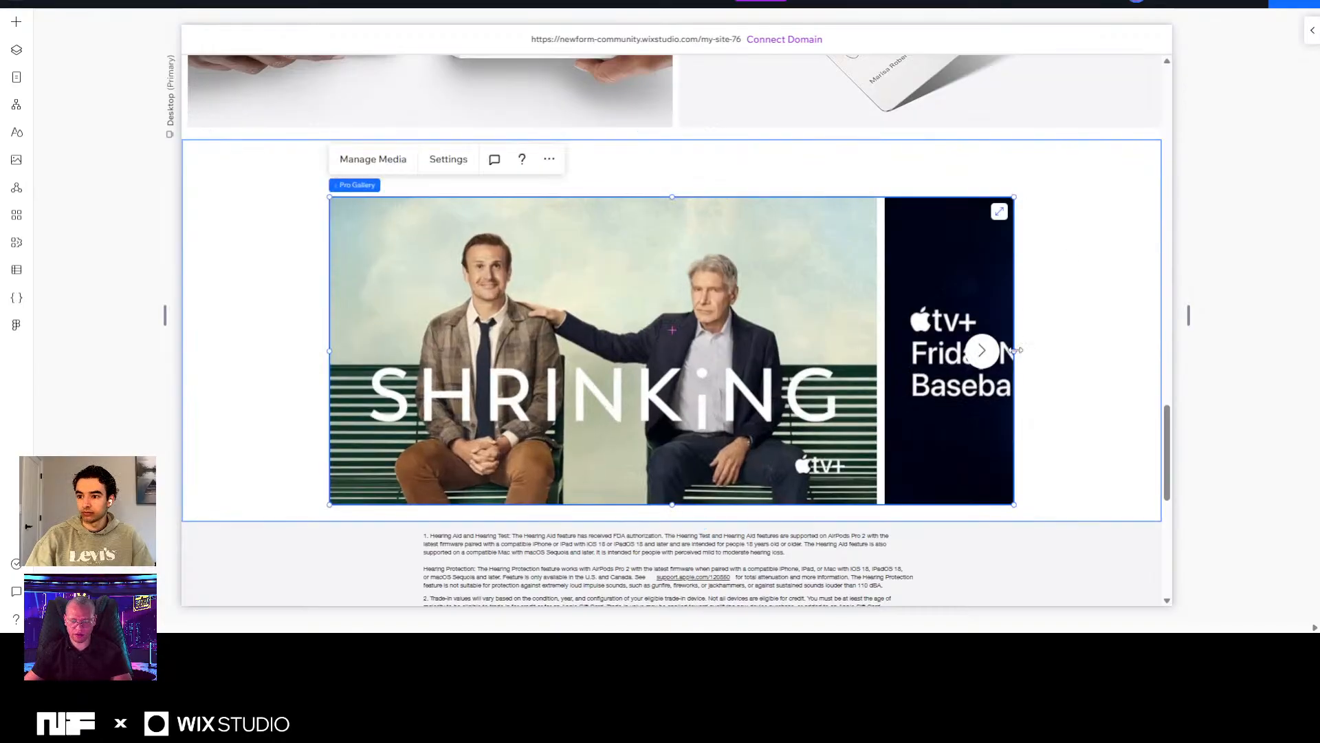
drag(1014, 350, 1159, 341)
drag(330, 350, 184, 335)
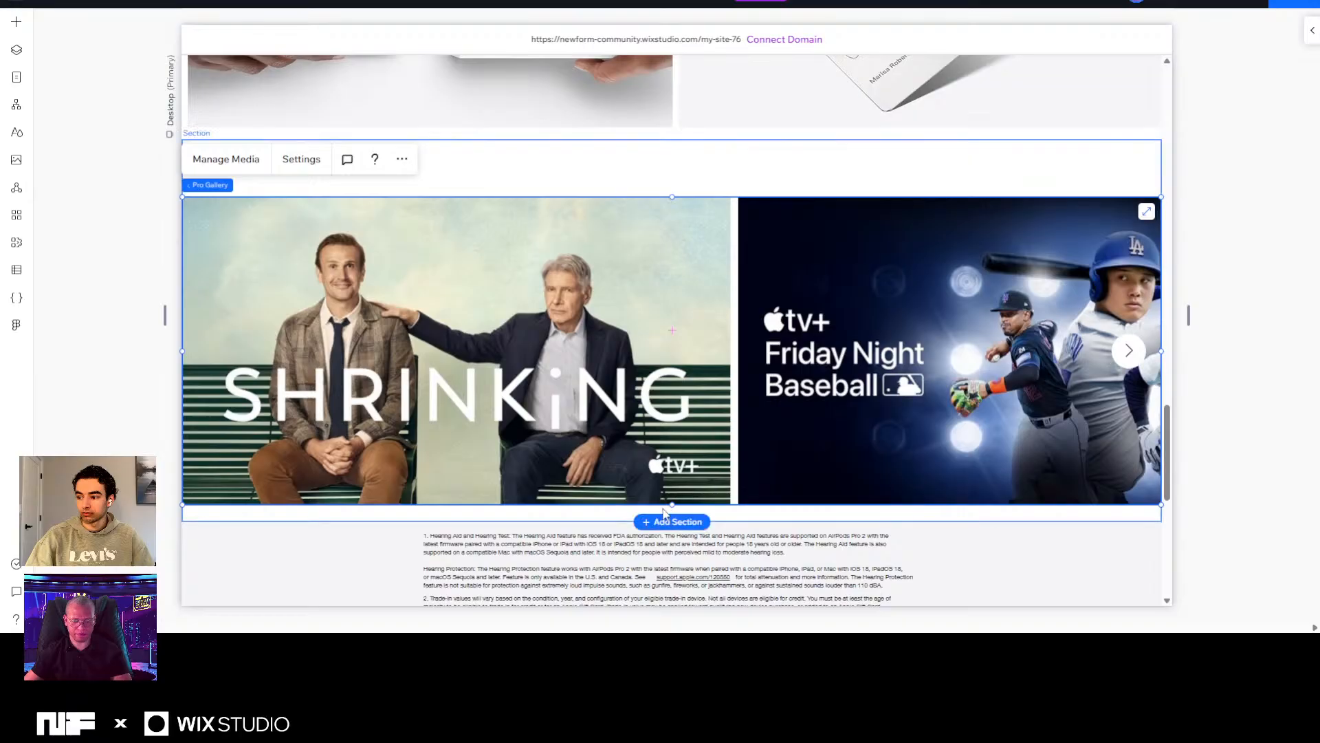
drag(673, 504, 674, 442)
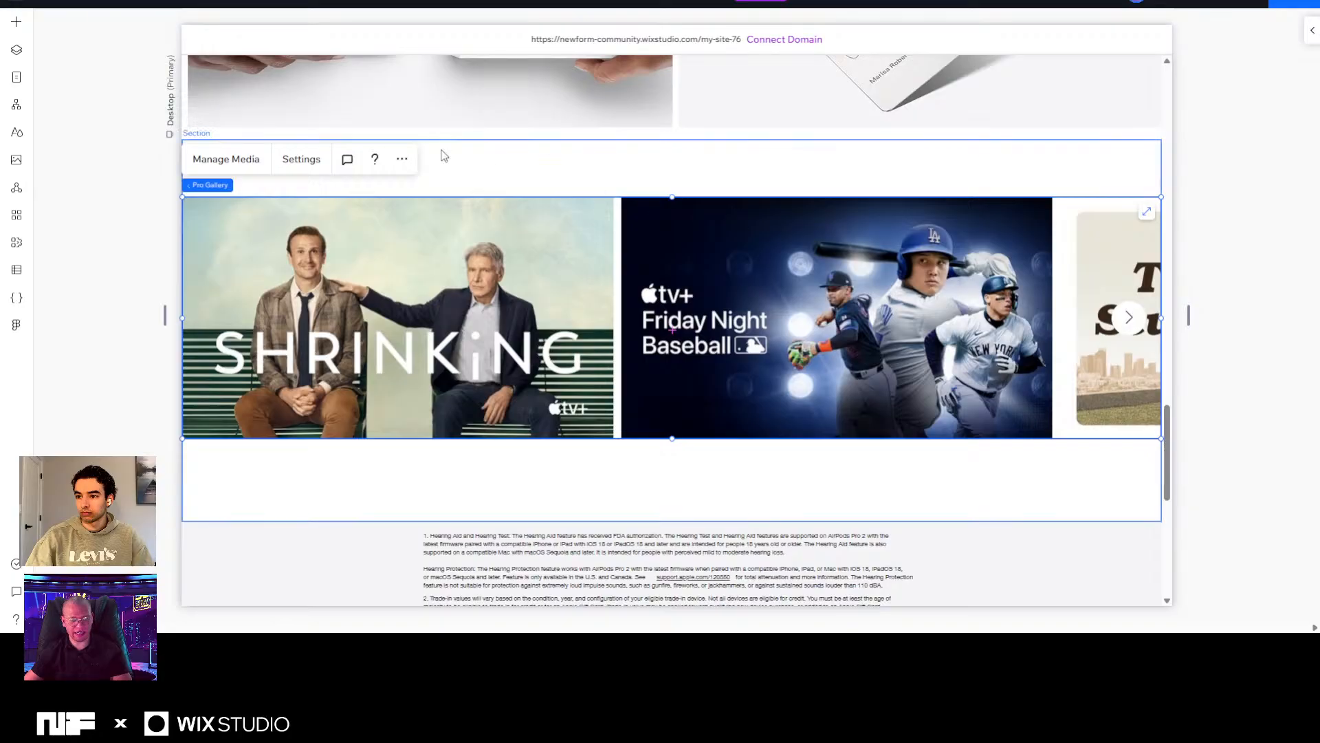
Turn off the Pro Gallery's navigation arrows in its design settings and close the settings.
click(301, 158)
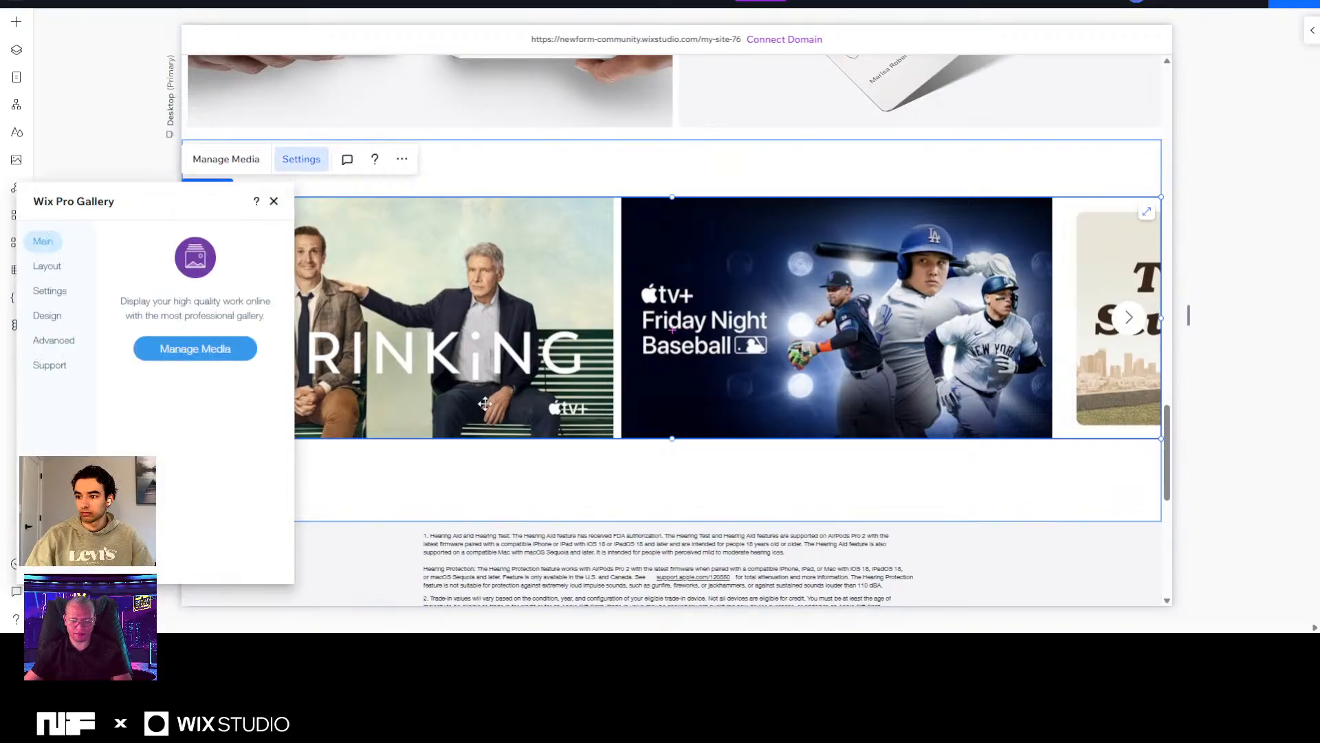
click(49, 291)
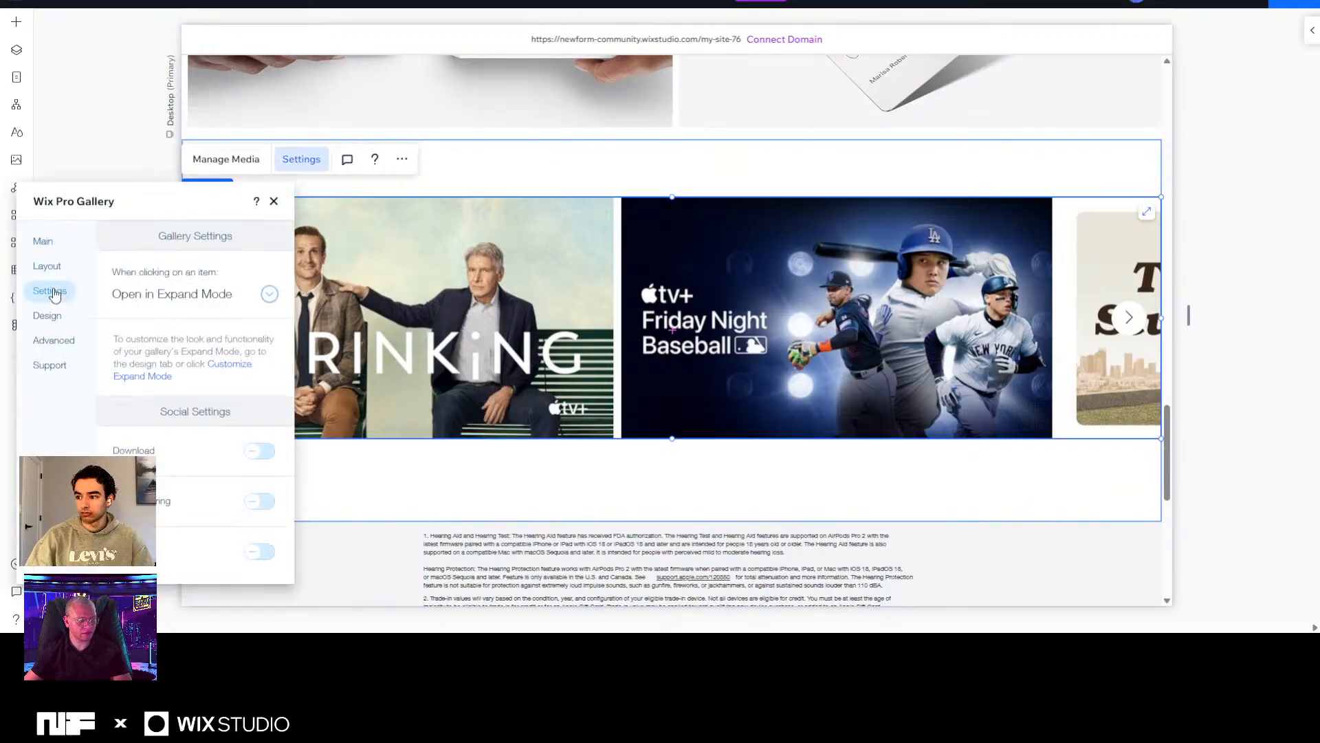
click(46, 266)
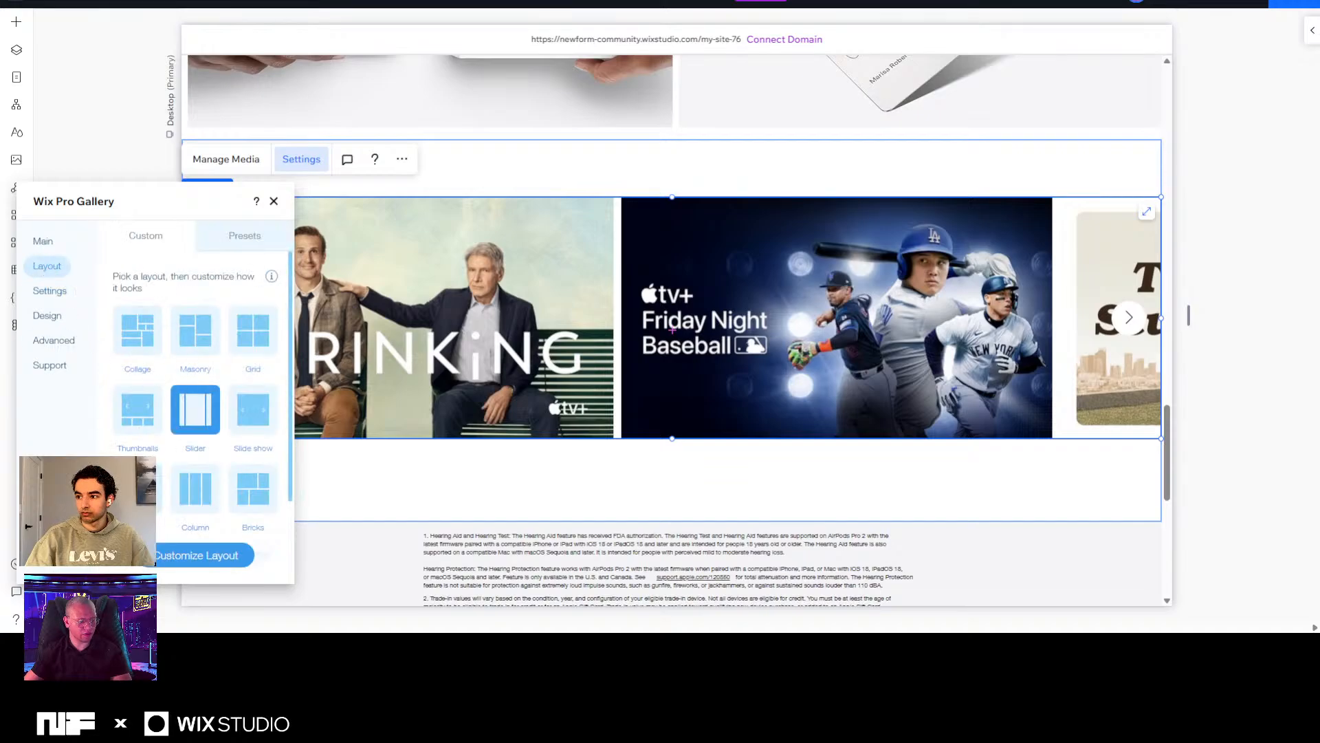
click(47, 315)
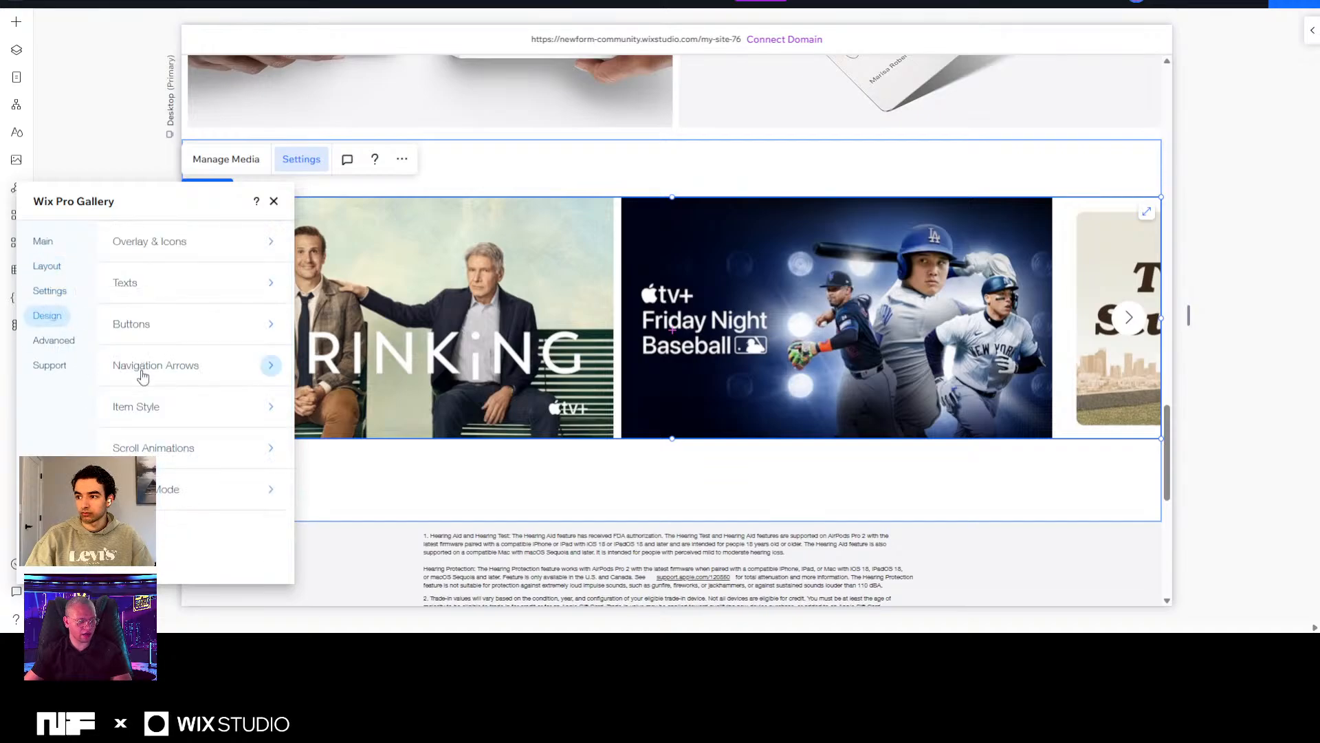
click(142, 376)
click(262, 312)
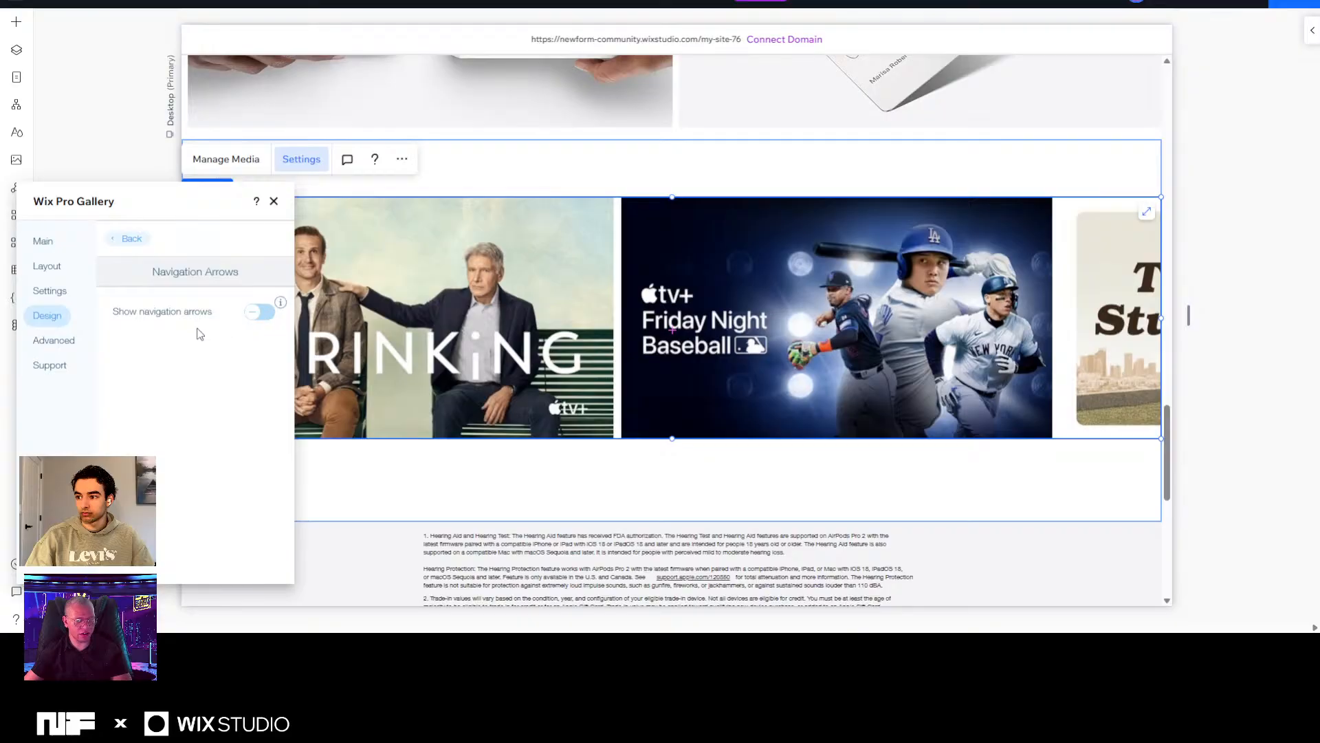
click(130, 239)
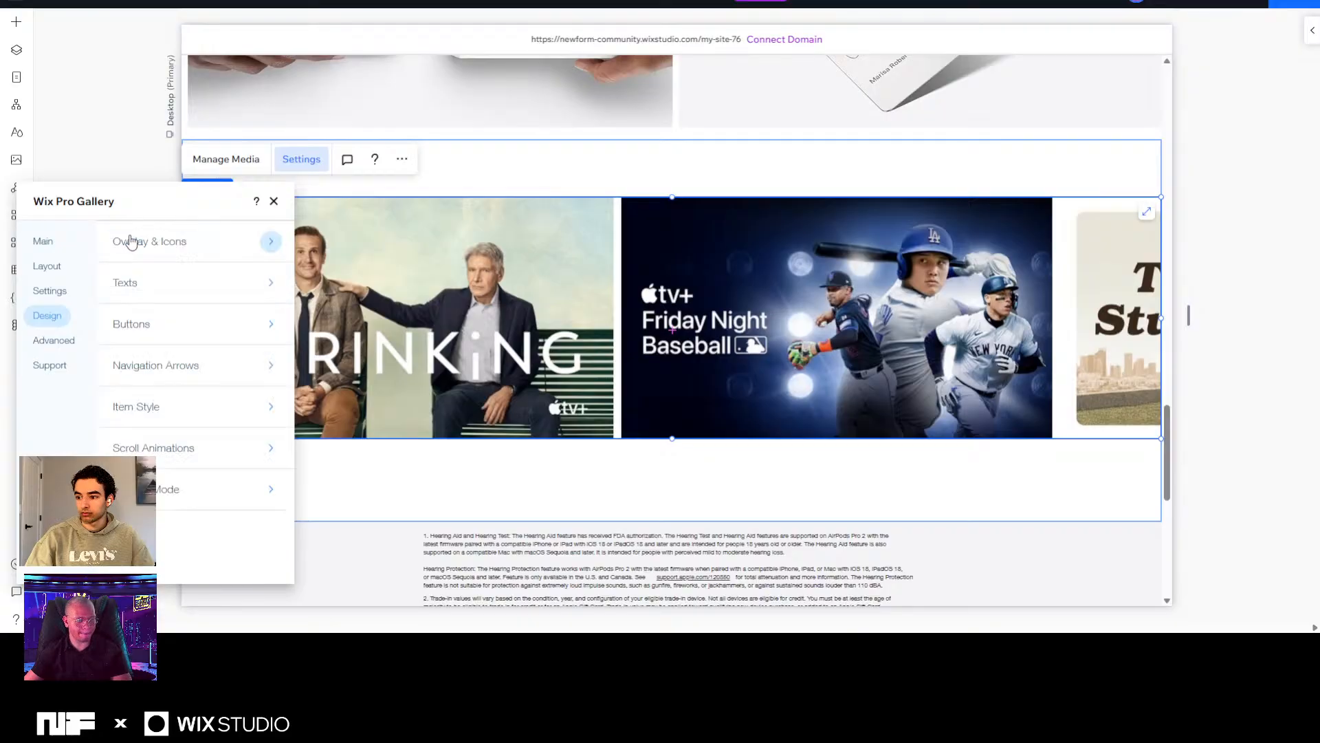
click(273, 200)
Enable advanced sizing for the Pro Gallery and switch its height unit from percent to pixels.
click(530, 172)
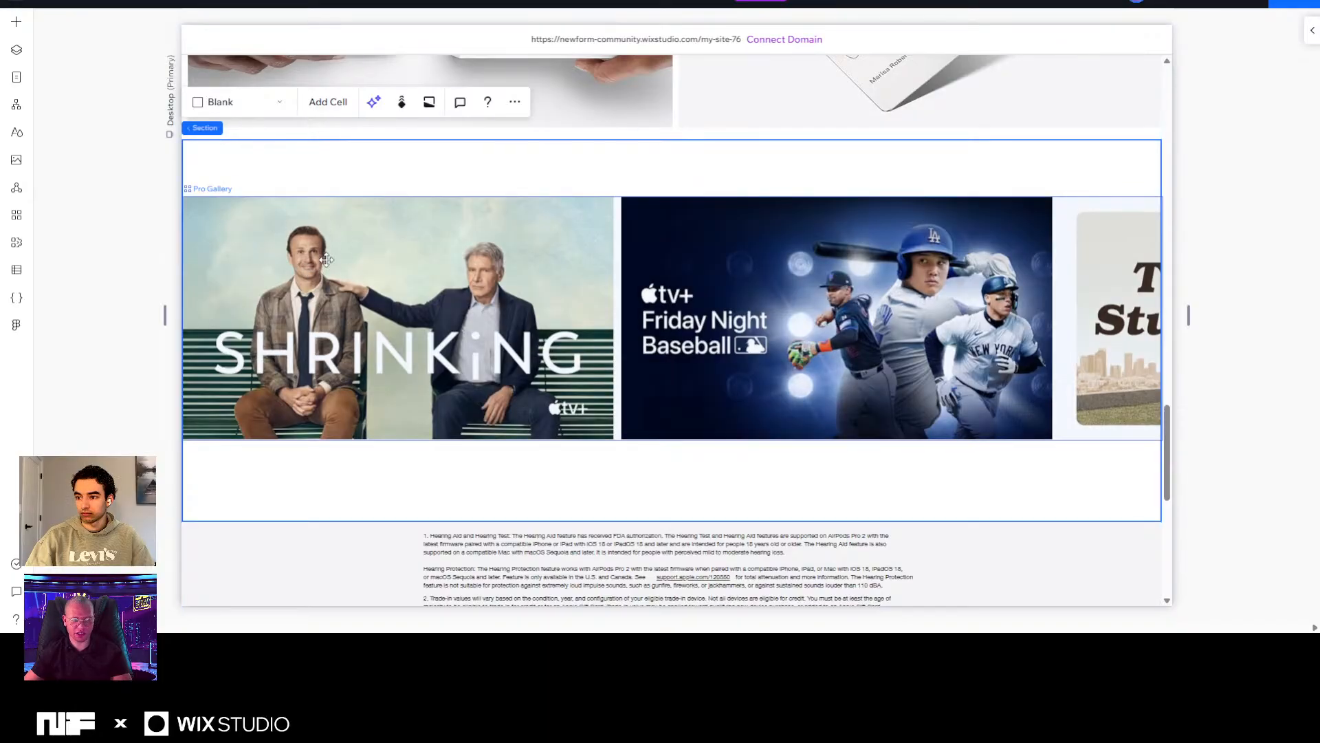
click(1076, 212)
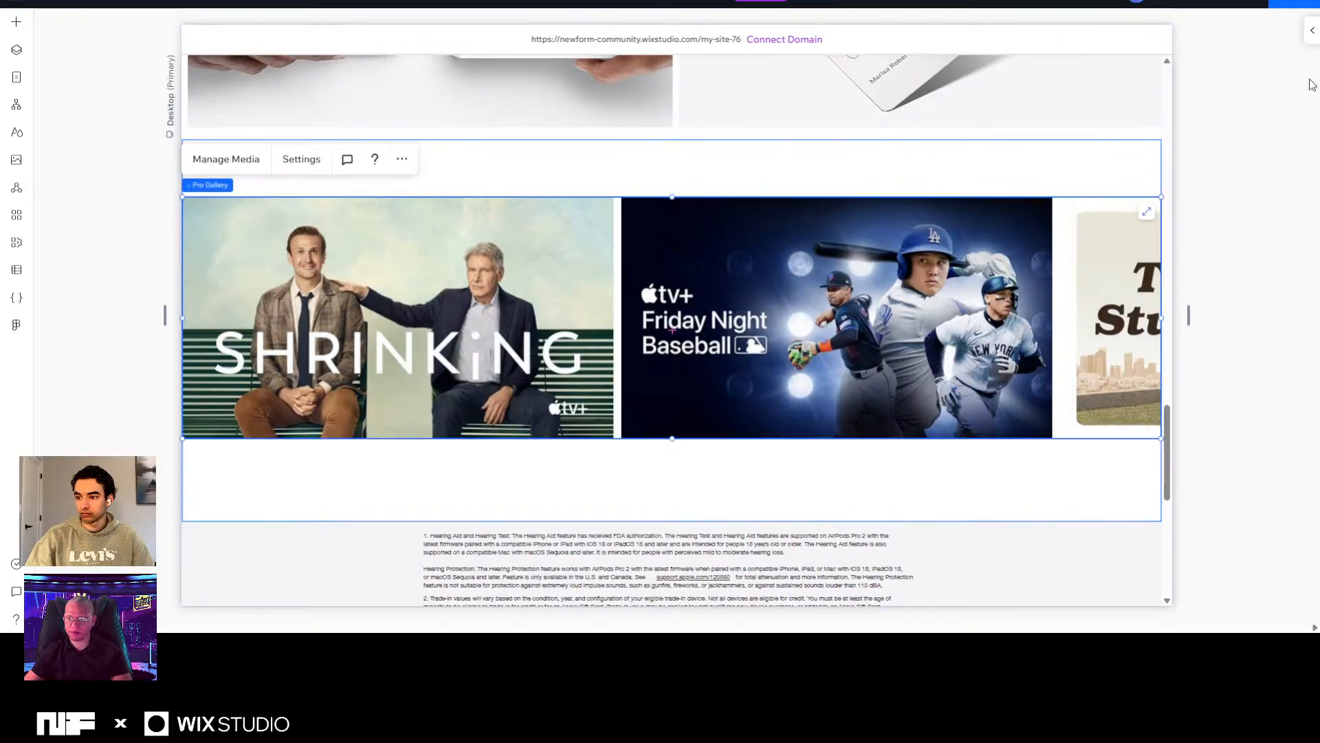
click(1312, 30)
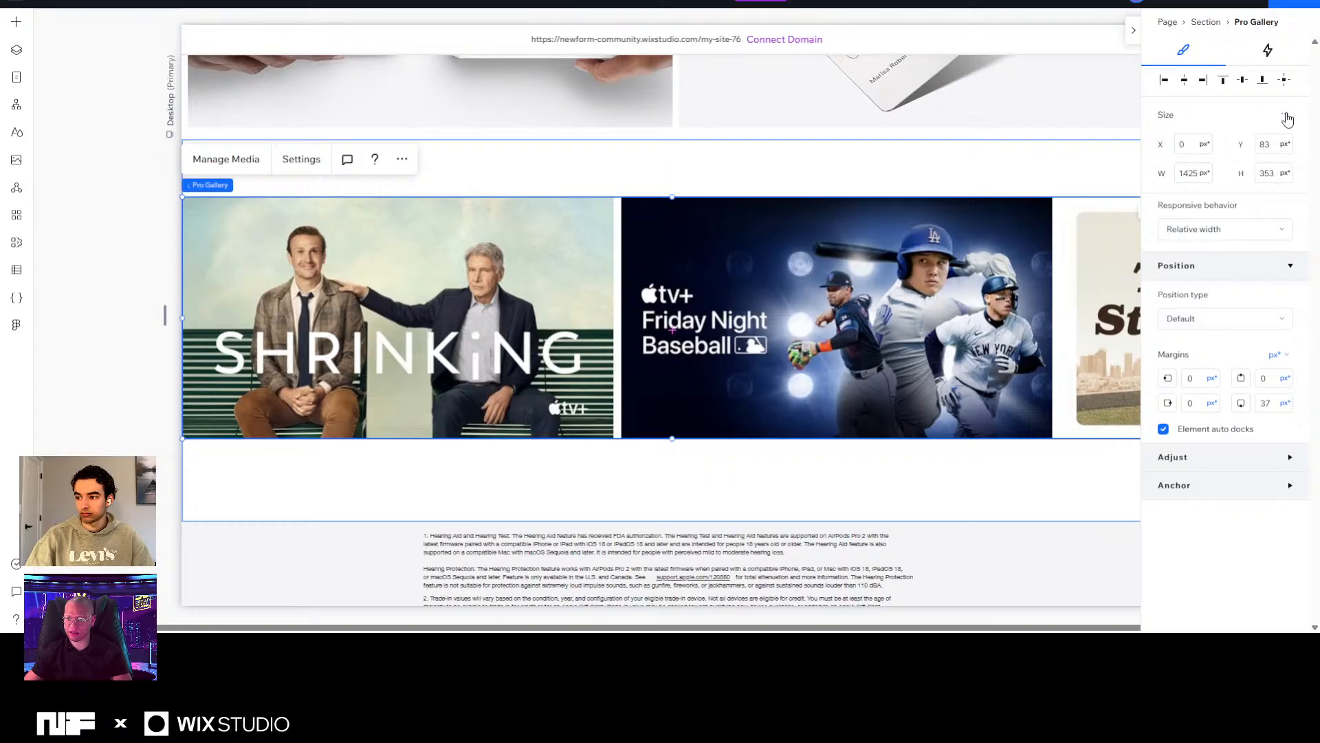
click(1286, 117)
click(1251, 124)
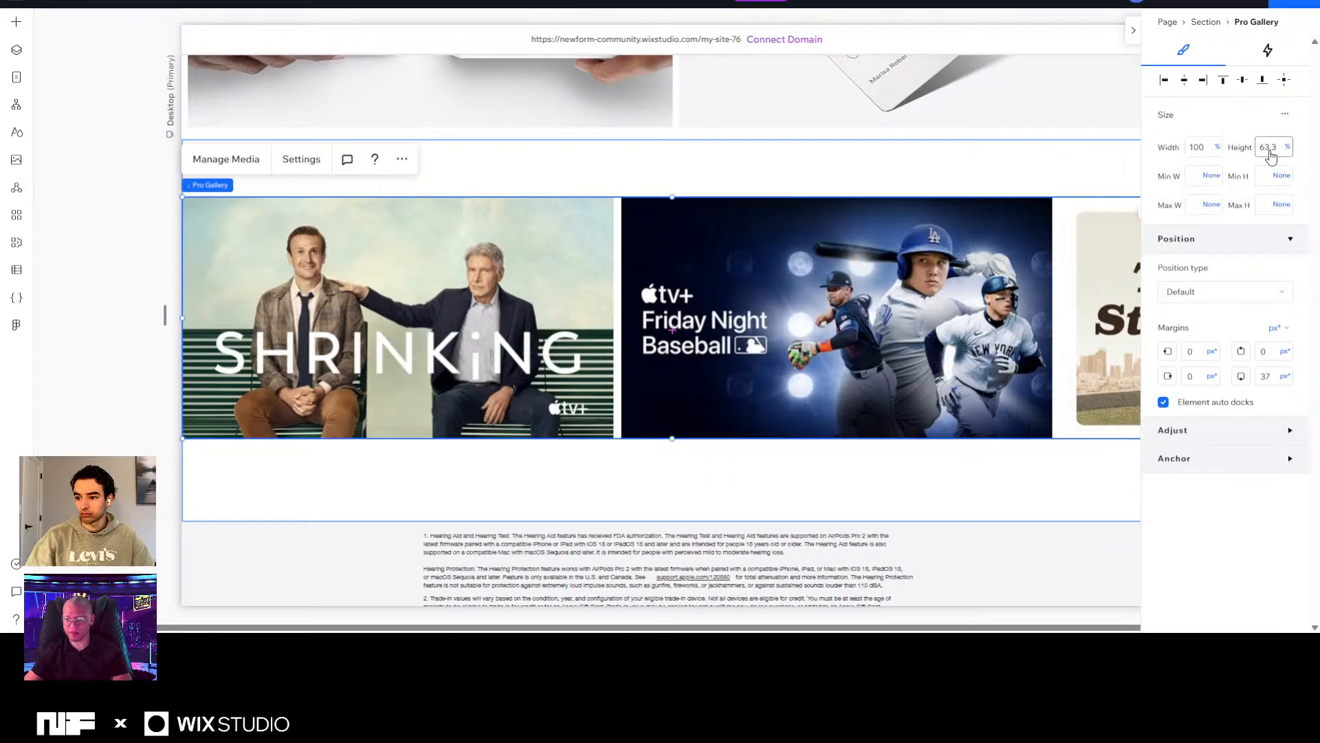
click(1277, 151)
click(1217, 123)
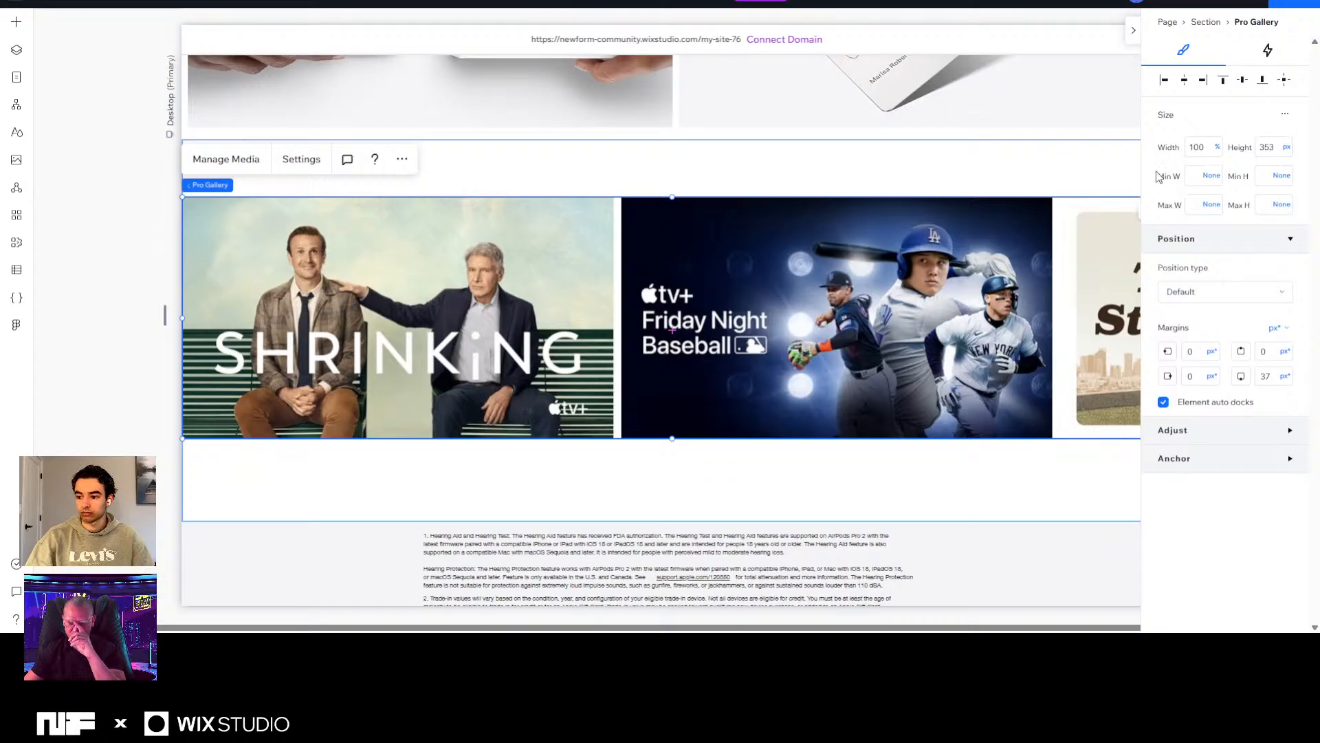
Enable advanced sizing for the section containing the gallery and keep its height on Auto.
click(1087, 163)
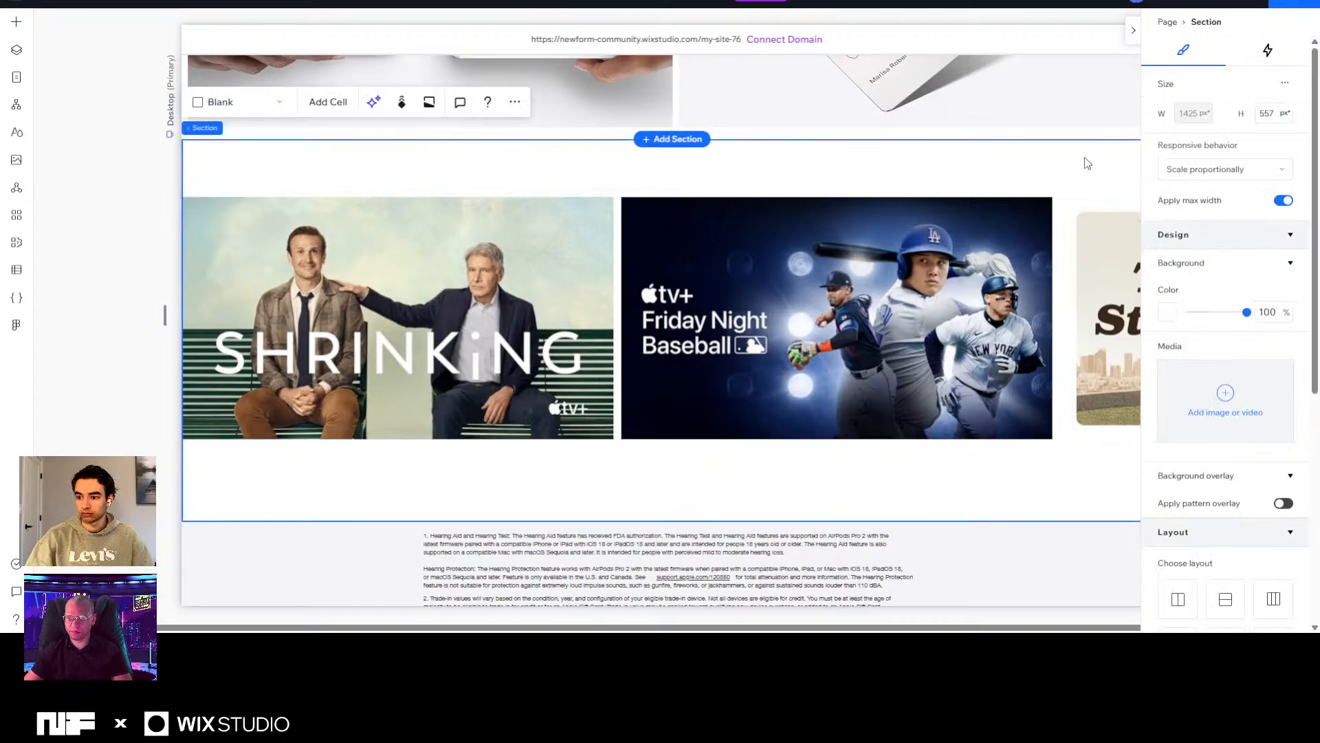
click(1286, 86)
click(1250, 95)
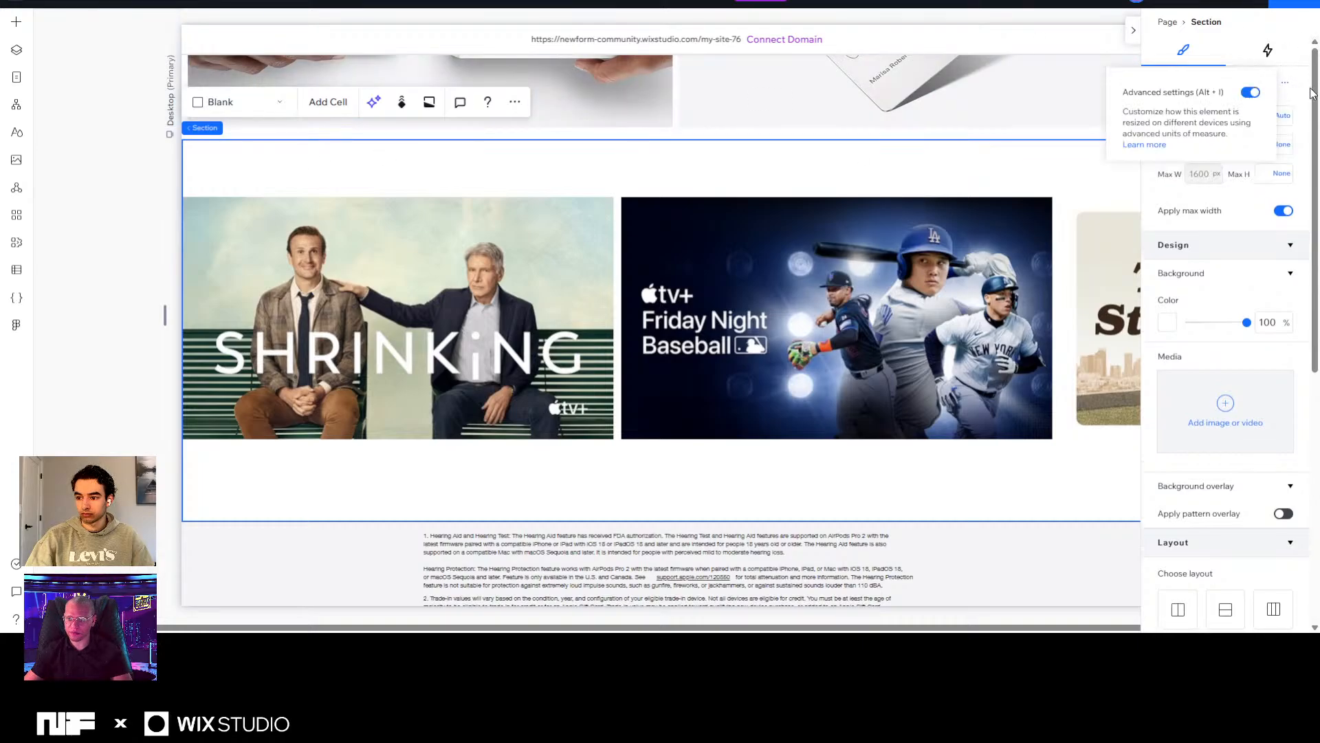
click(1282, 117)
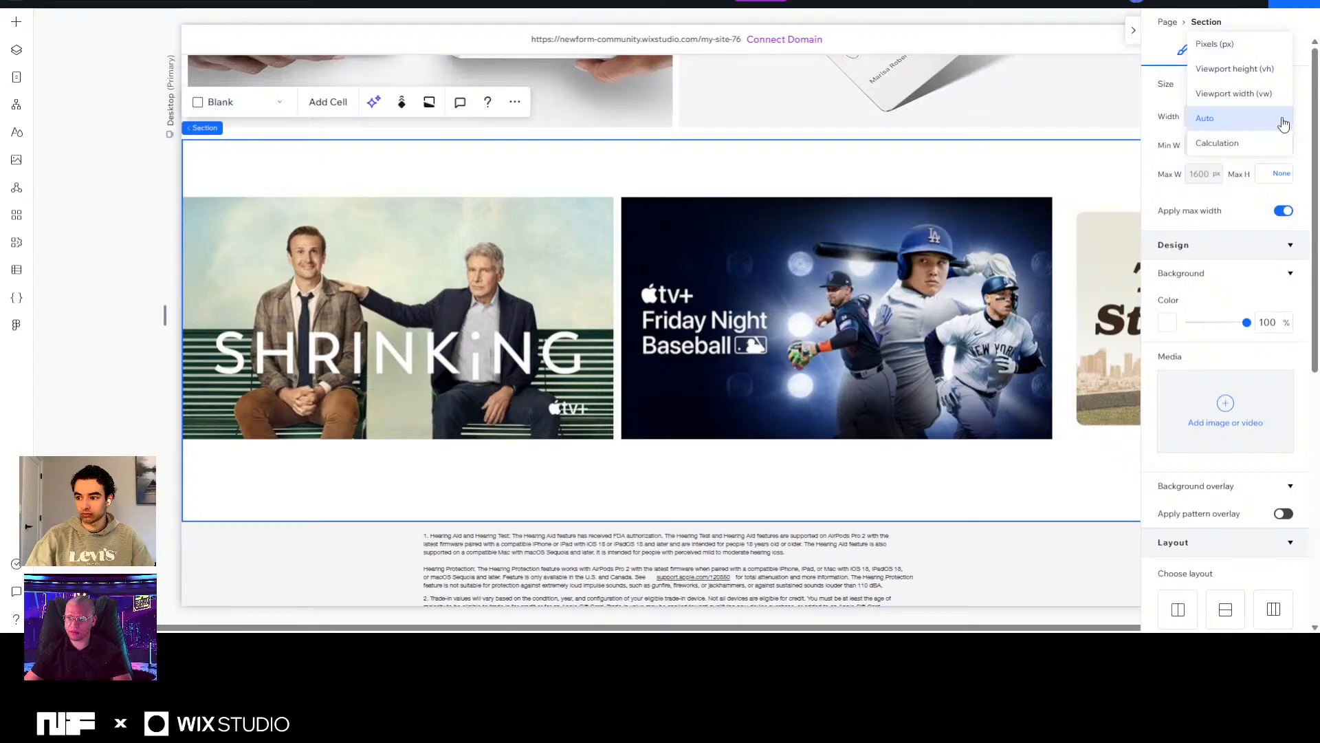
click(1308, 103)
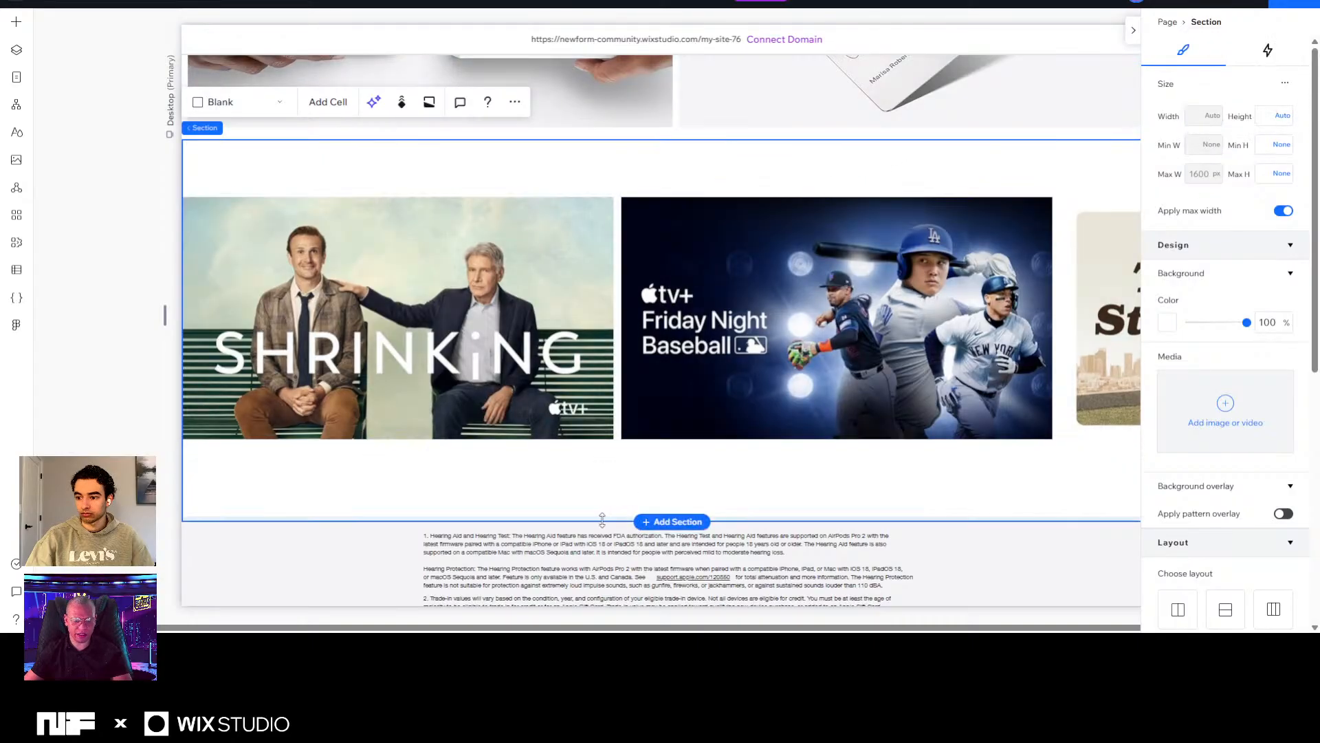
Shrink the section around the show-poster gallery and set its height to 353 px to match the gallery.
drag(604, 520, 542, 414)
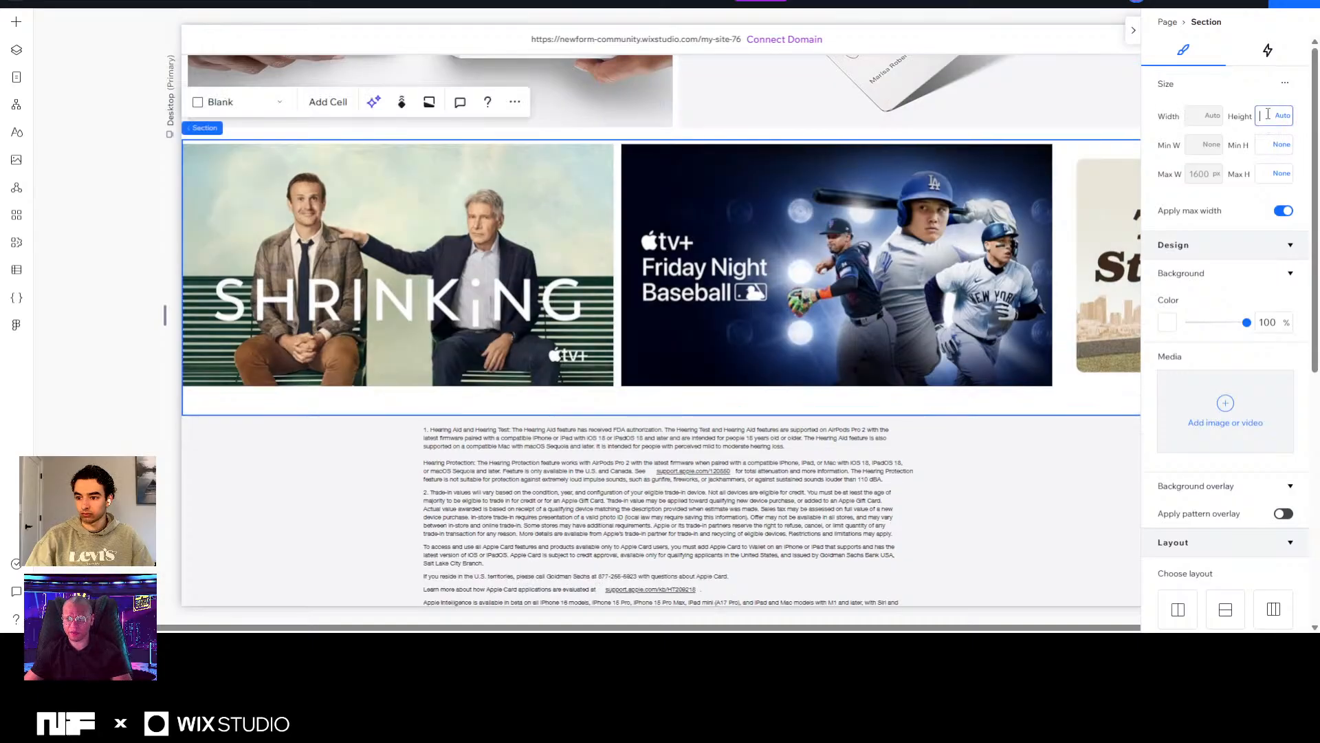
click(619, 181)
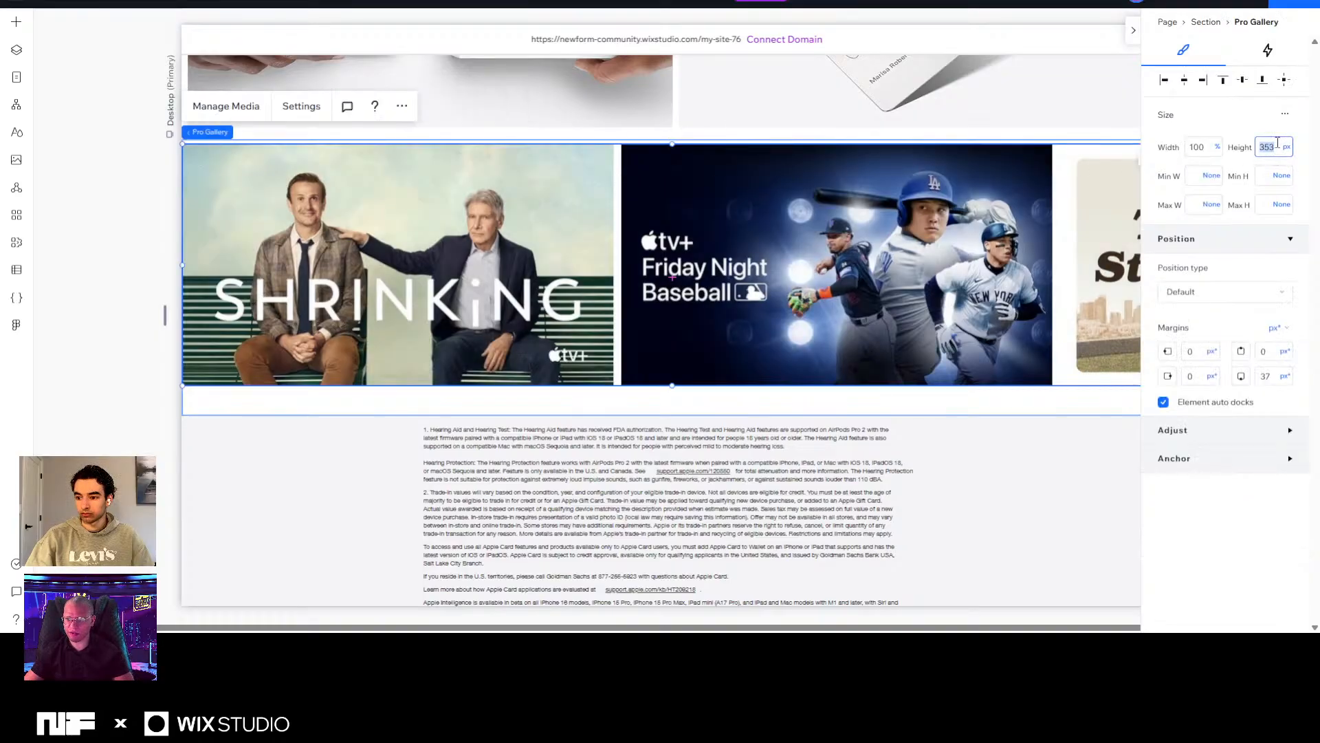
click(539, 396)
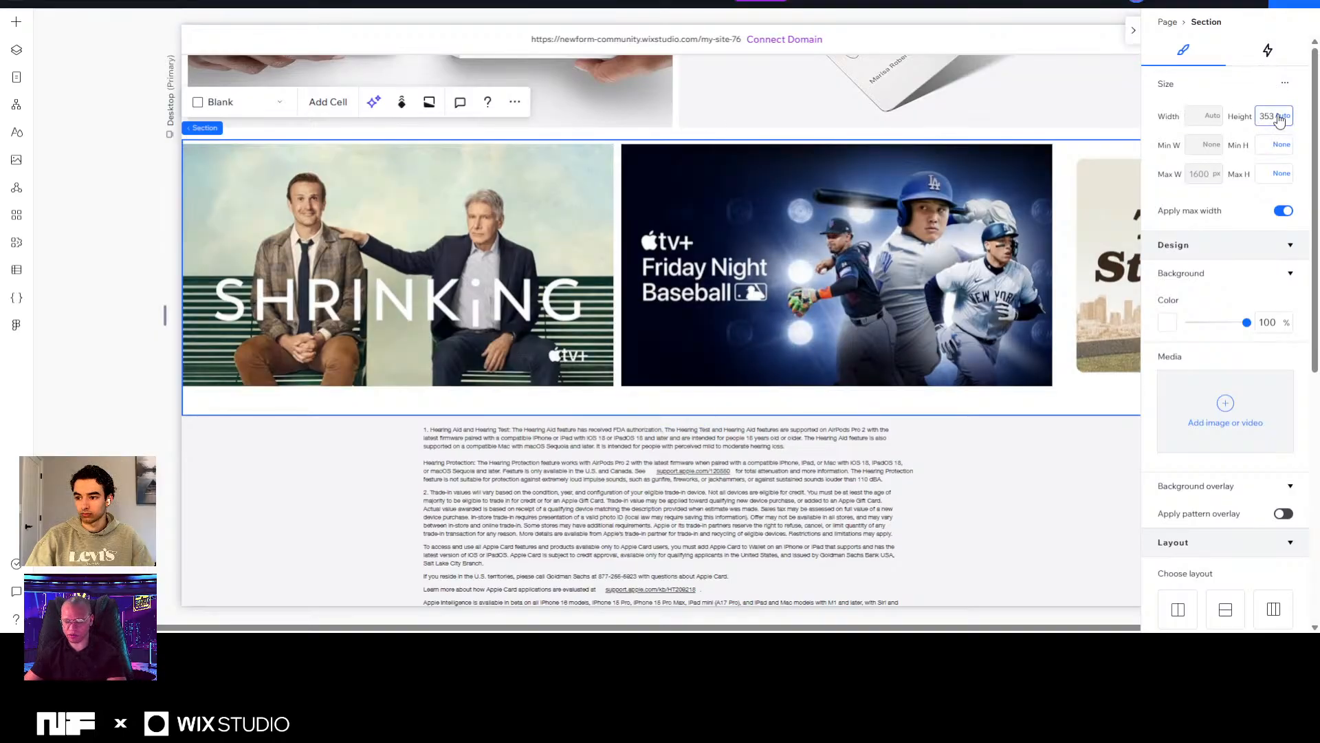
key(Return)
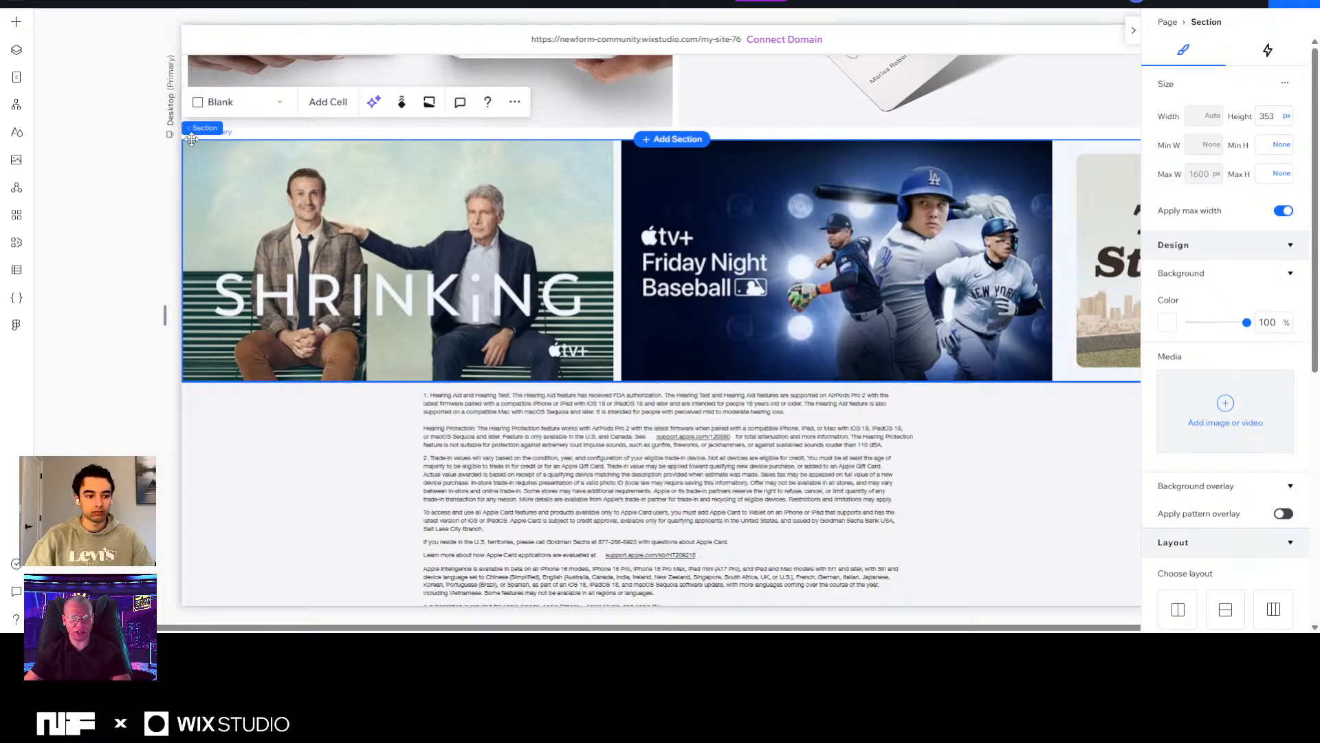
Preview the page to check how the poster slider sits above the footer, and return to editing.
click(1133, 30)
click(1238, 5)
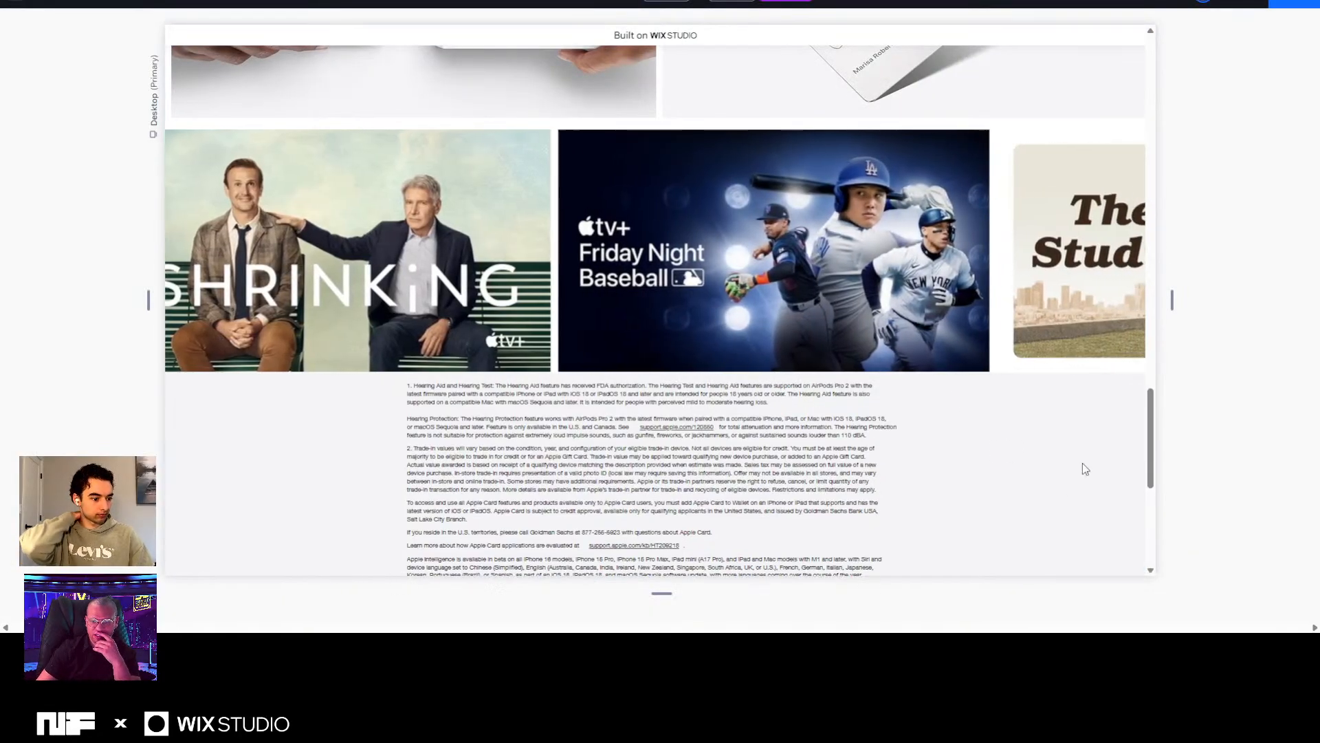
scroll(1056, 483, up, 3)
scroll(1224, 476, down, 1)
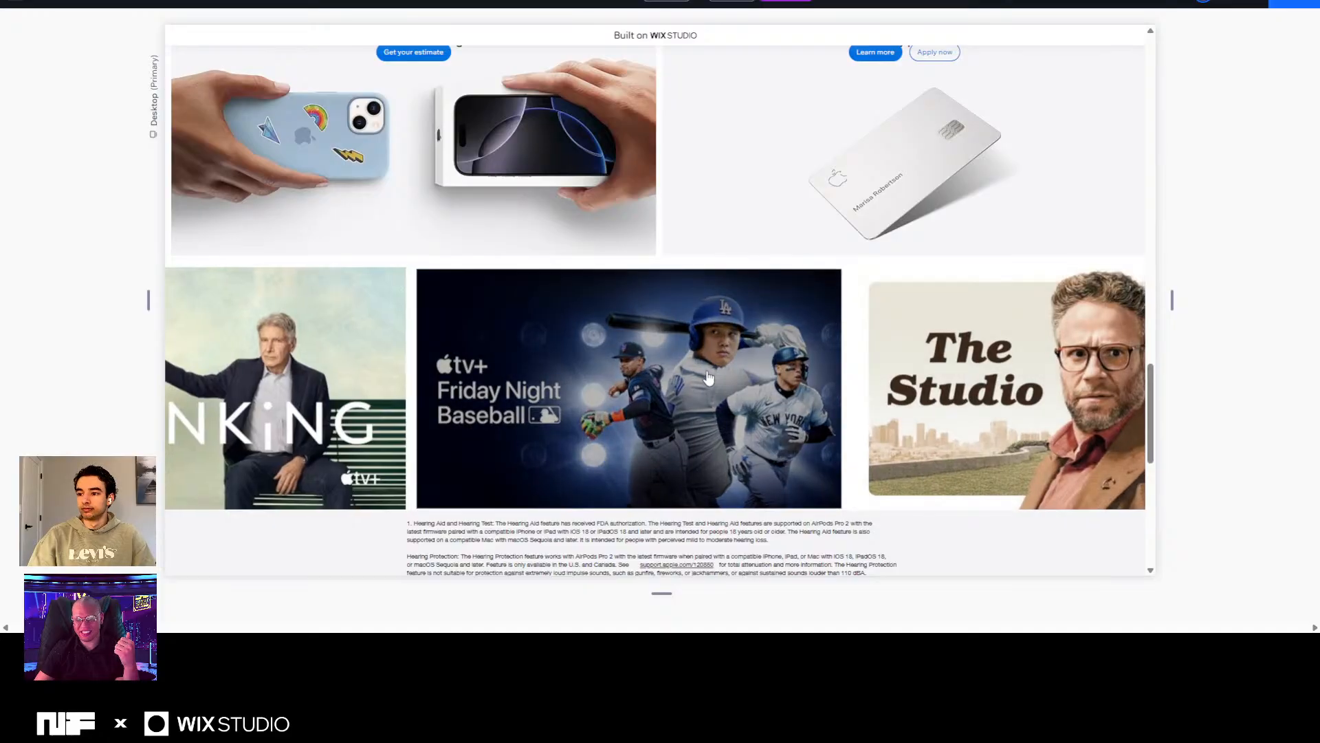
click(1248, 4)
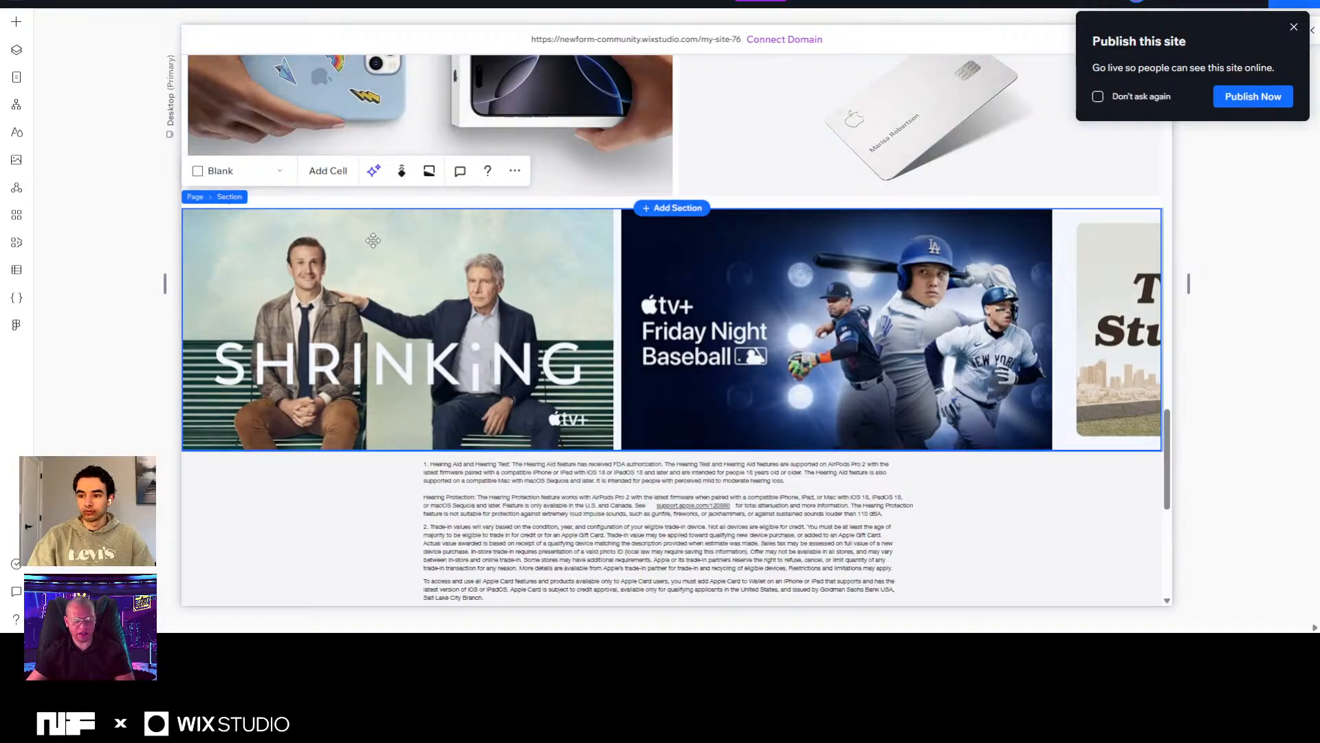
Duplicate the poster gallery section and delete all images from the copy's Pro Gallery.
key(ctrl+d)
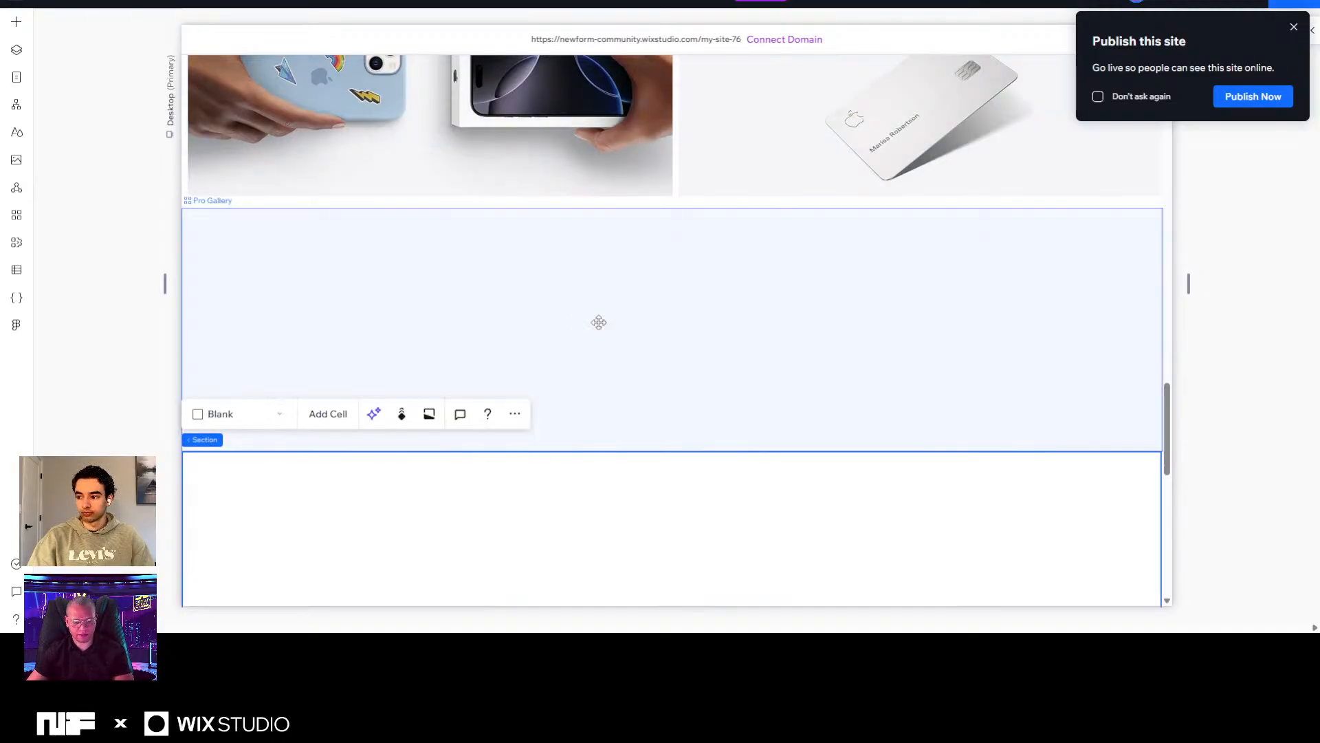
scroll(1247, 345, down, 2)
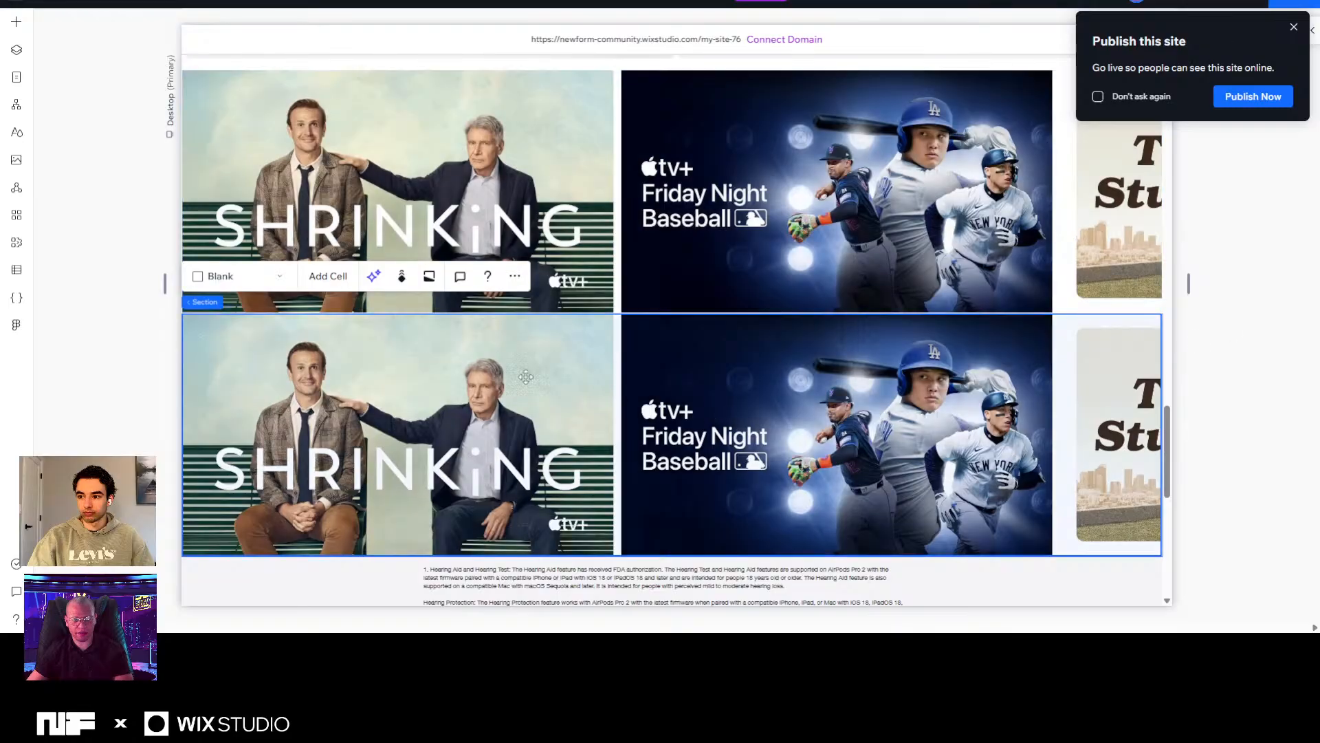
click(324, 384)
click(242, 278)
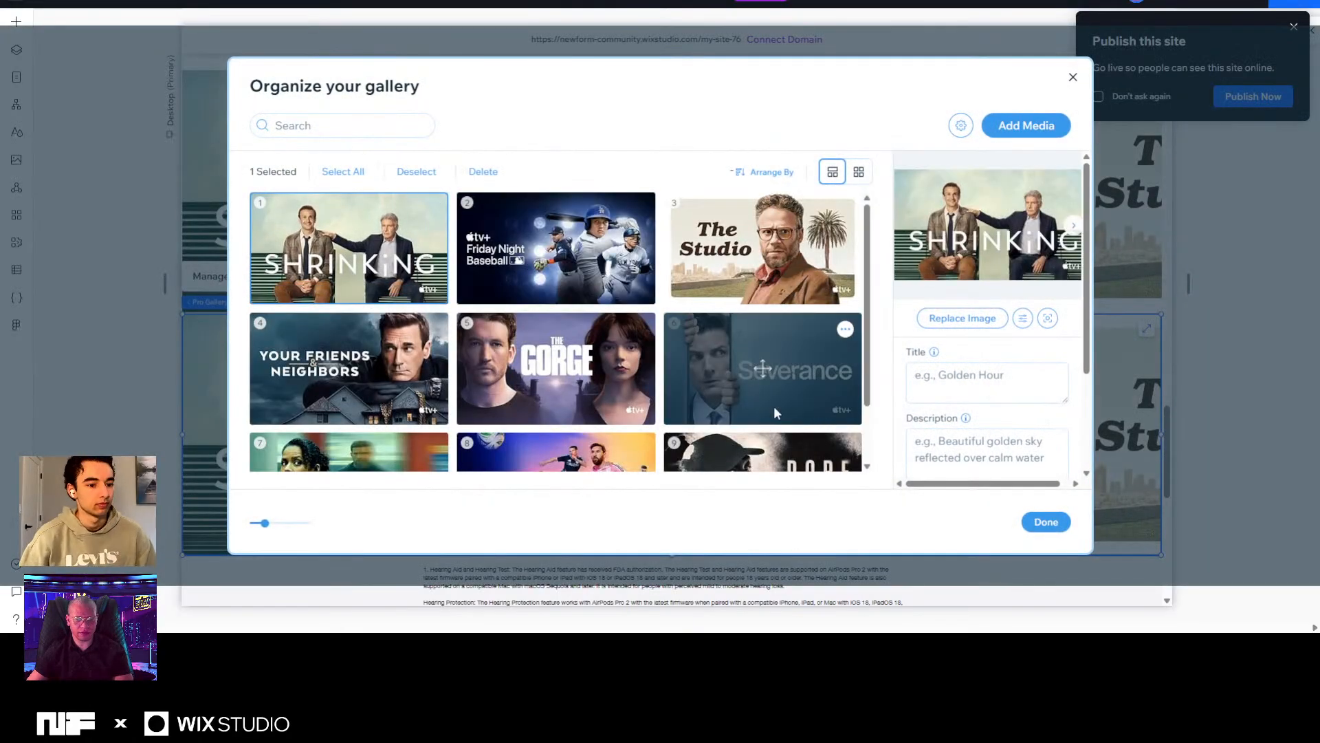
scroll(757, 399, down, 1)
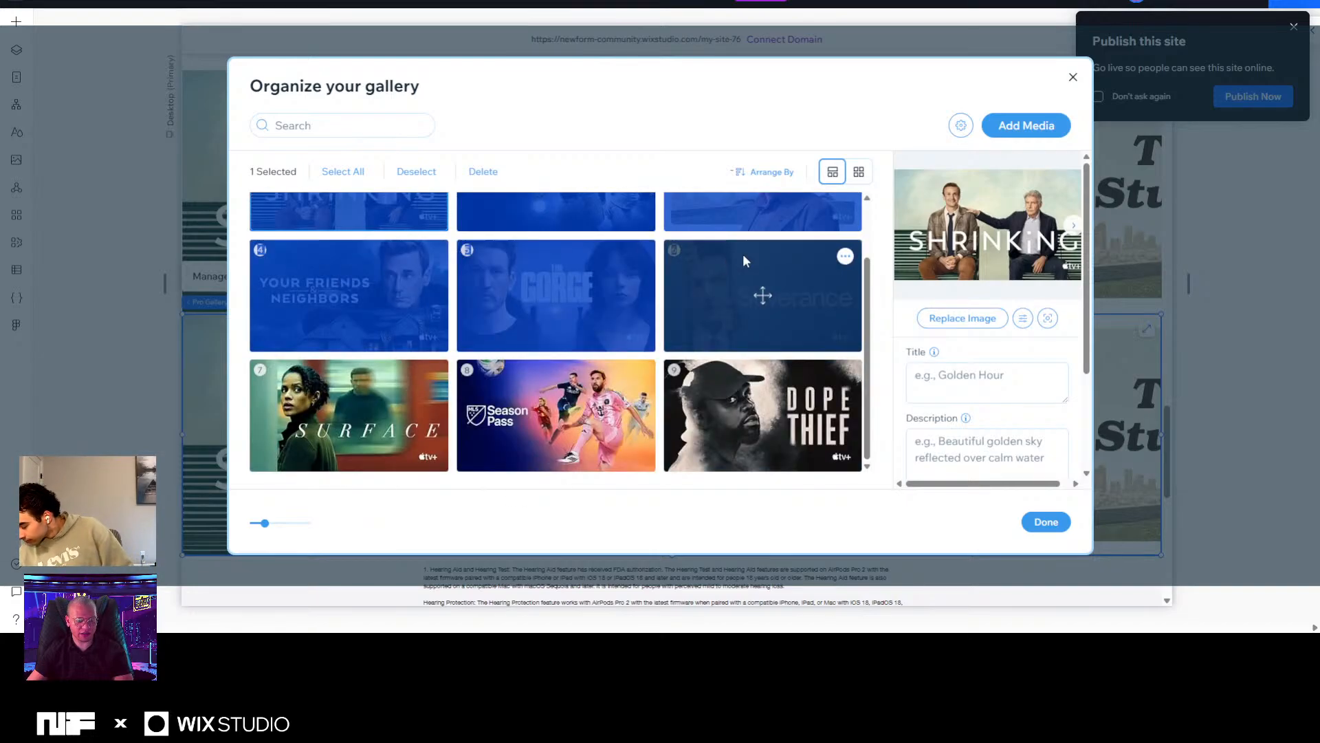
click(344, 171)
click(409, 172)
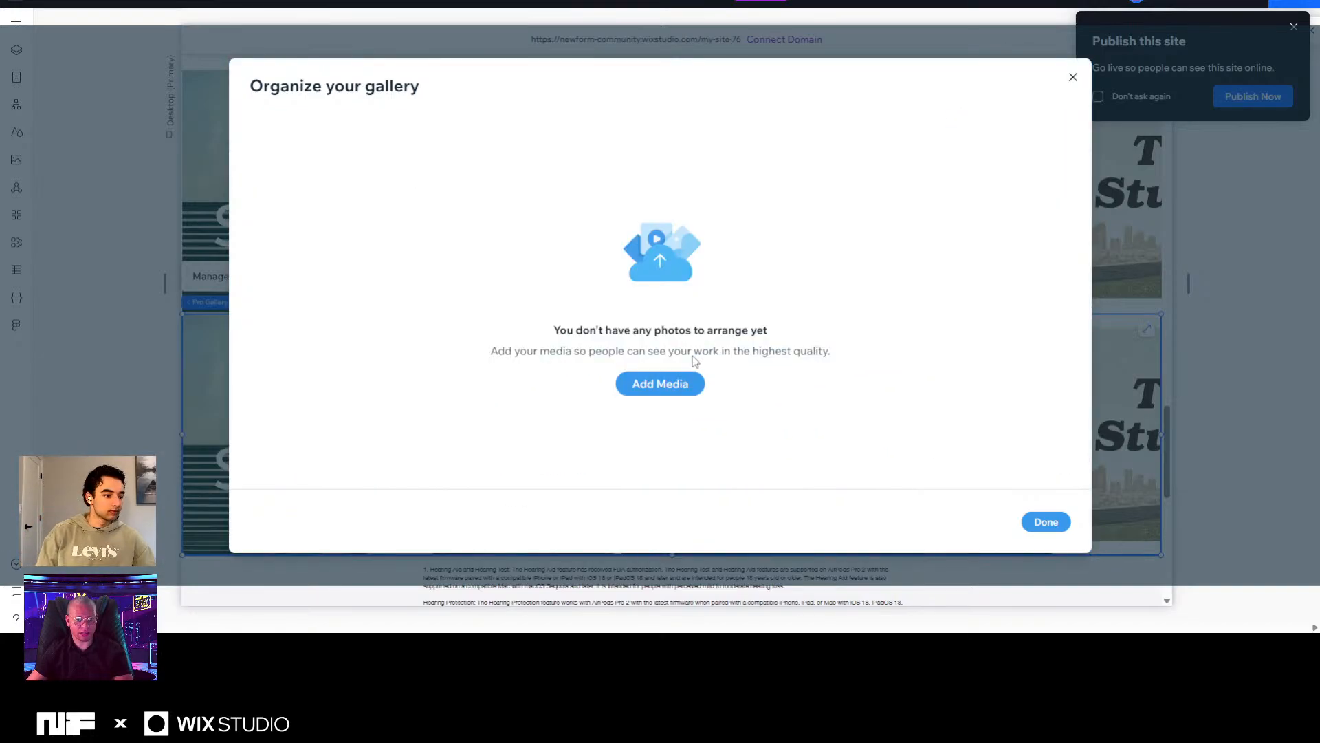
Select the A-List Pop cover, yoga illustration, Elton John Apple Music cover and workout class photo from Site Files for the emptied gallery.
click(650, 389)
click(761, 342)
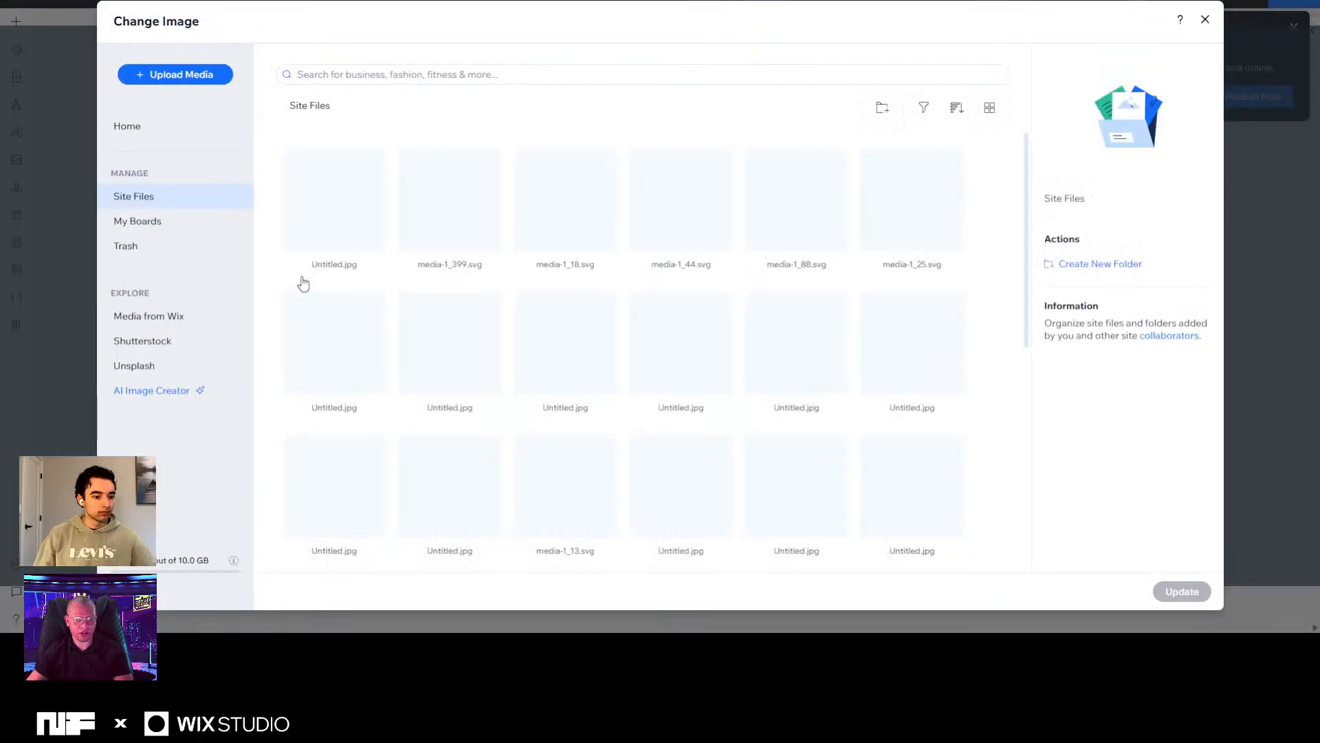
click(343, 213)
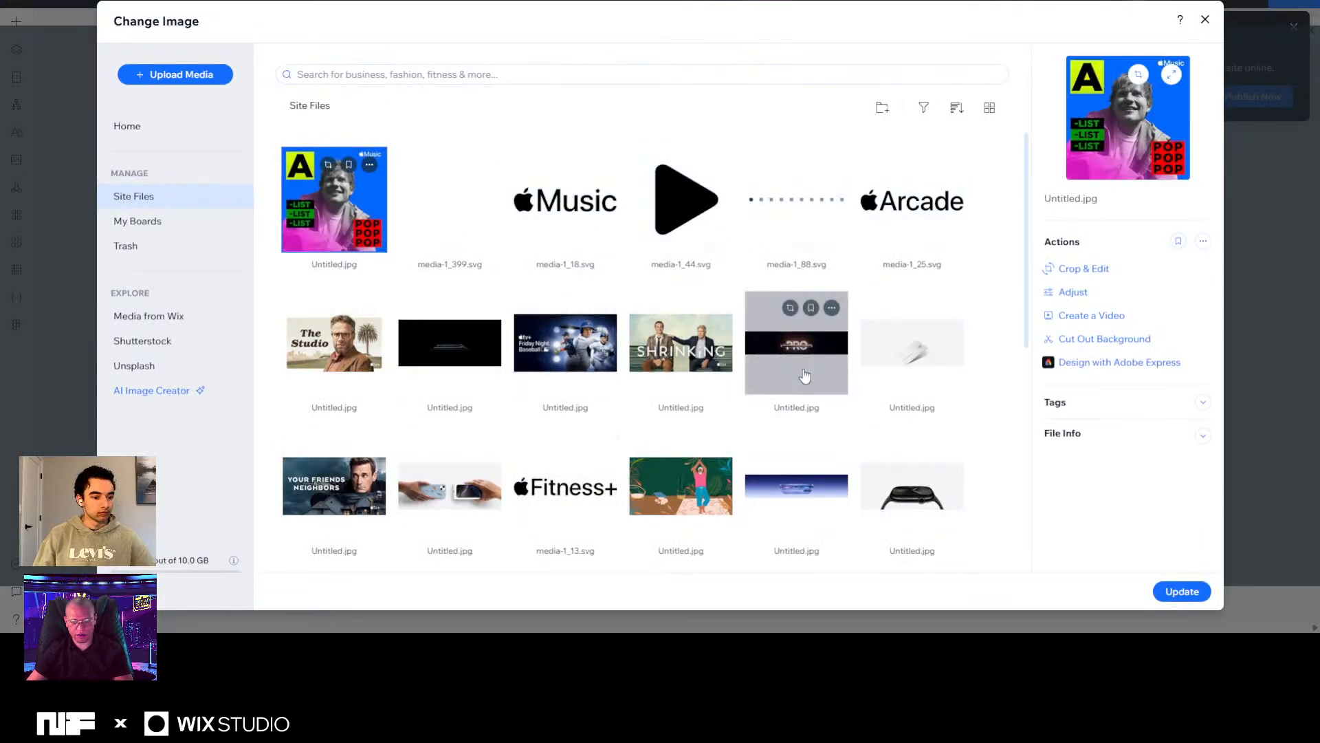
scroll(889, 344, down, 2)
ctrl+click(681, 350)
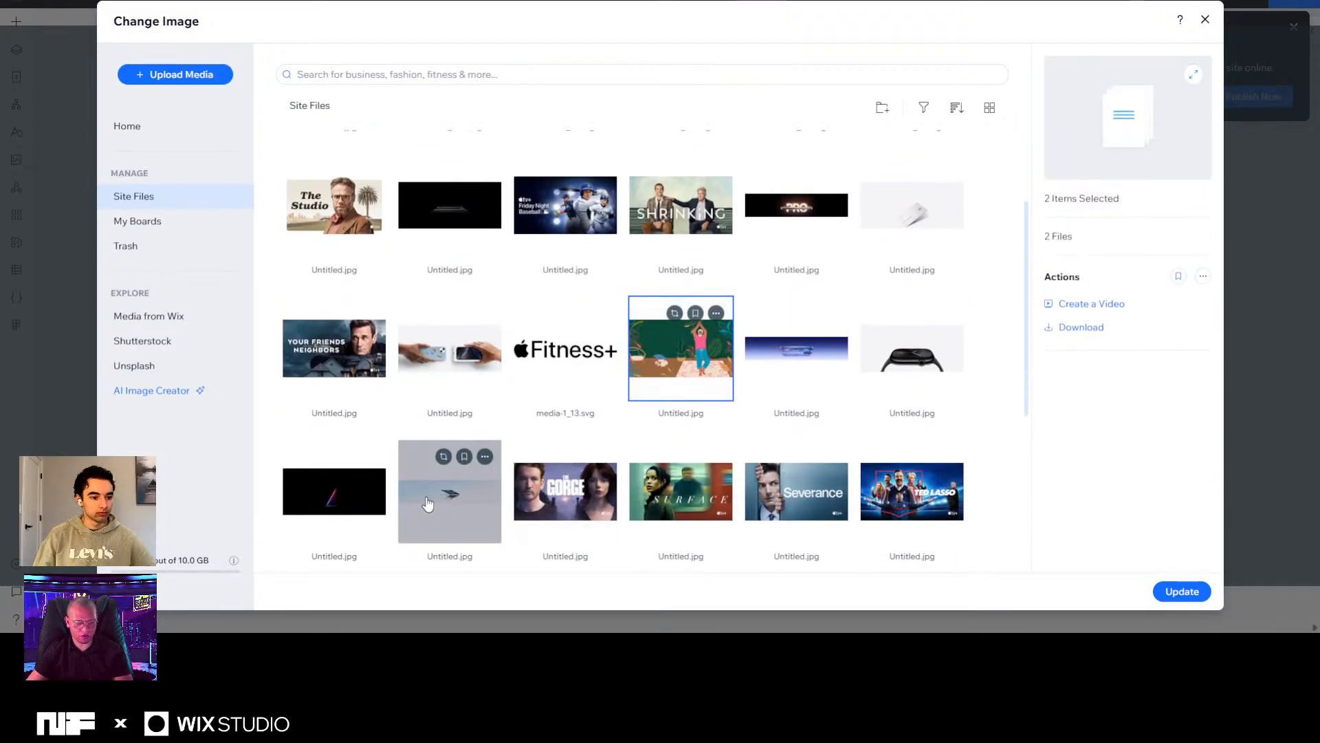
scroll(598, 406, down, 2)
scroll(605, 405, down, 3)
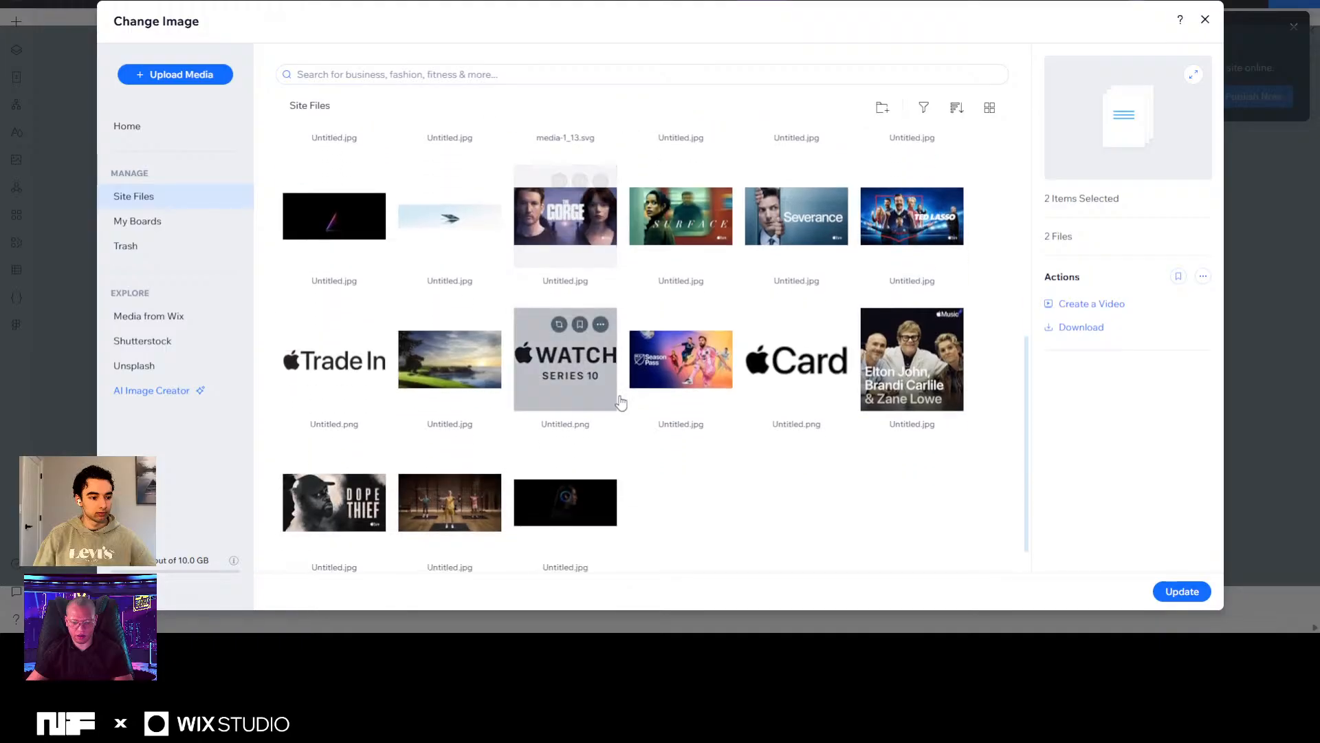
ctrl+click(905, 395)
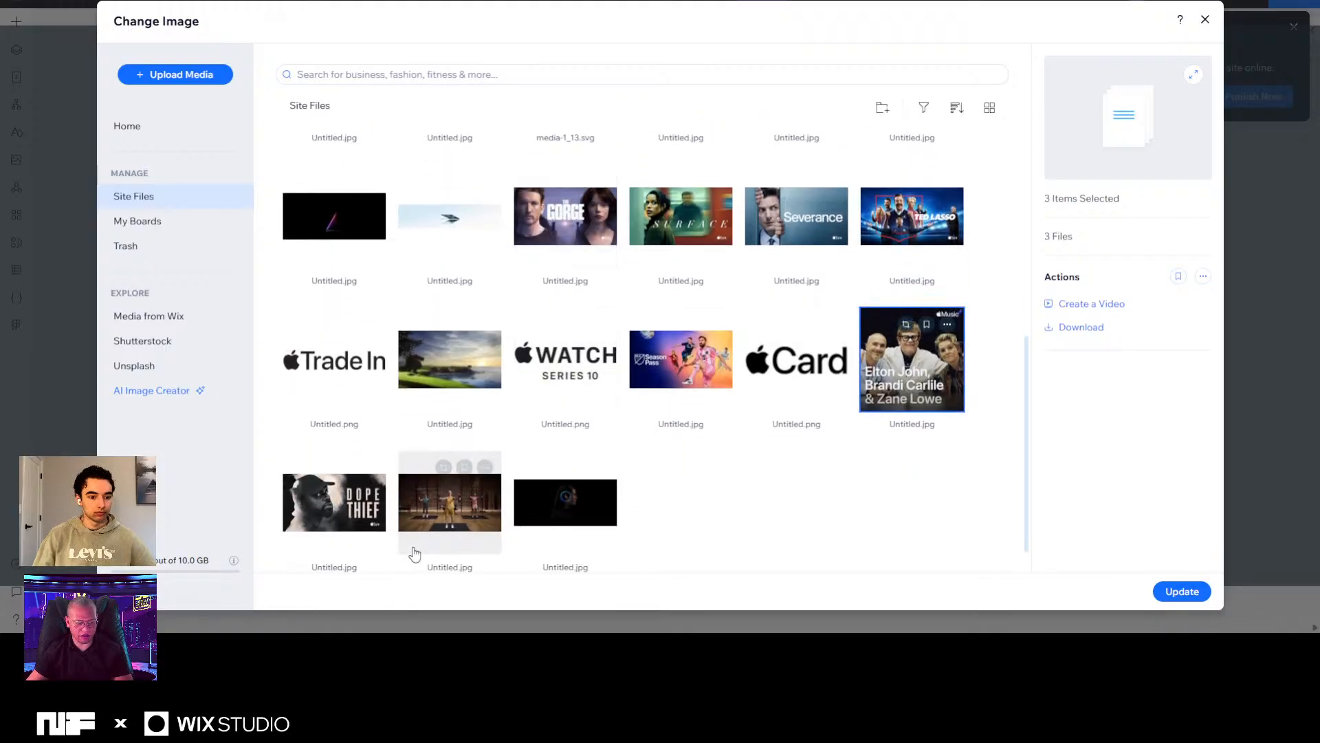
ctrl+click(444, 509)
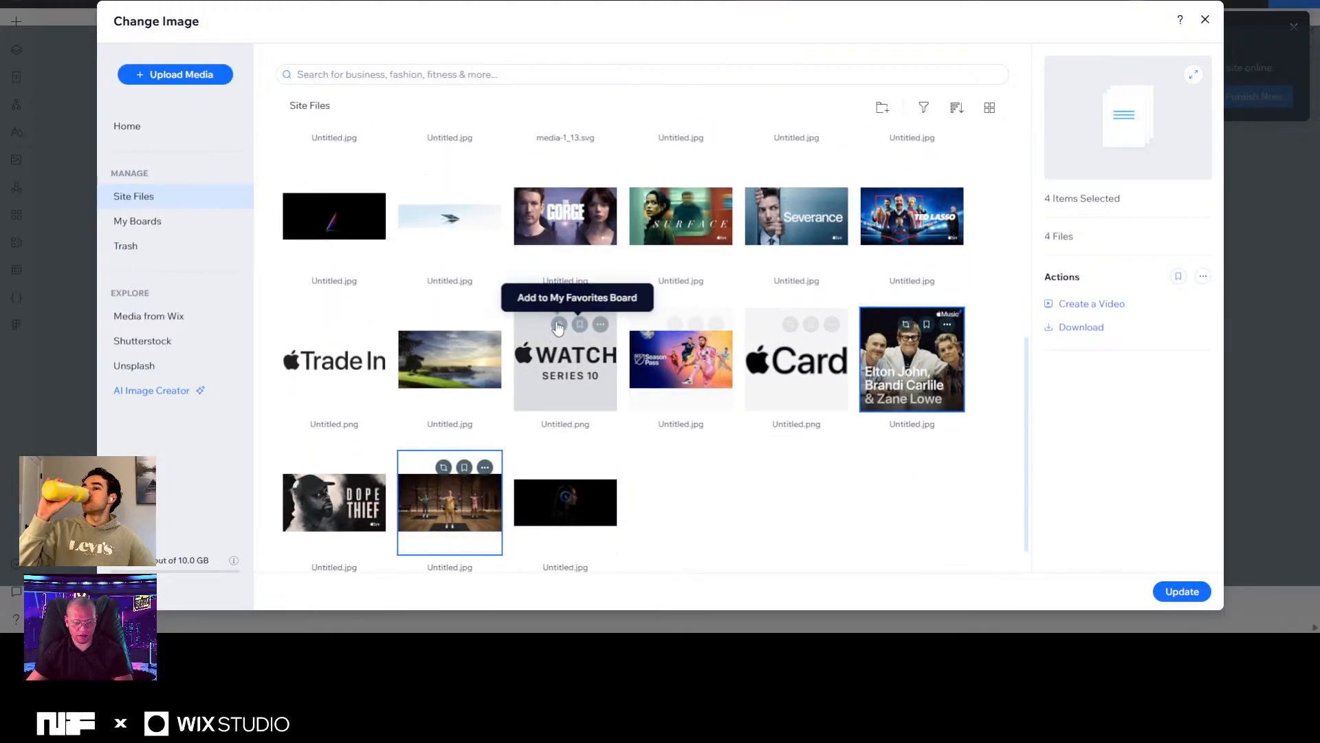
Check the remaining site files, add the four selected images to the gallery and finish organizing it.
scroll(759, 358, up, 4)
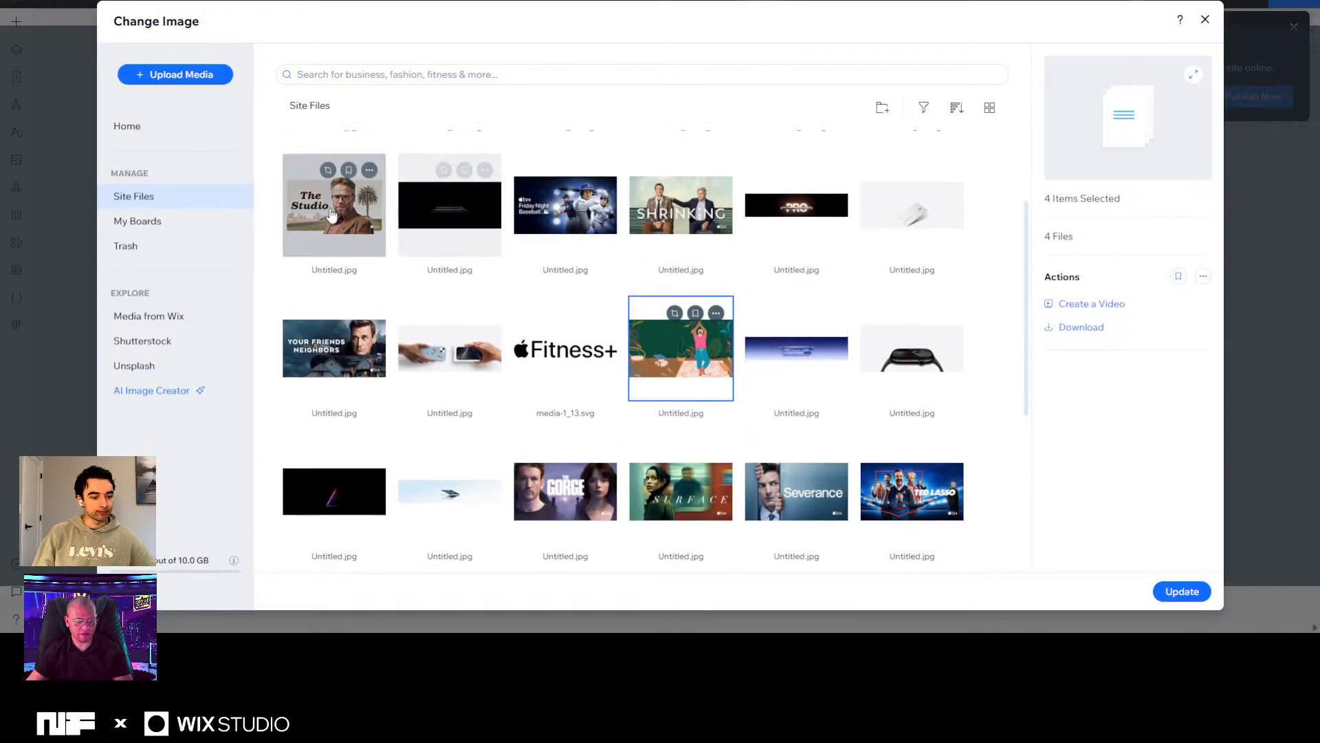
scroll(441, 368, down, 3)
scroll(440, 368, down, 2)
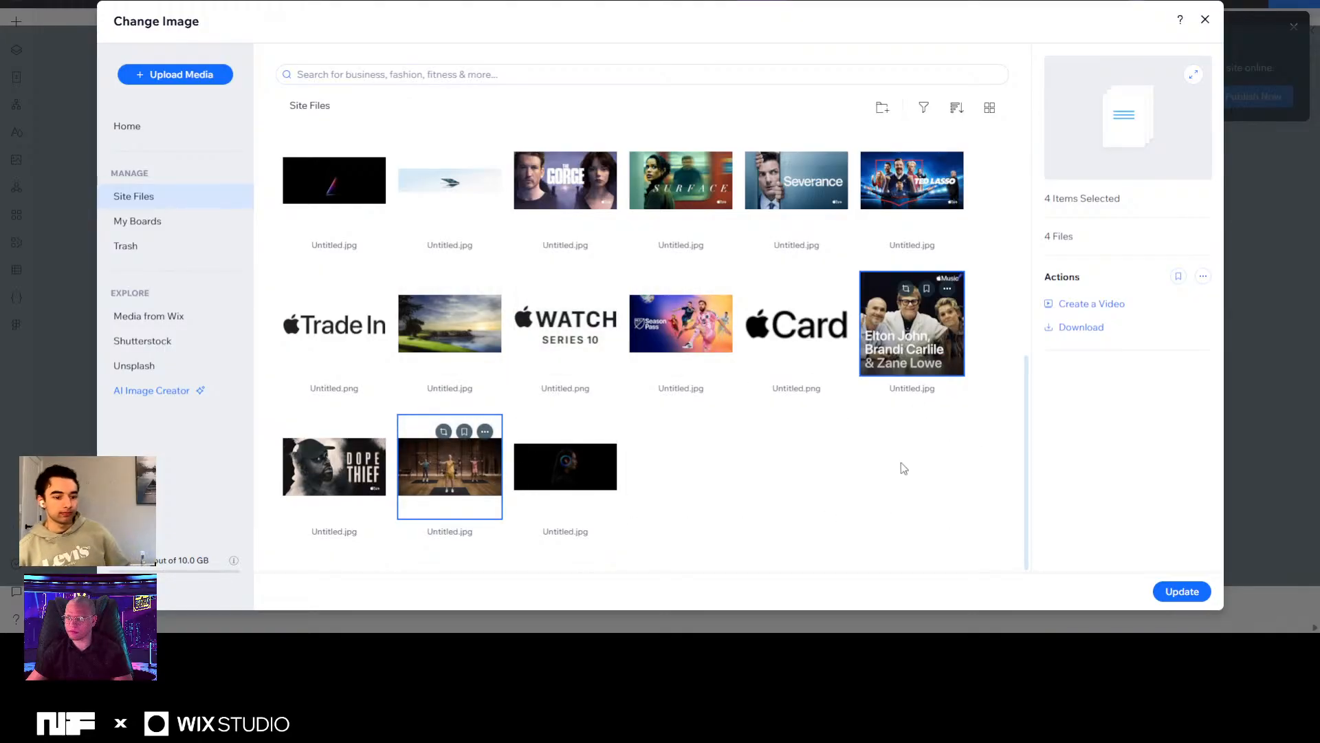
scroll(903, 467, up, 1)
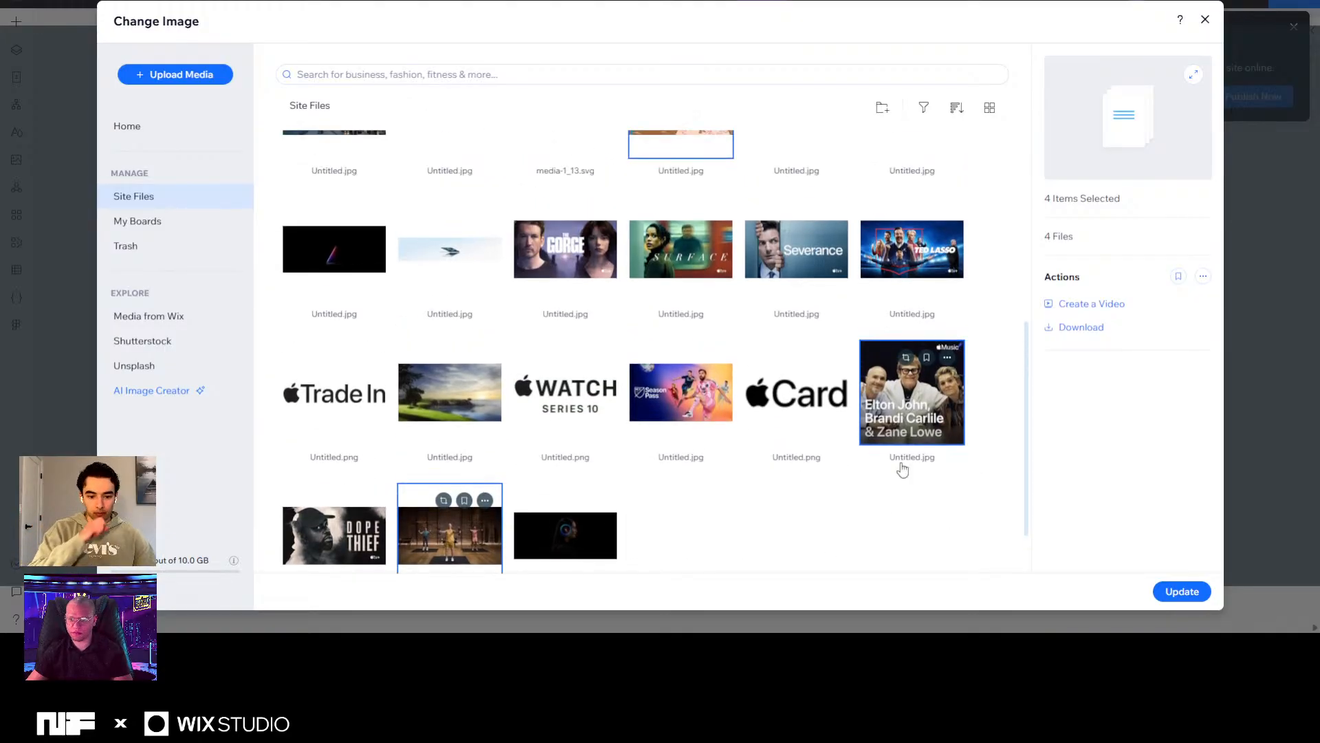
scroll(777, 385, up, 4)
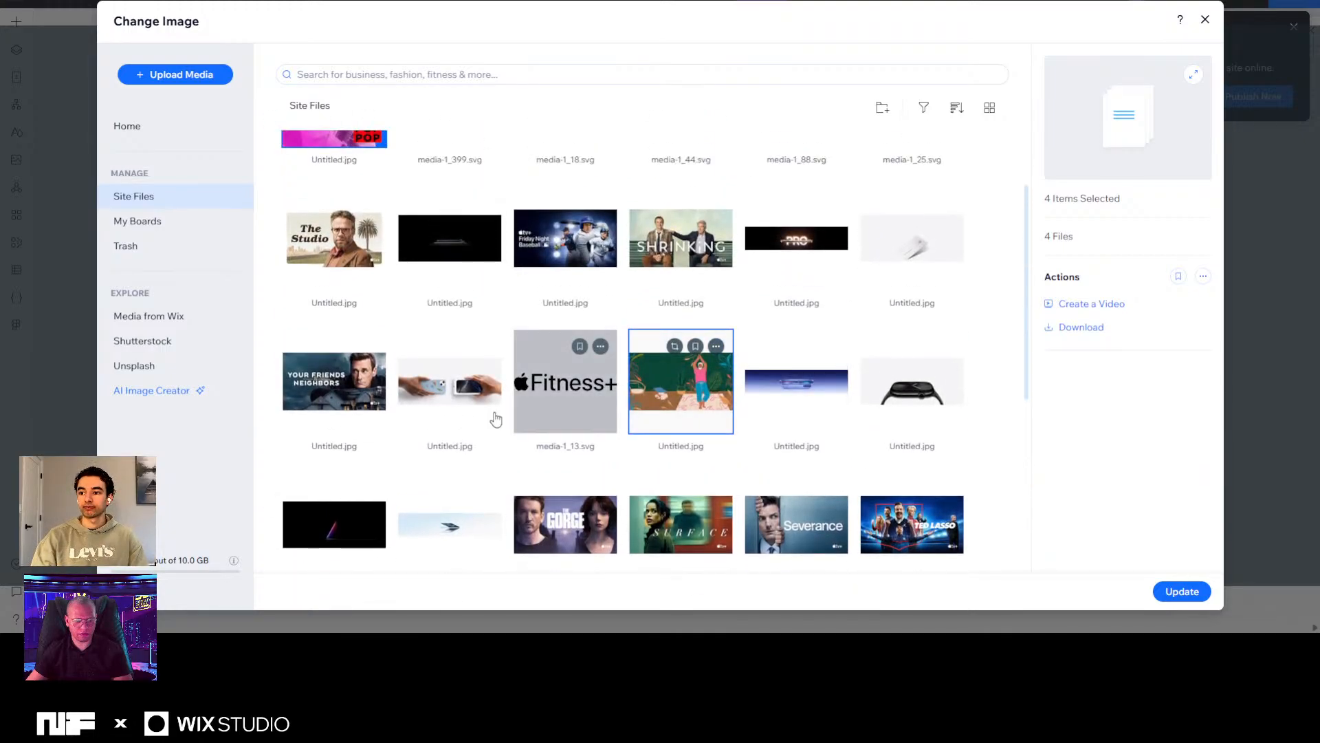
scroll(764, 271, up, 2)
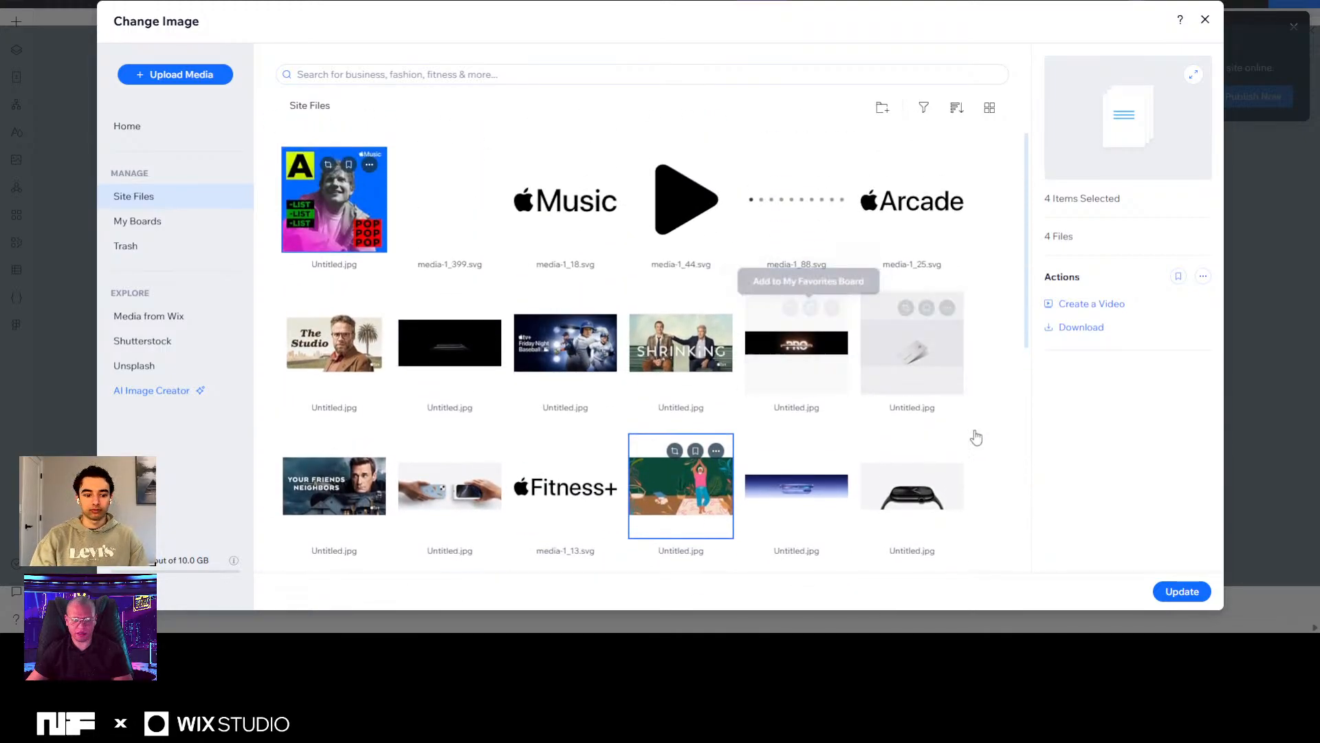
click(1182, 591)
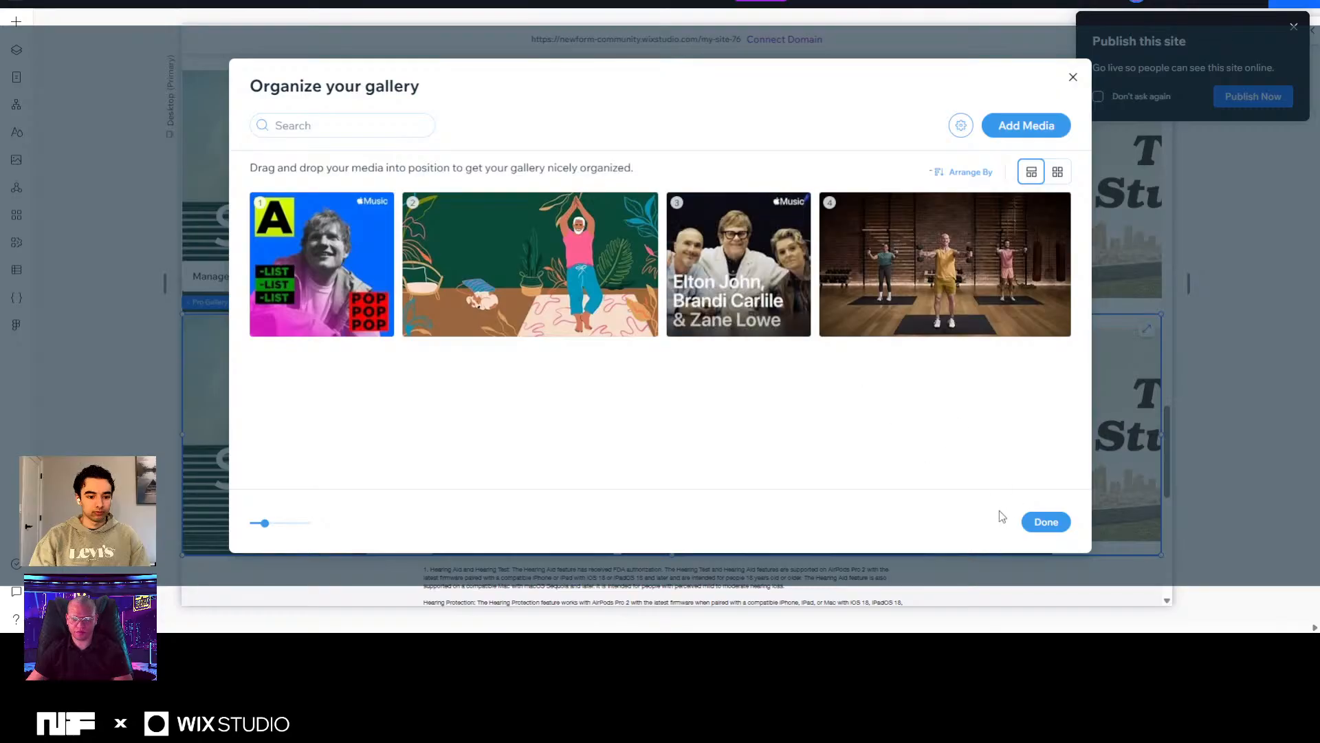
click(1045, 521)
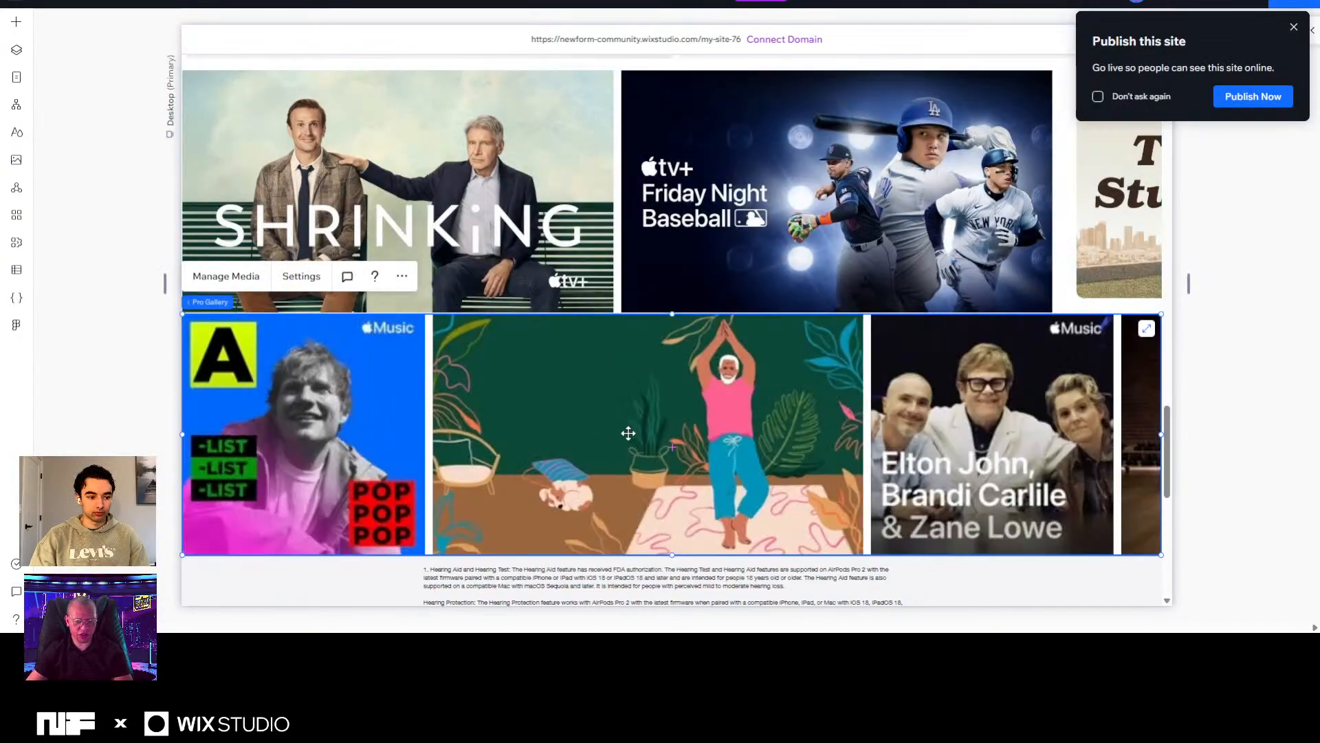
Reduce the lower Pro Gallery's height to about 195 px and shrink its section to fit.
mouse_move(662, 557)
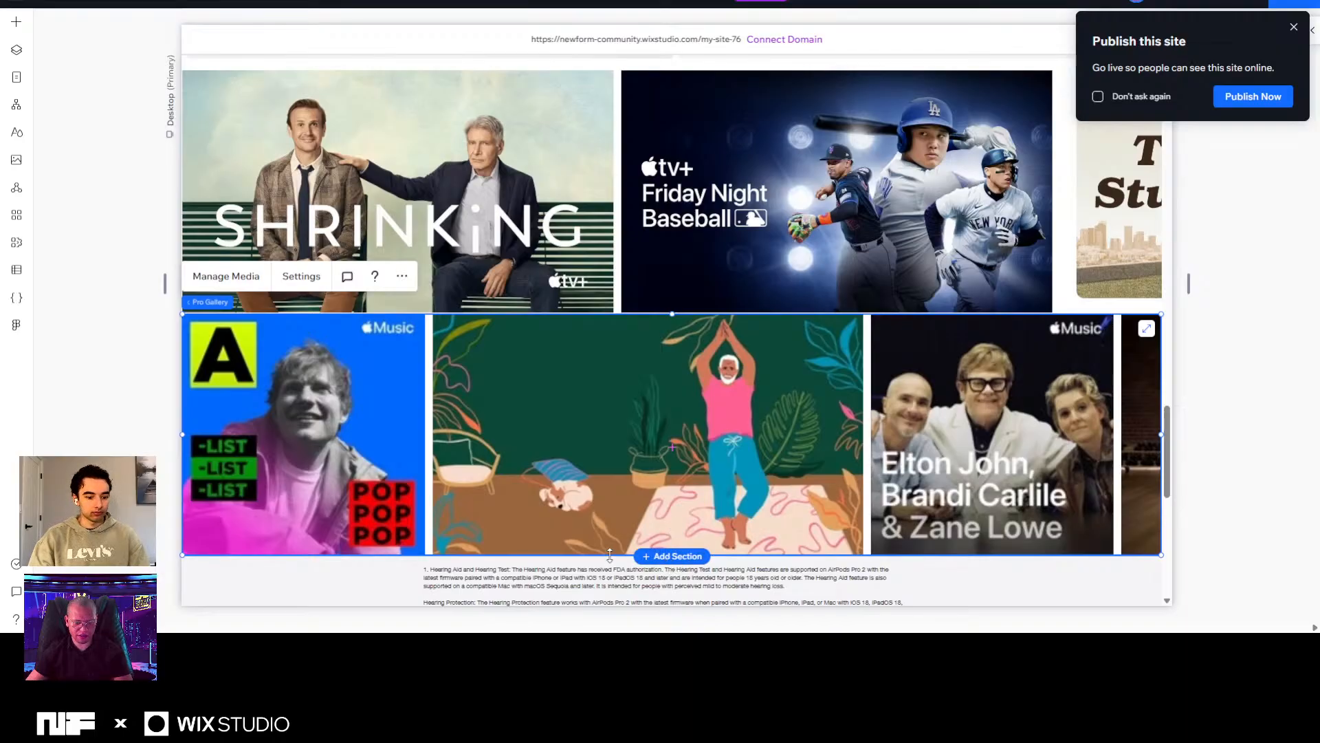
drag(609, 555, 610, 454)
click(685, 495)
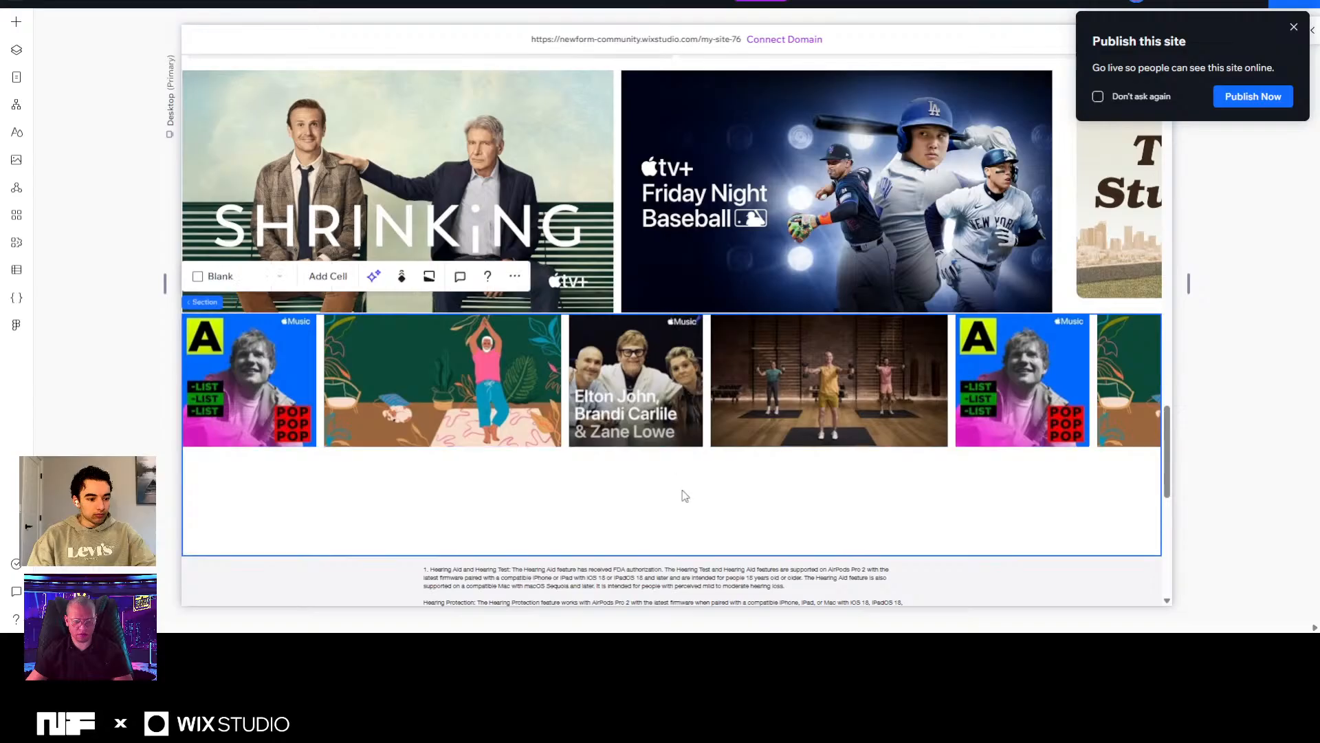
drag(513, 552, 528, 447)
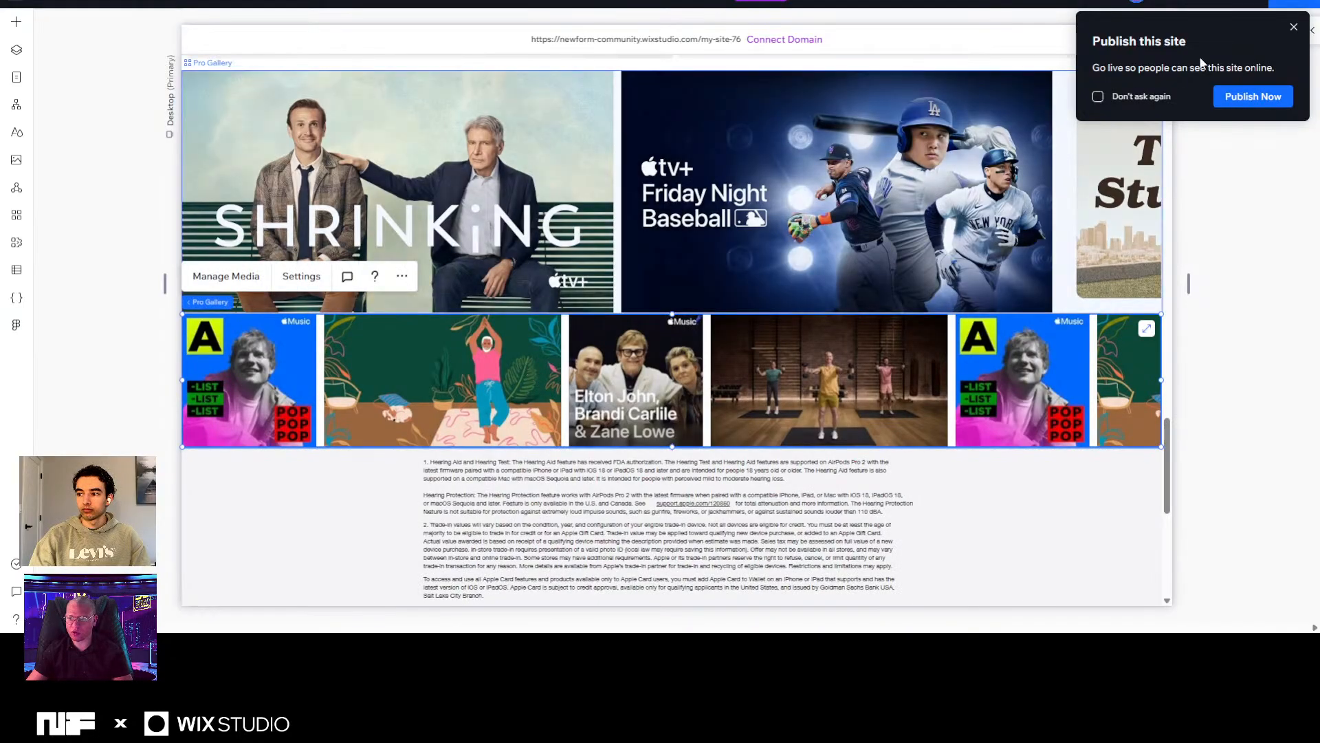
Dismiss the publish notice and set the lower gallery section's height to 195 px.
click(1295, 27)
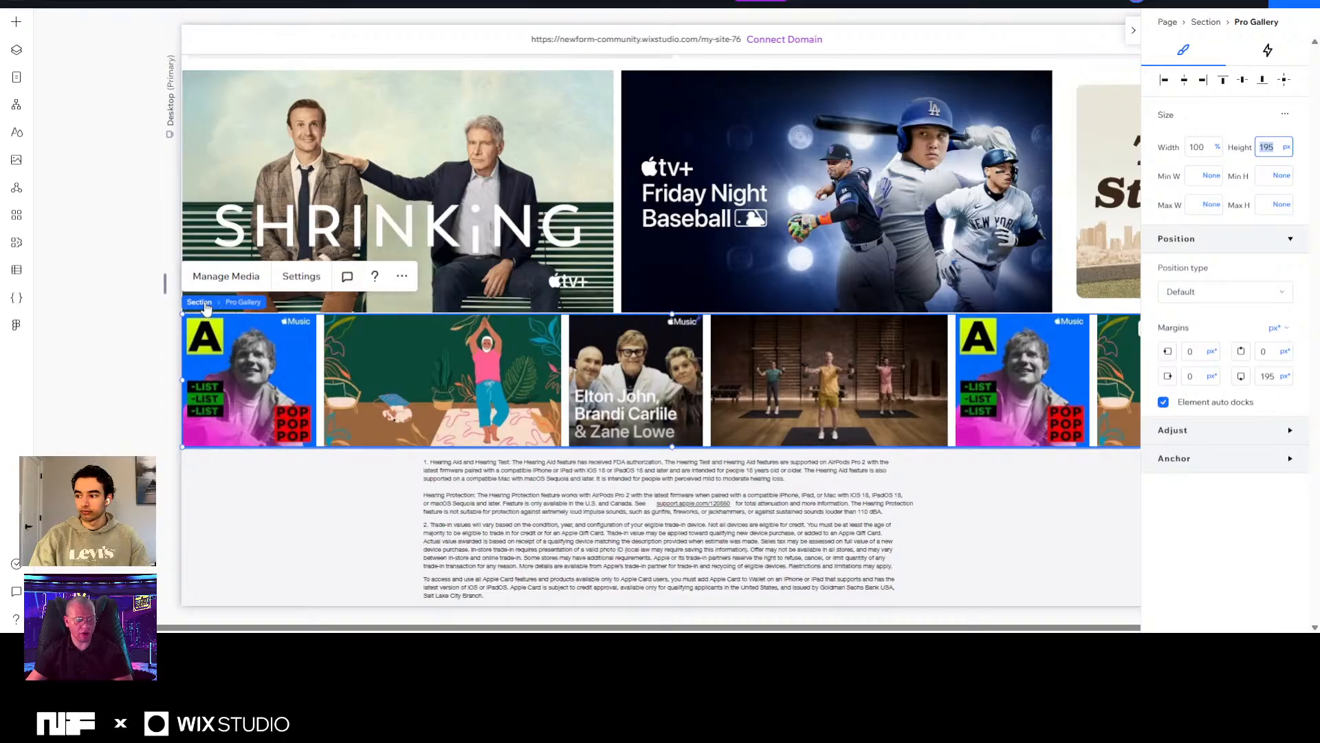
key(Escape)
click(1272, 113)
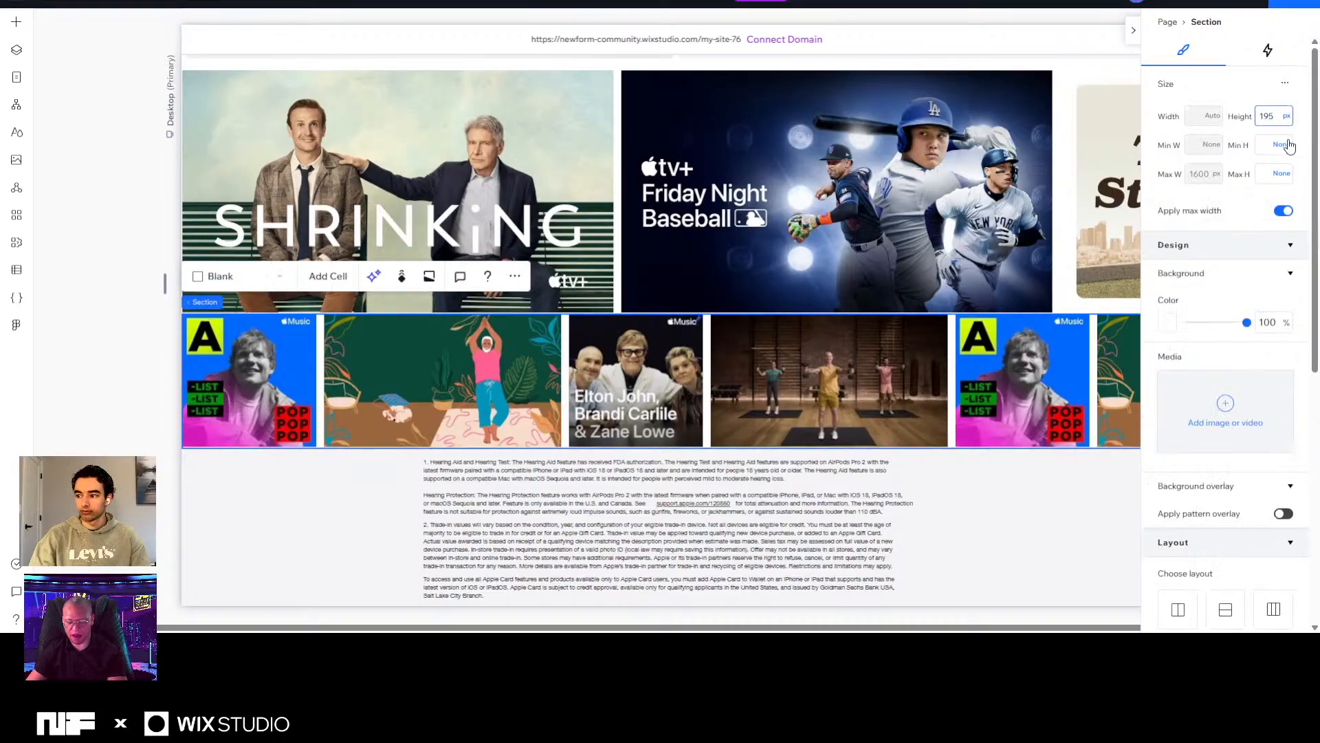
text(195)
key(Return)
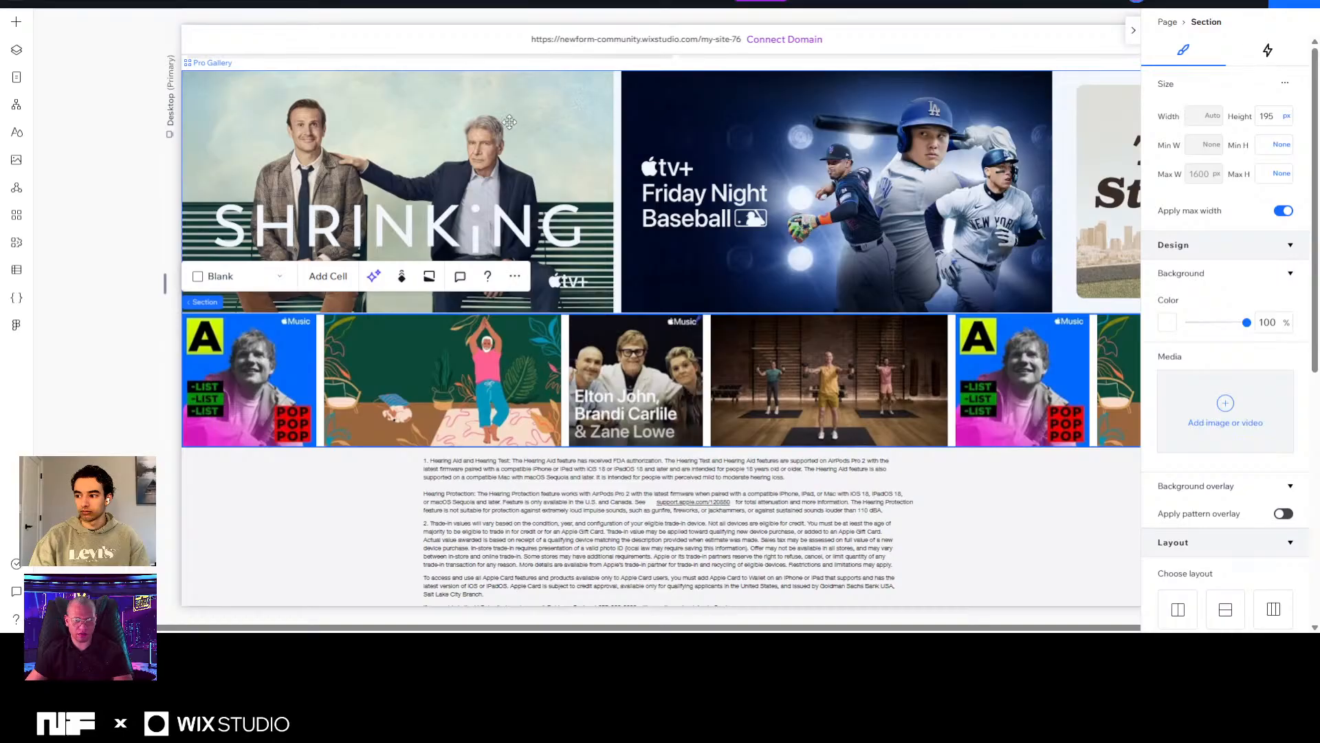
Rename the lower gallery's section, the second layer called Slideshow 1, as Slideshow 2.
scroll(716, 333, up, 2)
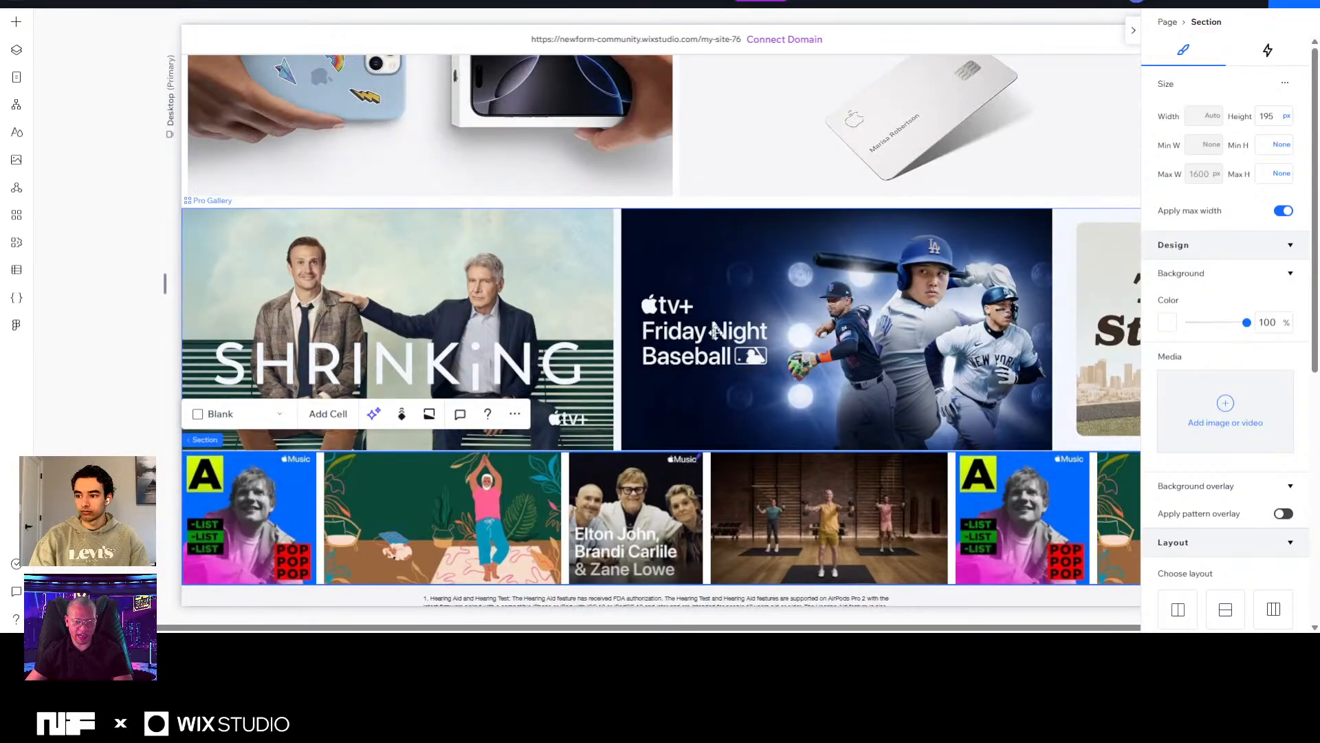
scroll(1221, 434, down, 6)
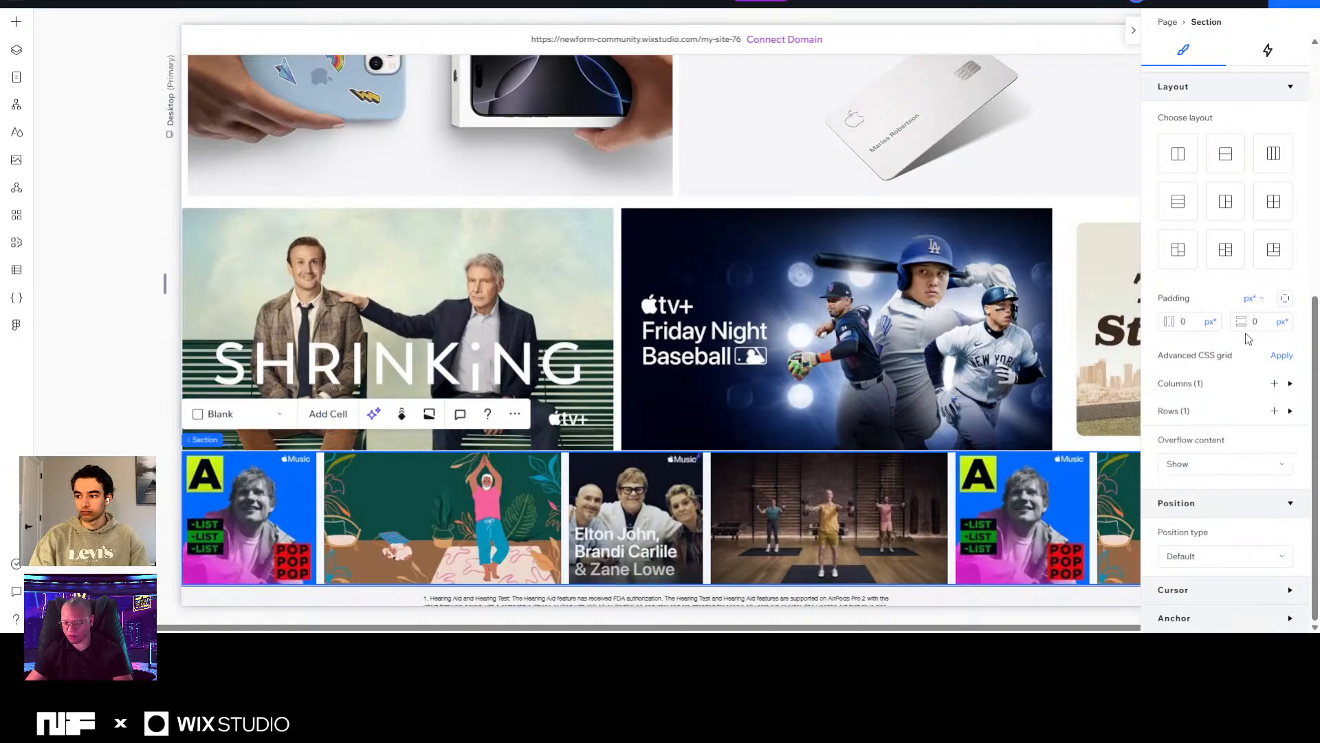
click(17, 49)
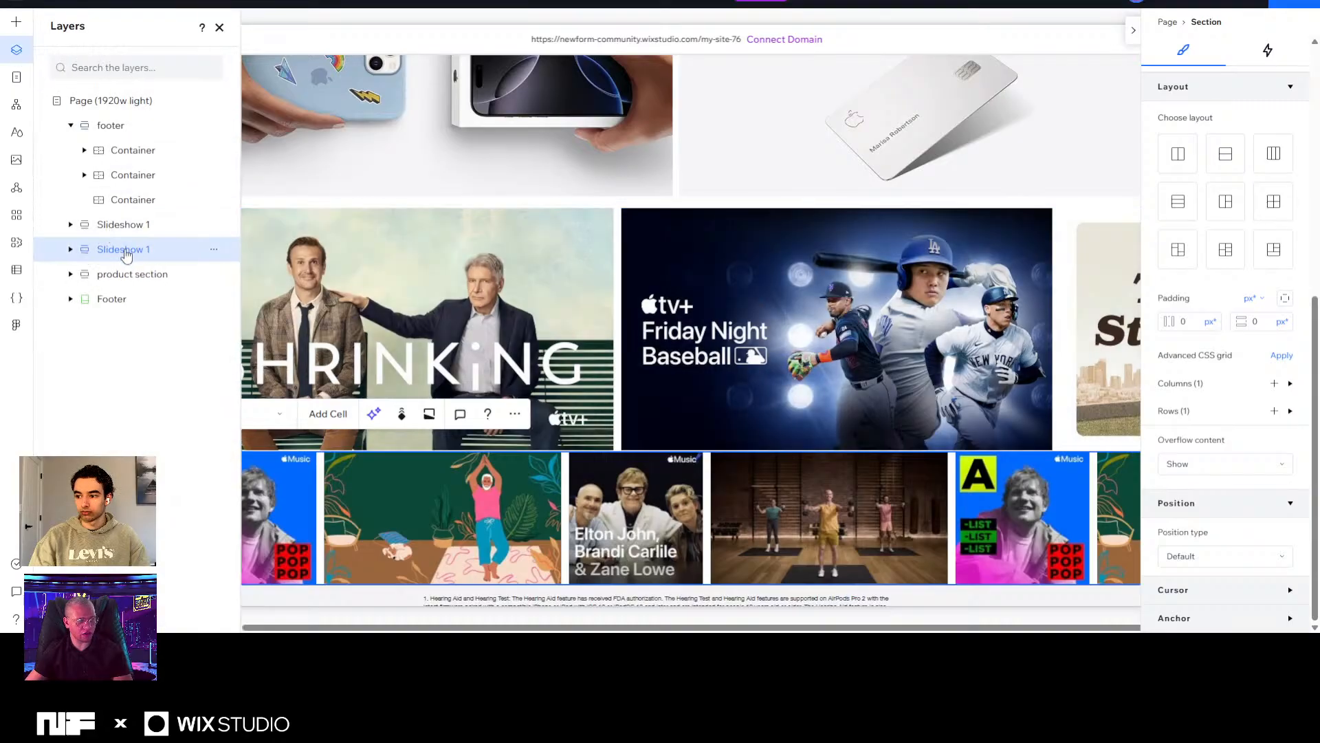
double_click(151, 248)
click(152, 249)
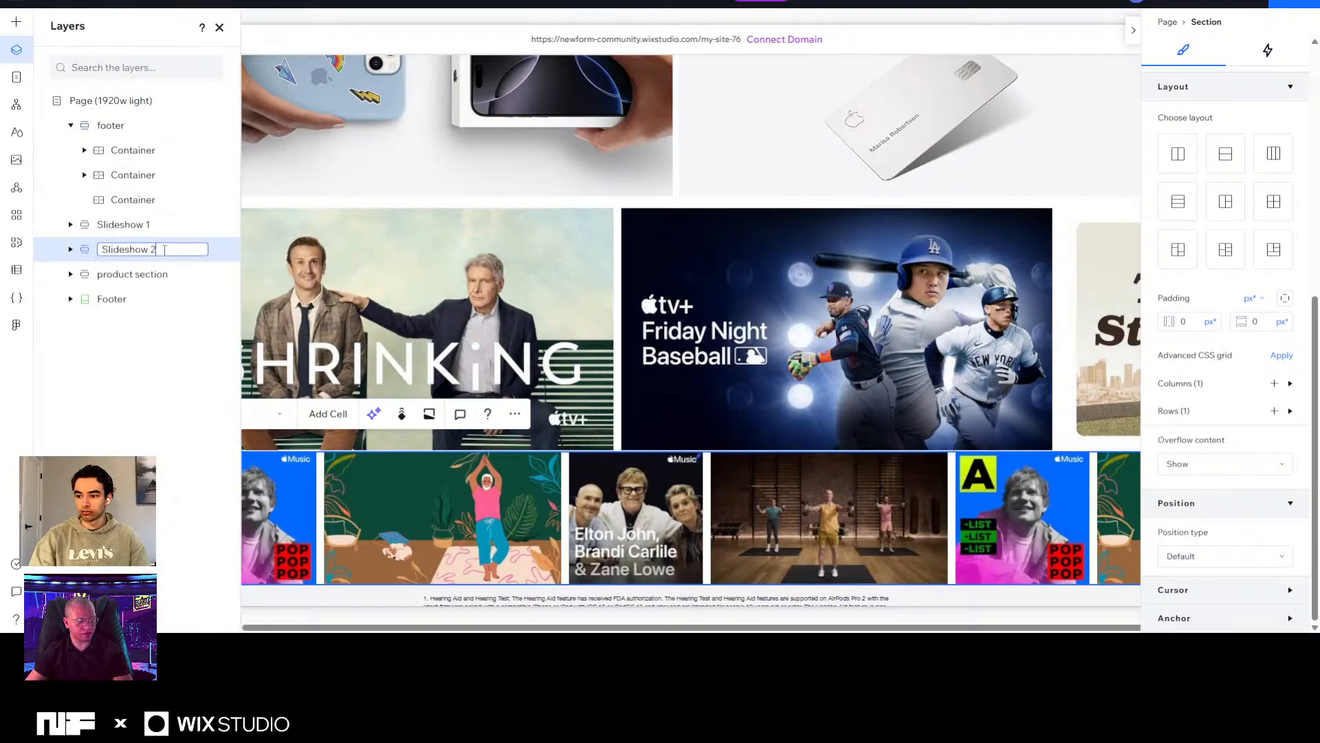
text(2)
click(134, 227)
click(134, 251)
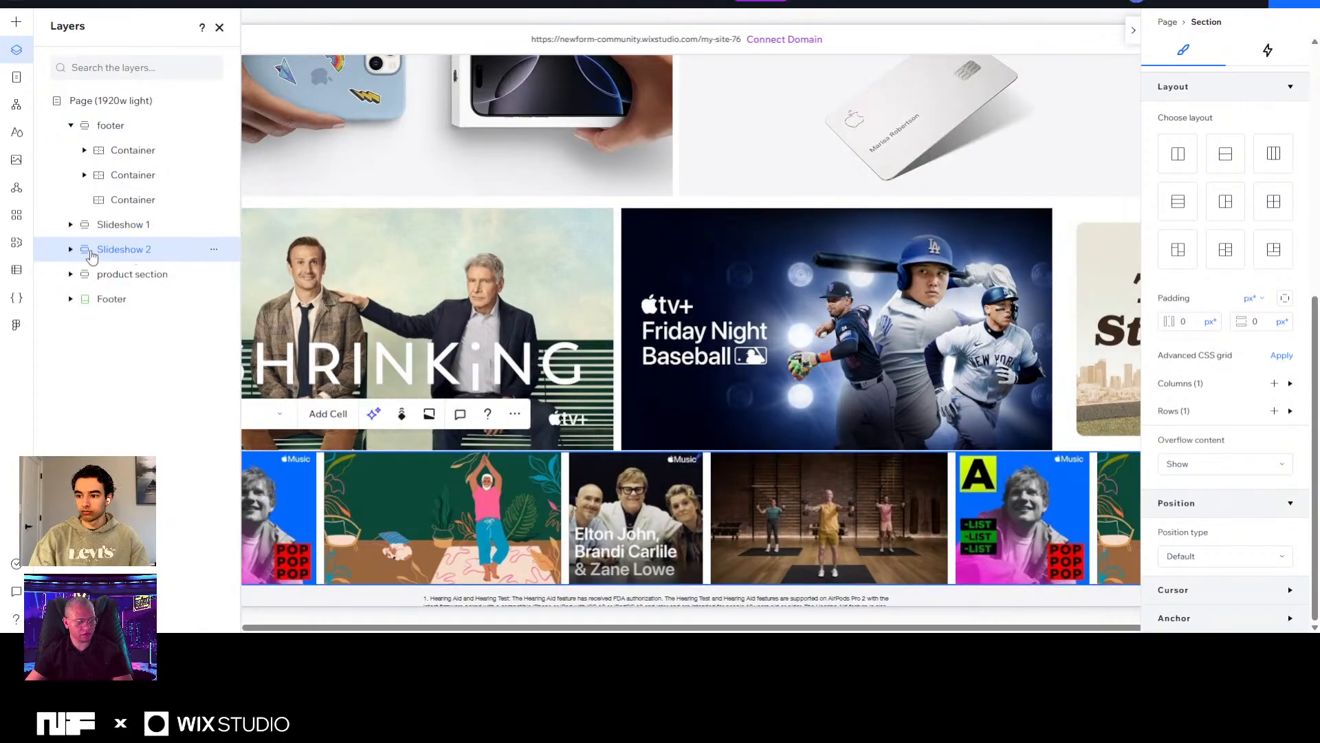
Set the top margin of the Pro Gallery inside Slideshow 2 to 11, with its unit switched to Pixels (px).
click(71, 250)
click(133, 274)
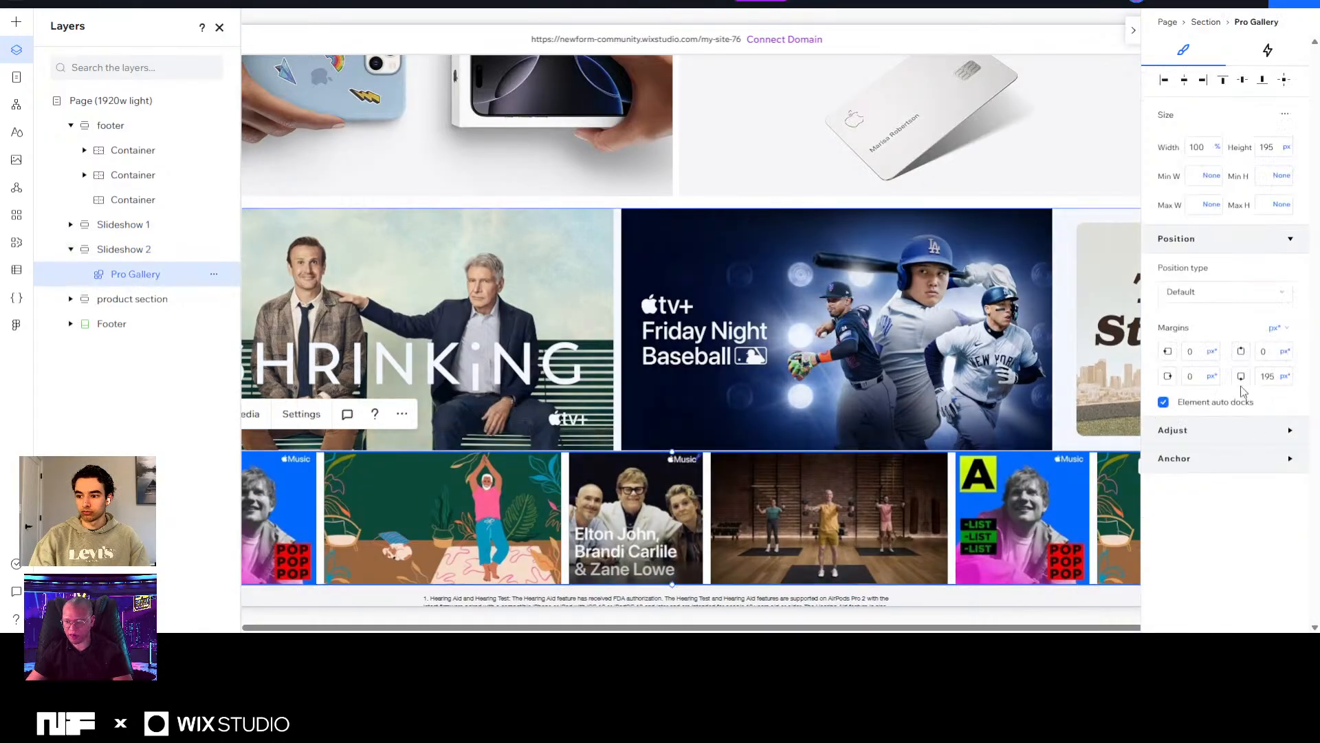
click(1267, 352)
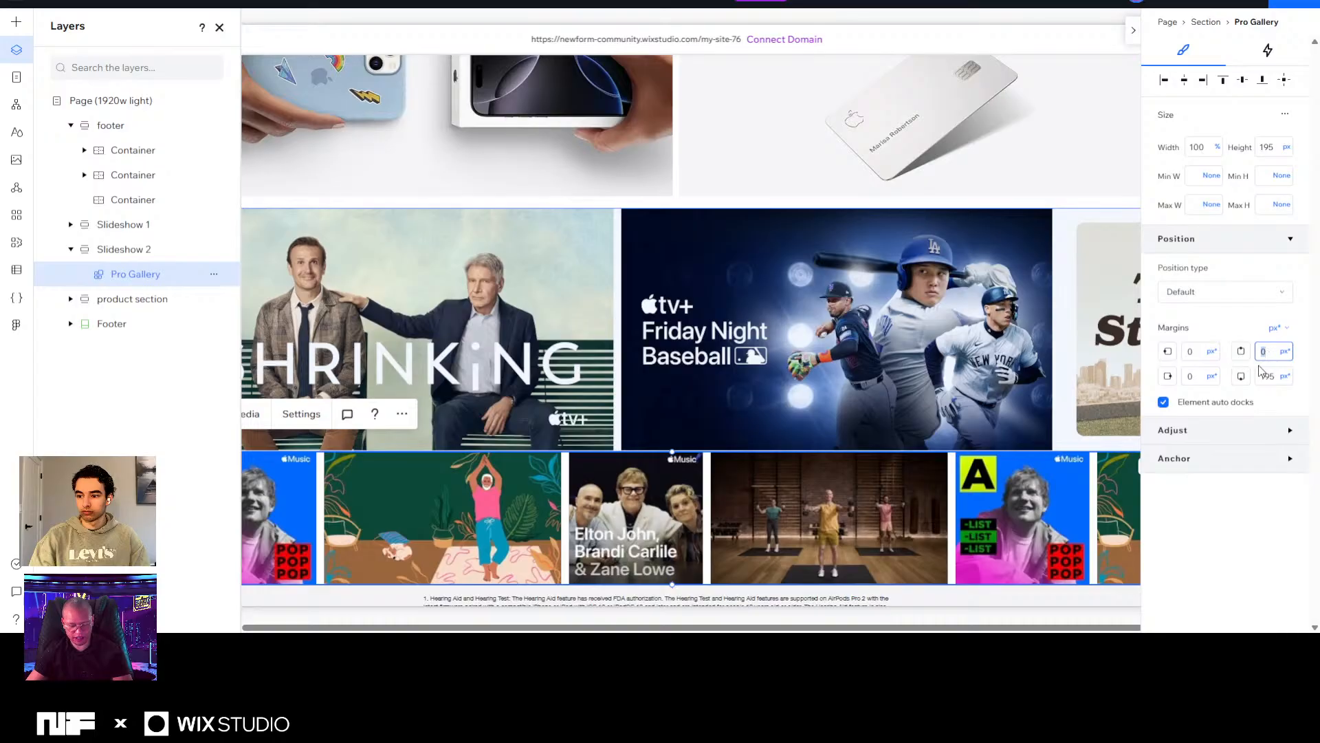
text(11)
key(Return)
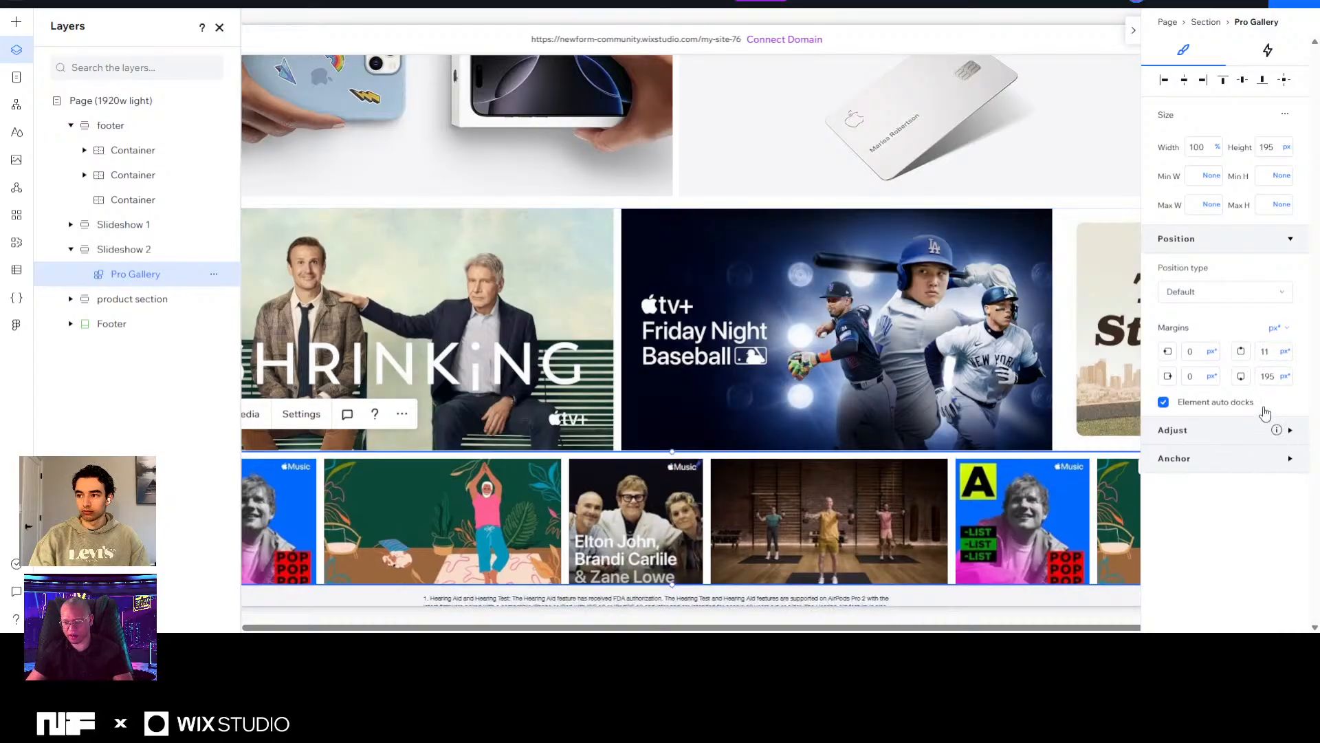
click(1285, 352)
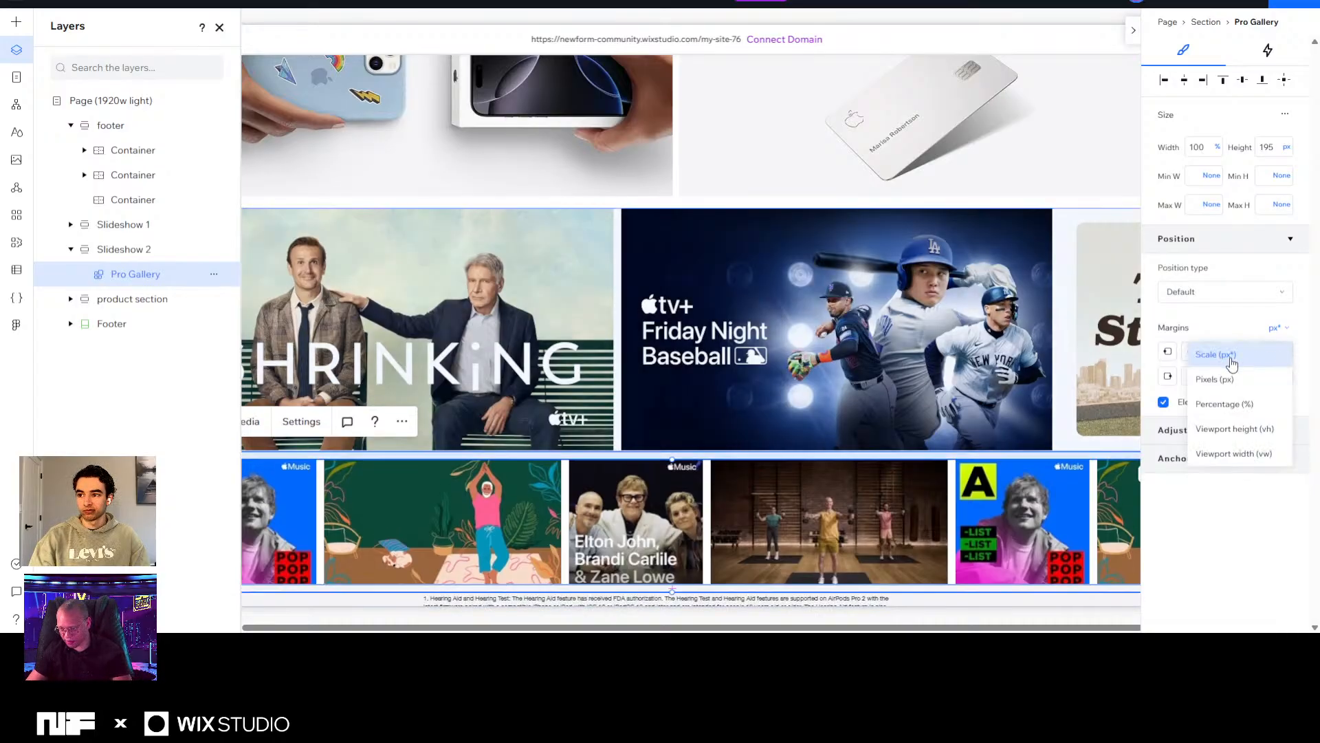
click(1216, 379)
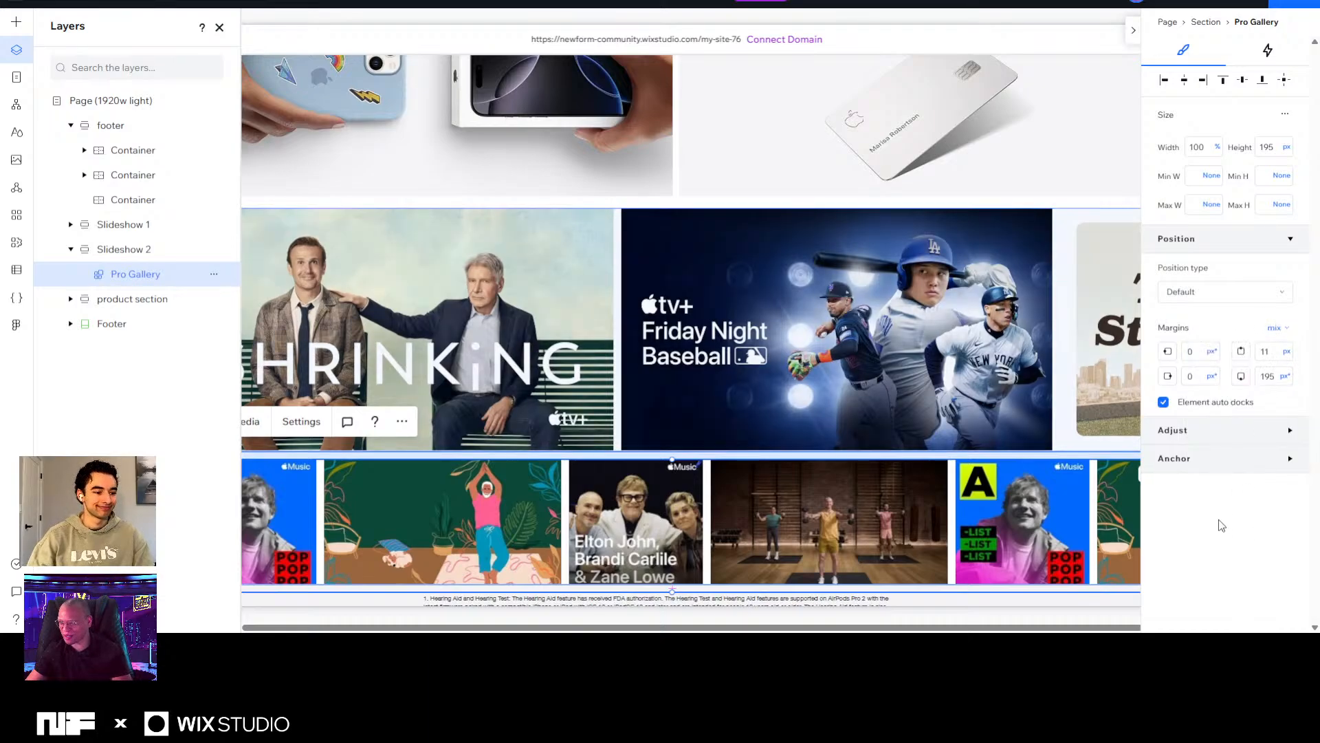
Set the lower Pro Gallery's bottom margin to 0 and align the gallery to the top of its section.
scroll(963, 396, down, 1)
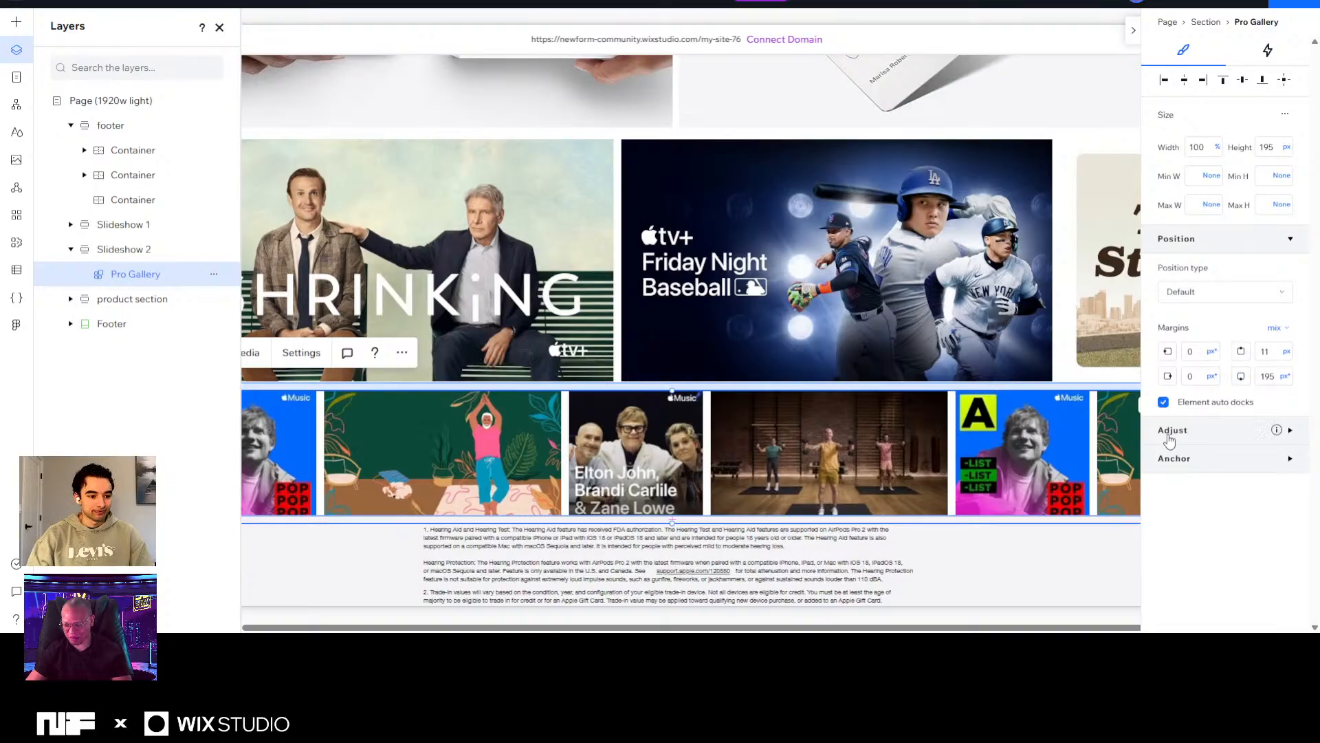
scroll(1203, 405, down, 2)
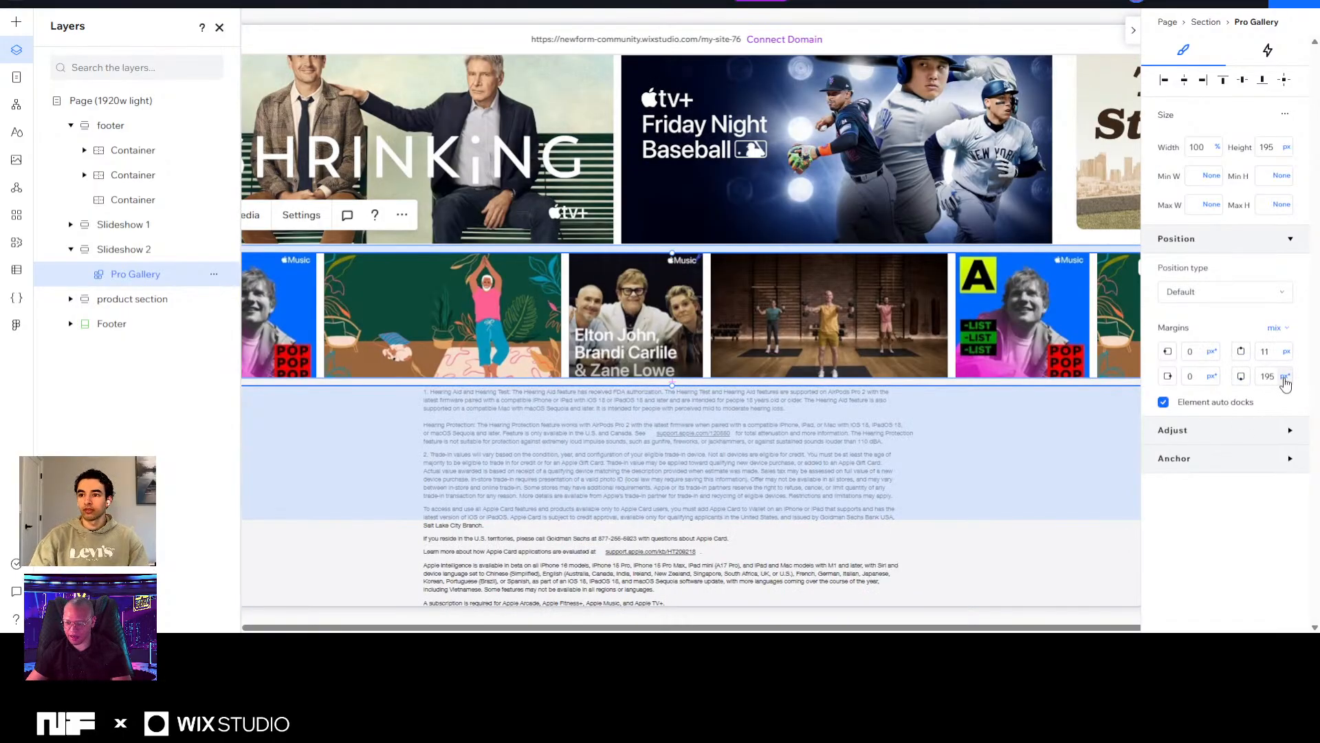
click(1285, 383)
click(1264, 378)
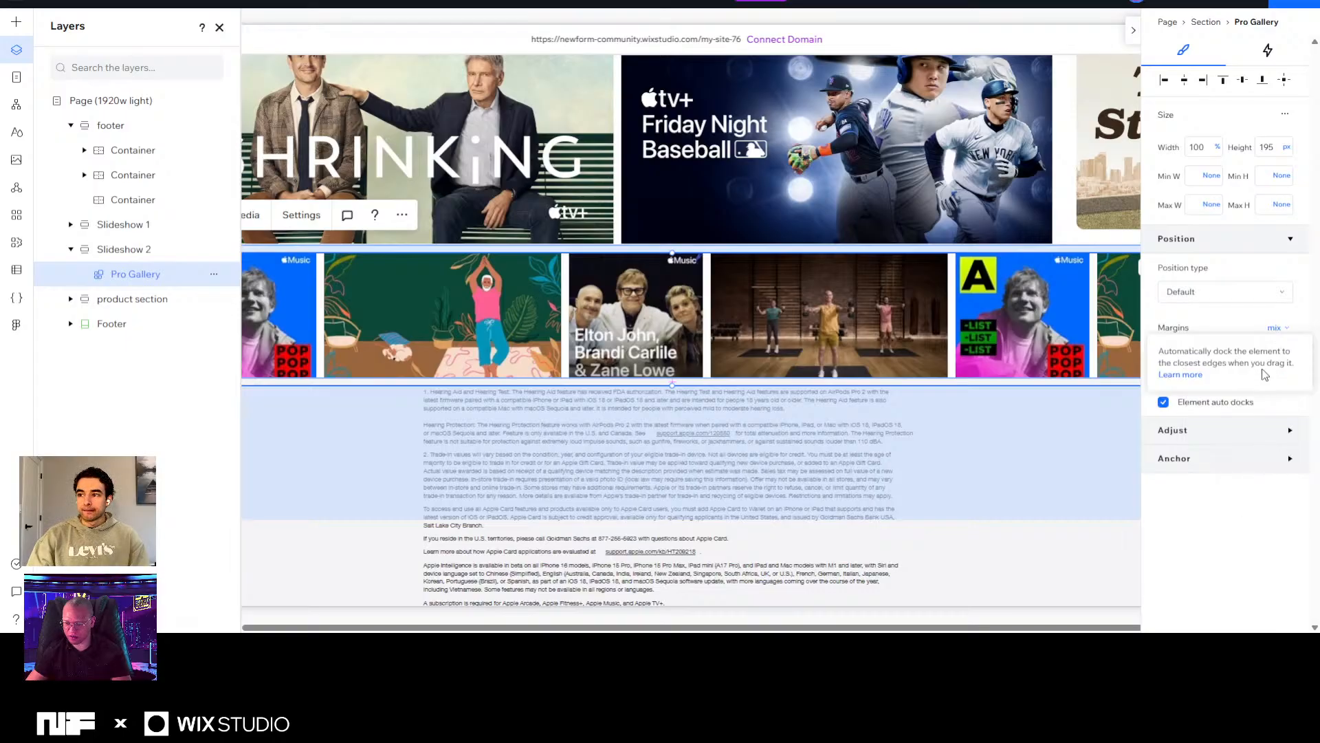
double_click(1273, 376)
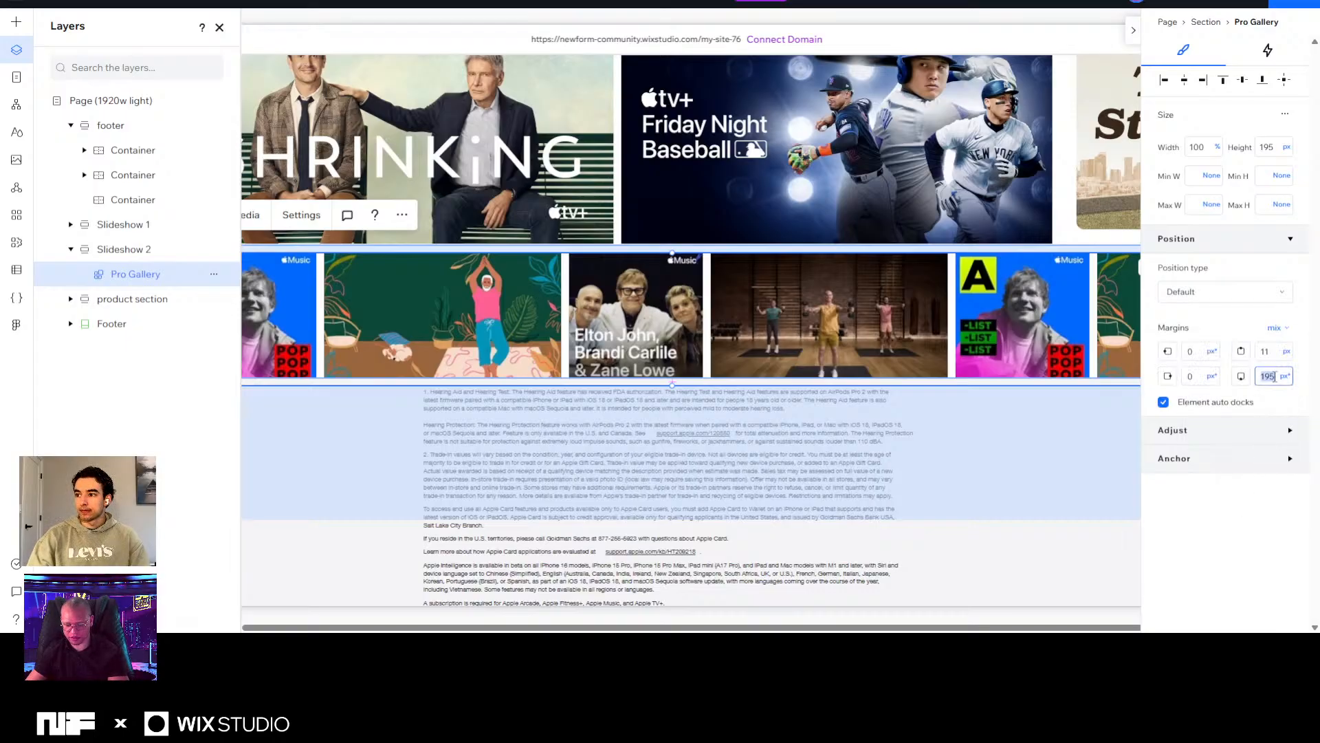
text(0)
click(921, 369)
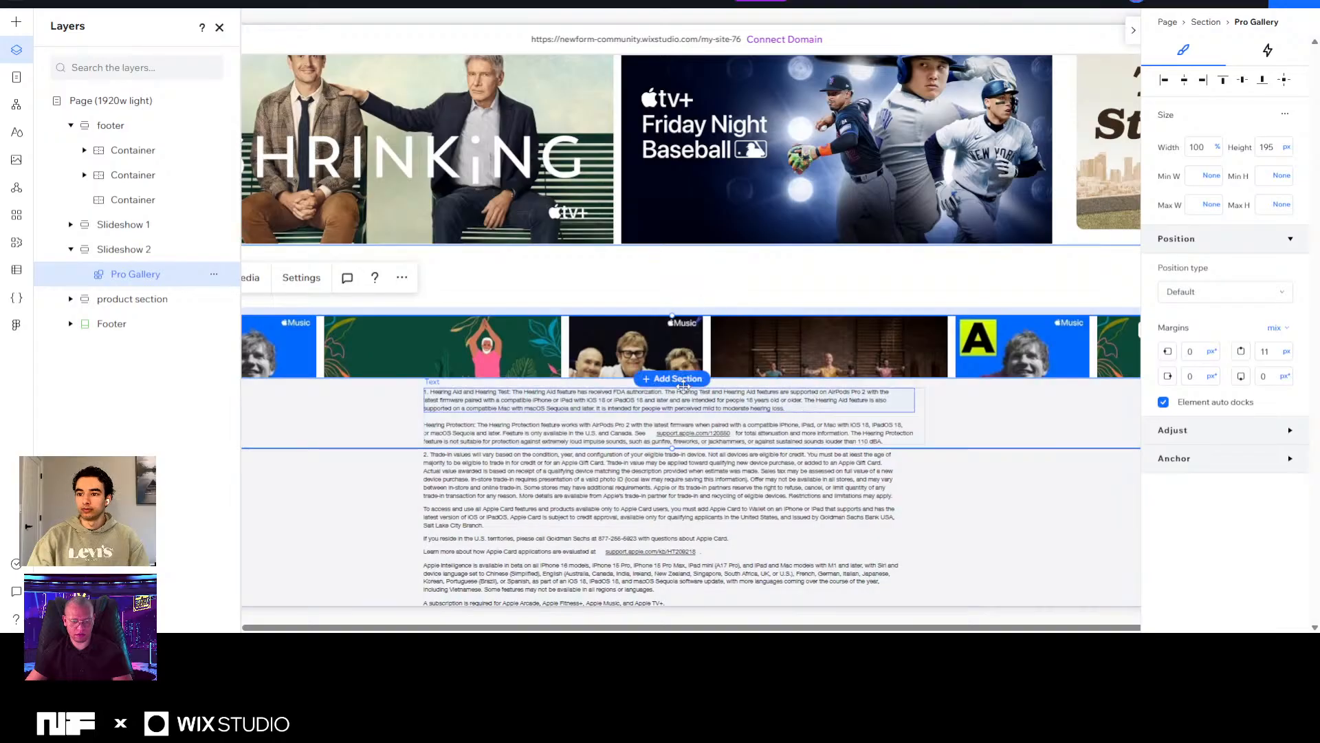
click(1224, 81)
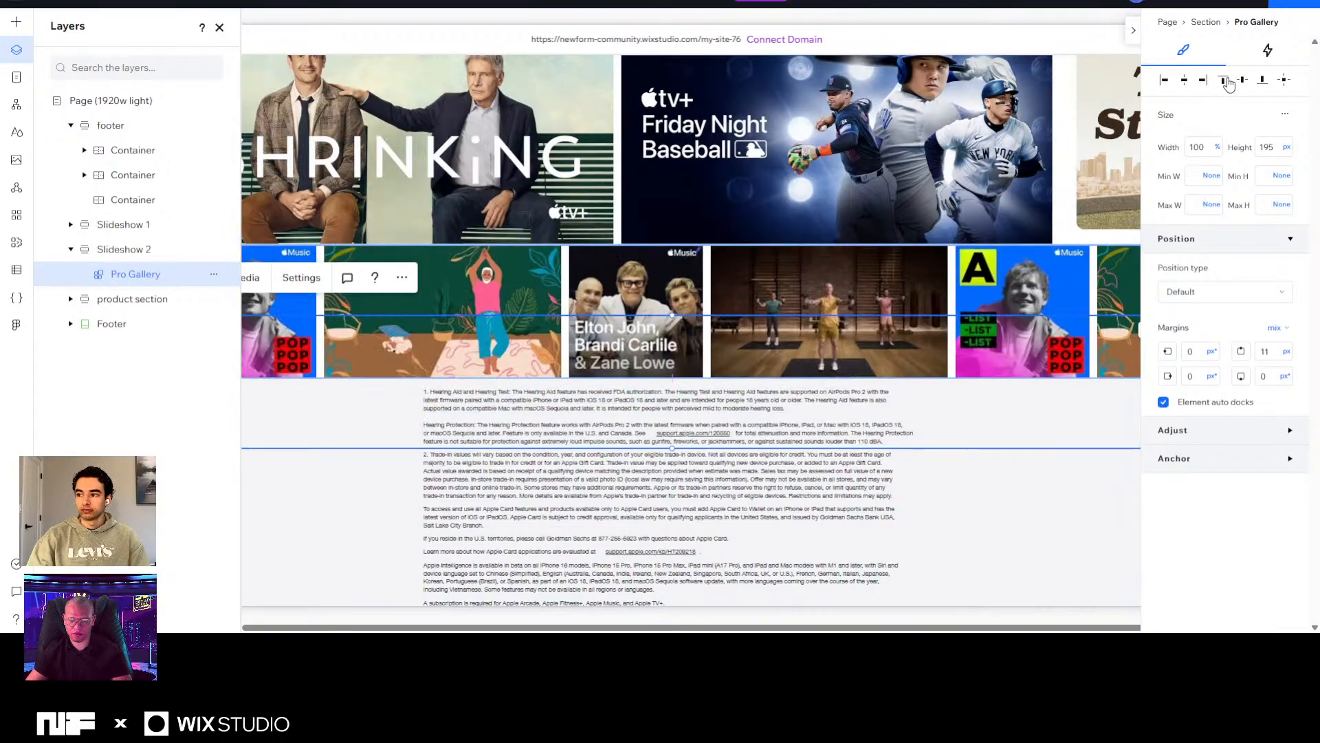
scroll(1029, 507, up, 2)
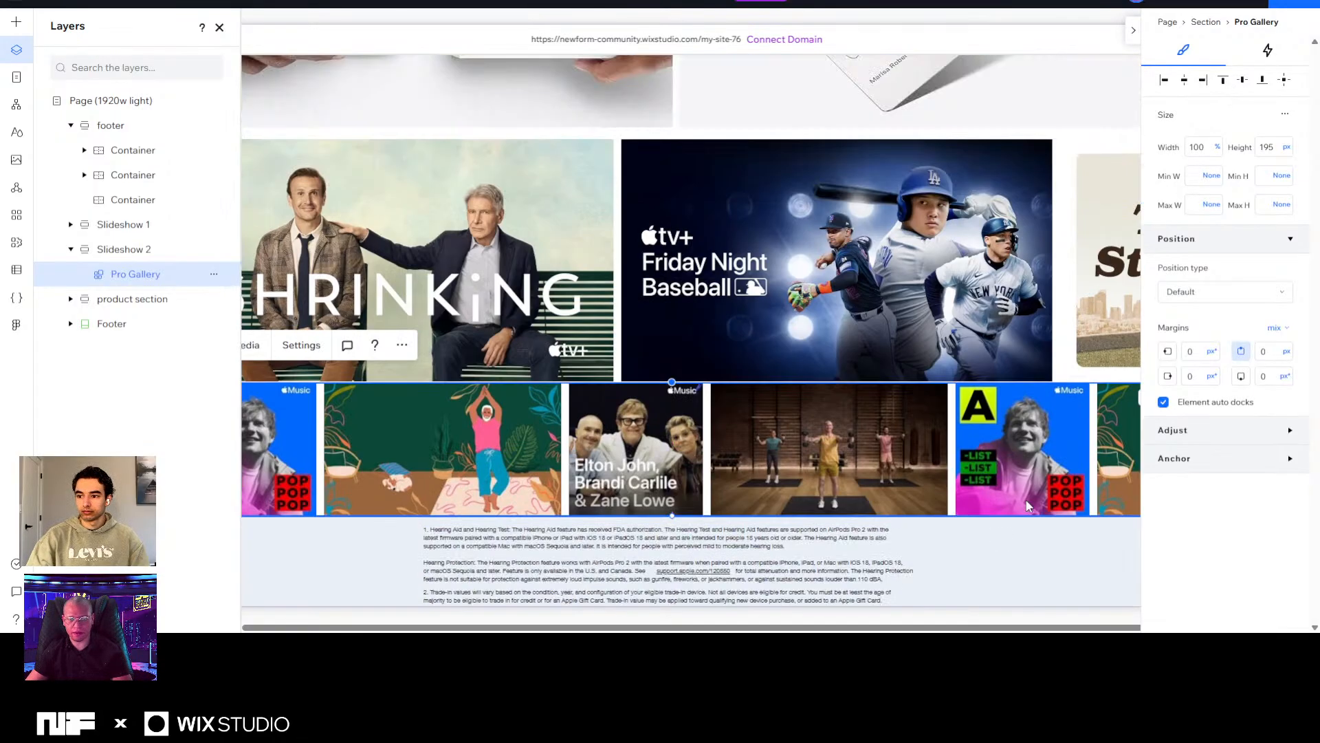
Set the top margin of the top-aligned lower Pro Gallery to 11 px and check its spacing against the footer.
click(1267, 353)
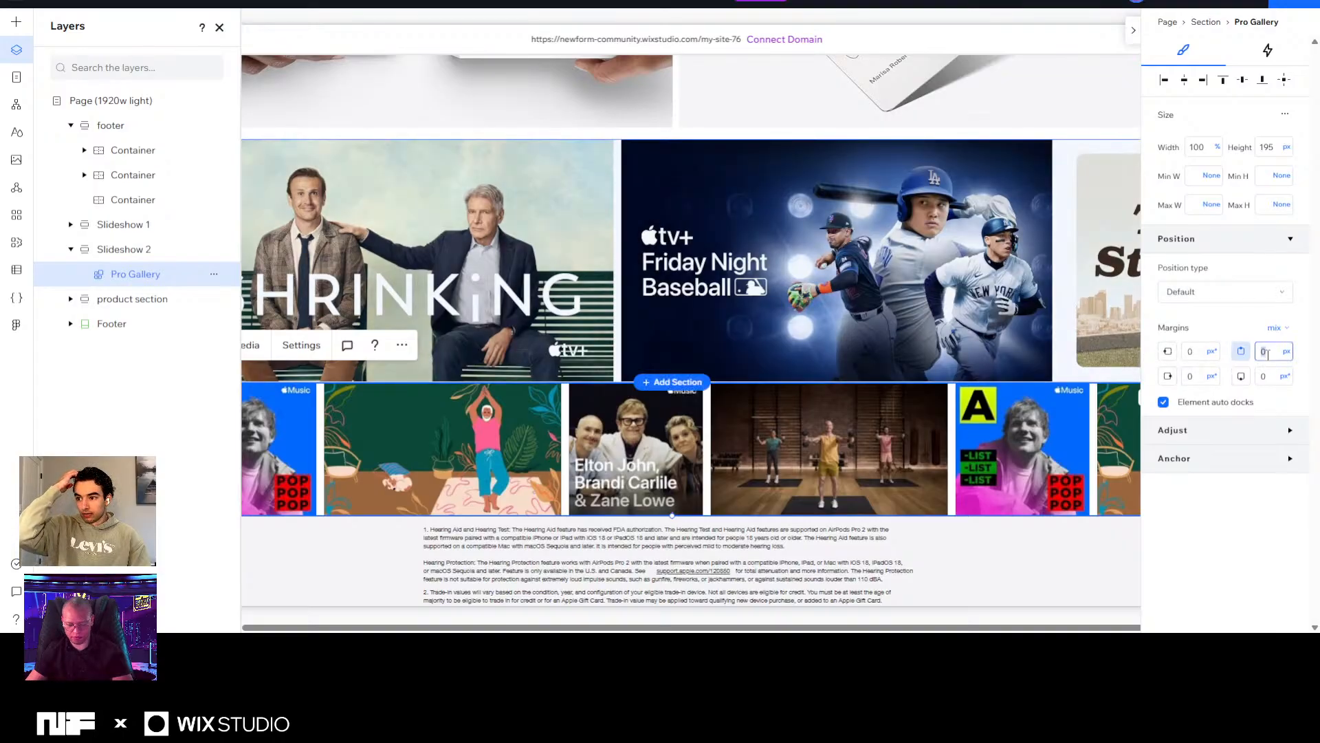
text(11)
key(Return)
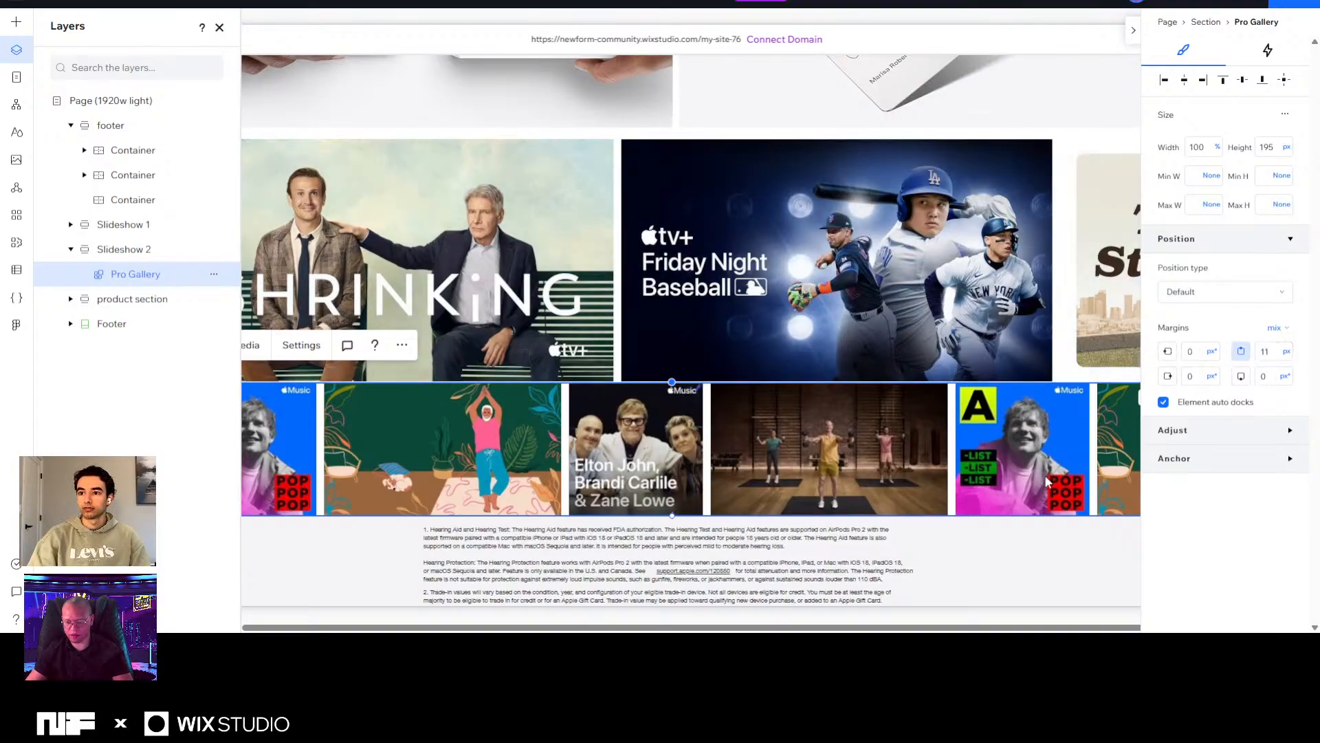
scroll(990, 550, down, 2)
scroll(991, 550, down, 1)
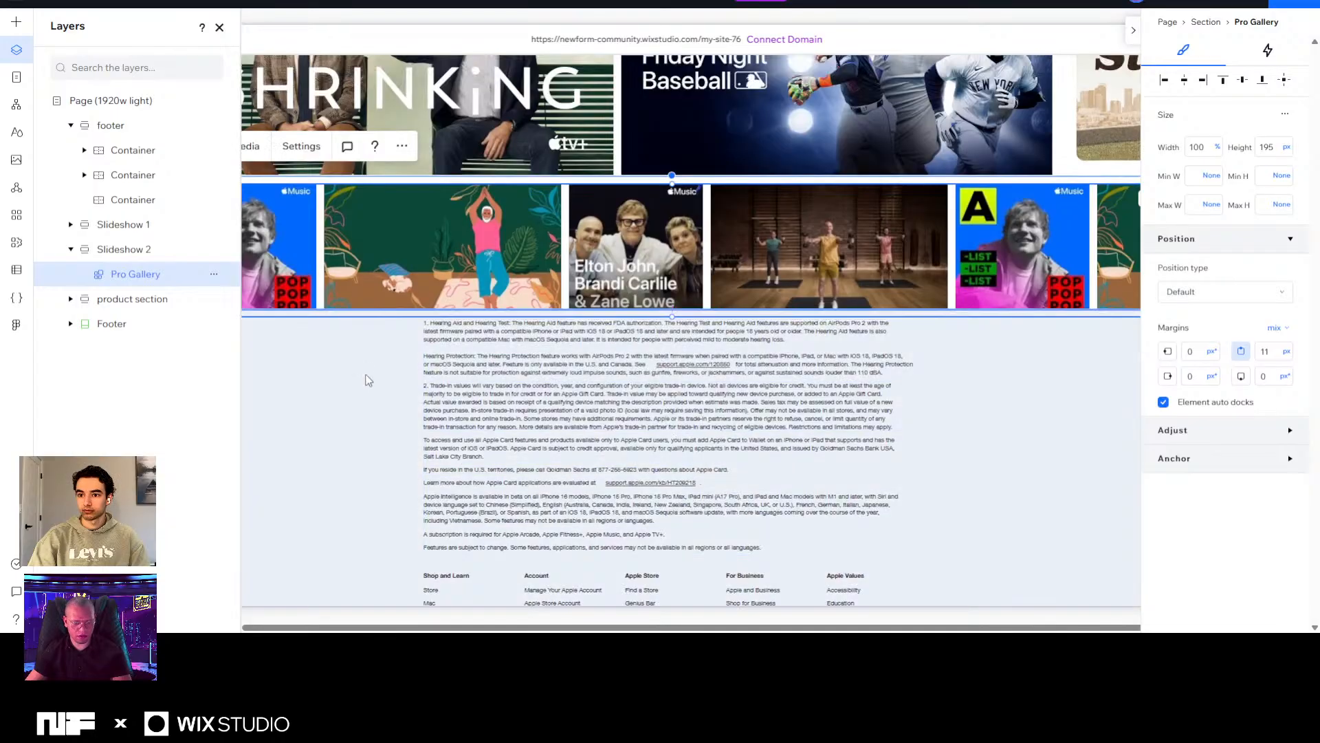
click(363, 375)
click(415, 265)
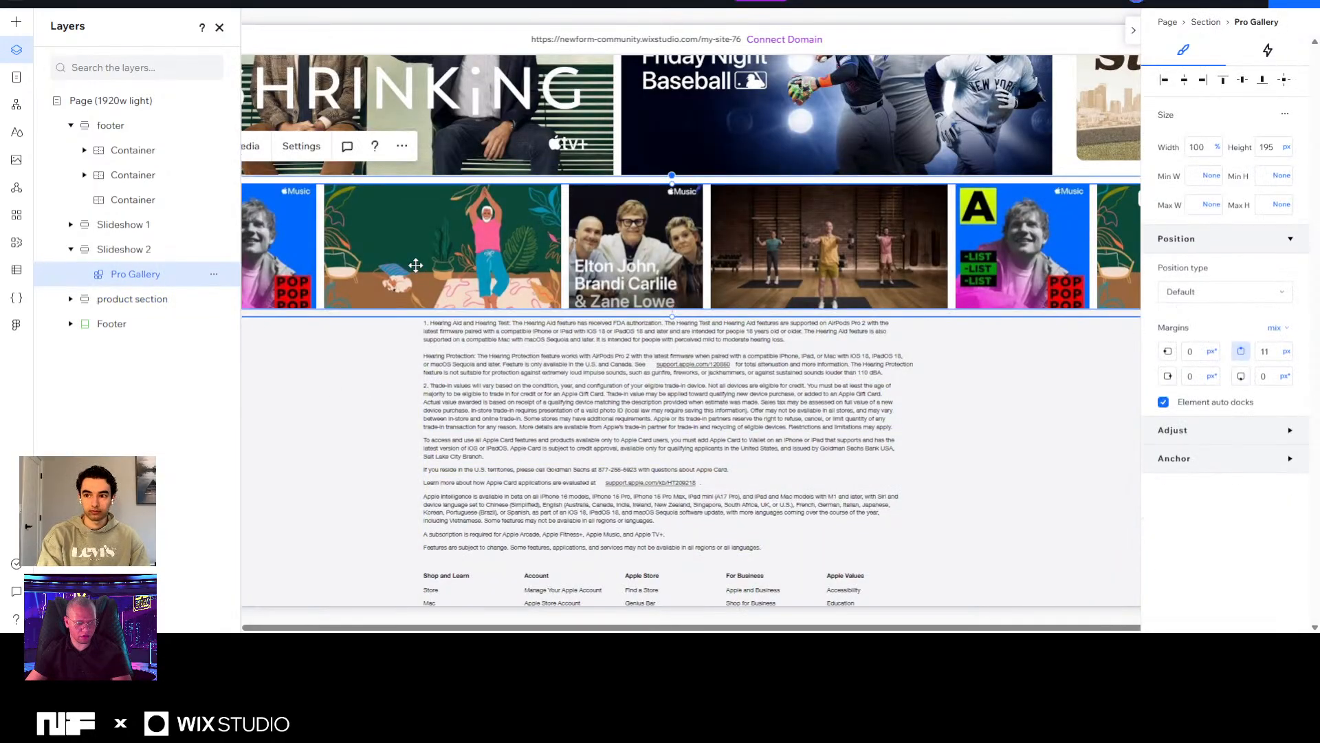
Change the Slideshow 2 section's height from a fixed pixel value to Auto.
click(128, 252)
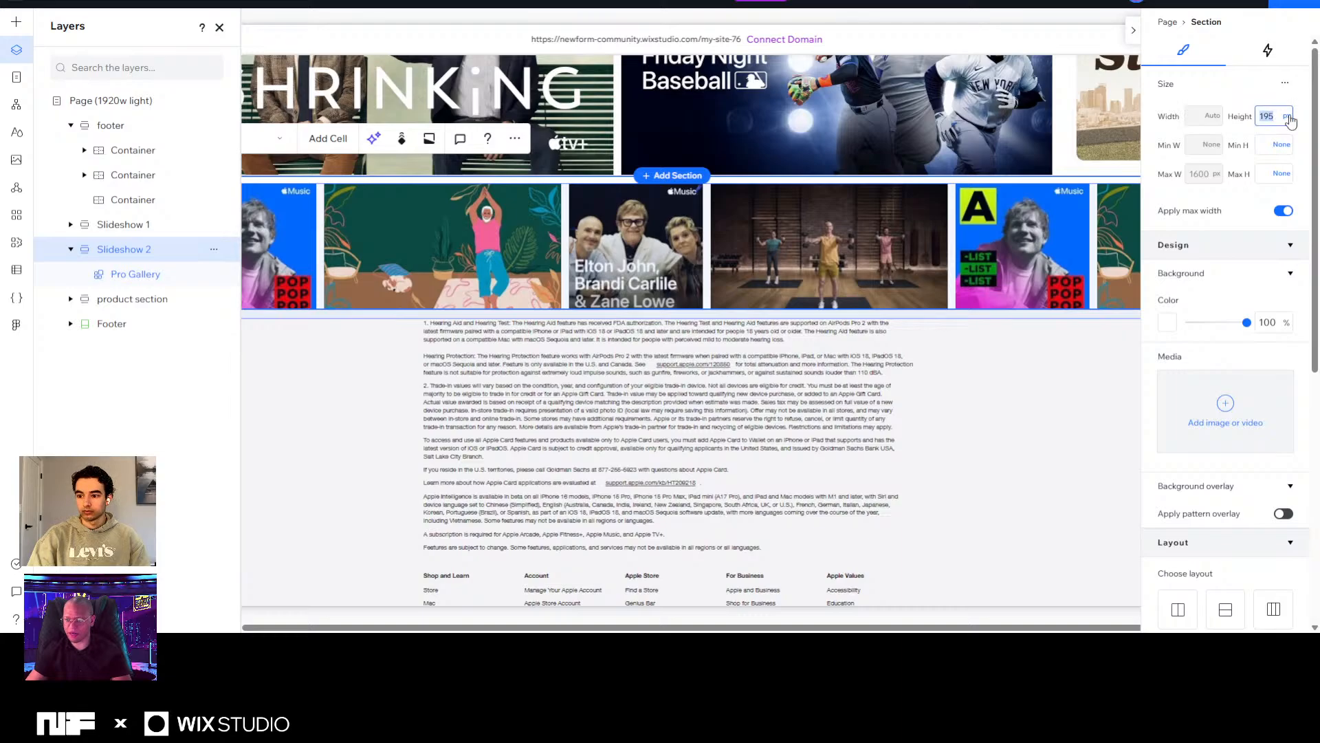
click(1289, 118)
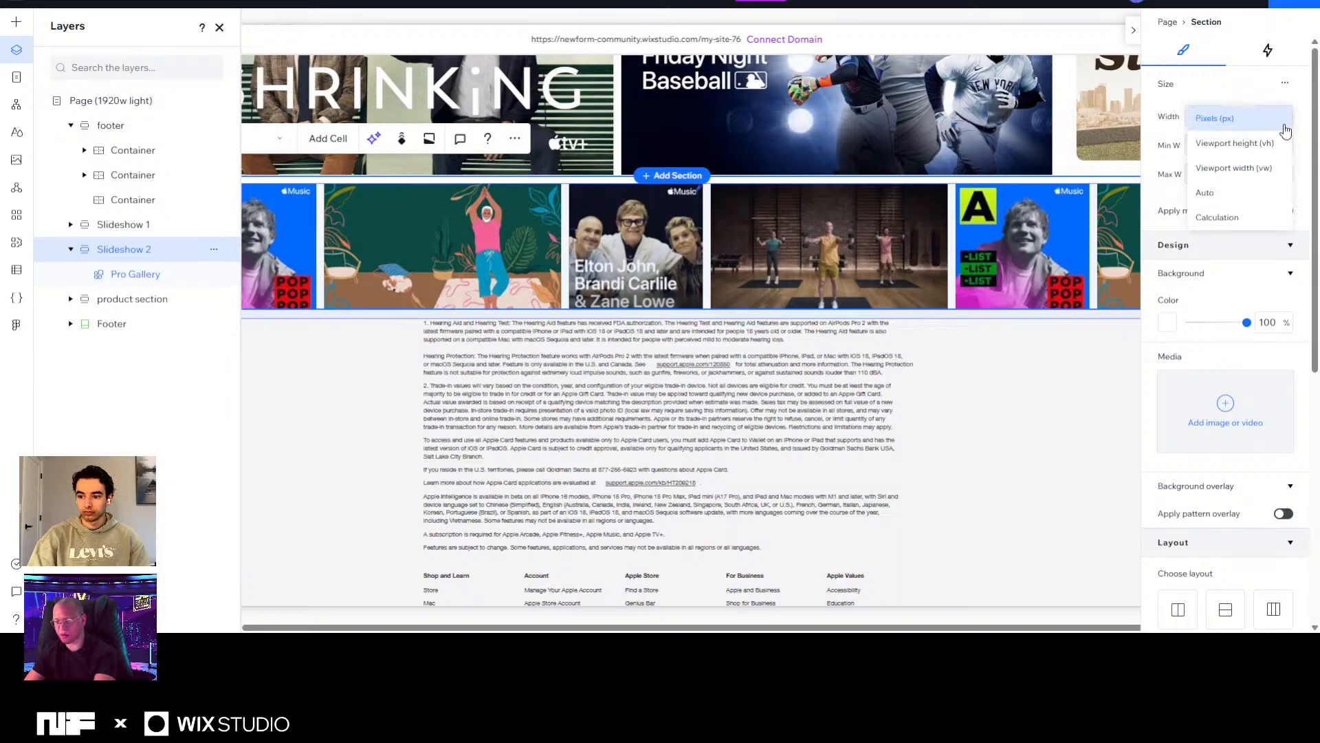
click(1233, 194)
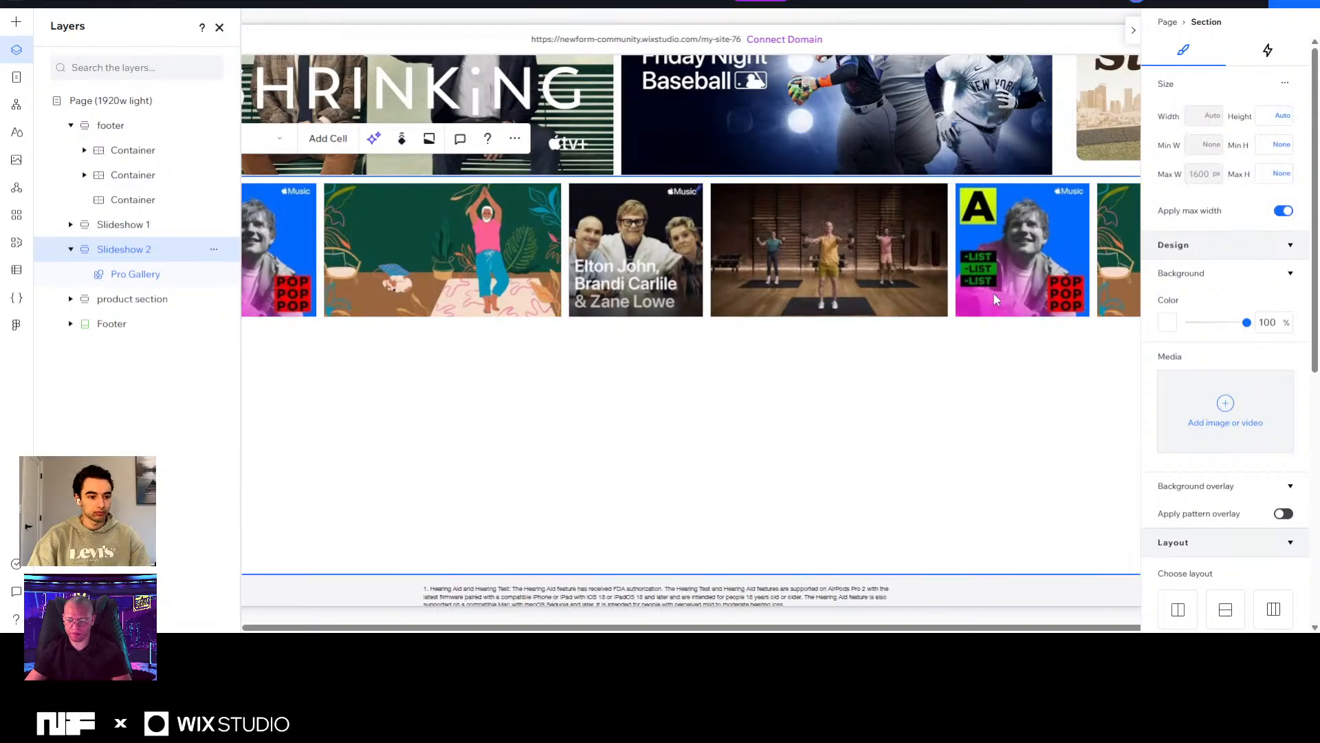
Compare the size and margin settings of the lower Pro Gallery, Slideshow 2 and Slideshow 1, and examine the space above the footer.
click(1000, 262)
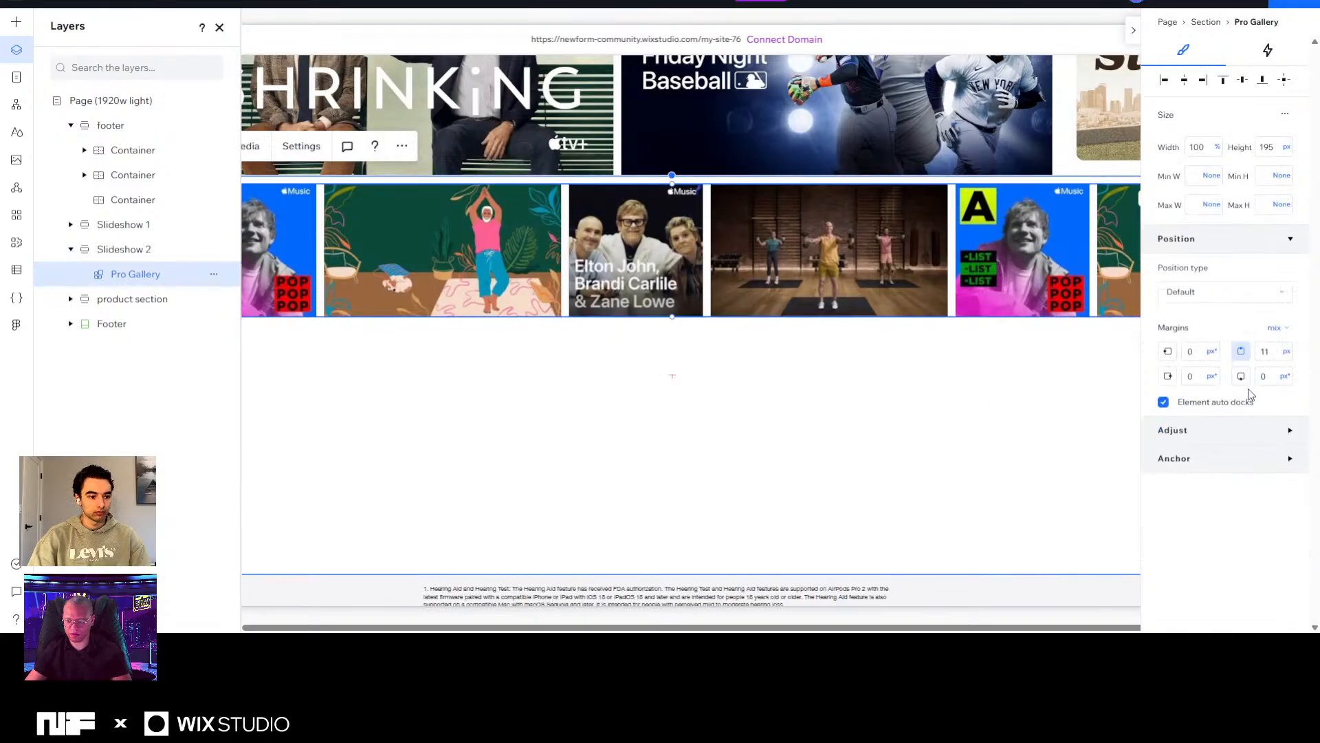
click(902, 398)
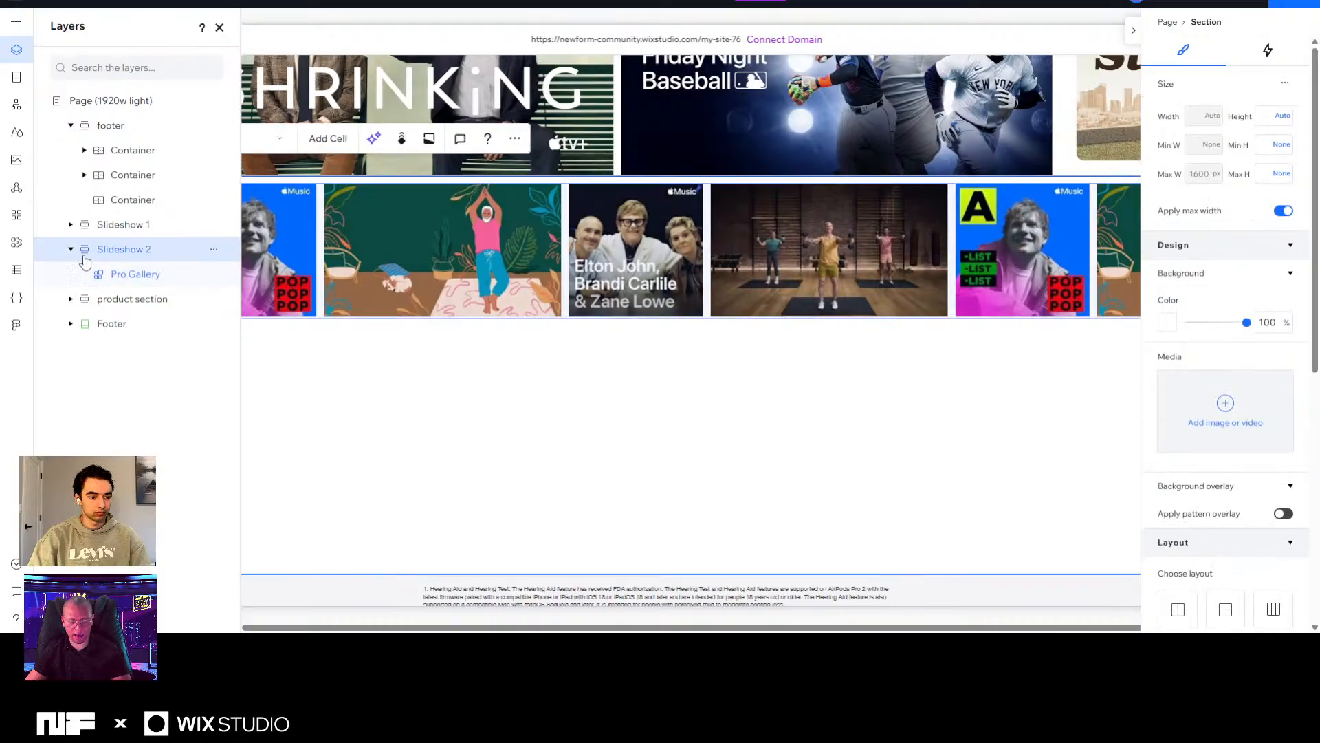
click(716, 295)
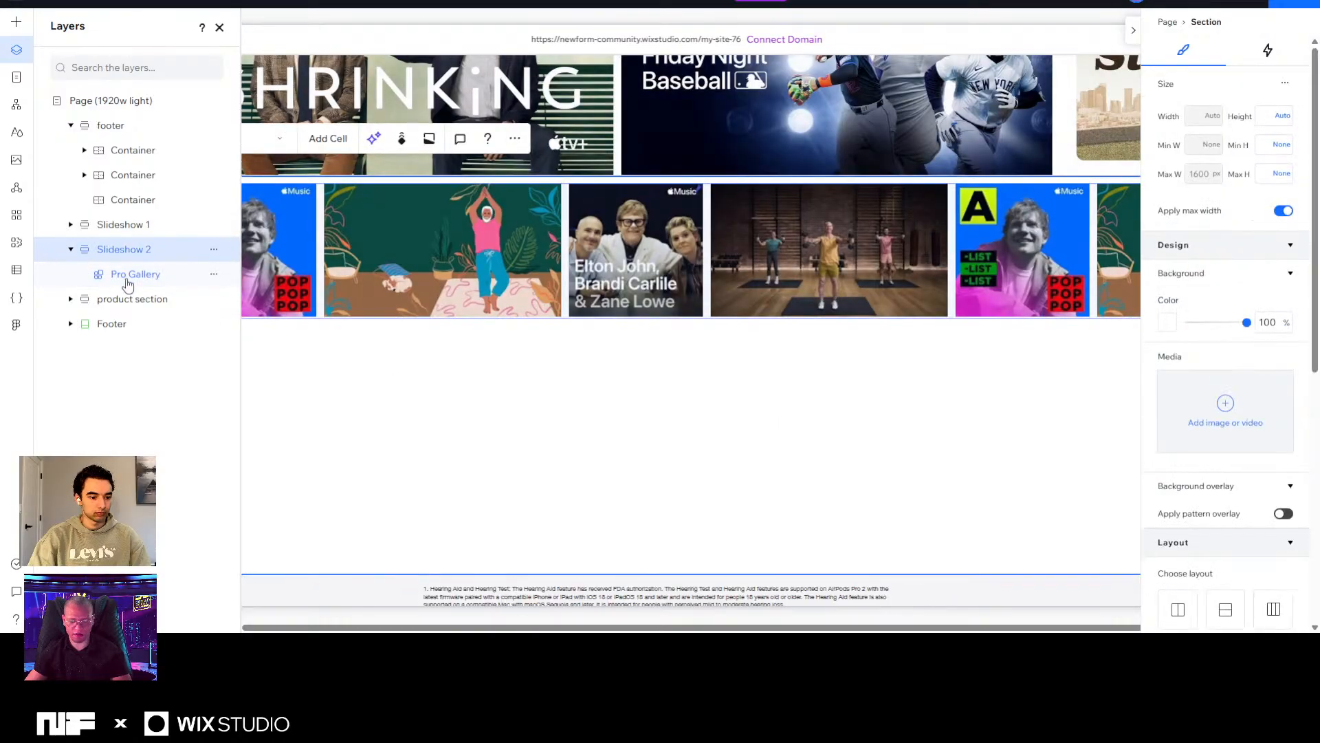
click(828, 418)
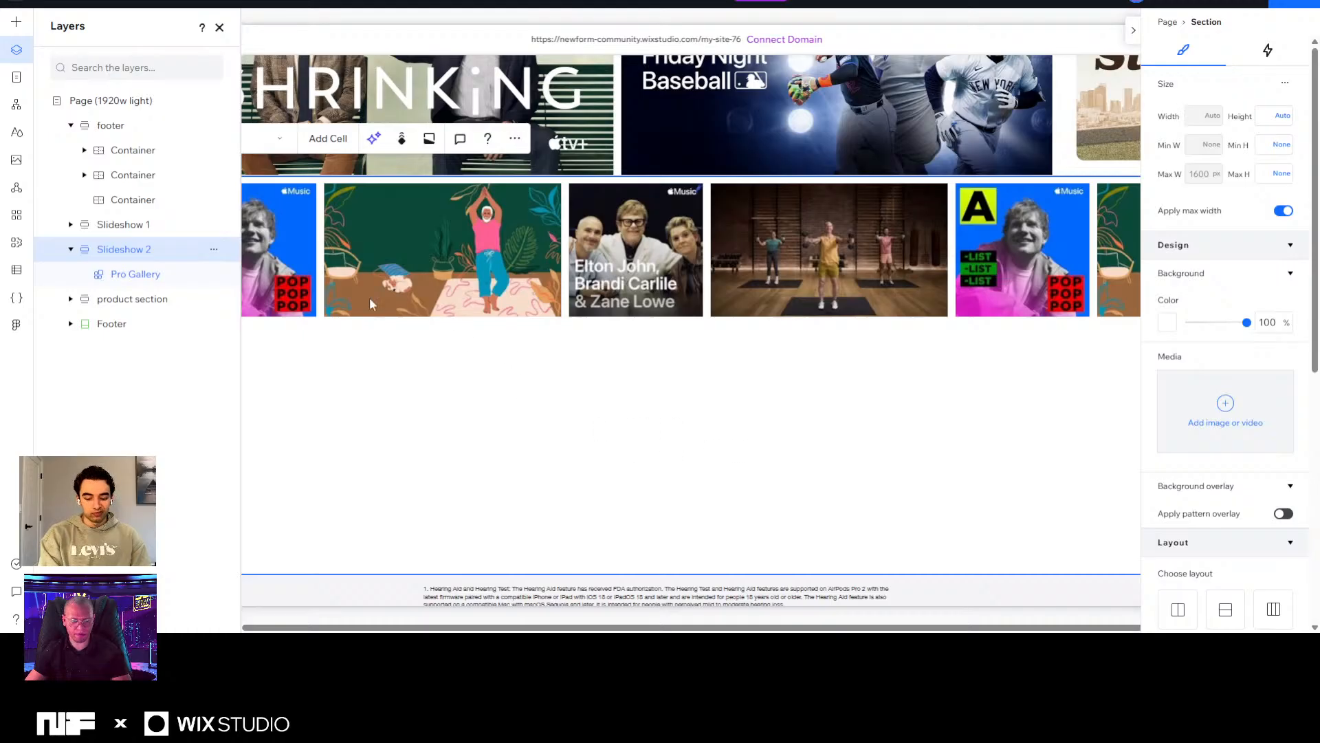
click(145, 227)
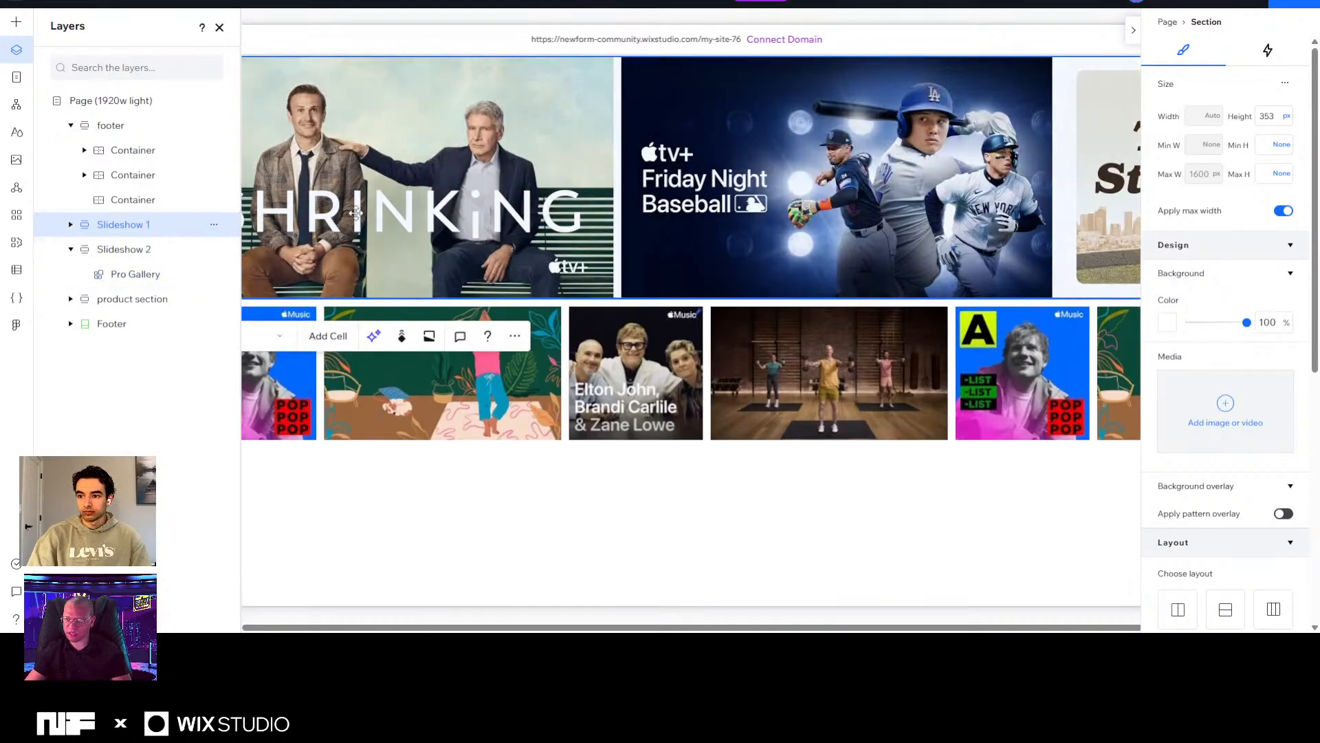
click(134, 273)
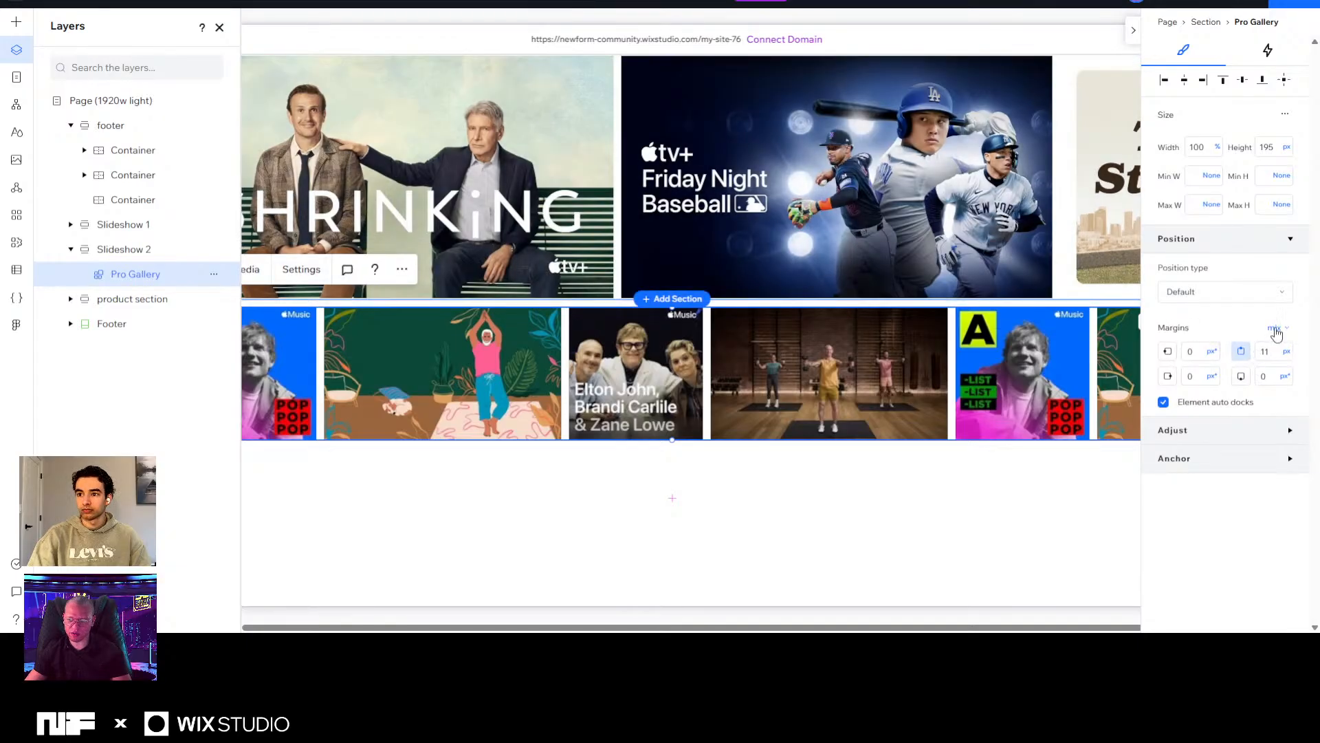
scroll(743, 491, down, 4)
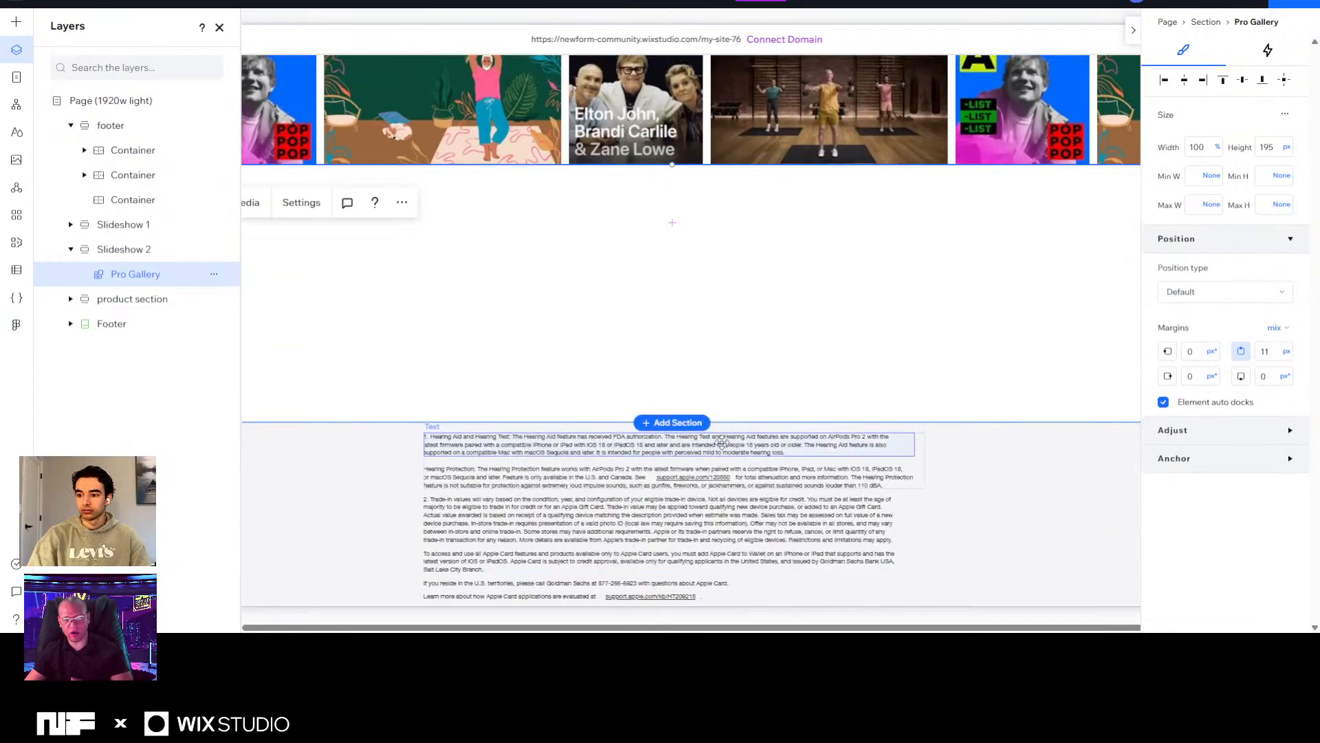
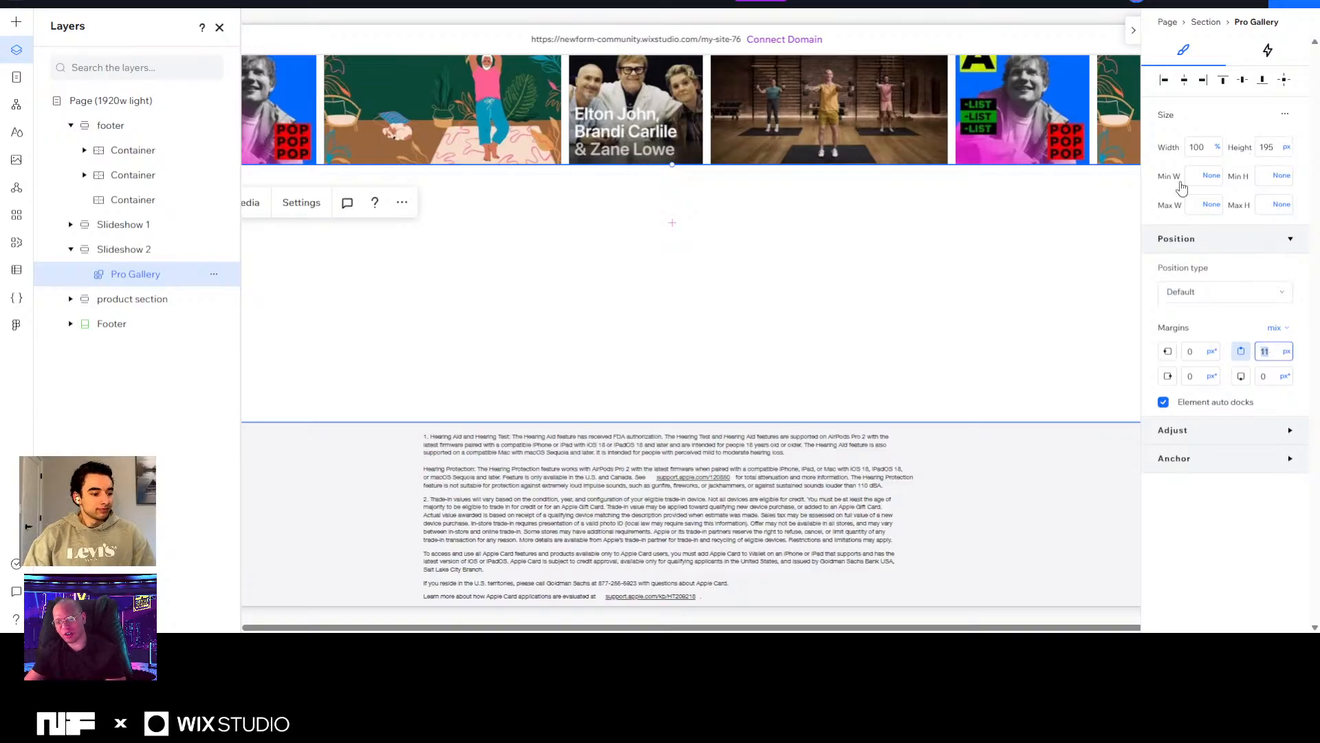
Shrink the Slideshow 2 section so its lower edge sits just below the gallery, and check the spacing around both sliders.
click(716, 422)
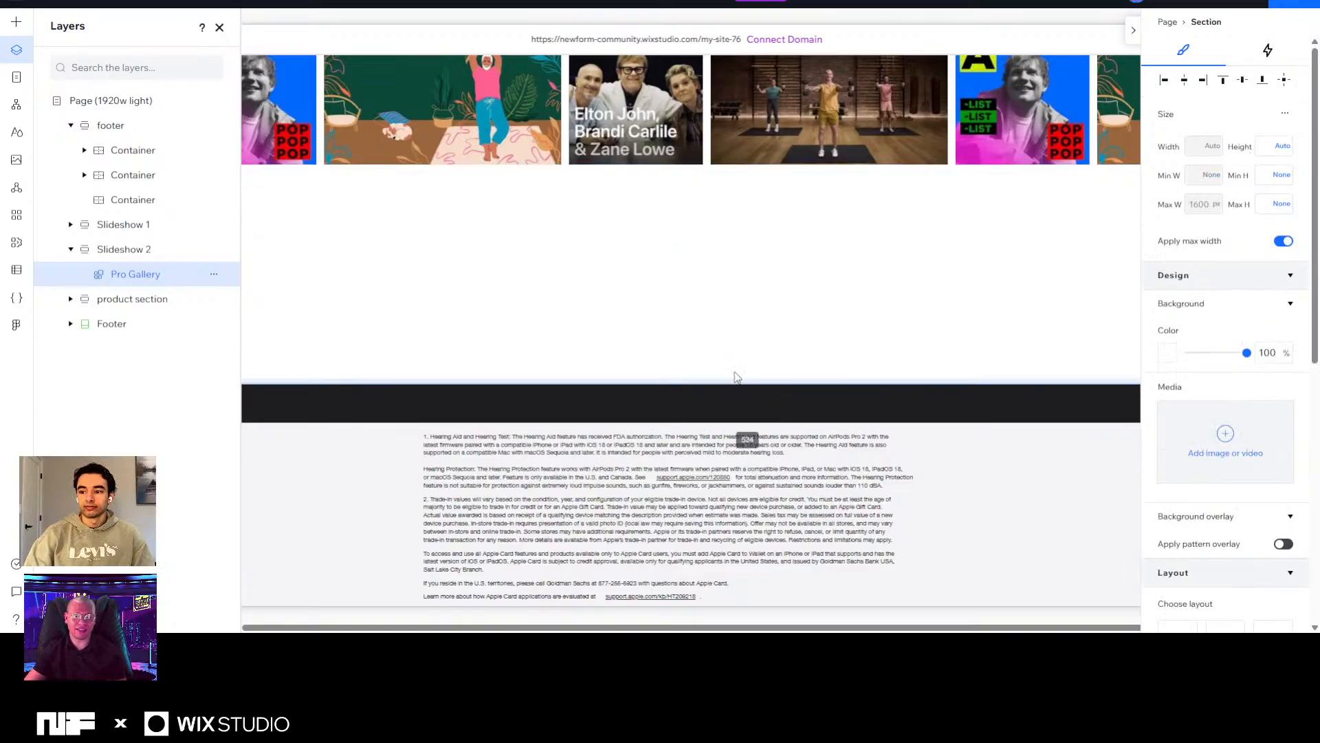
drag(747, 385, 773, 186)
key(ctrl+z)
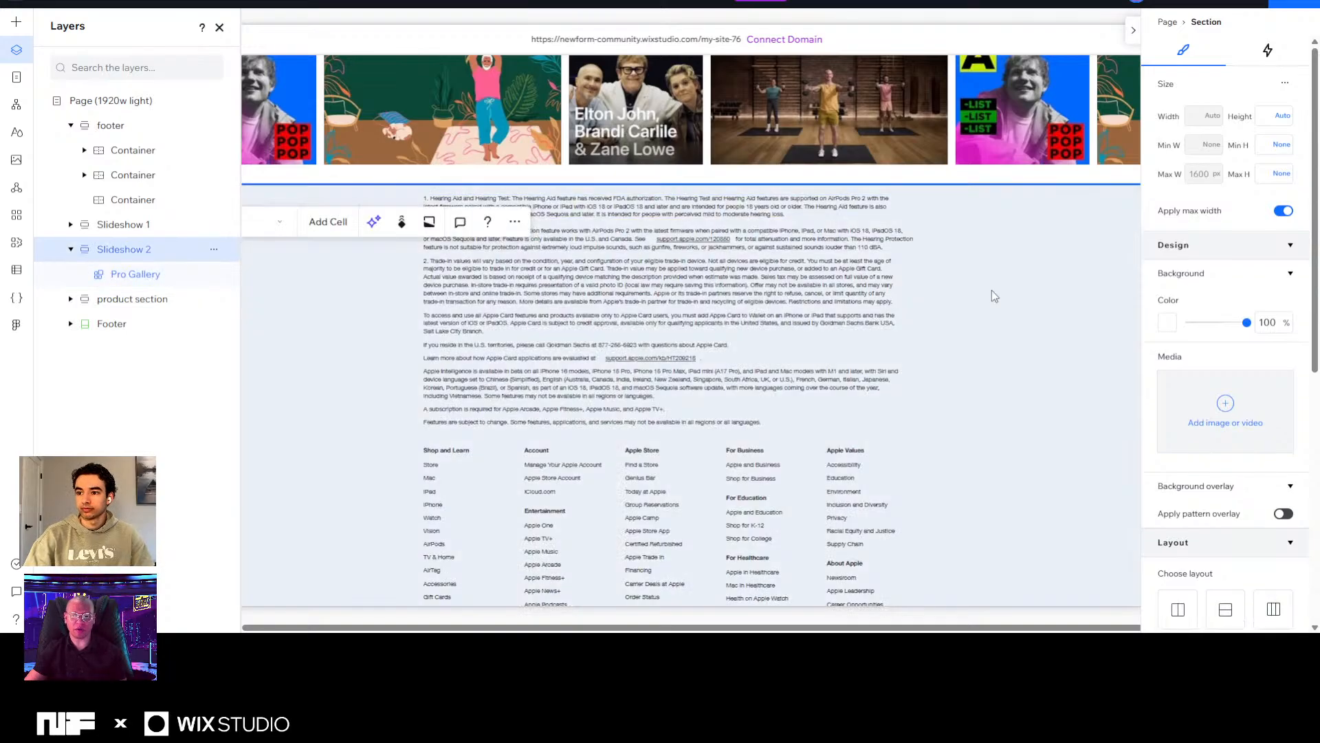
scroll(995, 398, up, 3)
scroll(995, 398, up, 5)
scroll(995, 398, down, 4)
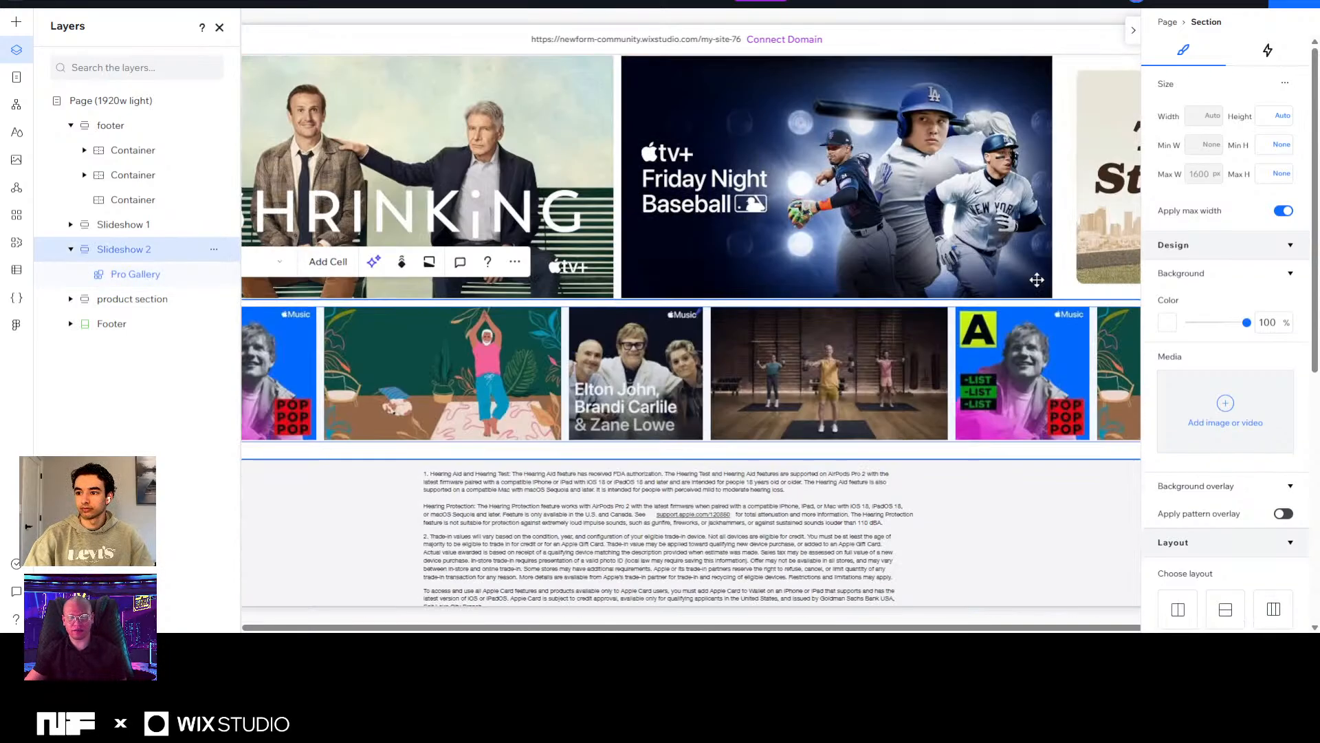
Hide the inspector and layers, and review the rebuilt page from the two sliders up through the product sections.
click(1133, 30)
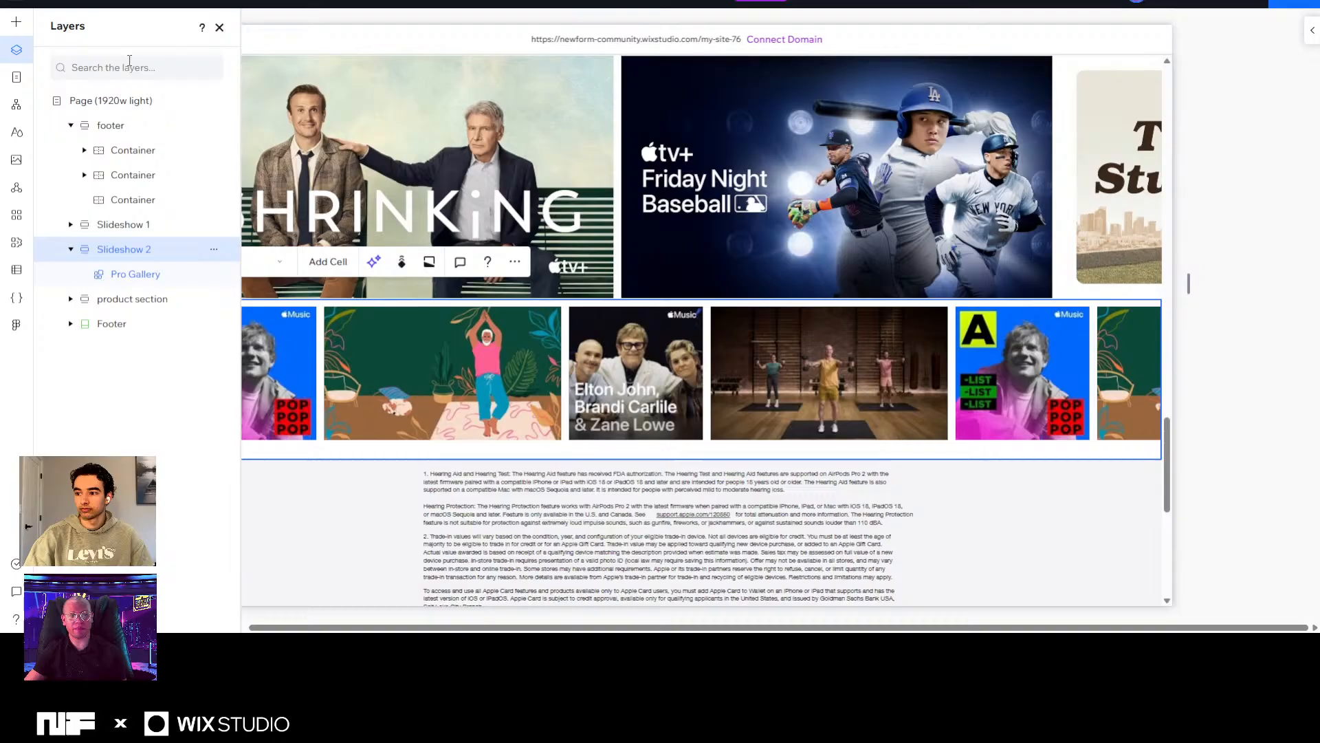
click(219, 28)
scroll(674, 447, up, 2)
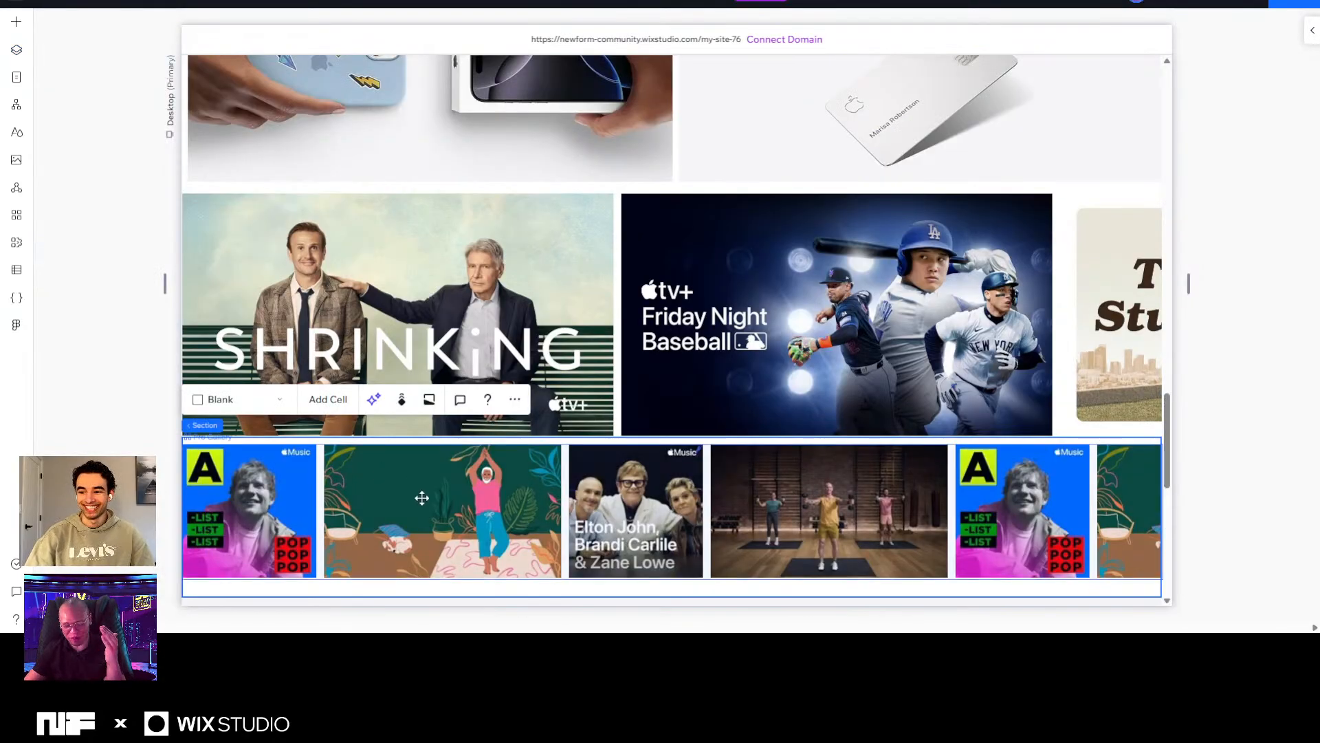
scroll(994, 381, up, 3)
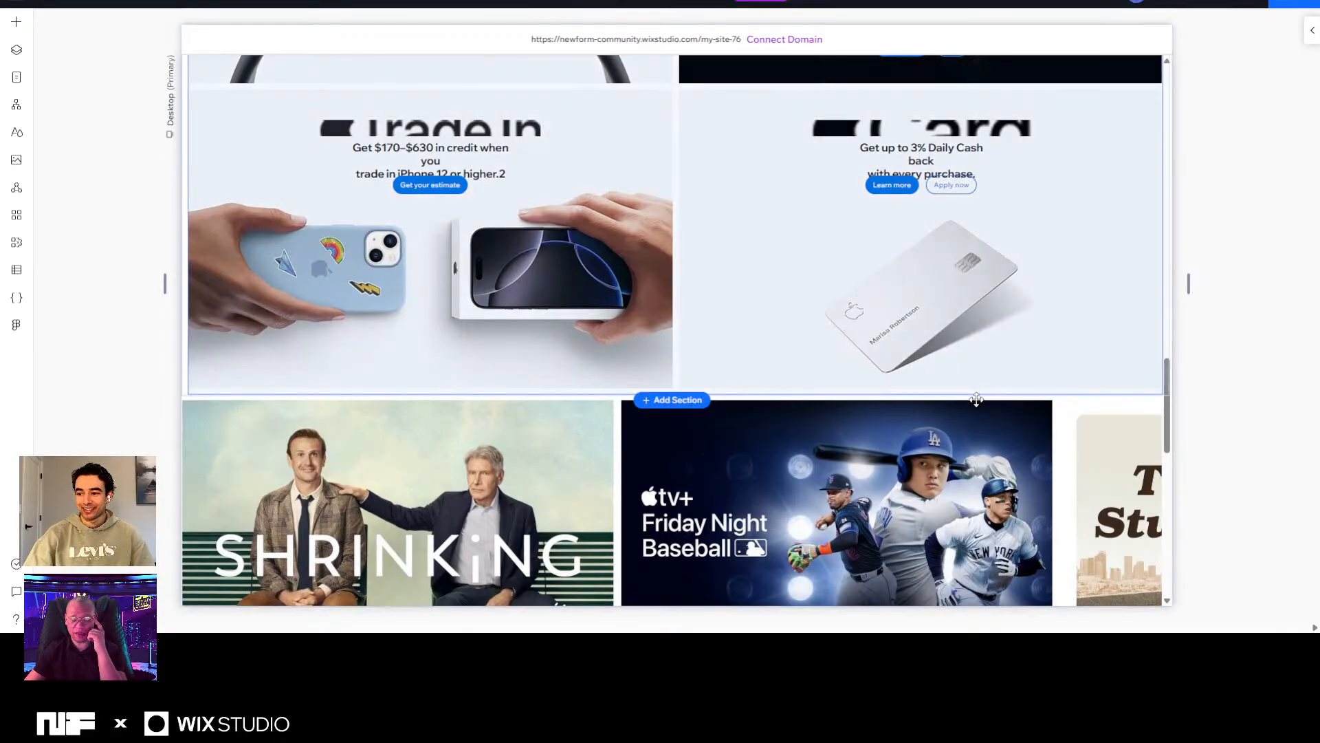
scroll(772, 434, up, 10)
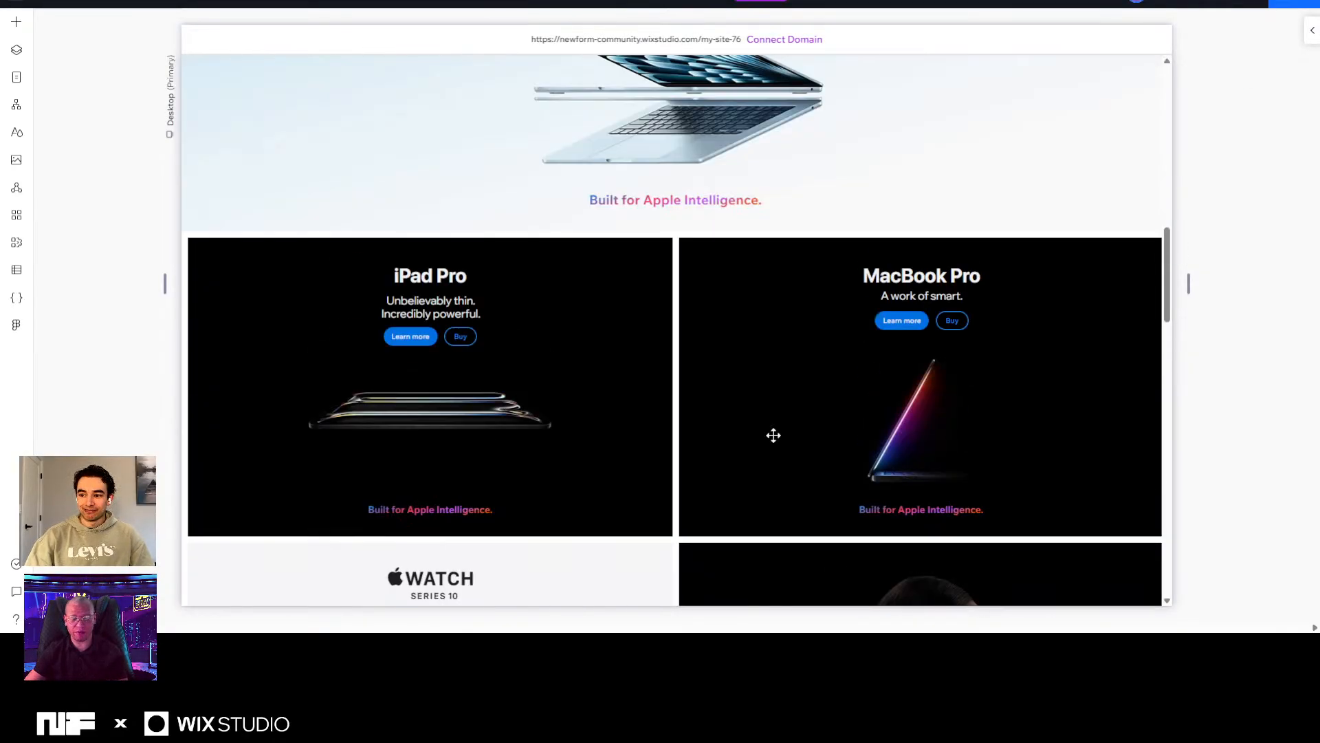
scroll(774, 435, up, 8)
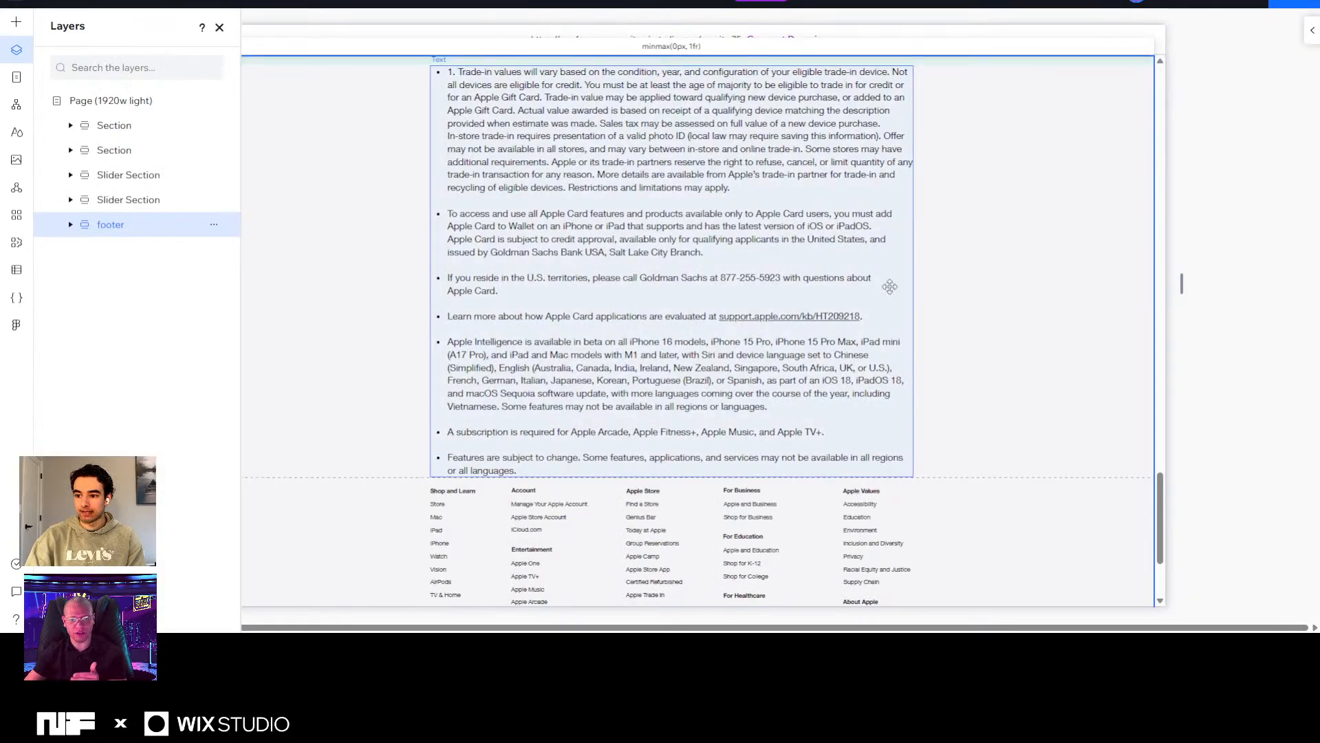
Open the live version of my-site-75 and examine its layout from the hero through the product grid to the two sliders.
scroll(991, 334, up, 15)
scroll(992, 333, up, 10)
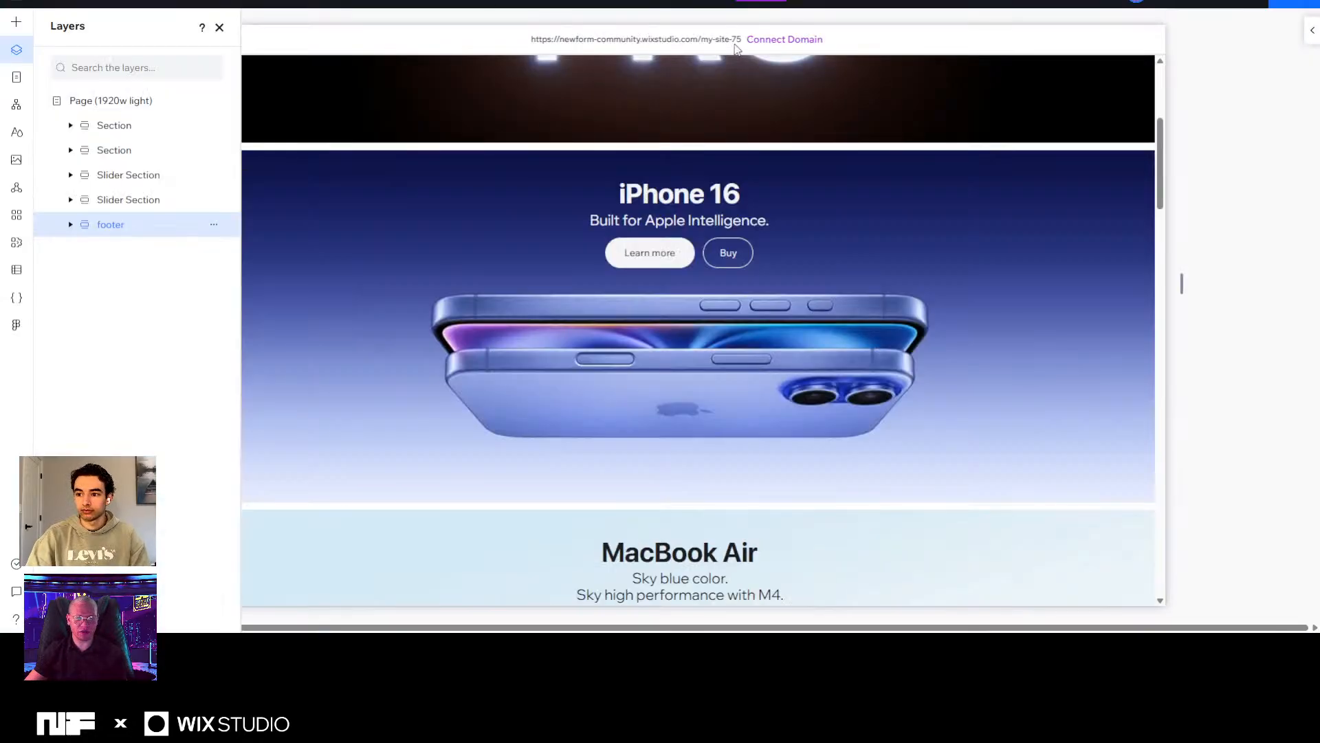
click(721, 40)
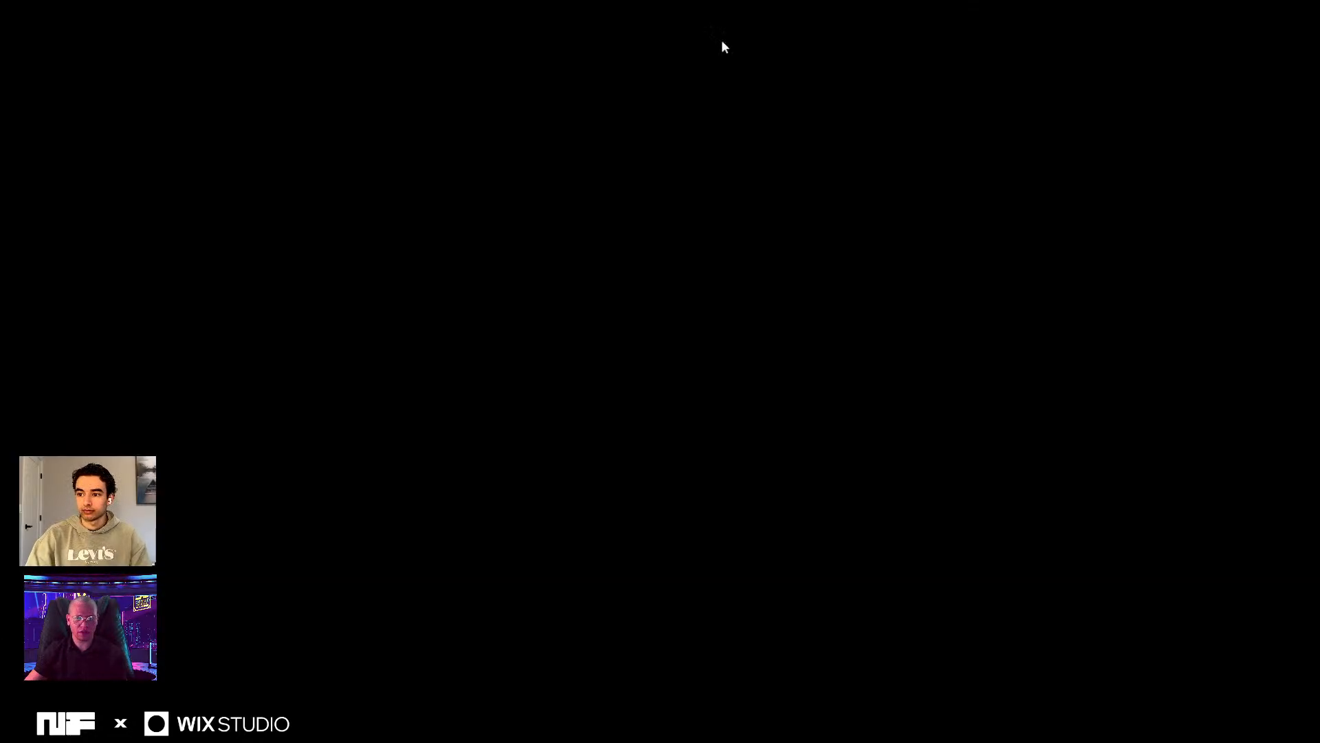
scroll(671, 330, down, 5)
scroll(681, 325, down, 15)
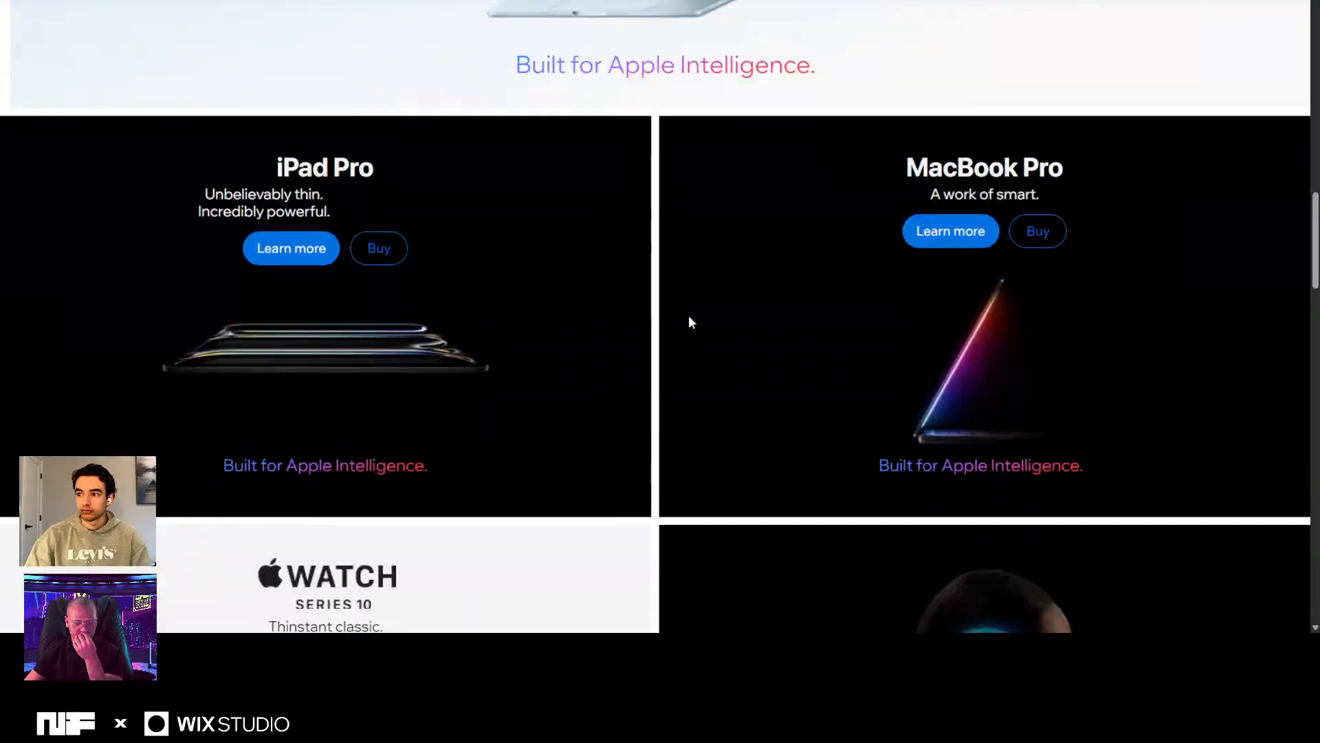
scroll(695, 311, down, 12)
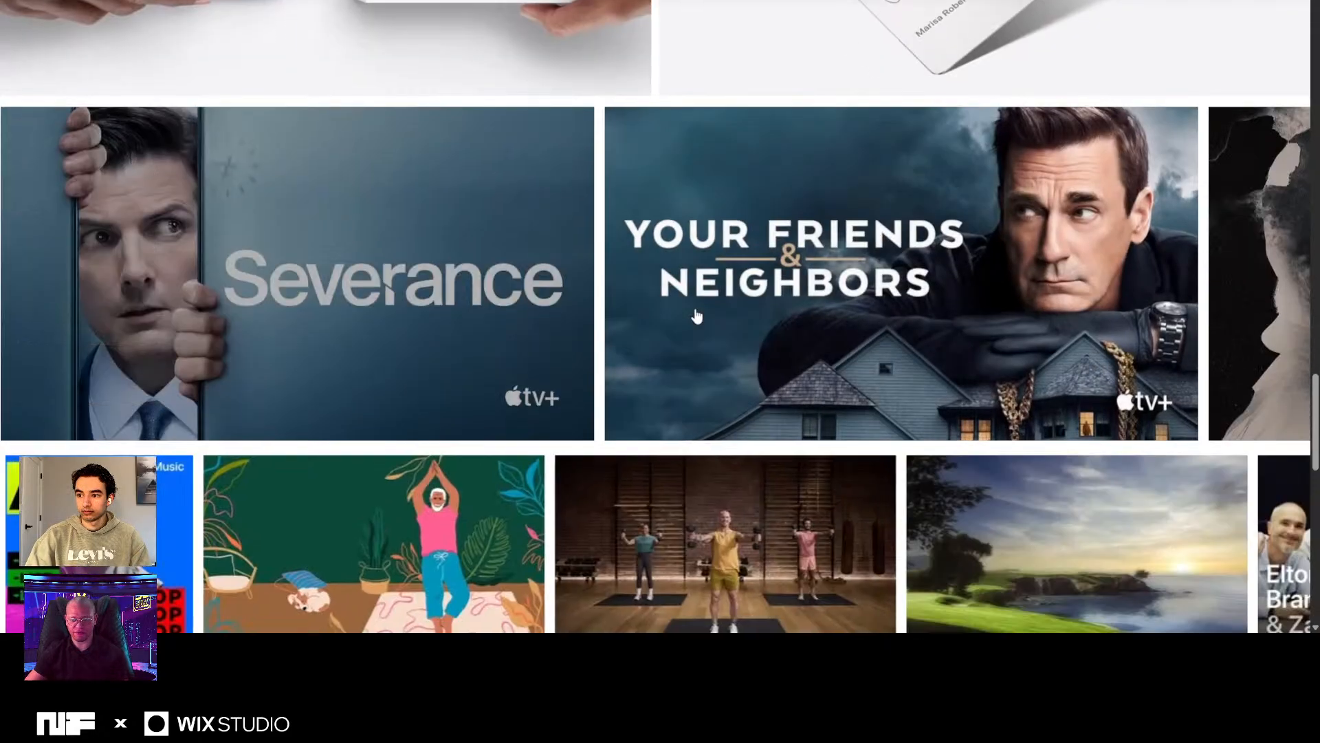
scroll(996, 490, up, 12)
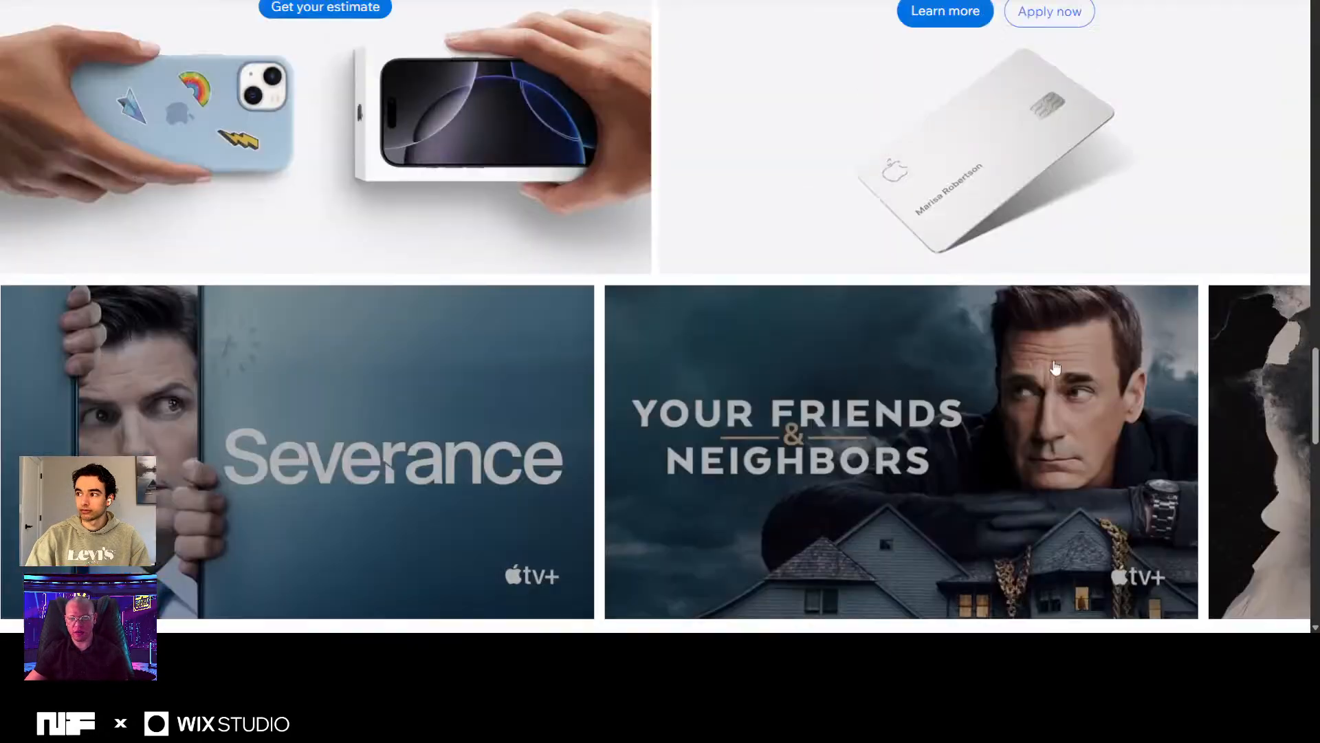
scroll(537, 199, up, 15)
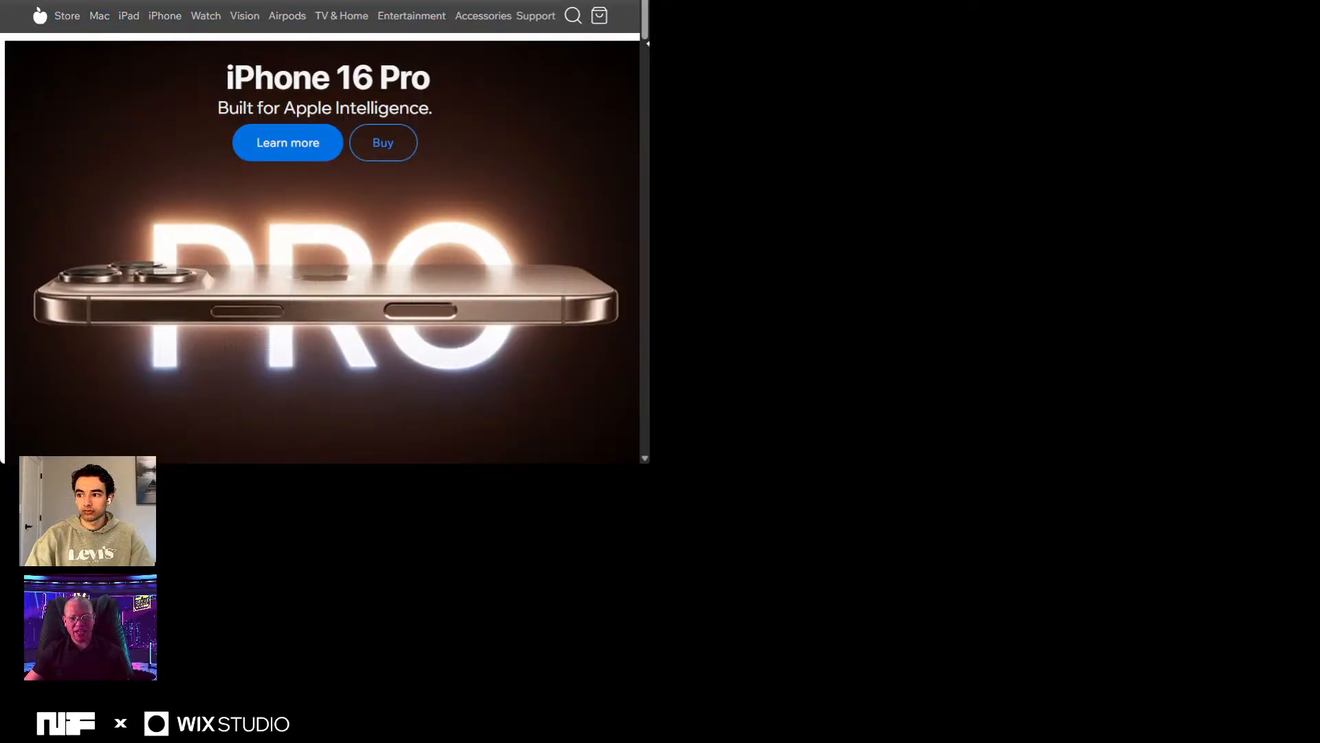
Widen the narrowed live-site window and check how the hero, product grid and two sliders adapt to the width.
scroll(435, 169, down, 5)
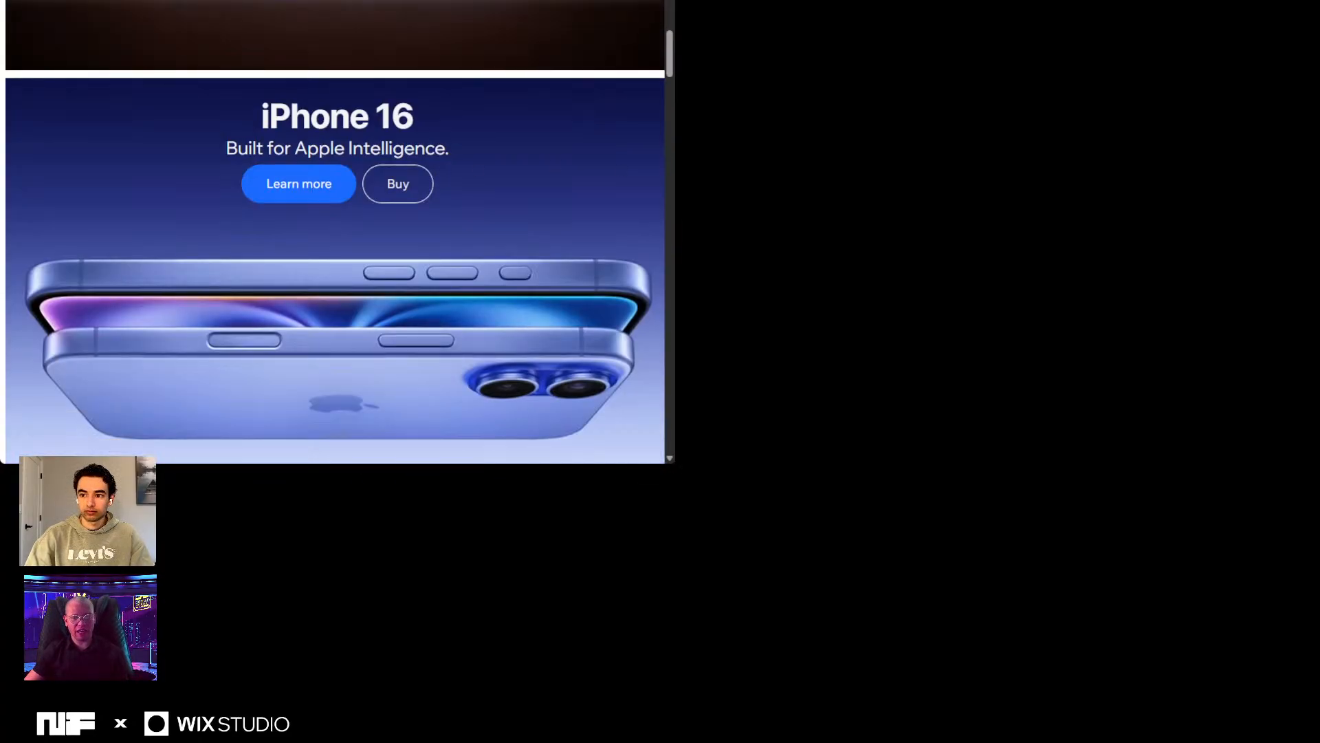
drag(673, 163, 1141, 227)
scroll(894, 244, up, 10)
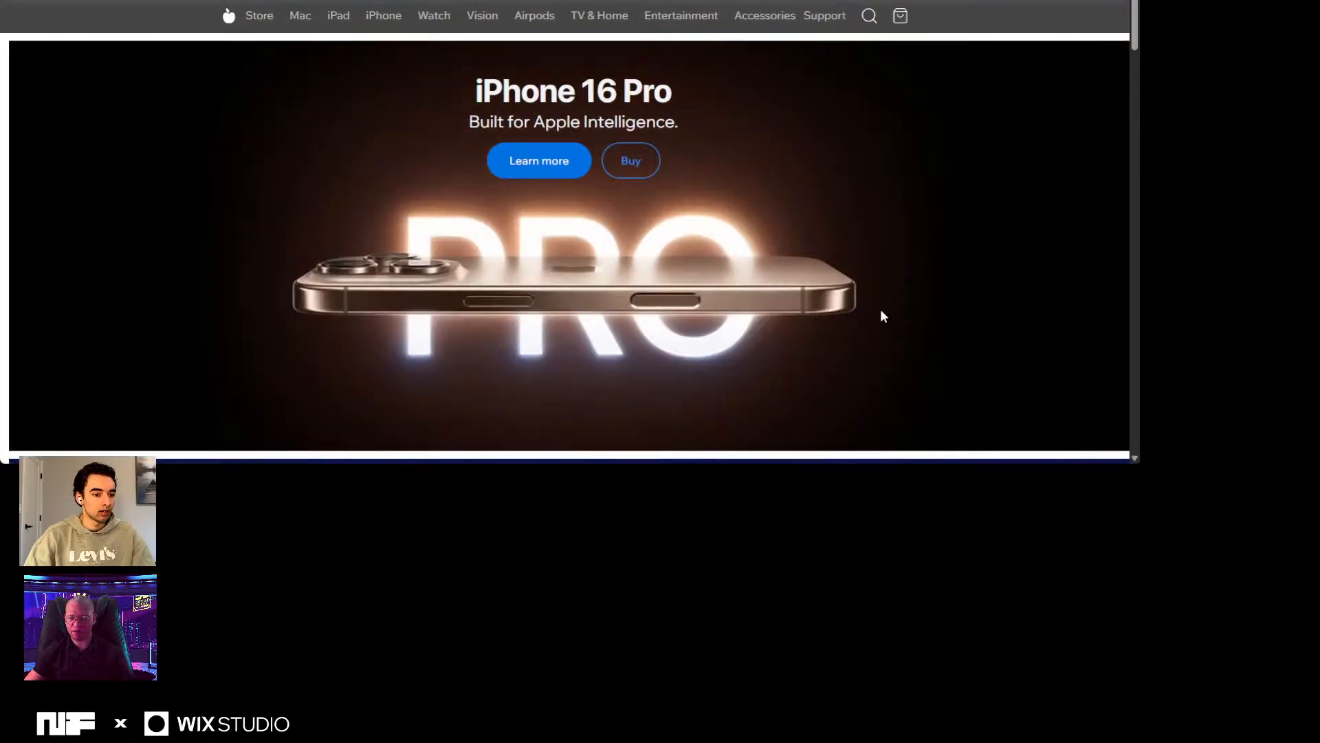
scroll(883, 302, down, 5)
scroll(892, 294, down, 15)
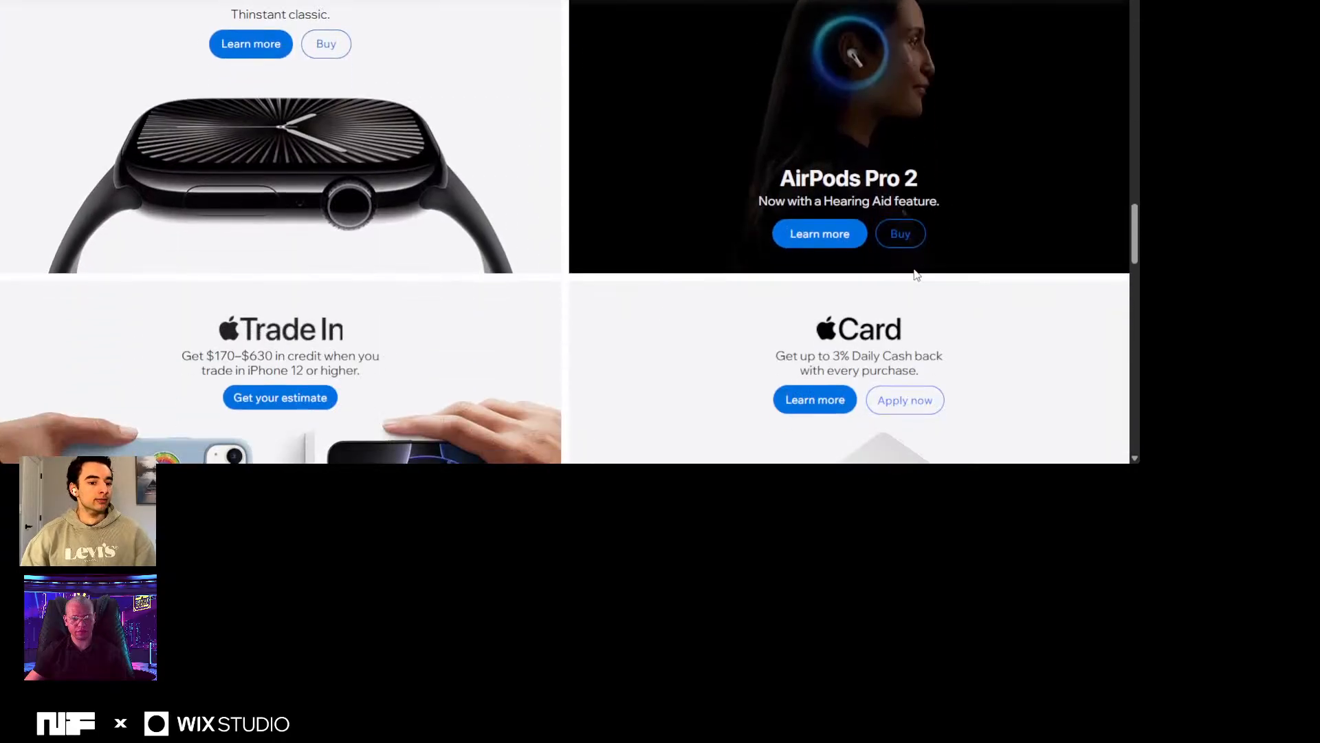
scroll(915, 275, down, 6)
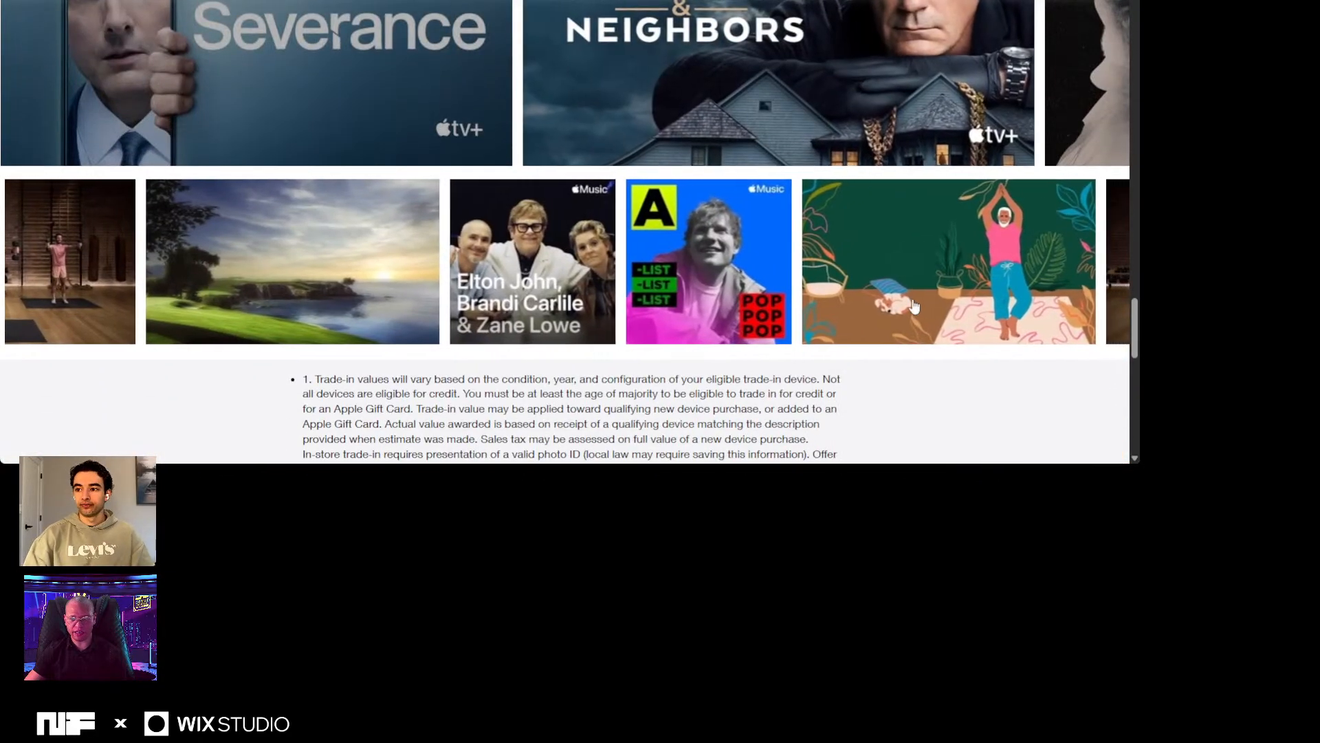
Narrow the live-site window at the footer, examine how the link columns wrap, and highlight the Shop and Learn column.
scroll(943, 382, down, 8)
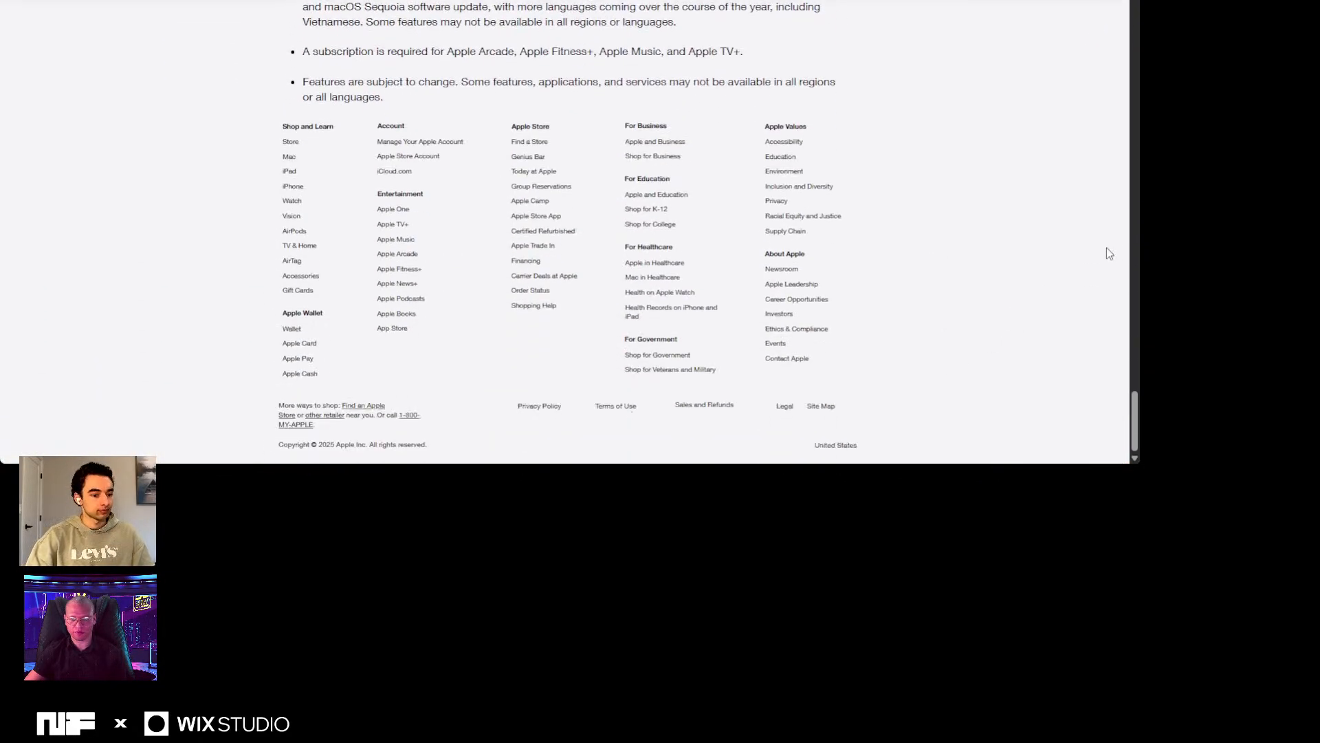
drag(1136, 224, 707, 228)
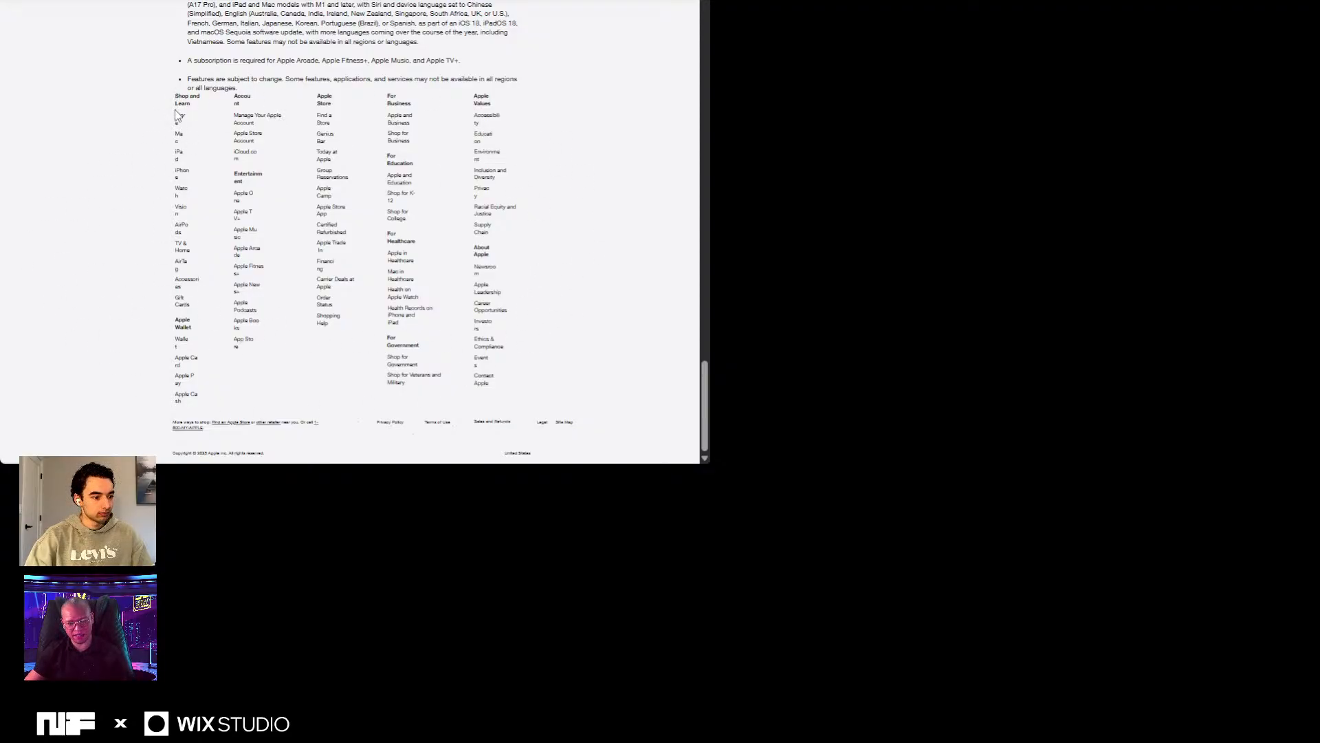
drag(186, 301, 232, 381)
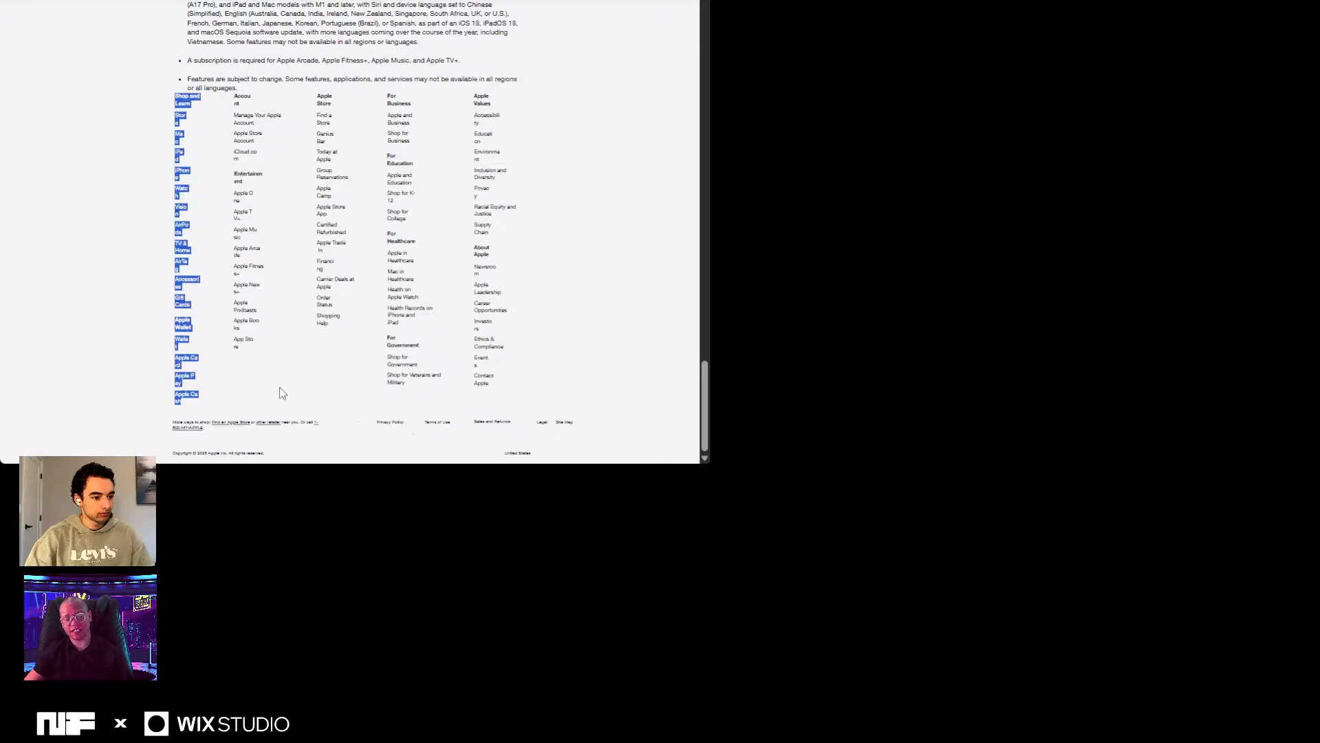